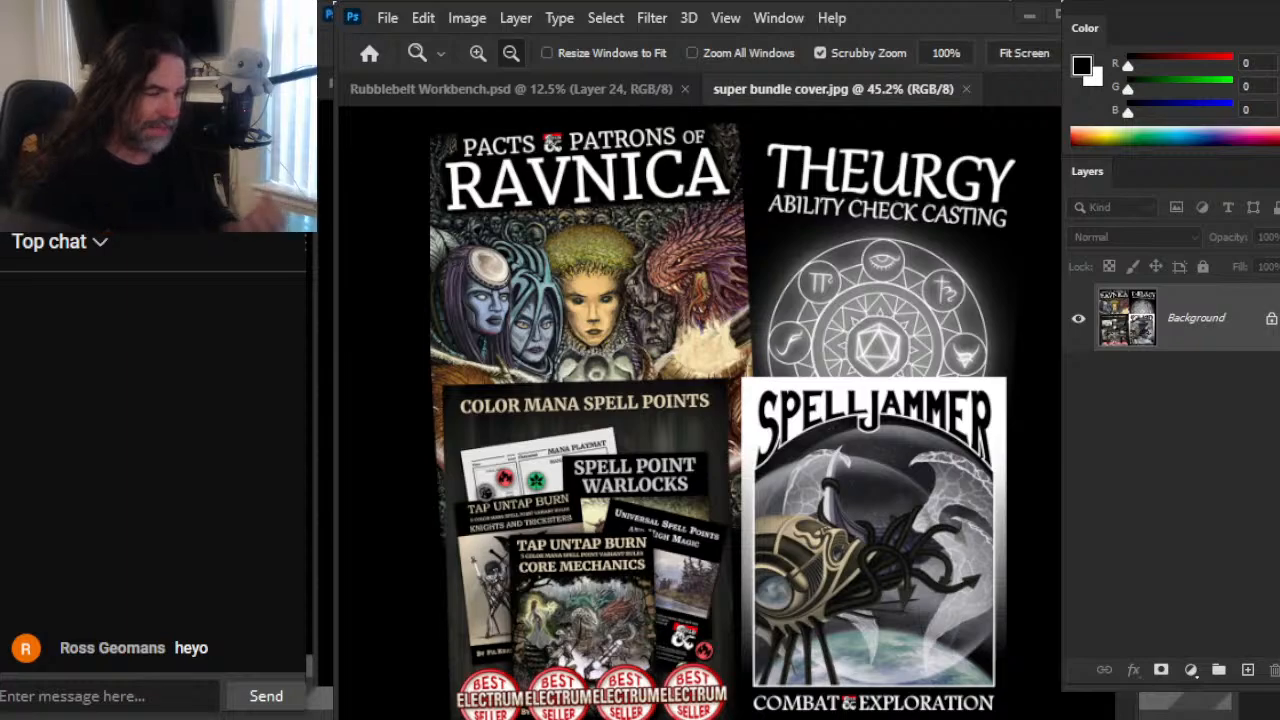
# Step: Close super bundle cover.jpg and turn on the visibility of the overland far sshot layer group in Rubblebelt Workbench.psd
pyautogui.hotkey('alt', 'Tab')
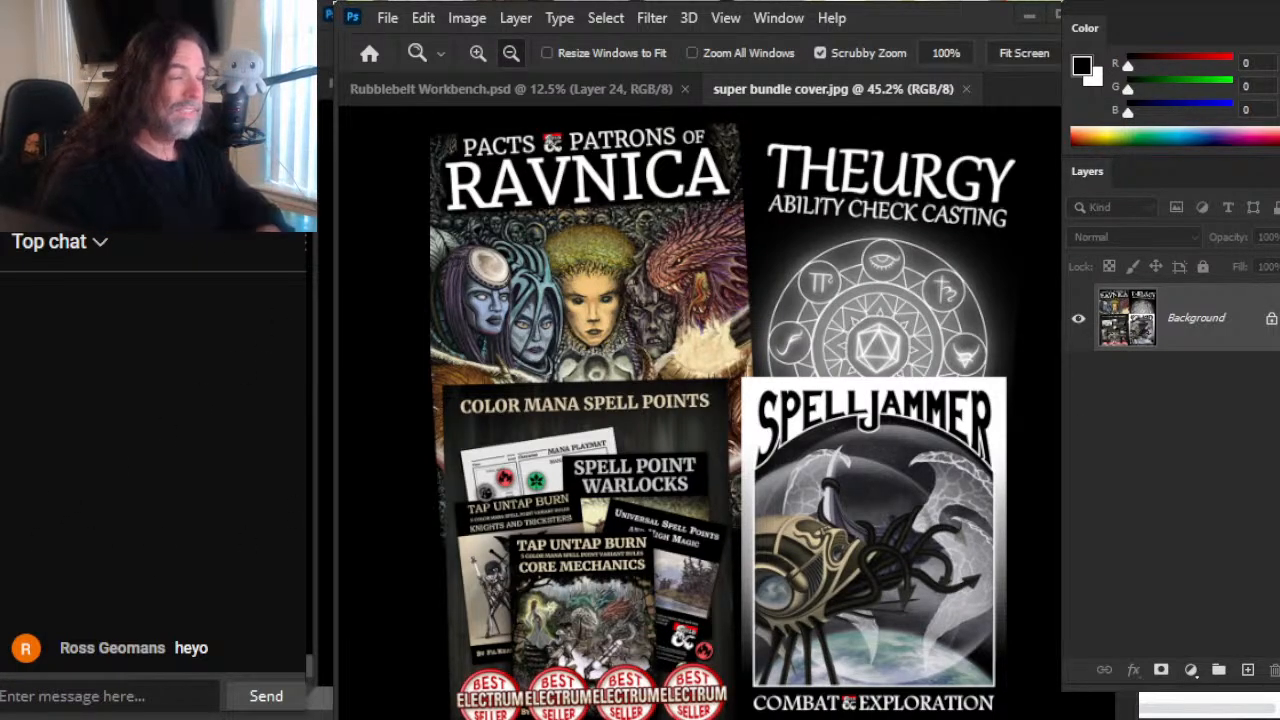
pyautogui.hotkey('alt', 'Tab')
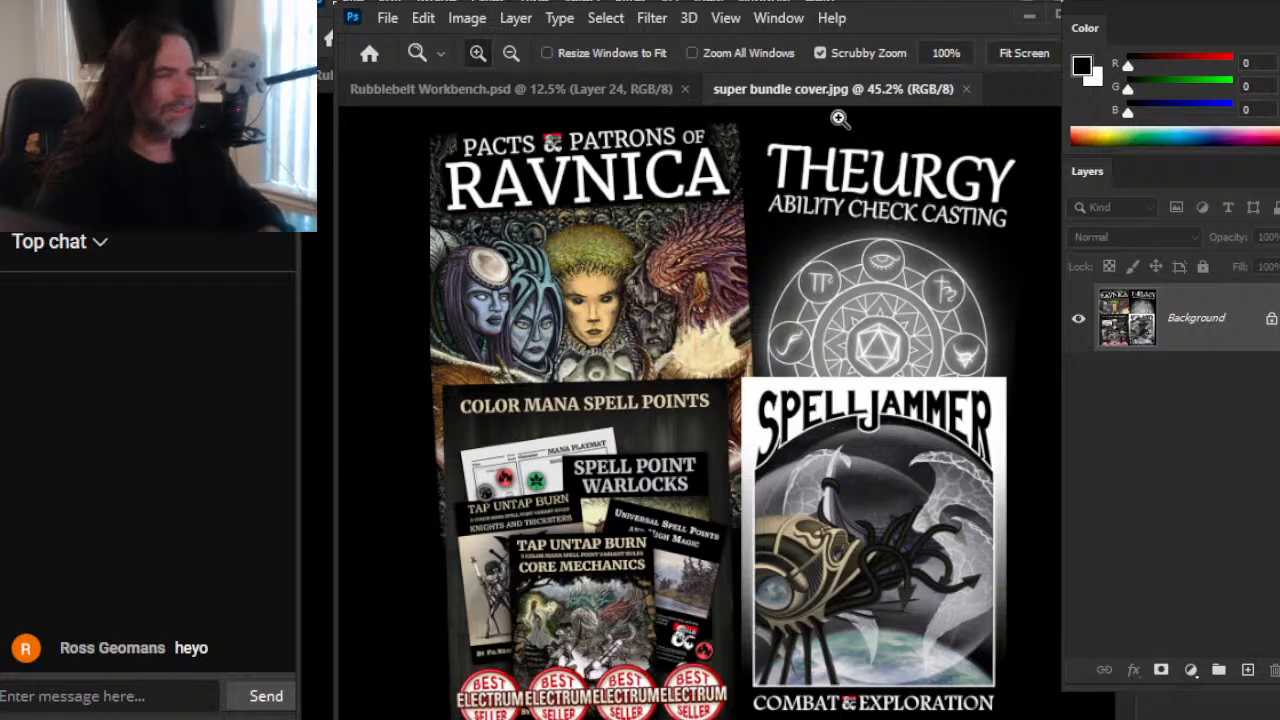
pyautogui.click(966, 88)
pyautogui.click(1078, 323)
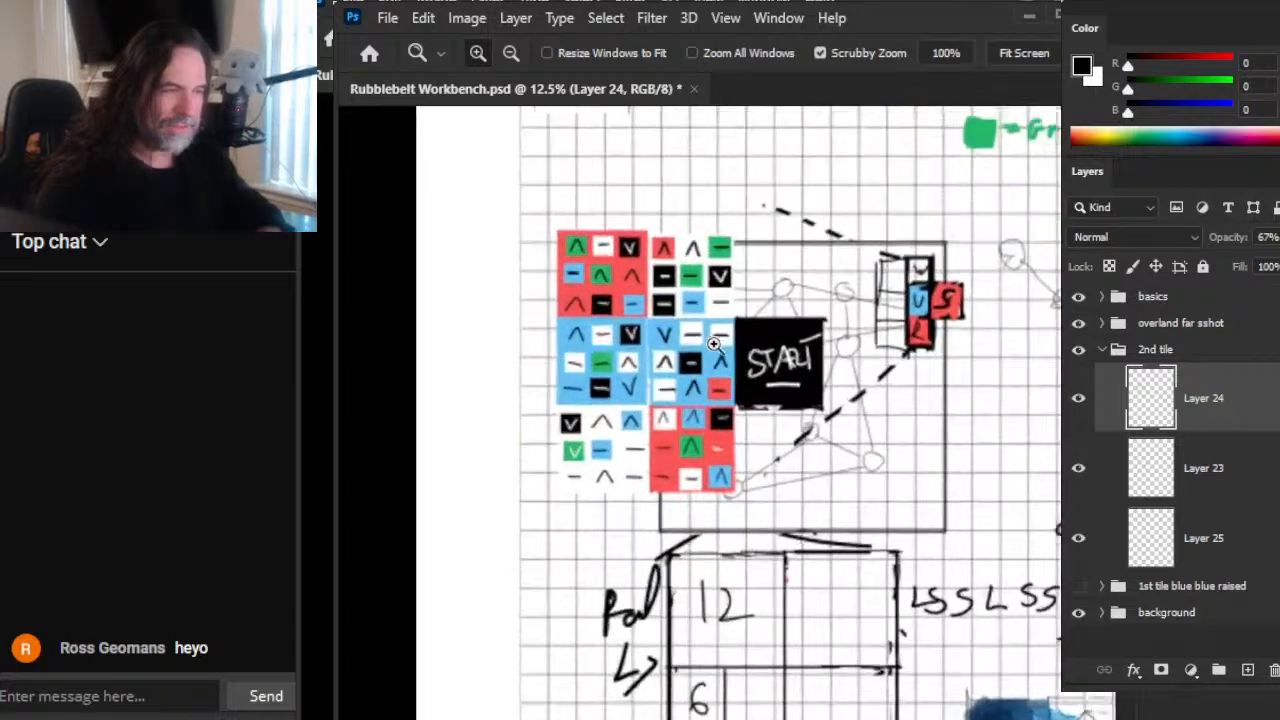
# Step: Examine the grid of coloured tiles beside the START square, from the whole layout down to the adjoining blue tile
pyautogui.click(605, 338)
pyautogui.click(758, 333)
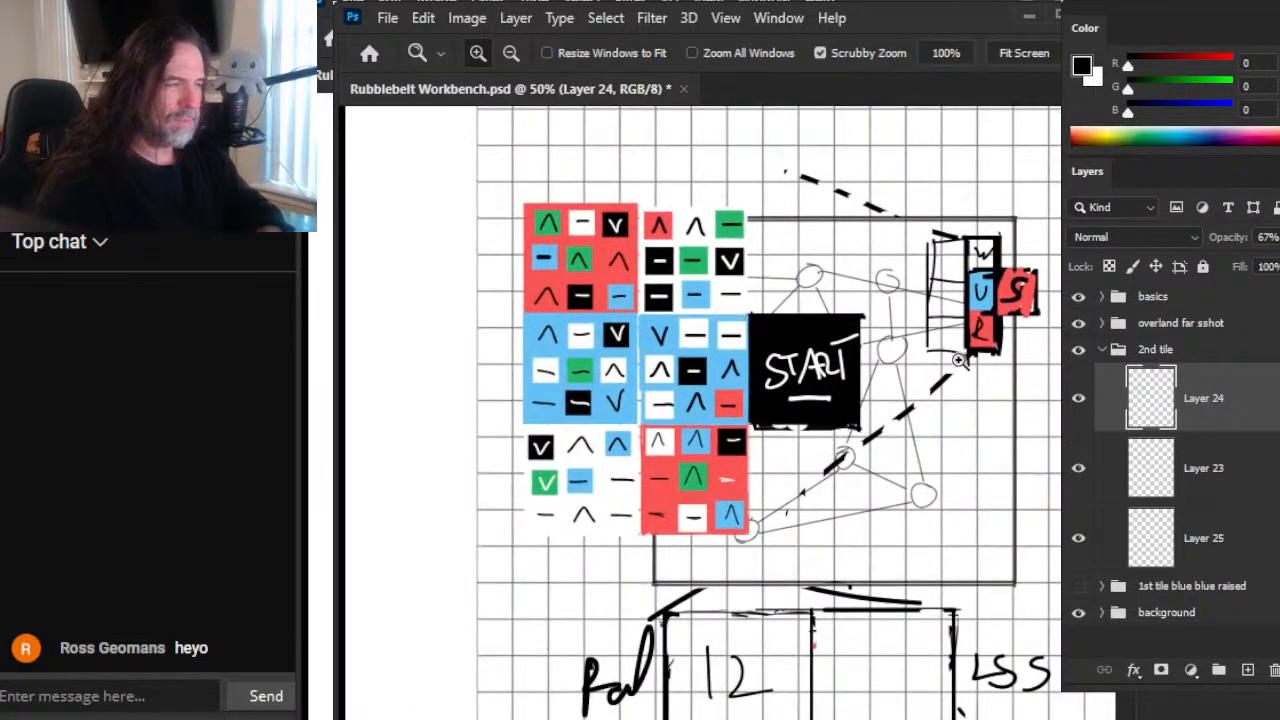
pyautogui.moveTo(934, 324); pyautogui.dragTo(890, 480)
pyautogui.moveTo(974, 433); pyautogui.dragTo(906, 410)
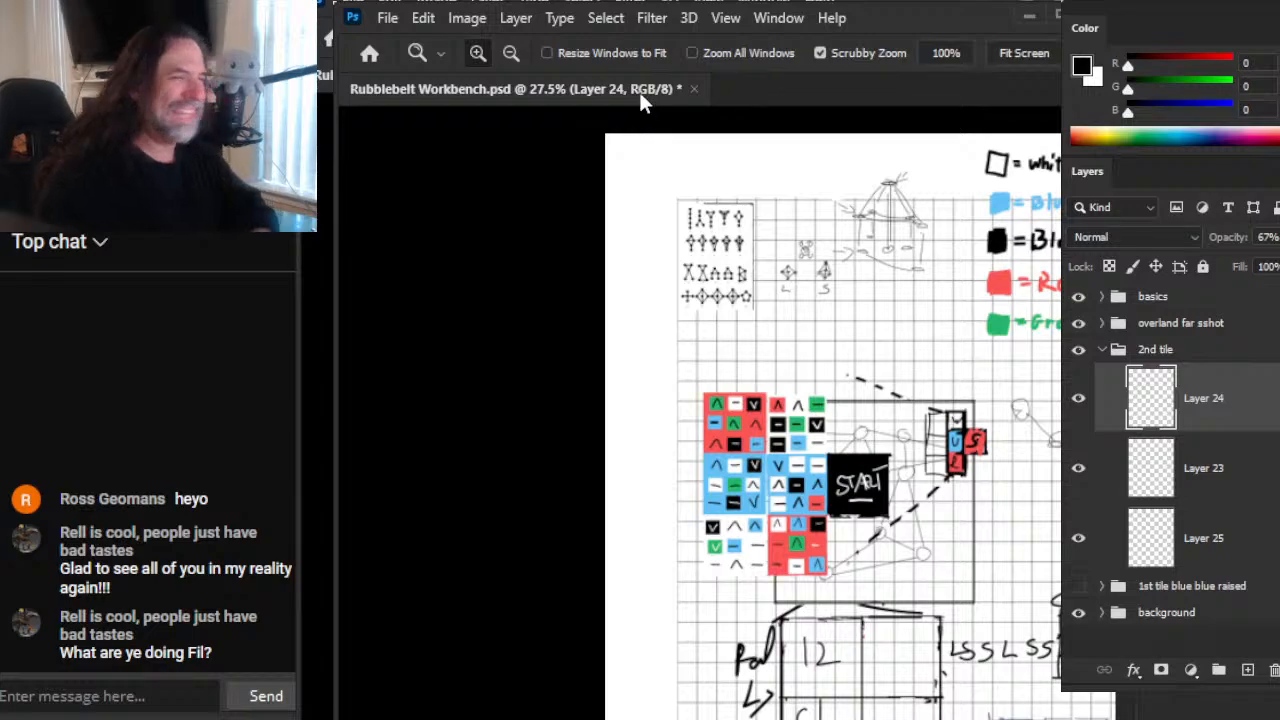
pyautogui.moveTo(862, 370); pyautogui.dragTo(737, 289)
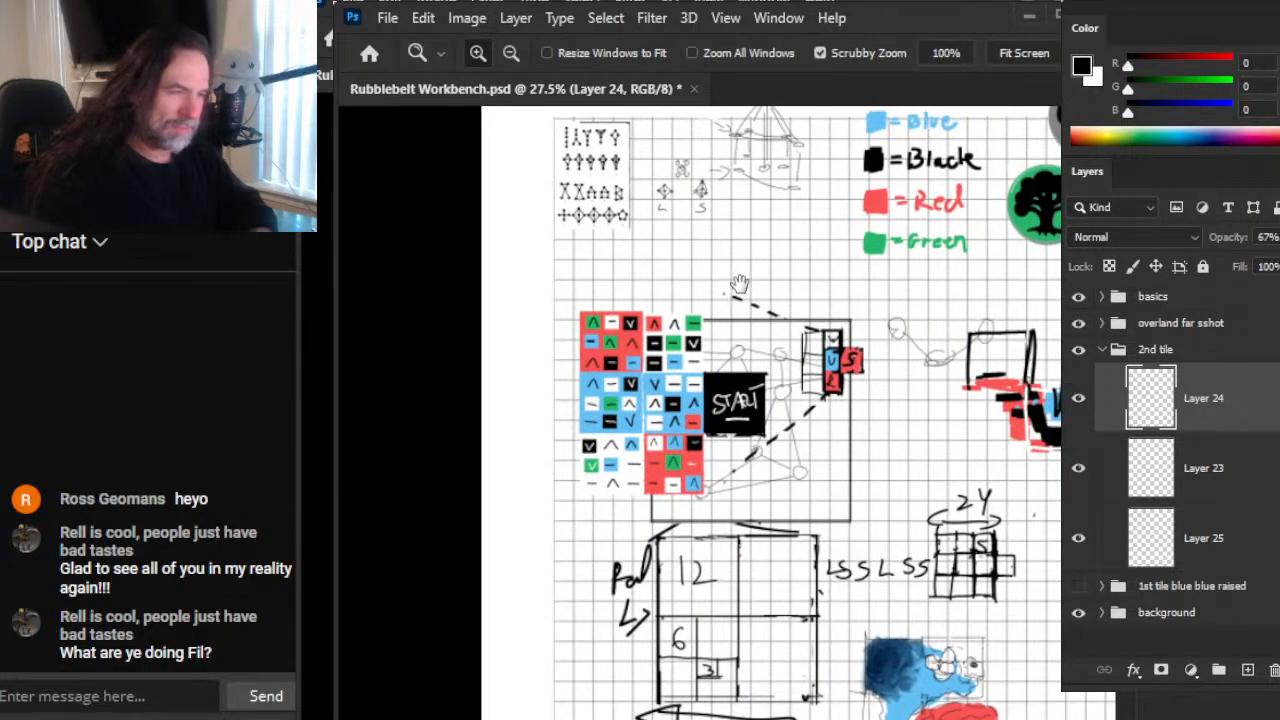
pyautogui.click(678, 410)
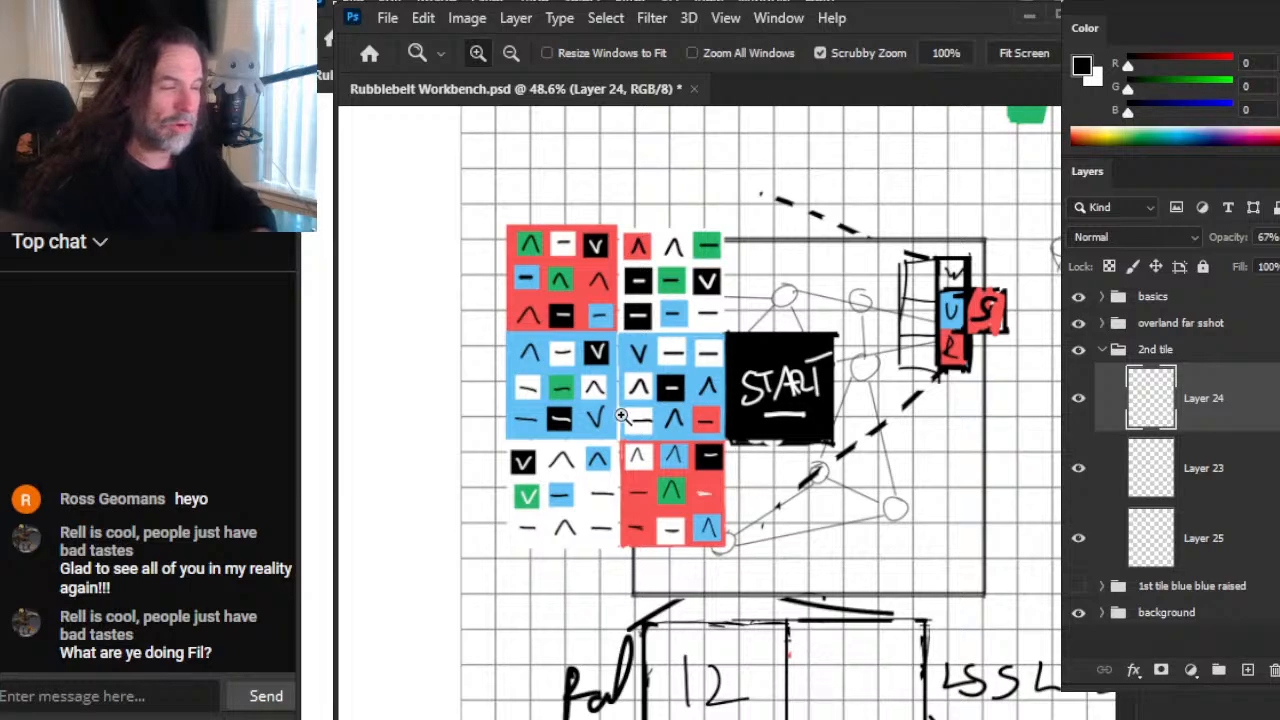
pyautogui.click(755, 395)
pyautogui.click(755, 395)
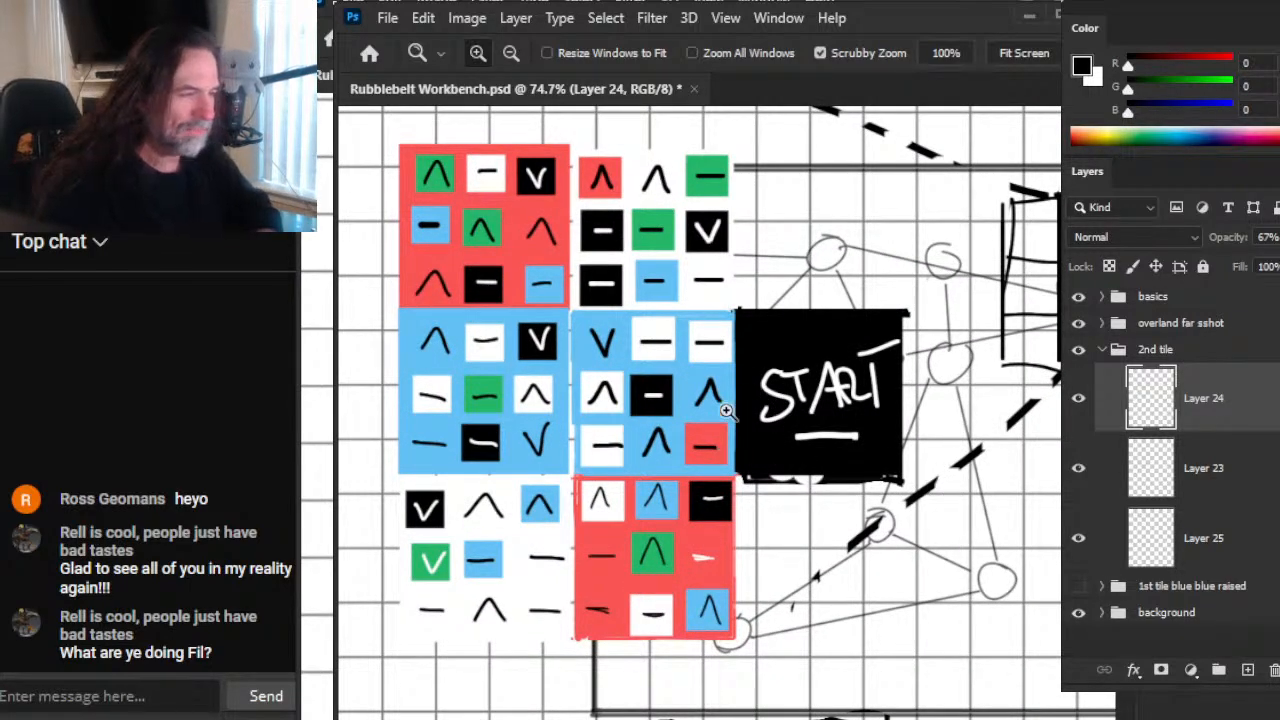
pyautogui.moveTo(718, 412); pyautogui.dragTo(765, 411)
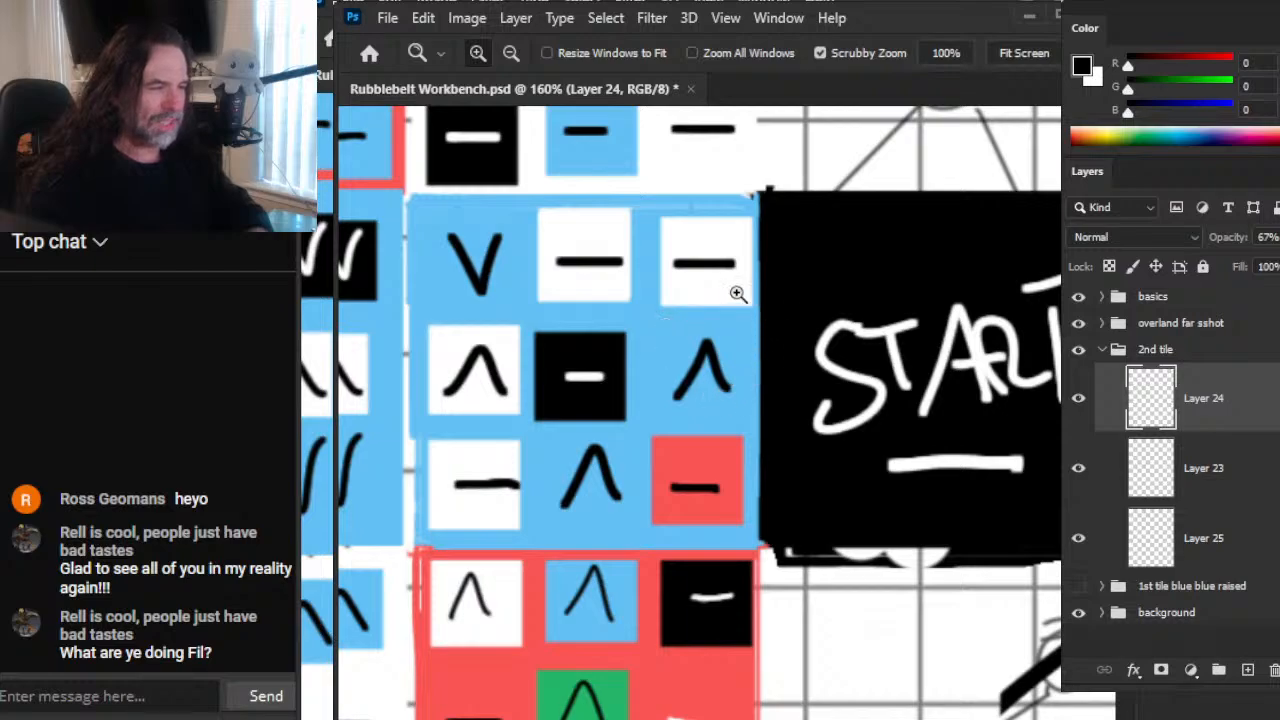
pyautogui.moveTo(994, 393); pyautogui.dragTo(945, 383)
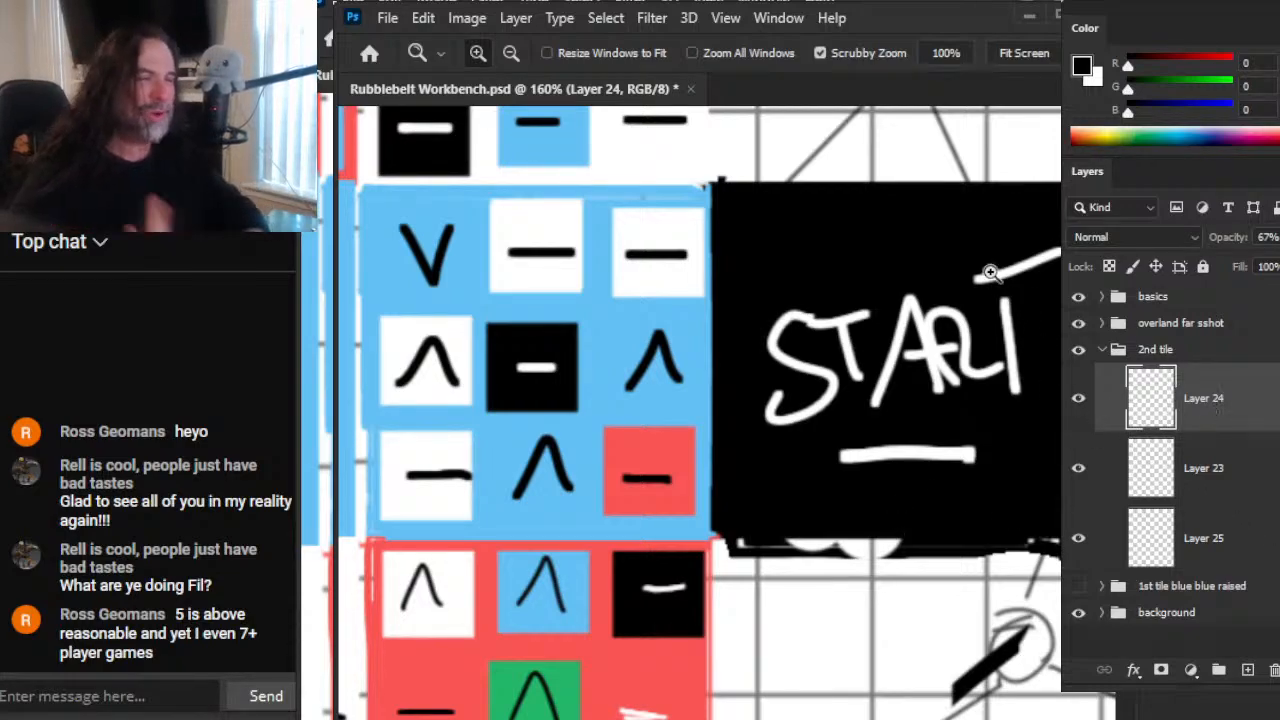
# Step: Examine the border between the blue and red tiles under the START square and compare the symbols in their cells
pyautogui.moveTo(873, 423); pyautogui.dragTo(772, 436)
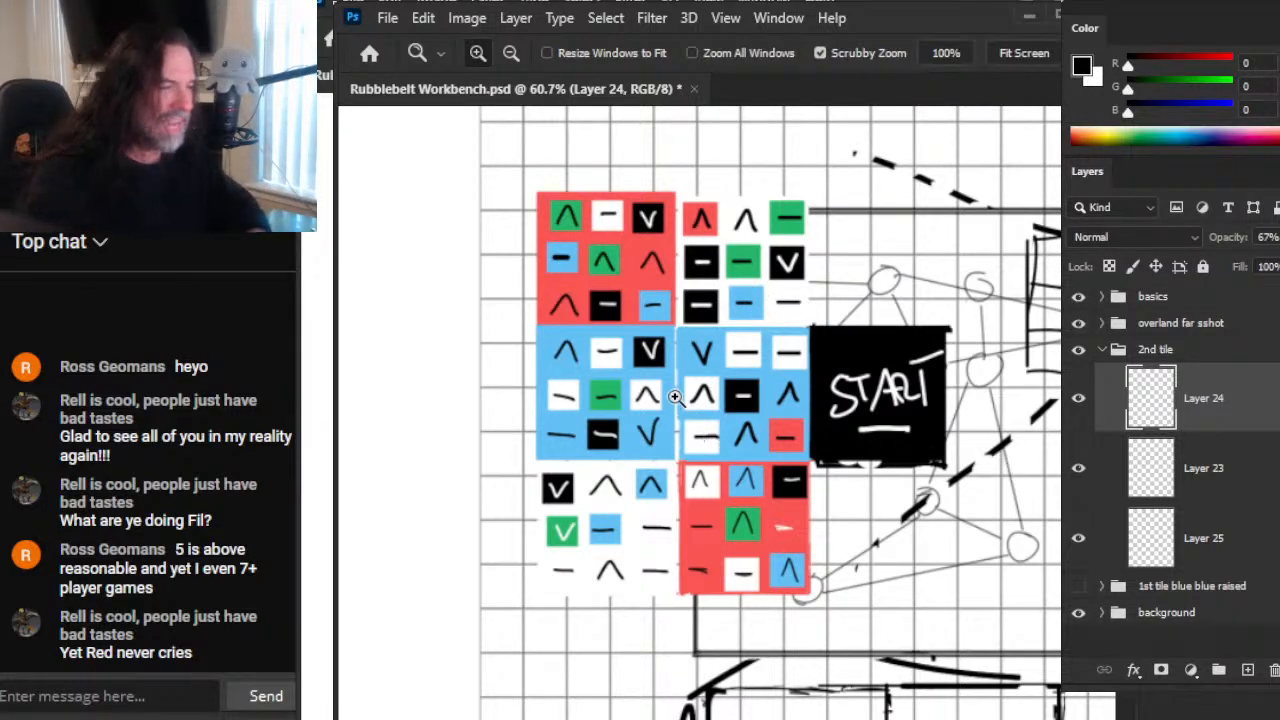
pyautogui.moveTo(854, 522); pyautogui.dragTo(1006, 580)
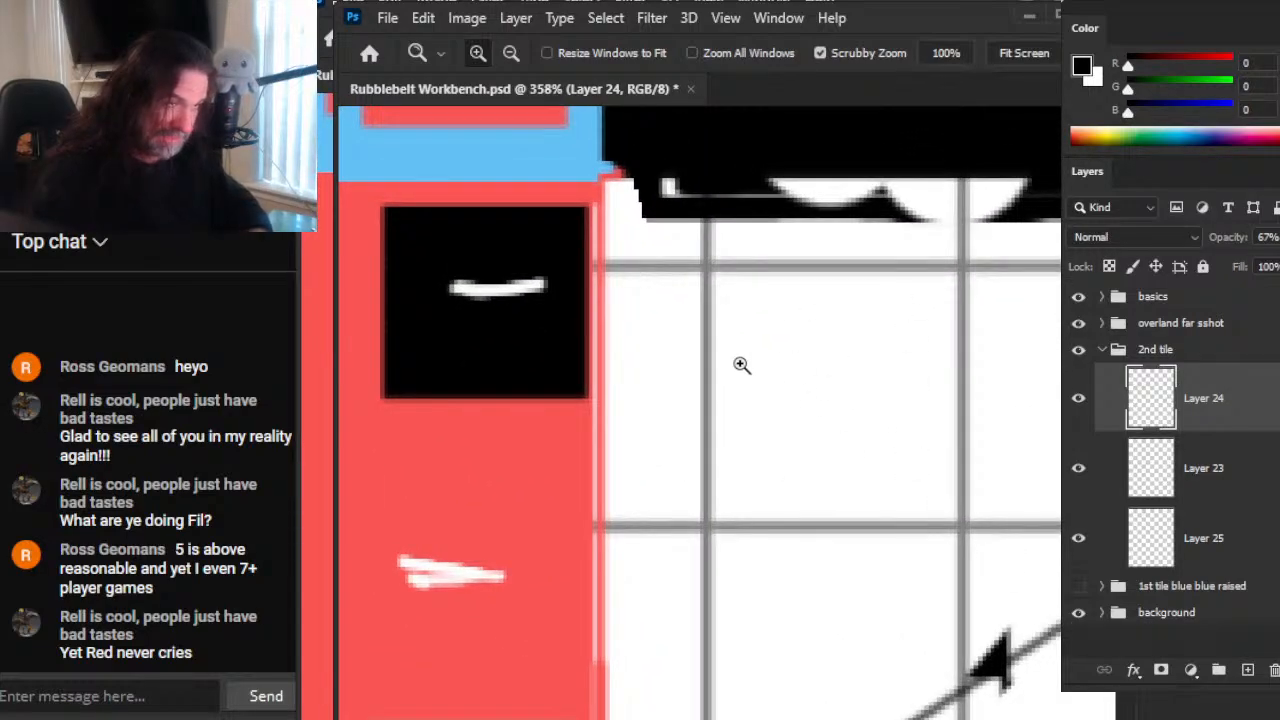
pyautogui.moveTo(829, 390); pyautogui.dragTo(630, 350)
pyautogui.moveTo(769, 288); pyautogui.dragTo(848, 318)
pyautogui.moveTo(911, 478); pyautogui.dragTo(831, 419)
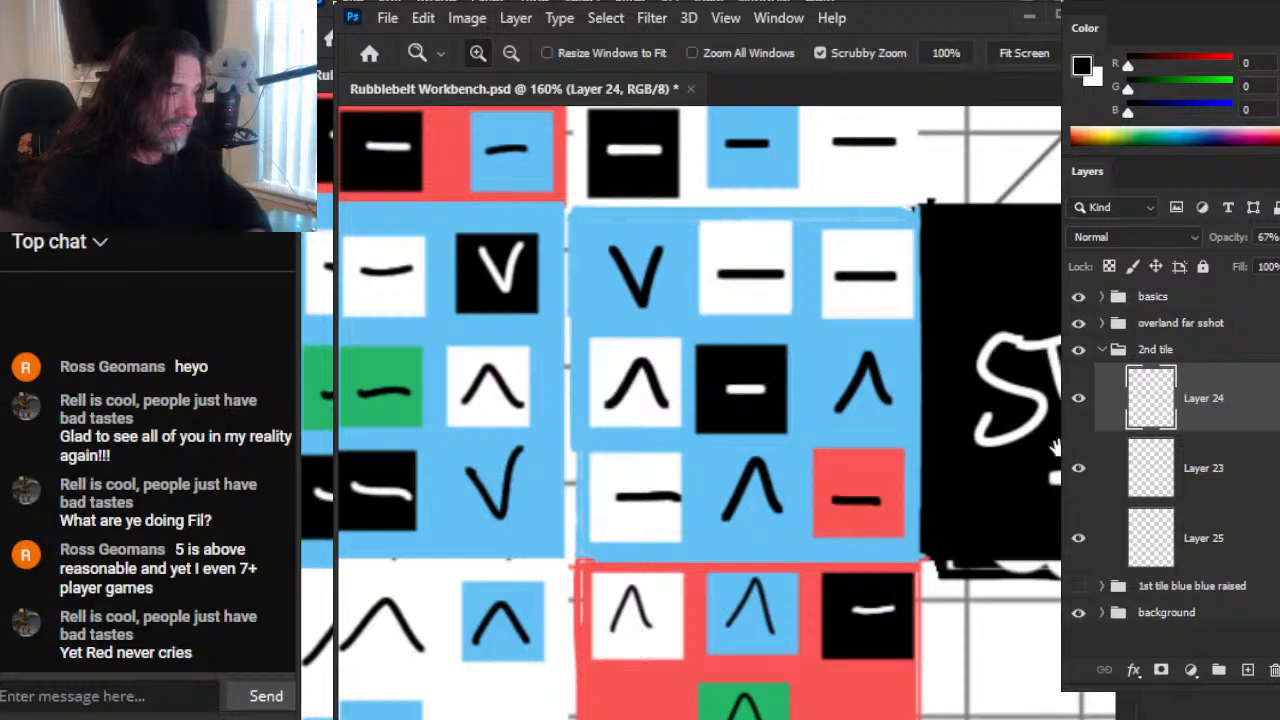
pyautogui.moveTo(1054, 396); pyautogui.dragTo(900, 370)
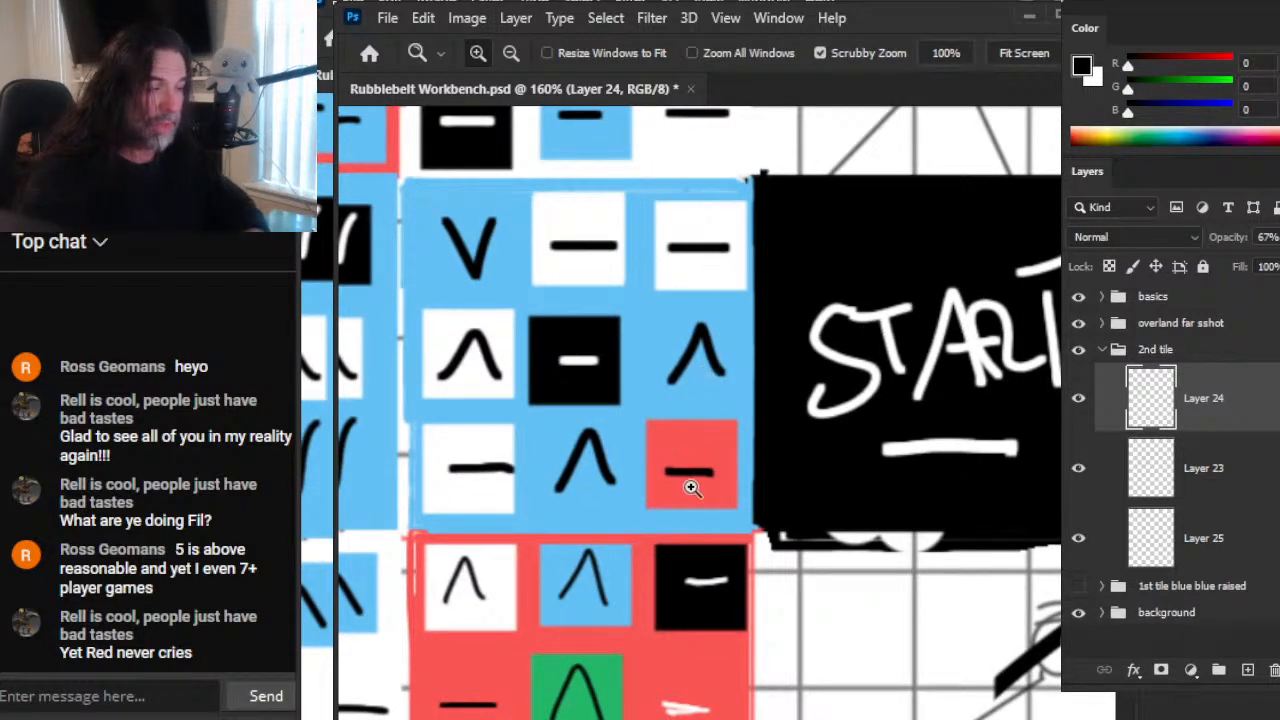
pyautogui.moveTo(981, 464); pyautogui.dragTo(870, 441)
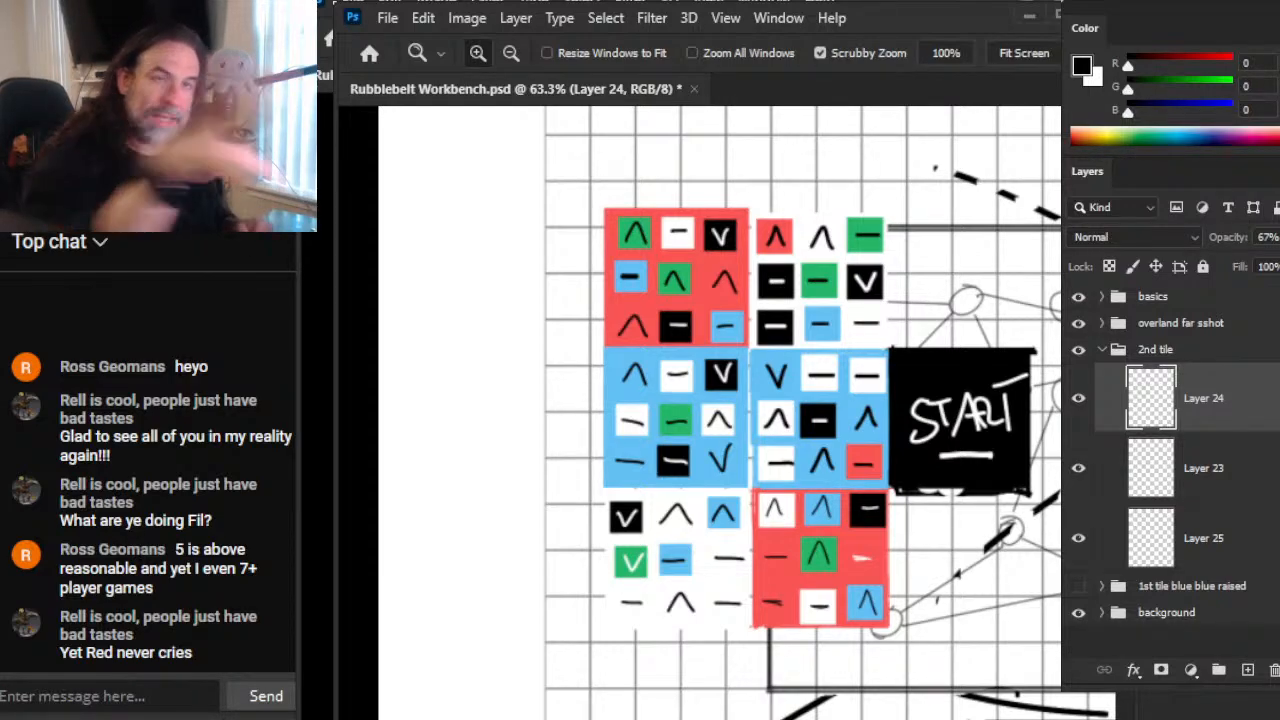
pyautogui.hotkey('alt', 'Tab')
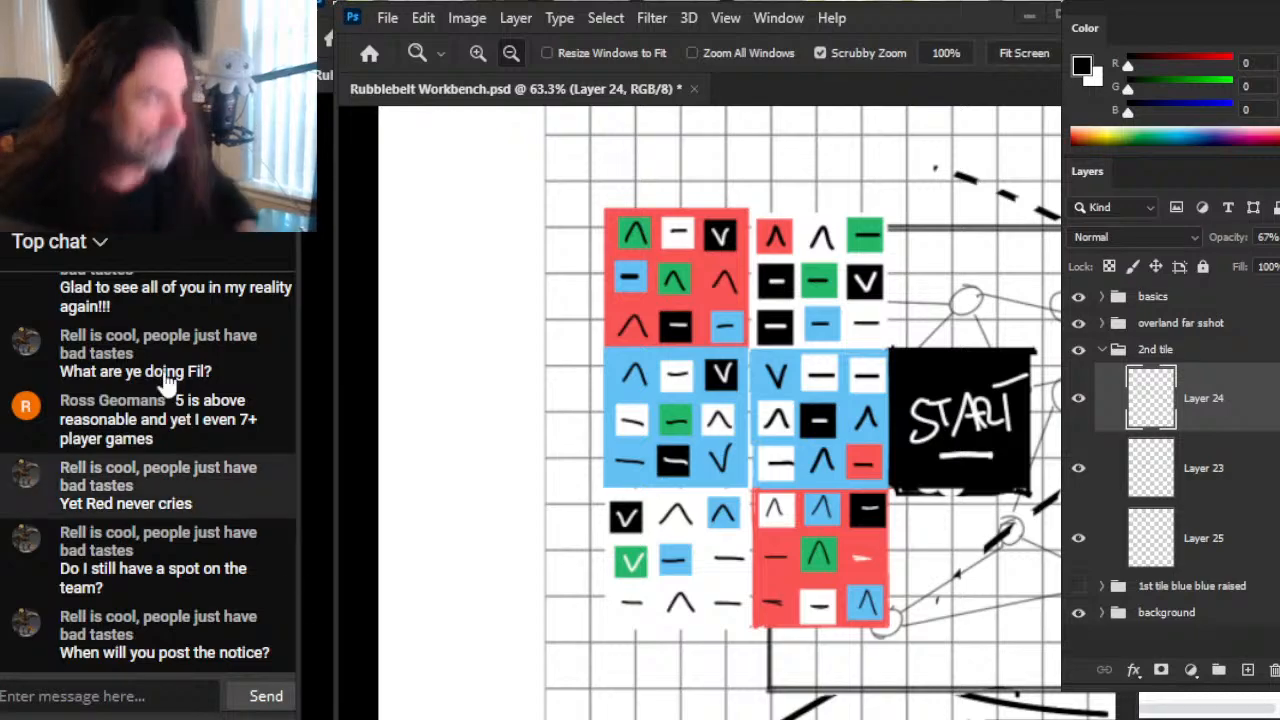
pyautogui.hotkey('alt', 'Tab')
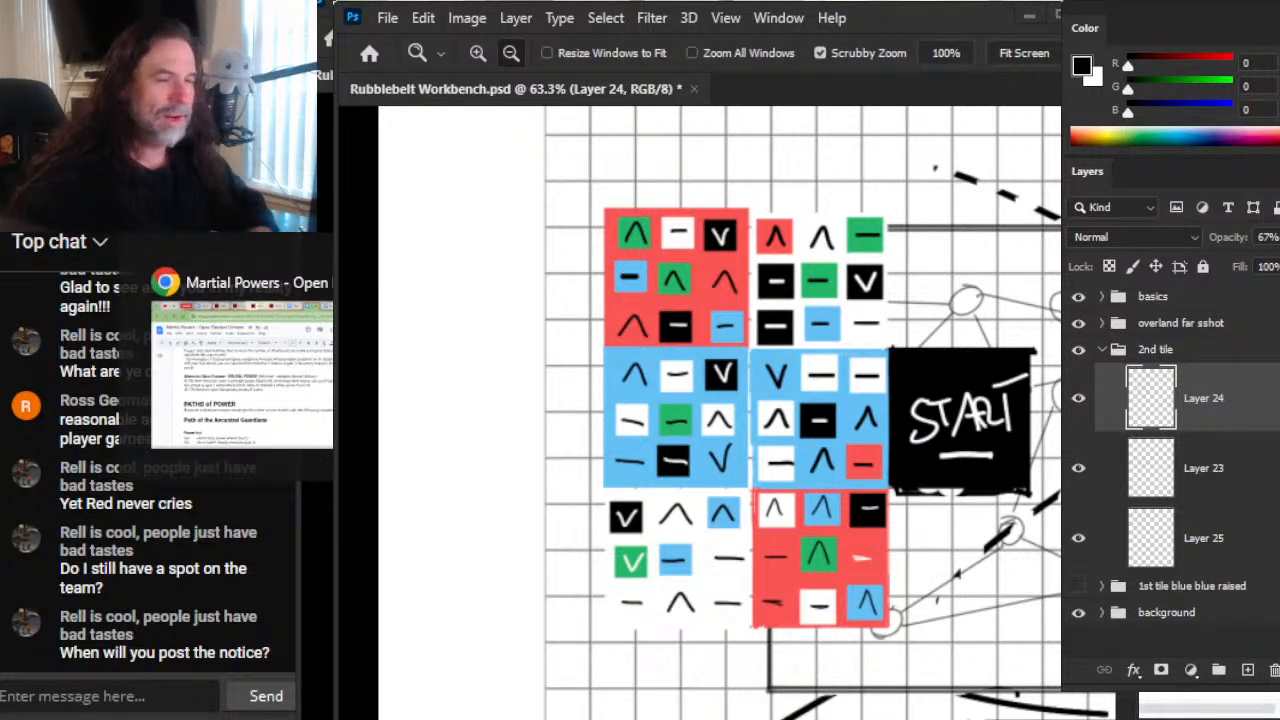
pyautogui.hotkey('alt', 'Tab')
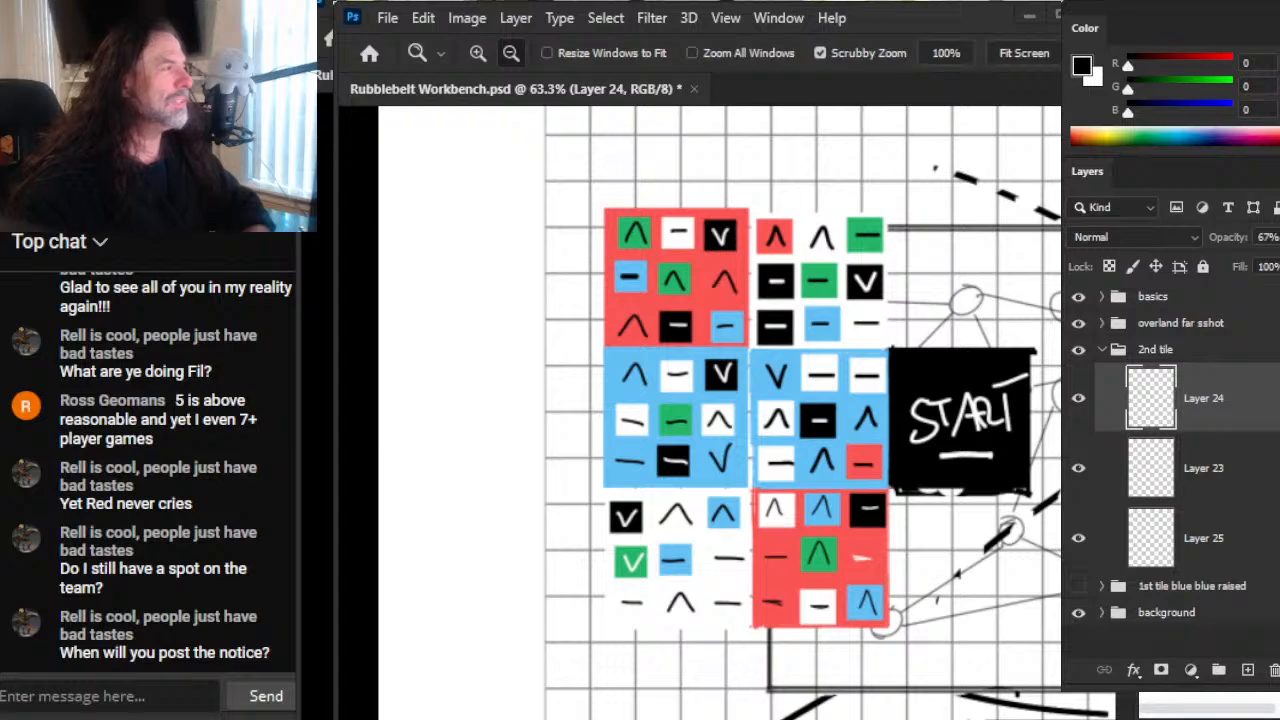
pyautogui.hotkey('alt', 'Tab')
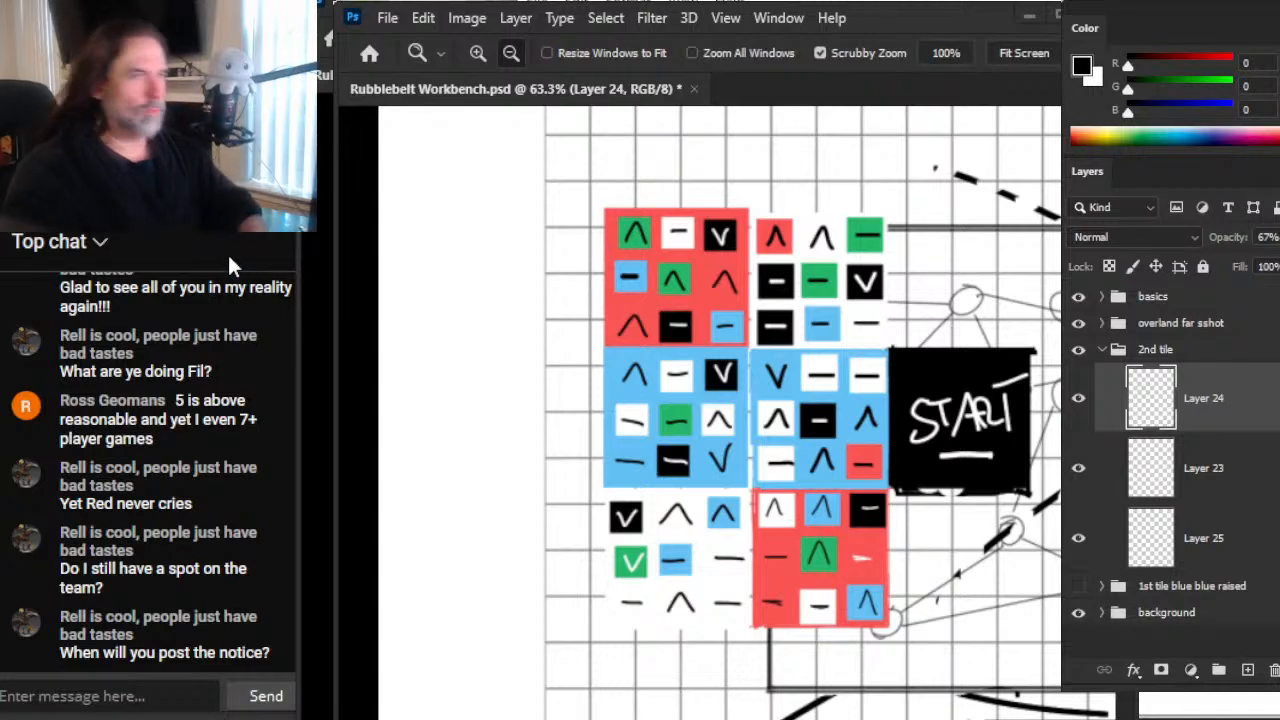
pyautogui.hotkey('alt', 'Tab')
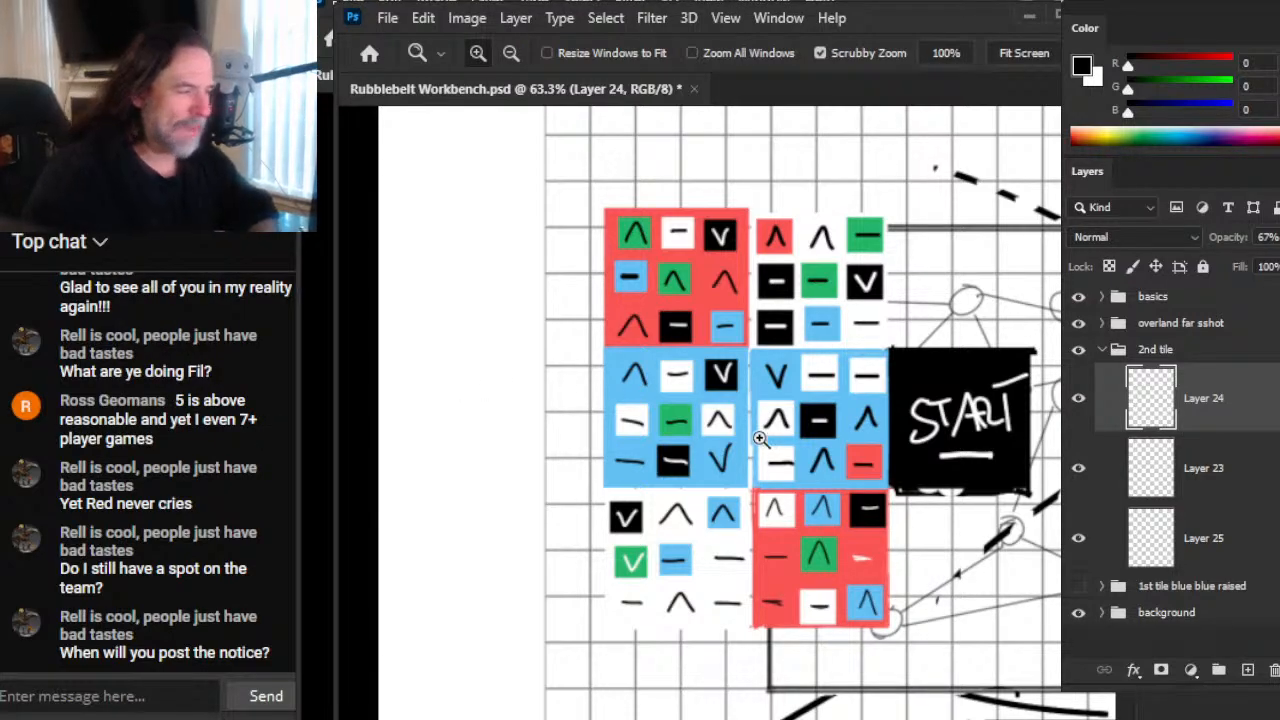
pyautogui.moveTo(850, 432); pyautogui.dragTo(892, 464)
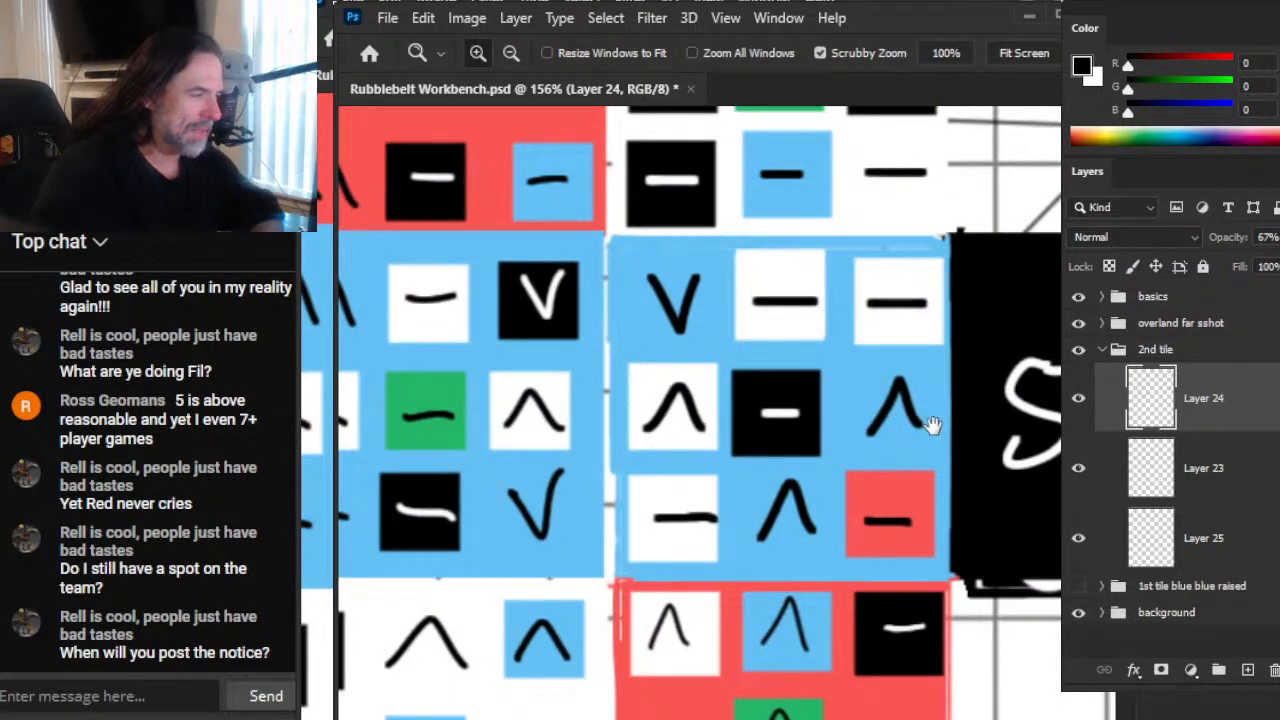
pyautogui.moveTo(928, 423); pyautogui.dragTo(760, 371)
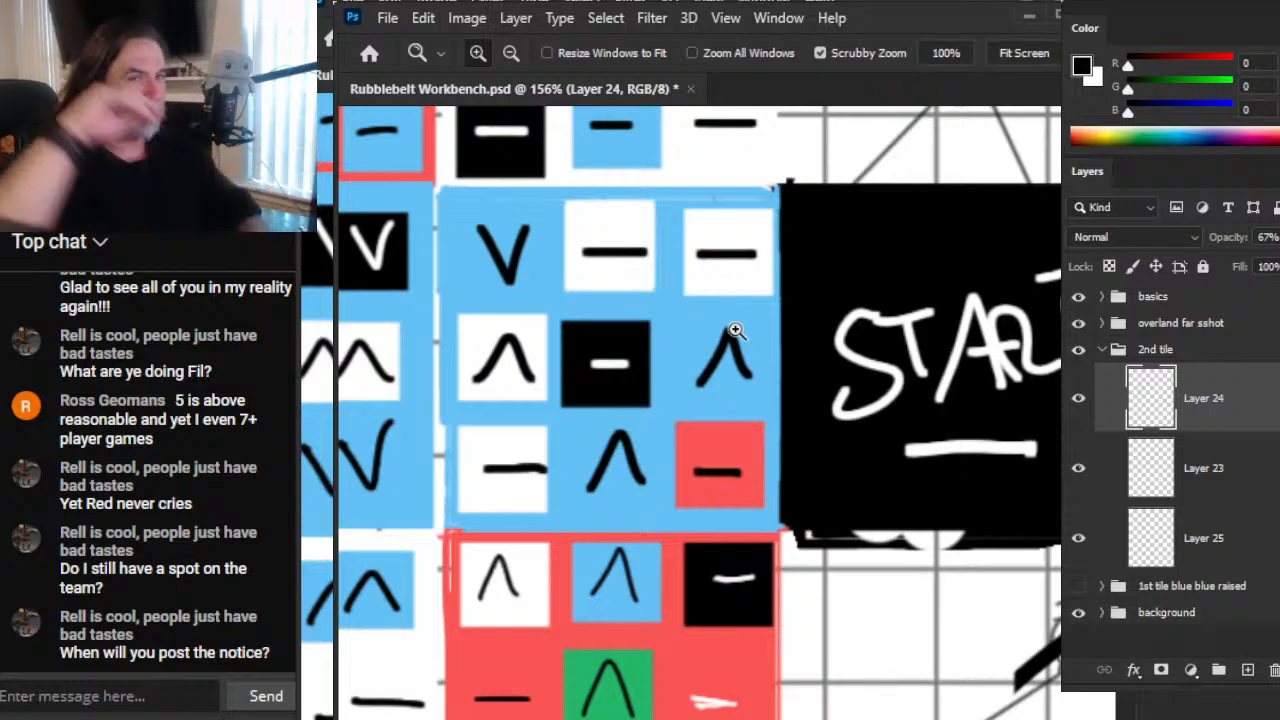
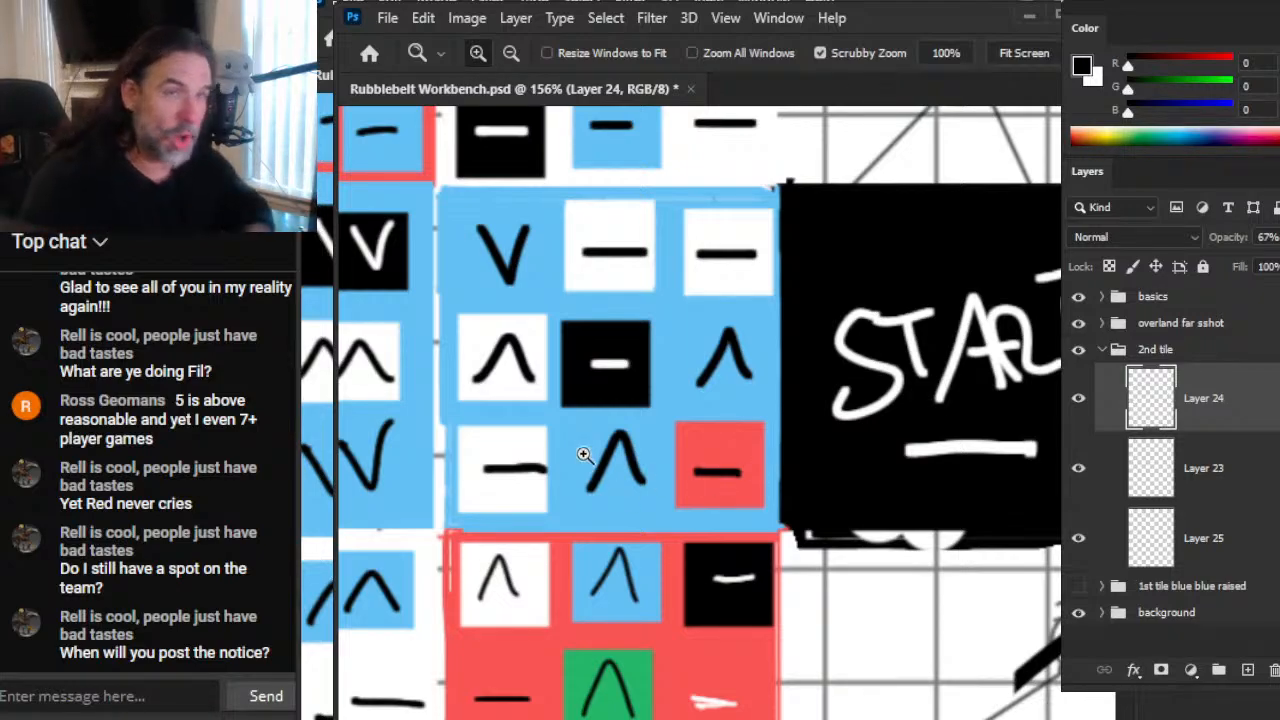
# Step: Examine the blue tile beside the START square, its neighbouring tiles, and the overall layout of the coloured tile grid
pyautogui.hotkey('alt', 'Tab')
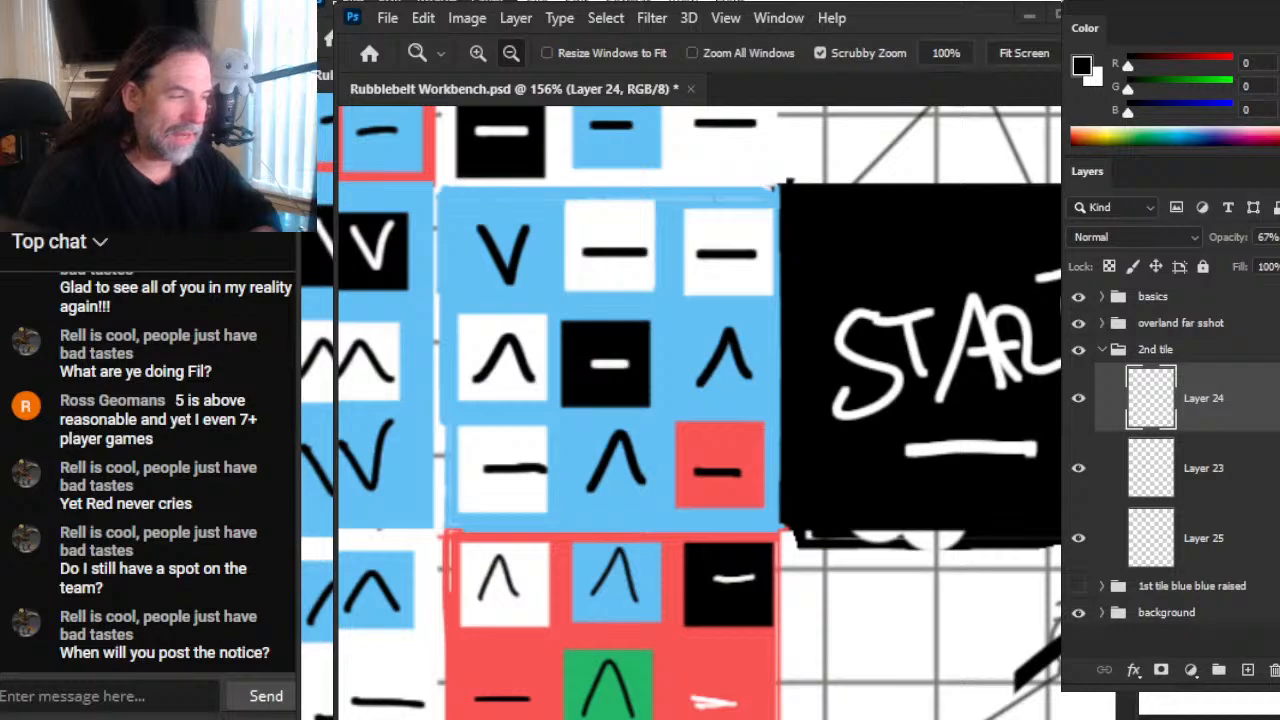
pyautogui.hotkey('alt', 'Tab')
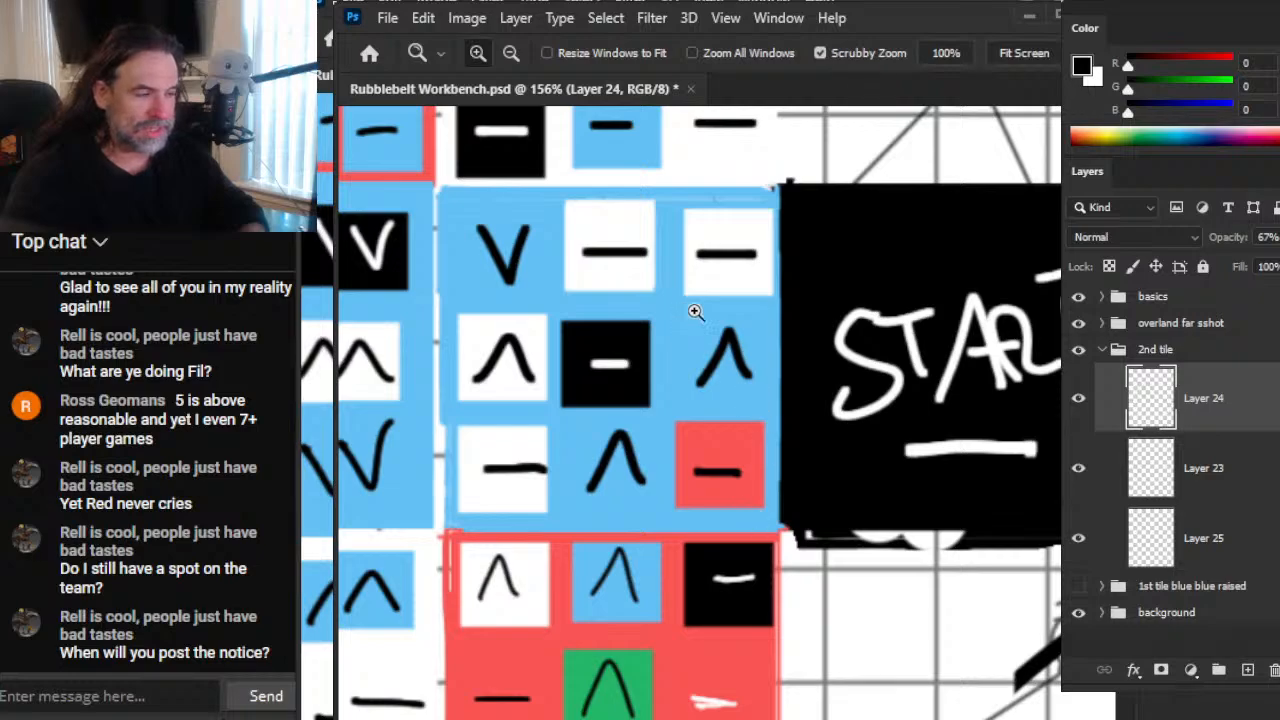
pyautogui.scroll(1, 586, 360)
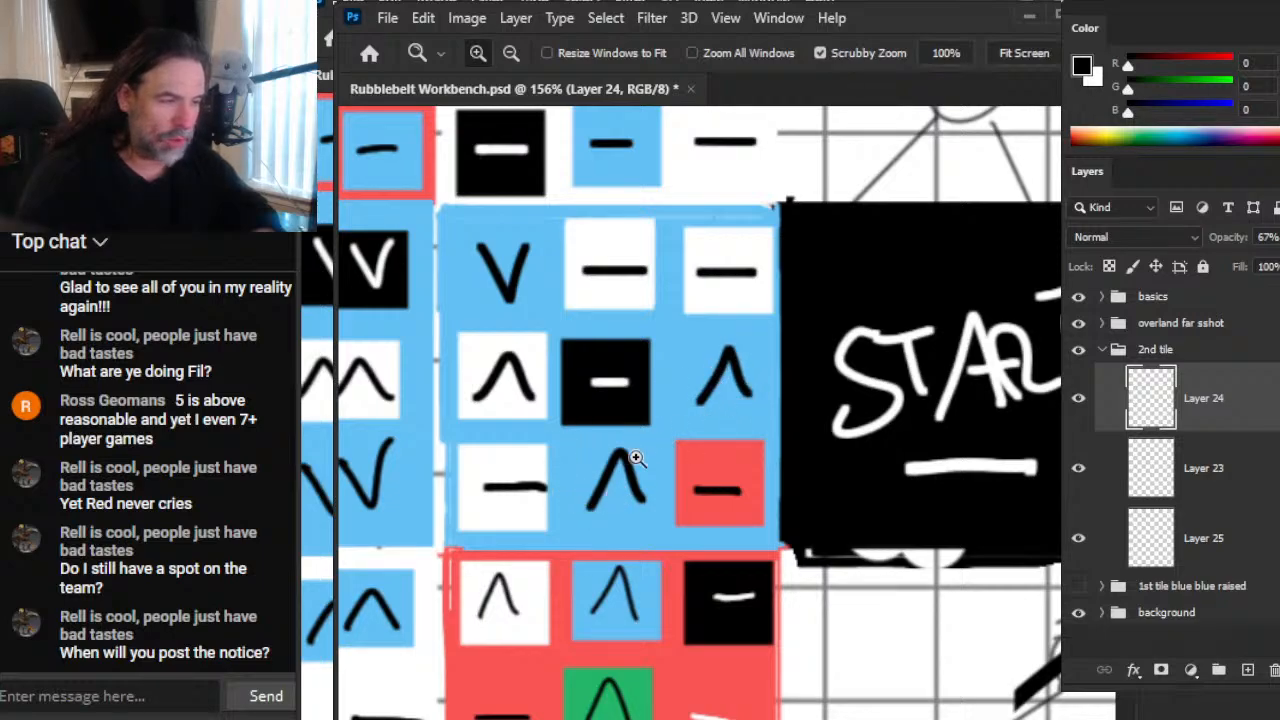
pyautogui.press('alt')
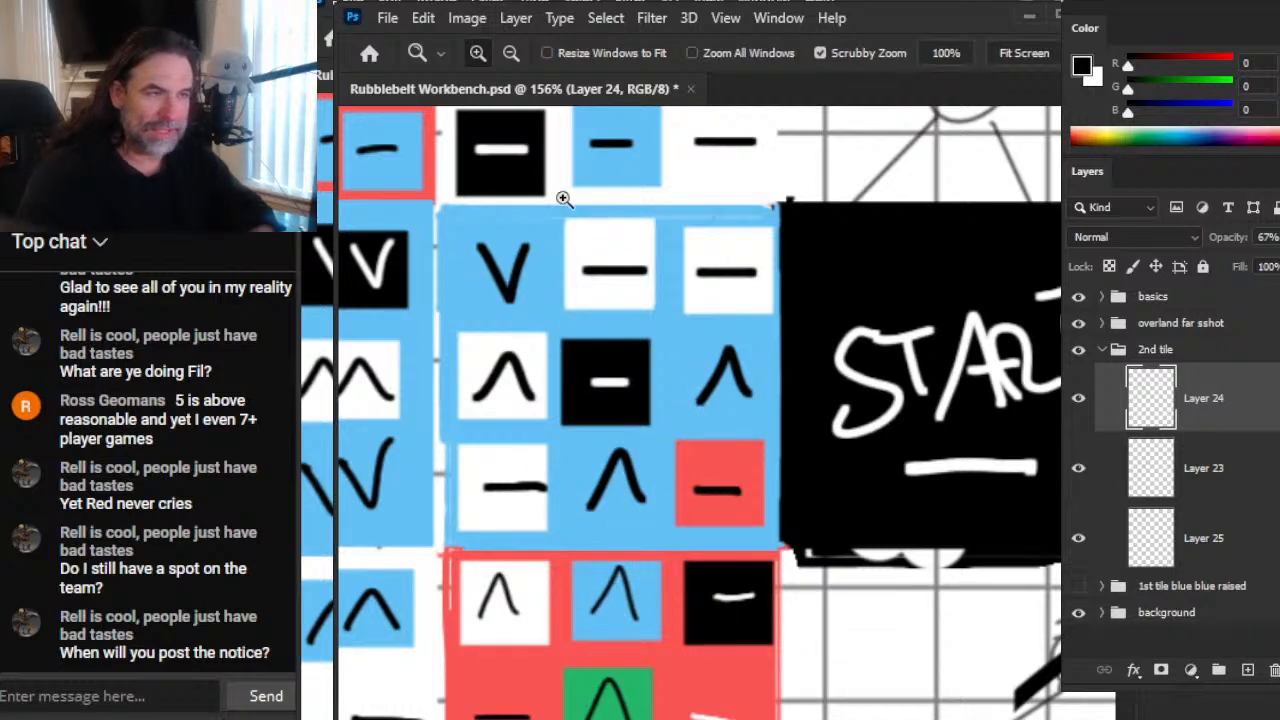
pyautogui.moveTo(500, 316); pyautogui.dragTo(746, 400)
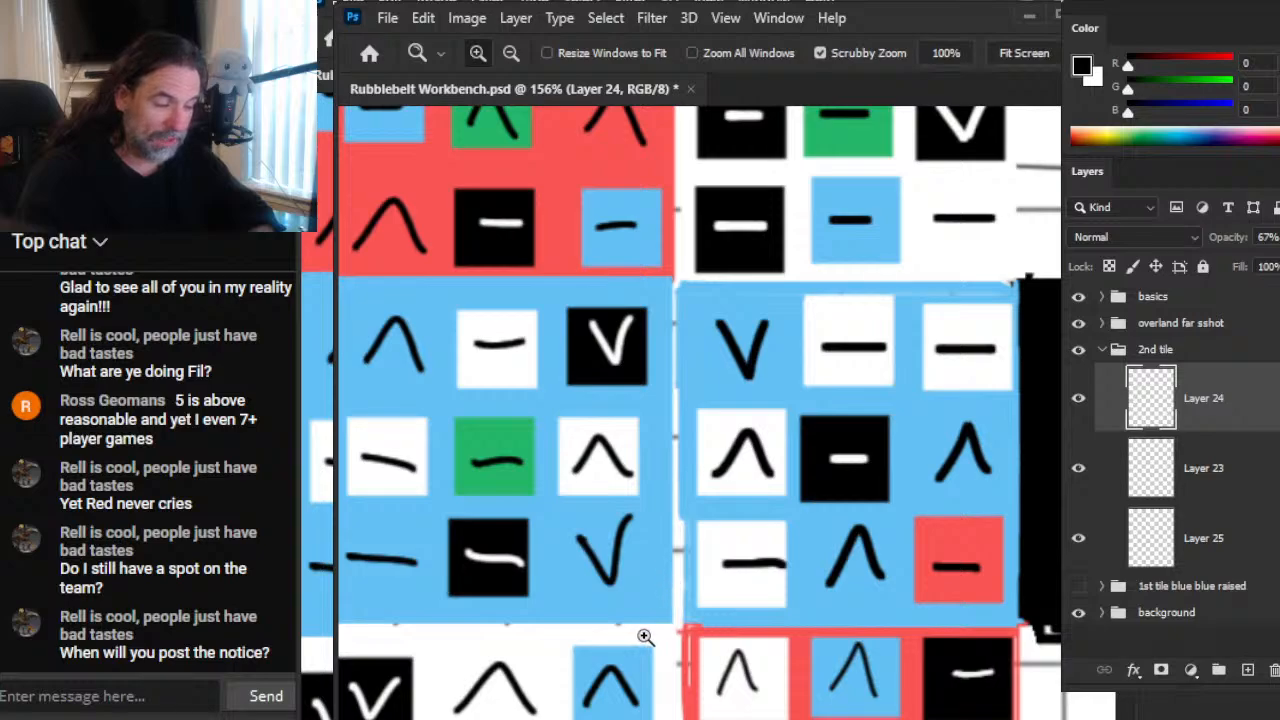
pyautogui.moveTo(847, 652); pyautogui.dragTo(786, 537)
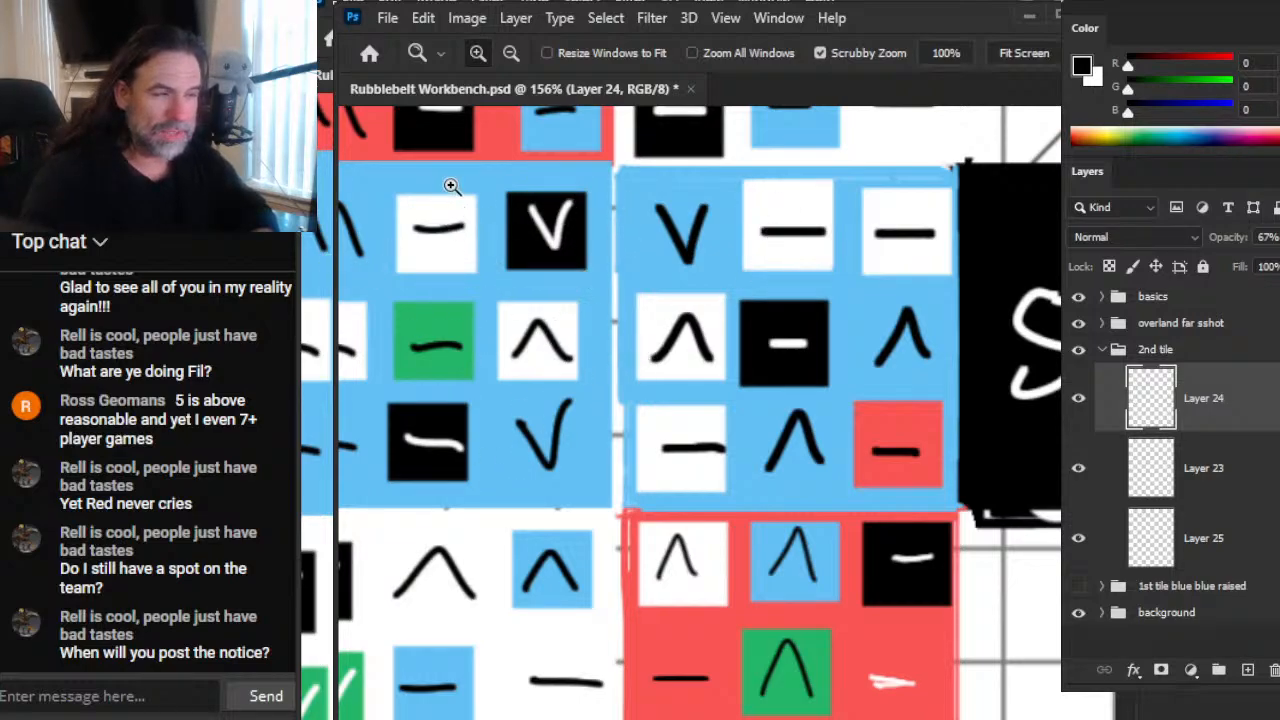
pyautogui.scroll(-5, 855, 460)
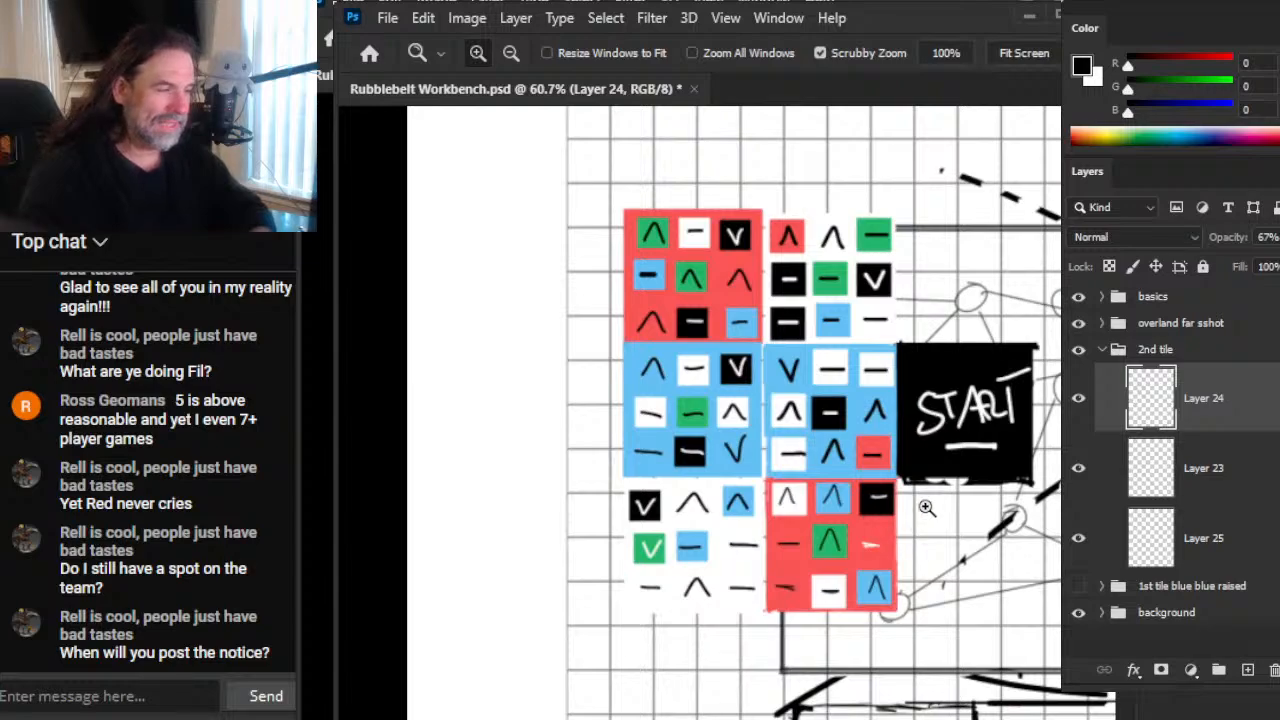
pyautogui.scroll(3, 904, 527)
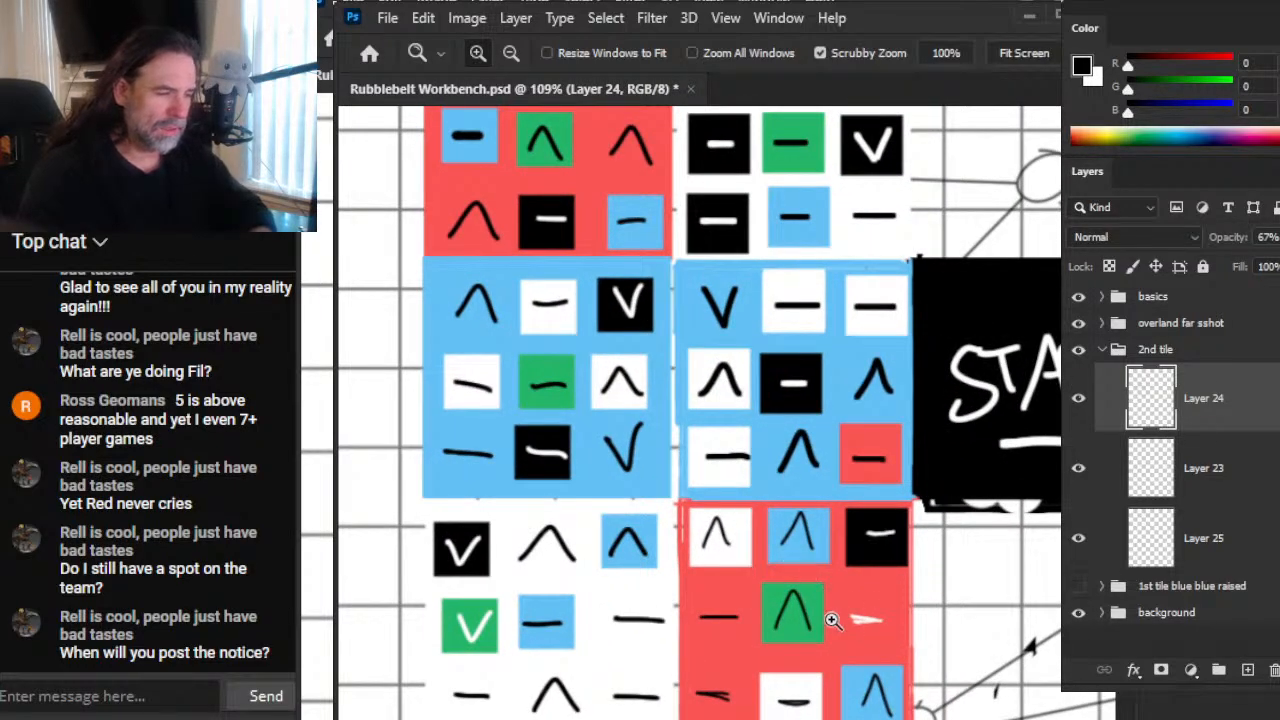
# Step: Switch to the Brush tool and sample white from the dash cell in the blue tile as the foreground colour
pyautogui.press('b')
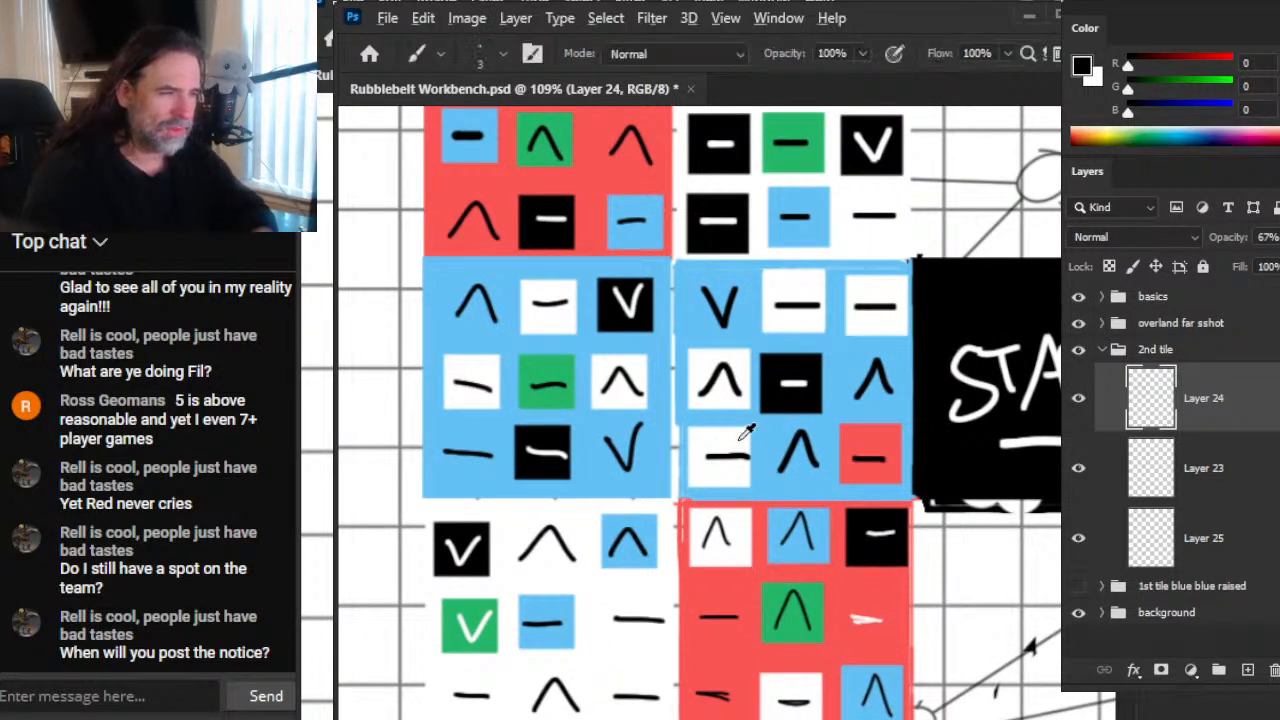
pyautogui.keyDown('alt'); pyautogui.click(736, 458); pyautogui.keyUp('alt')
pyautogui.moveTo(736, 458); pyautogui.dragTo(537, 540)
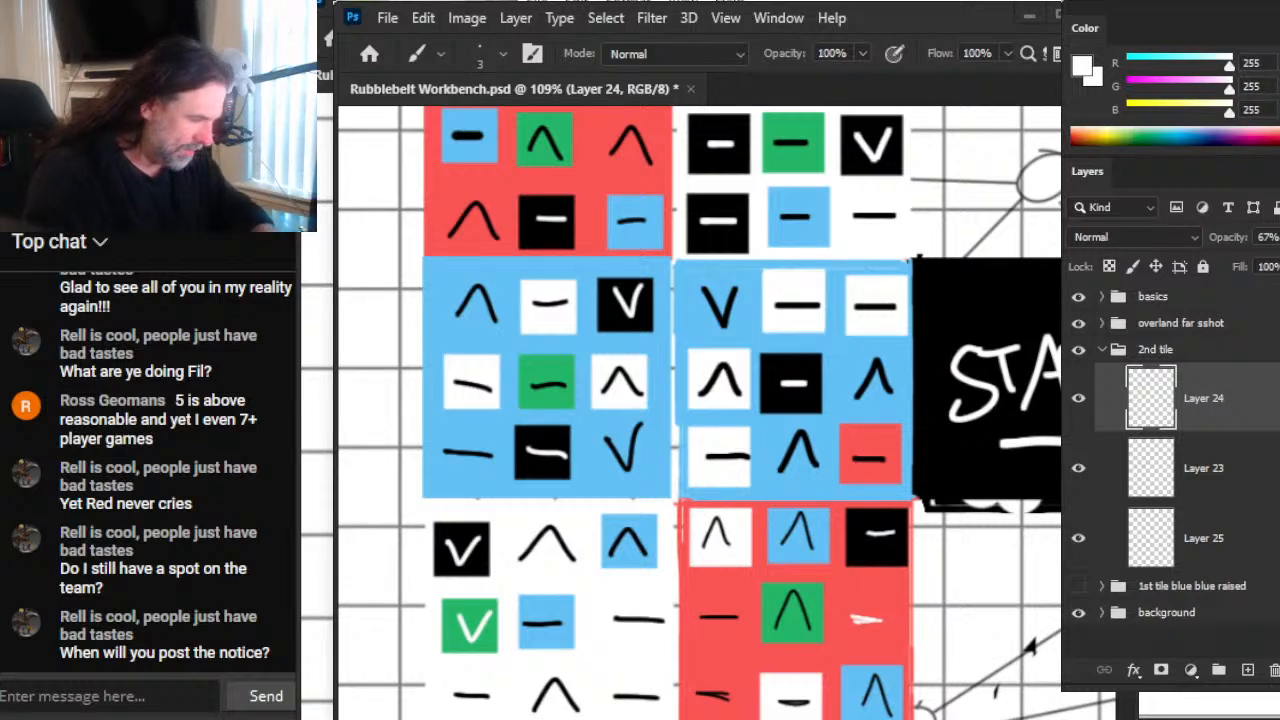
# Step: Add the text "water in areas" and "polog" on separate lines in the notes window behind the map document
pyautogui.write('water')
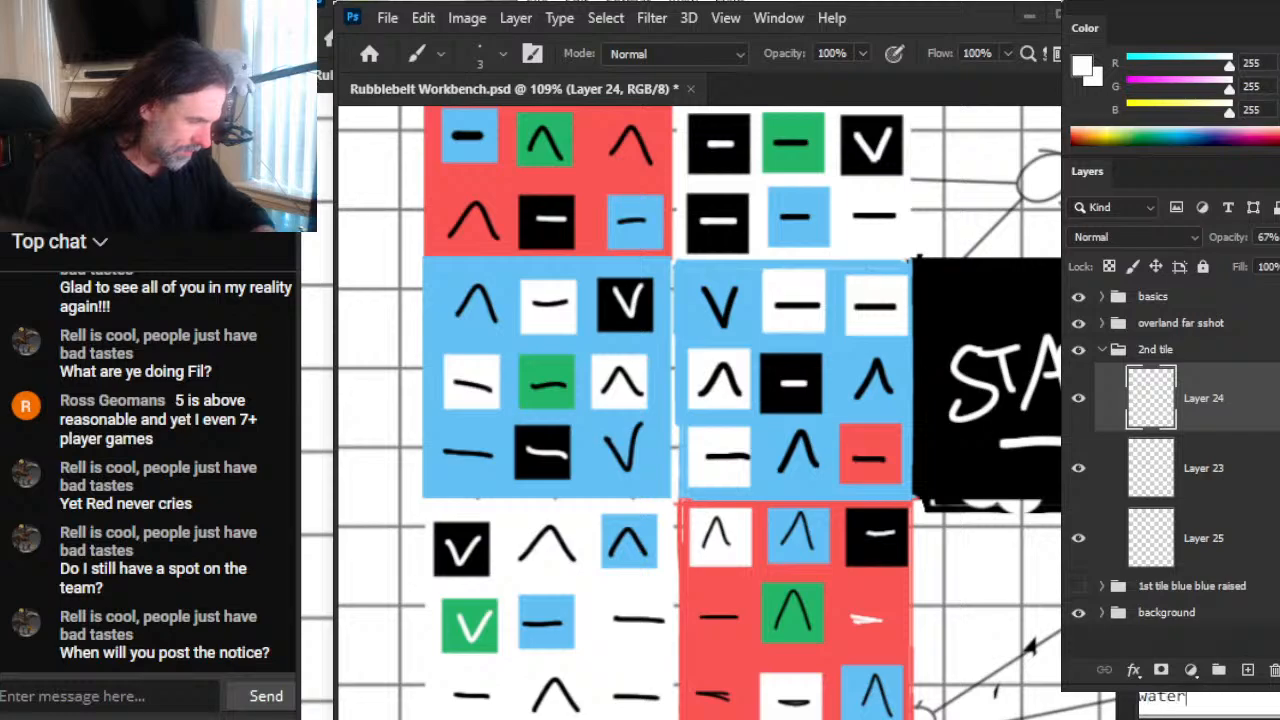
pyautogui.write(' in areas')
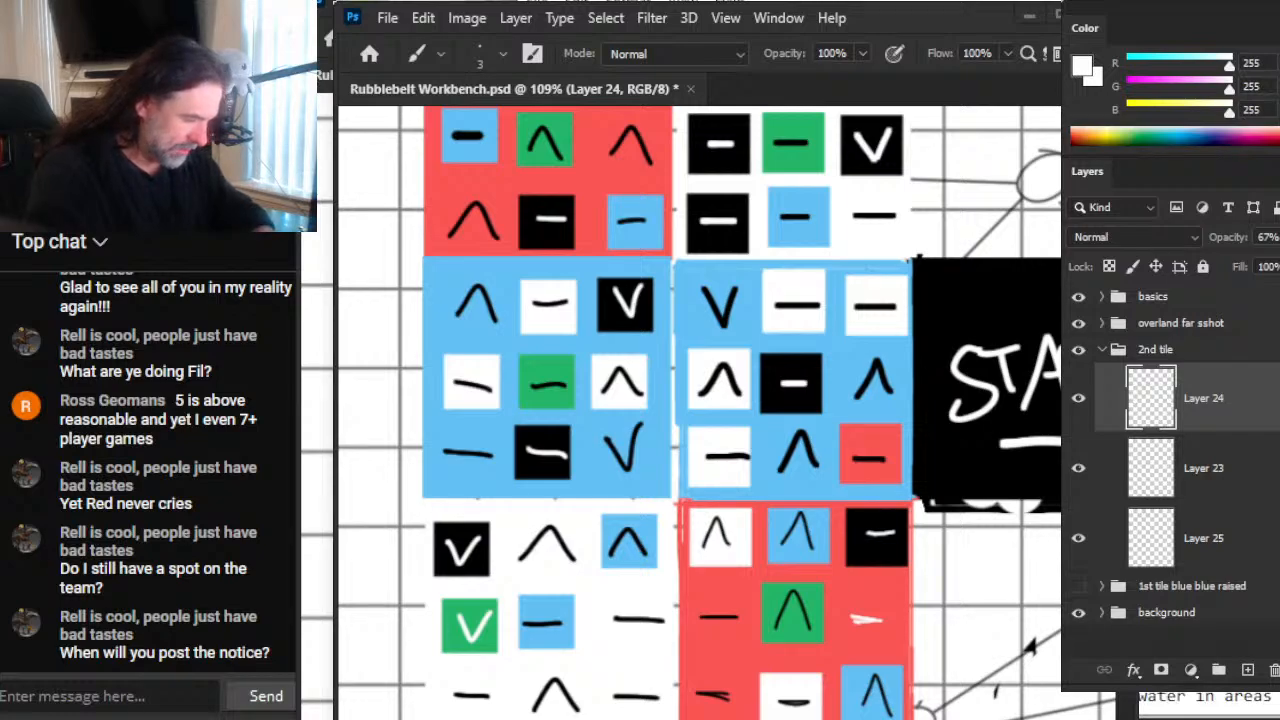
pyautogui.press('Return')
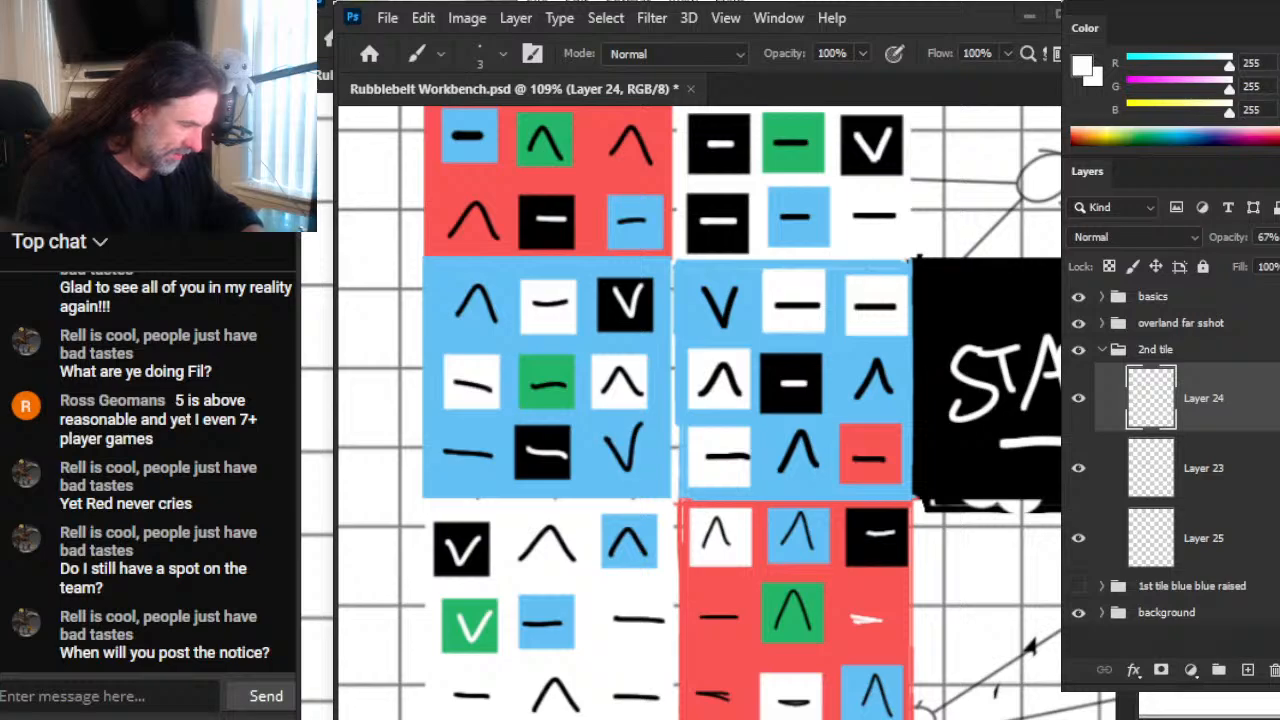
pyautogui.write('polog')
pyautogui.press('Return')
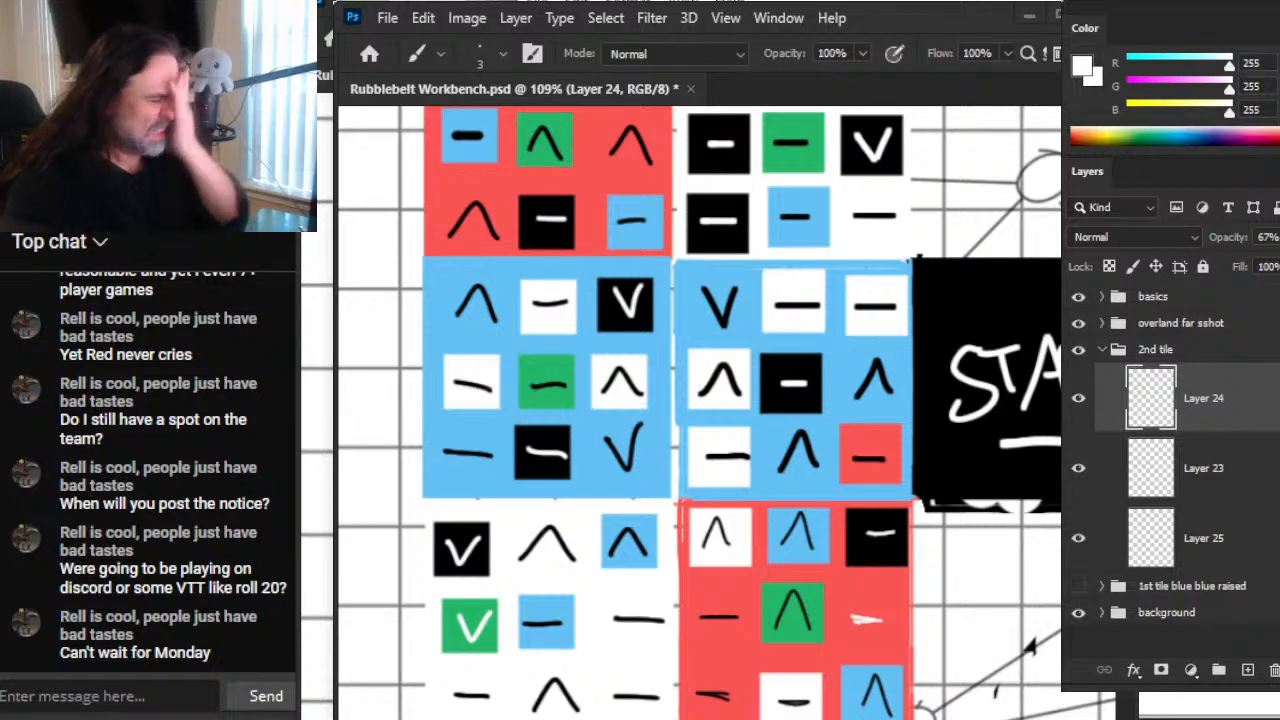
pyautogui.hscroll(-1, 700, 412)
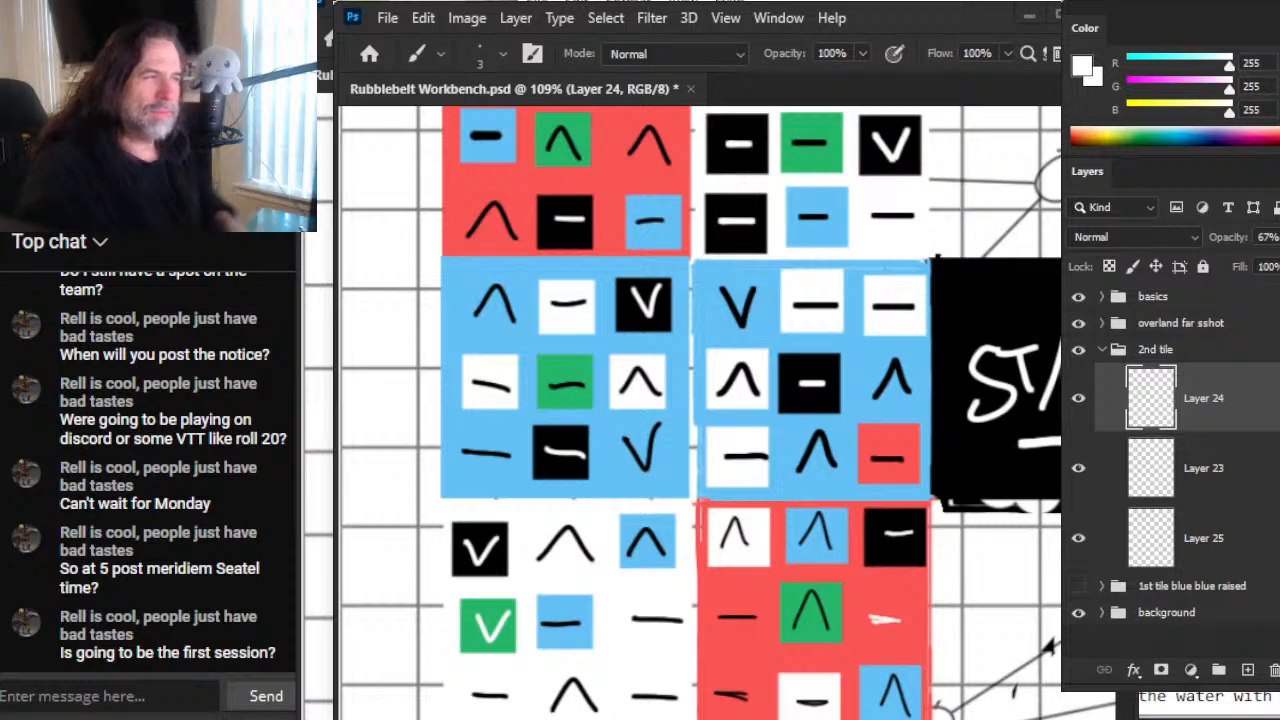
pyautogui.scroll(-2, 700, 410)
pyautogui.hscroll(1, 700, 410)
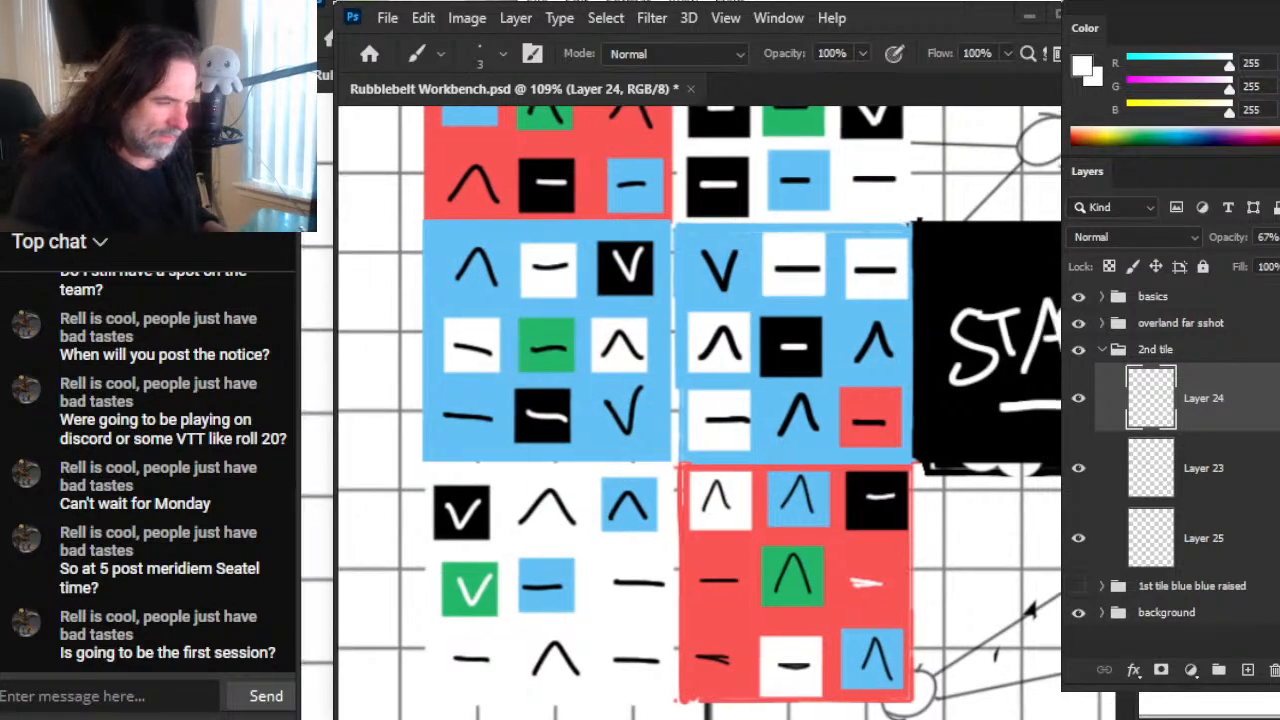
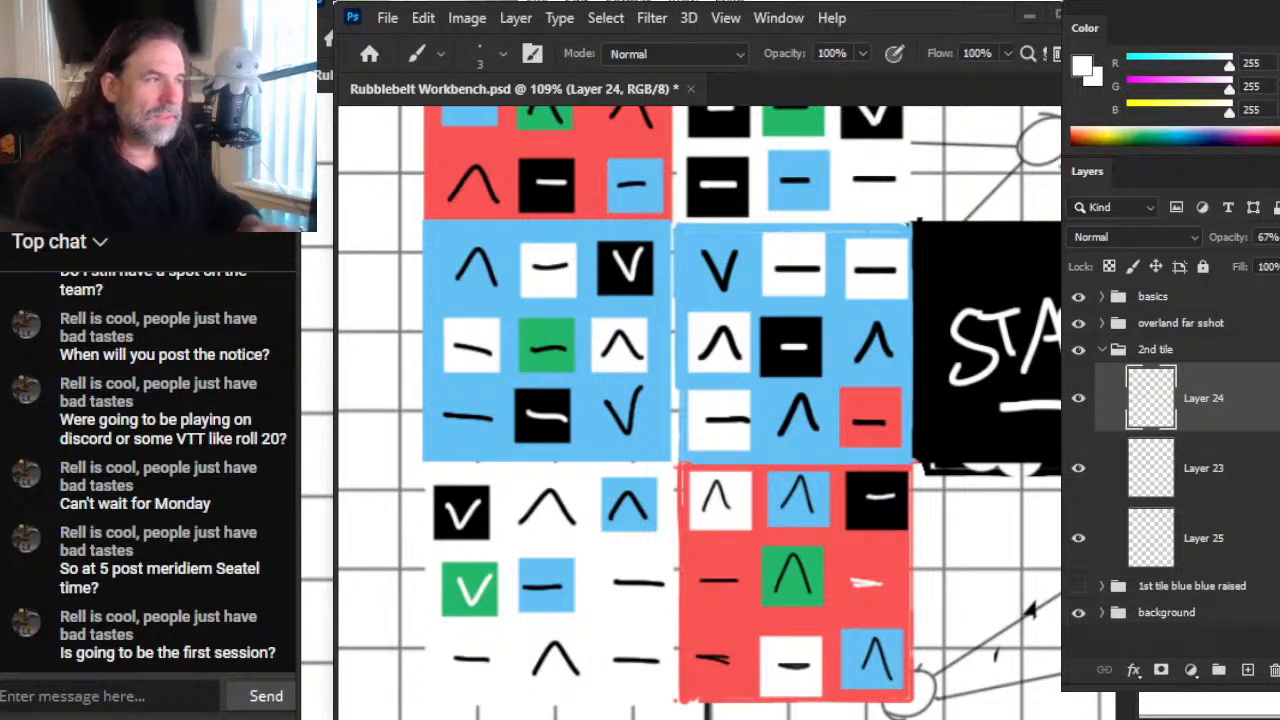
# Step: Add "cloud" as its own line in the notes window and return to the map document
pyautogui.scroll(1, 700, 412)
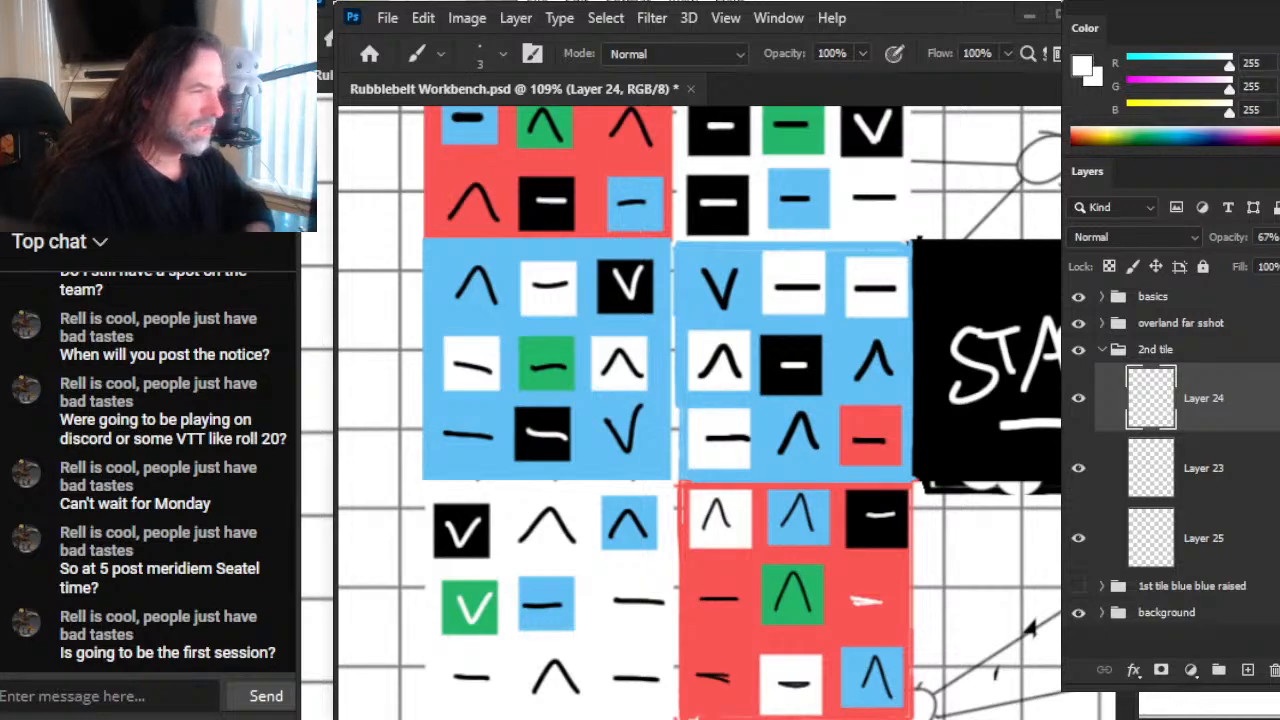
pyautogui.write('cloud')
pyautogui.press('Return')
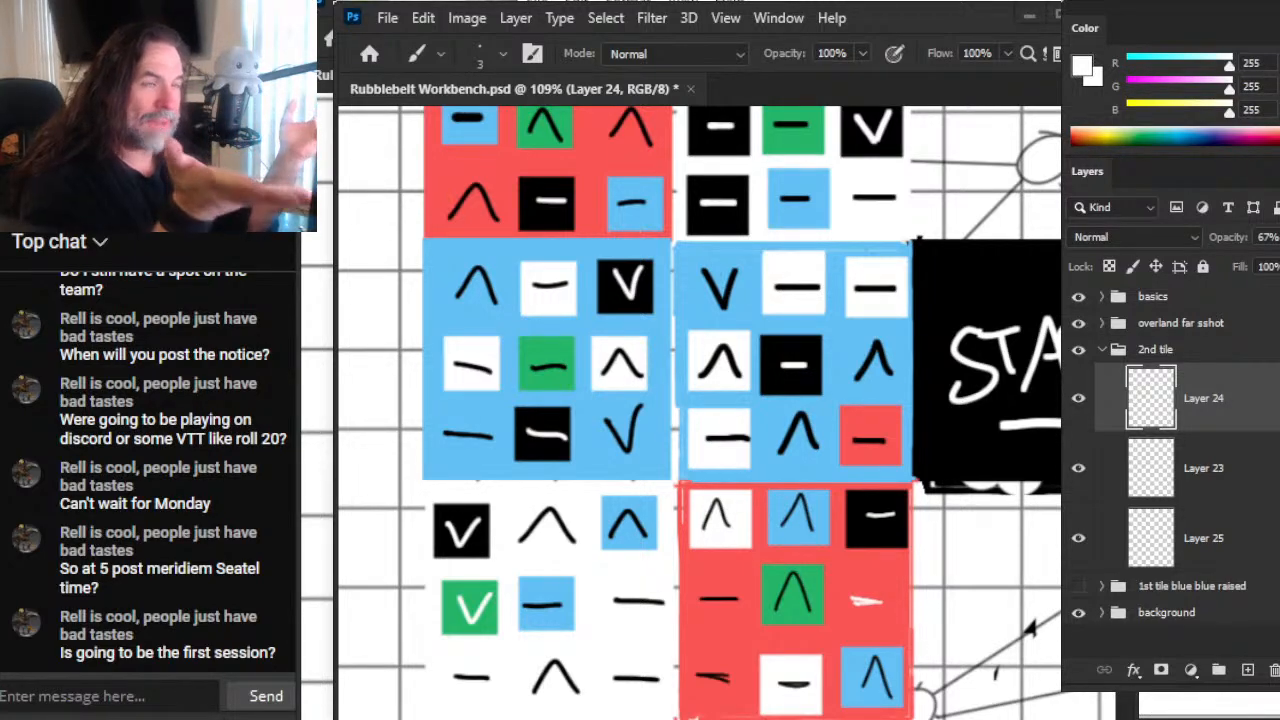
pyautogui.scroll(2, 700, 410)
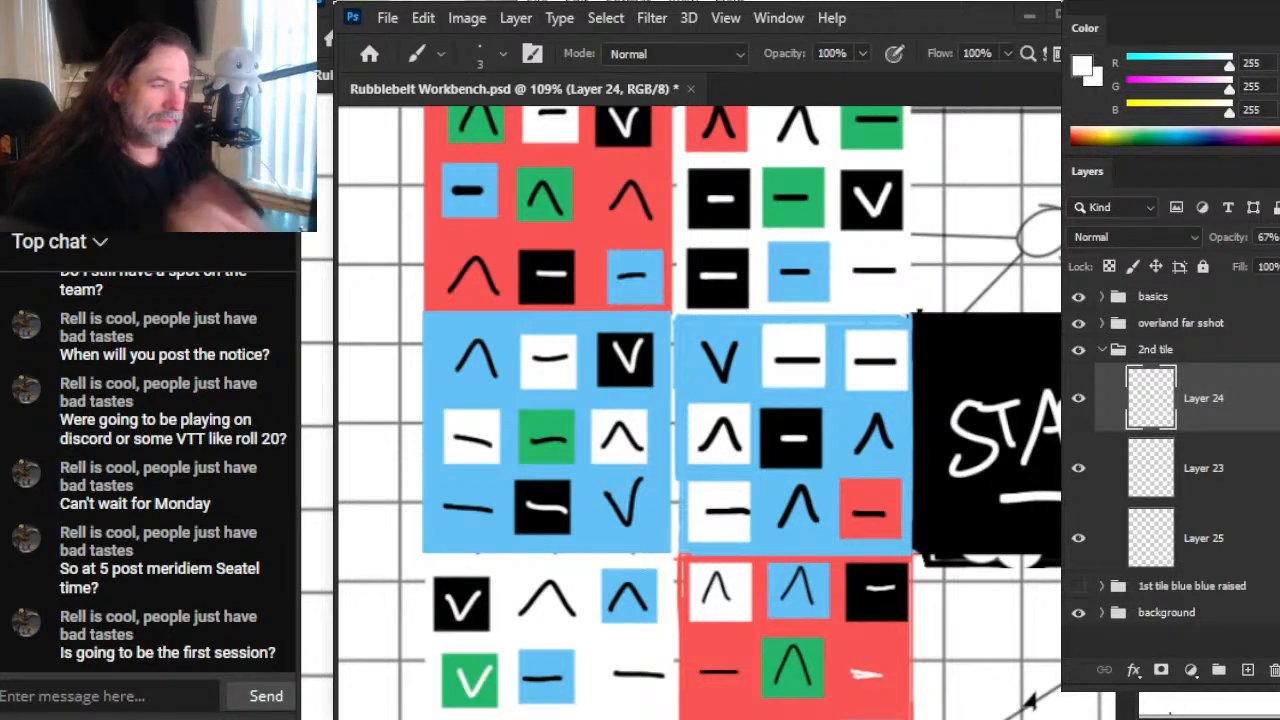
pyautogui.hotkey('alt', 'Tab')
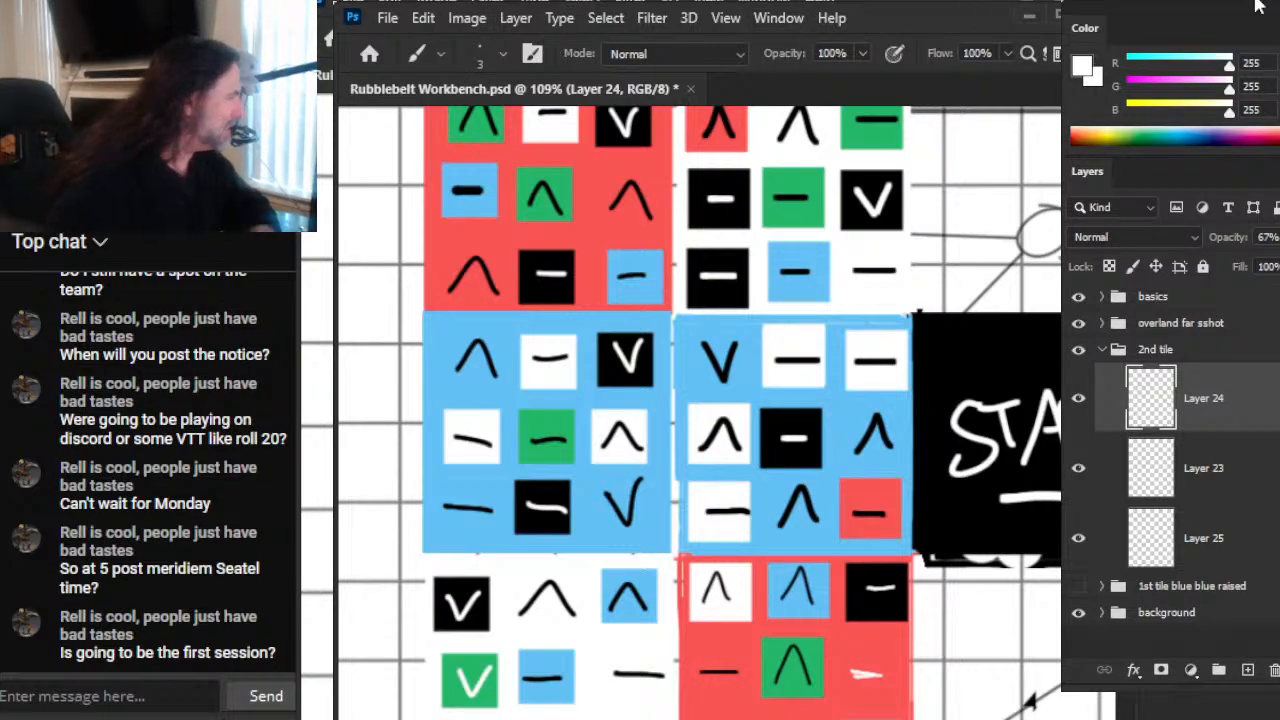
# Step: Hide the "overland far sshot" layer group and check Layer 24 by toggling its visibility over the linked-circle sketch
pyautogui.click(1078, 323)
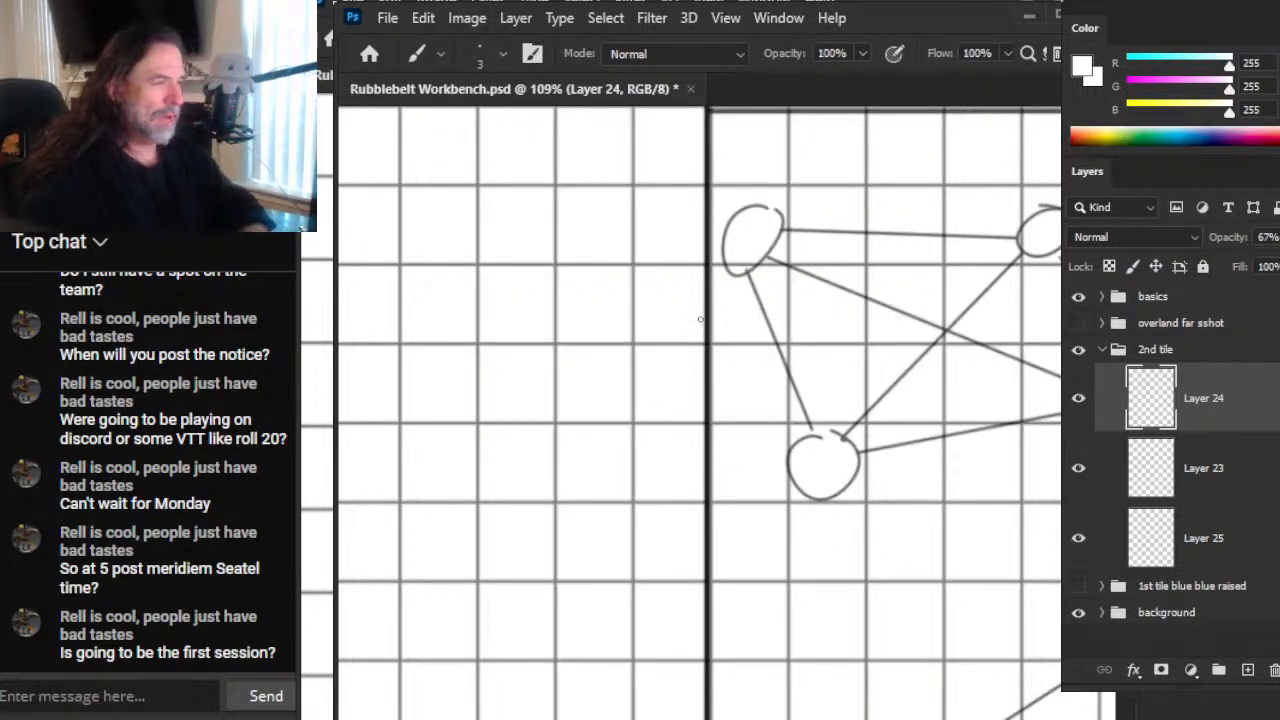
pyautogui.click(1078, 323)
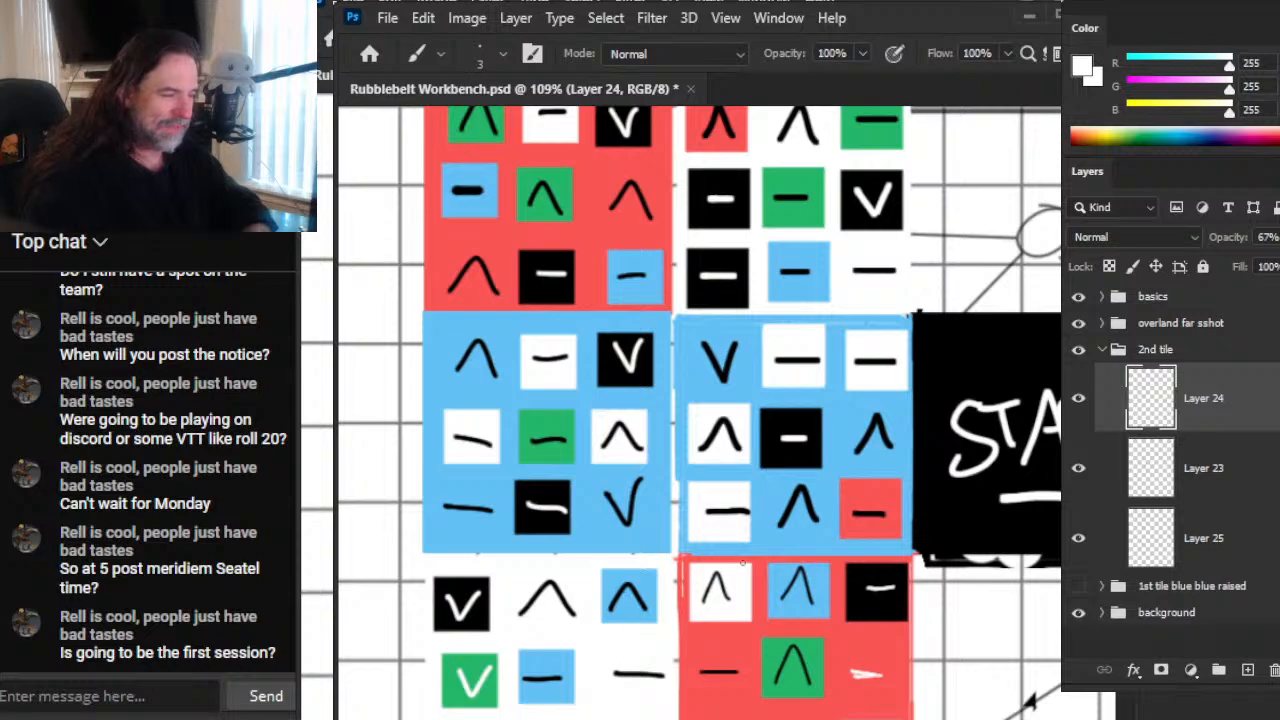
pyautogui.press('z')
pyautogui.moveTo(757, 547); pyautogui.dragTo(820, 471)
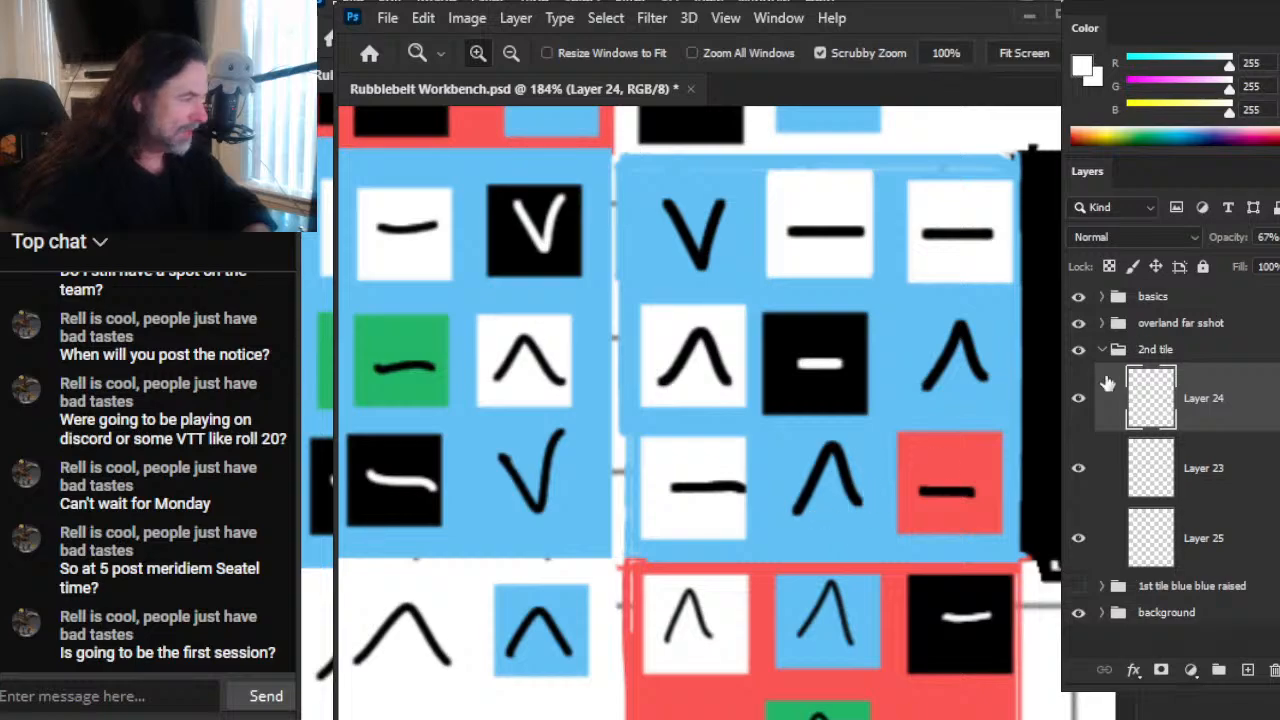
pyautogui.click(1079, 323)
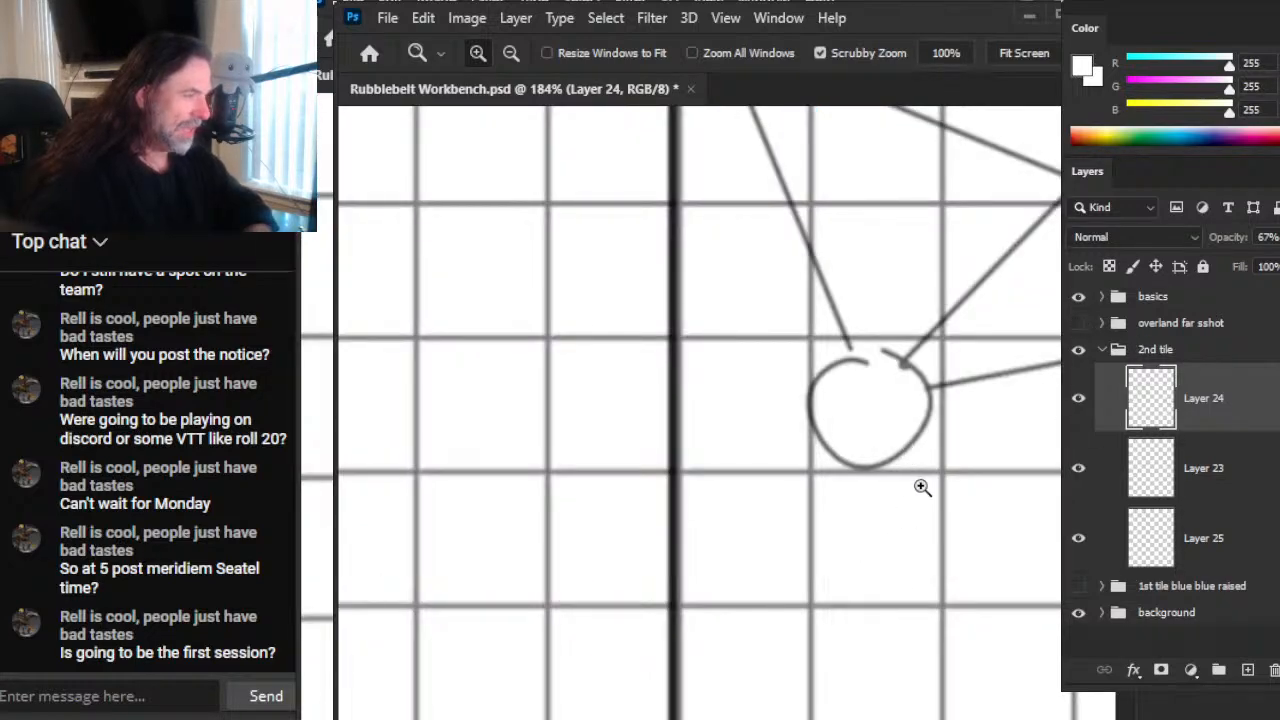
pyautogui.moveTo(917, 480); pyautogui.dragTo(849, 443)
pyautogui.moveTo(1035, 444)
pyautogui.mouseDown()
pyautogui.moveTo(713, 369)
pyautogui.moveTo(751, 406)
pyautogui.mouseUp()
pyautogui.moveTo(837, 380); pyautogui.dragTo(860, 380)
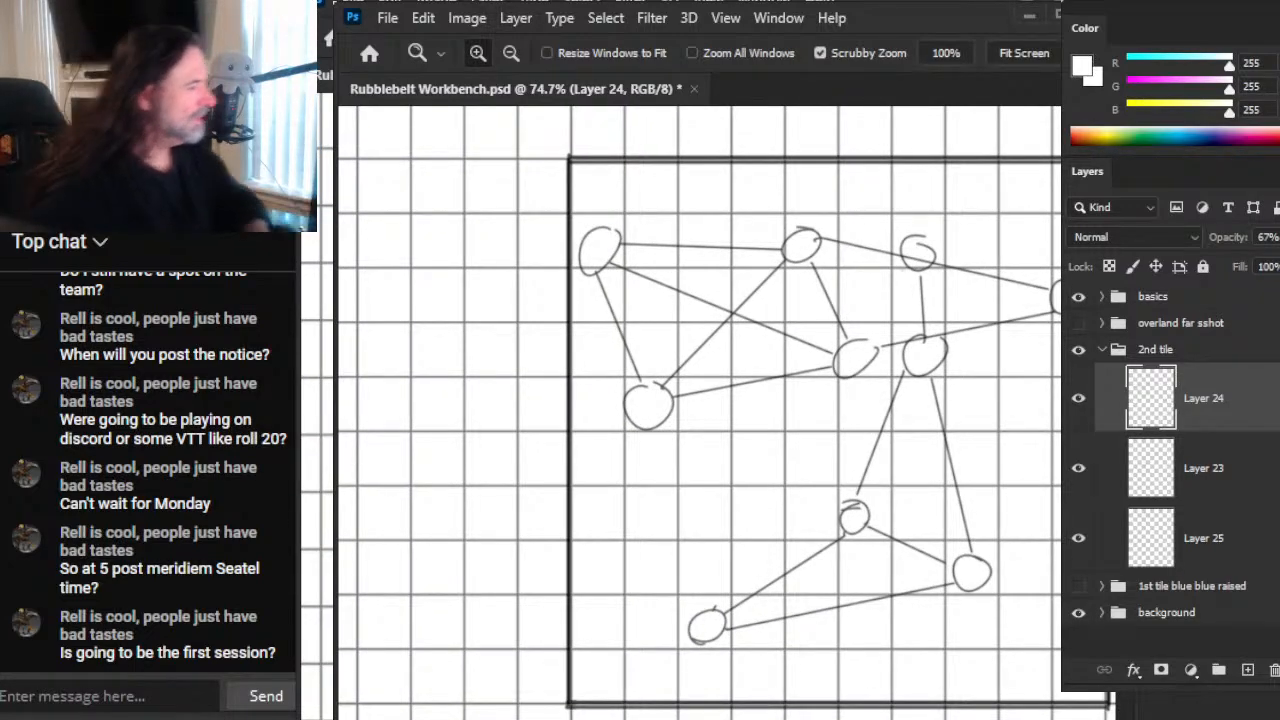
pyautogui.click(1078, 397)
pyautogui.click(1078, 399)
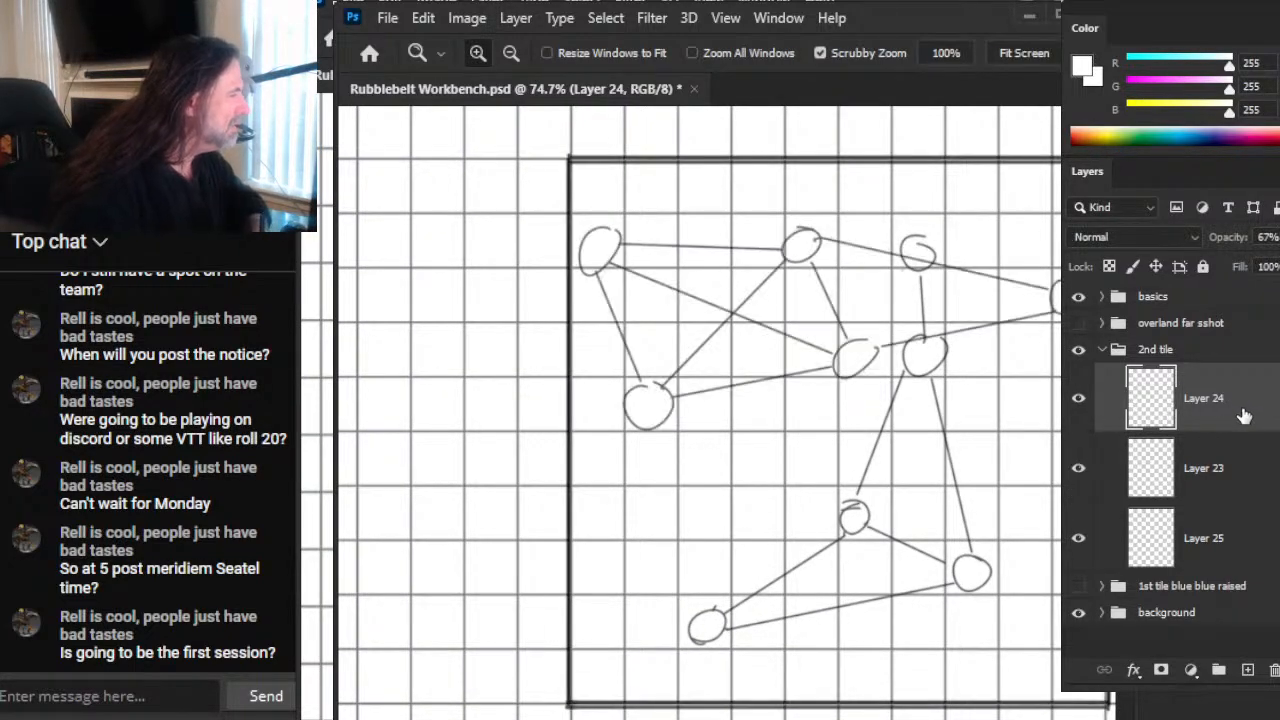
# Step: Sample the blue swatch in the colour legend as the foreground colour
pyautogui.moveTo(982, 315); pyautogui.dragTo(921, 415)
pyautogui.moveTo(966, 401); pyautogui.dragTo(824, 417)
pyautogui.moveTo(935, 346); pyautogui.dragTo(703, 537)
pyautogui.moveTo(778, 476); pyautogui.dragTo(902, 488)
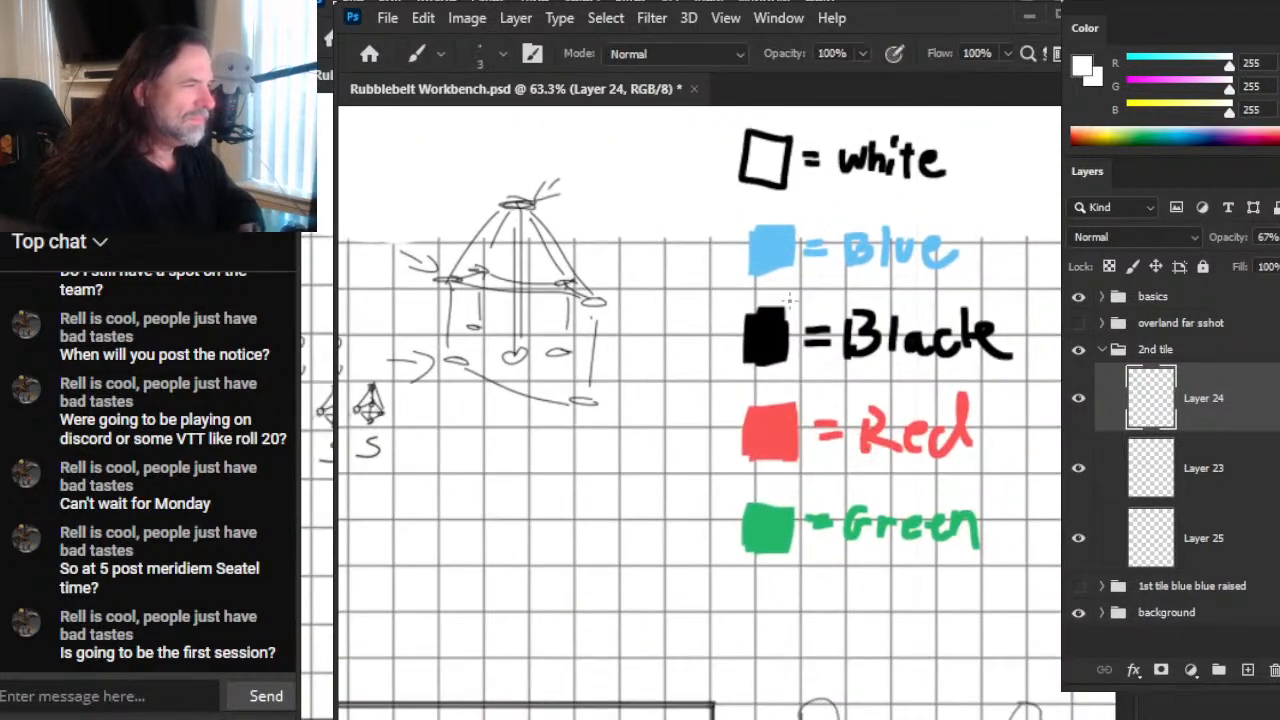
pyautogui.keyDown('alt'); pyautogui.click(778, 246); pyautogui.keyUp('alt')
# Step: Add a new layer above Layer 24 and paint blue 45 px dots over the two leftmost circles of the sketch
pyautogui.moveTo(869, 391); pyautogui.dragTo(768, 575)
pyautogui.moveTo(837, 602); pyautogui.dragTo(957, 329)
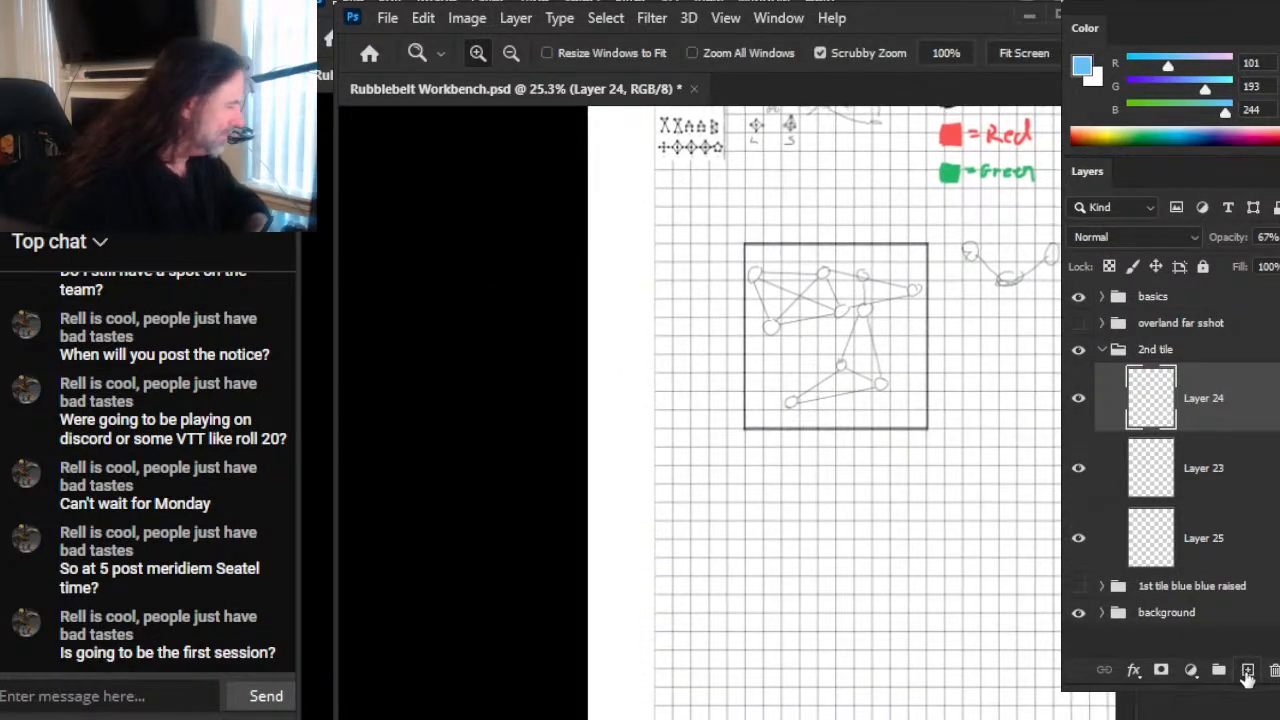
pyautogui.click(1248, 669)
pyautogui.moveTo(726, 314); pyautogui.dragTo(914, 280)
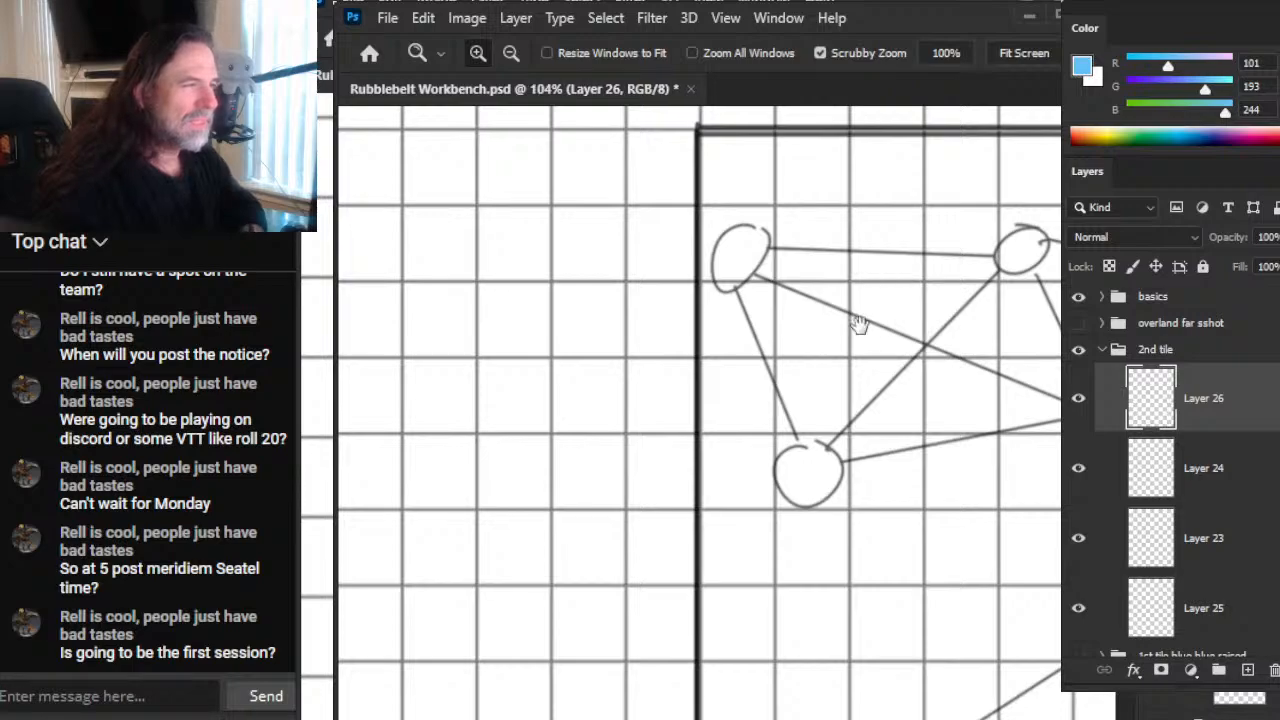
pyautogui.moveTo(863, 320); pyautogui.dragTo(723, 409)
pyautogui.press('b')
pyautogui.press(']')
pyautogui.press(']')
pyautogui.press(']')
pyautogui.press(']')
pyautogui.press(']')
pyautogui.press(']')
pyautogui.press(']')
pyautogui.press(']')
pyautogui.press(']')
pyautogui.press(']')
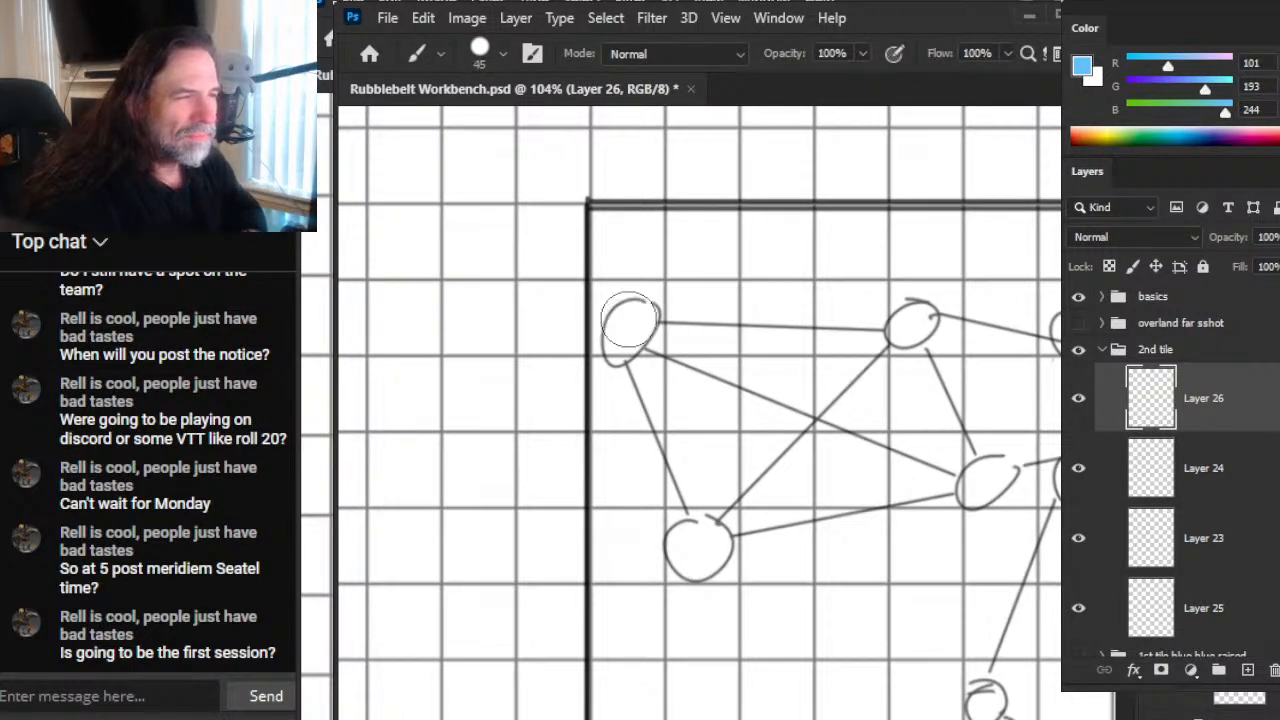
pyautogui.click(630, 320)
pyautogui.click(699, 547)
# Step: Paint blue 50 px dots over the upper-middle circle, the circle below it, and the rightmost circle of the sketch
pyautogui.moveTo(838, 605); pyautogui.dragTo(640, 607)
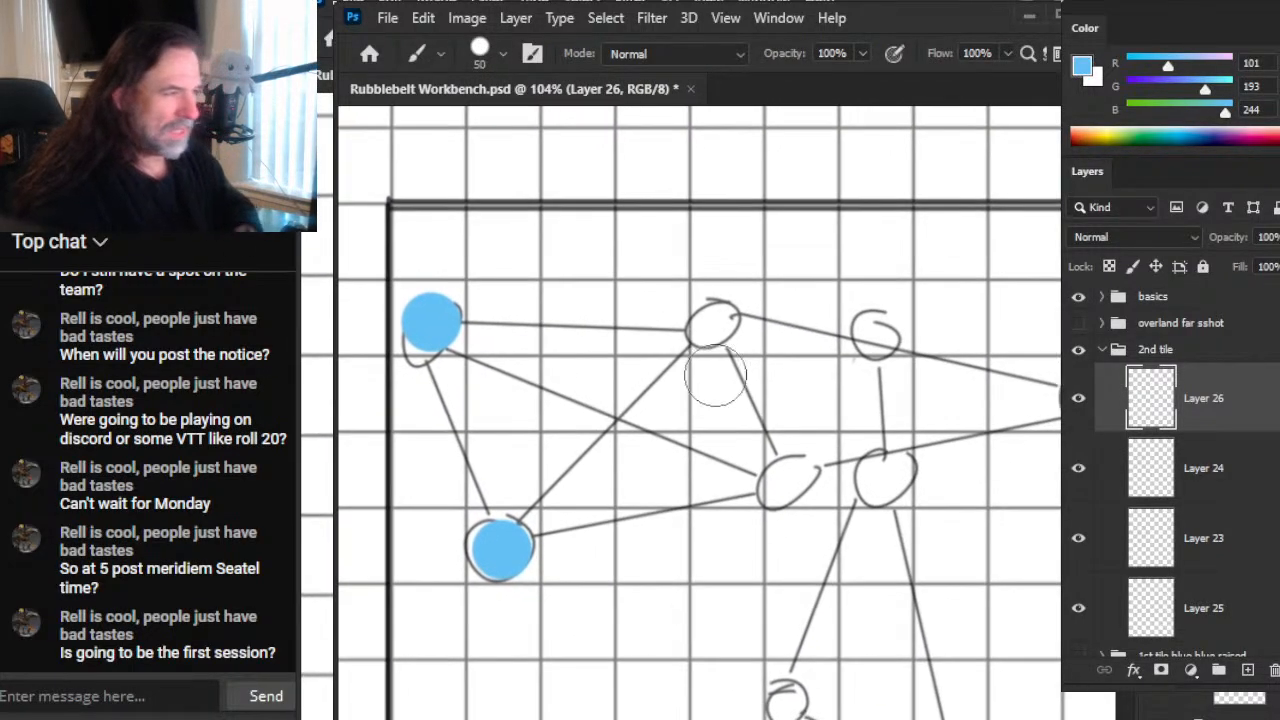
pyautogui.click(728, 320)
pyautogui.click(800, 473)
pyautogui.moveTo(882, 508); pyautogui.dragTo(775, 546)
pyautogui.click(990, 435)
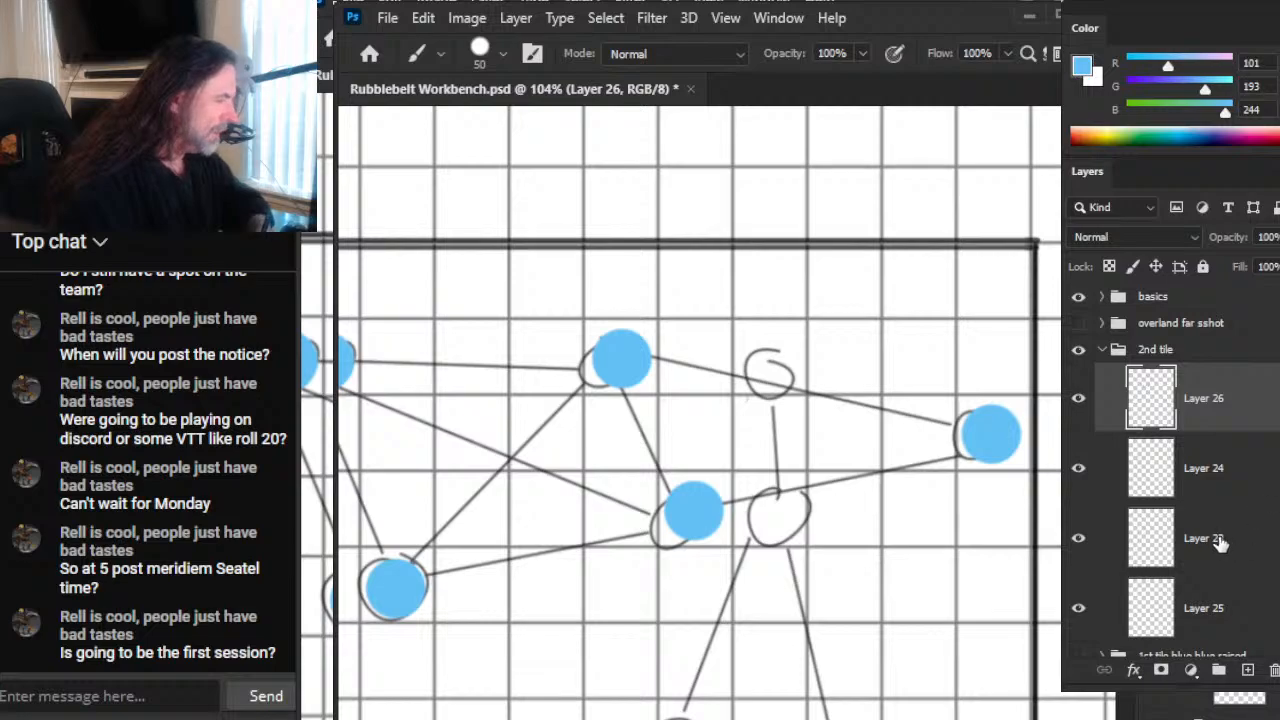
# Step: Add another new layer in the "2nd tile" group and place it directly below Layer 26
pyautogui.click(1078, 538)
pyautogui.click(1079, 538)
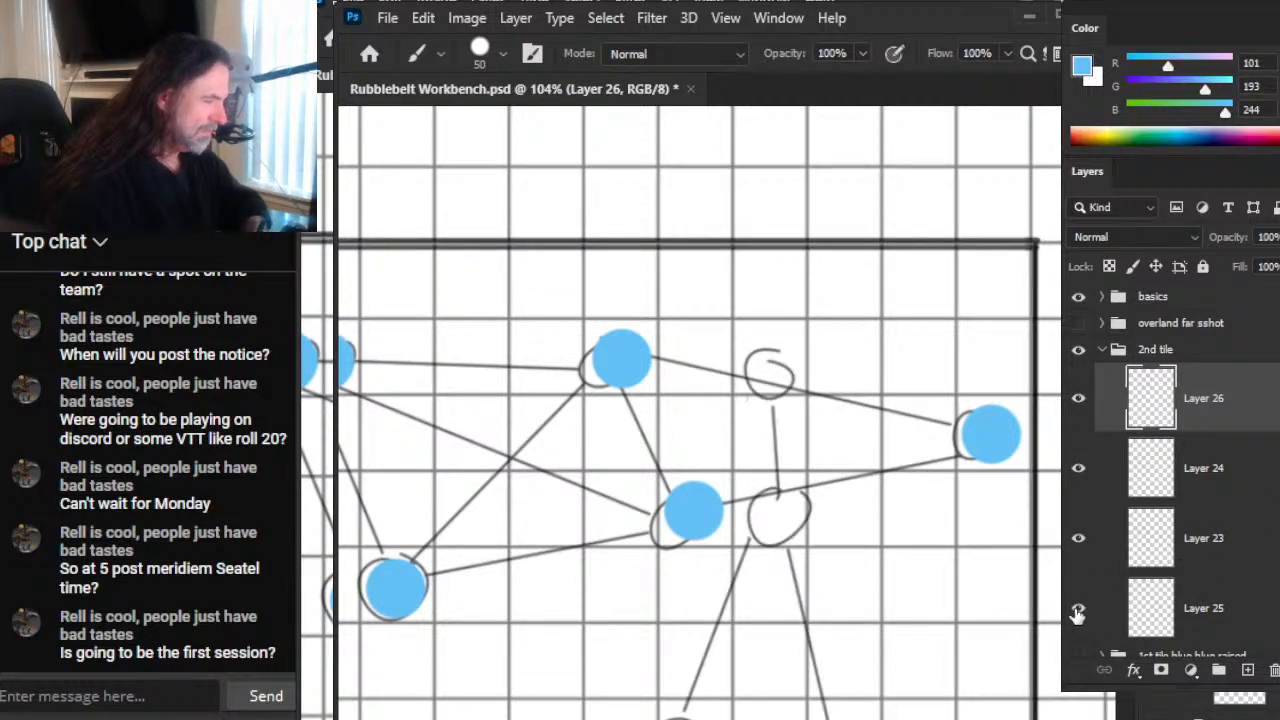
pyautogui.click(1218, 549)
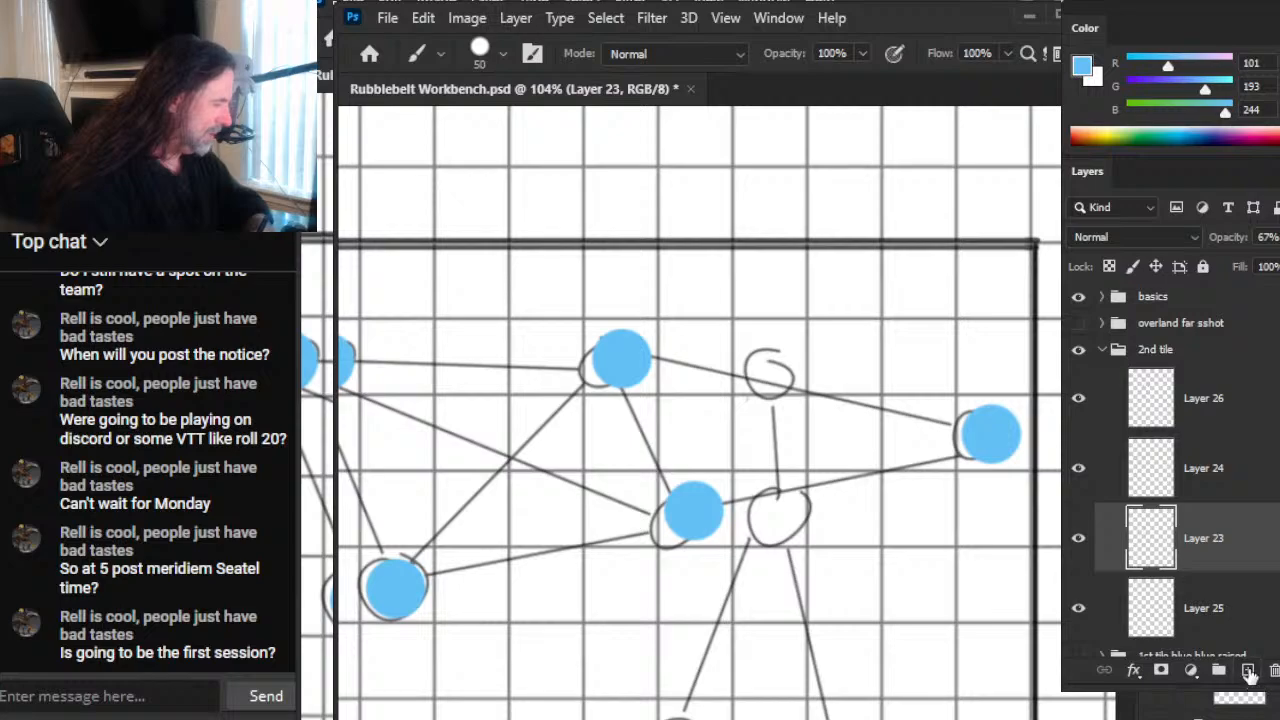
pyautogui.click(1248, 670)
pyautogui.moveTo(1205, 540); pyautogui.dragTo(1182, 450)
pyautogui.moveTo(928, 246)
pyautogui.mouseDown()
pyautogui.moveTo(872, 418)
pyautogui.moveTo(878, 400)
pyautogui.mouseUp()
pyautogui.moveTo(863, 381)
pyautogui.mouseDown()
pyautogui.moveTo(940, 389)
pyautogui.moveTo(832, 377)
pyautogui.mouseUp()
pyautogui.moveTo(958, 280); pyautogui.dragTo(908, 317)
pyautogui.hotkey('ctrl', 'z')
# Step: Sample the red of the flame symbol beside the colour legend as the foreground colour
pyautogui.press('z')
pyautogui.moveTo(935, 373); pyautogui.dragTo(870, 345)
pyautogui.moveTo(903, 315); pyautogui.dragTo(725, 539)
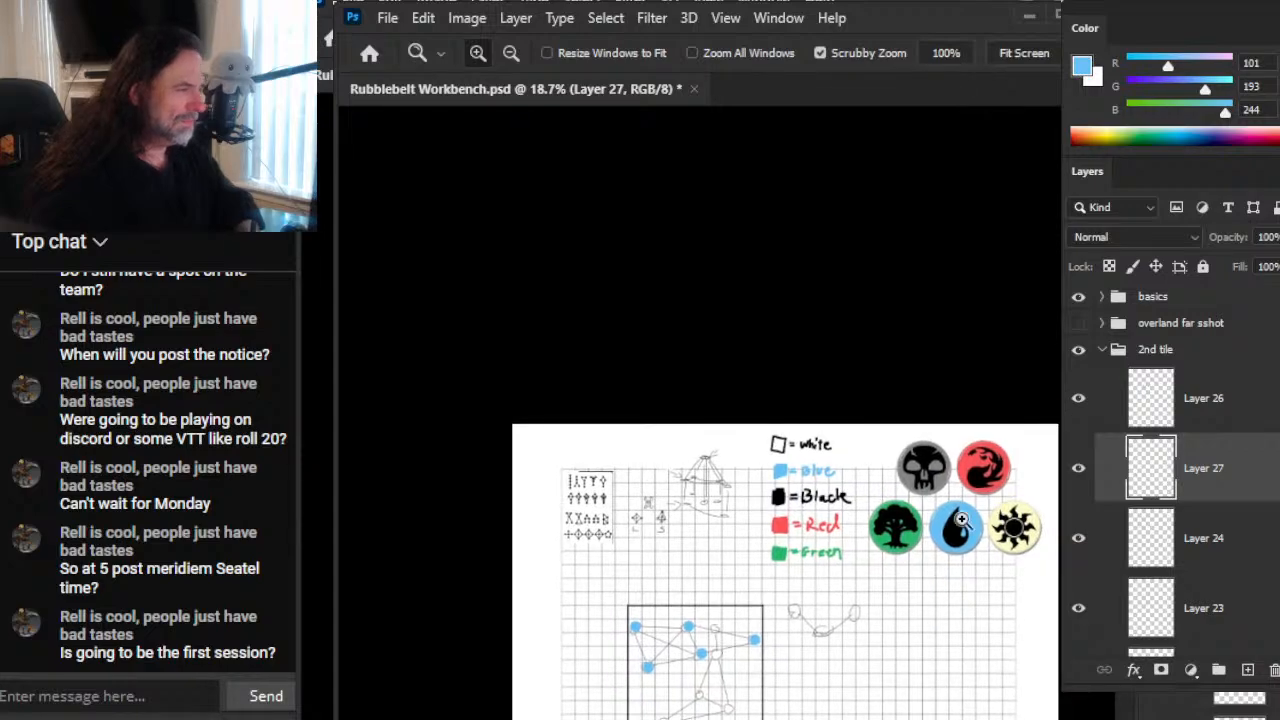
pyautogui.moveTo(964, 471); pyautogui.dragTo(1018, 482)
pyautogui.press('b')
pyautogui.keyDown('alt'); pyautogui.click(988, 449); pyautogui.keyUp('alt')
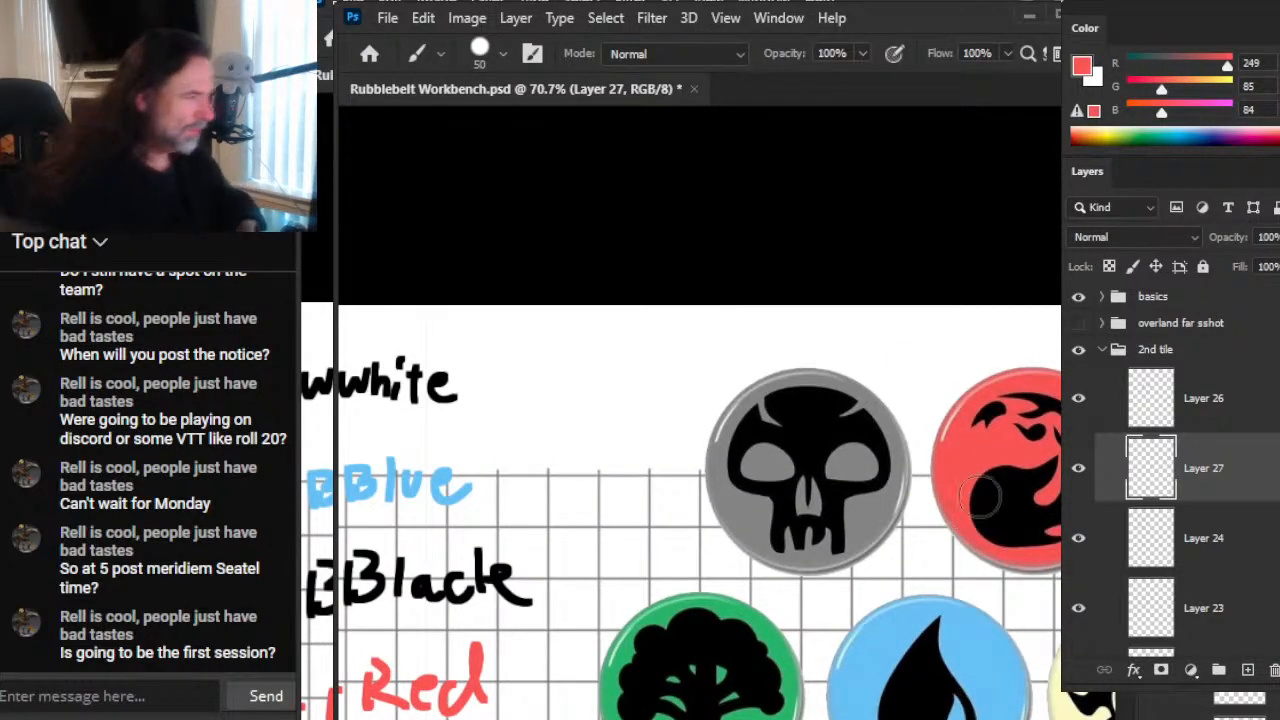
# Step: Paint red 50 px dots over the two unpainted, vertically linked circles in the upper part of the sketch
pyautogui.press('z')
pyautogui.moveTo(975, 615); pyautogui.dragTo(856, 638)
pyautogui.moveTo(826, 375); pyautogui.dragTo(620, 520)
pyautogui.moveTo(556, 457)
pyautogui.mouseDown()
pyautogui.moveTo(691, 434)
pyautogui.moveTo(900, 492)
pyautogui.mouseUp()
pyautogui.press('b')
pyautogui.click(815, 250)
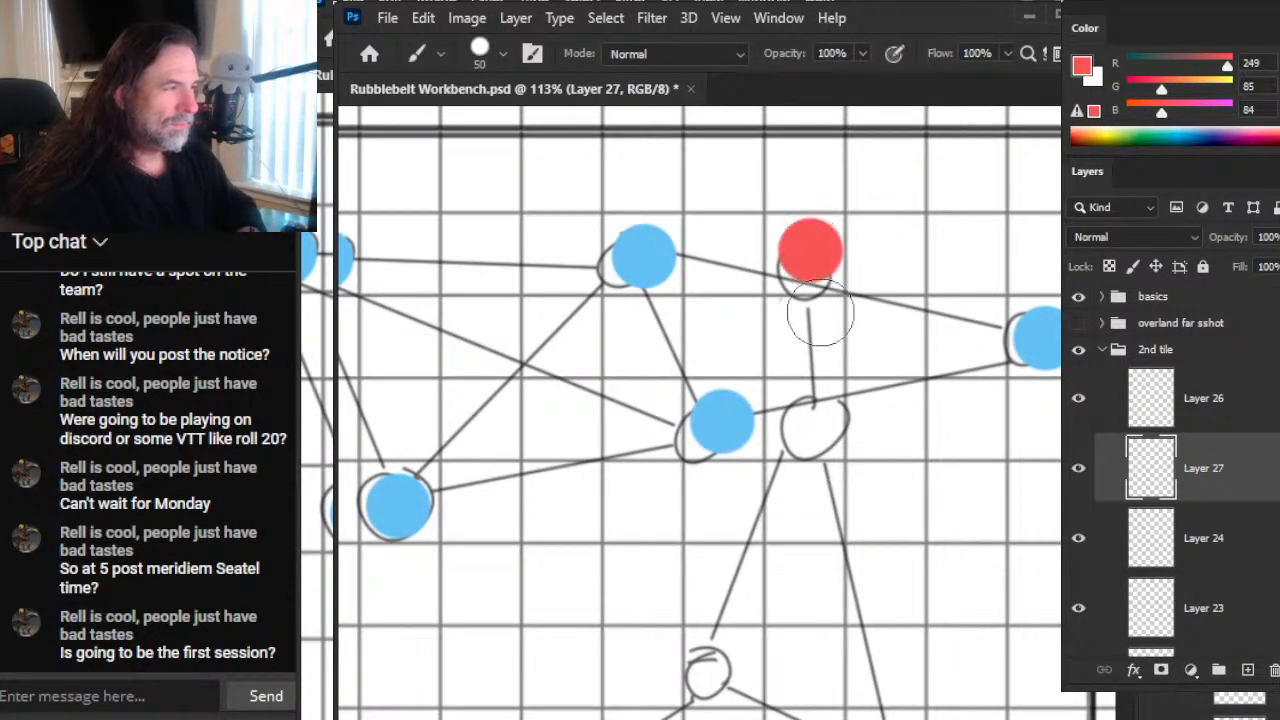
pyautogui.moveTo(818, 565); pyautogui.dragTo(828, 433)
pyautogui.click(822, 290)
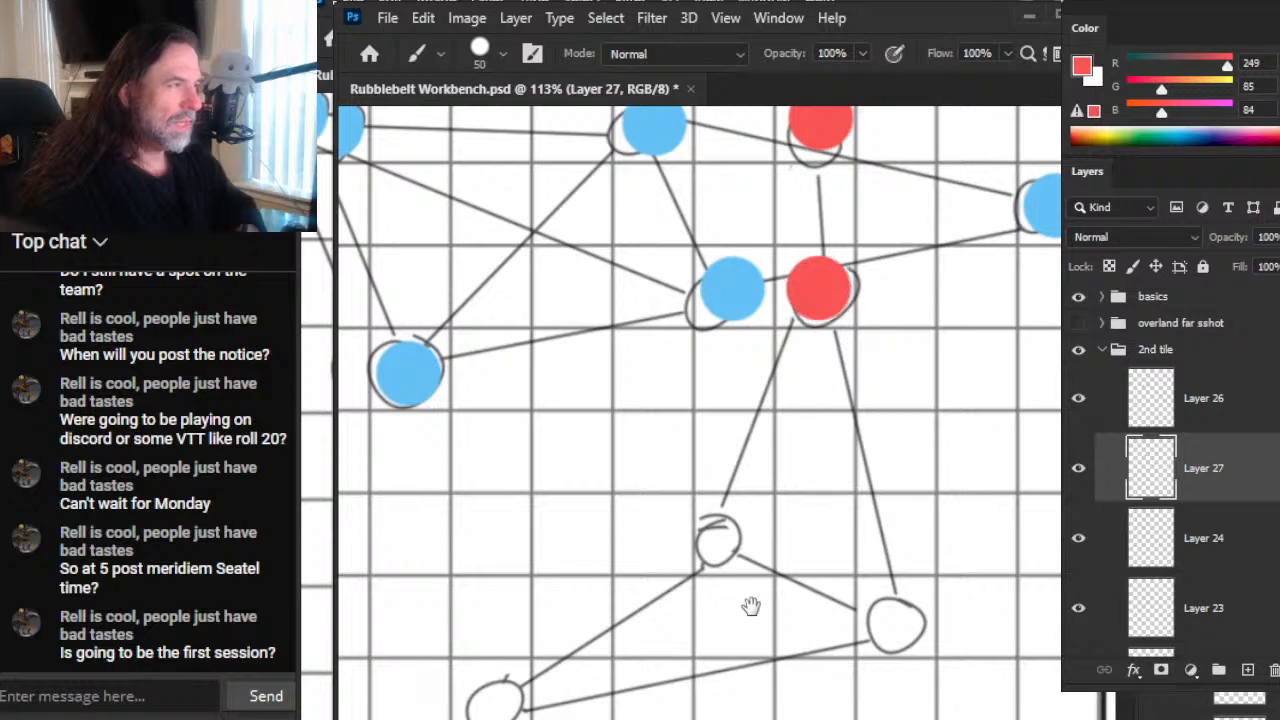
# Step: Paint red dots over the three circles forming the lower triangle of the sketch
pyautogui.moveTo(751, 615); pyautogui.dragTo(826, 463)
pyautogui.click(802, 378)
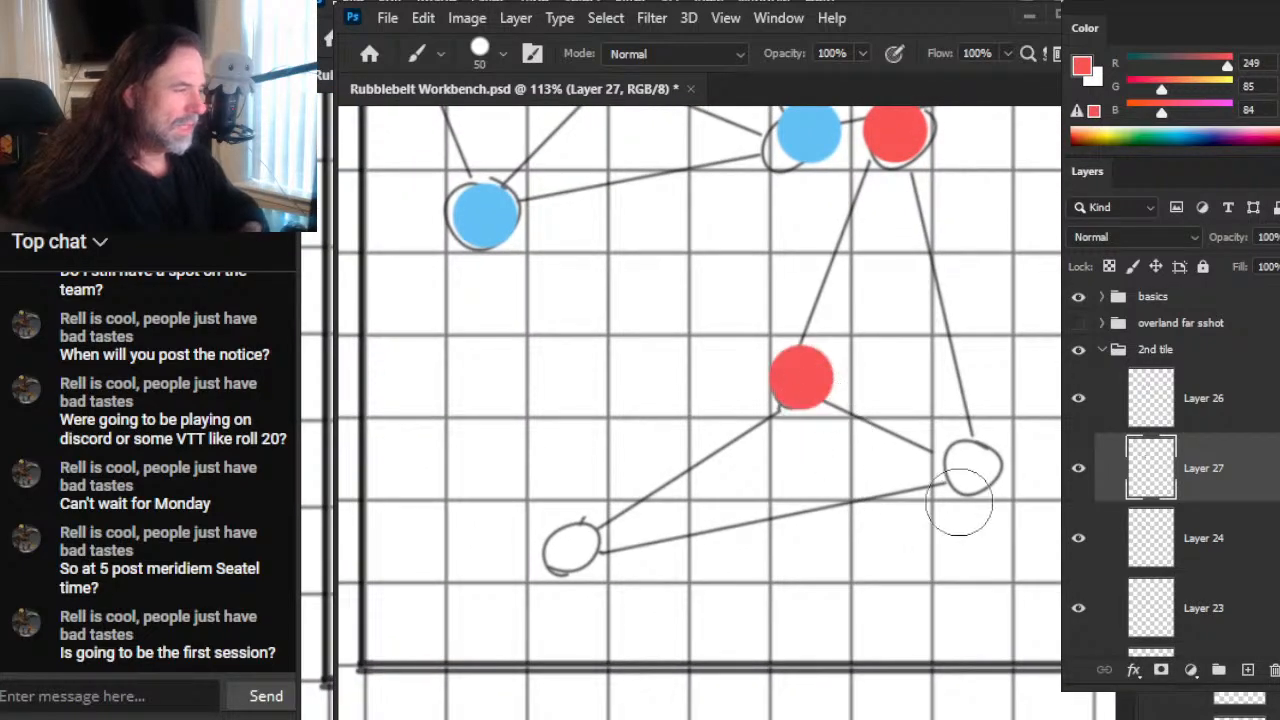
pyautogui.click(971, 458)
pyautogui.click(564, 542)
# Step: Add a new layer above Layer 26, which holds the blue dots
pyautogui.press('z')
pyautogui.moveTo(898, 567); pyautogui.dragTo(775, 585)
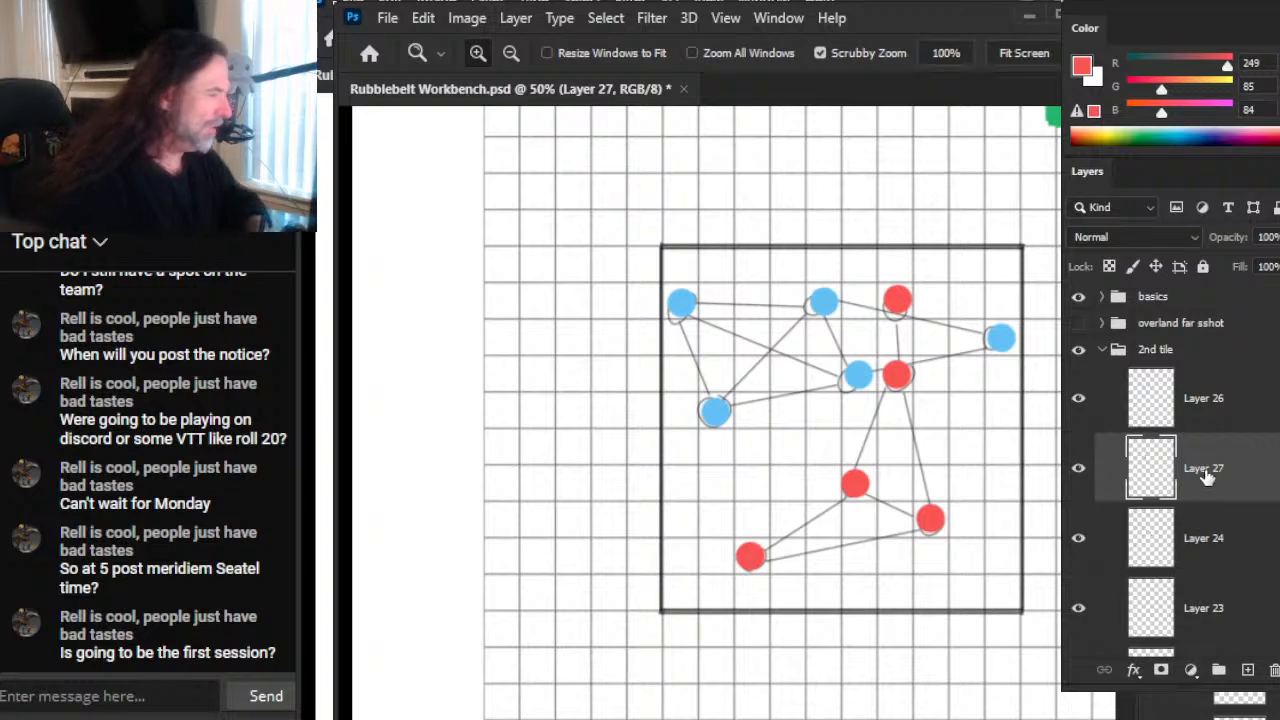
pyautogui.click(1229, 552)
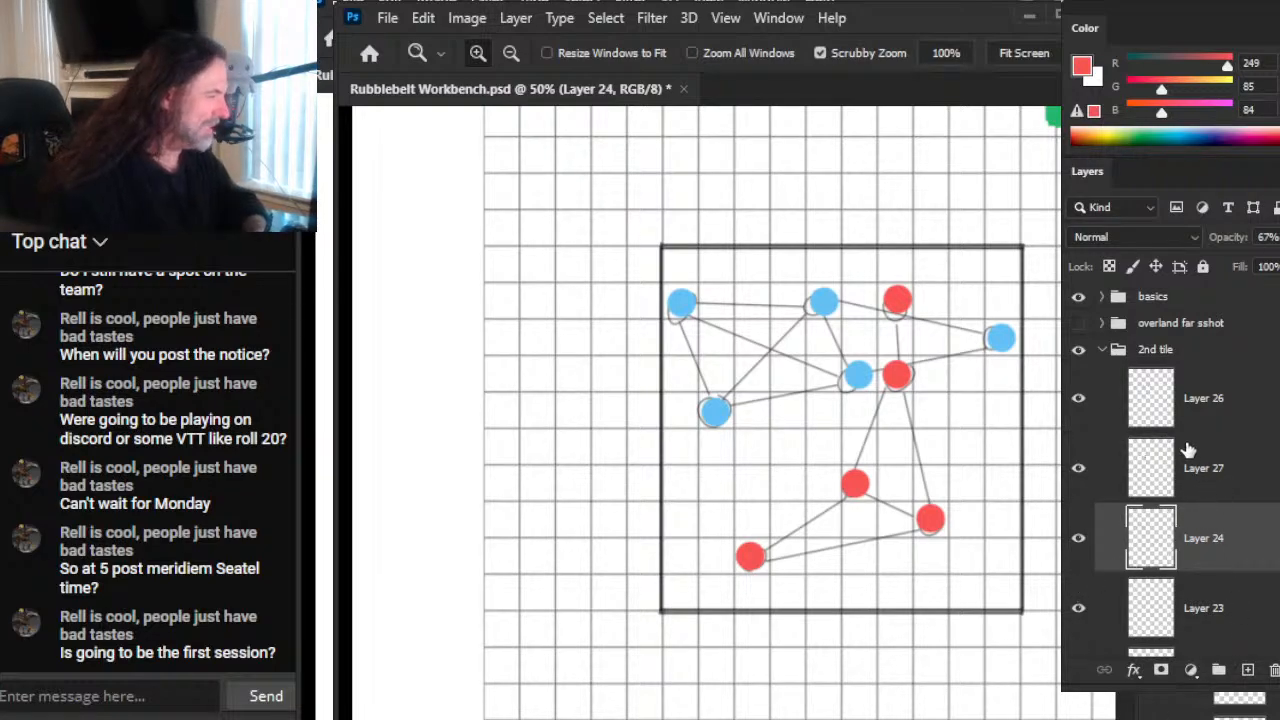
pyautogui.click(1230, 400)
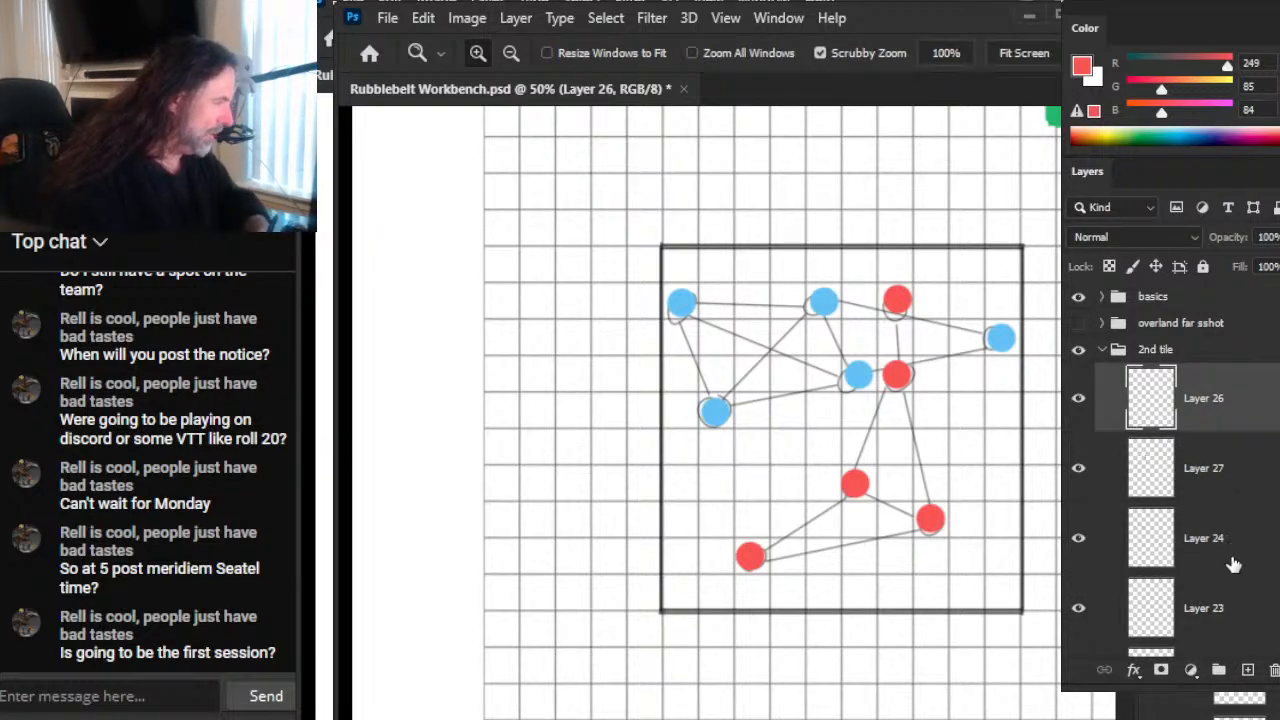
pyautogui.click(1249, 670)
# Step: Sample the dots' blue and draw straight 8 px lines from the upper-left dot to the upper-middle and lower-left dots
pyautogui.scroll(4, 740, 318)
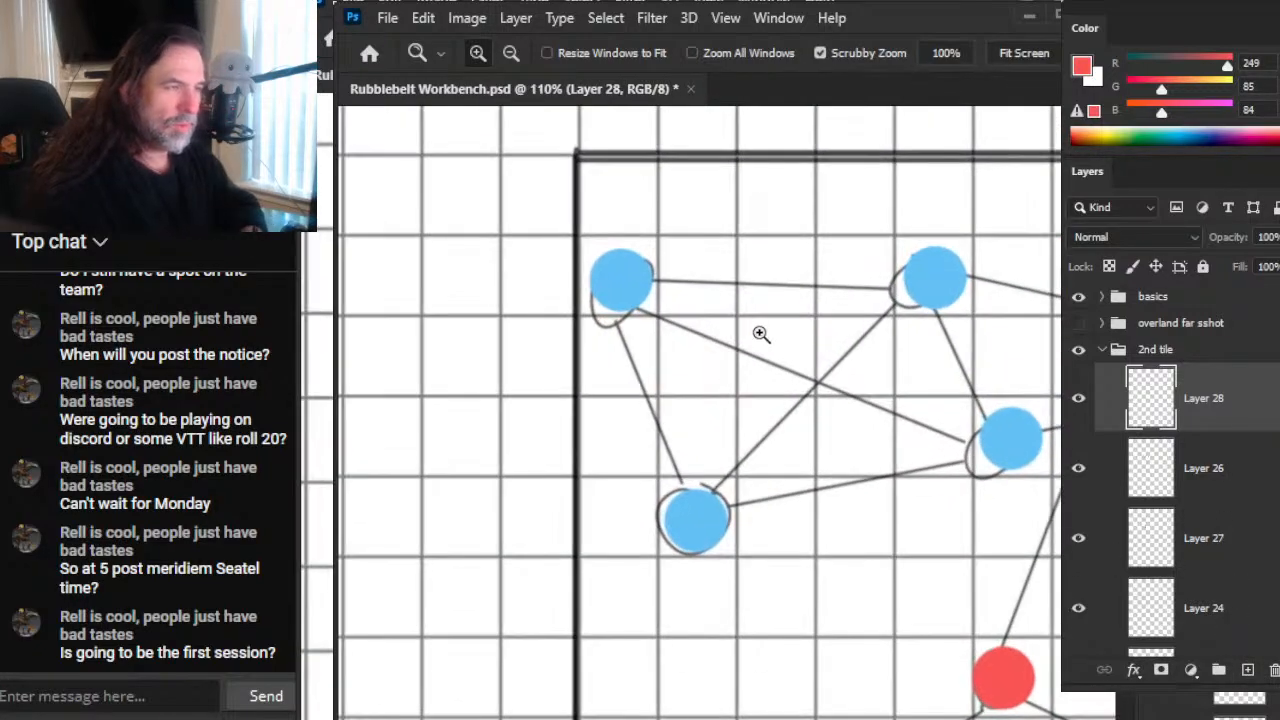
pyautogui.press('x')
pyautogui.press('b')
pyautogui.keyDown('alt'); pyautogui.click(628, 274); pyautogui.keyUp('alt')
pyautogui.press('[')
pyautogui.press('[')
pyautogui.press('[')
pyautogui.press('[')
pyautogui.press('[')
pyautogui.press('[')
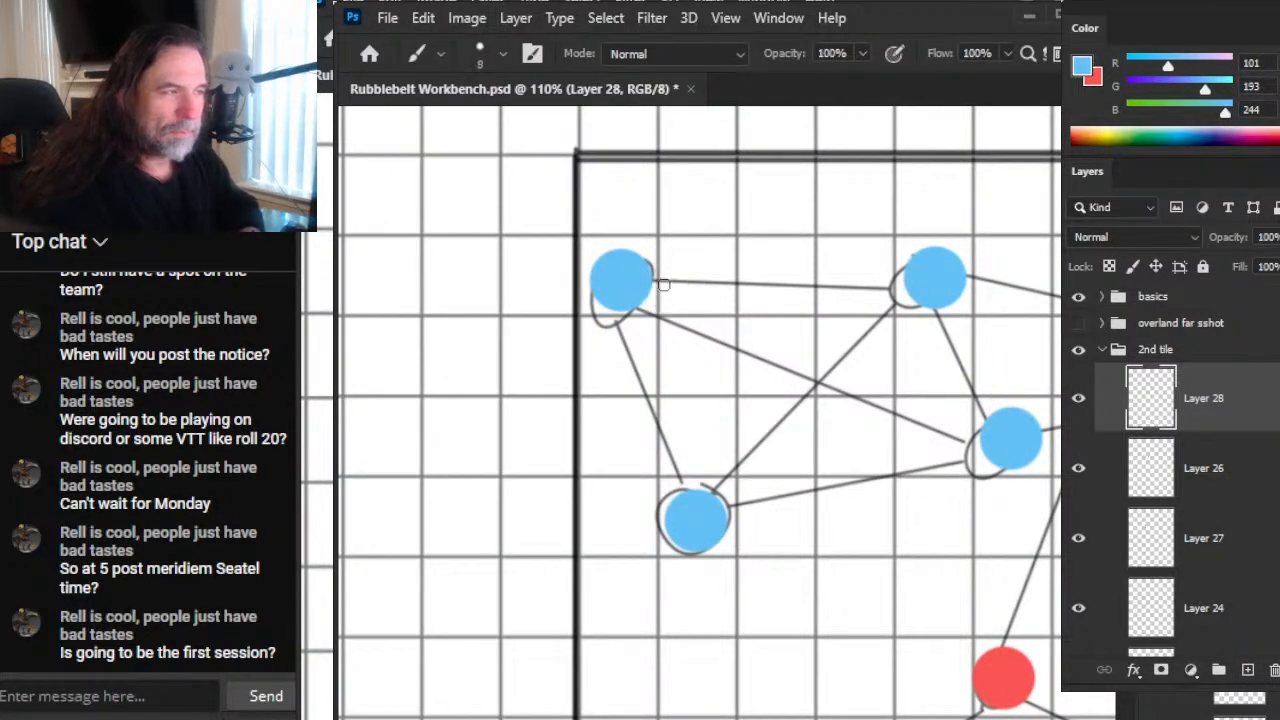
pyautogui.keyDown('shift'); pyautogui.click(909, 282); pyautogui.keyUp('shift')
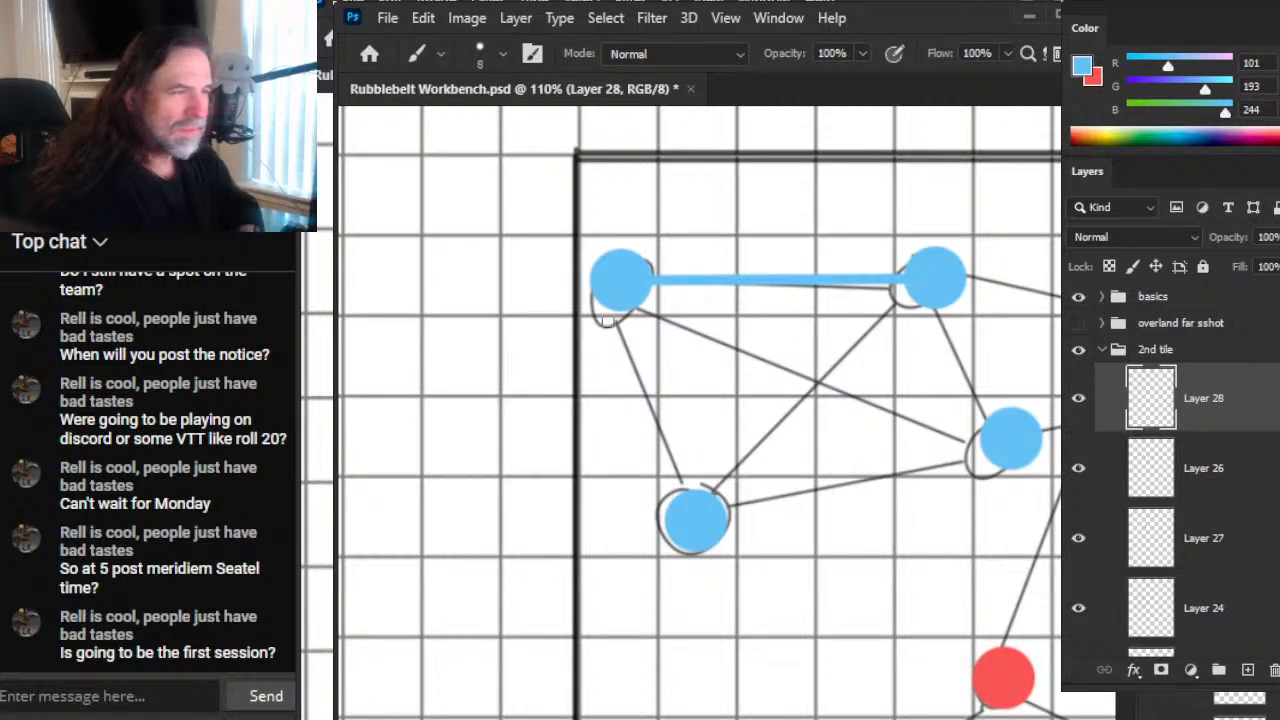
pyautogui.keyDown('shift'); pyautogui.click(684, 496); pyautogui.keyUp('shift')
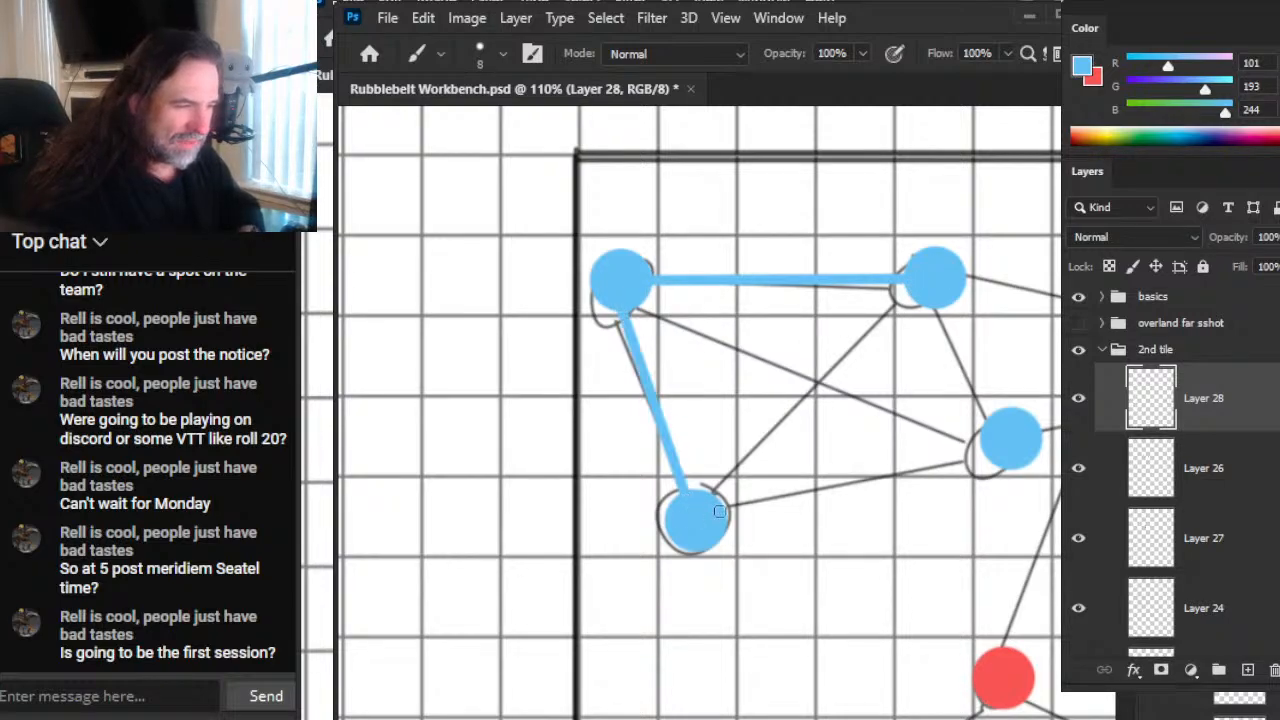
# Step: Draw straight blue 8 px lines along the four remaining sketched links between the upper-left, upper-middle, lower-right and lower-left blue dots
pyautogui.keyDown('shift'); pyautogui.click(926, 298); pyautogui.keyUp('shift')
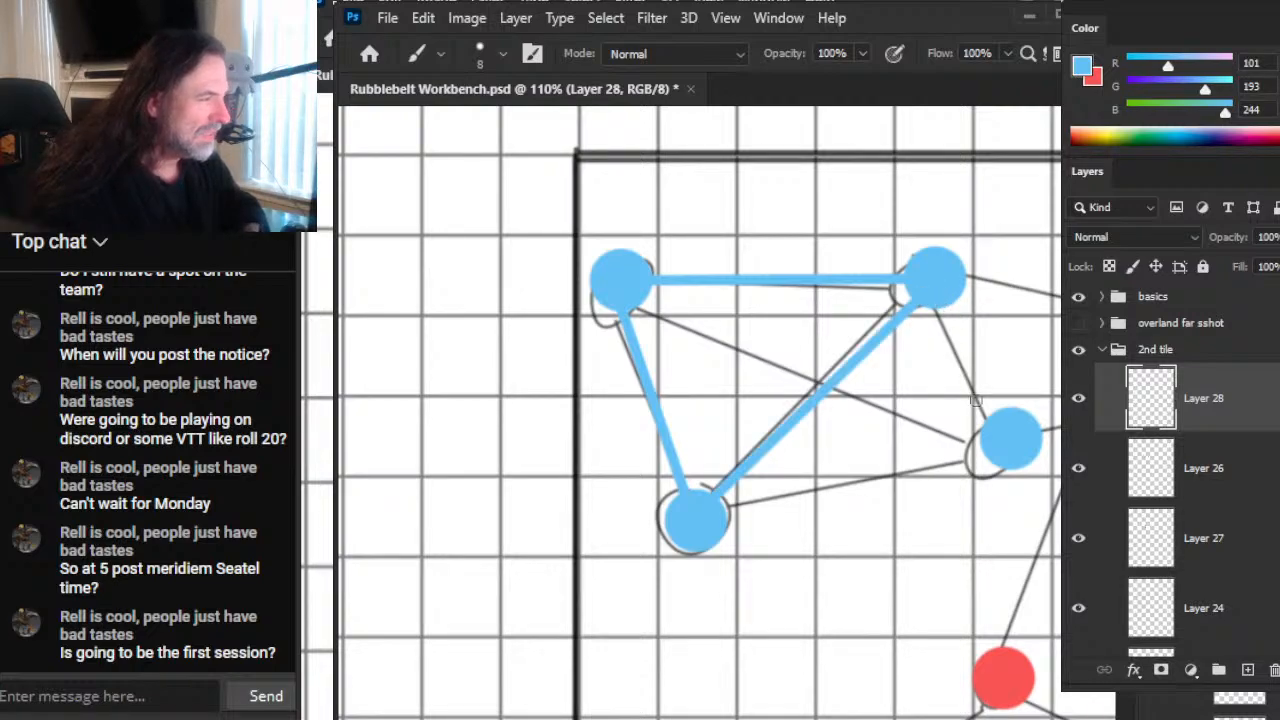
pyautogui.keyDown('shift'); pyautogui.click(990, 422); pyautogui.keyUp('shift')
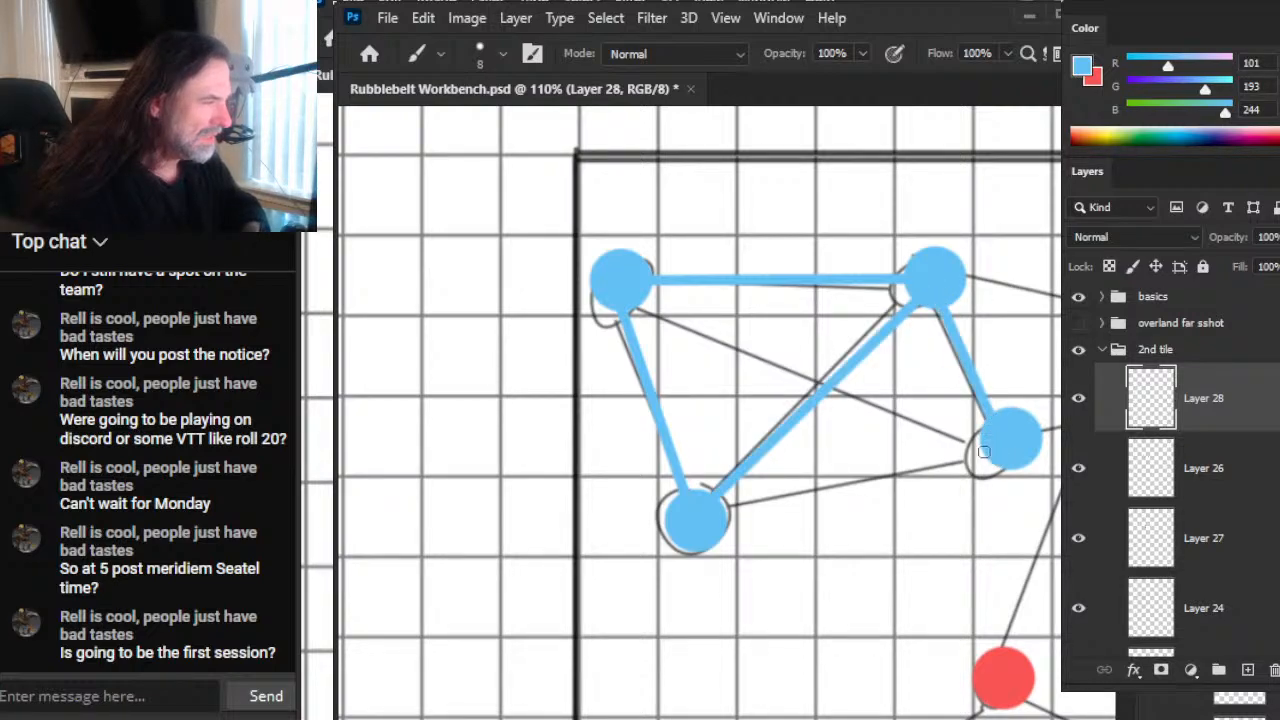
pyautogui.keyDown('shift'); pyautogui.click(698, 521); pyautogui.keyUp('shift')
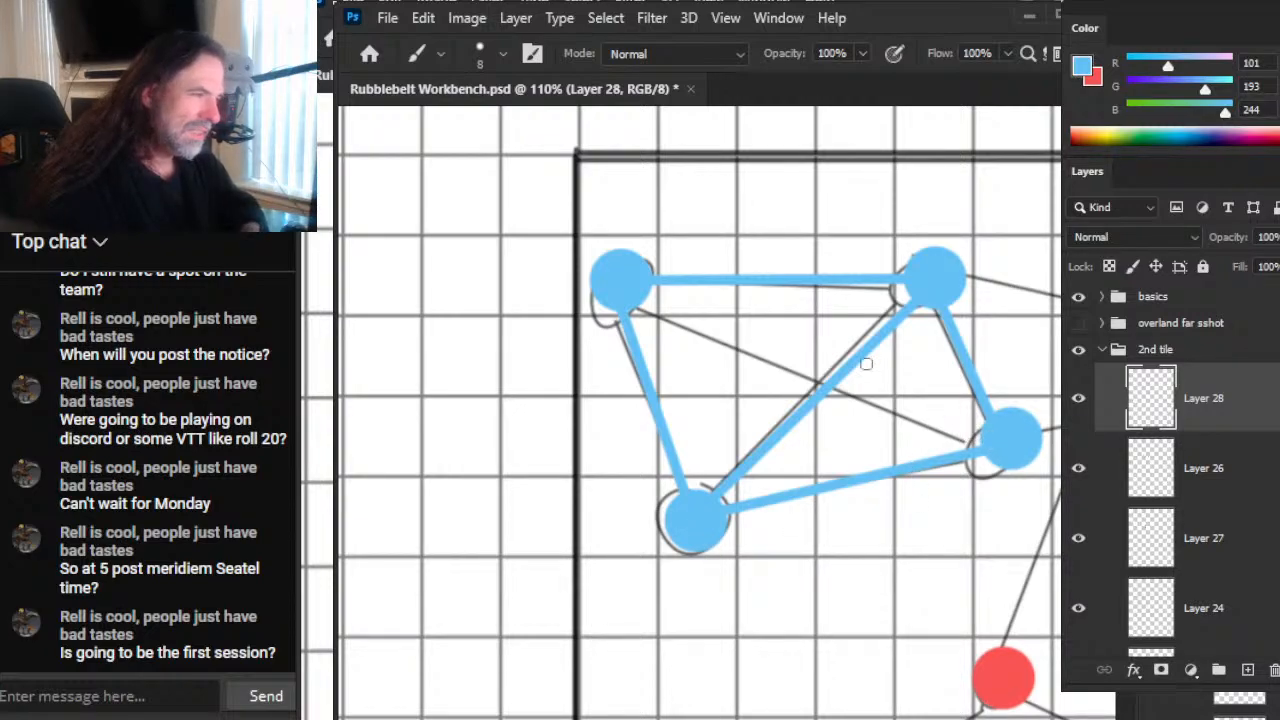
pyautogui.keyDown('shift'); pyautogui.click(635, 295); pyautogui.keyUp('shift')
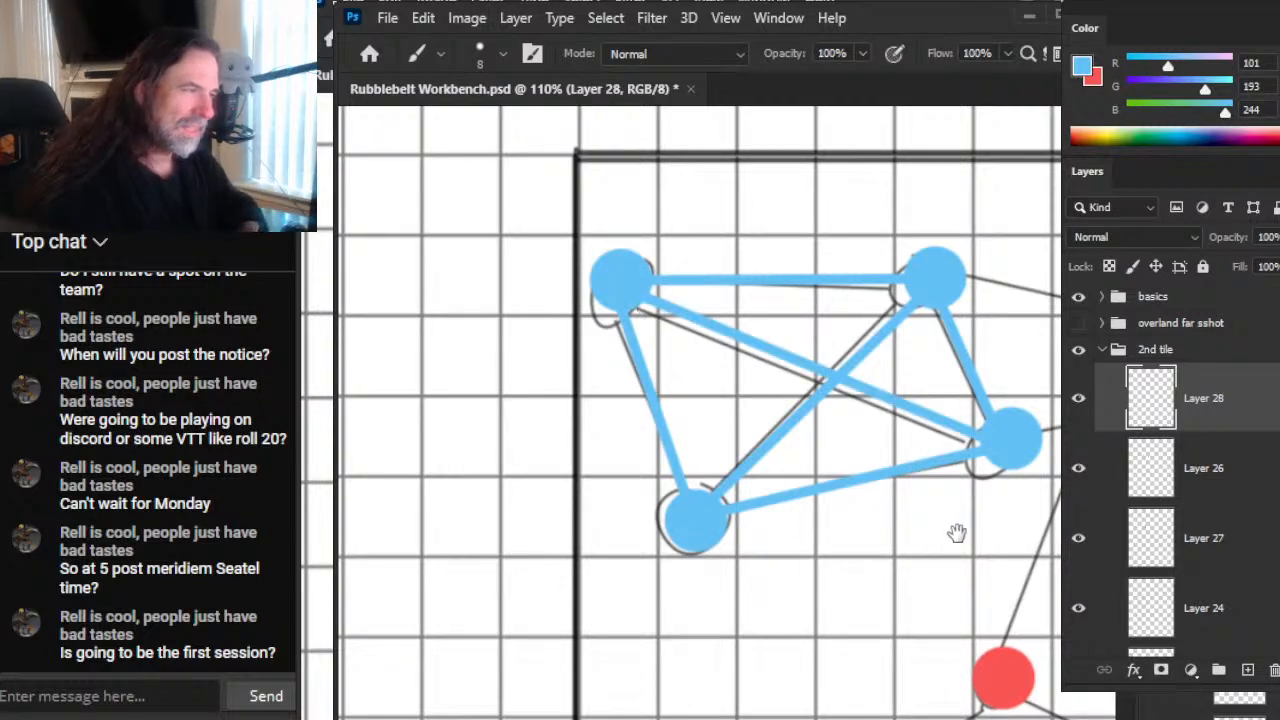
# Step: Draw straight blue 8 px lines linking the far-right blue dot to the upper-middle blue dot and the blue dot below it
pyautogui.moveTo(953, 535); pyautogui.dragTo(716, 560)
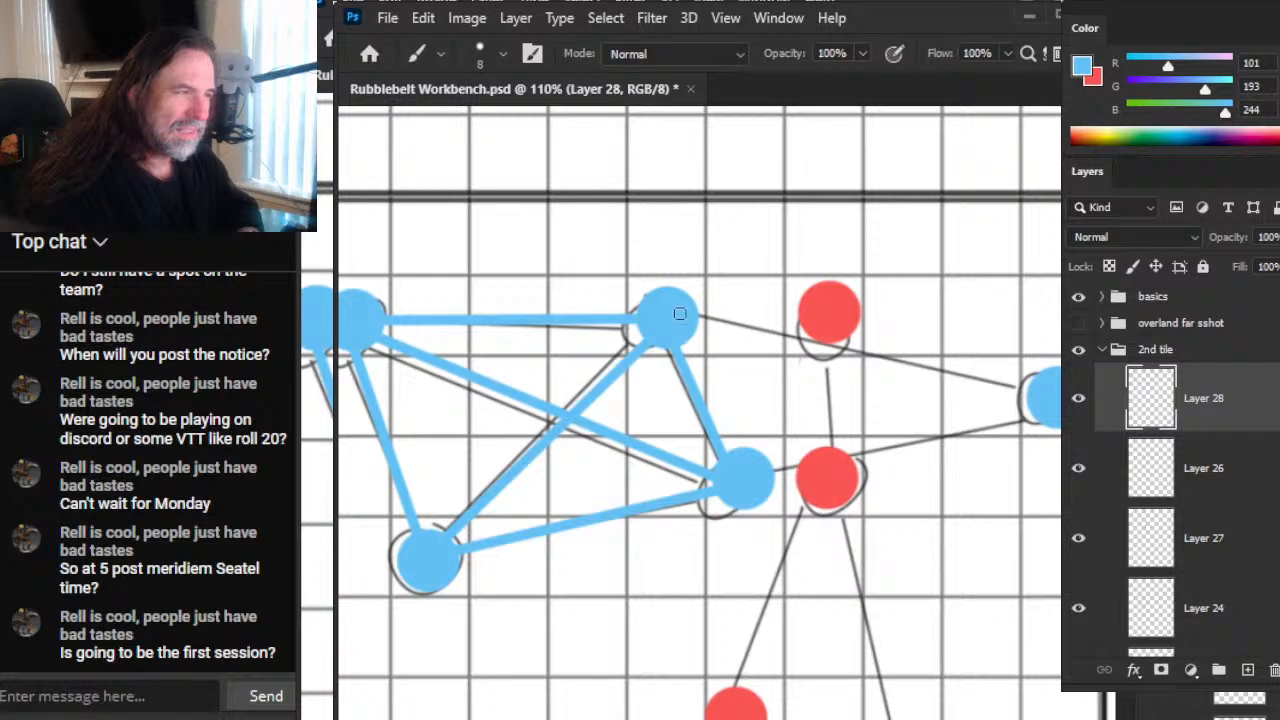
pyautogui.keyDown('shift'); pyautogui.click(1054, 397); pyautogui.keyUp('shift')
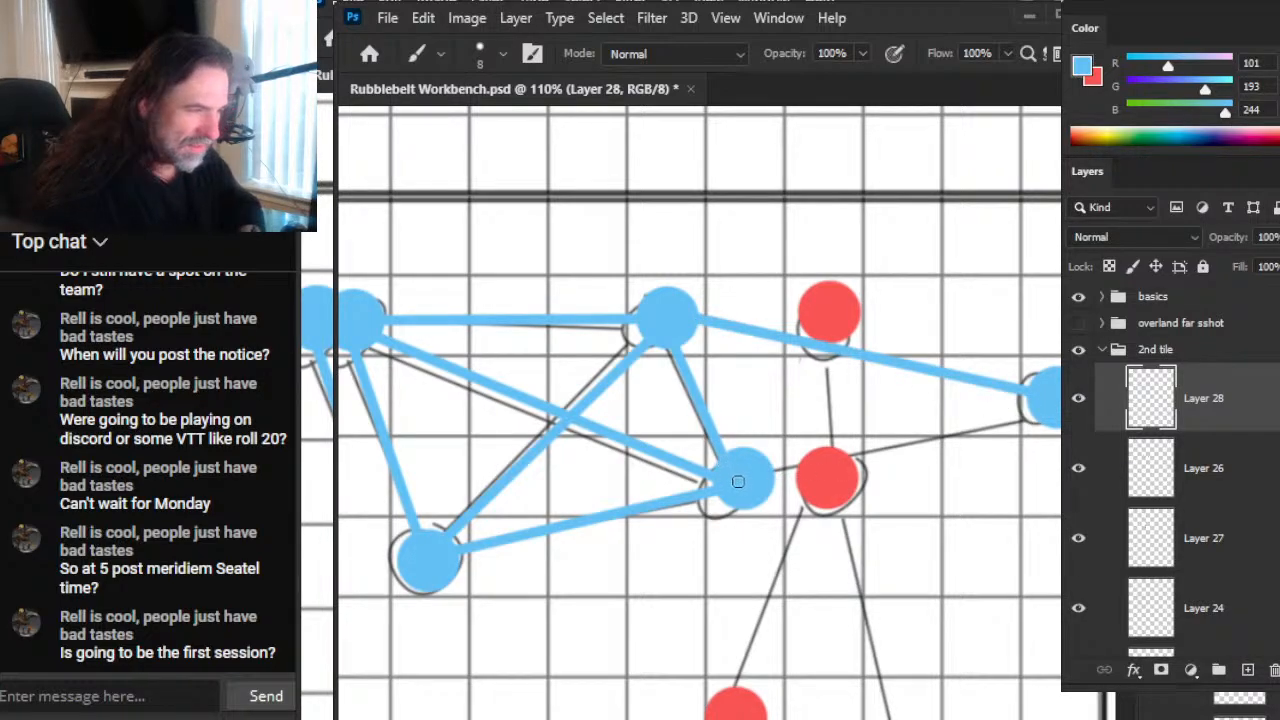
pyautogui.keyDown('shift'); pyautogui.click(742, 481); pyautogui.keyUp('shift')
# Step: Add a new layer directly above Layer 27, which holds the red dots, and switch the brush colour to red
pyautogui.press('z')
pyautogui.moveTo(857, 584); pyautogui.dragTo(804, 596)
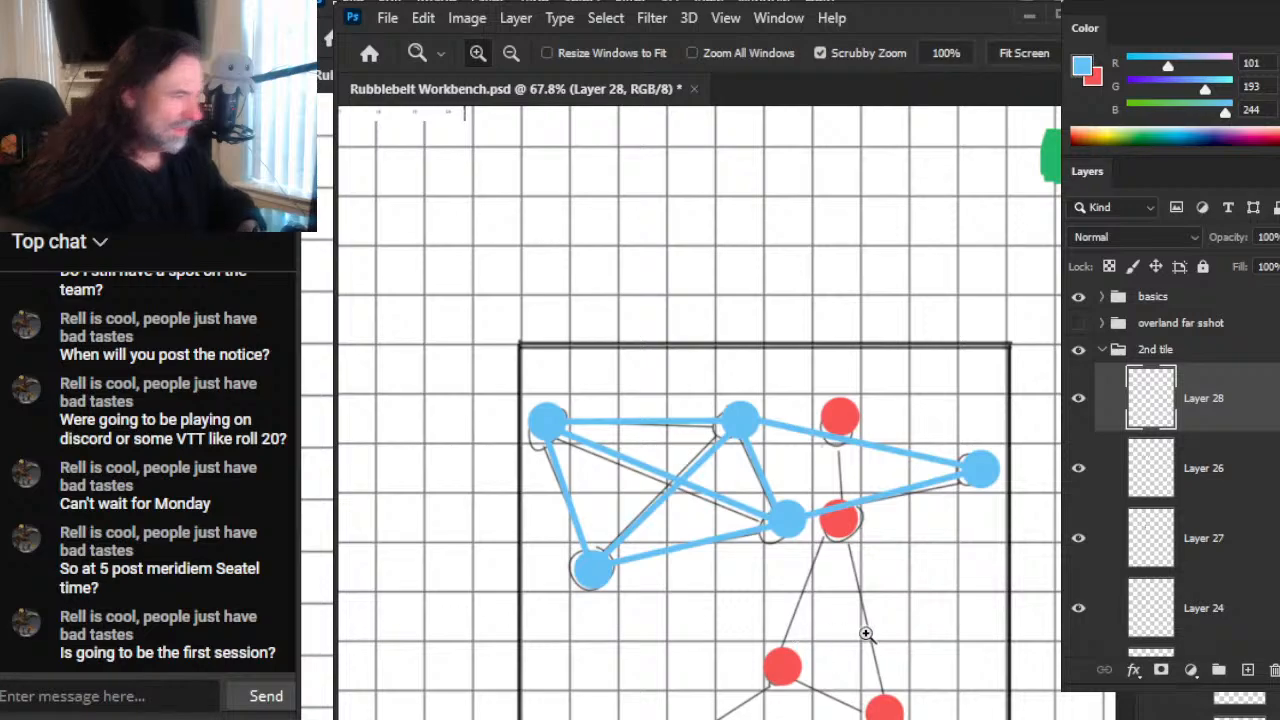
pyautogui.click(1220, 545)
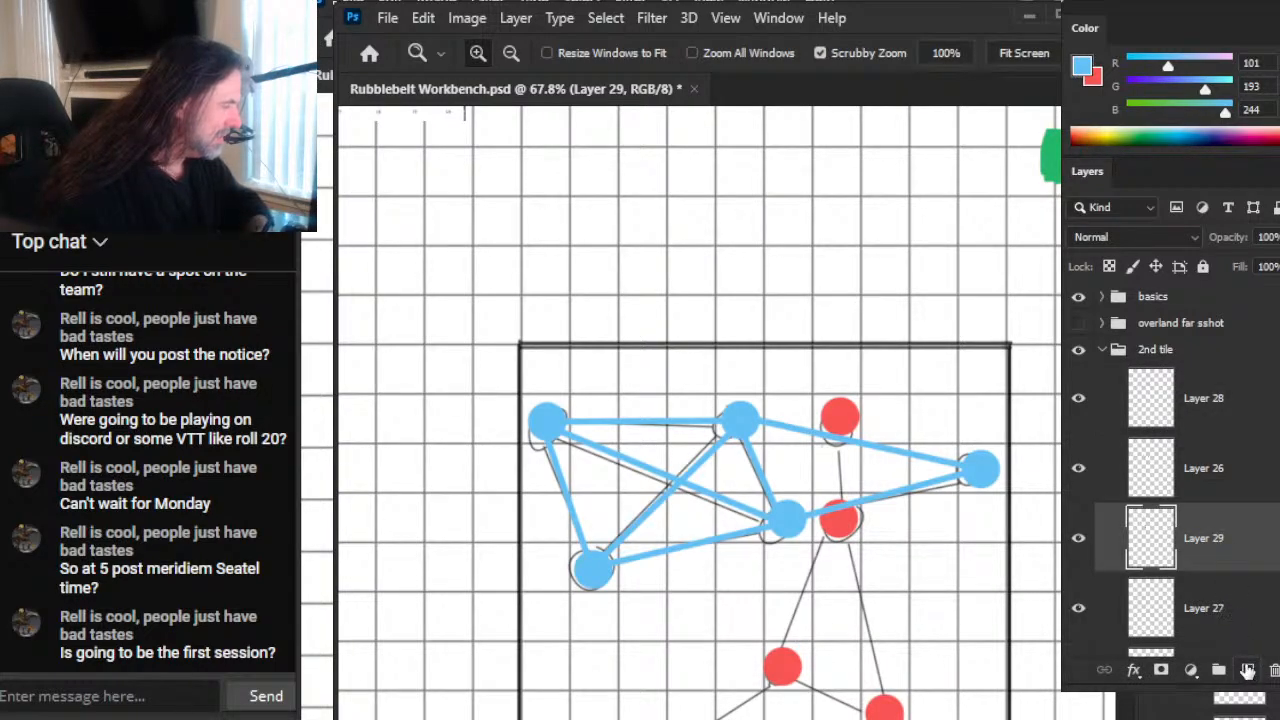
pyautogui.press('x')
pyautogui.press('b')
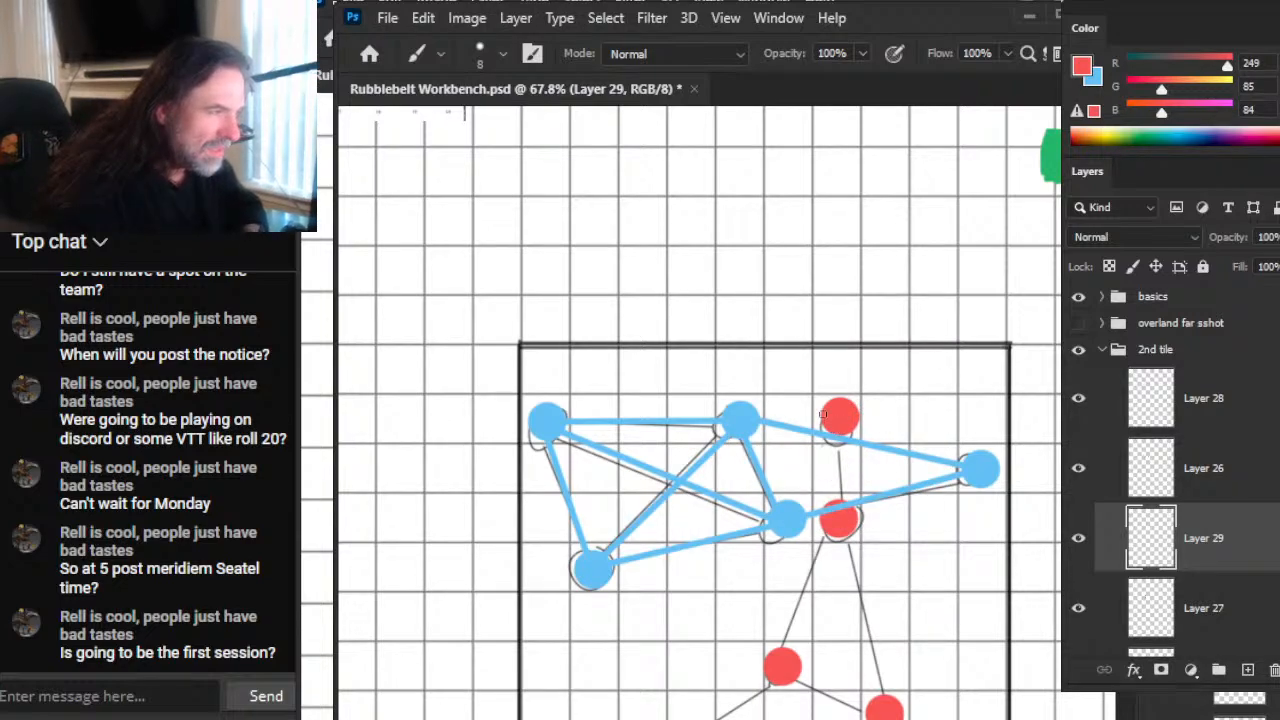
# Step: Lasso the uppermost red dot on Layer 27, shift it slightly left, and clear the selection
pyautogui.press('l')
pyautogui.moveTo(874, 388); pyautogui.dragTo(891, 416)
pyautogui.press('v')
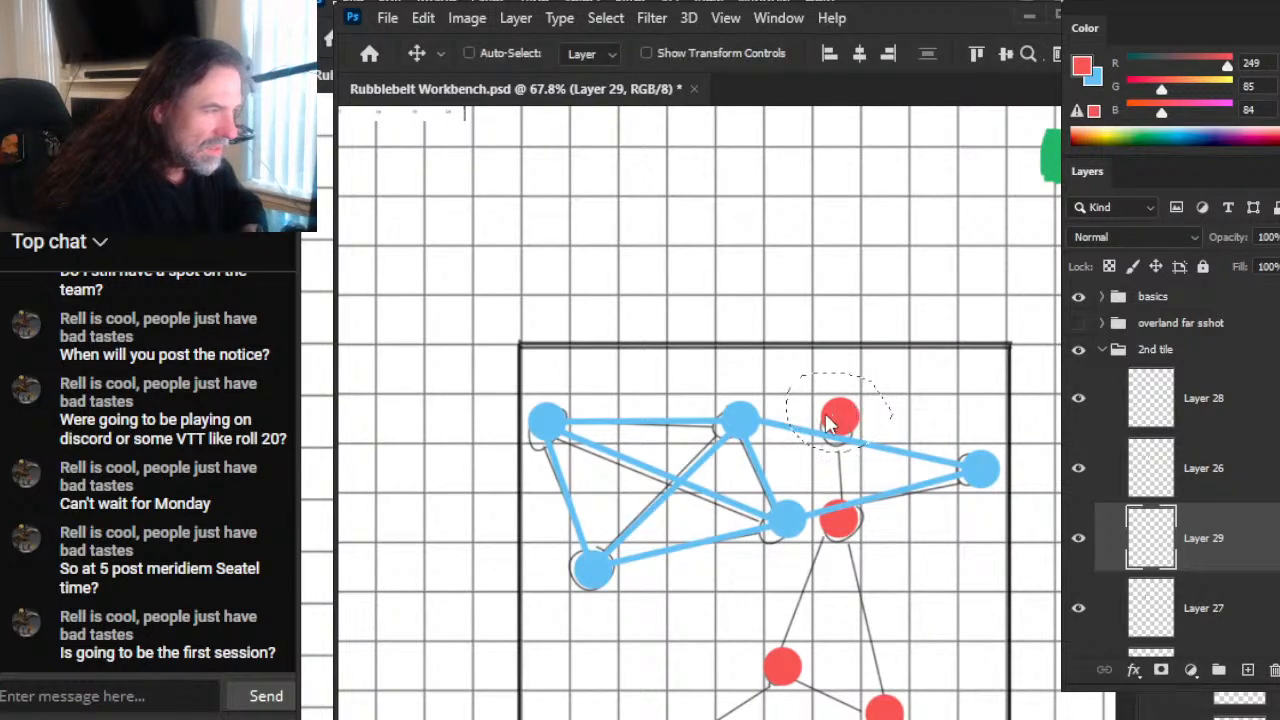
pyautogui.click(1205, 610)
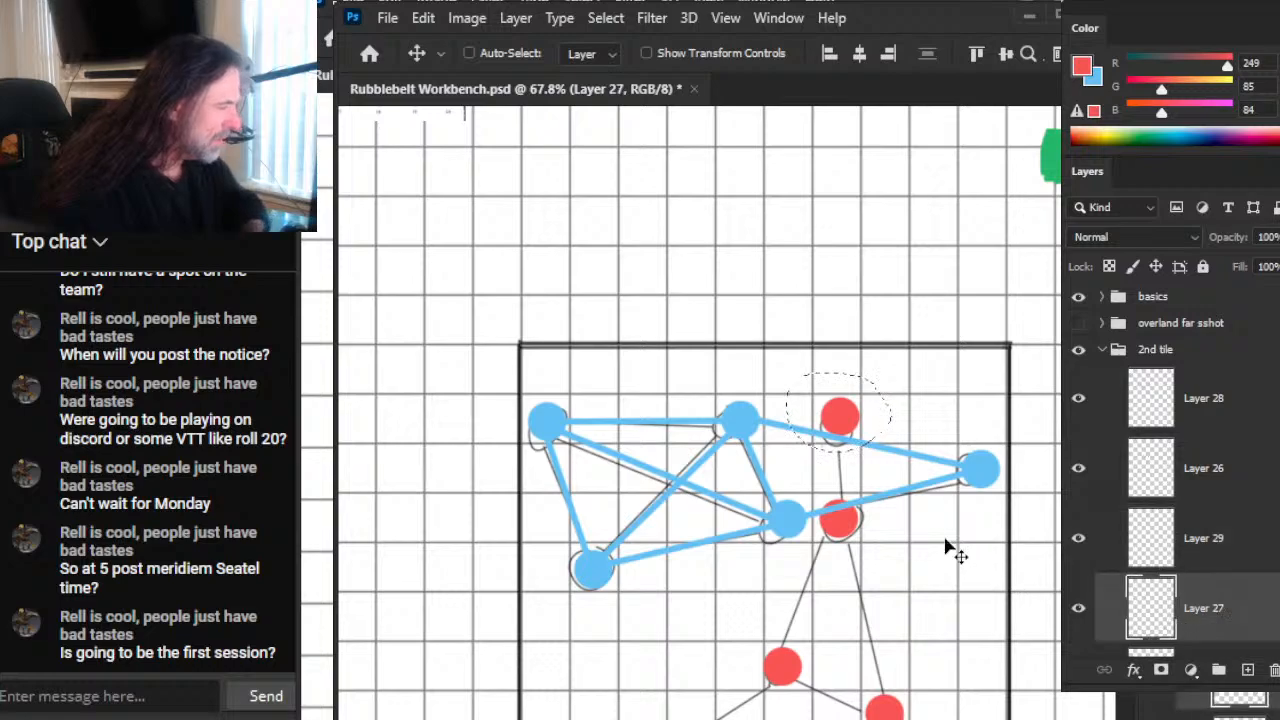
pyautogui.moveTo(846, 432); pyautogui.dragTo(841, 435)
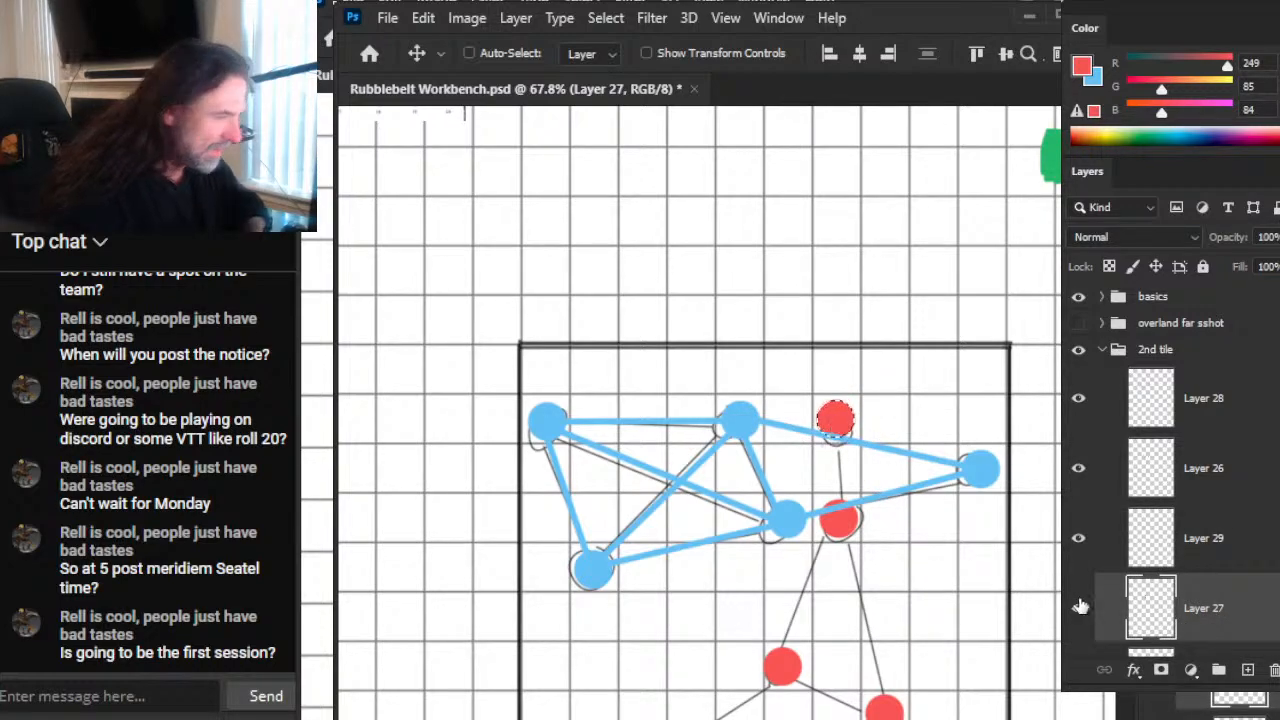
pyautogui.hotkey('ctrl', 'd')
pyautogui.press('l')
# Step: On Layer 29, draw a straight red 8 px line between the two vertically aligned upper red dots
pyautogui.click(1210, 540)
pyautogui.press('b')
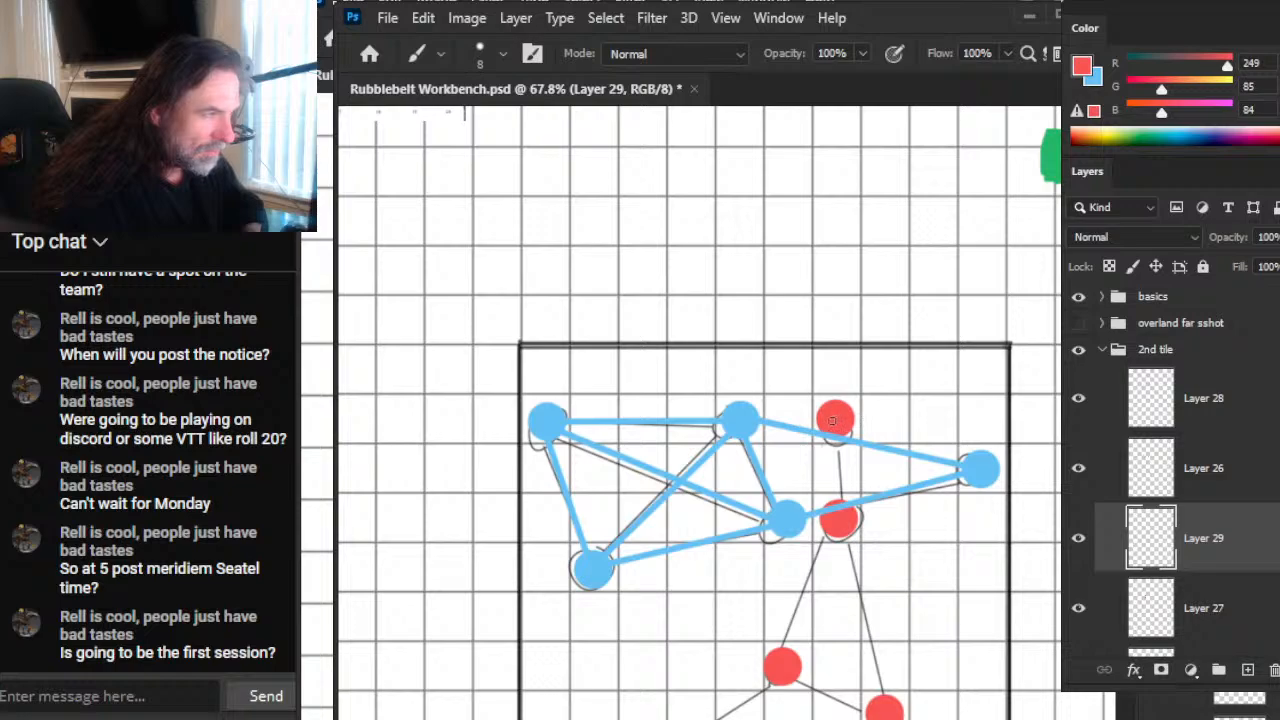
pyautogui.keyDown('shift'); pyautogui.click(842, 517); pyautogui.keyUp('shift')
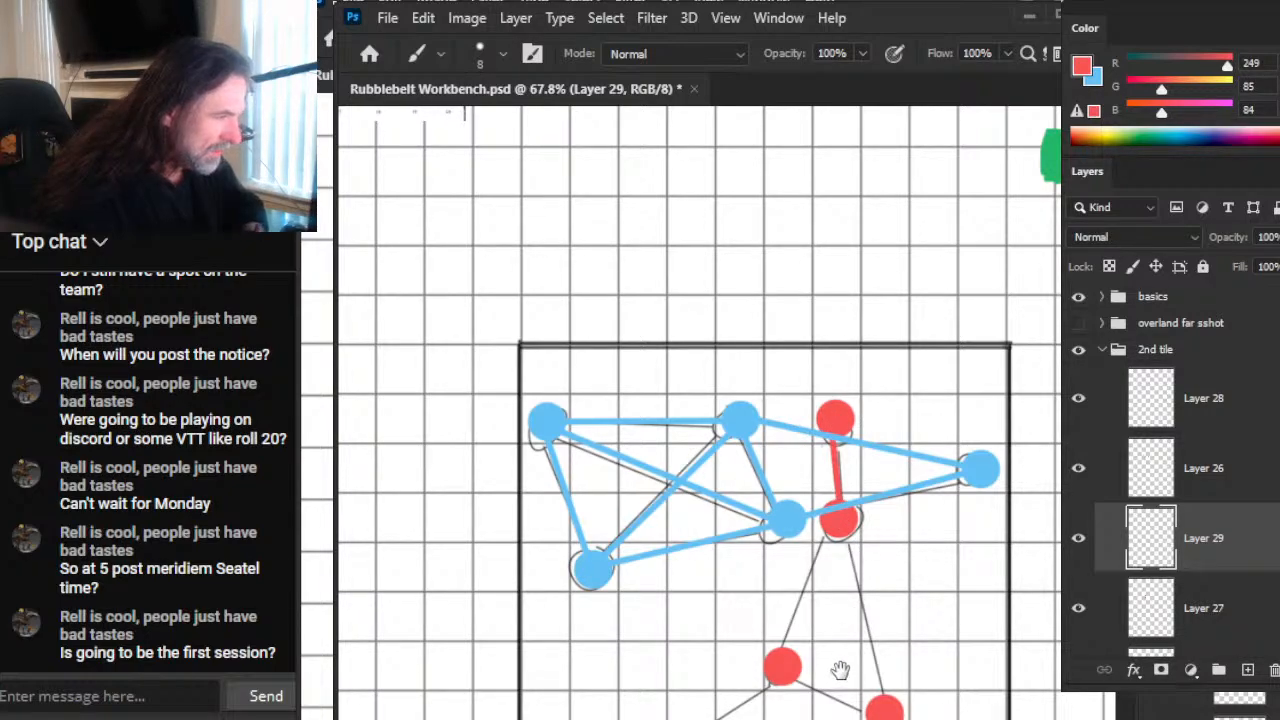
# Step: Connect the second red dot and the three lower red dots with five straight red 8 px lines along the sketched links
pyautogui.moveTo(840, 669); pyautogui.dragTo(932, 477)
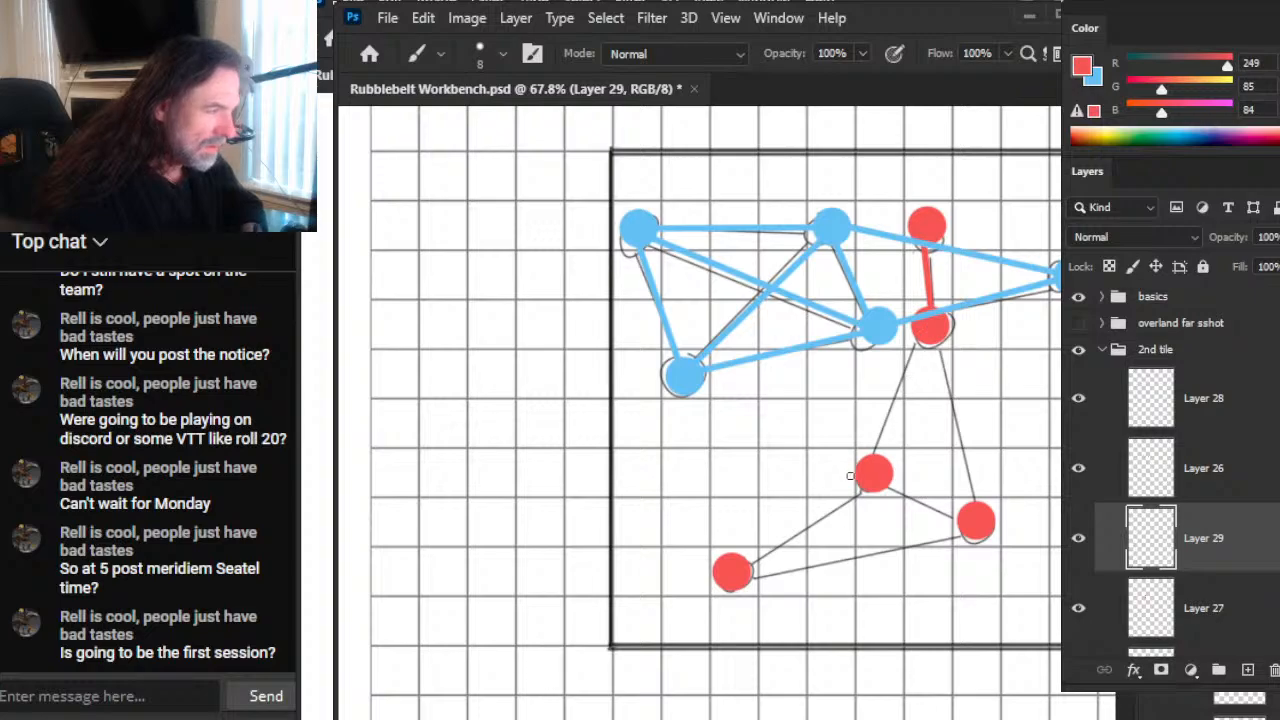
pyautogui.keyDown('shift'); pyautogui.click(875, 477); pyautogui.keyUp('shift')
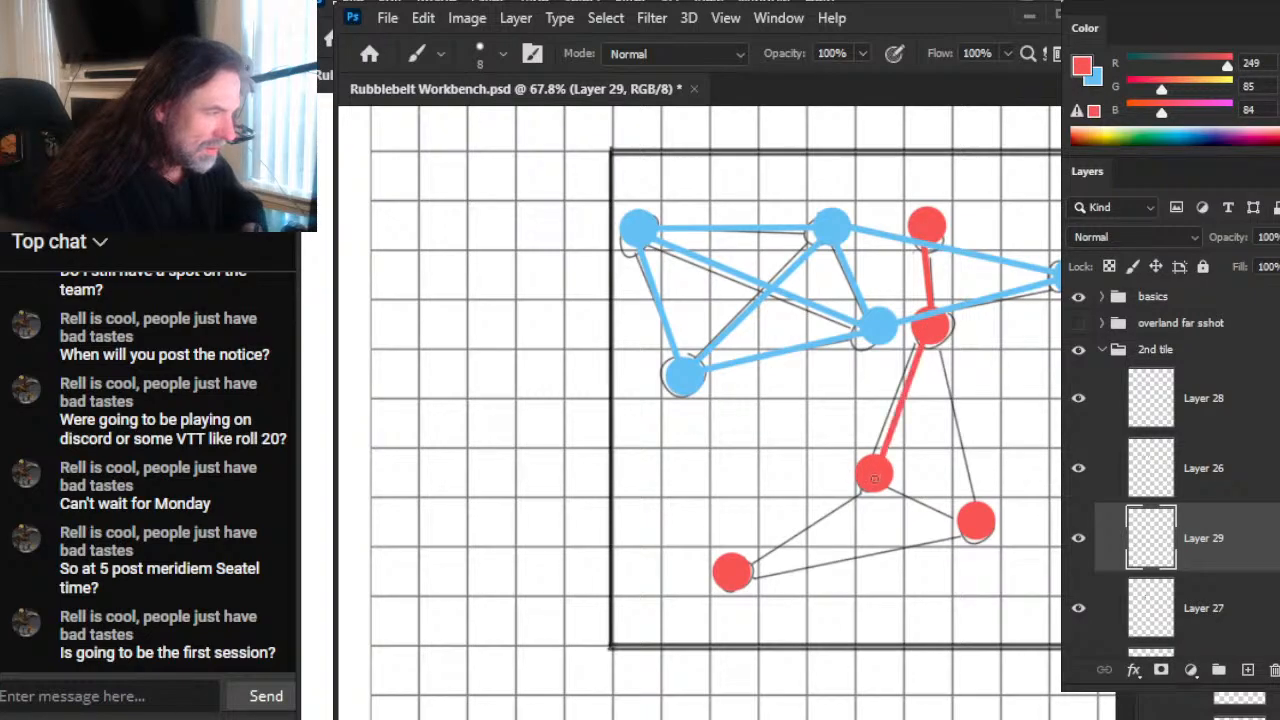
pyautogui.keyDown('shift'); pyautogui.click(976, 521); pyautogui.keyUp('shift')
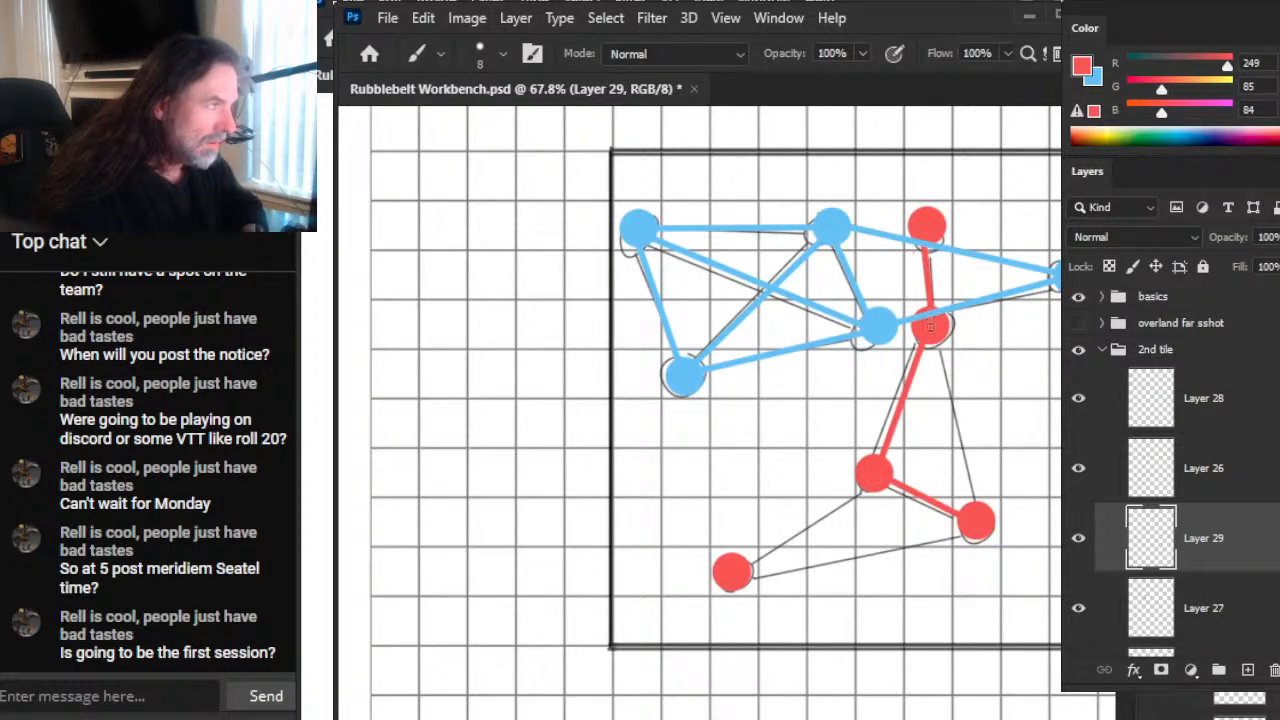
pyautogui.keyDown('shift'); pyautogui.click(930, 325); pyautogui.keyUp('shift')
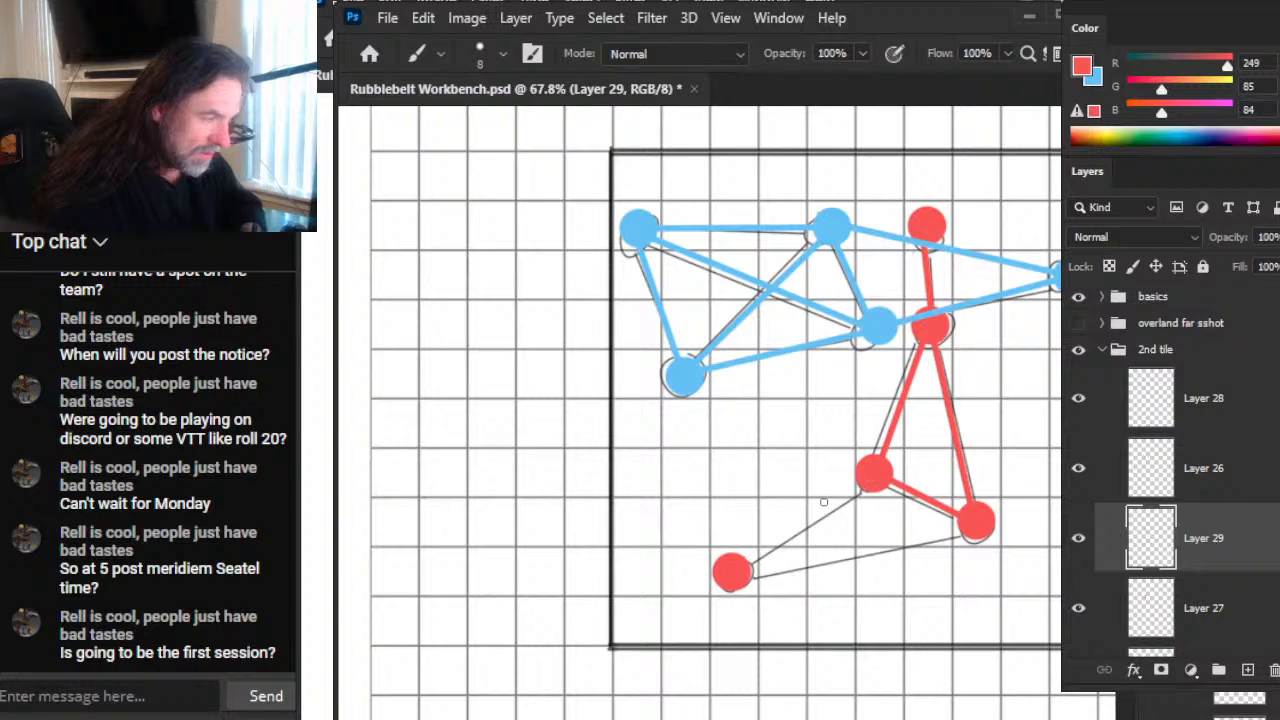
pyautogui.keyDown('shift'); pyautogui.click(733, 576); pyautogui.keyUp('shift')
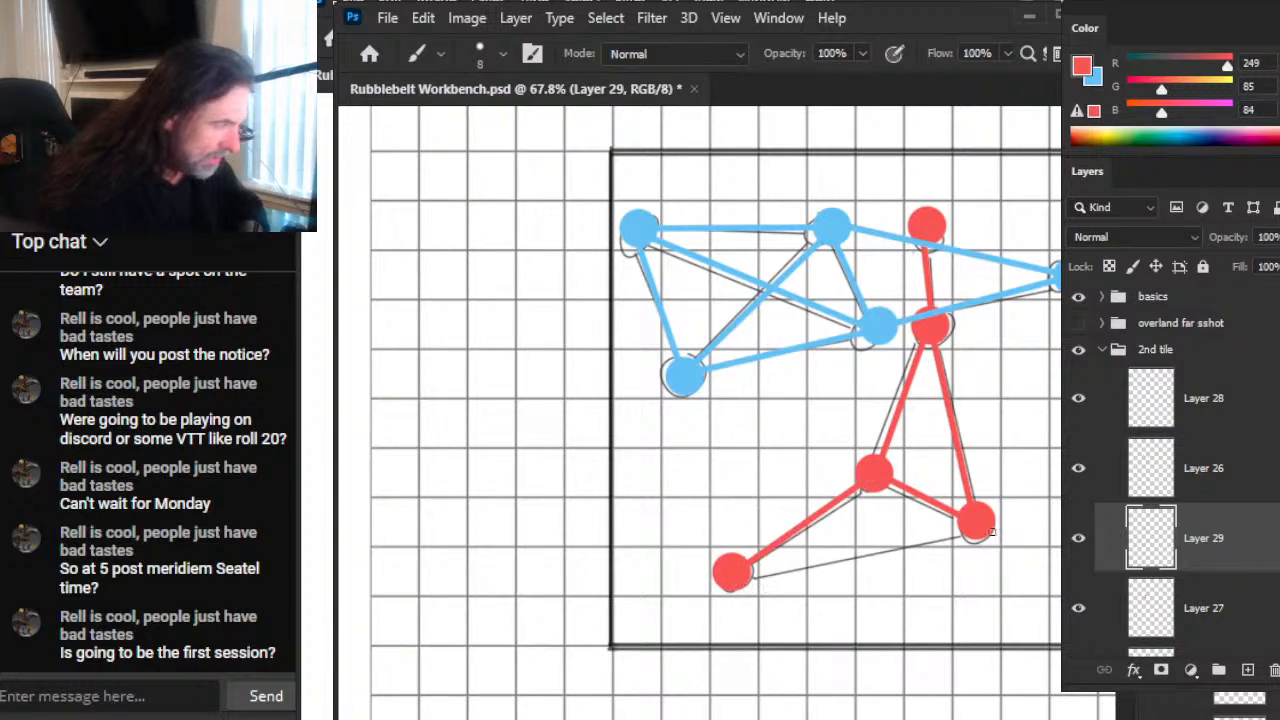
pyautogui.keyDown('shift'); pyautogui.click(978, 528); pyautogui.keyUp('shift')
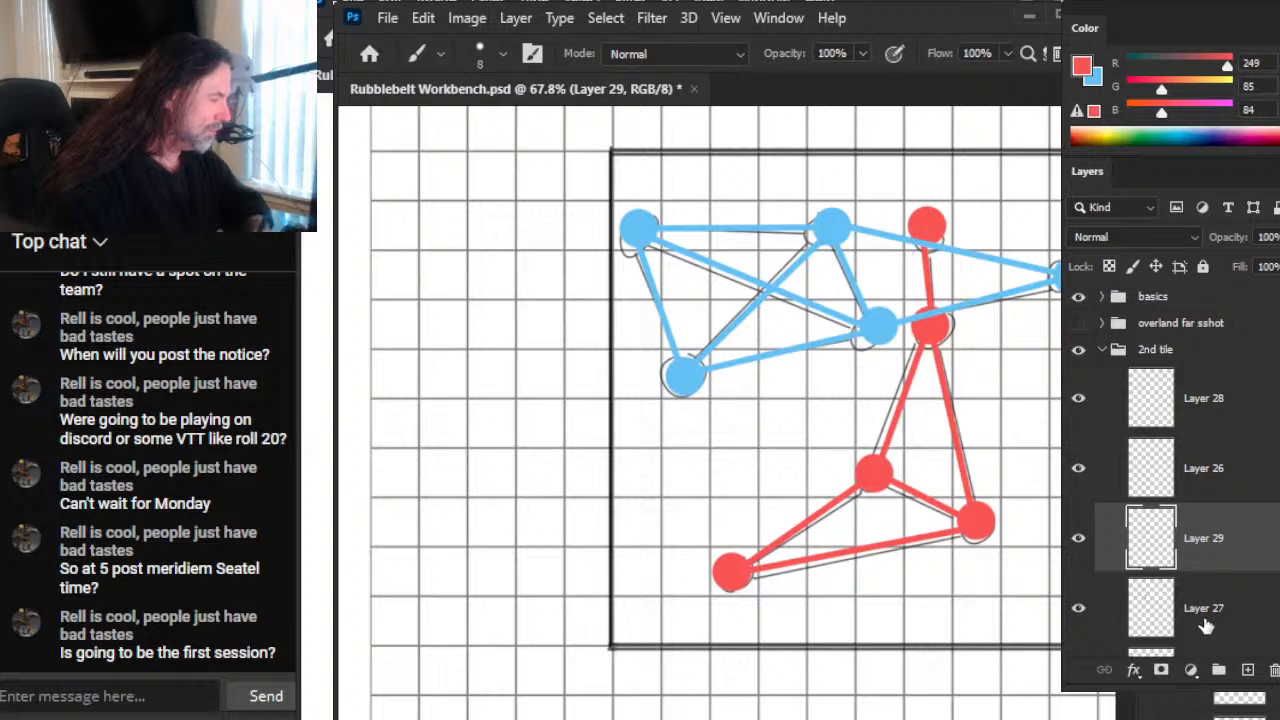
pyautogui.click(1207, 625)
pyautogui.press('Delete')
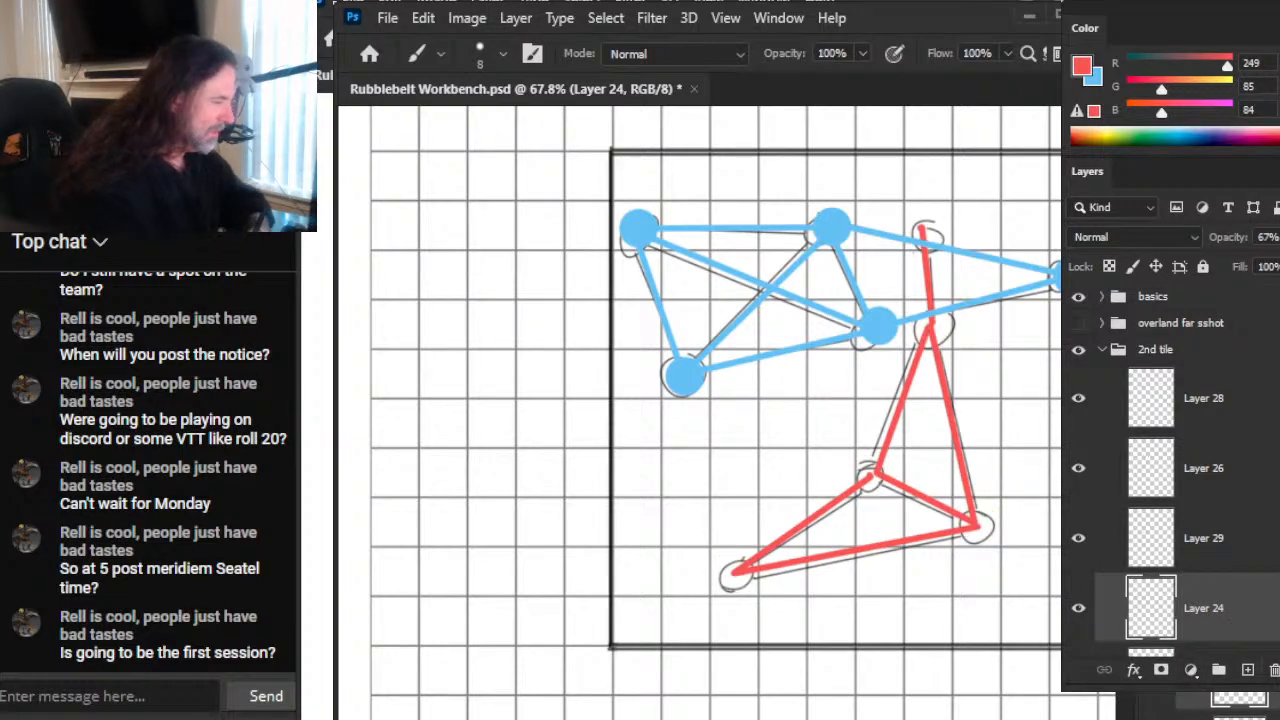
pyautogui.scroll(-4, 1240, 580)
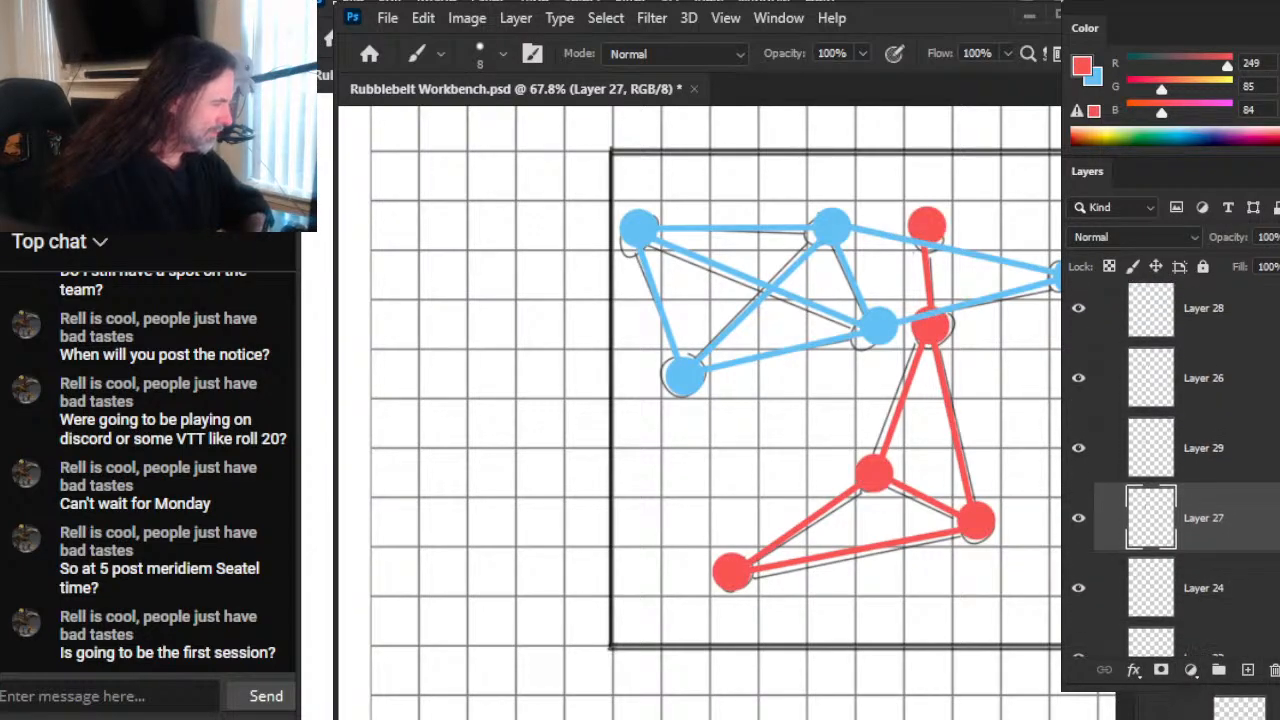
# Step: Delete the sketch on Layer 24, and undo the deletion of Layer 23, which holds the square frame
pyautogui.click(1241, 580)
pyautogui.press('Delete')
pyautogui.press('Delete')
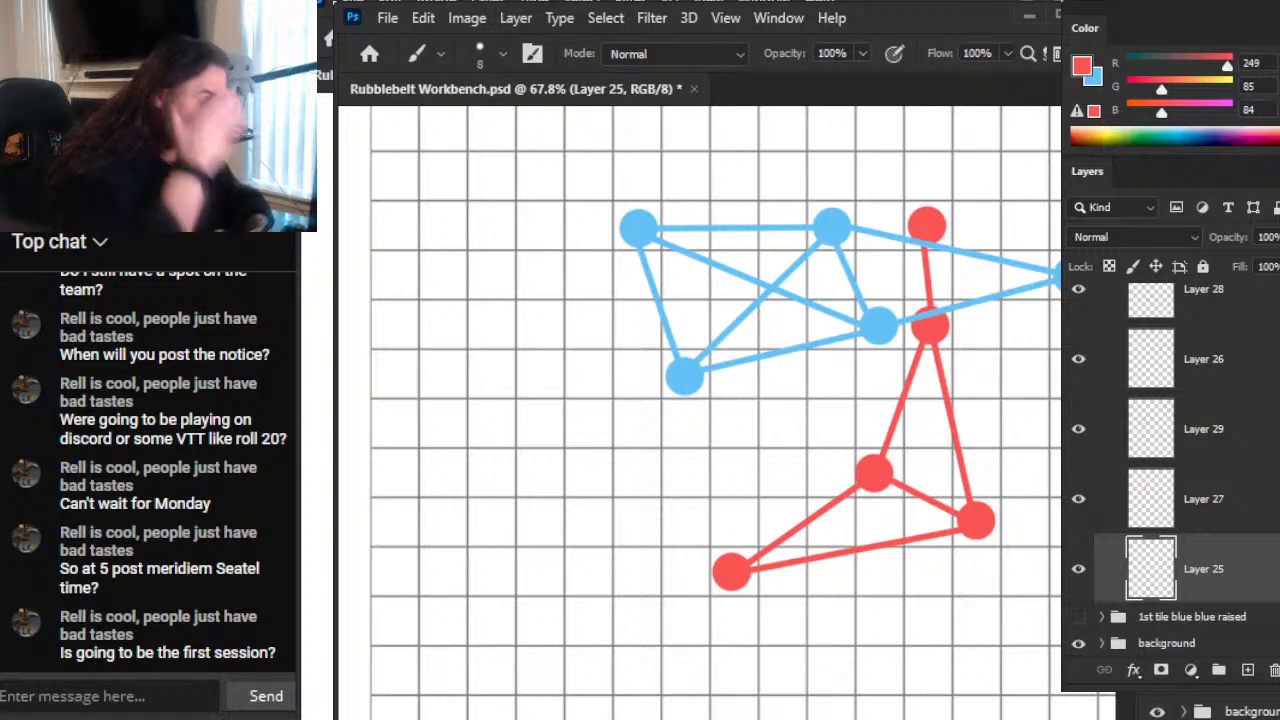
pyautogui.hotkey('ctrl', 'z')
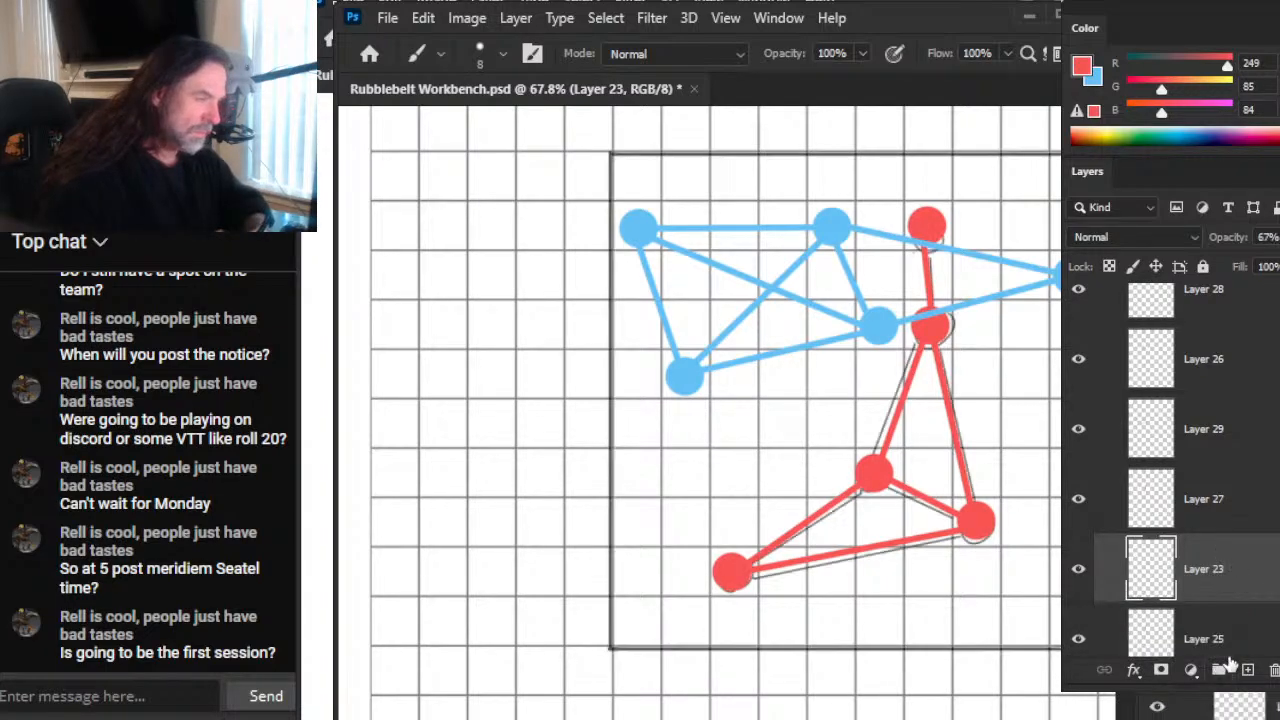
# Step: Erase the leftover grey sketch around the red figure on Layer 23 with a 250 px eraser, keeping the square frame
pyautogui.press('e')
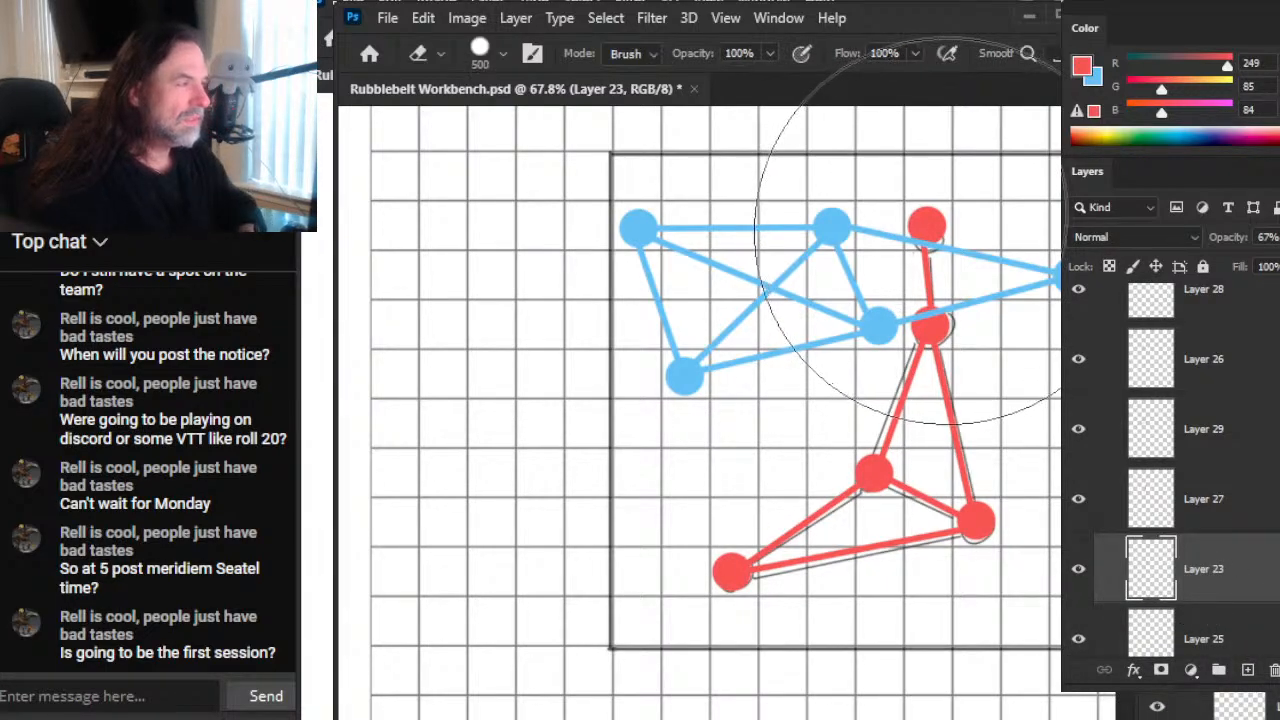
pyautogui.moveTo(913, 286)
pyautogui.mouseDown()
pyautogui.moveTo(912, 262)
pyautogui.moveTo(910, 275)
pyautogui.mouseUp()
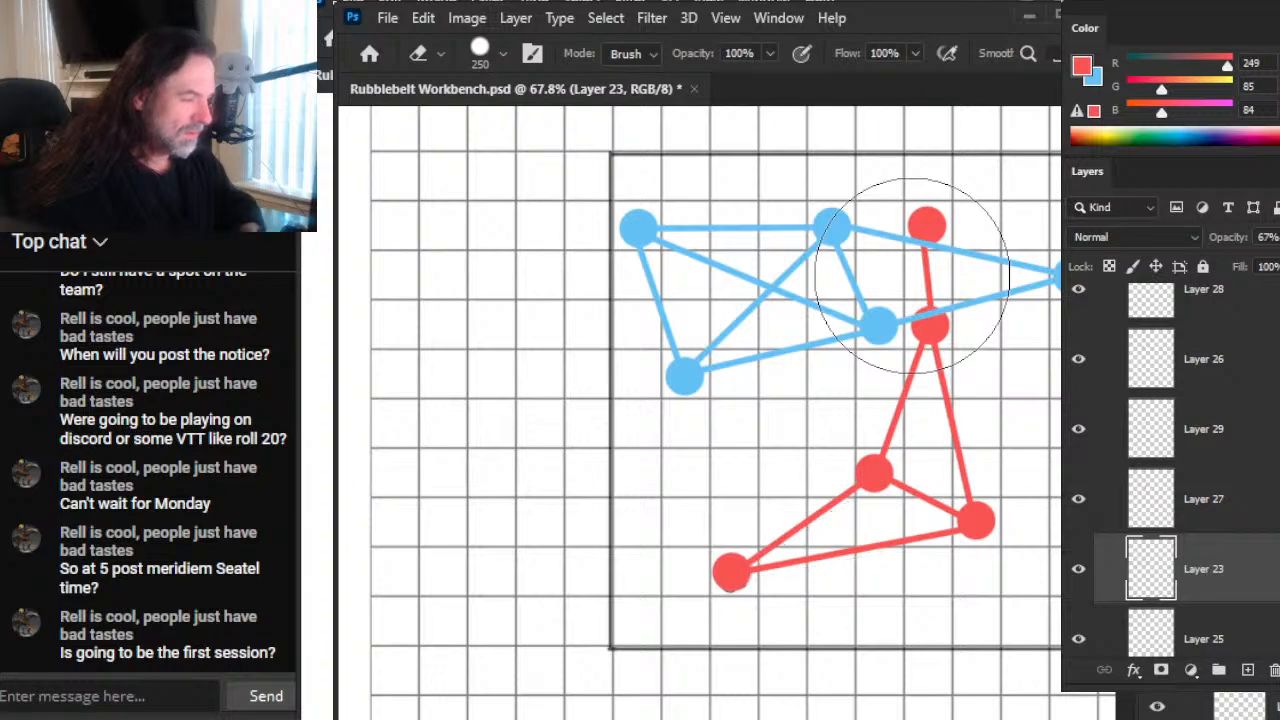
pyautogui.press('z')
pyautogui.moveTo(957, 517); pyautogui.dragTo(796, 563)
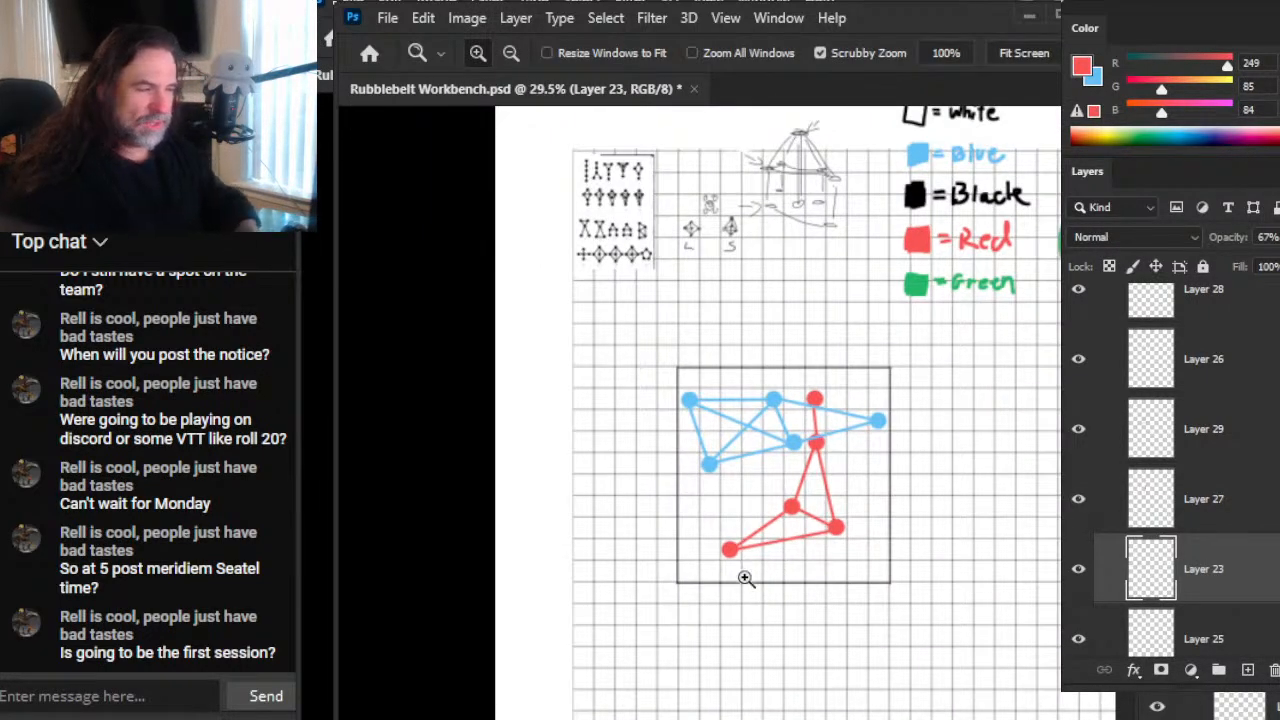
# Step: Hide Layer 25, which holds the L, S and tent-shaped sketches beside the numbered pattern chart
pyautogui.moveTo(734, 277); pyautogui.dragTo(771, 376)
pyautogui.moveTo(625, 306); pyautogui.dragTo(749, 283)
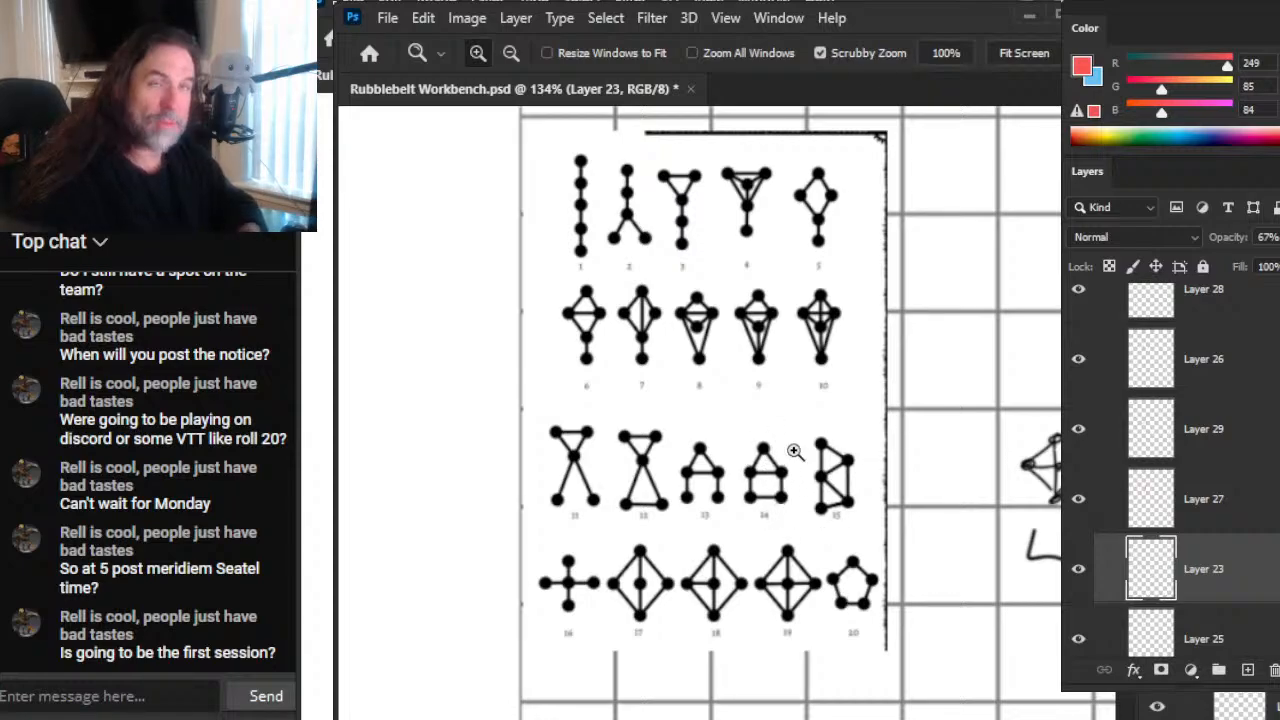
pyautogui.moveTo(937, 537); pyautogui.dragTo(714, 491)
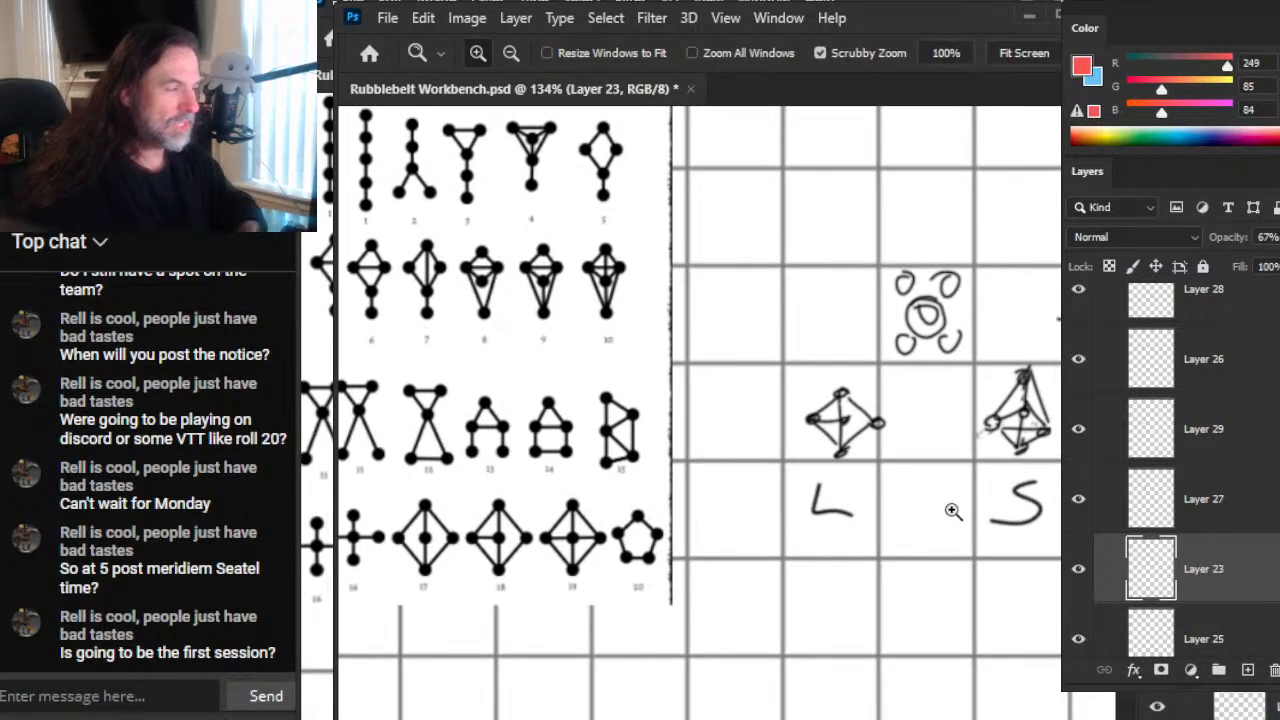
pyautogui.scroll(-5, 1006, 614)
pyautogui.moveTo(1006, 614); pyautogui.dragTo(753, 651)
pyautogui.press('e')
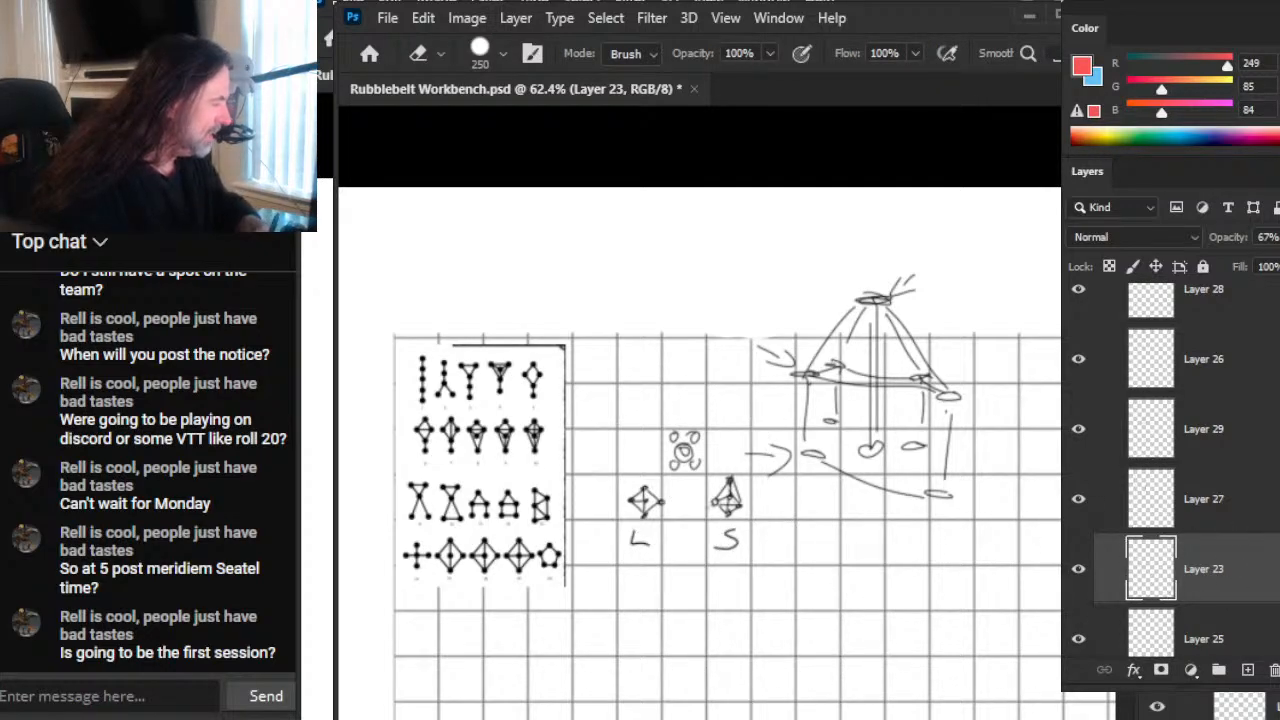
pyautogui.scroll(-1, 1170, 470)
pyautogui.click(1080, 570)
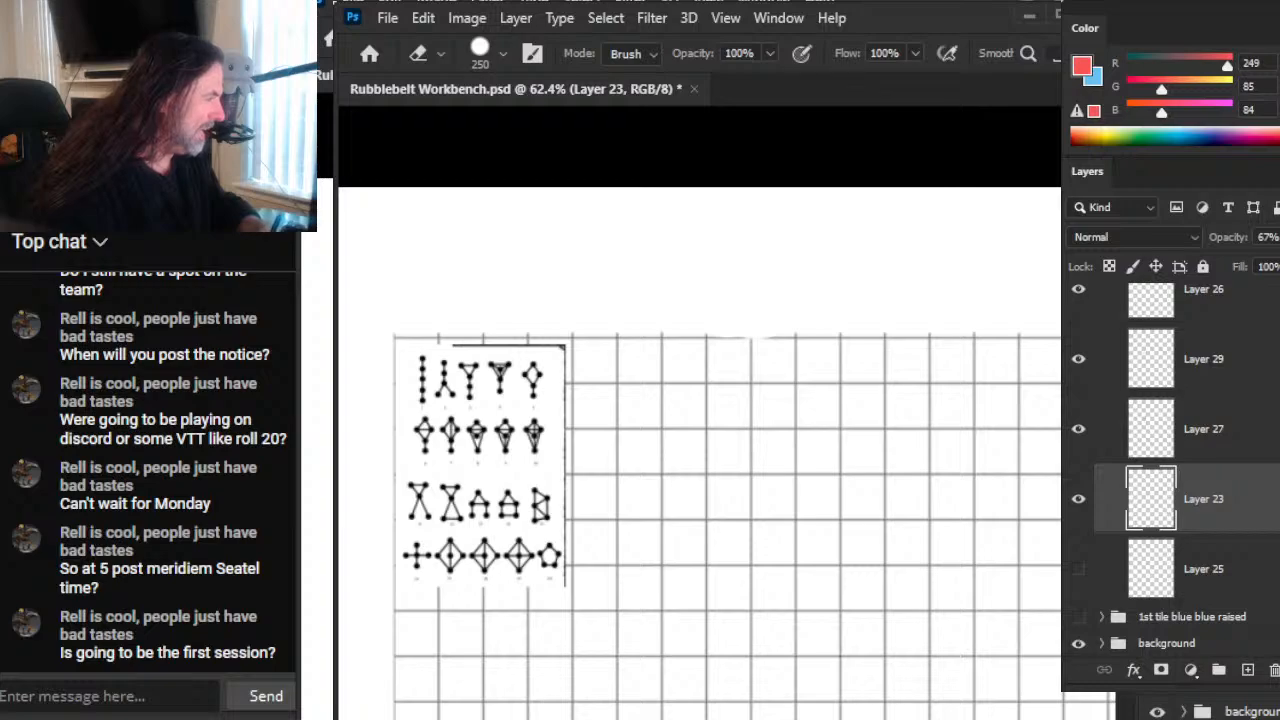
# Step: Move the hidden Layer 25 above Layer 23 in the layer order and briefly toggle the visibility of the layer below it
pyautogui.scroll(4, 1160, 480)
pyautogui.scroll(-1, 1160, 480)
pyautogui.press('z')
pyautogui.moveTo(1030, 556); pyautogui.dragTo(885, 556)
pyautogui.moveTo(1027, 633); pyautogui.dragTo(915, 423)
pyautogui.moveTo(1212, 652); pyautogui.dragTo(1209, 581)
pyautogui.click(1081, 649)
pyautogui.click(1081, 642)
pyautogui.moveTo(898, 478); pyautogui.dragTo(1020, 470)
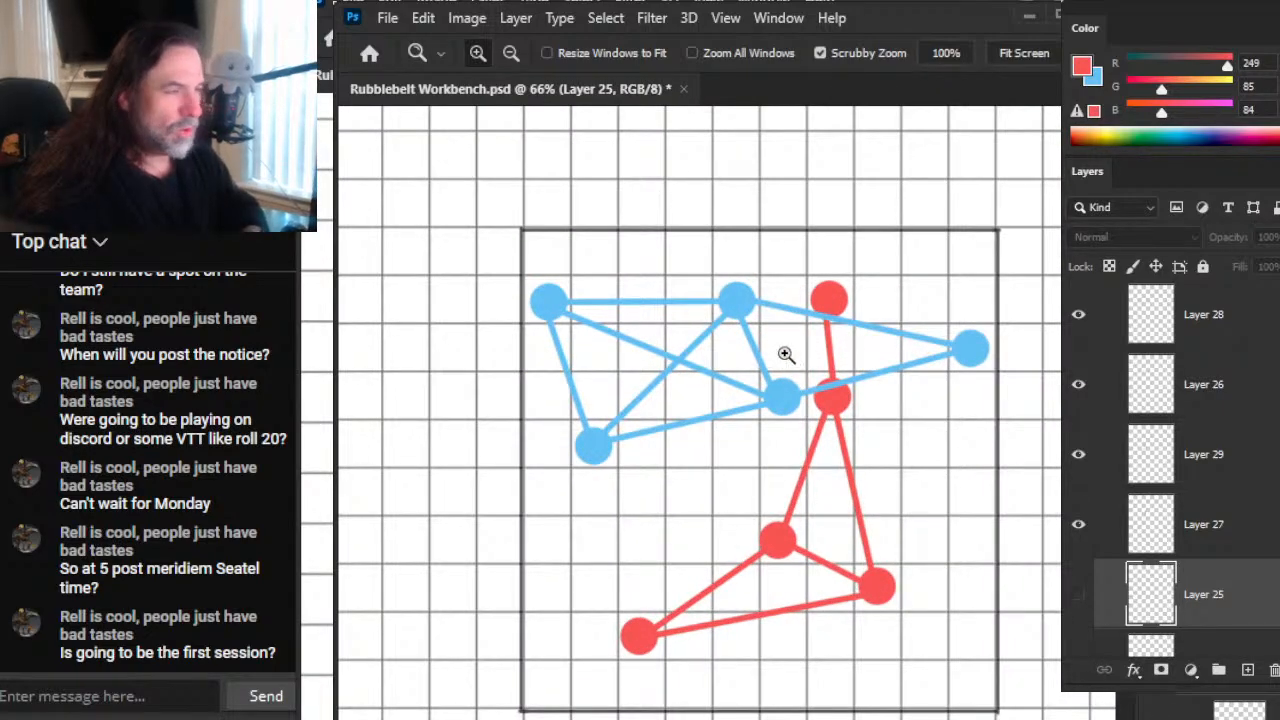
pyautogui.moveTo(786, 354); pyautogui.dragTo(830, 355)
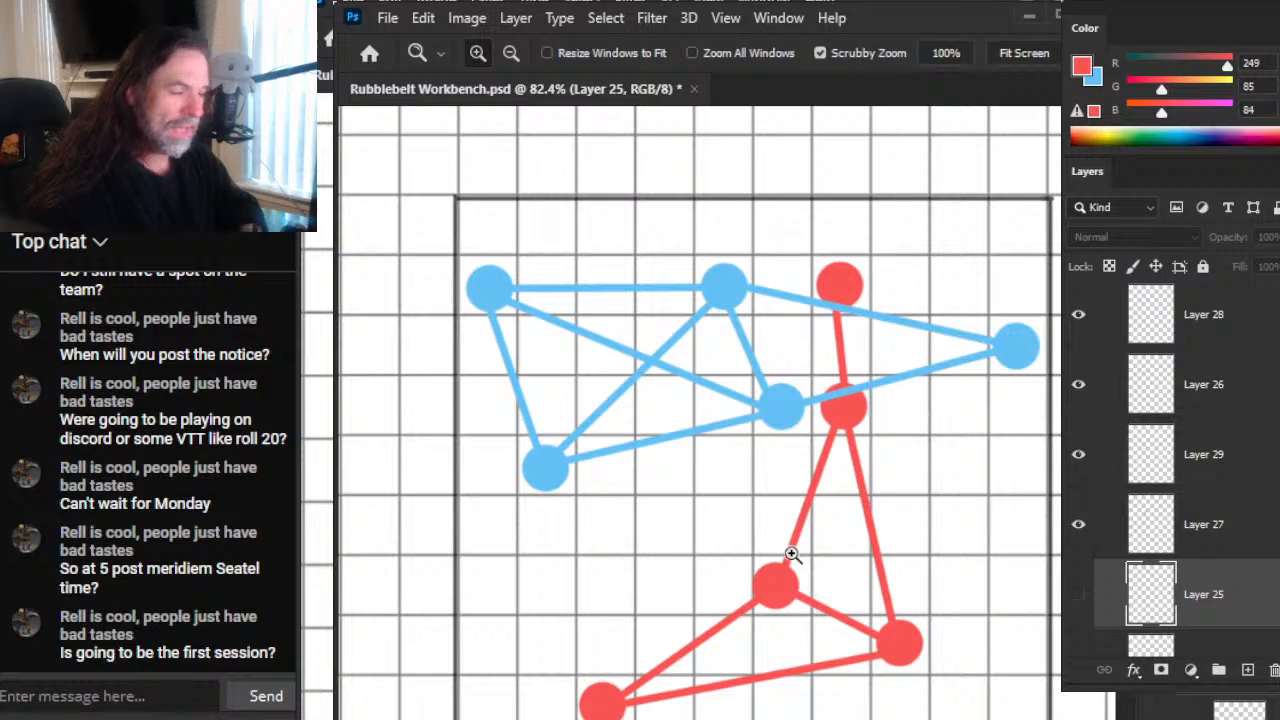
pyautogui.scroll(-3, 791, 554)
pyautogui.moveTo(857, 529); pyautogui.dragTo(777, 563)
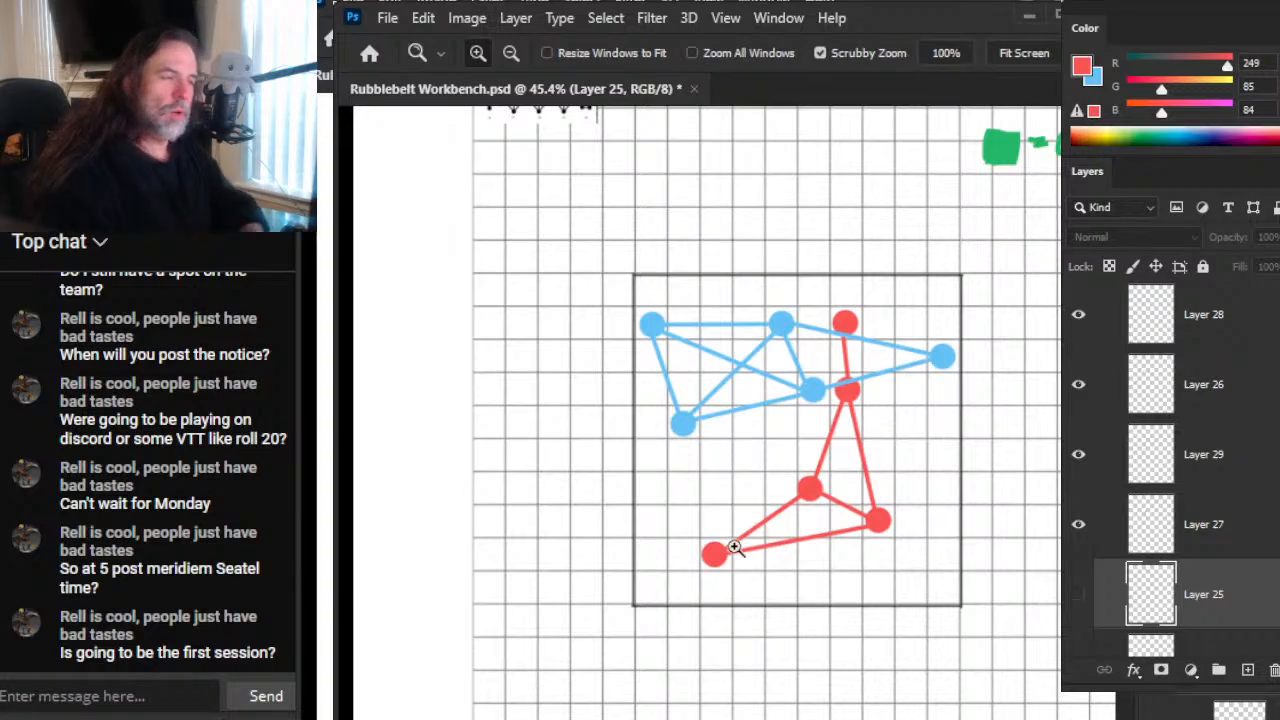
pyautogui.moveTo(923, 378); pyautogui.dragTo(1010, 432)
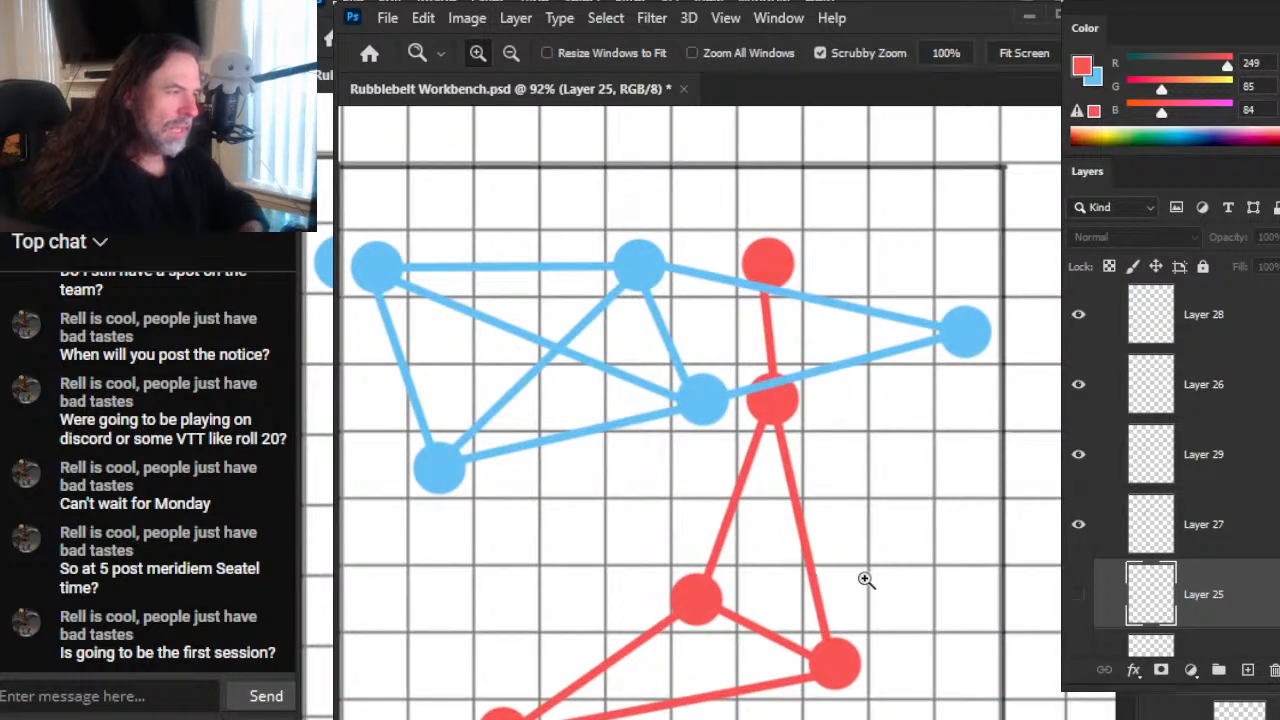
# Step: Try to rotate the blue network on Layers 28 and 26 counter-clockwise and shift it within the square frame
pyautogui.moveTo(899, 401); pyautogui.dragTo(839, 457)
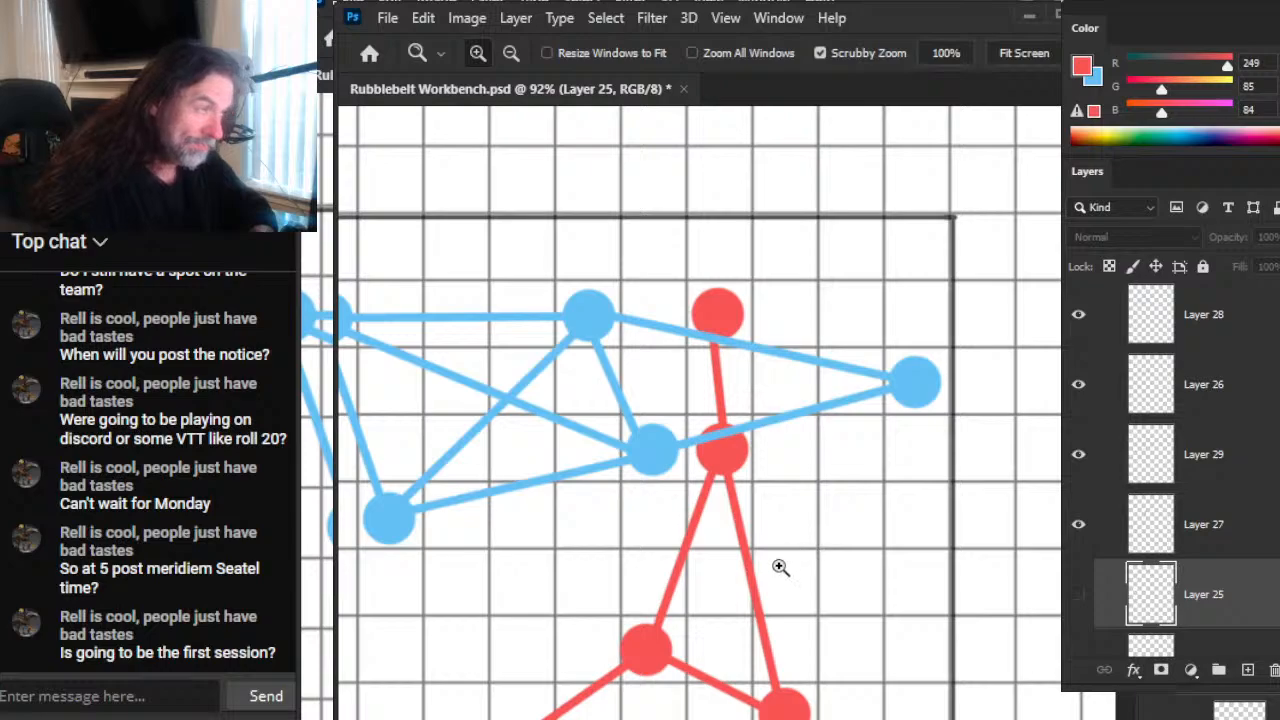
pyautogui.moveTo(902, 524); pyautogui.dragTo(818, 566)
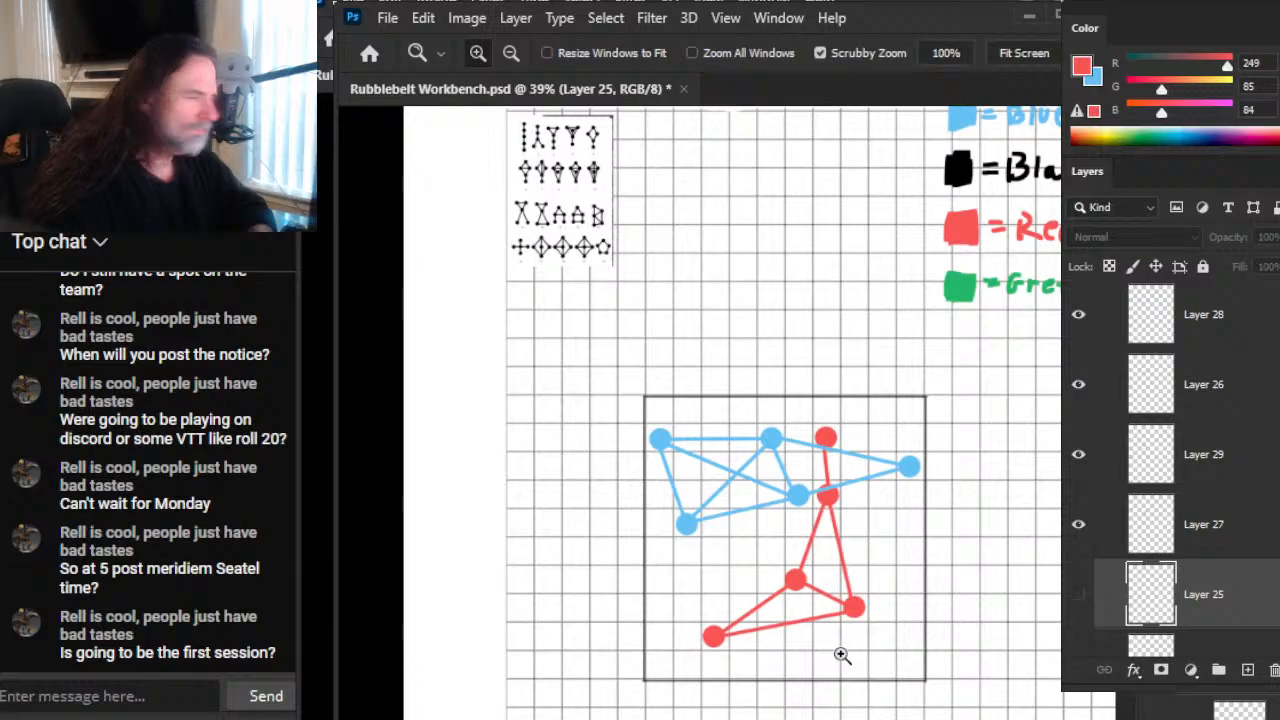
pyautogui.click(1224, 332)
pyautogui.keyDown('ctrl'); pyautogui.click(1197, 406); pyautogui.keyUp('ctrl')
pyautogui.click(1078, 318)
pyautogui.click(1078, 318)
pyautogui.press('l')
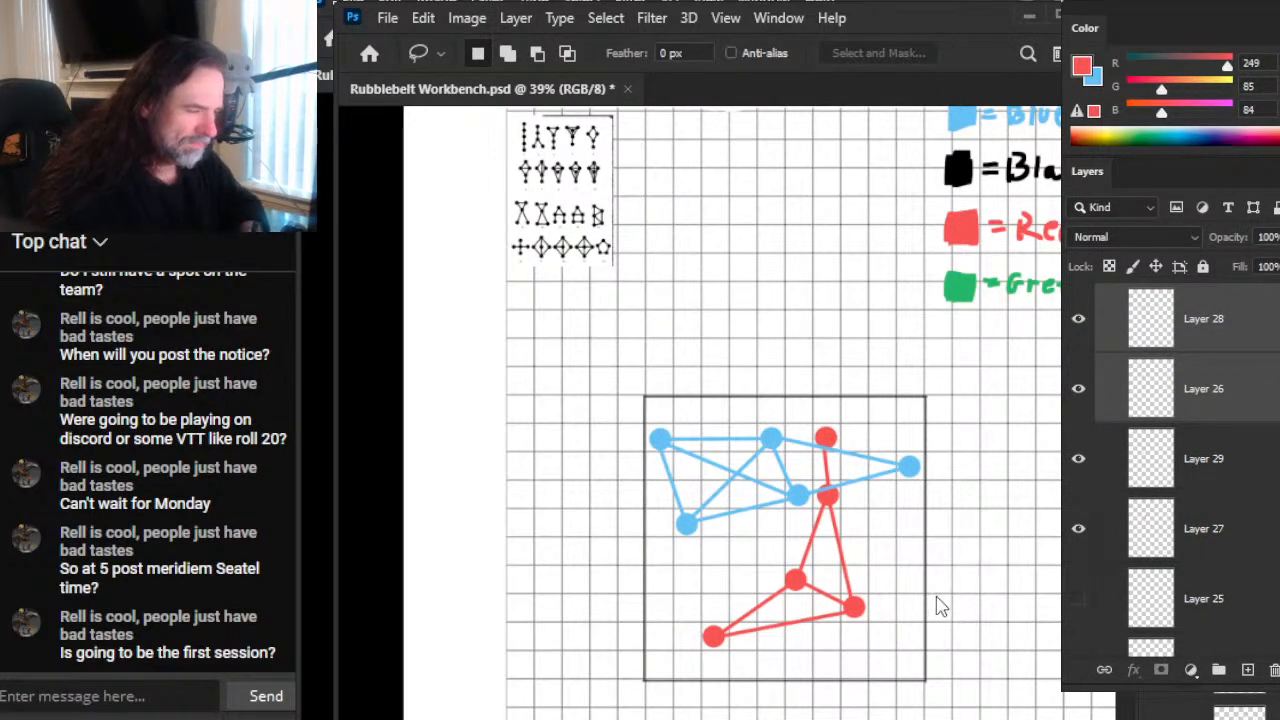
pyautogui.hotkey('ctrl', 't')
pyautogui.moveTo(1016, 585); pyautogui.dragTo(1033, 518)
pyautogui.moveTo(750, 502); pyautogui.dragTo(800, 525)
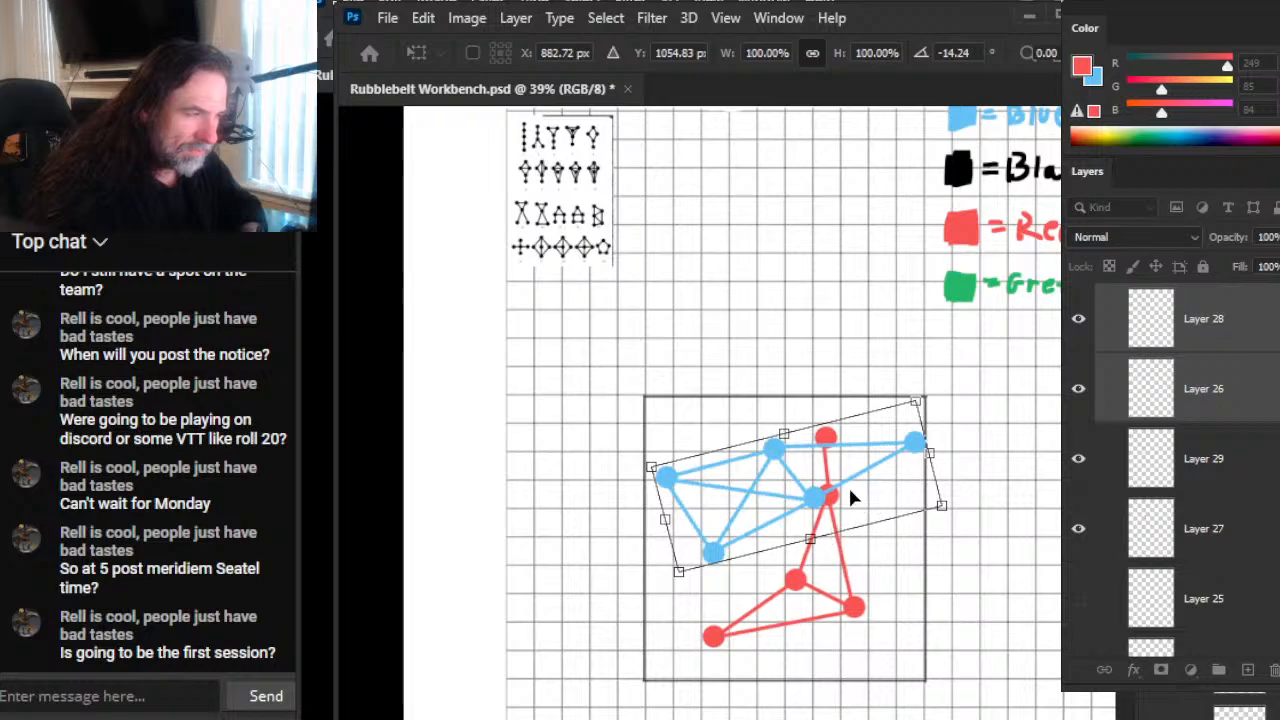
pyautogui.moveTo(858, 472)
pyautogui.mouseDown()
pyautogui.moveTo(851, 451)
pyautogui.moveTo(854, 466)
pyautogui.mouseUp()
pyautogui.moveTo(966, 603)
pyautogui.mouseDown()
pyautogui.moveTo(979, 565)
pyautogui.moveTo(971, 580)
pyautogui.mouseUp()
pyautogui.moveTo(863, 491); pyautogui.dragTo(905, 509)
pyautogui.moveTo(1041, 573); pyautogui.dragTo(1028, 596)
pyautogui.press('Return')
pyautogui.press('l')
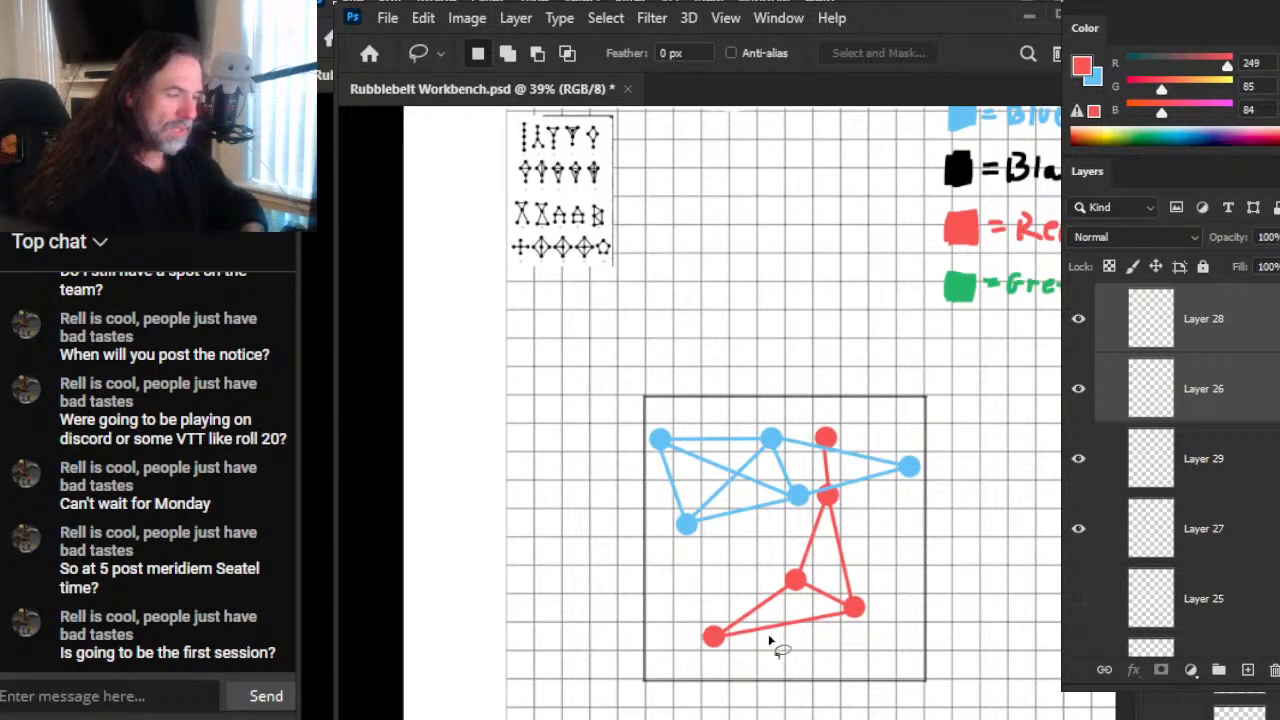
# Step: On a new layer above Layer 28, mark the blue connectors beside the two upper red nodes with short 4 px black strokes
pyautogui.press('z')
pyautogui.moveTo(810, 445); pyautogui.dragTo(886, 449)
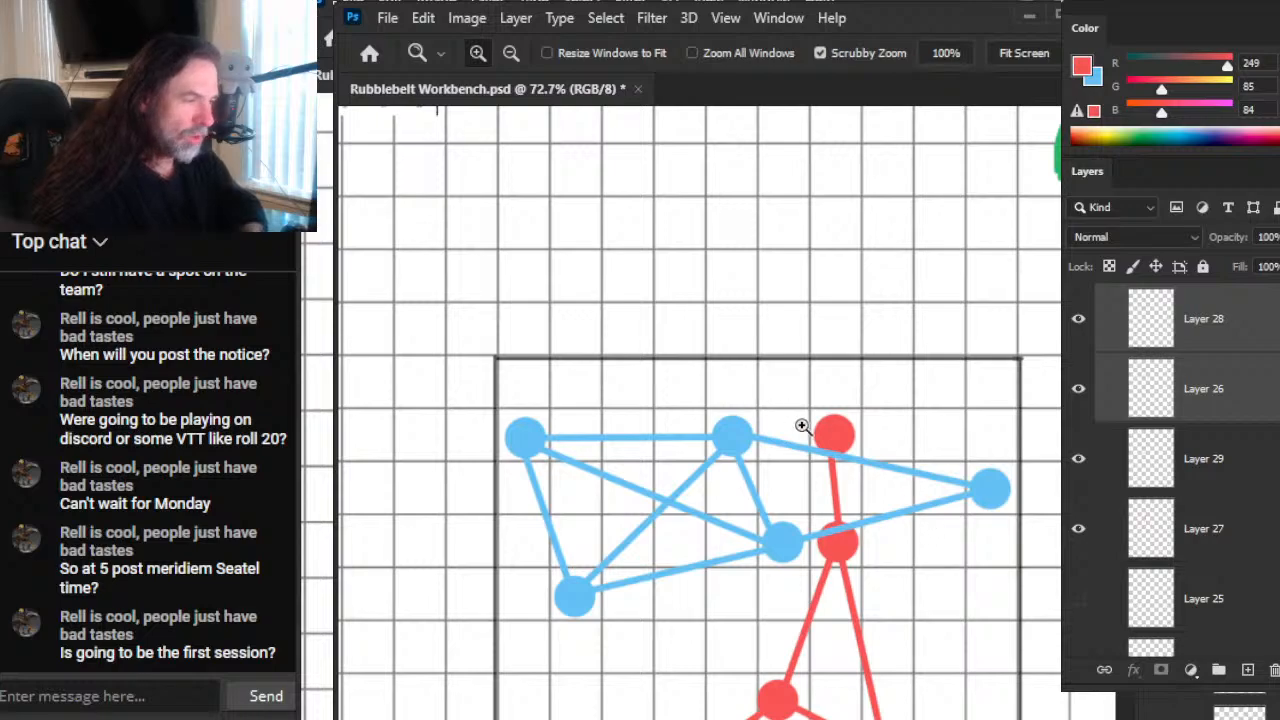
pyautogui.click(1218, 348)
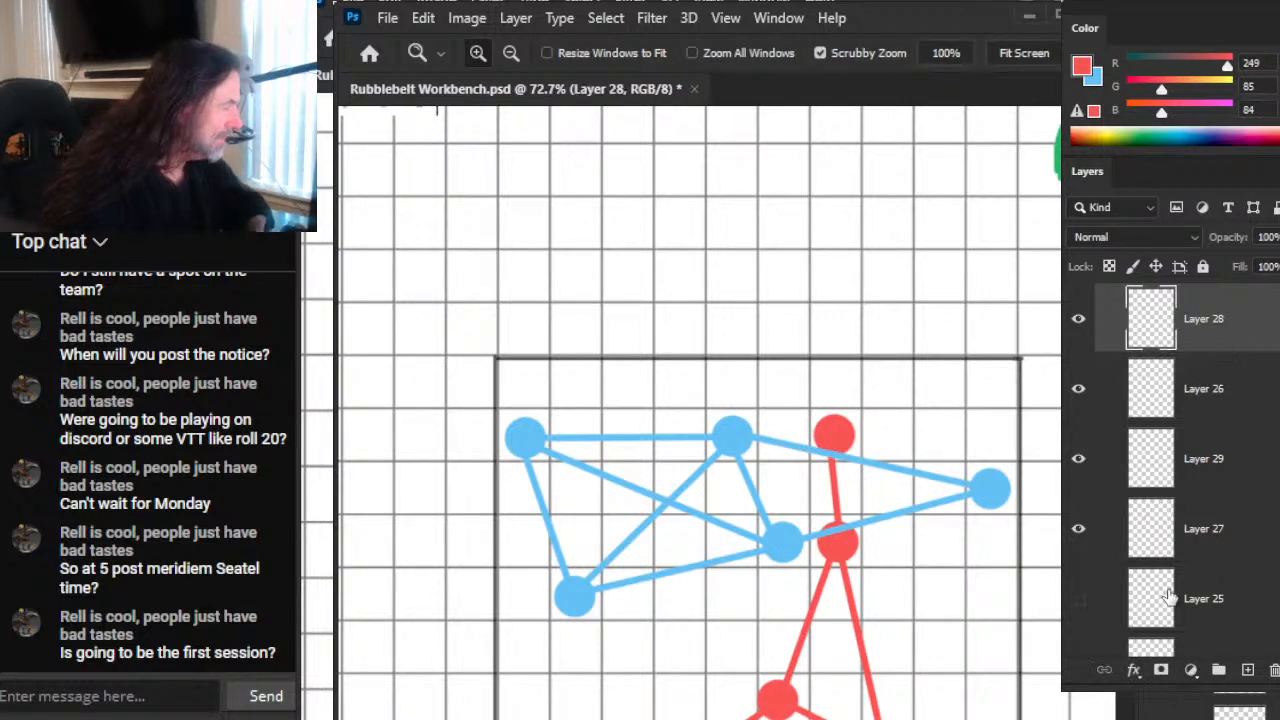
pyautogui.click(1247, 669)
pyautogui.press('b')
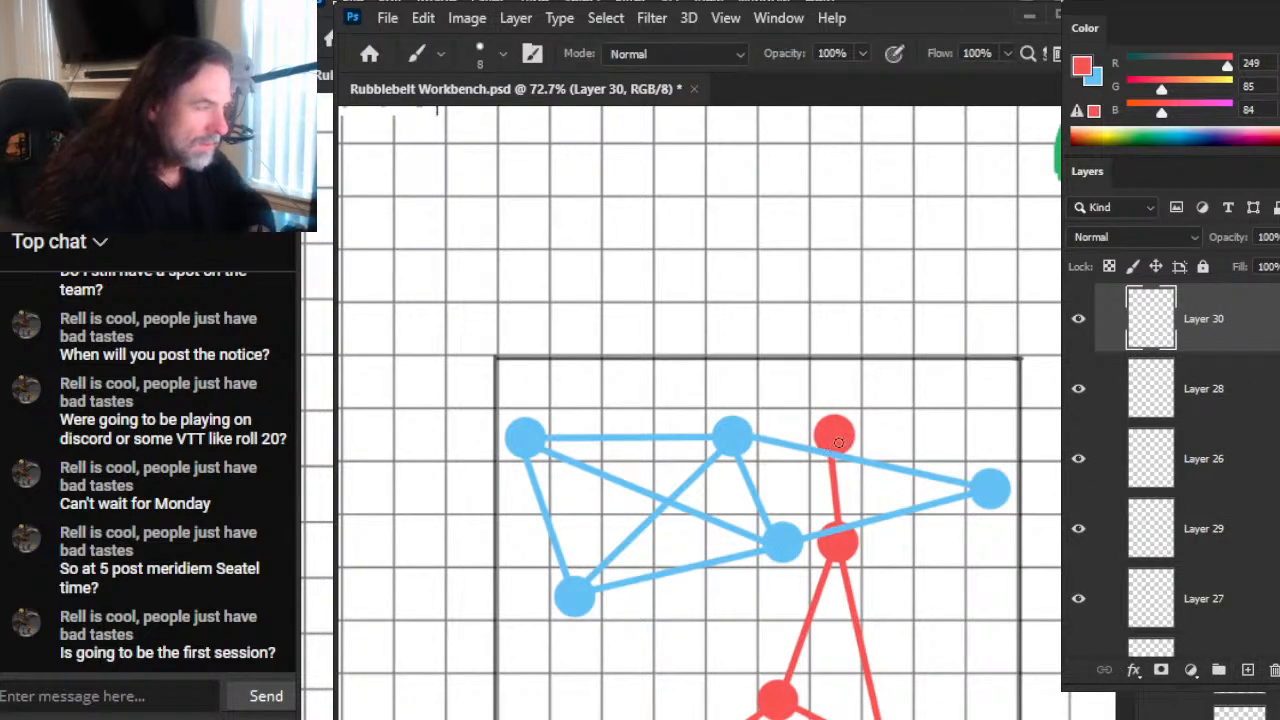
pyautogui.press('x')
pyautogui.press('d')
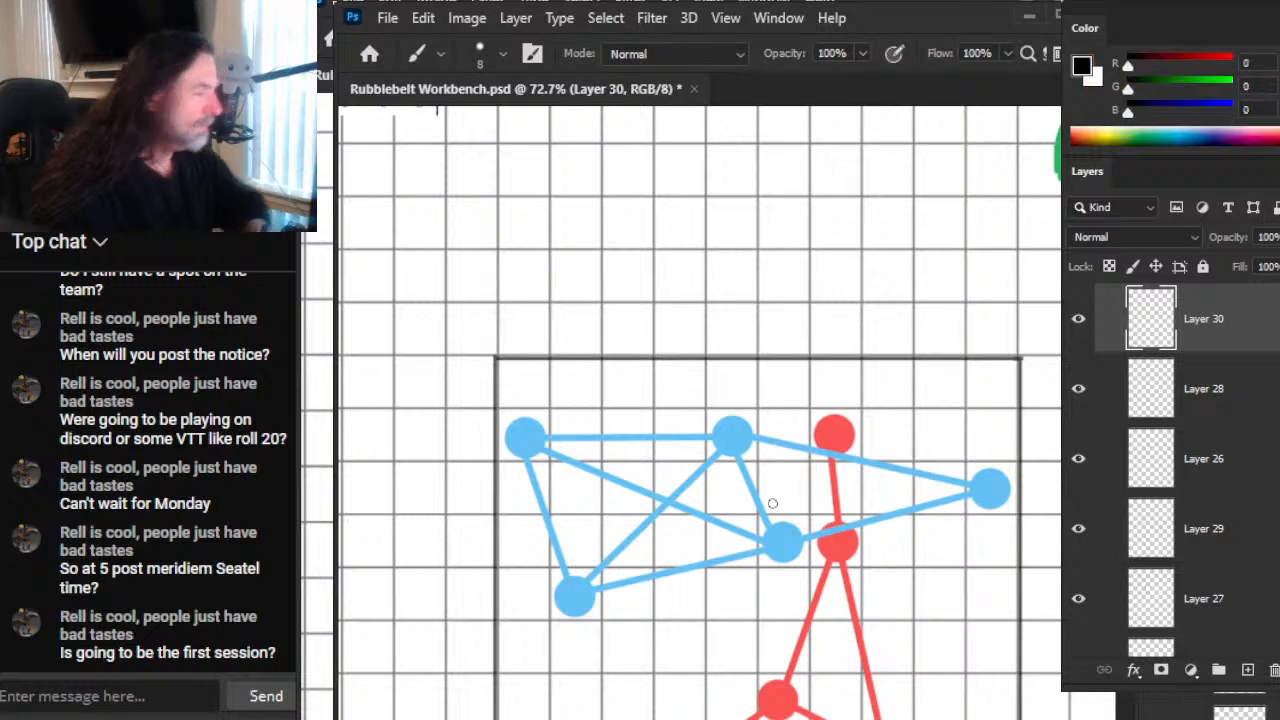
pyautogui.press('[')
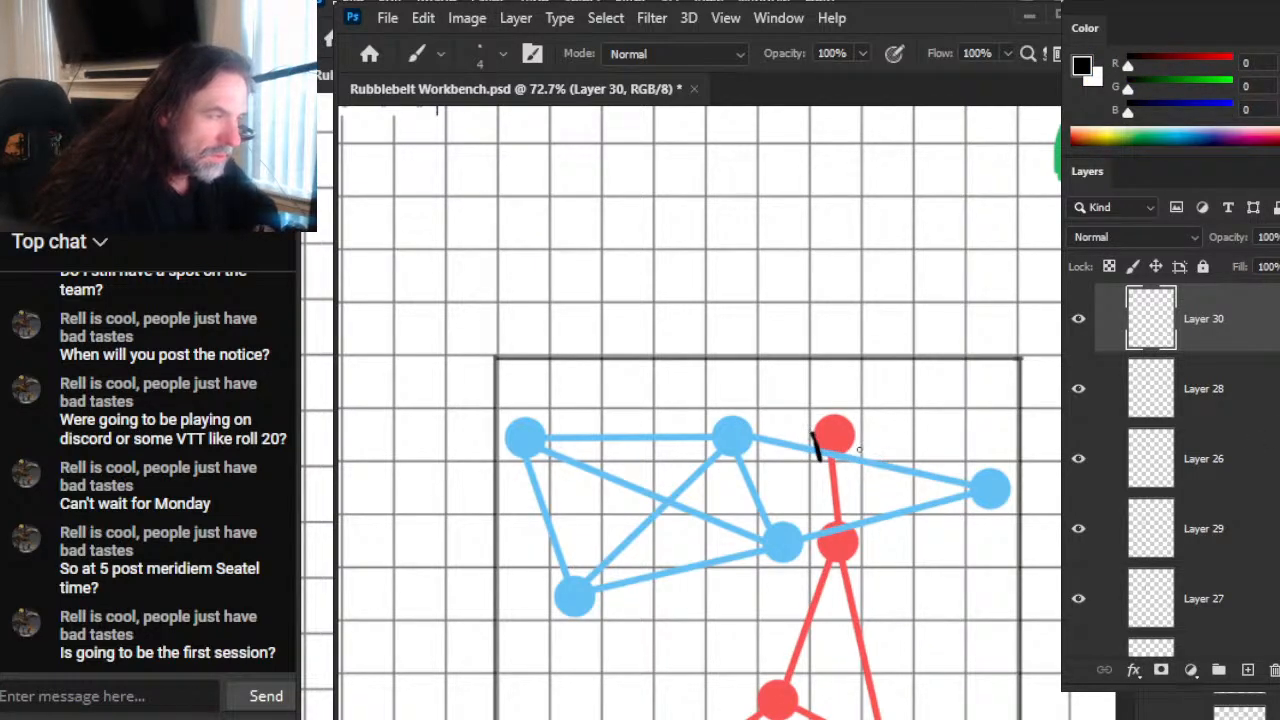
pyautogui.moveTo(866, 436); pyautogui.dragTo(844, 467)
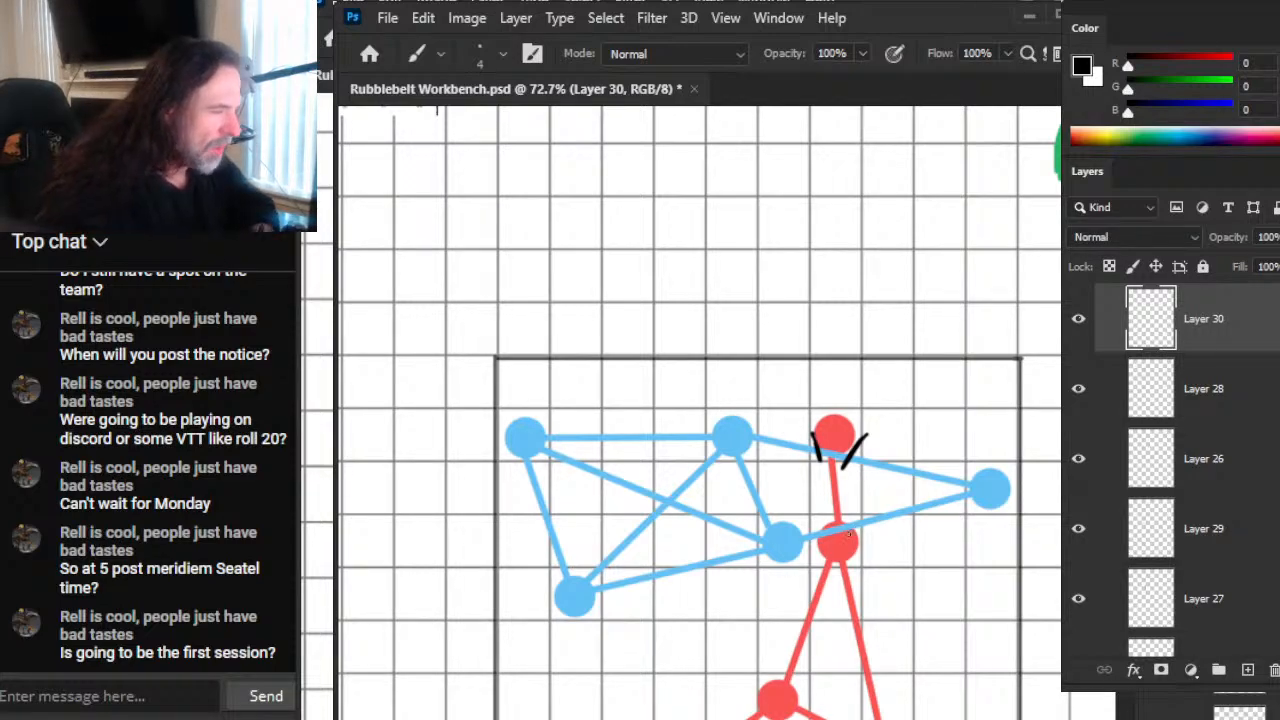
pyautogui.moveTo(851, 517); pyautogui.dragTo(882, 544)
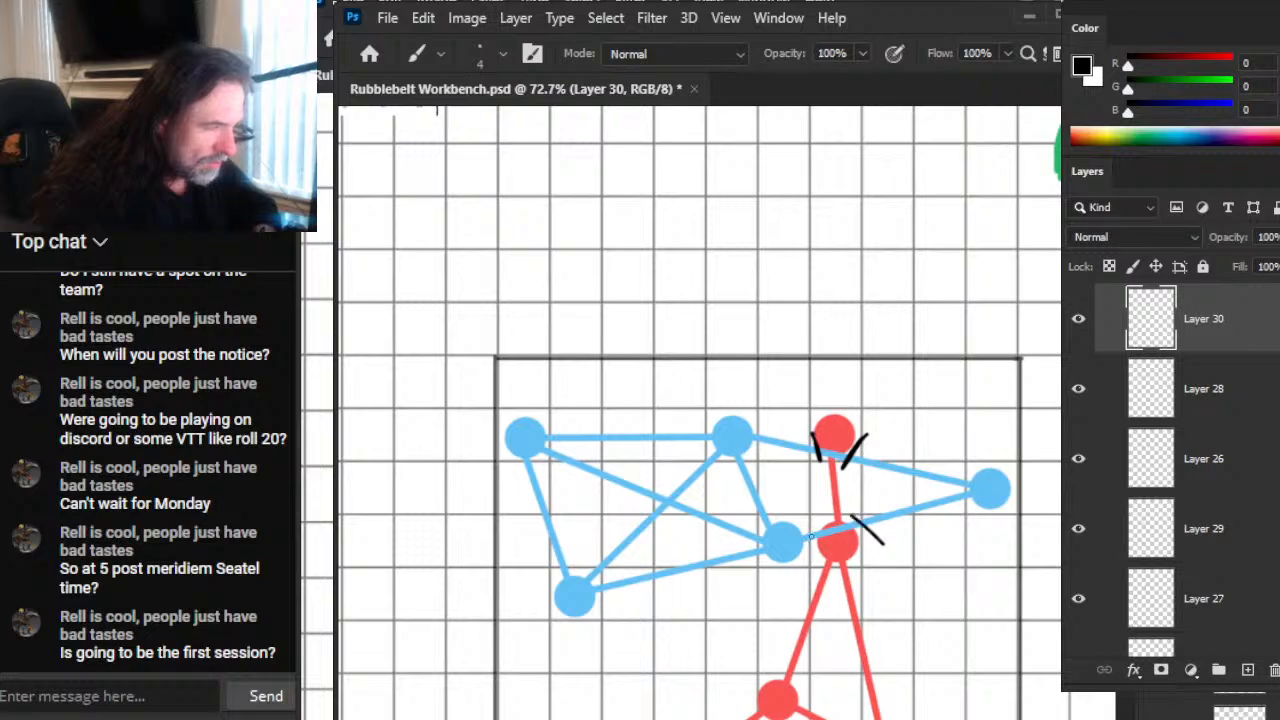
pyautogui.moveTo(821, 517)
pyautogui.mouseDown()
pyautogui.moveTo(806, 566)
pyautogui.moveTo(817, 531)
pyautogui.mouseUp()
# Step: Remove the black marks, paint over the blue crossings at the two upper red nodes in the sampled red, and delete the new layer
pyautogui.press('e')
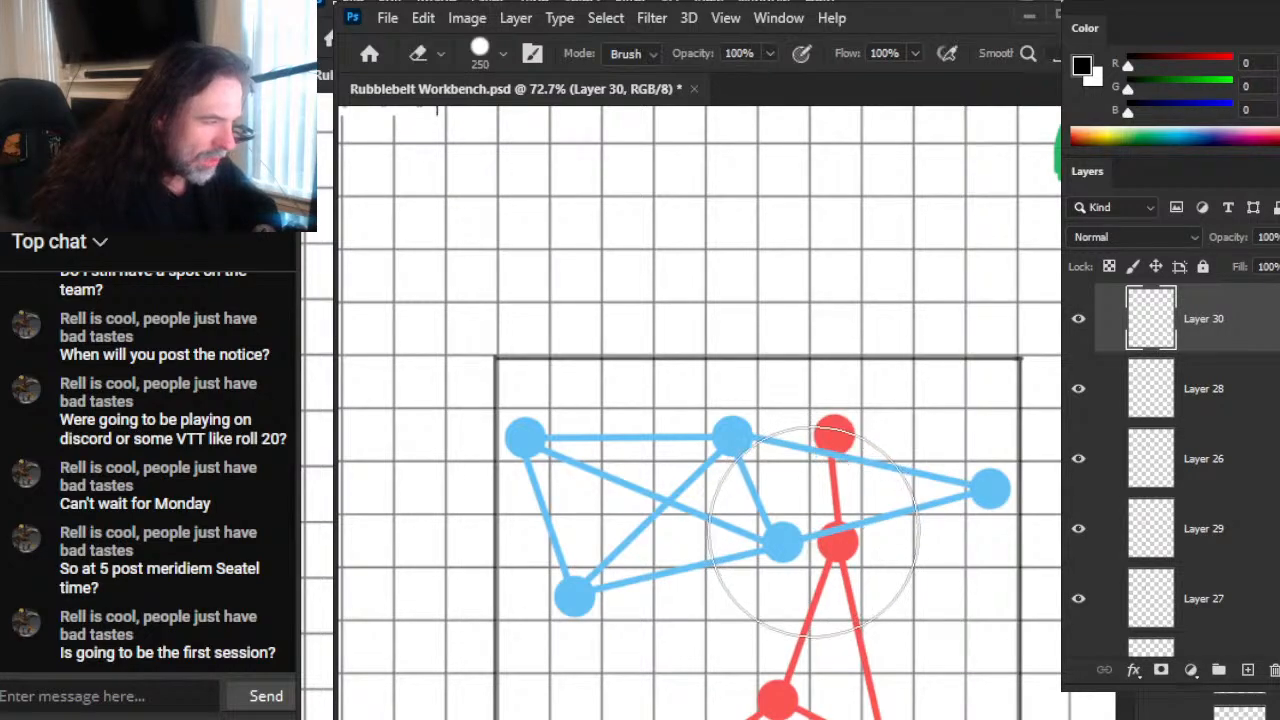
pyautogui.press('b')
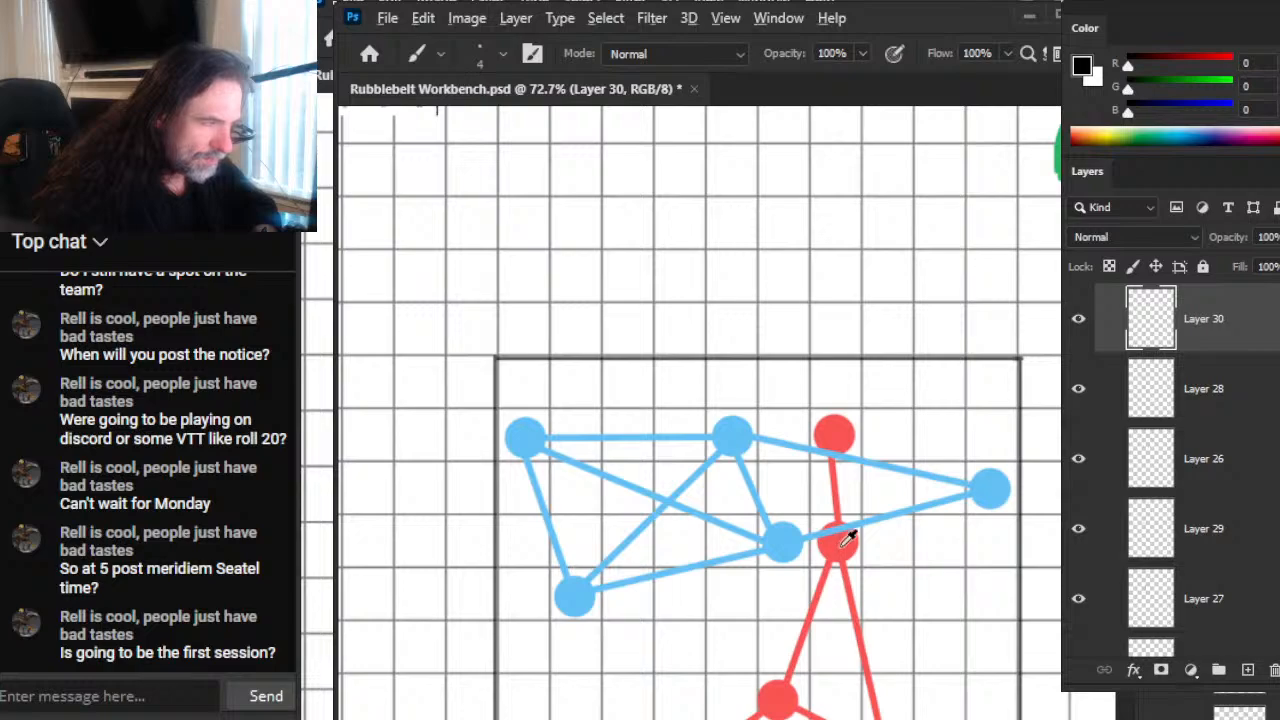
pyautogui.keyDown('alt'); pyautogui.click(836, 541); pyautogui.keyUp('alt')
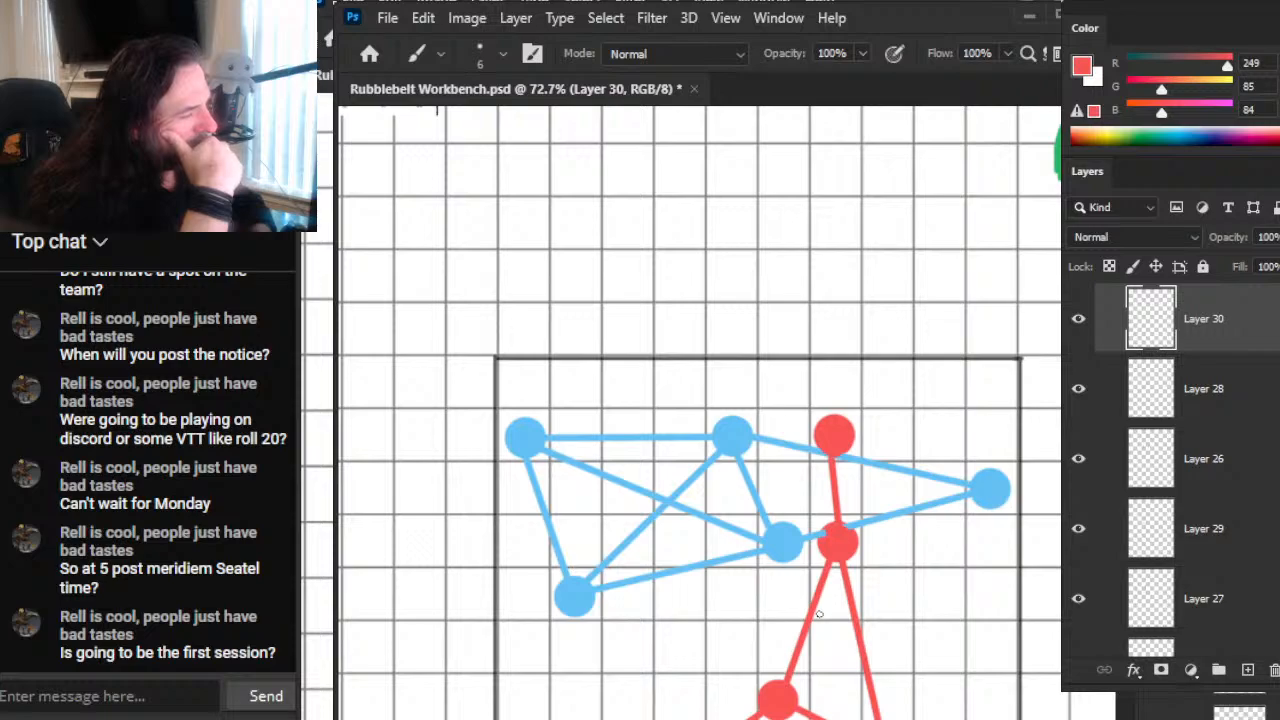
pyautogui.click(1079, 320)
pyautogui.press('Delete')
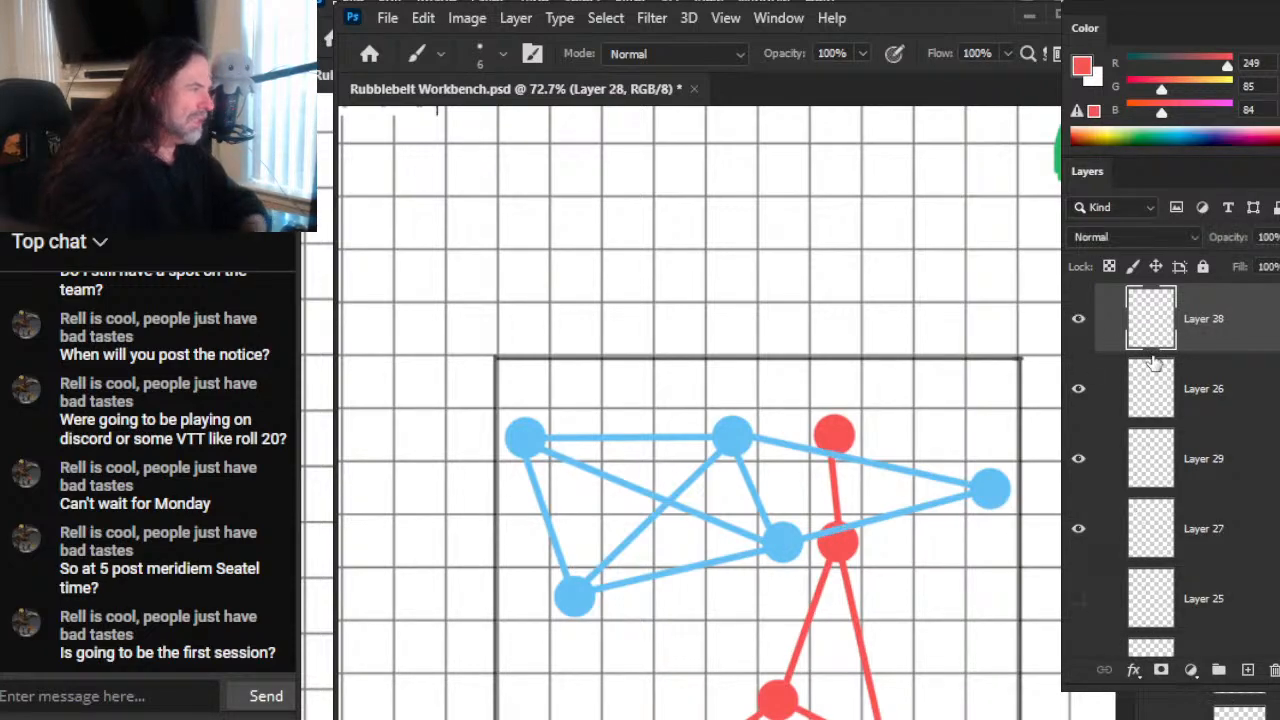
# Step: Erase the blue connector on Layer 28 between the lower right blue node and the adjacent red node, using 70 px and 45 px erasers
pyautogui.click(1079, 390)
pyautogui.click(1079, 390)
pyautogui.click(1078, 320)
pyautogui.click(1078, 330)
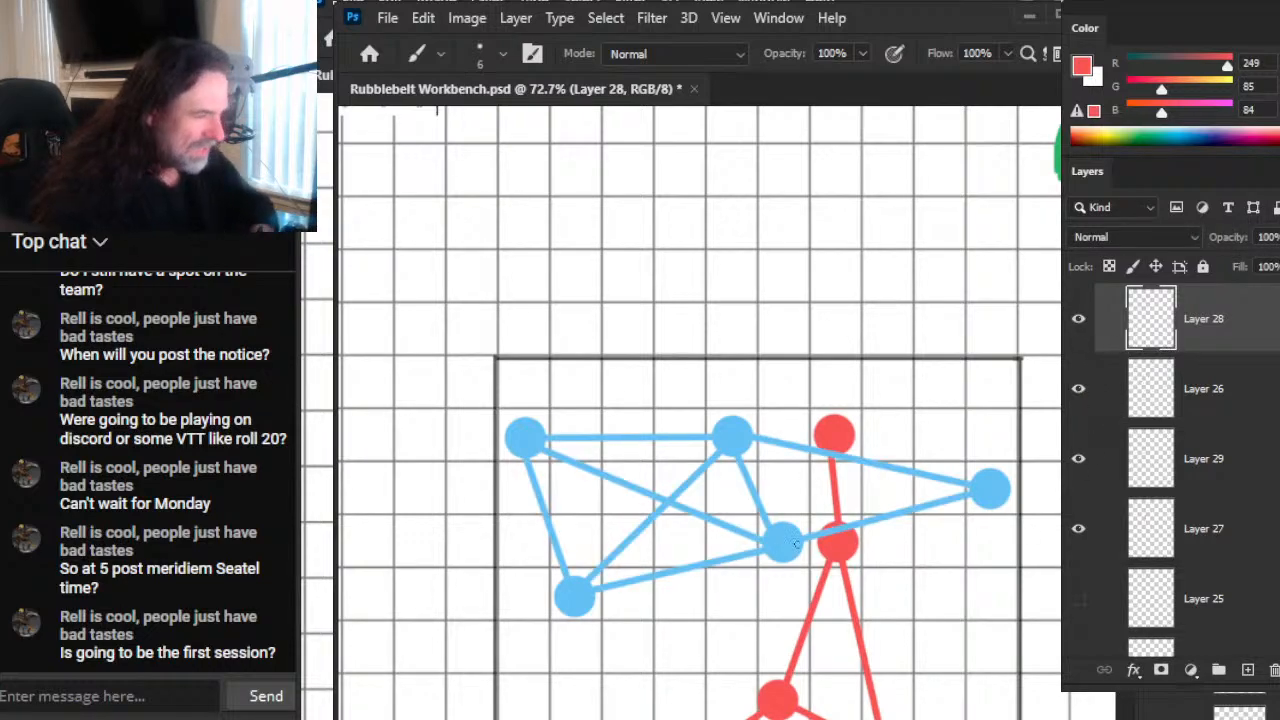
pyautogui.press('e')
pyautogui.press('[')
pyautogui.press('[')
pyautogui.press('[')
pyautogui.press('[')
pyautogui.press('[')
pyautogui.press('[')
pyautogui.press('[')
pyautogui.press('[')
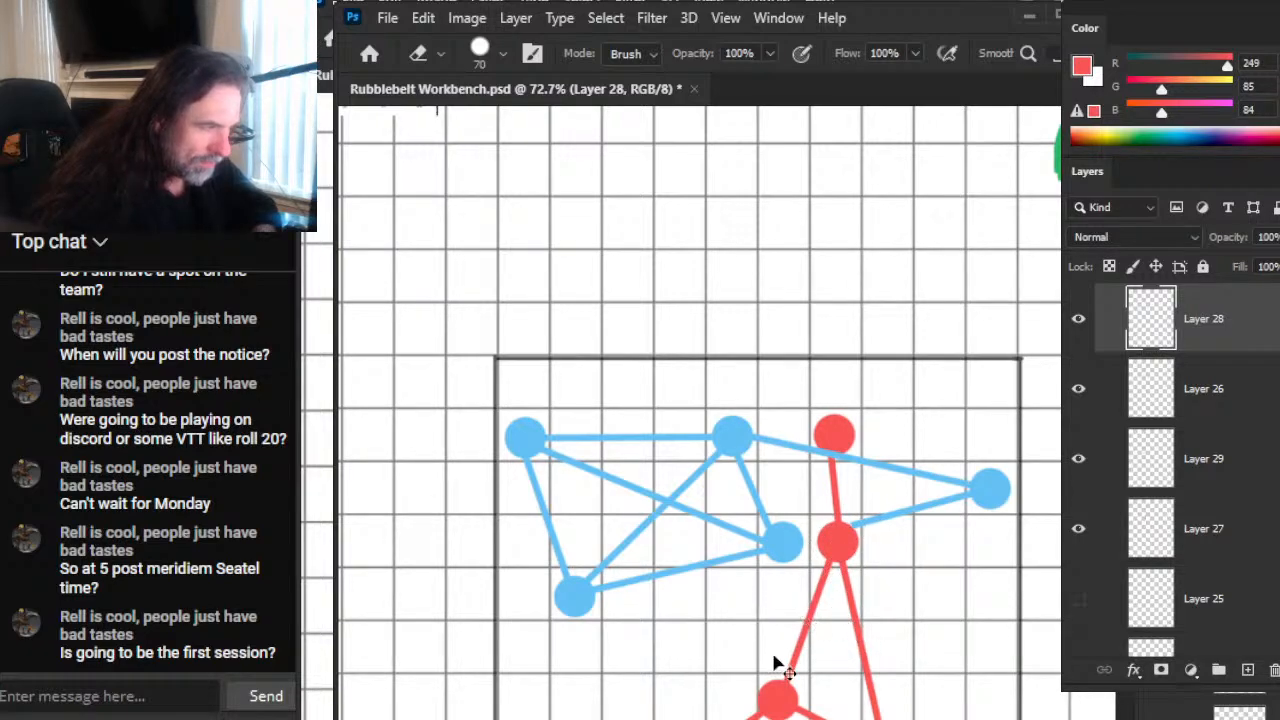
pyautogui.press('[')
pyautogui.press('[')
pyautogui.press('[')
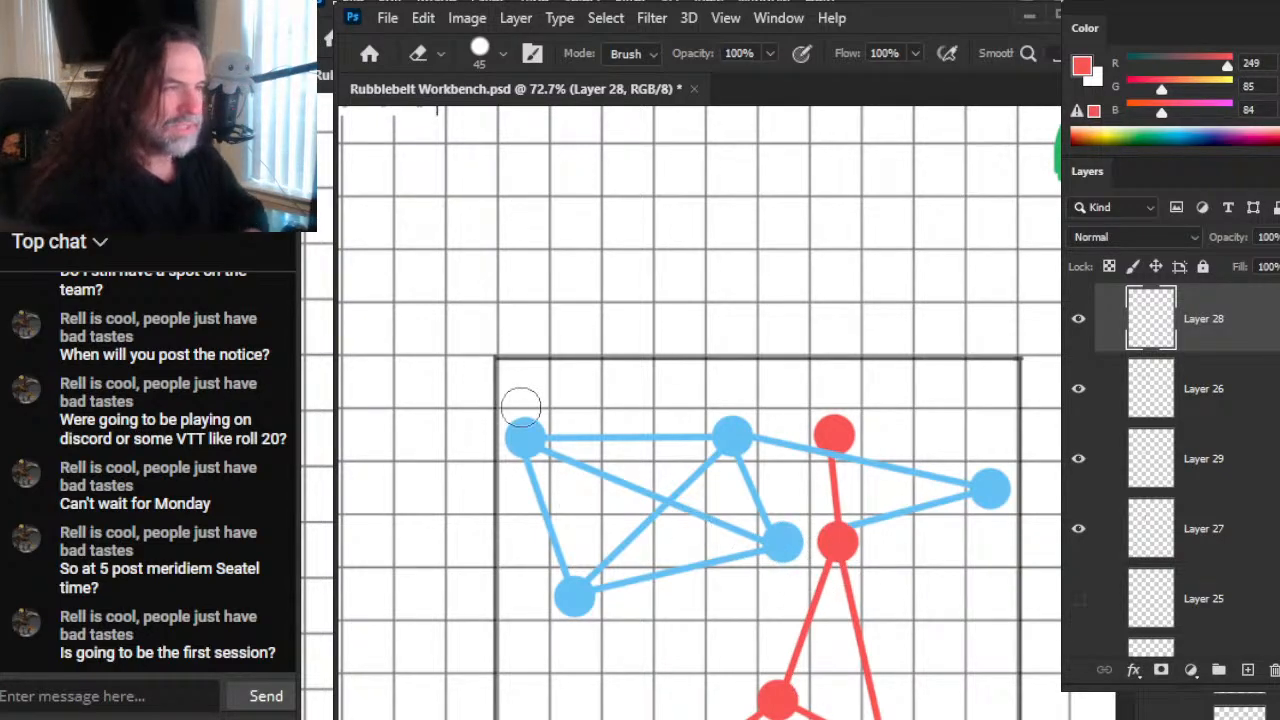
# Step: Draw a long, thin red triangle below the square frame, one grid square tall and about 15 squares long, with a 6 px brush
pyautogui.press('z')
pyautogui.moveTo(616, 324)
pyautogui.mouseDown()
pyautogui.moveTo(591, 326)
pyautogui.moveTo(569, 365)
pyautogui.mouseUp()
pyautogui.press('space')
pyautogui.moveTo(857, 651)
pyautogui.mouseDown()
pyautogui.moveTo(631, 512)
pyautogui.moveTo(670, 503)
pyautogui.mouseUp()
pyautogui.press('b')
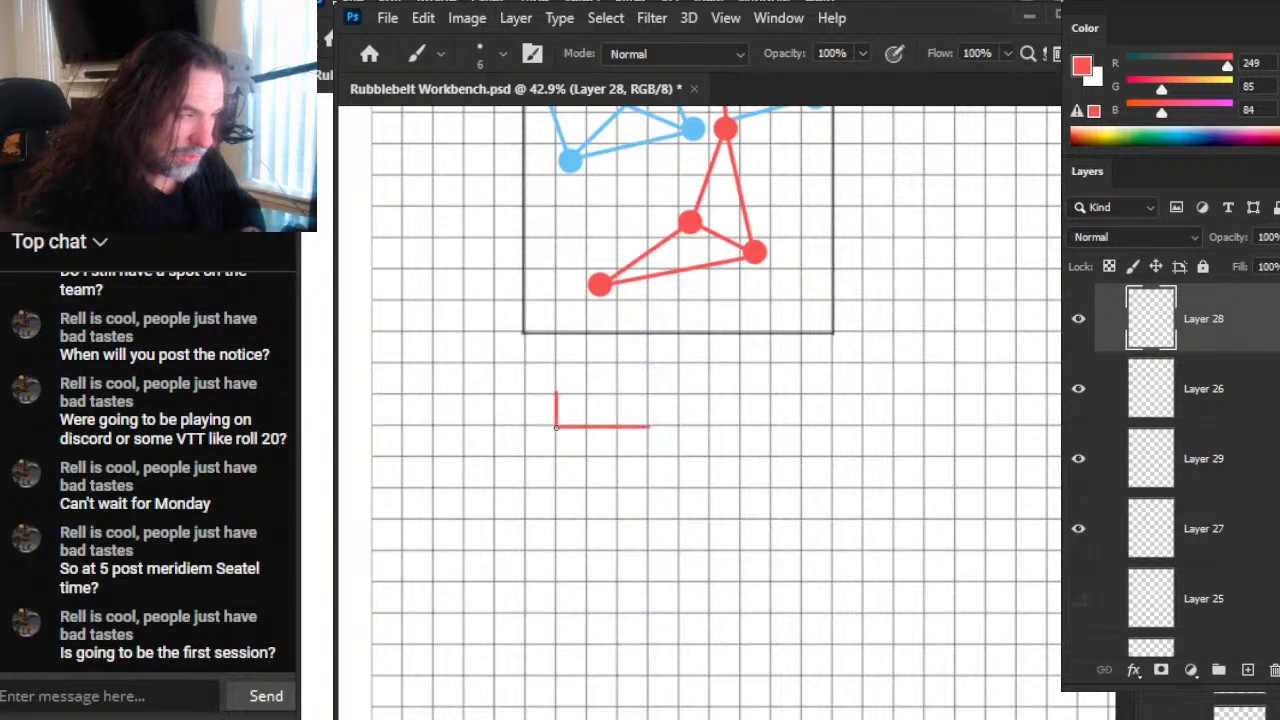
pyautogui.moveTo(788, 427); pyautogui.dragTo(904, 427)
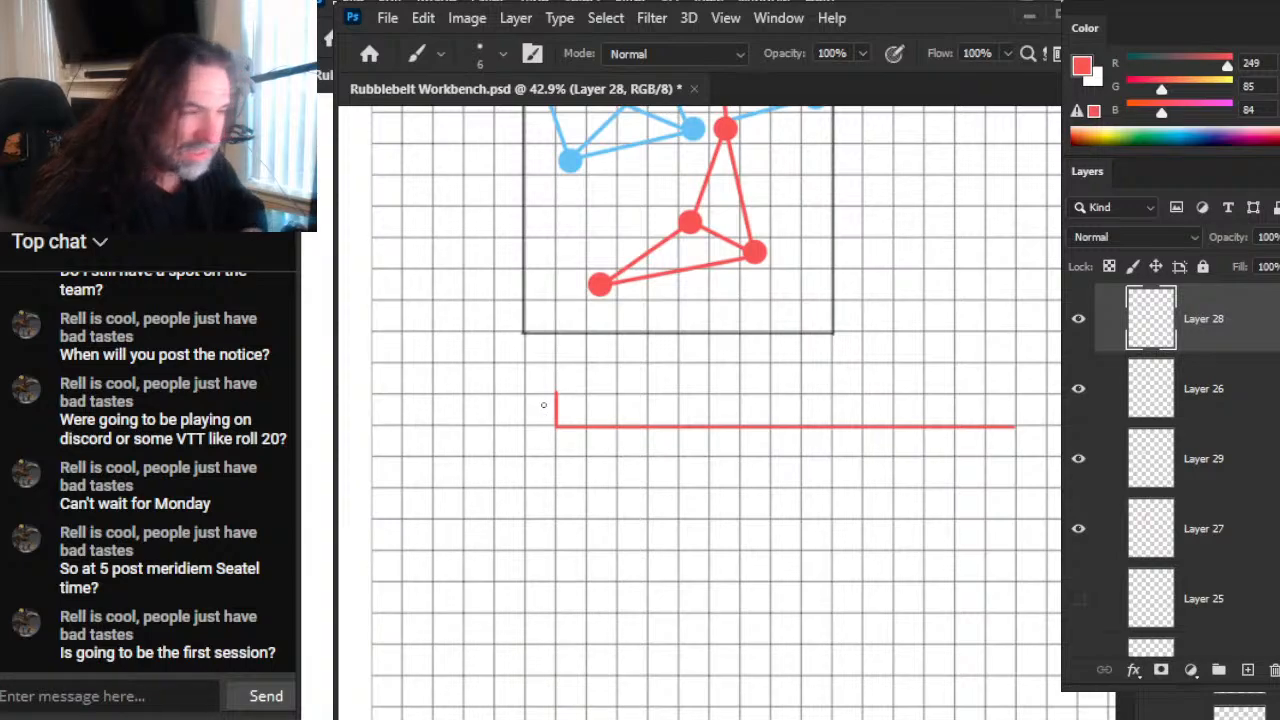
pyautogui.keyDown('shift'); pyautogui.click(559, 396); pyautogui.keyUp('shift')
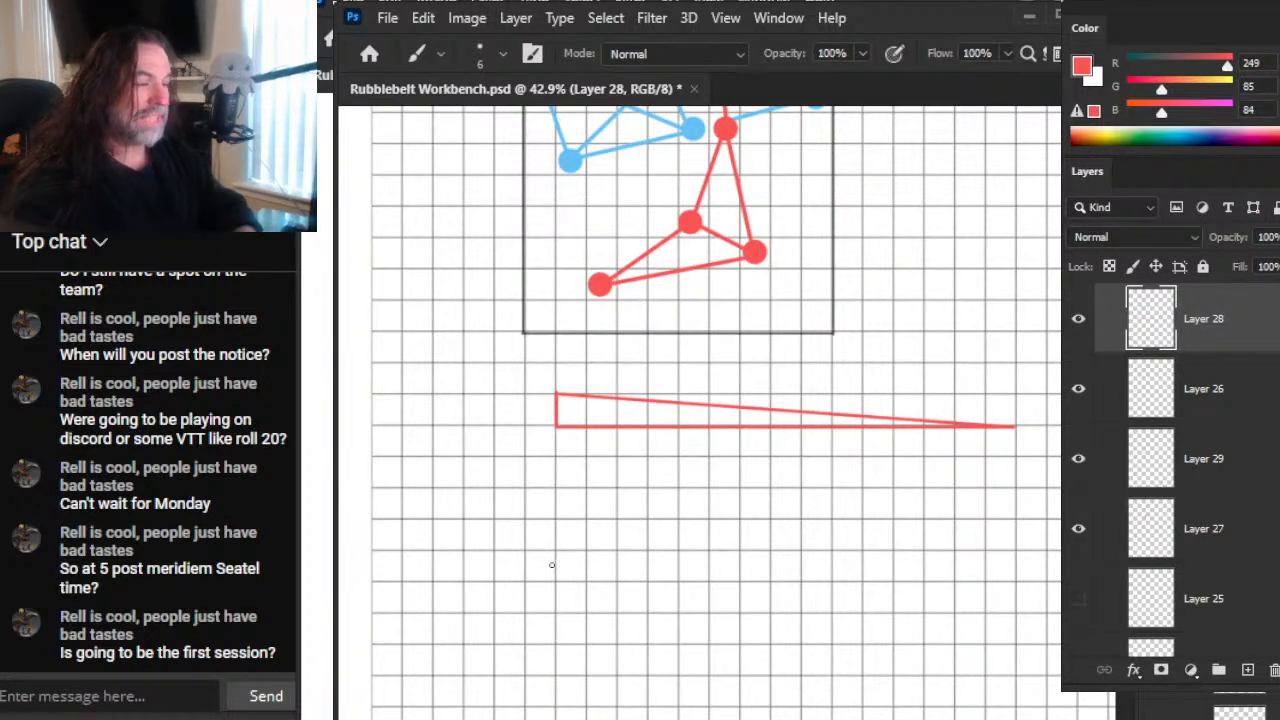
# Step: Replace the triangle's short vertical side with a rough circle at the slope's upper end, and extend the baseline about two squares left
pyautogui.moveTo(737, 334); pyautogui.dragTo(686, 449)
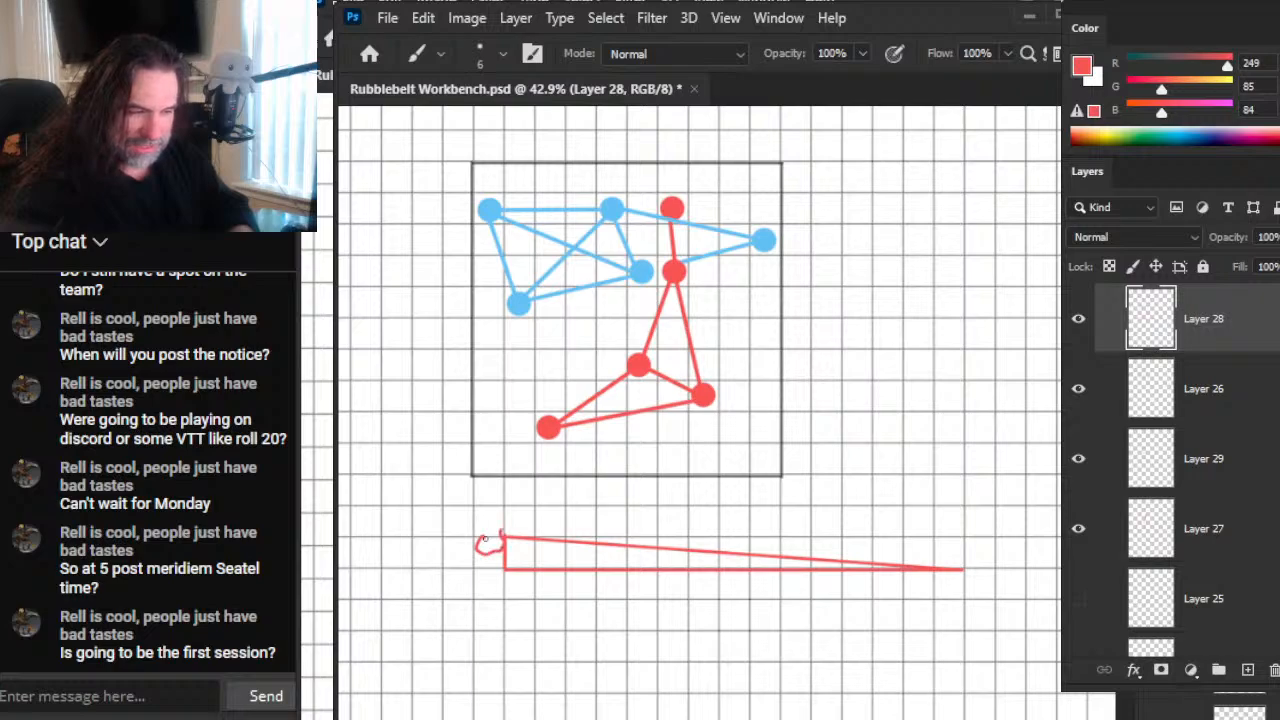
pyautogui.press('e')
pyautogui.moveTo(505, 562)
pyautogui.mouseDown()
pyautogui.moveTo(500, 576)
pyautogui.moveTo(450, 570)
pyautogui.moveTo(518, 569)
pyautogui.mouseUp()
pyautogui.press('b')
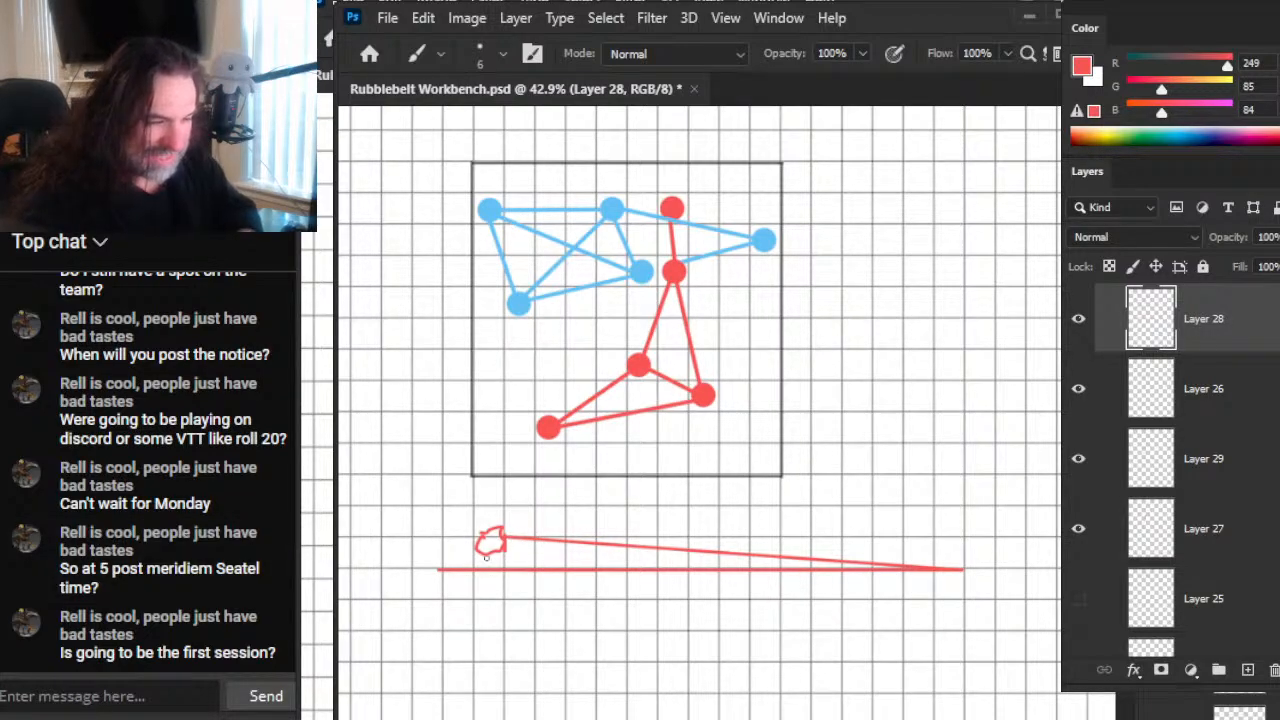
# Step: Erase the rough red circle and redraw it as a cleaner oval at the upper end of the sloping line
pyautogui.press('e')
pyautogui.moveTo(498, 536); pyautogui.dragTo(480, 534)
pyautogui.press('b')
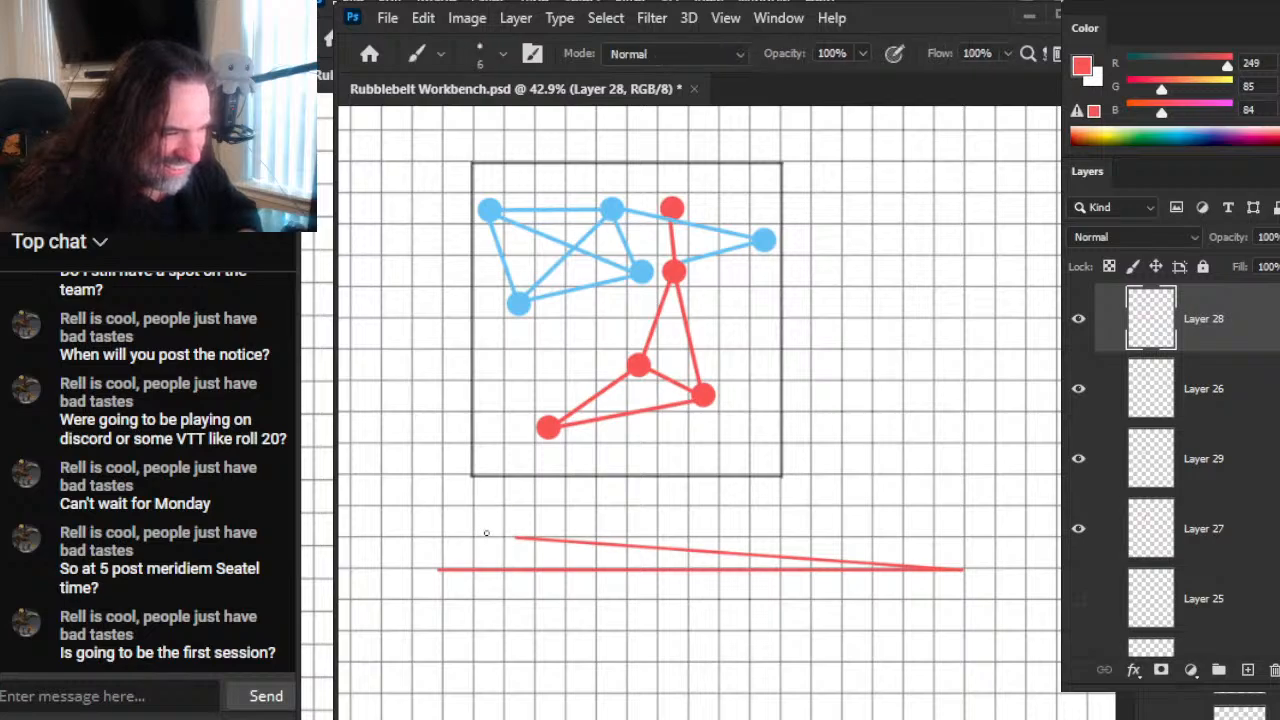
pyautogui.press('z')
pyautogui.moveTo(568, 555); pyautogui.dragTo(486, 600)
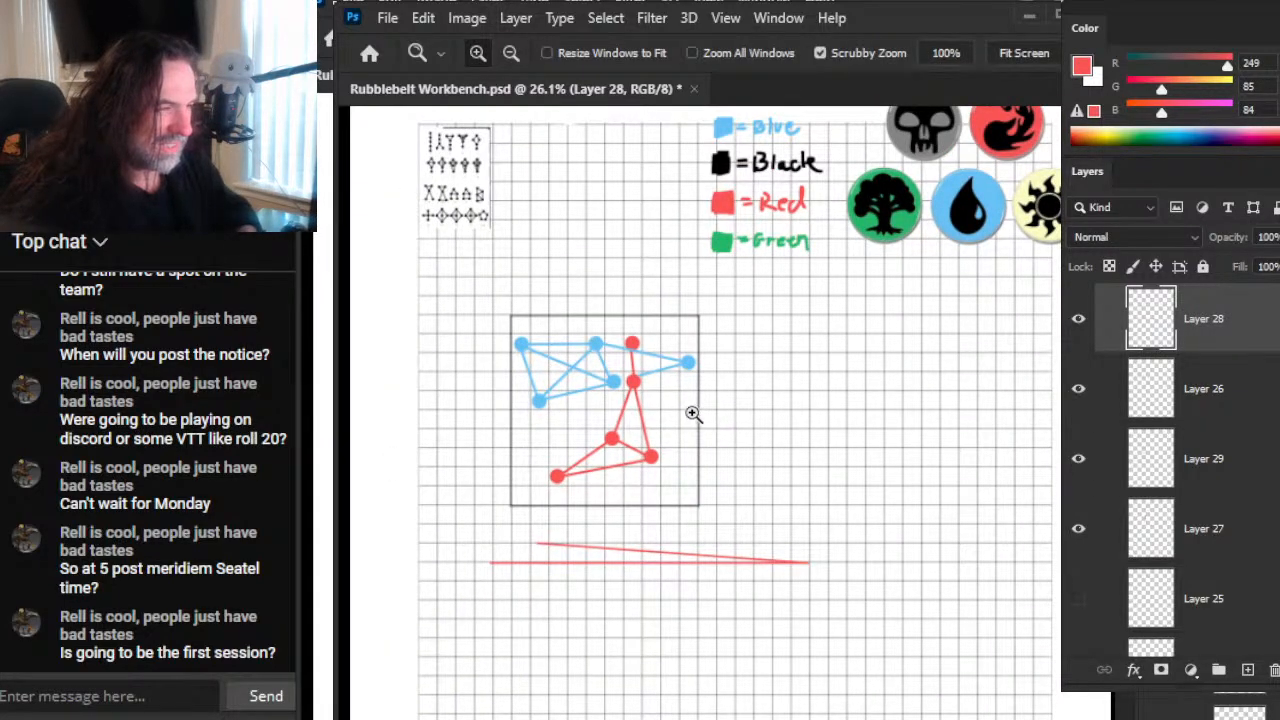
pyautogui.moveTo(500, 533)
pyautogui.mouseDown()
pyautogui.moveTo(590, 538)
pyautogui.moveTo(541, 573)
pyautogui.moveTo(562, 567)
pyautogui.mouseUp()
pyautogui.press('b')
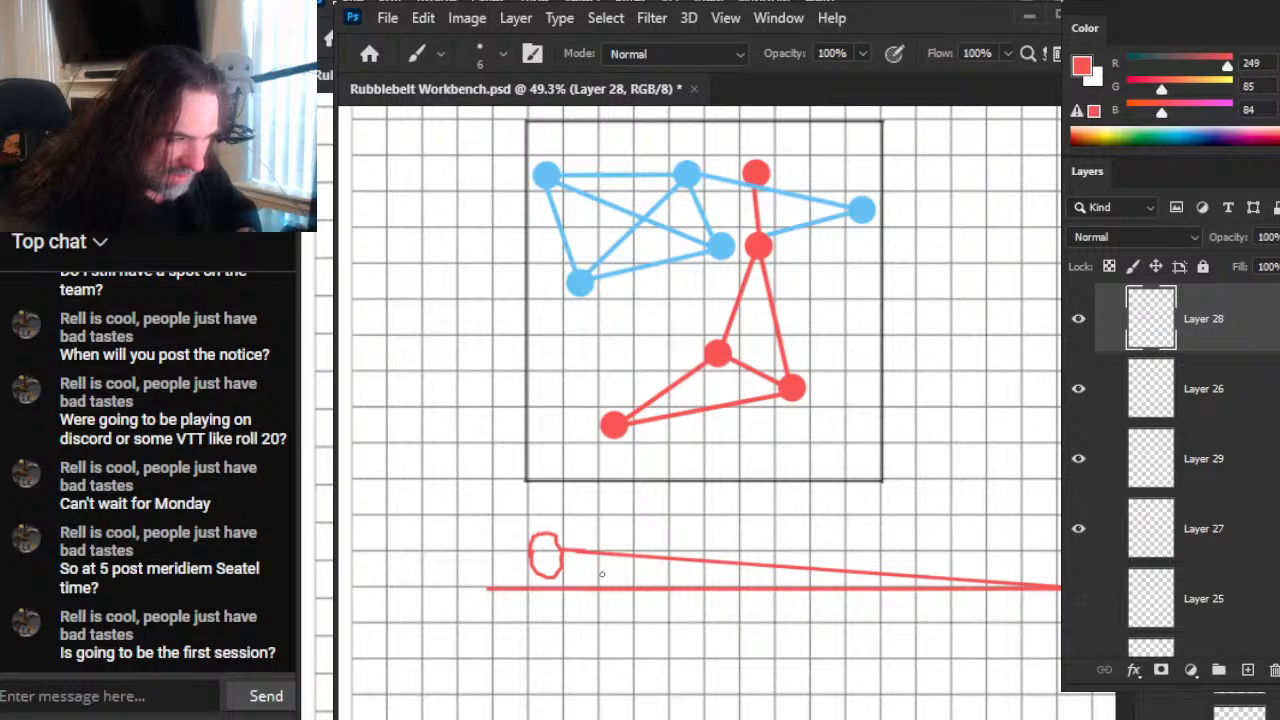
# Step: Erase the baseline's long right part and cut a gap in the middle of the sloping red line
pyautogui.moveTo(663, 623)
pyautogui.mouseDown()
pyautogui.moveTo(600, 566)
pyautogui.moveTo(645, 540)
pyautogui.moveTo(578, 543)
pyautogui.moveTo(930, 553)
pyautogui.mouseUp()
pyautogui.press('e')
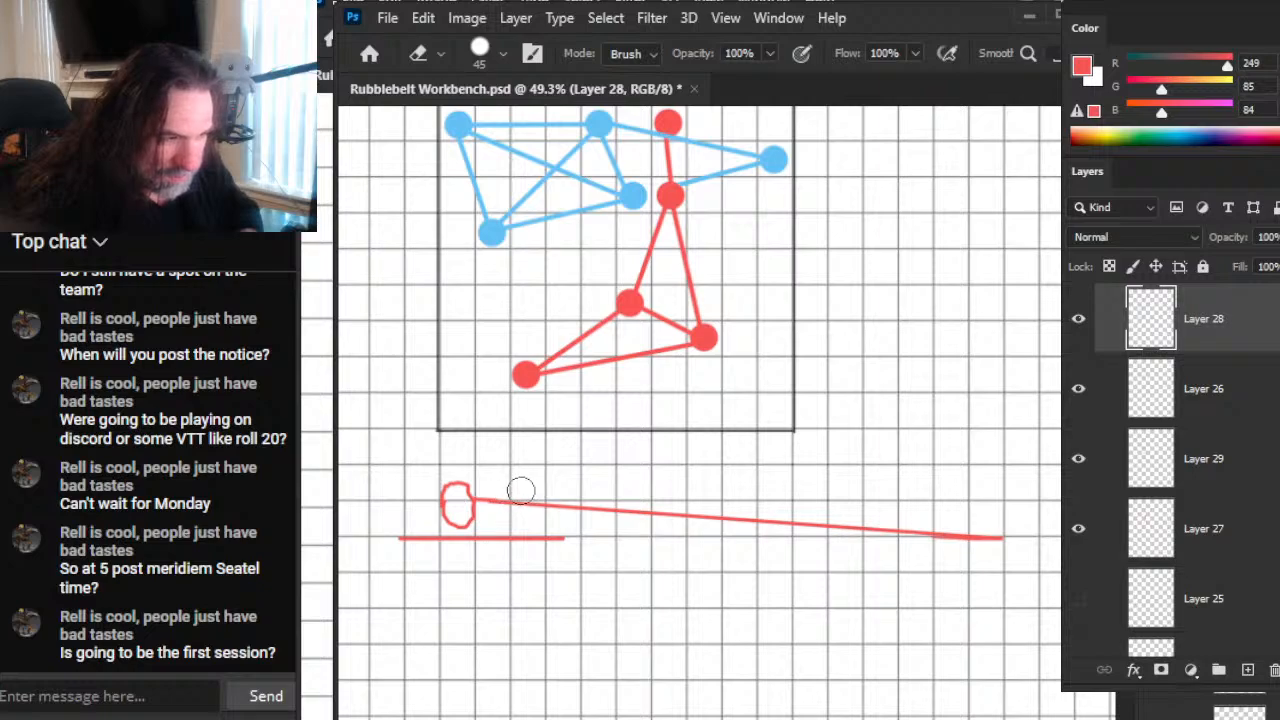
pyautogui.press('b')
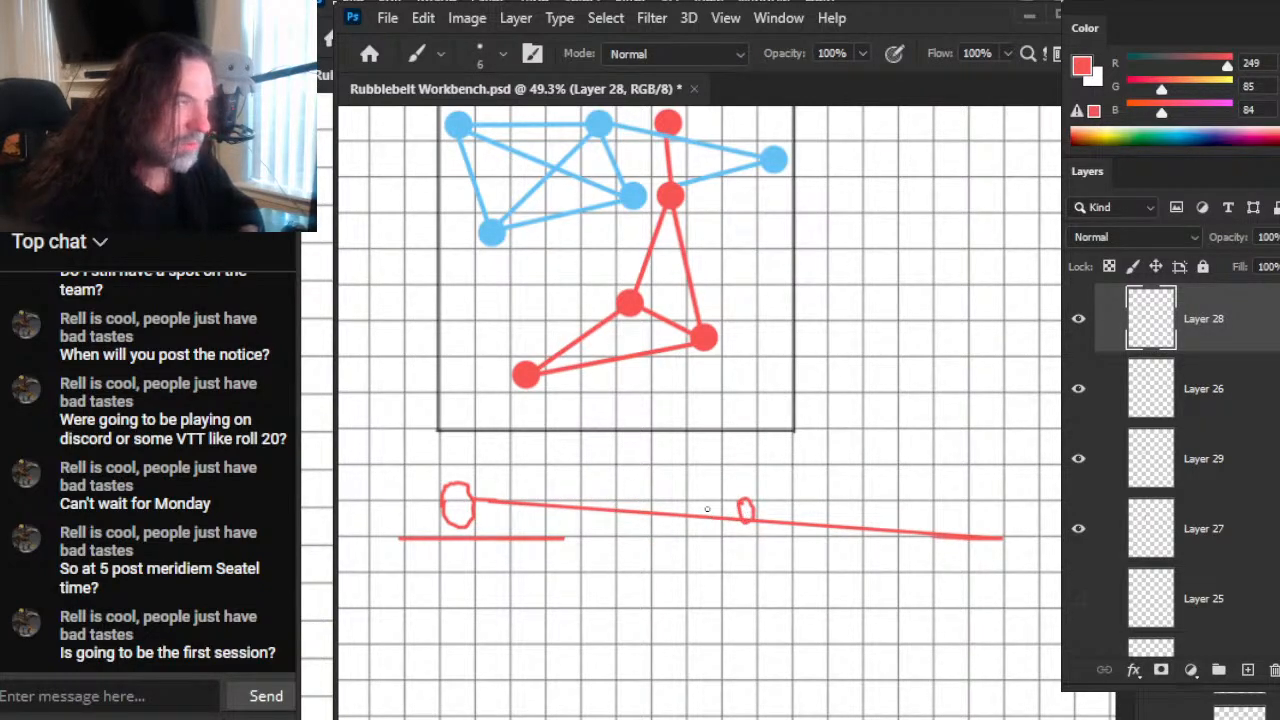
pyautogui.press('e')
pyautogui.moveTo(743, 511)
pyautogui.mouseDown()
pyautogui.moveTo(749, 520)
pyautogui.moveTo(705, 516)
pyautogui.mouseUp()
# Step: Select the left piece of the sloping line and rotate it 24.68 degrees downward, keeping its upper end at the oval
pyautogui.press('l')
pyautogui.moveTo(492, 492); pyautogui.dragTo(496, 497)
pyautogui.hotkey('ctrl', 't')
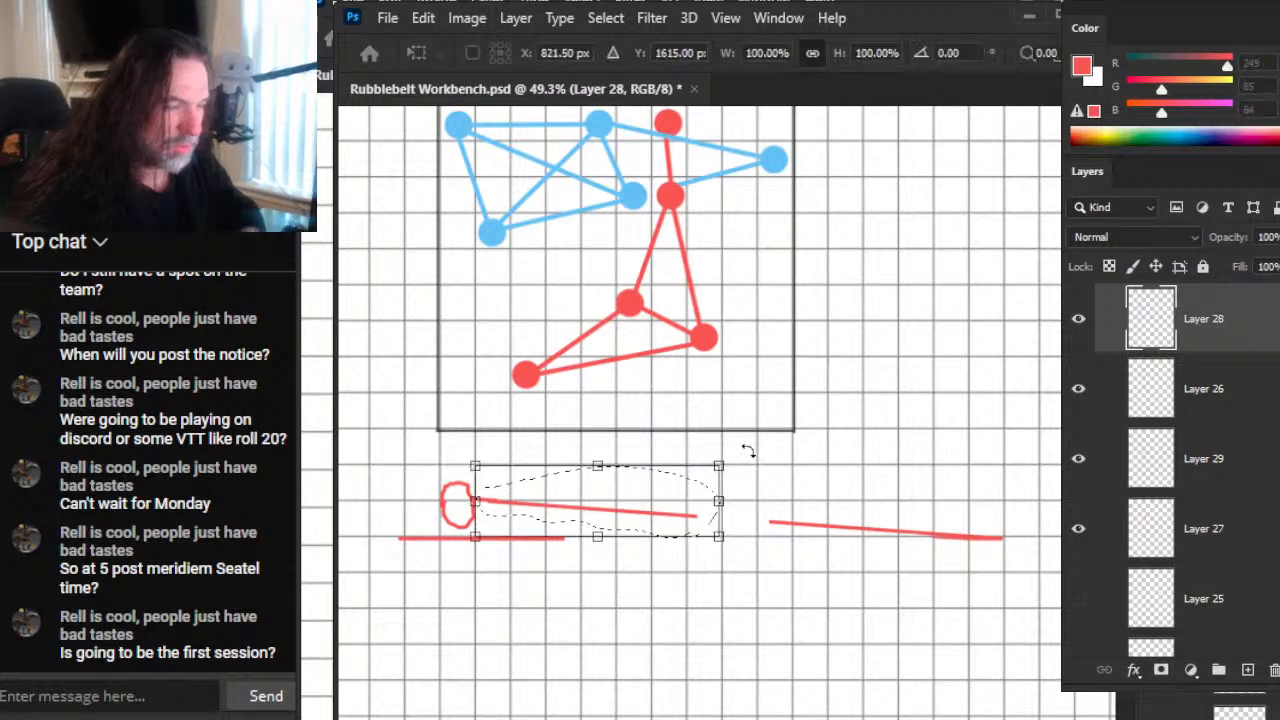
pyautogui.moveTo(828, 474); pyautogui.dragTo(815, 547)
pyautogui.moveTo(633, 510); pyautogui.dragTo(621, 548)
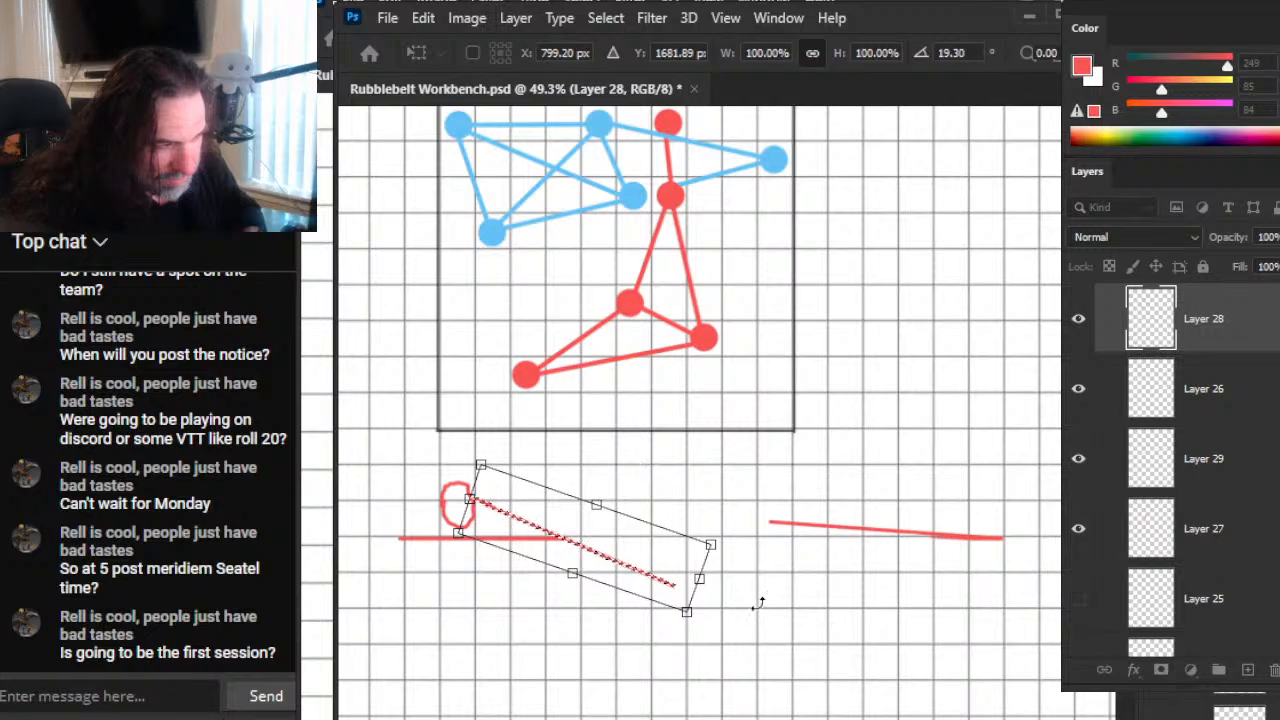
pyautogui.moveTo(780, 571); pyautogui.dragTo(733, 591)
pyautogui.moveTo(665, 549); pyautogui.dragTo(665, 561)
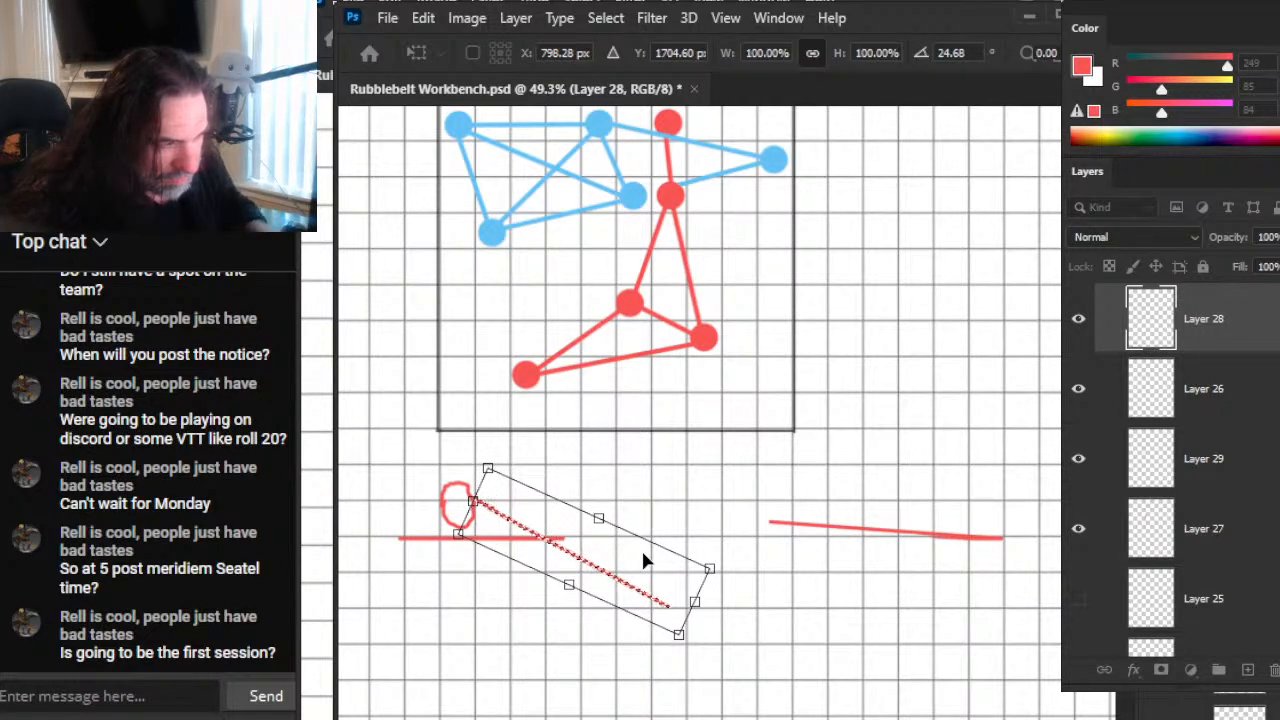
pyautogui.press('Return')
# Step: Erase the steep line's part below the baseline and redraw its lower end so it meets the slightly extended baseline
pyautogui.press('l')
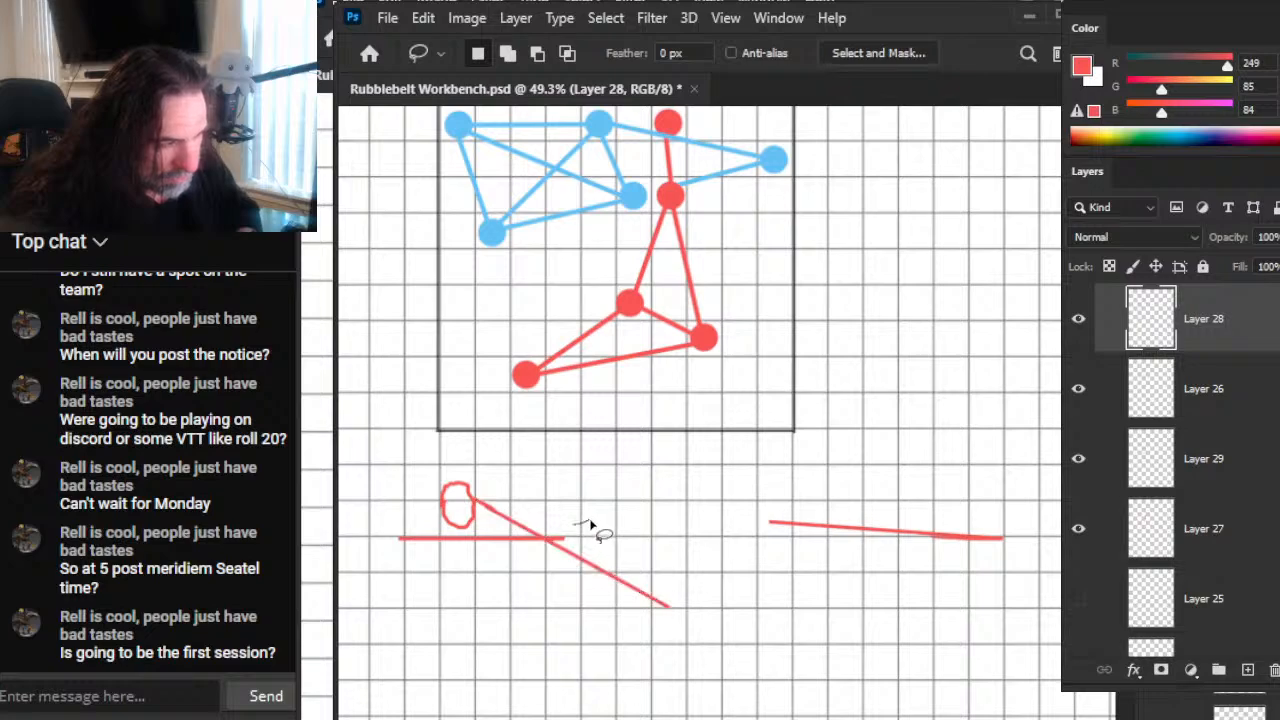
pyautogui.moveTo(590, 522); pyautogui.dragTo(616, 538)
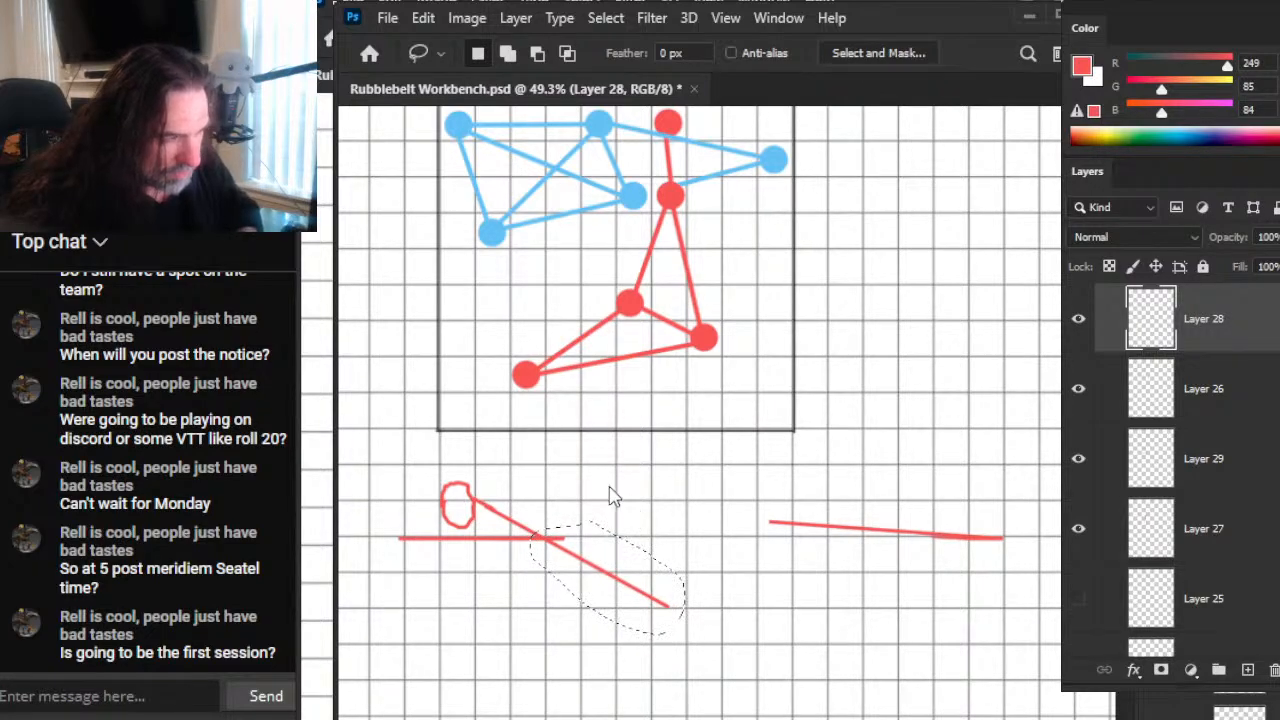
pyautogui.press('e')
pyautogui.hotkey('ctrl', 'd')
pyautogui.moveTo(553, 531); pyautogui.dragTo(666, 605)
pyautogui.moveTo(526, 518); pyautogui.dragTo(540, 540)
pyautogui.press('b')
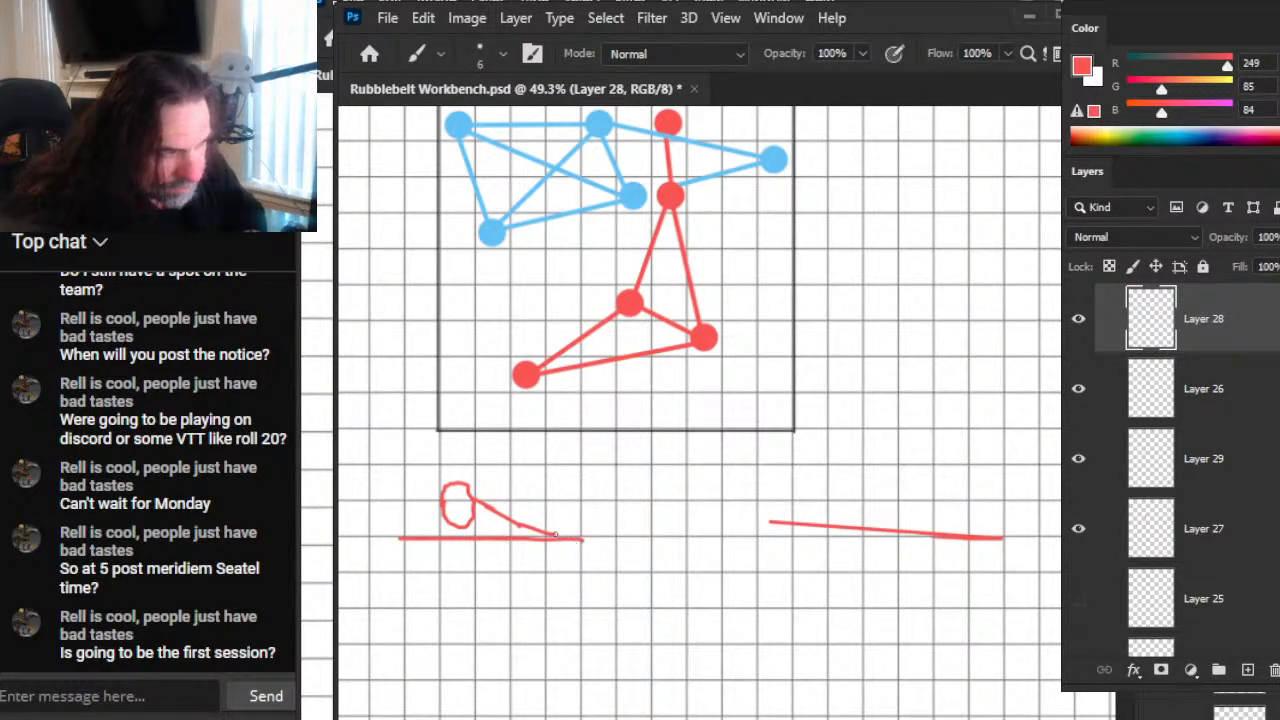
# Step: Erase the detached sloping red line beyond the oval figure's baseline and check the node network with Layer 28 hidden
pyautogui.press('e')
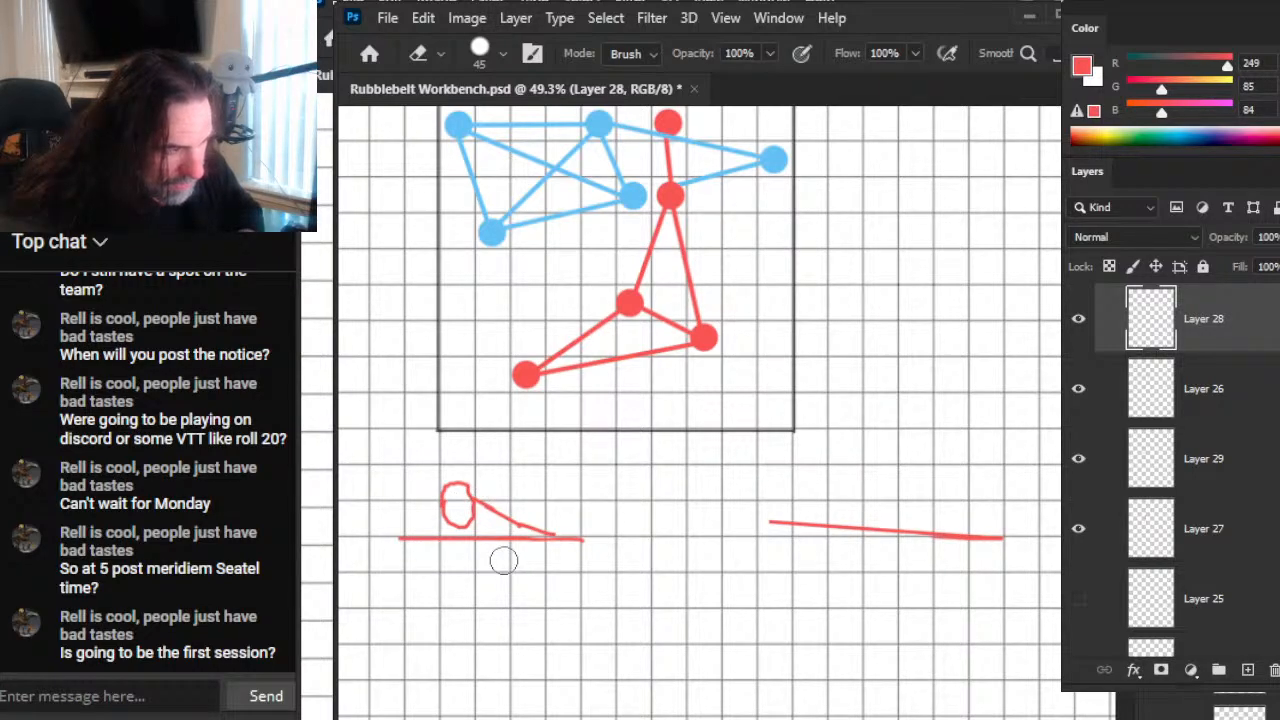
pyautogui.moveTo(784, 529); pyautogui.dragTo(1005, 538)
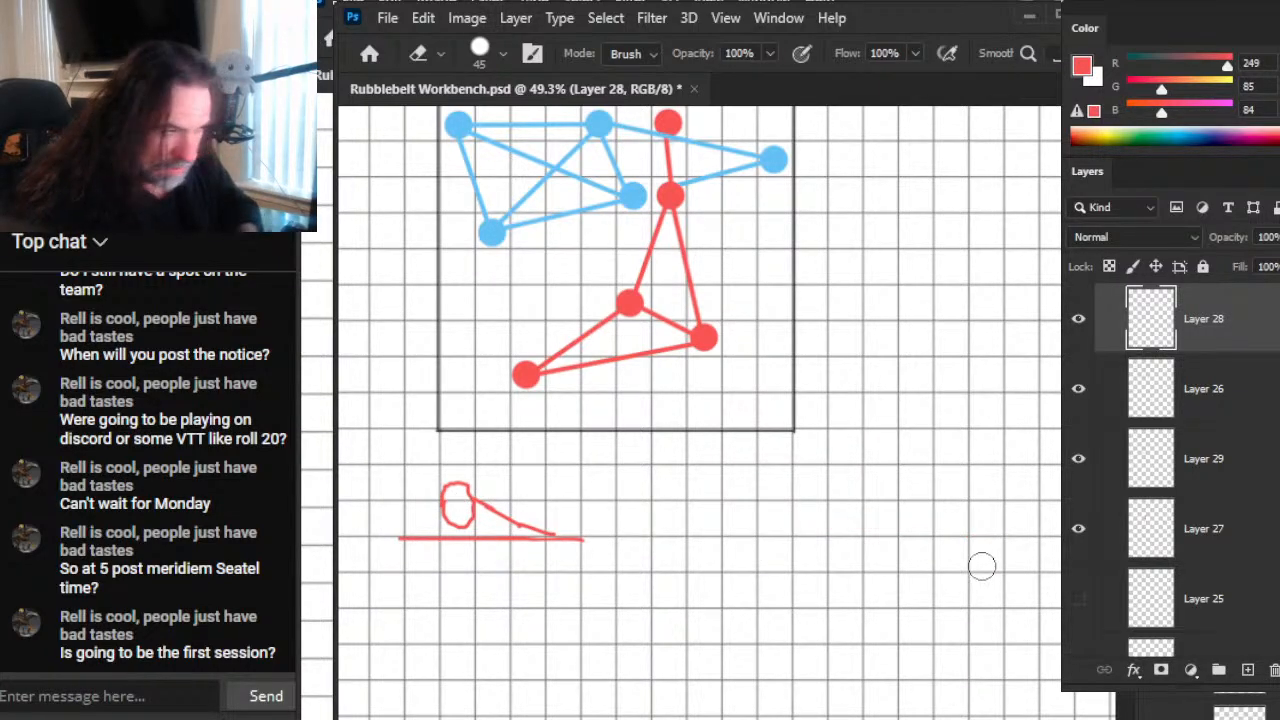
pyautogui.press('b')
pyautogui.moveTo(647, 429); pyautogui.dragTo(602, 675)
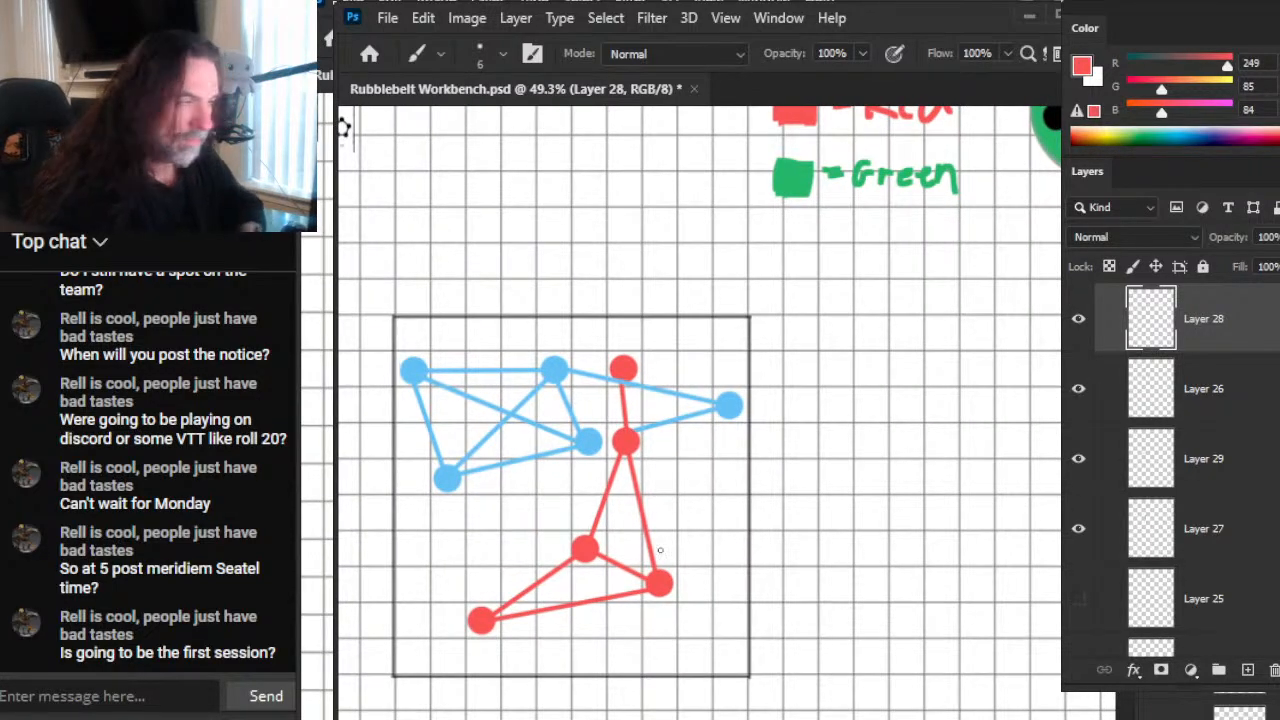
pyautogui.click(1079, 320)
pyautogui.moveTo(639, 582); pyautogui.dragTo(694, 504)
pyautogui.click(1079, 320)
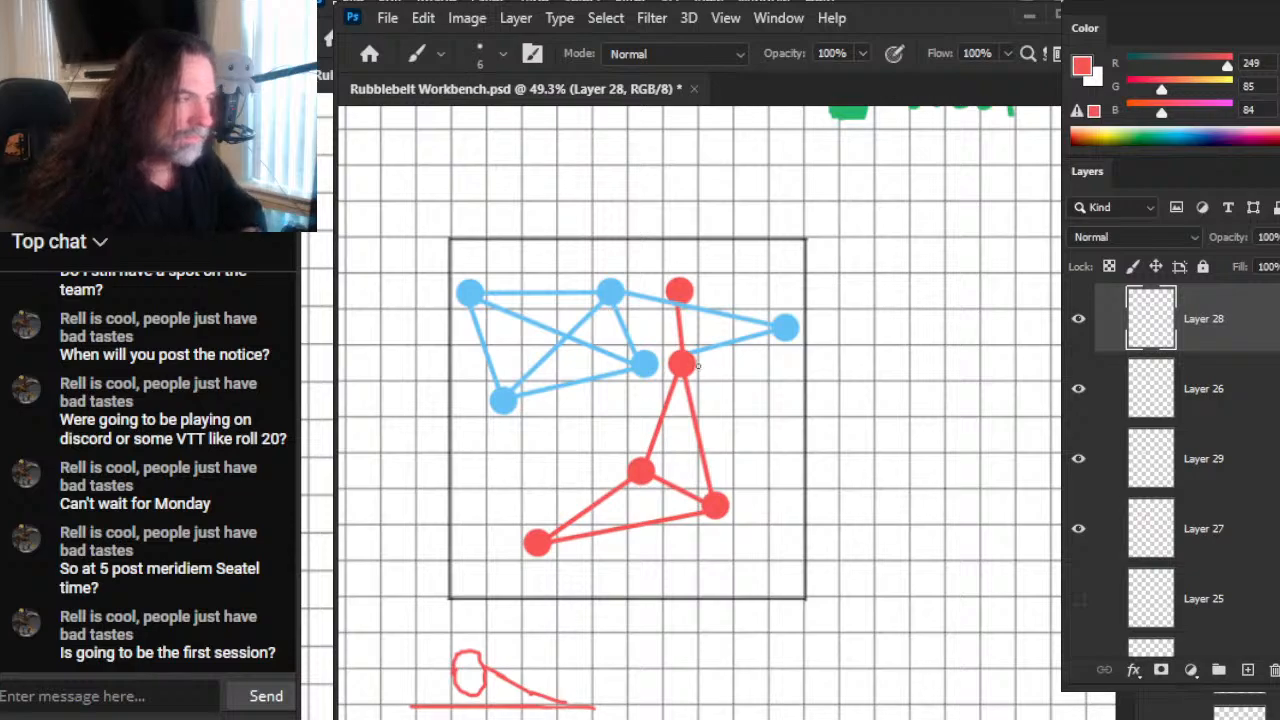
# Step: Erase the middle parts of the two blue lines leading to the far right node, reducing the eraser size to 35
pyautogui.press('e')
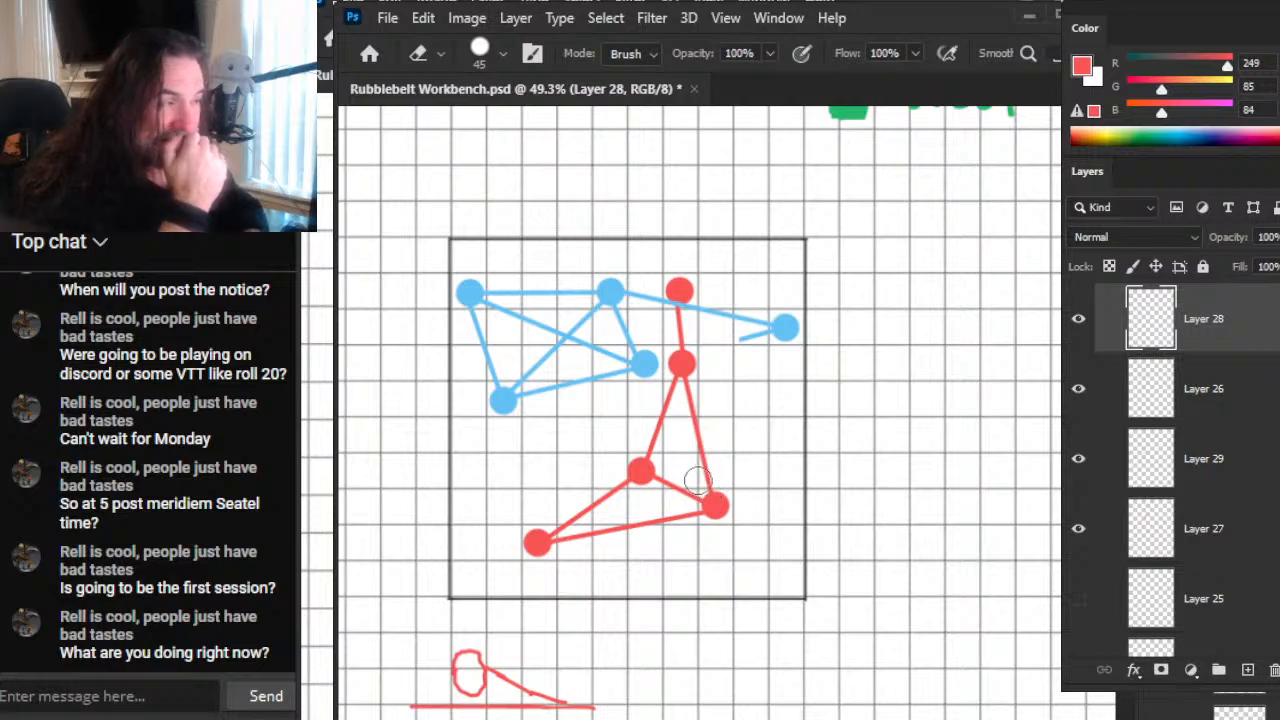
pyautogui.hotkey('ctrl', 'space')
pyautogui.moveTo(708, 327)
pyautogui.mouseDown()
pyautogui.moveTo(769, 339)
pyautogui.moveTo(812, 318)
pyautogui.mouseUp()
pyautogui.press('[')
pyautogui.press('[')
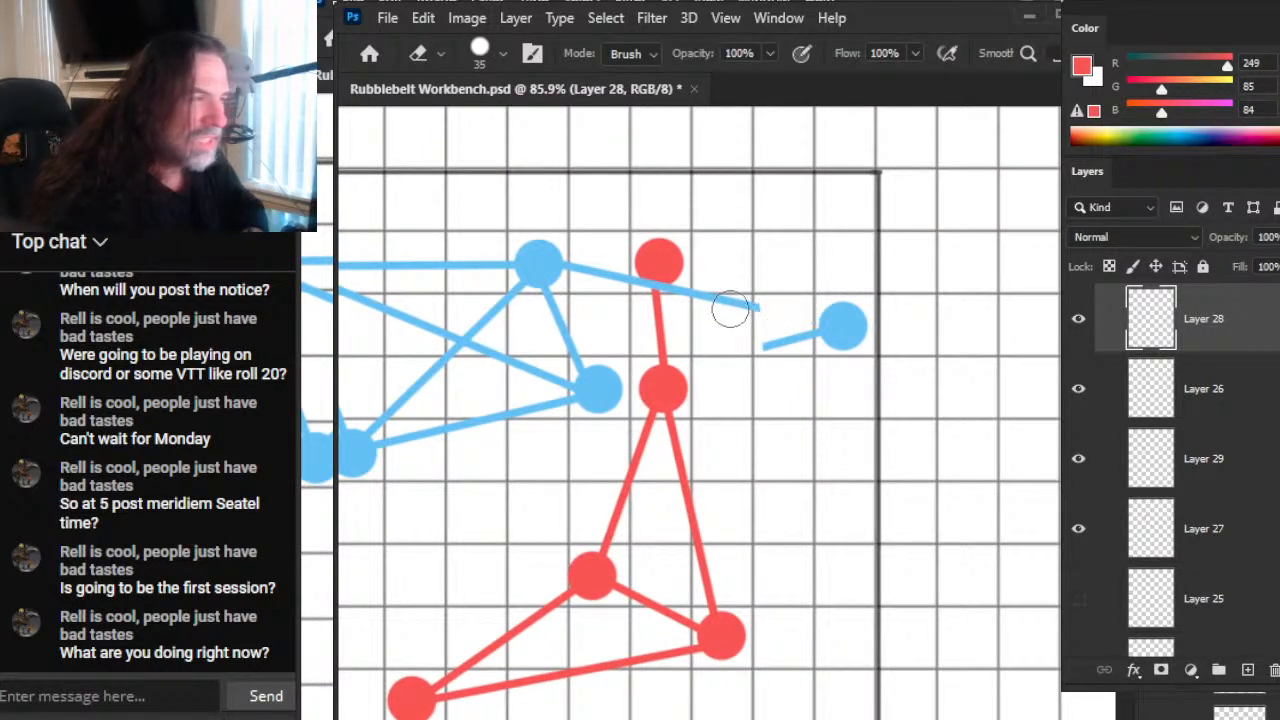
pyautogui.press('b')
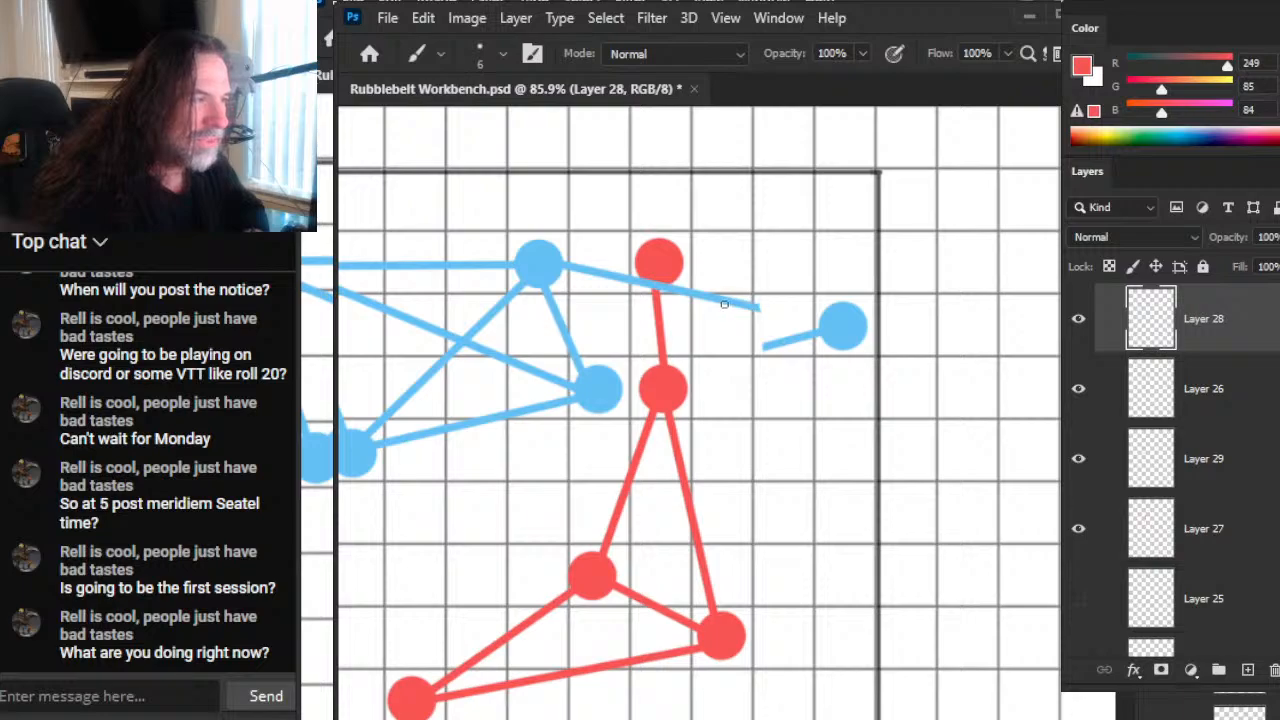
pyautogui.press('e')
pyautogui.click(755, 291)
# Step: Place a small blue dot with a 15 px brush in the gap beside the far right blue node
pyautogui.press('b')
pyautogui.press(']')
pyautogui.press(']')
pyautogui.press(']')
pyautogui.press('[')
pyautogui.click(727, 306)
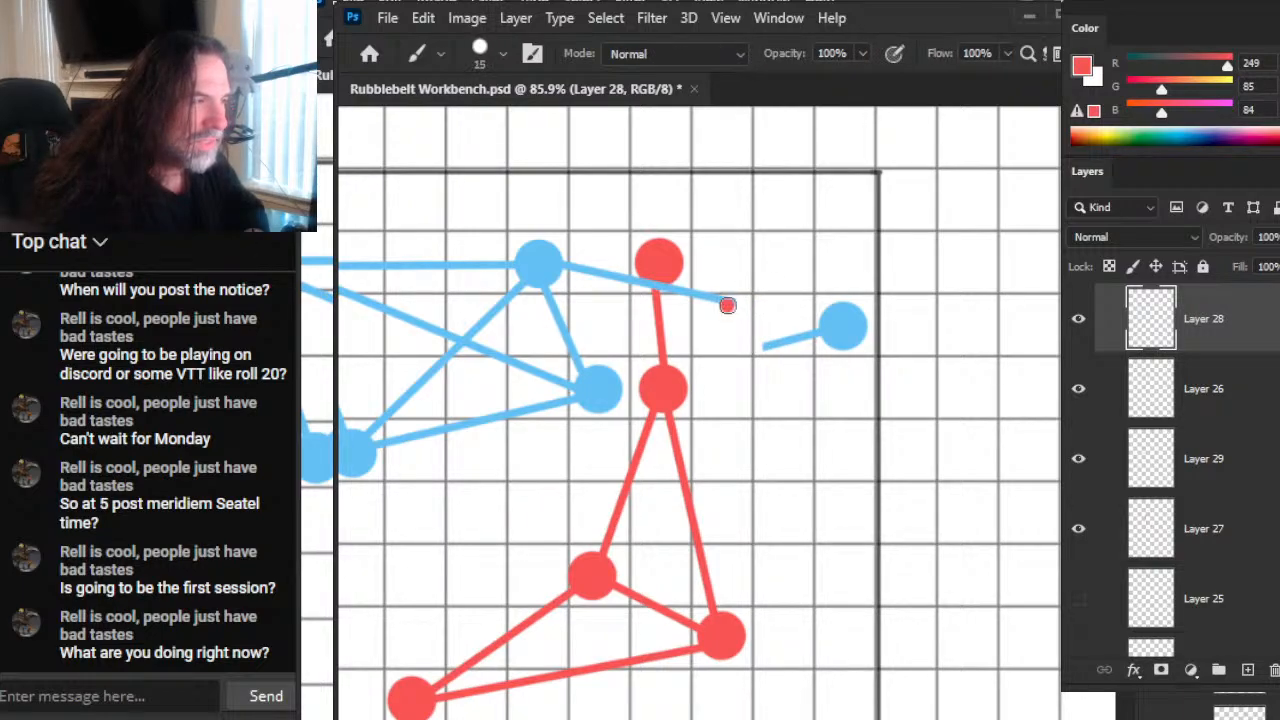
pyautogui.hotkey('ctrl', 'z')
pyautogui.press('x')
pyautogui.keyDown('alt'); pyautogui.click(846, 316); pyautogui.keyUp('alt')
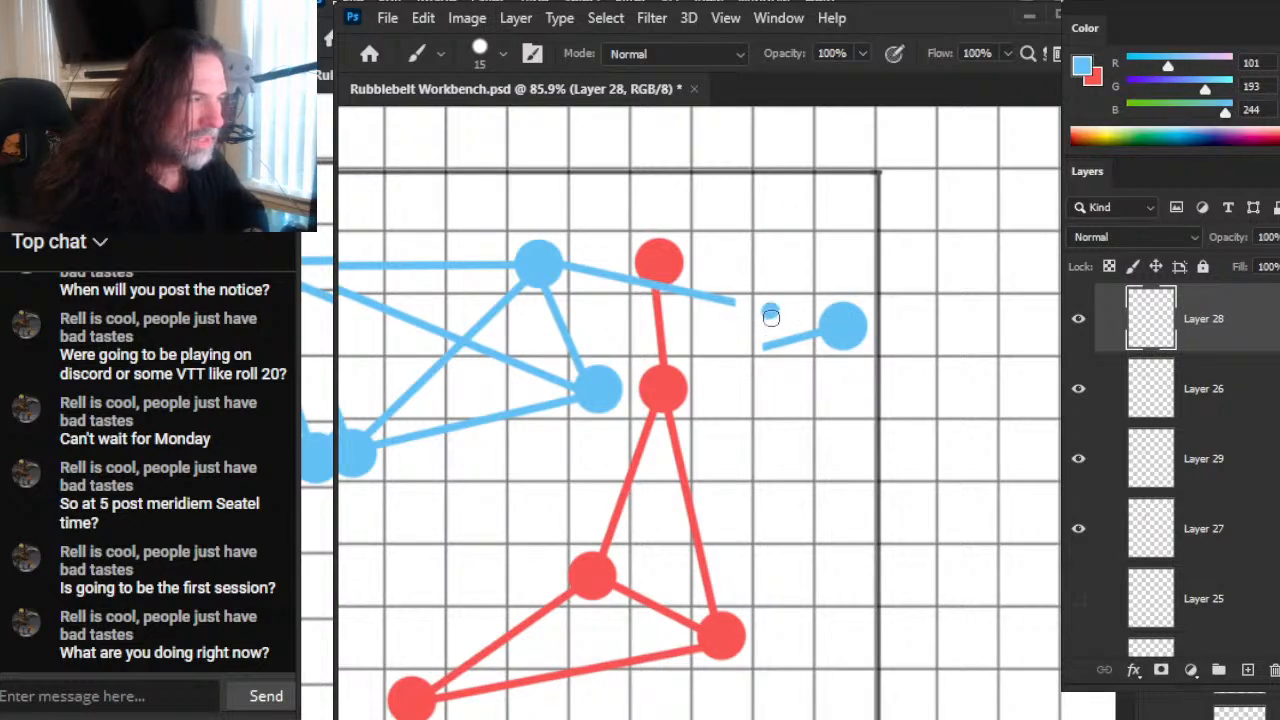
# Step: Erase the rest of the blue line leaving the upper middle blue node and place a small blue dot before the top red node
pyautogui.press('e')
pyautogui.moveTo(743, 294)
pyautogui.mouseDown()
pyautogui.moveTo(675, 288)
pyautogui.moveTo(688, 288)
pyautogui.mouseUp()
pyautogui.click(609, 272)
pyautogui.press('b')
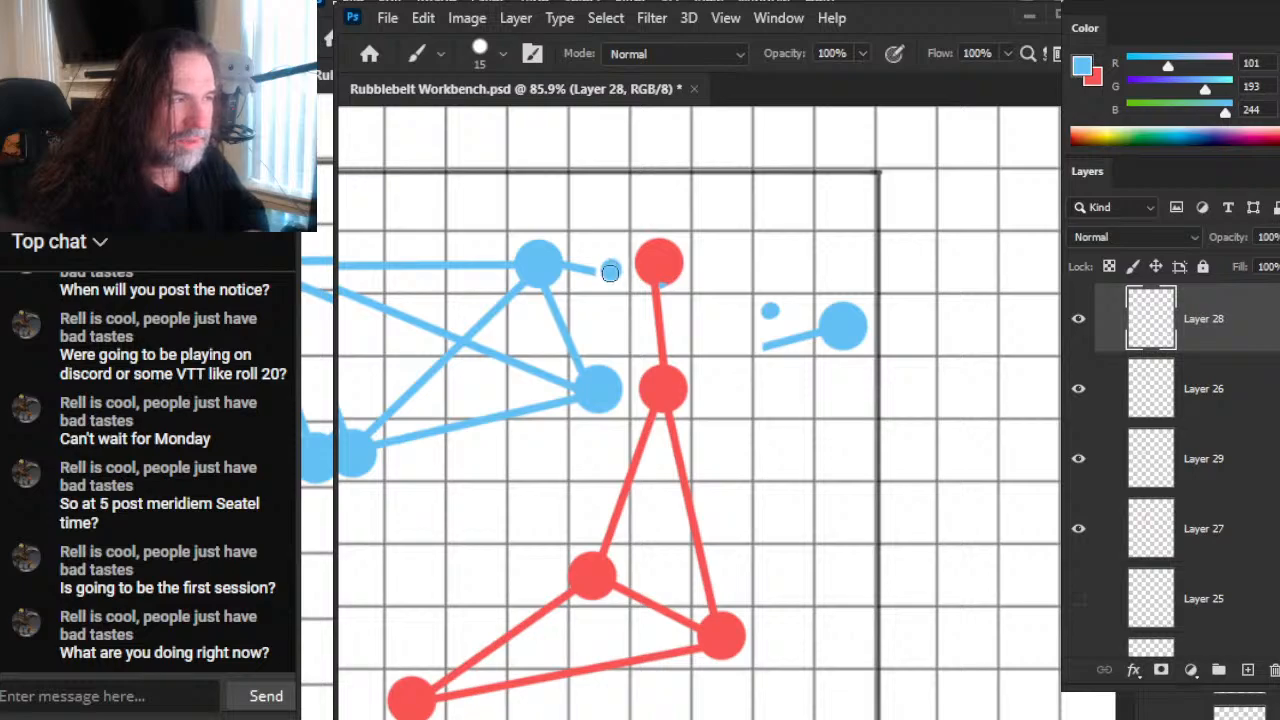
pyautogui.press('e')
pyautogui.moveTo(562, 266); pyautogui.dragTo(603, 260)
pyautogui.press('b')
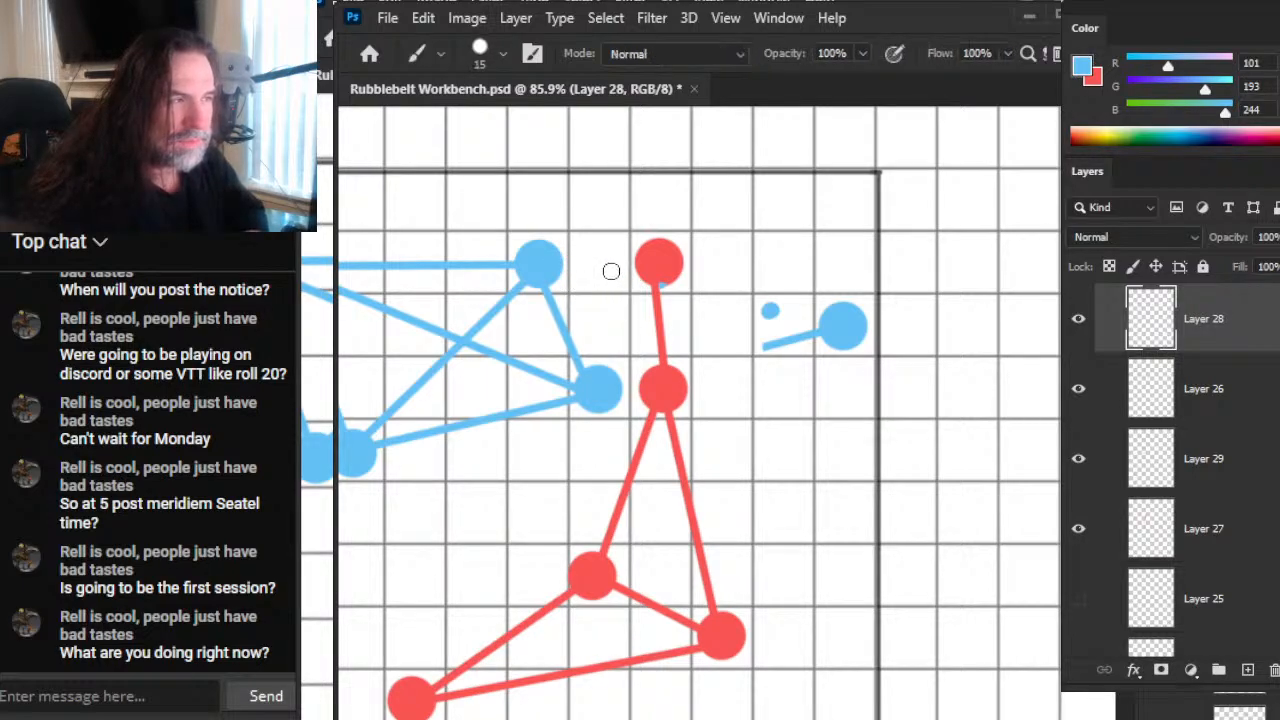
pyautogui.click(607, 270)
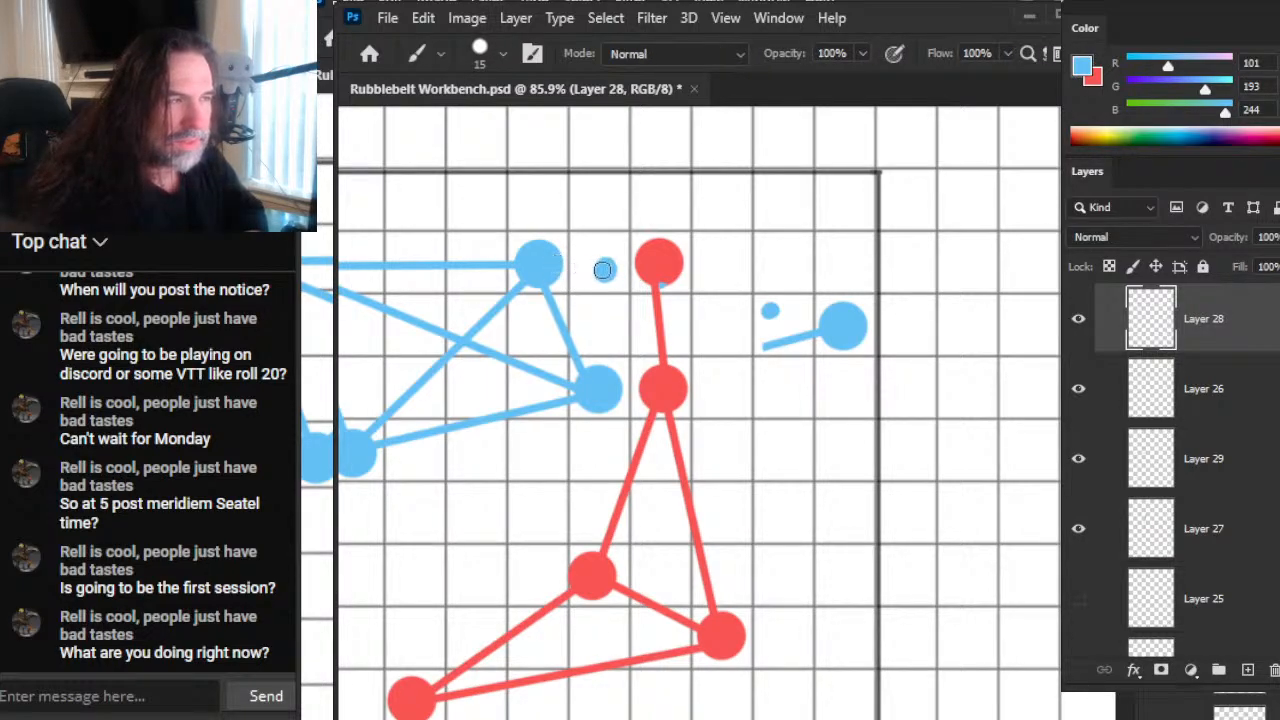
# Step: Set the brush size to 7 and draw short blue segments from the upper middle node to its small dot and through the other dot
pyautogui.press('[')
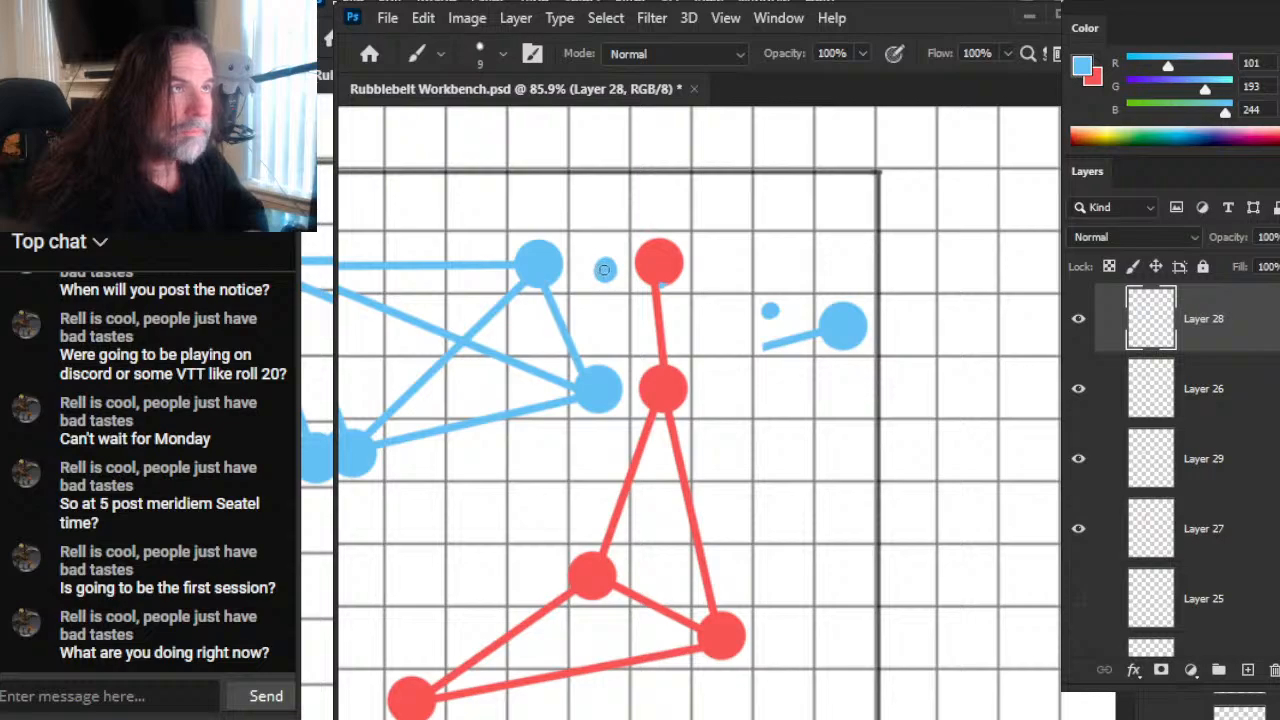
pyautogui.press('[')
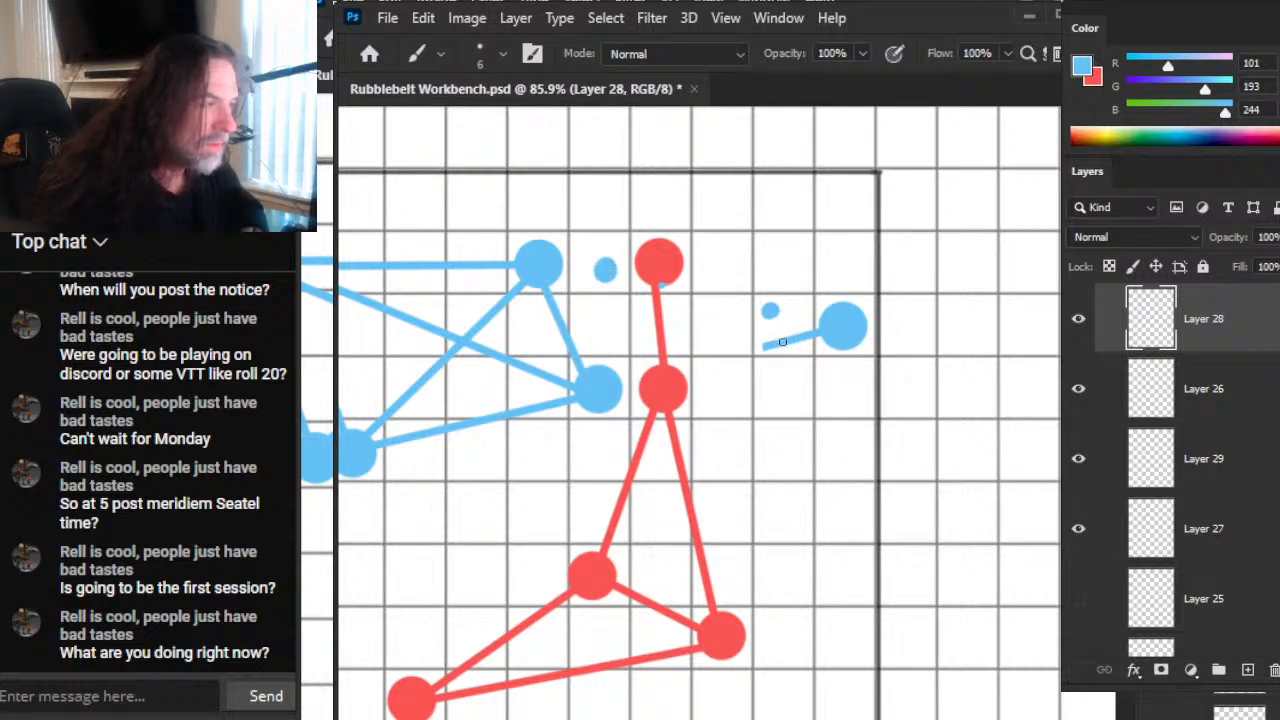
pyautogui.press('[')
pyautogui.moveTo(757, 371)
pyautogui.mouseDown()
pyautogui.moveTo(806, 350)
pyautogui.moveTo(824, 358)
pyautogui.mouseUp()
pyautogui.hotkey('ctrl', 'z')
pyautogui.press(']')
pyautogui.hotkey('ctrl', 'z')
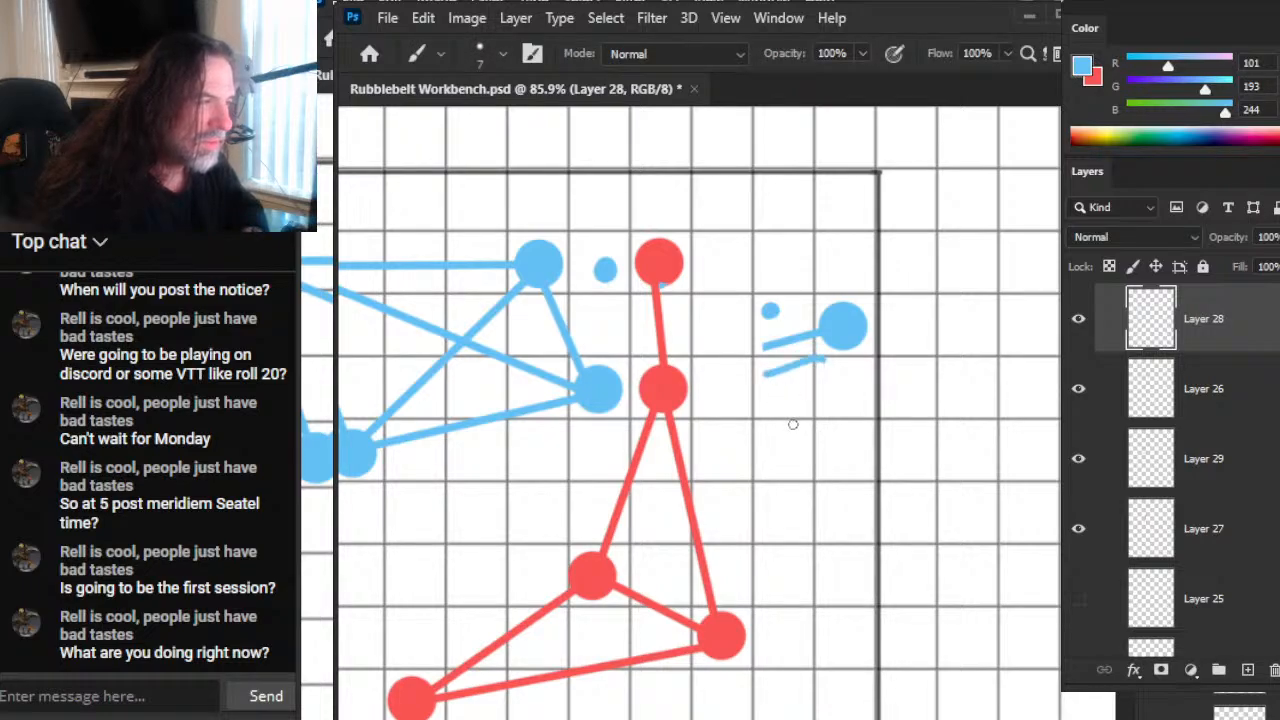
pyautogui.hotkey('ctrl', 'z')
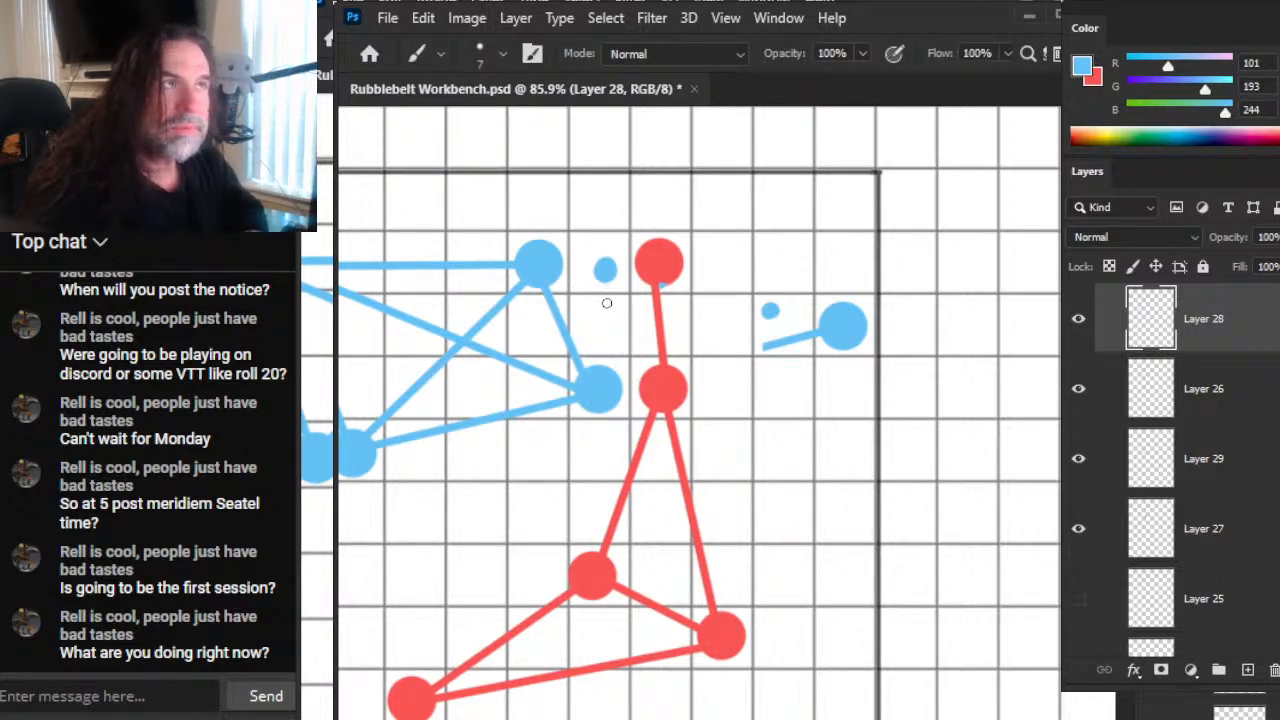
pyautogui.moveTo(542, 263); pyautogui.dragTo(600, 270)
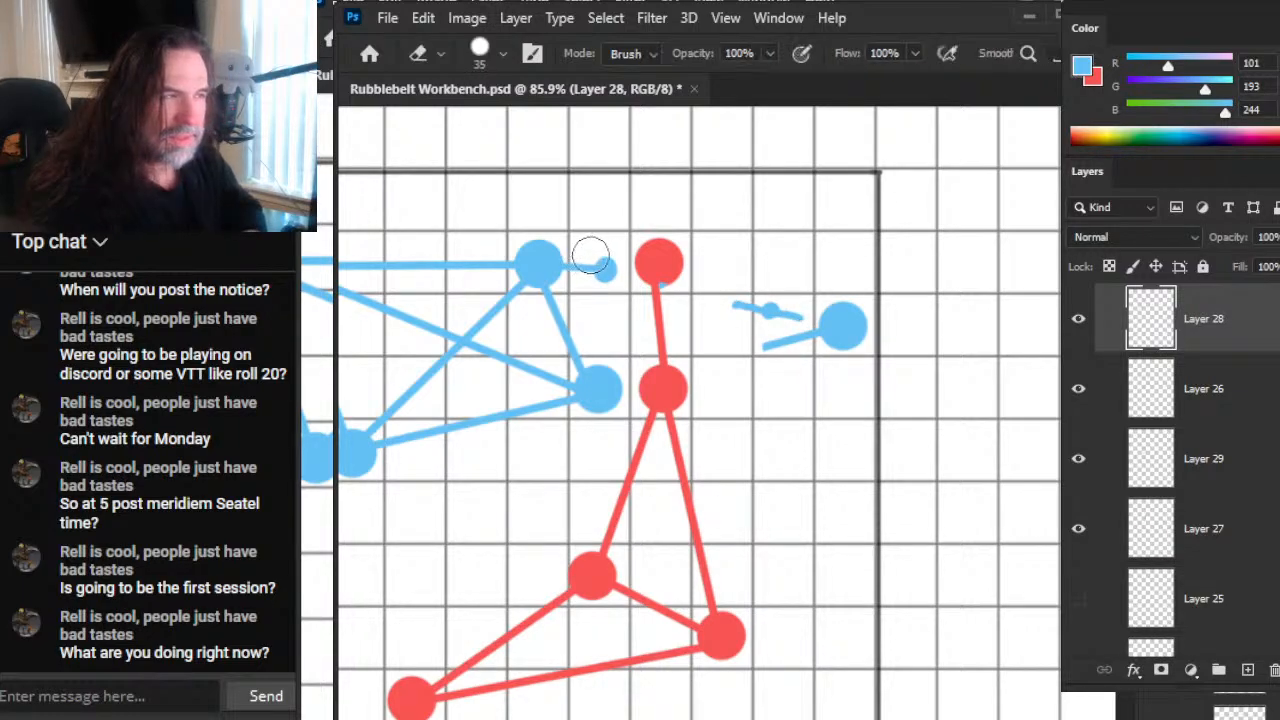
# Step: Lasso the short blue segment with the small dot beside the upper middle node and put it on its own layer
pyautogui.press('l')
pyautogui.moveTo(620, 243); pyautogui.dragTo(628, 252)
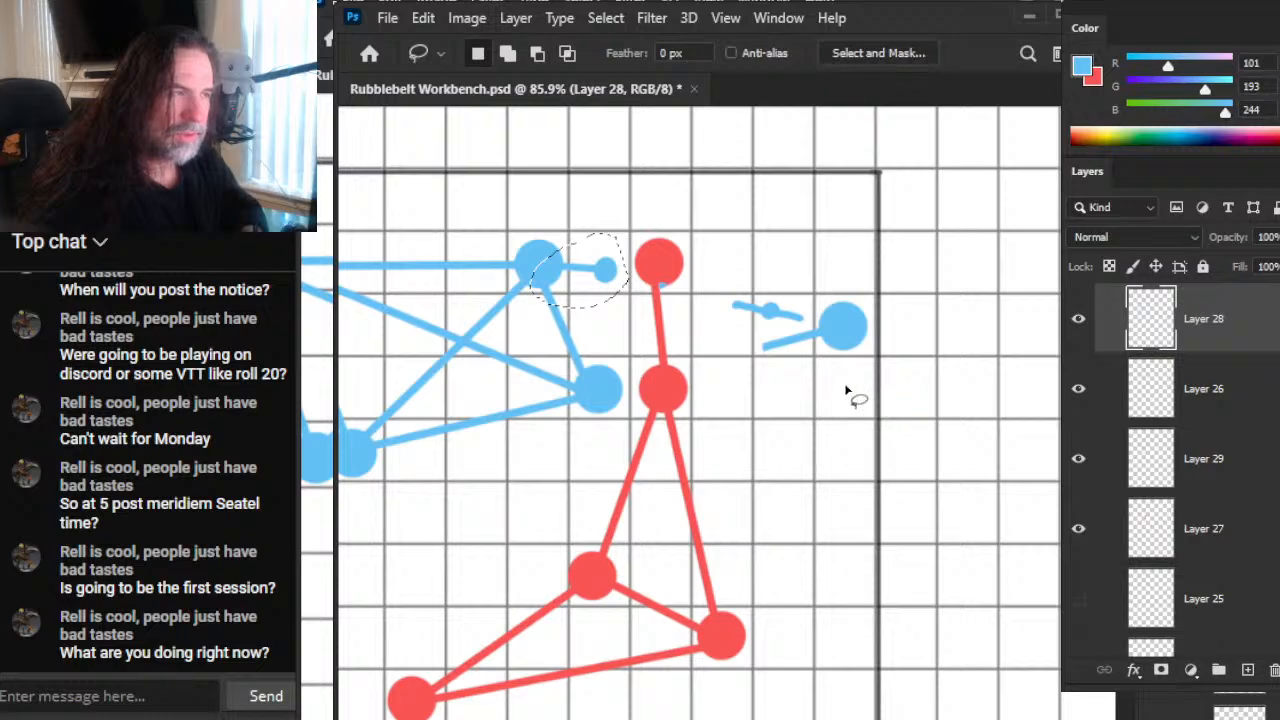
pyautogui.click(1078, 330)
pyautogui.click(1078, 330)
pyautogui.click(1078, 328)
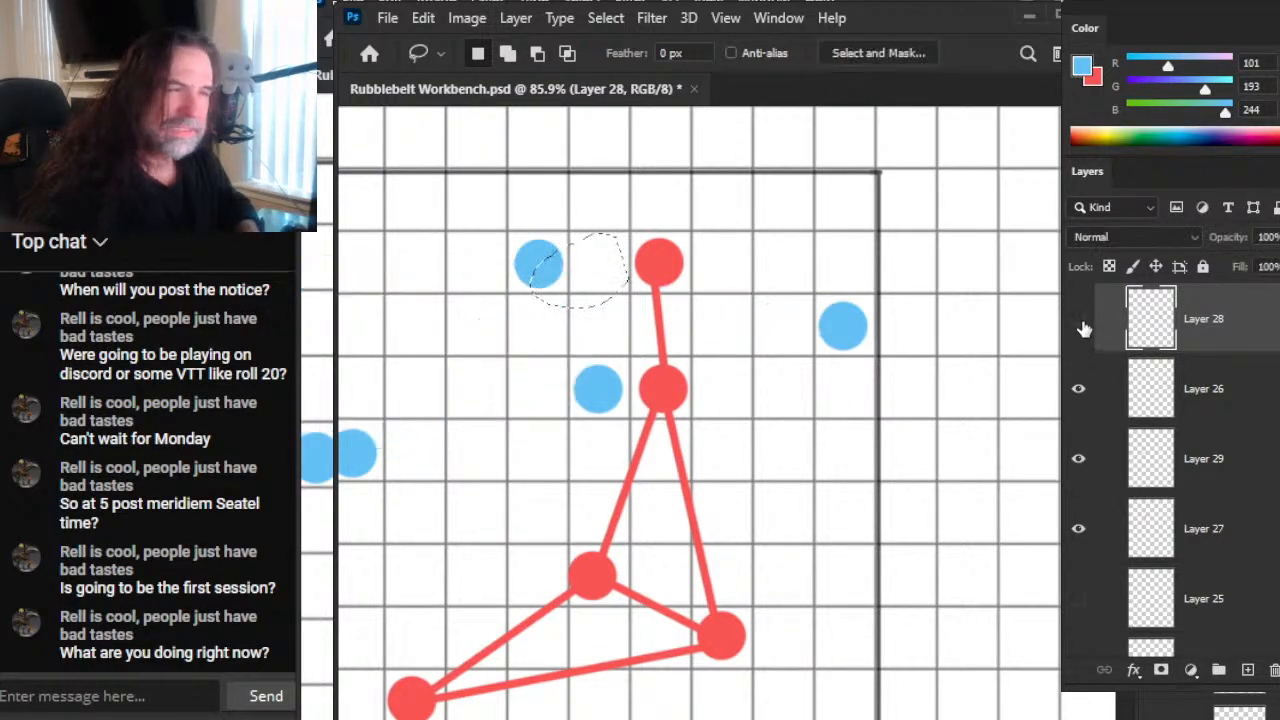
pyautogui.click(1081, 320)
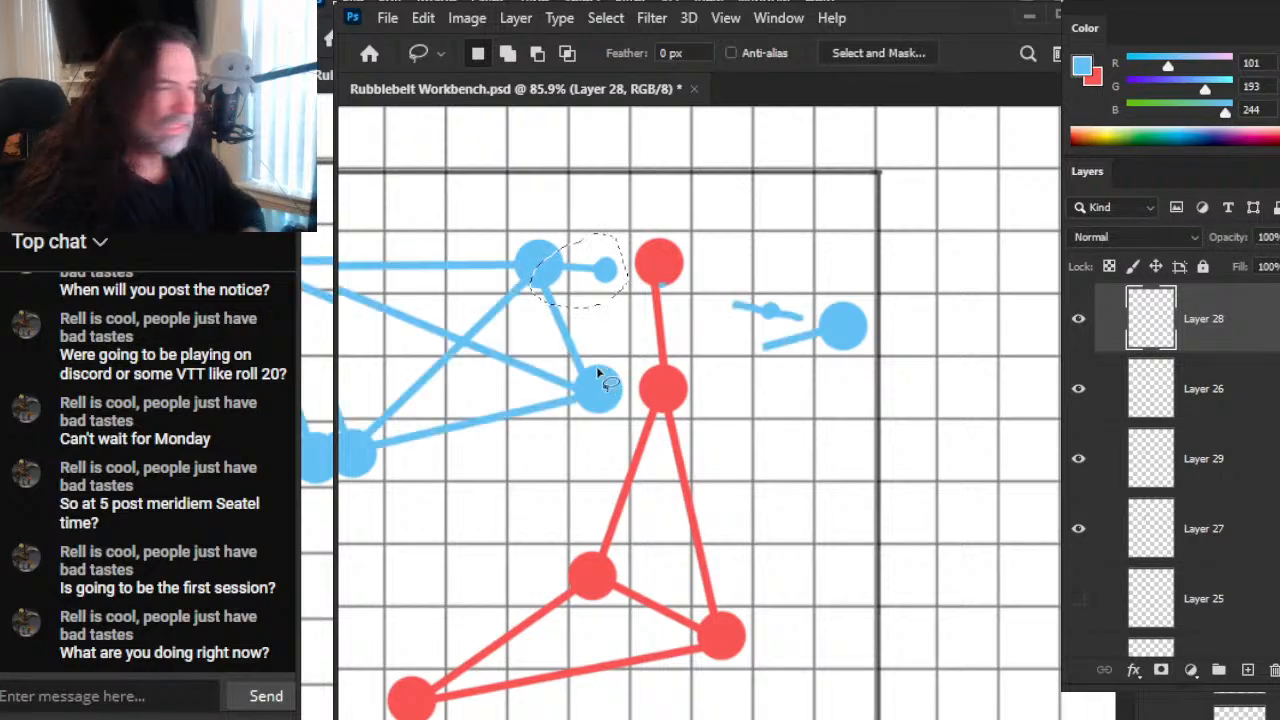
pyautogui.click(593, 350)
pyautogui.moveTo(618, 262); pyautogui.dragTo(566, 309)
pyautogui.hotkey('ctrl', 'j')
pyautogui.hotkey('ctrl', 't')
pyautogui.press('Escape')
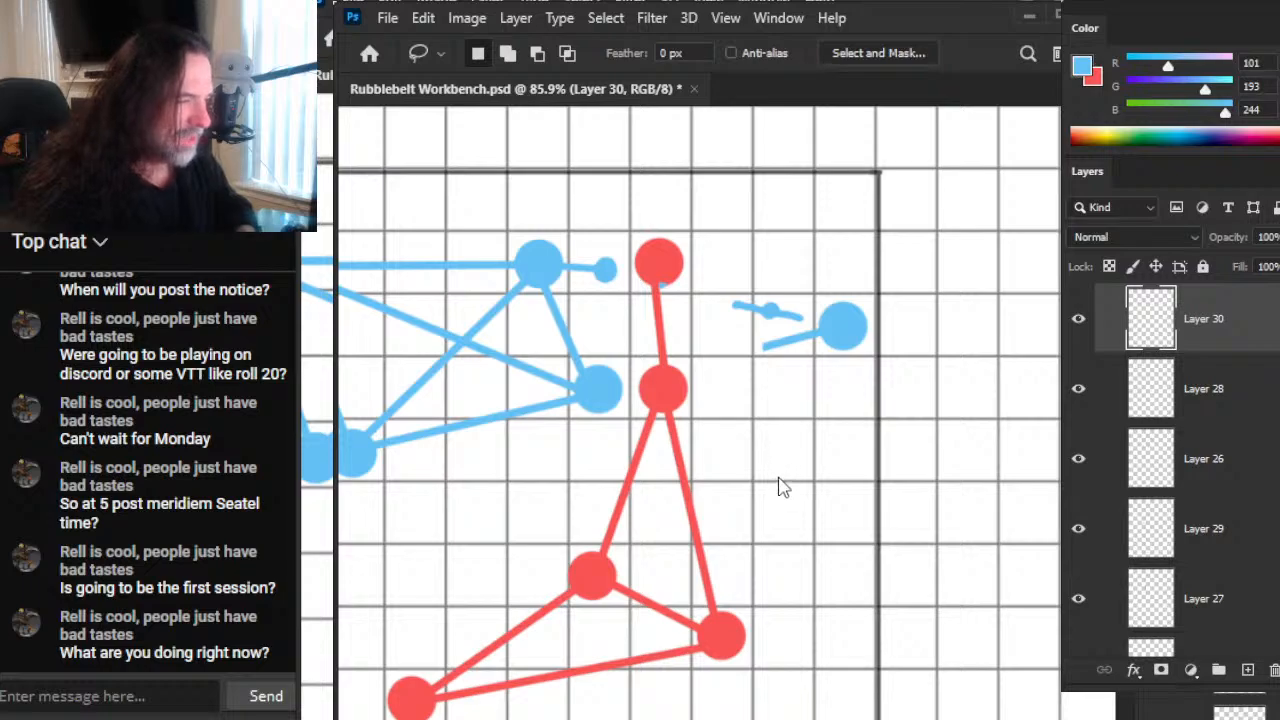
# Step: Rotate the separated blue segment and its small dot slightly downward toward the direction of the former line
pyautogui.hotkey('ctrl', 't')
pyautogui.moveTo(743, 291); pyautogui.dragTo(736, 316)
pyautogui.moveTo(873, 448); pyautogui.dragTo(871, 433)
pyautogui.press('Return')
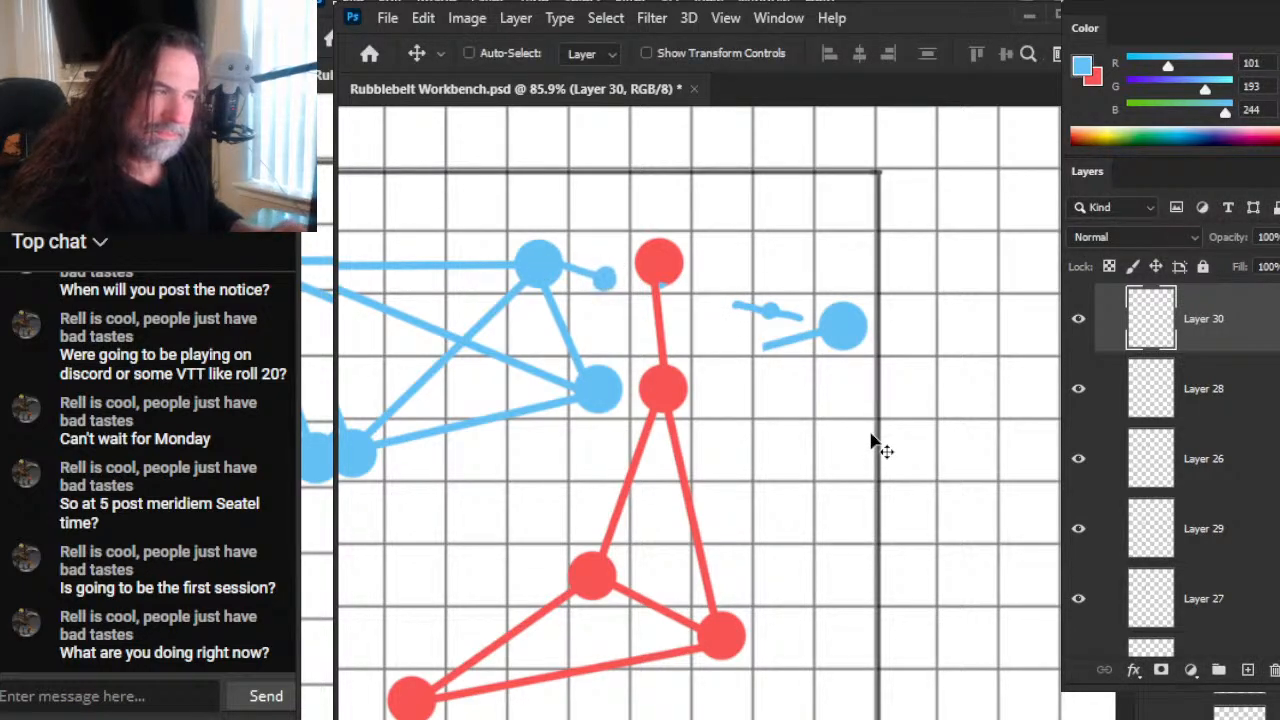
pyautogui.press('l')
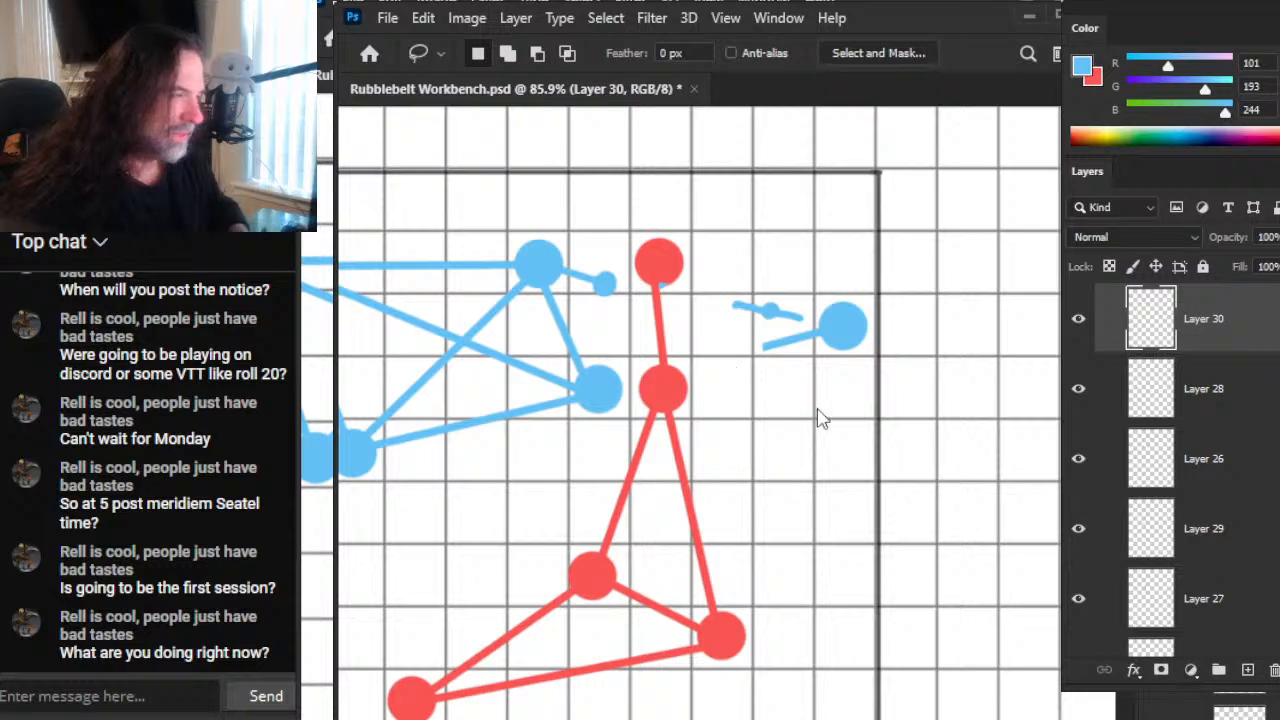
pyautogui.hotkey('ctrl', 't')
pyautogui.press('Escape')
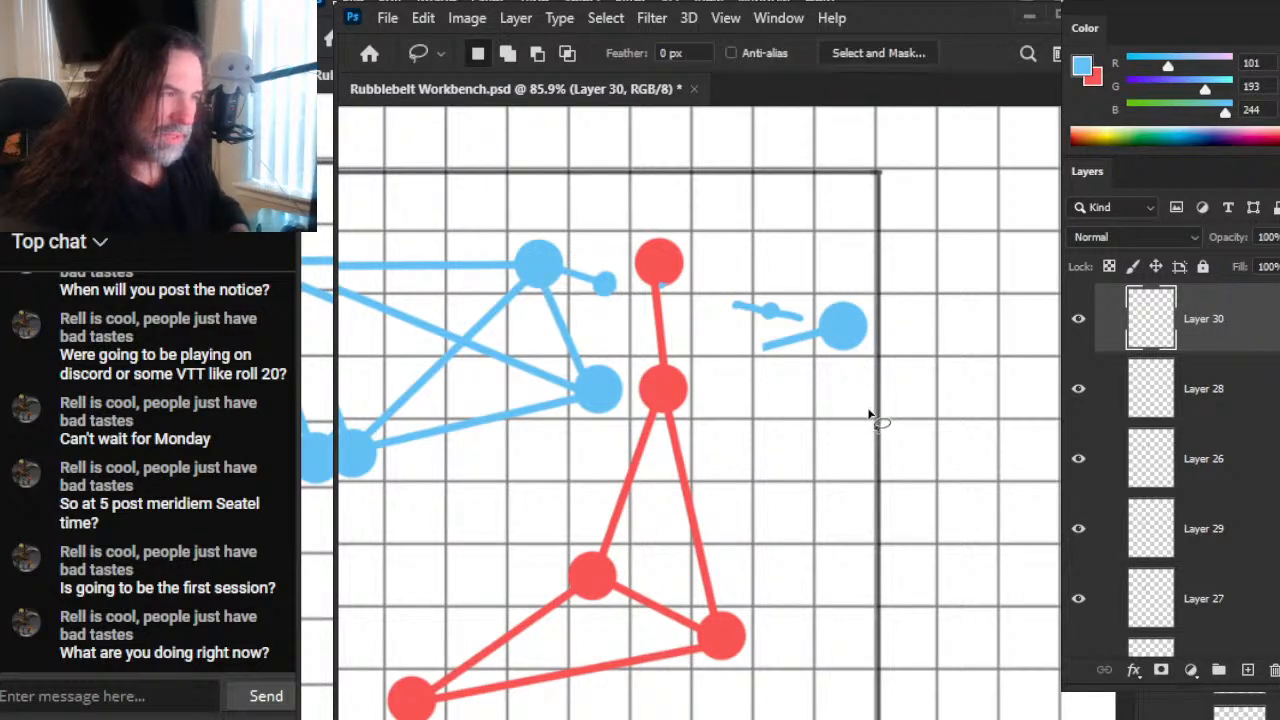
pyautogui.hotkey('ctrl', 't')
pyautogui.moveTo(800, 466); pyautogui.dragTo(802, 417)
pyautogui.press('Return')
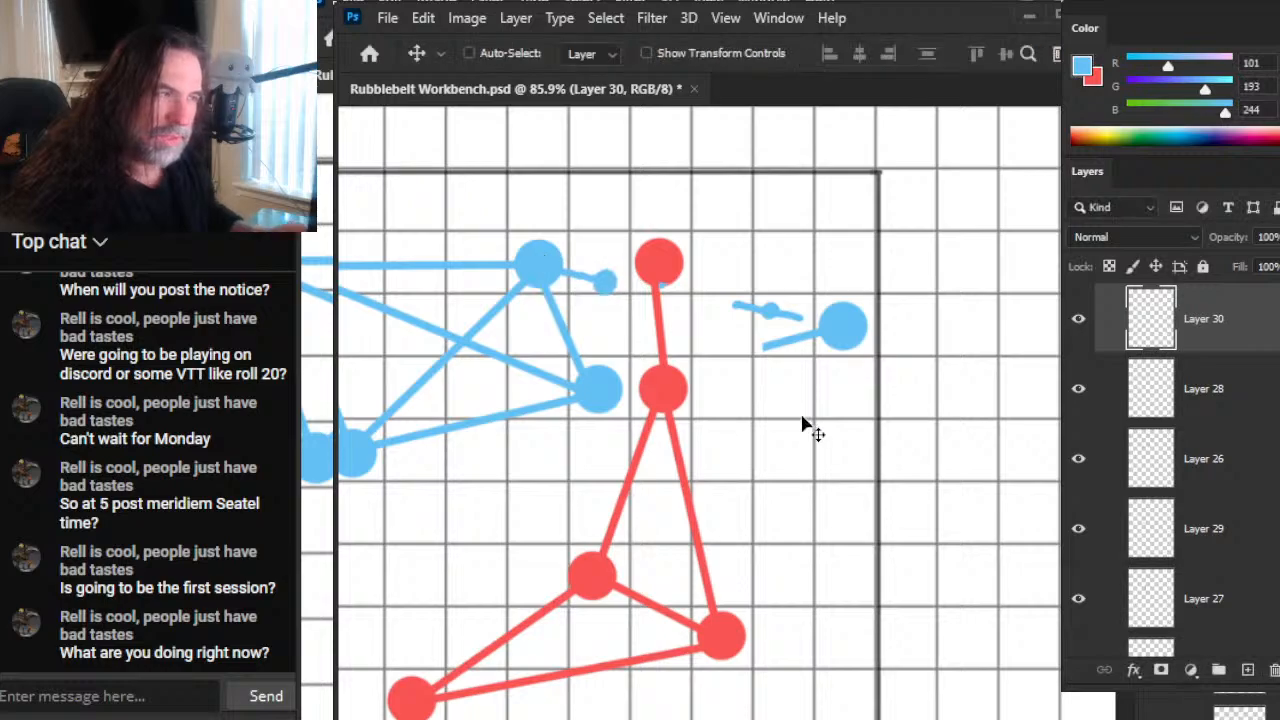
# Step: Nudge the segment and its dot left and up, and draw a short blue line from the dot toward the red vertical line
pyautogui.press('Left')
pyautogui.press('Left')
pyautogui.press('Left')
pyautogui.press('Left')
pyautogui.press('Left')
pyautogui.press('Left')
pyautogui.press('Left')
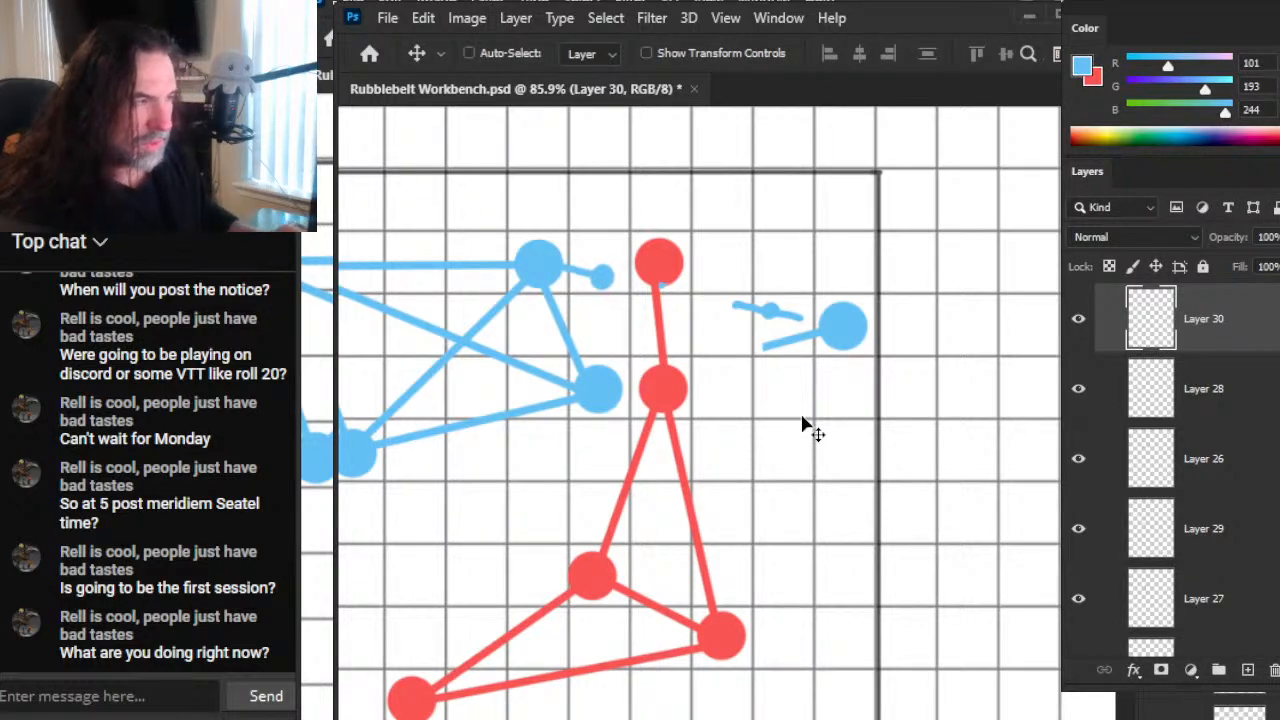
pyautogui.press('Up')
pyautogui.press('Up')
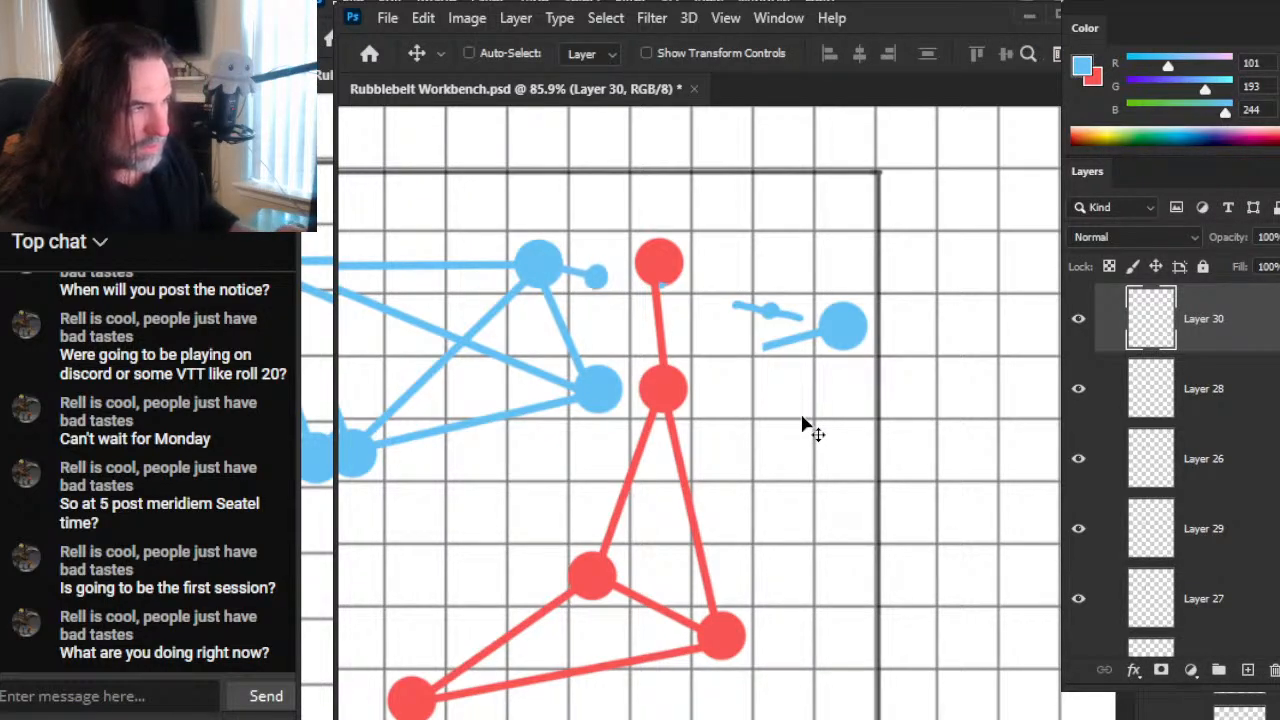
pyautogui.press('b')
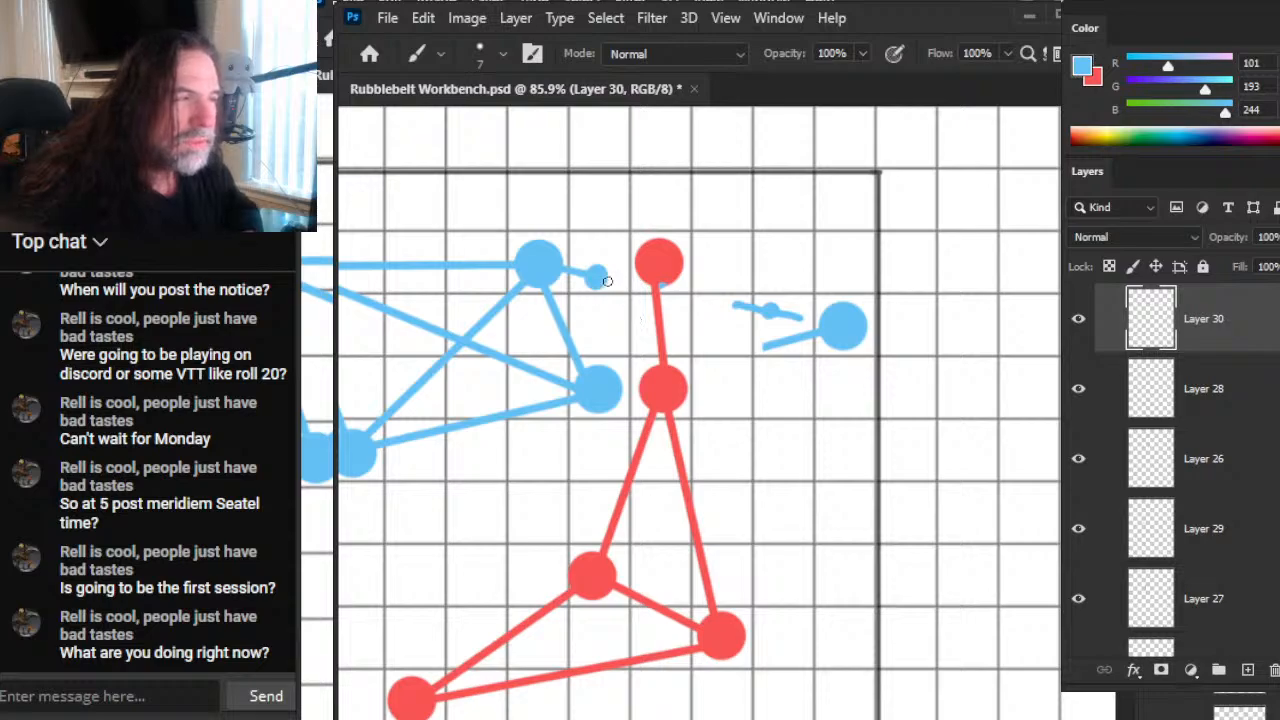
pyautogui.press('e')
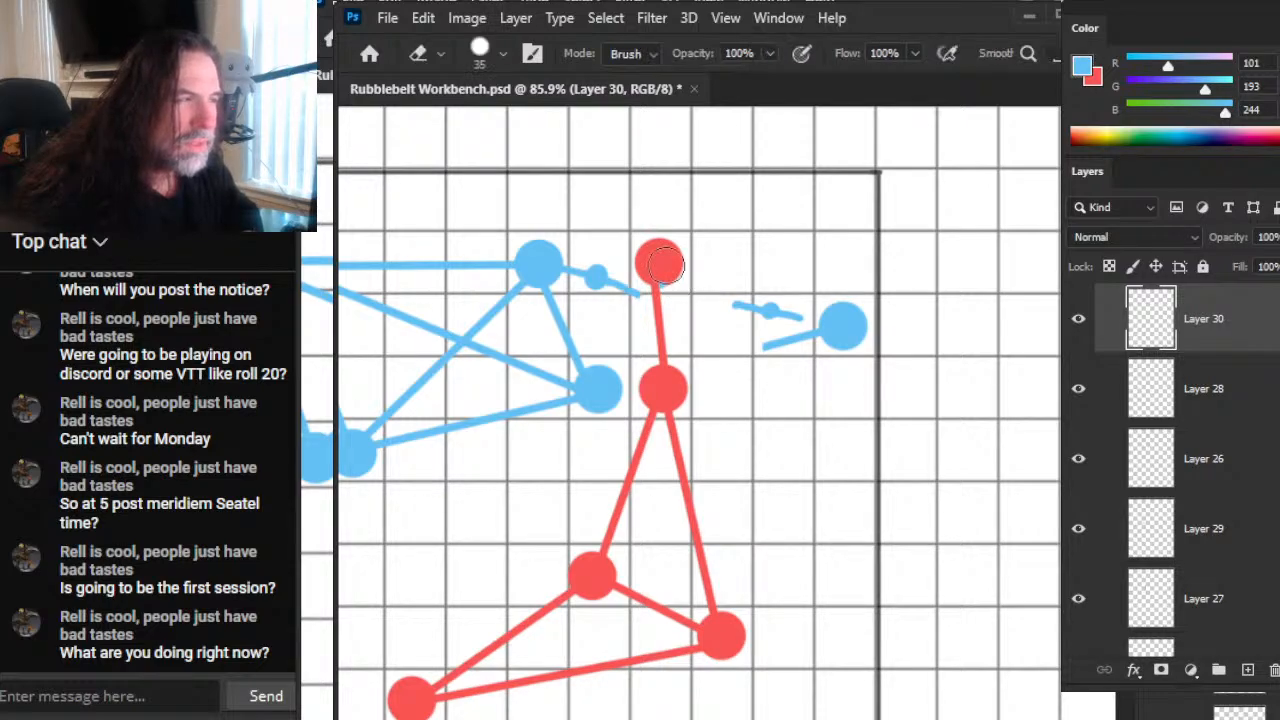
# Step: Identify the contents of Layer 28 by toggling its visibility and merge it down into Layer 26
pyautogui.click(1076, 402)
pyautogui.click(1078, 406)
pyautogui.click(1098, 417)
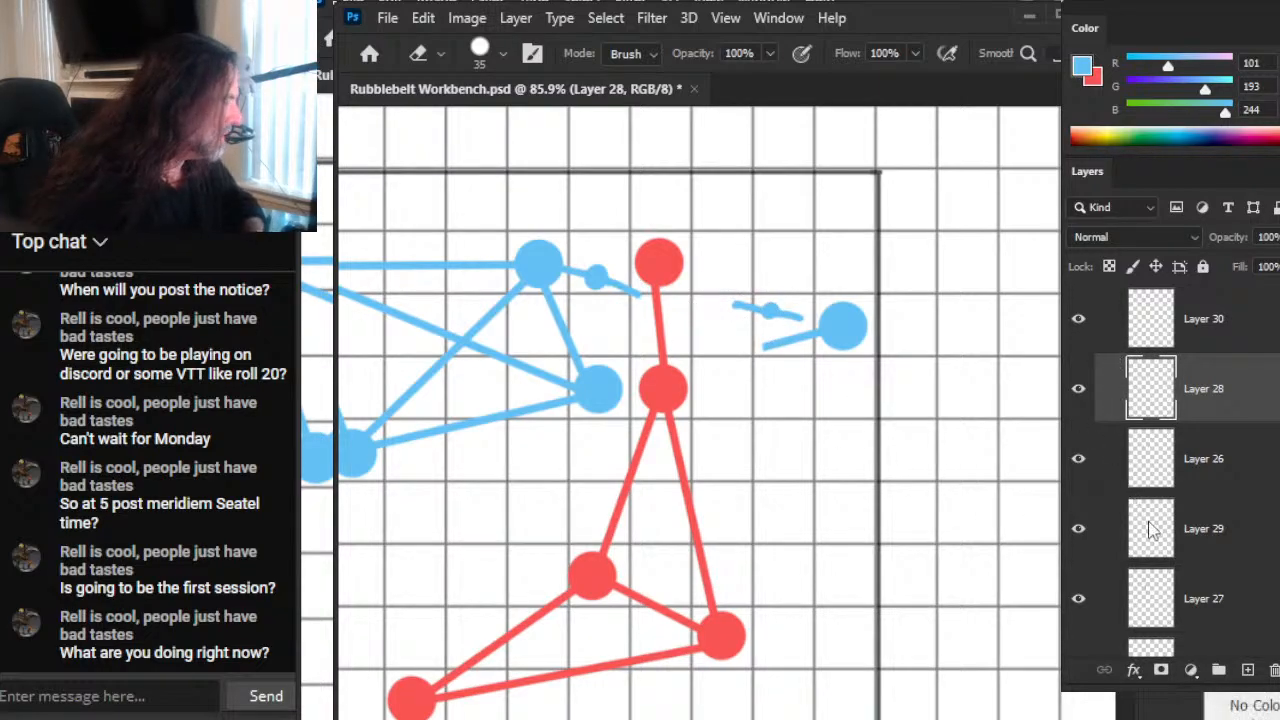
pyautogui.hotkey('ctrl', 'e')
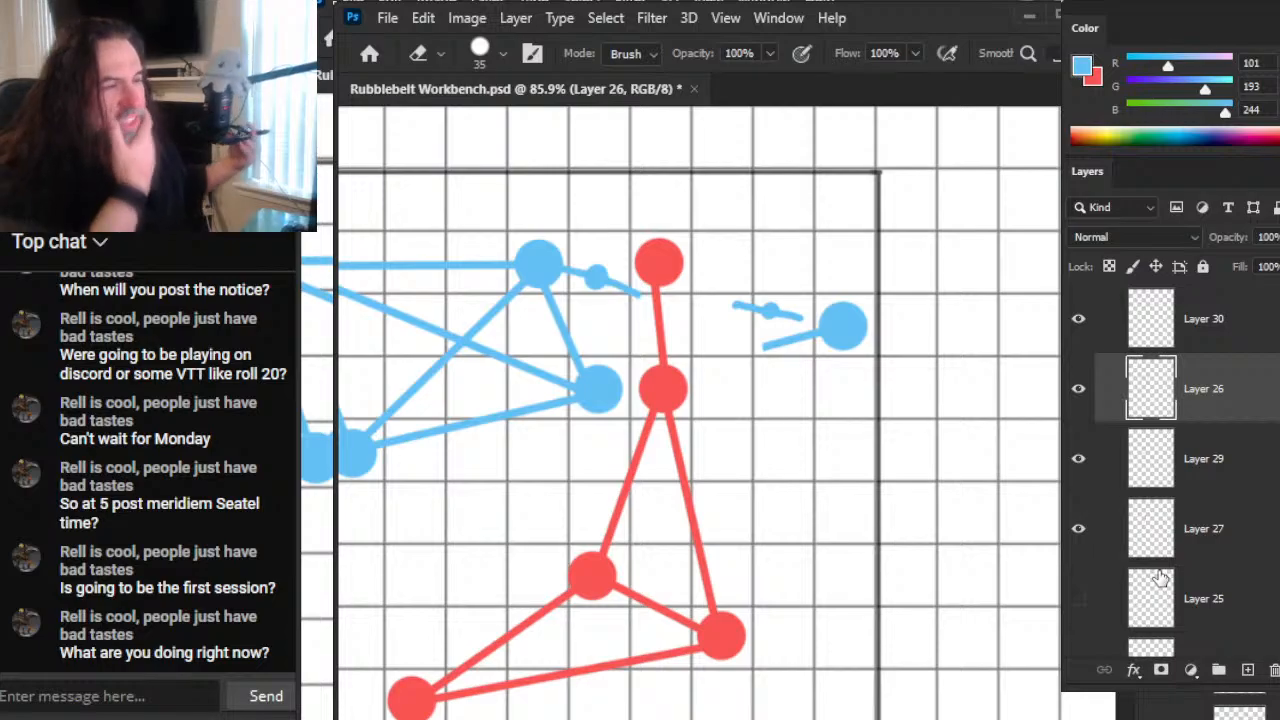
# Step: Zoom out to 50% around the node network and show the "overland far sshot" layer group
pyautogui.press('z')
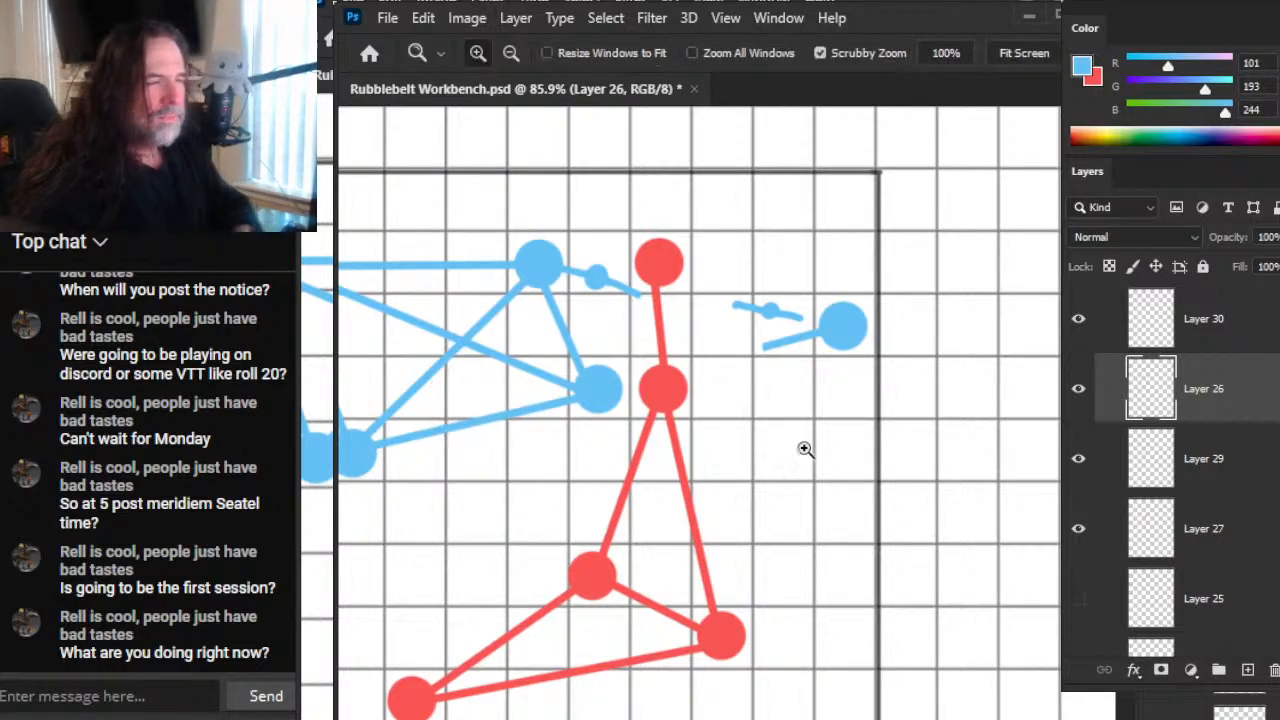
pyautogui.moveTo(789, 446); pyautogui.dragTo(654, 466)
pyautogui.doubleClick(600, 236)
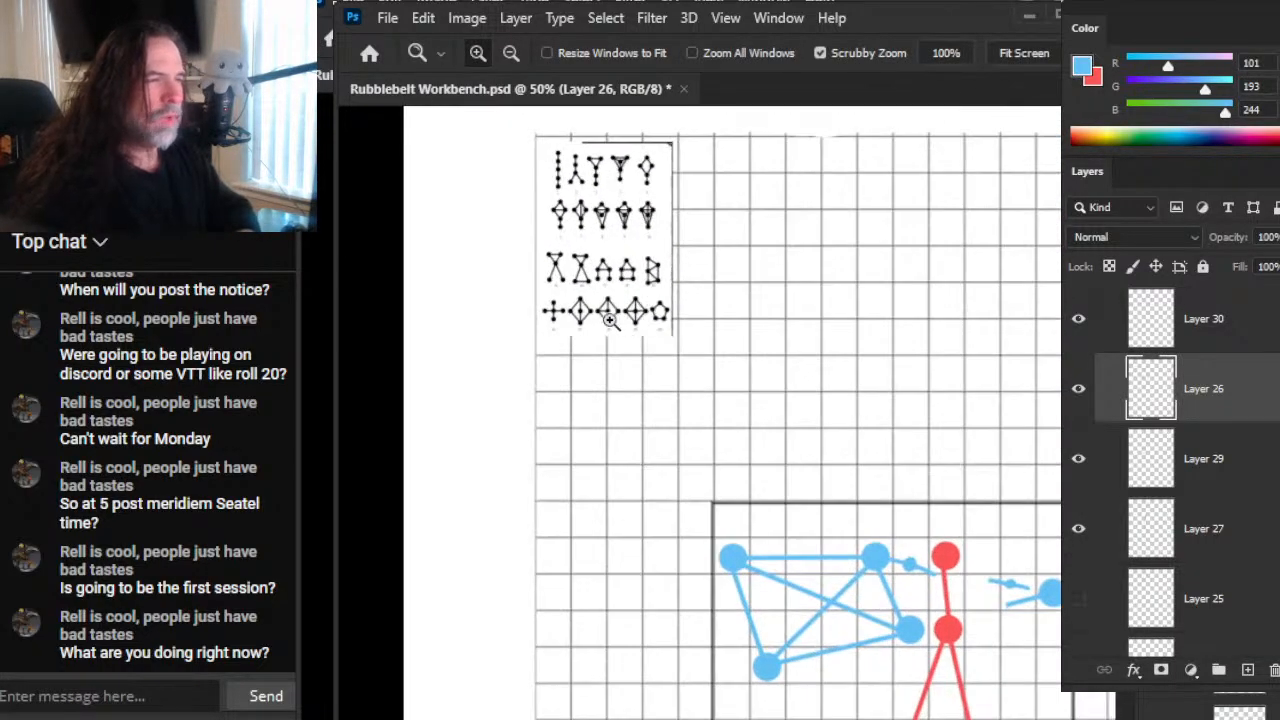
pyautogui.moveTo(924, 592); pyautogui.dragTo(777, 349)
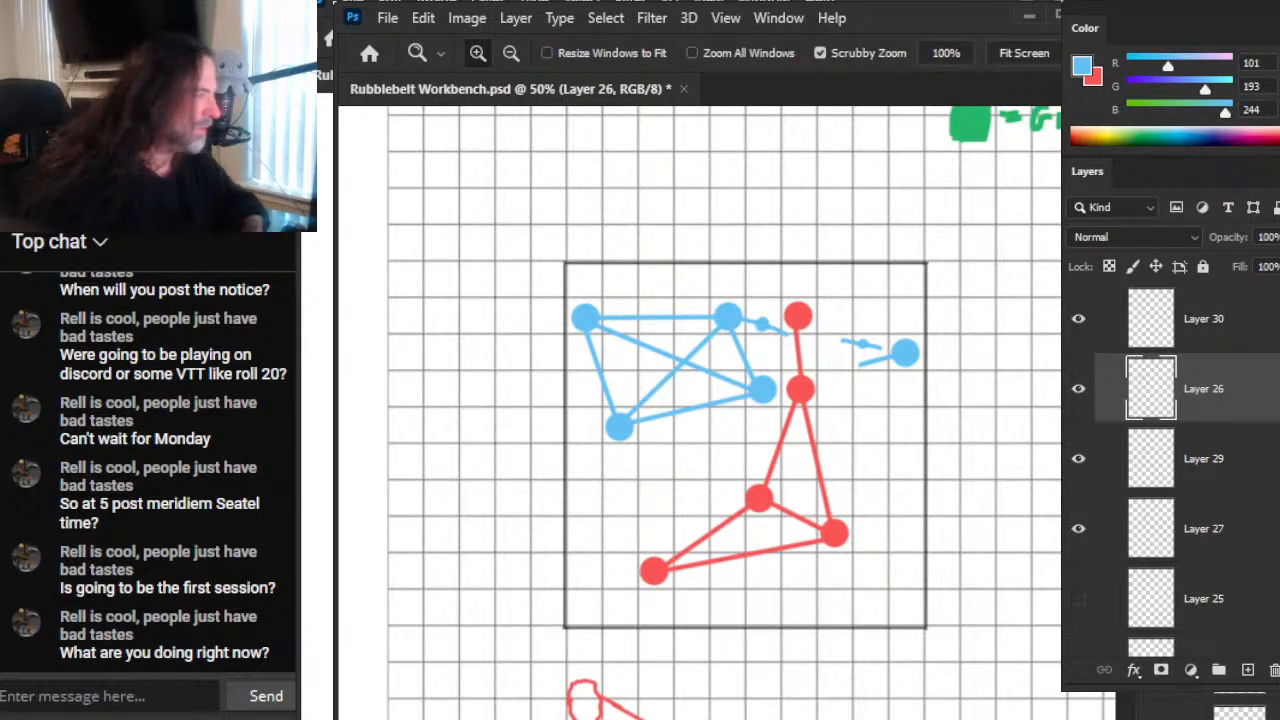
pyautogui.scroll(2, 1170, 450)
pyautogui.click(1078, 323)
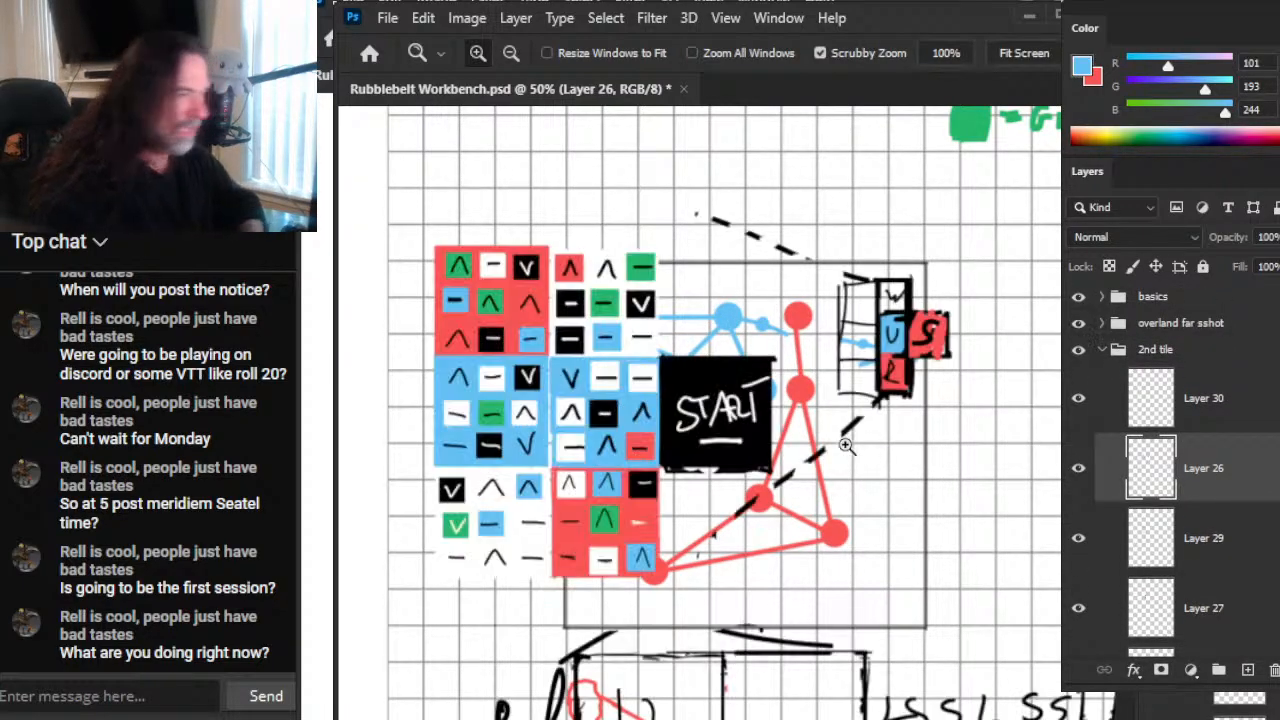
# Step: Examine the node network around the START tile and hide the "overland far sshot" layer group
pyautogui.moveTo(669, 389); pyautogui.dragTo(751, 419)
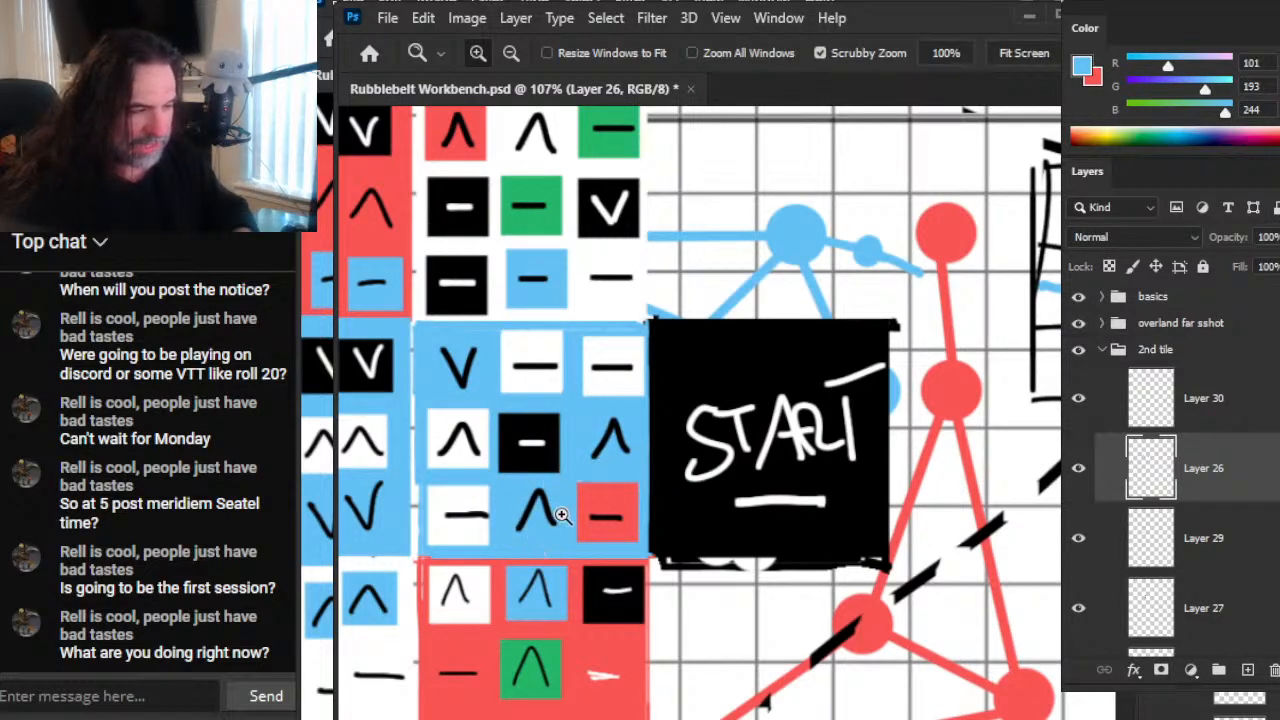
pyautogui.click(518, 496)
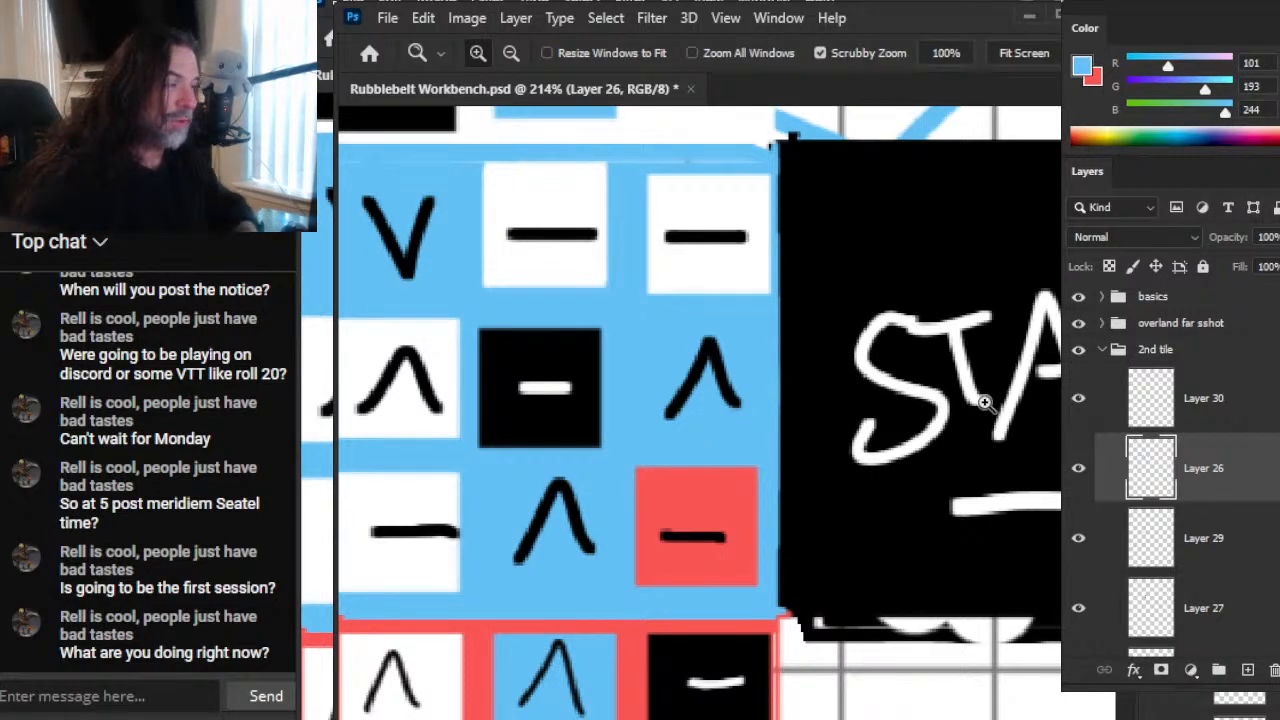
pyautogui.moveTo(1020, 431); pyautogui.dragTo(907, 419)
pyautogui.moveTo(1035, 407); pyautogui.dragTo(687, 360)
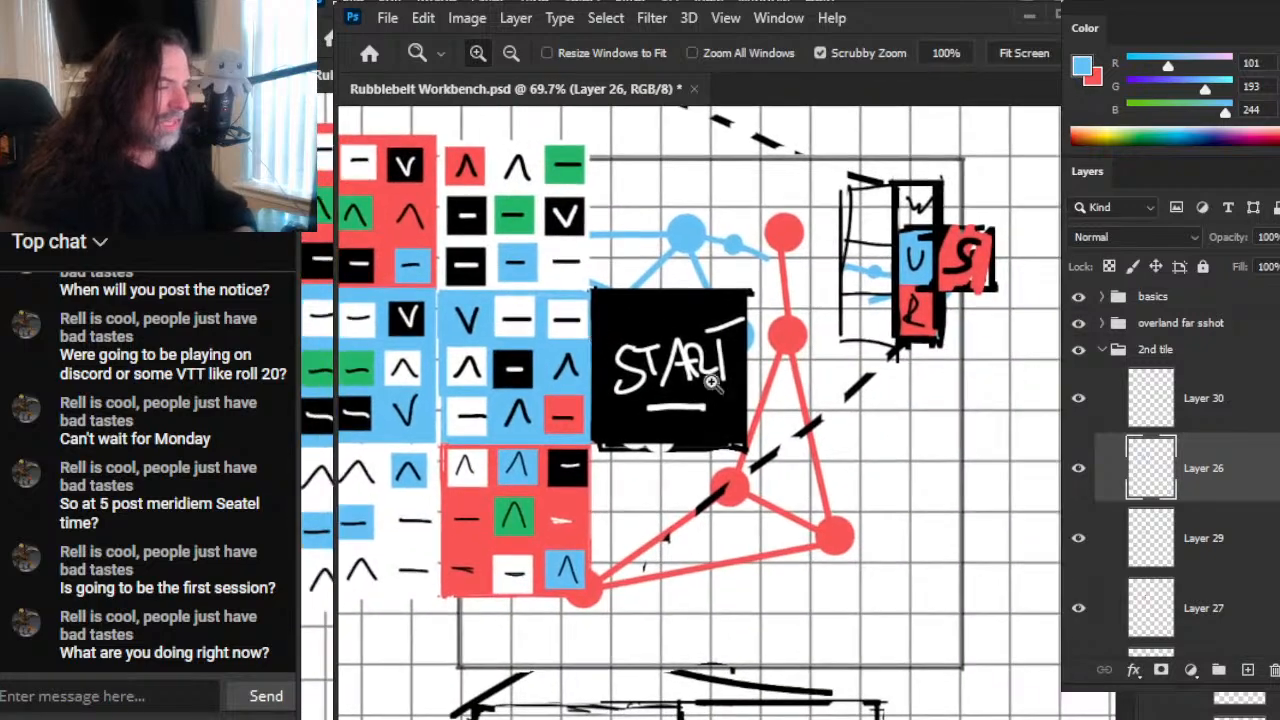
pyautogui.click(1078, 323)
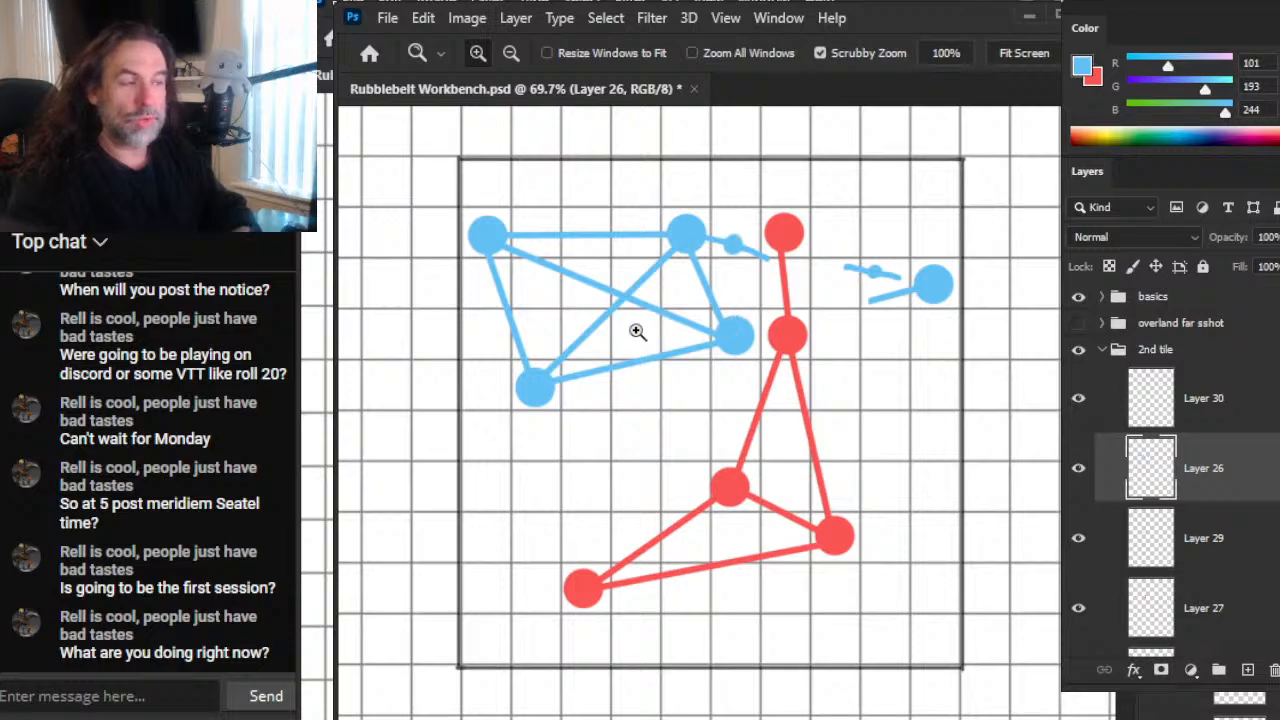
# Step: On Layer 30, paint a blue dot of brush size 35 where the two diagonals of the blue network cross
pyautogui.moveTo(638, 324); pyautogui.dragTo(680, 329)
pyautogui.press('b')
pyautogui.press(']')
pyautogui.press(']')
pyautogui.press(']')
pyautogui.press(']')
pyautogui.press(']')
pyautogui.click(1080, 402)
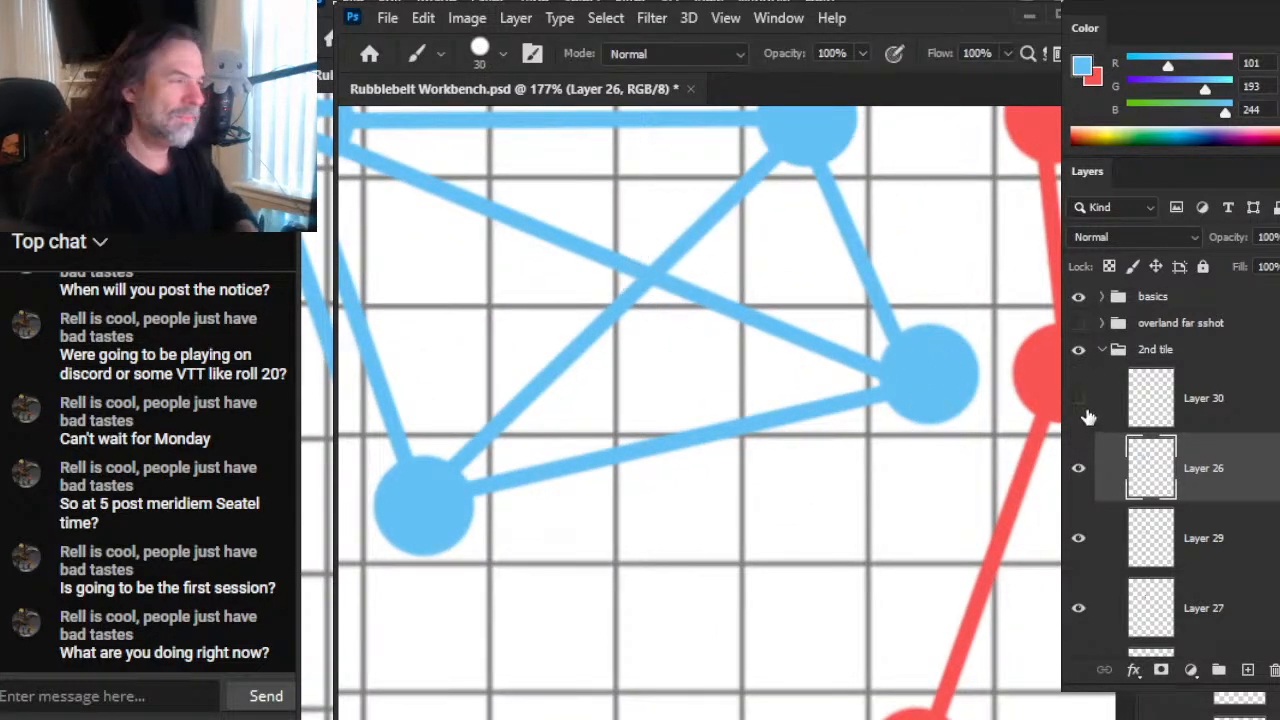
pyautogui.click(1082, 405)
pyautogui.click(1150, 420)
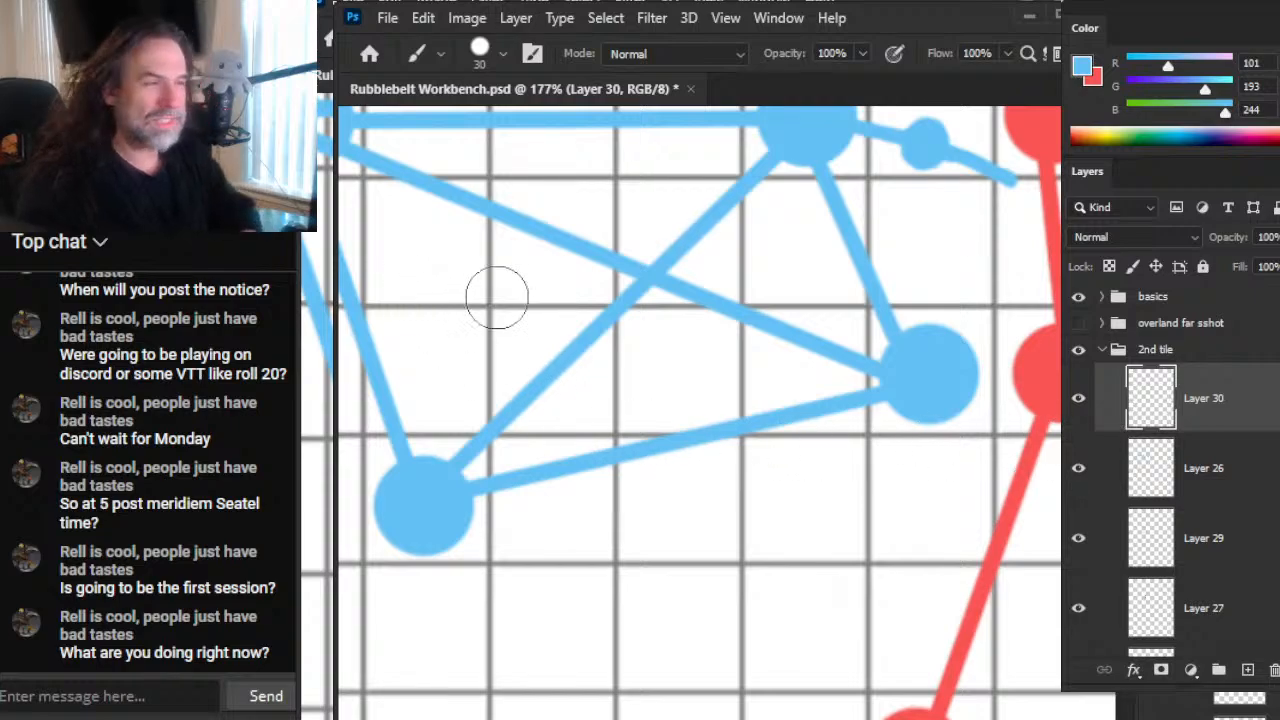
pyautogui.press(']')
pyautogui.click(655, 275)
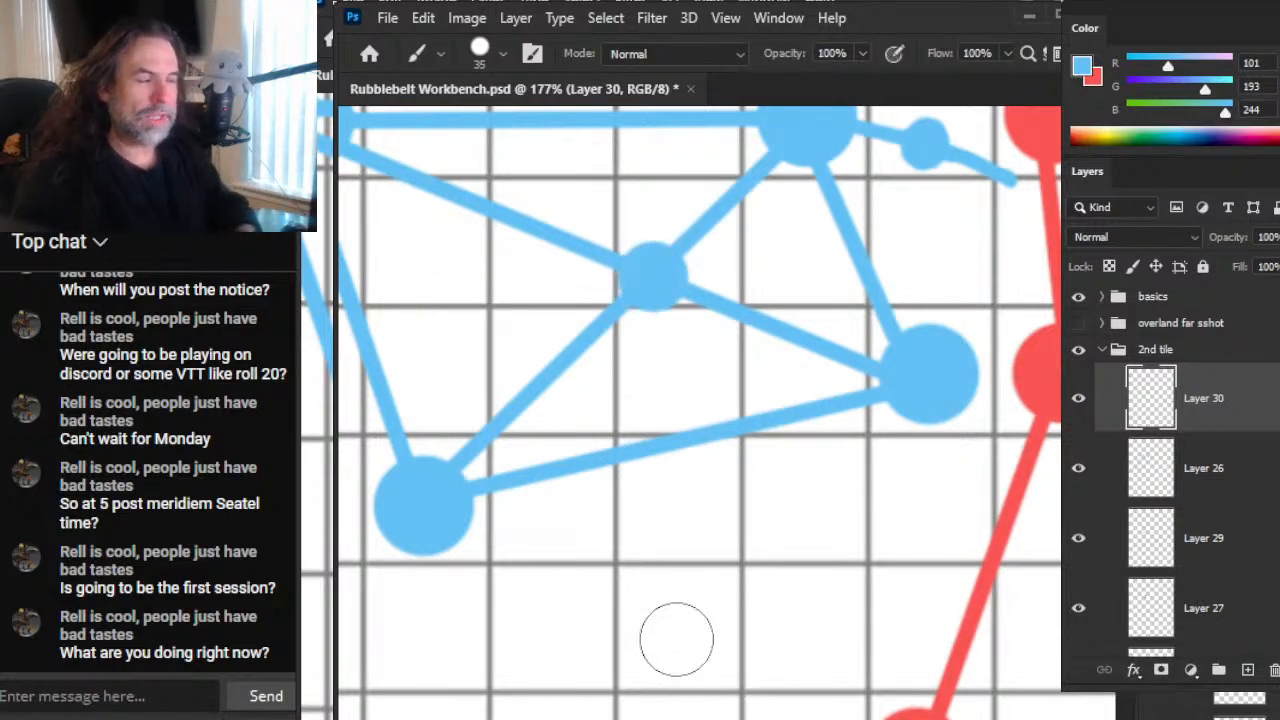
# Step: Add size 20 blue dots: two between the upper-left node and the crossing dot, and two on the line down to the lower-left node
pyautogui.moveTo(726, 359); pyautogui.dragTo(806, 434)
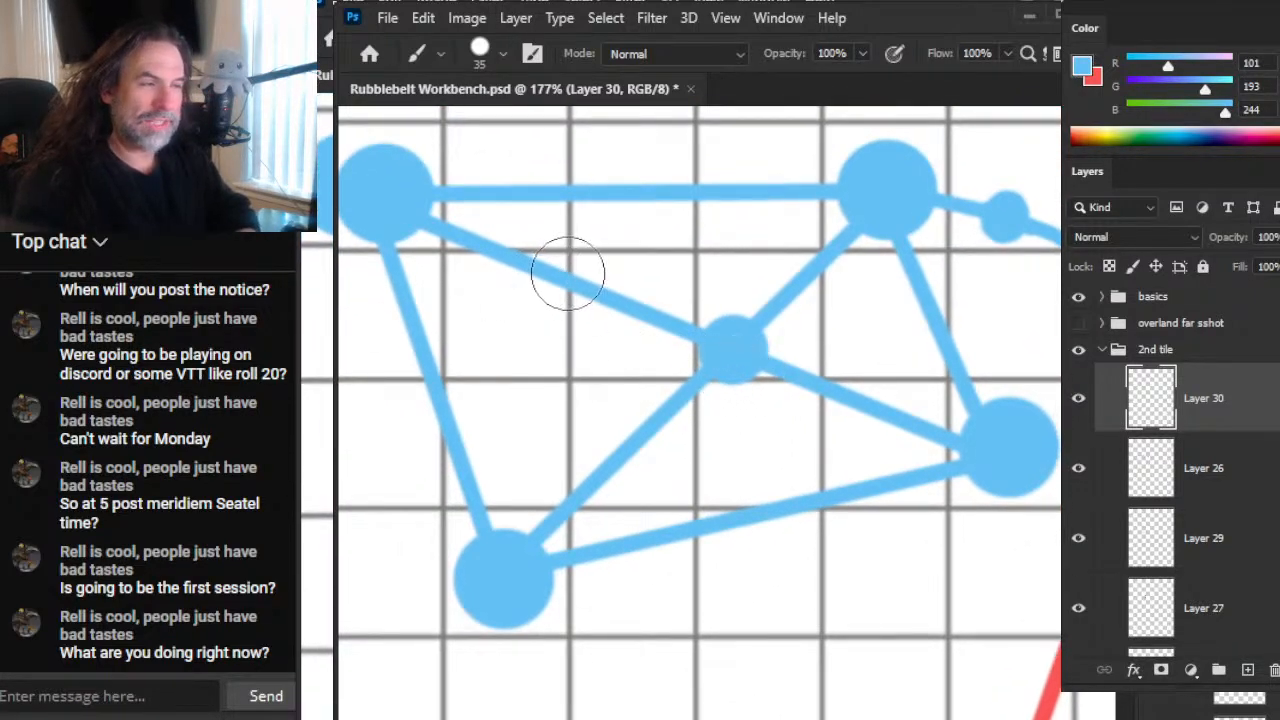
pyautogui.press('[')
pyautogui.press('[')
pyautogui.press('[')
pyautogui.click(625, 305)
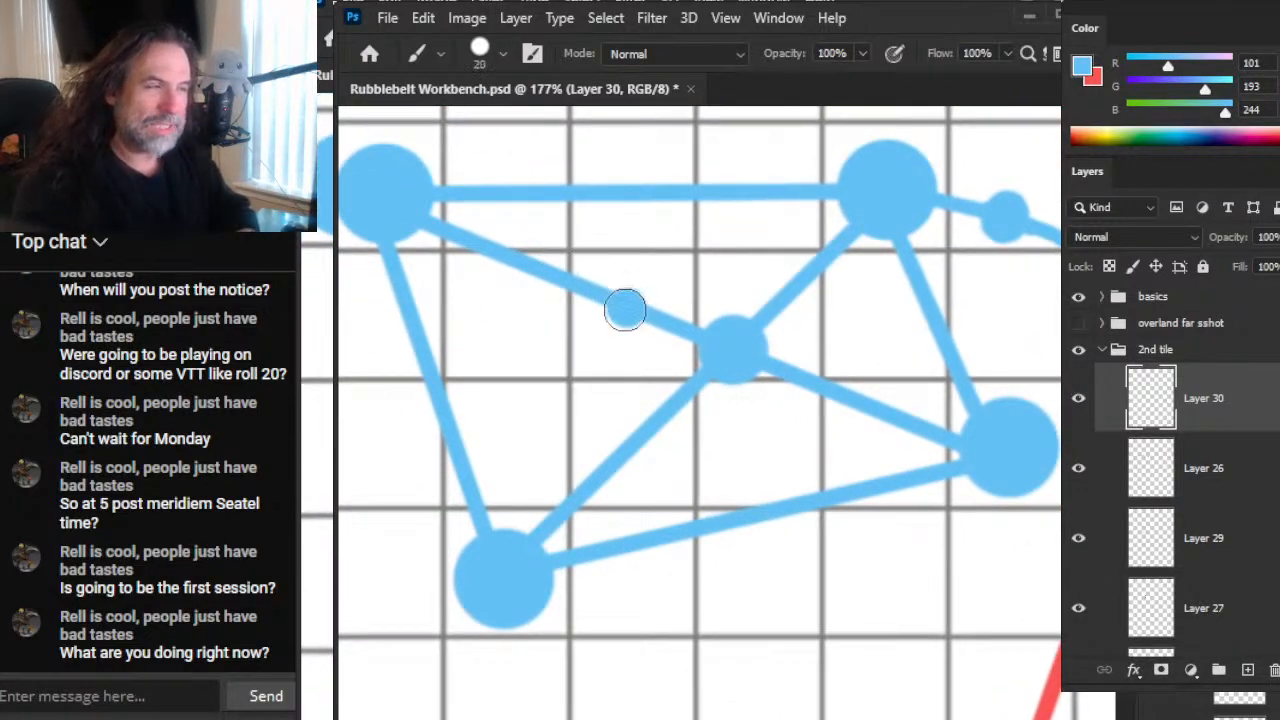
pyautogui.click(517, 264)
pyautogui.click(407, 320)
pyautogui.click(453, 438)
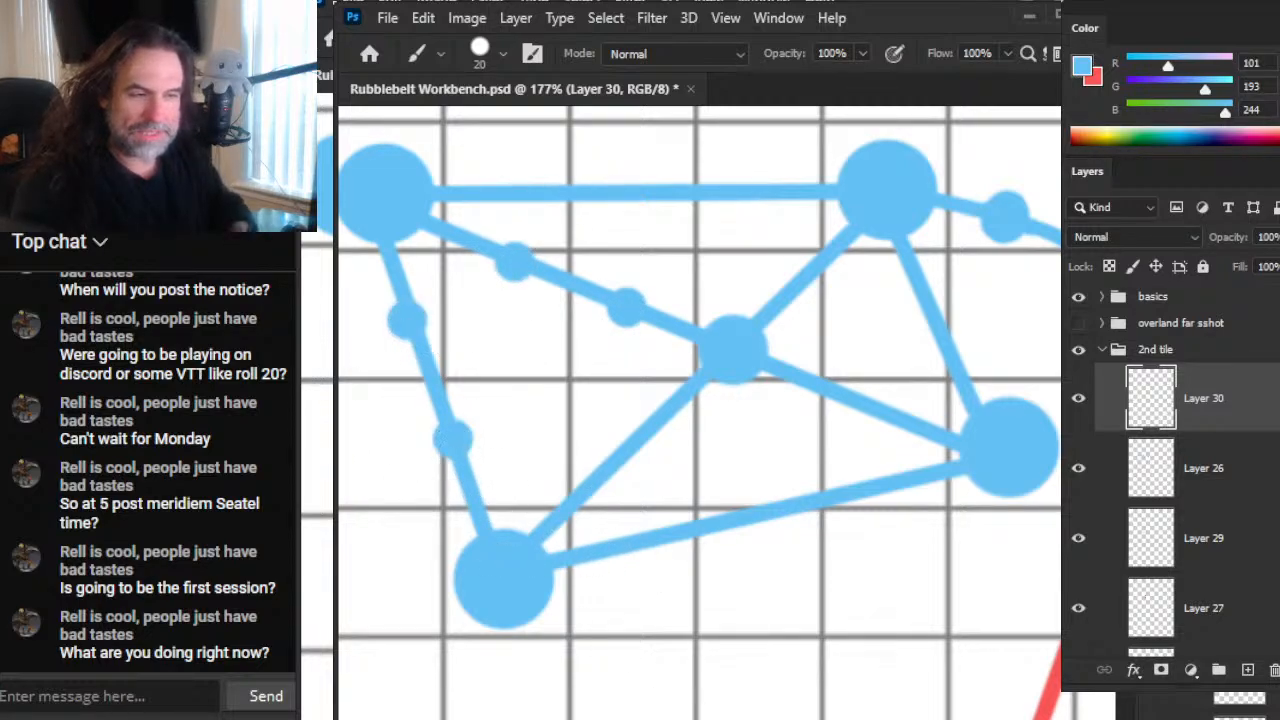
# Step: Dot the rising diagonal once on each side of the crossing, the lower blue line twice, and the network's short right-hand line once
pyautogui.click(808, 270)
pyautogui.click(630, 458)
pyautogui.click(698, 528)
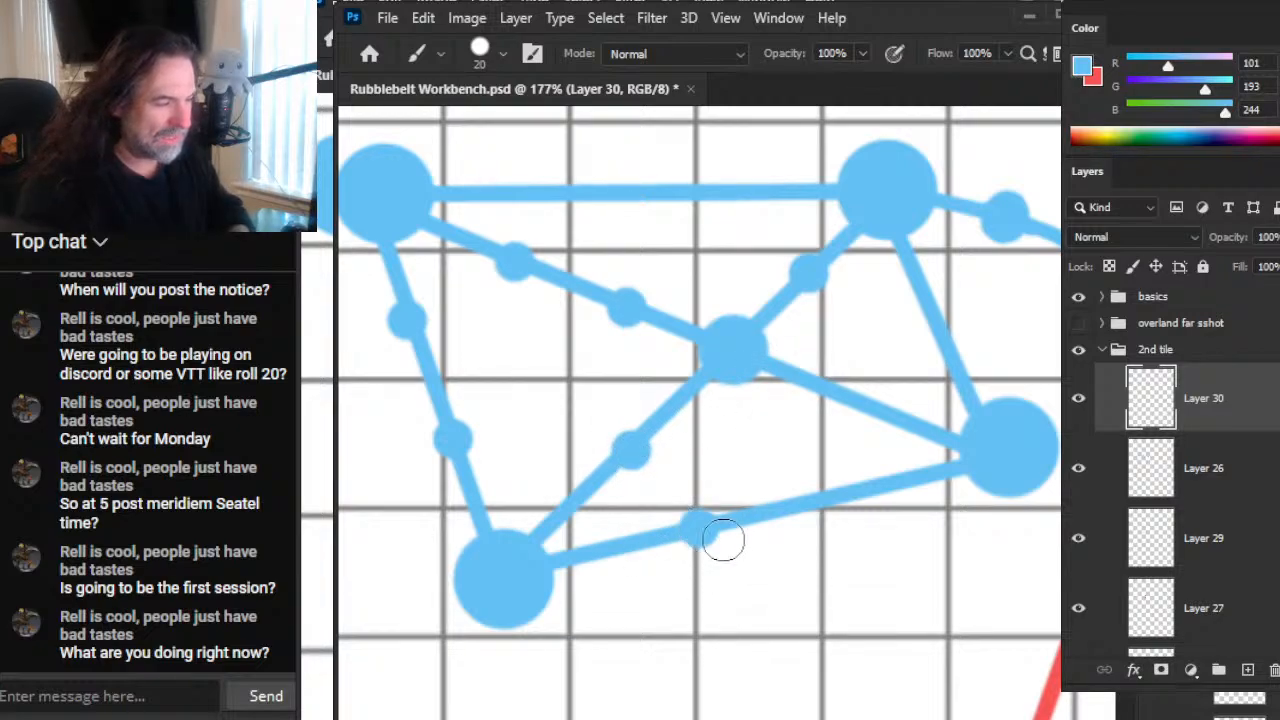
pyautogui.click(831, 491)
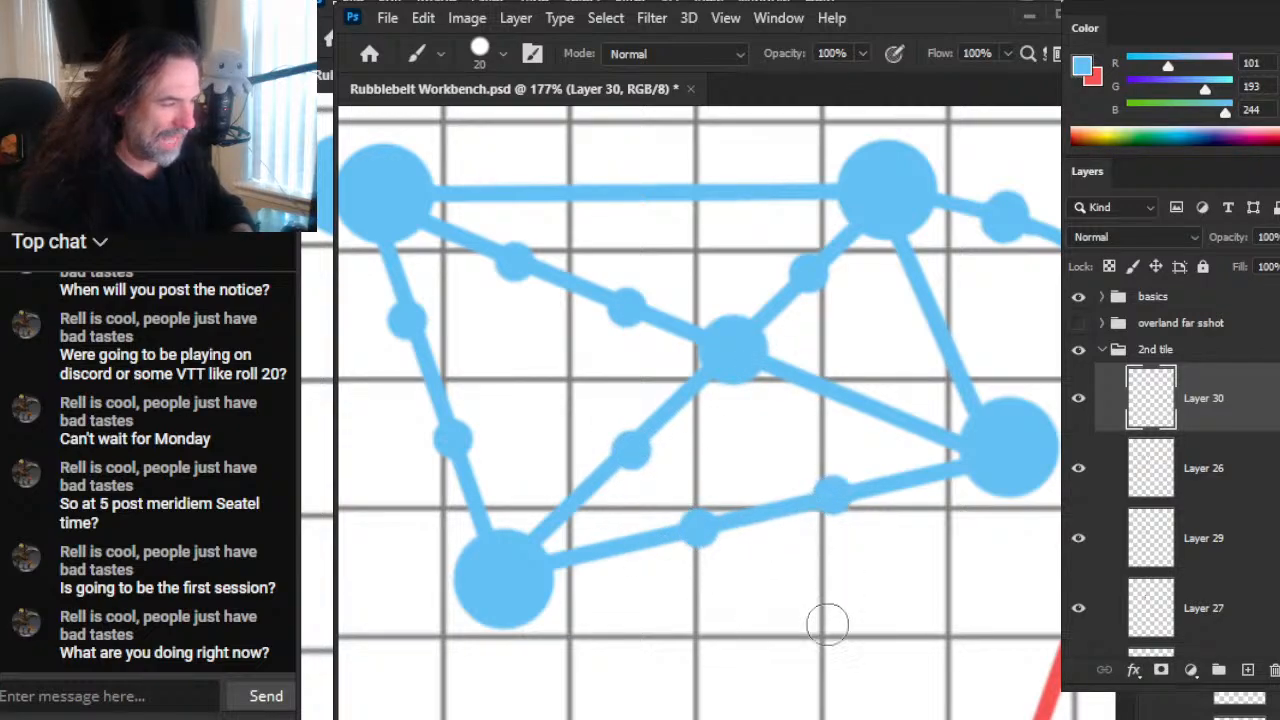
pyautogui.click(933, 316)
# Step: Add three evenly spaced small blue dots along the top horizontal line of the blue network
pyautogui.press('z')
pyautogui.moveTo(829, 549); pyautogui.dragTo(797, 652)
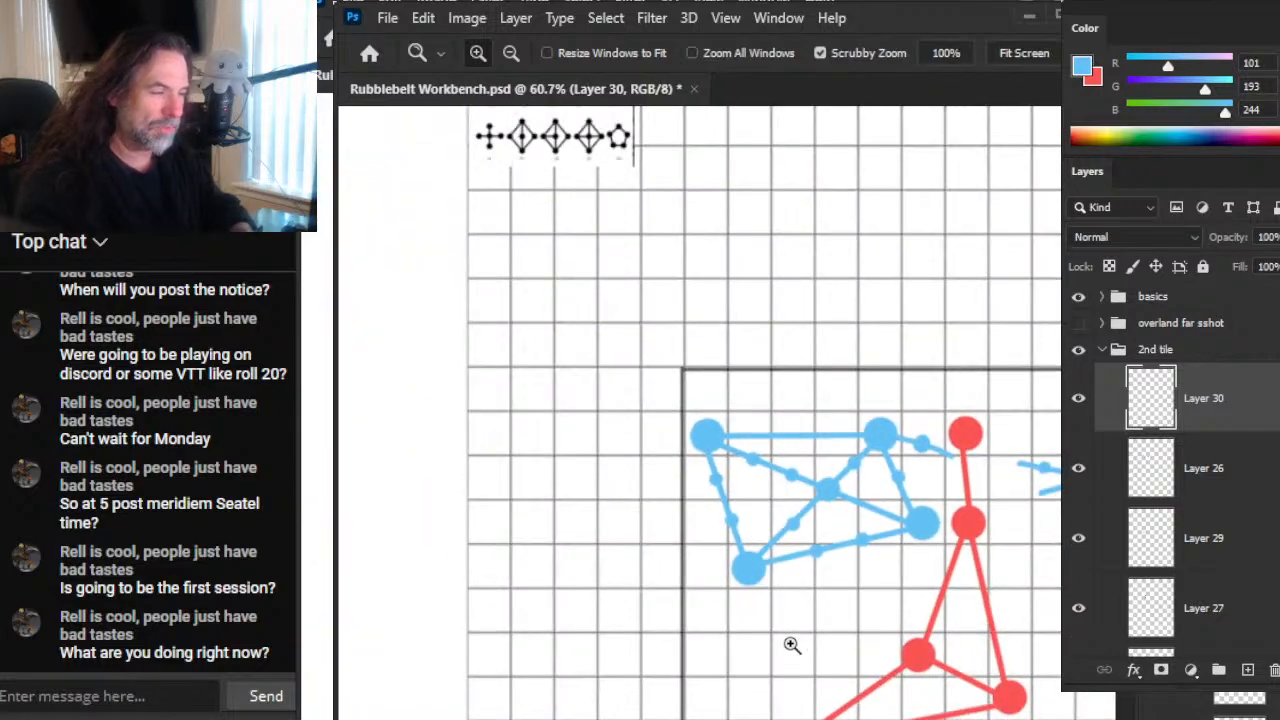
pyautogui.moveTo(860, 555); pyautogui.dragTo(975, 552)
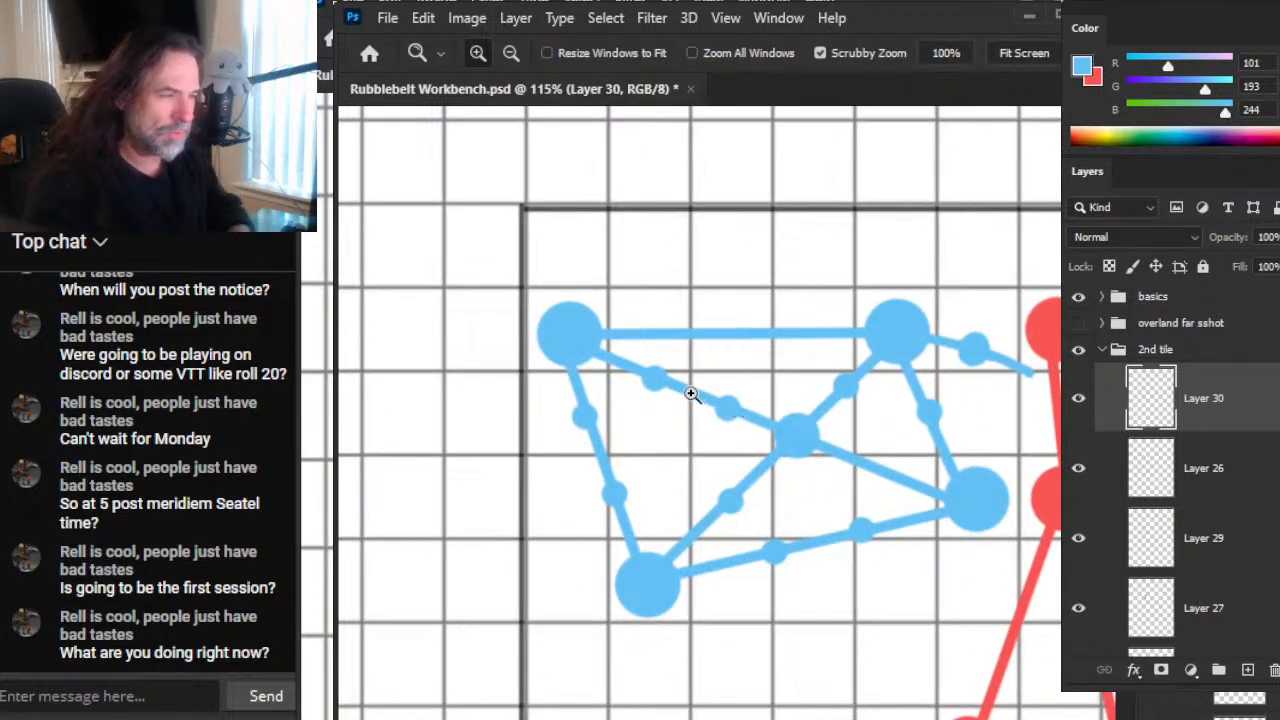
pyautogui.click(691, 394)
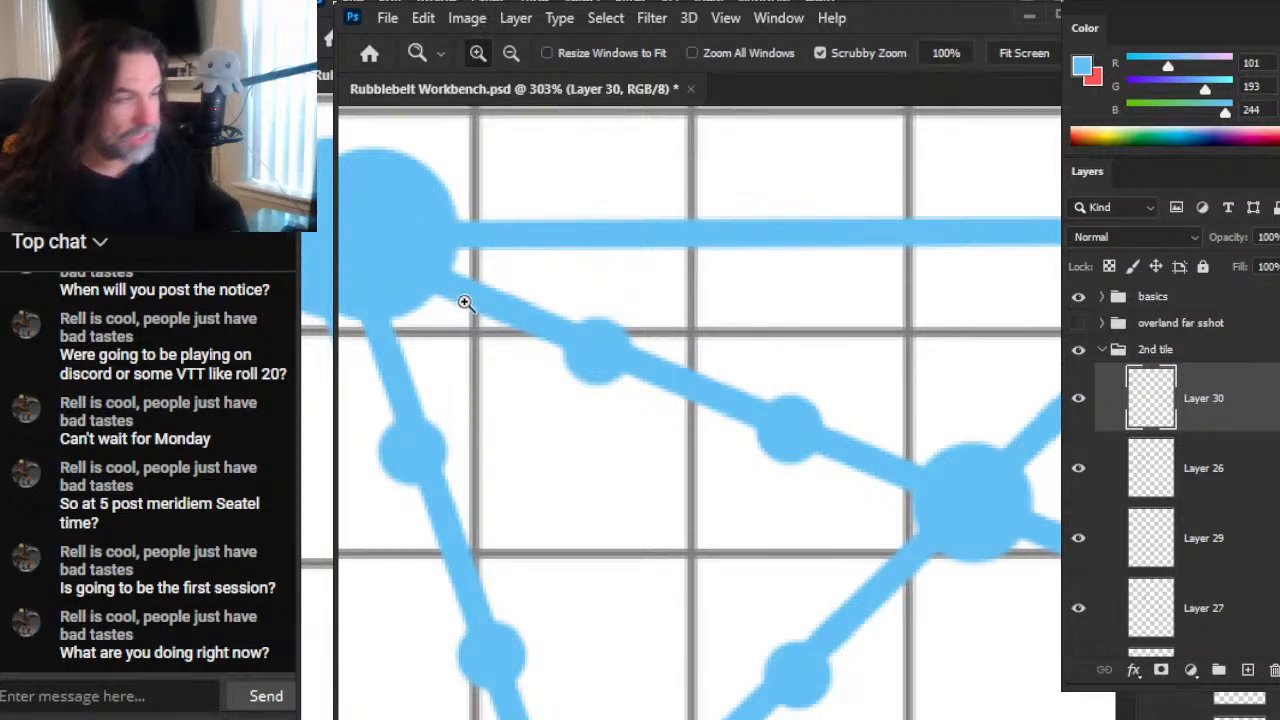
pyautogui.press('b')
pyautogui.click(598, 237)
pyautogui.click(815, 237)
pyautogui.moveTo(909, 395)
pyautogui.mouseDown()
pyautogui.moveTo(688, 448)
pyautogui.moveTo(695, 438)
pyautogui.mouseUp()
pyautogui.click(806, 279)
# Step: Paint a small blue dot just below the top red node and another before the separated blue segment on its right
pyautogui.press('z')
pyautogui.moveTo(882, 453); pyautogui.dragTo(736, 415)
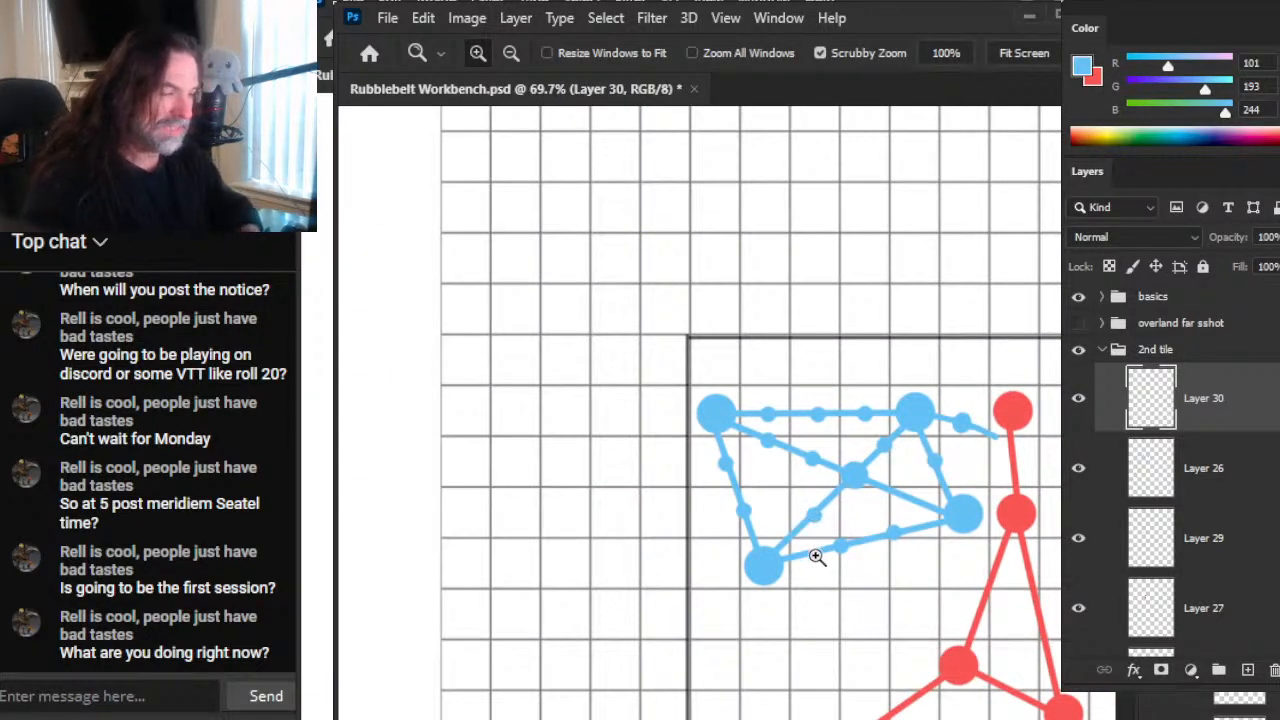
pyautogui.moveTo(1007, 572); pyautogui.dragTo(856, 531)
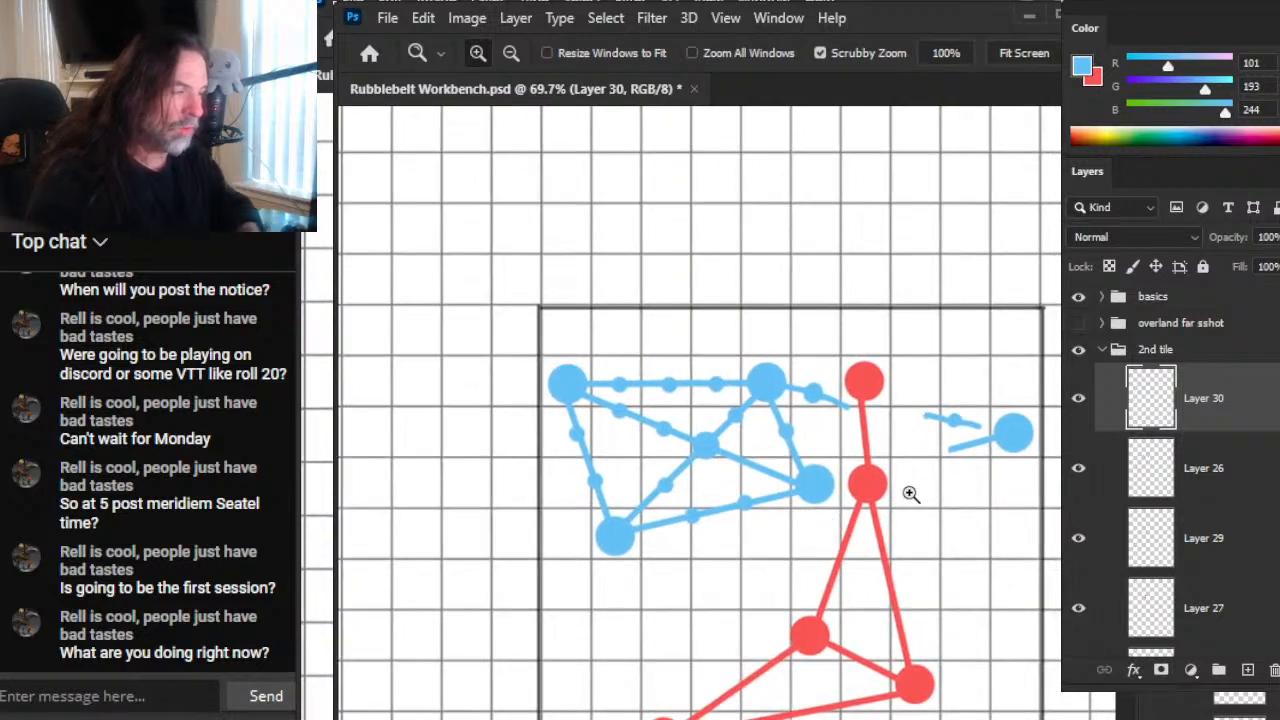
pyautogui.moveTo(894, 468); pyautogui.dragTo(930, 474)
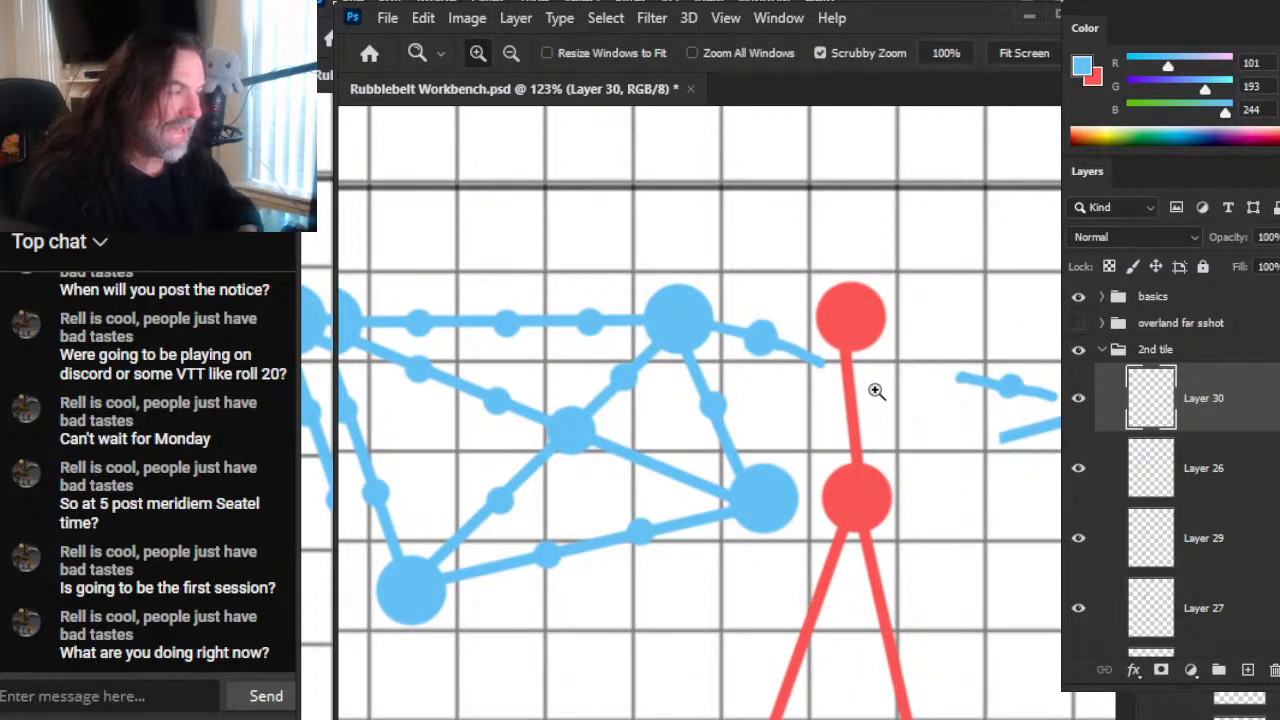
pyautogui.press('b')
pyautogui.click(853, 360)
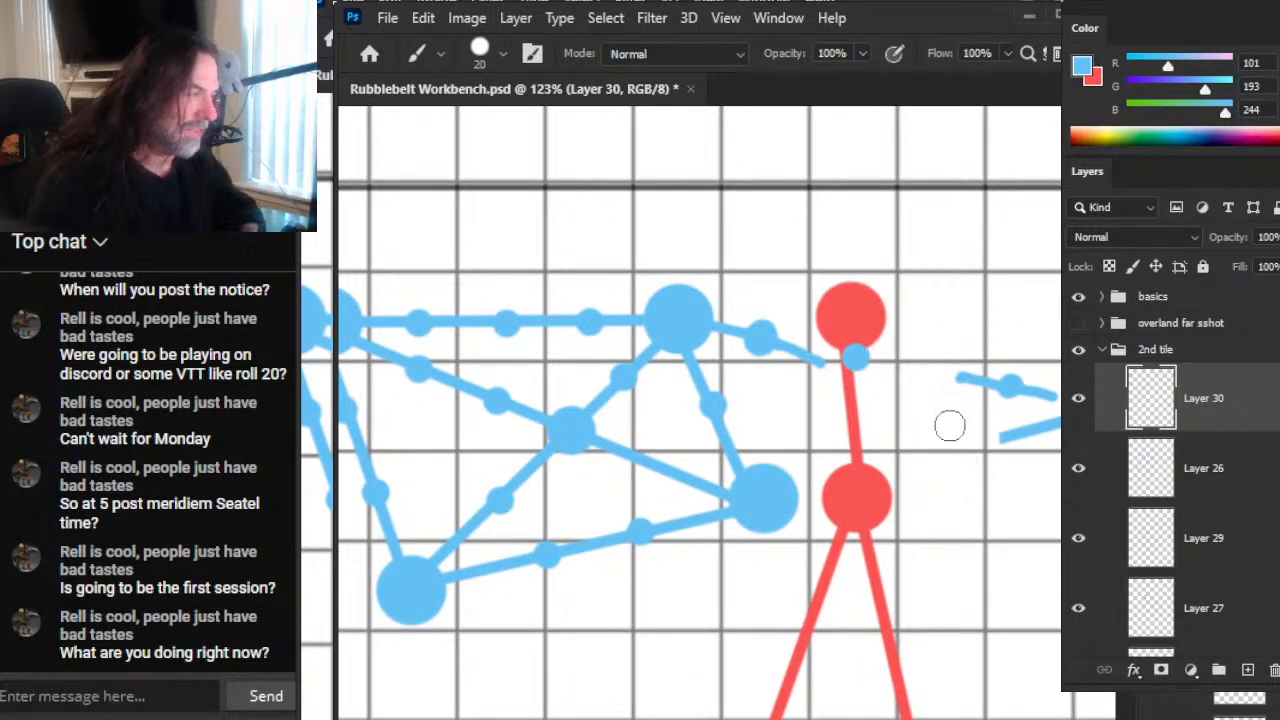
pyautogui.click(942, 368)
pyautogui.moveTo(1007, 572); pyautogui.dragTo(837, 486)
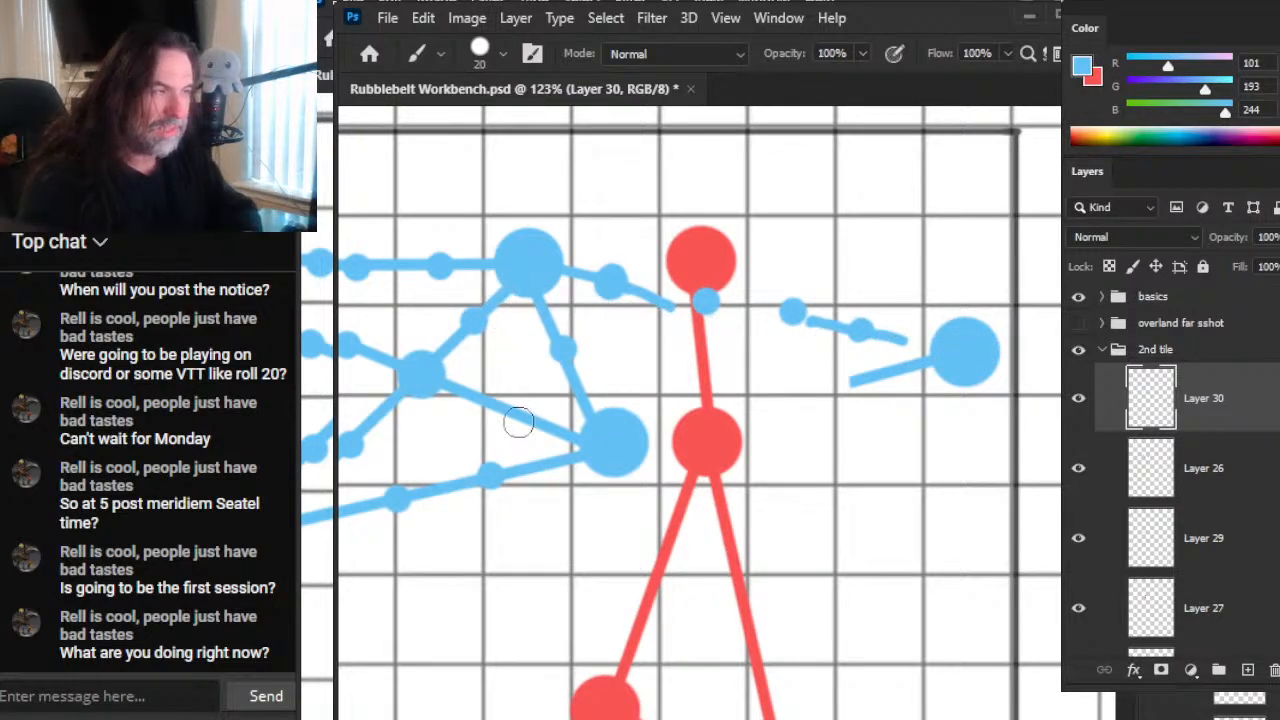
pyautogui.moveTo(647, 308); pyautogui.dragTo(672, 310)
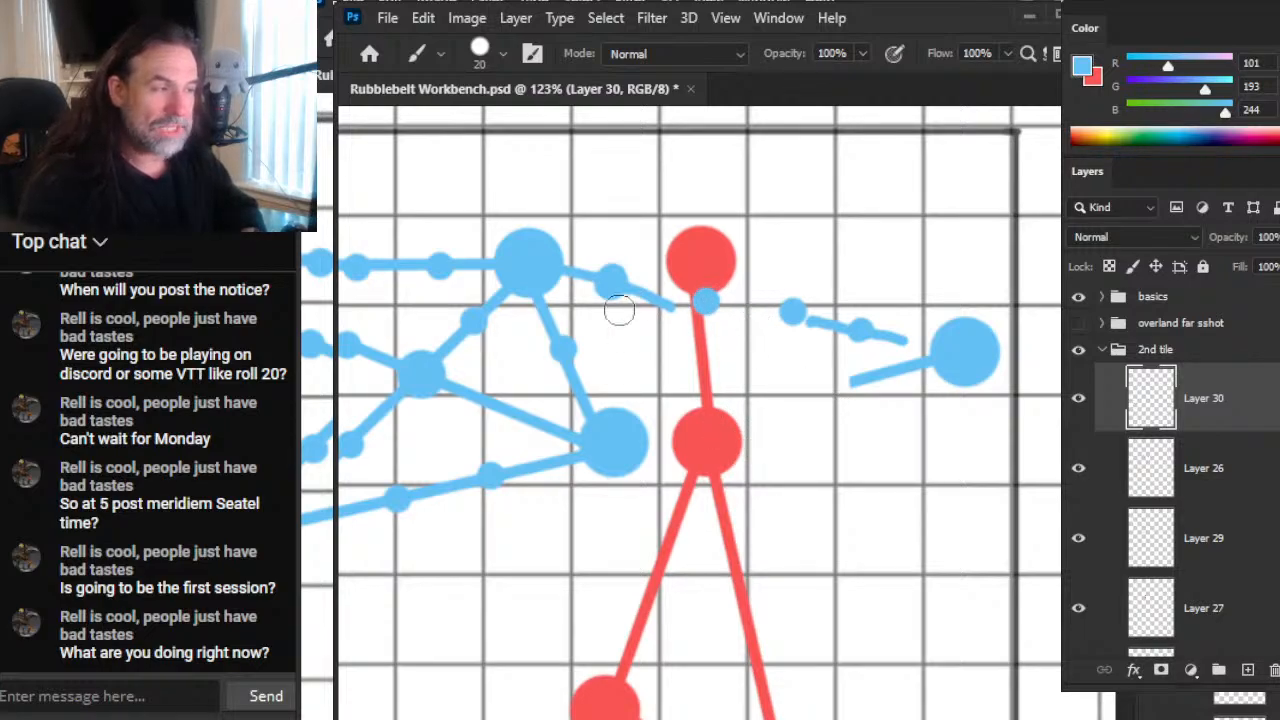
# Step: Draw short slanted blue strokes of brush size 7 from both sides of the dot on the red line
pyautogui.press('z')
pyautogui.moveTo(700, 298); pyautogui.dragTo(790, 345)
pyautogui.press('b')
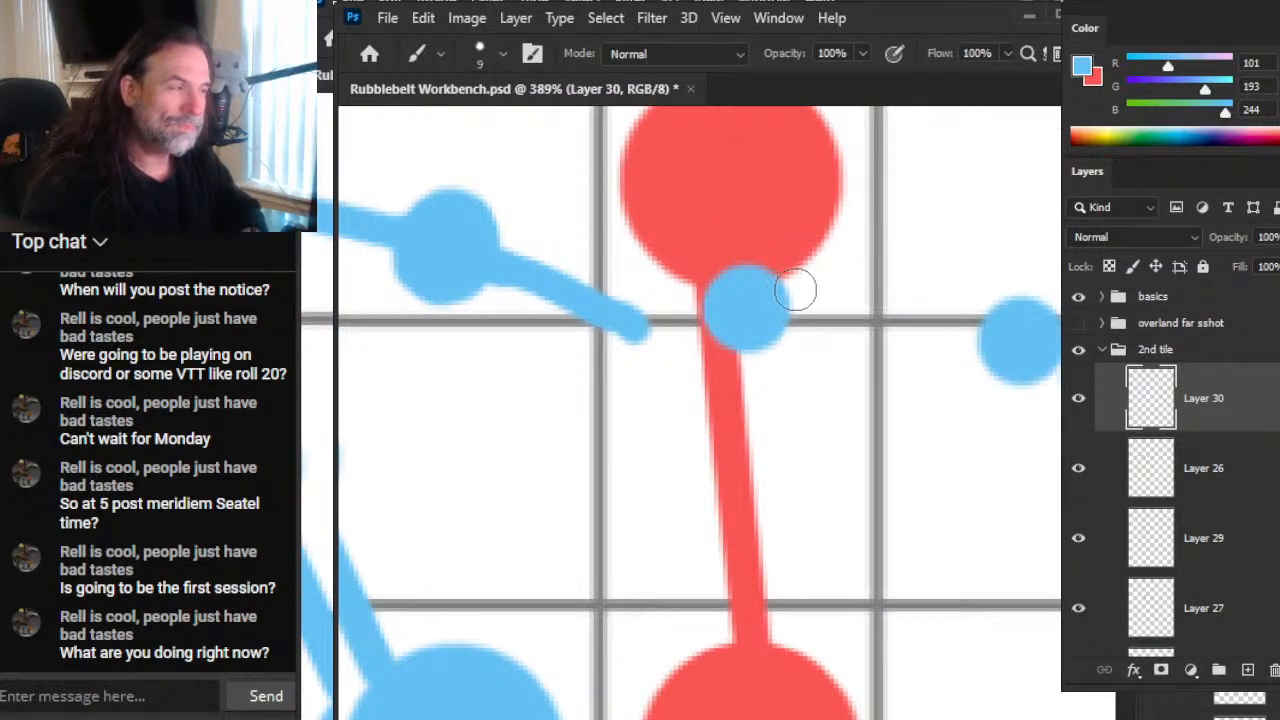
pyautogui.moveTo(818, 278)
pyautogui.mouseDown()
pyautogui.moveTo(771, 291)
pyautogui.moveTo(757, 310)
pyautogui.mouseUp()
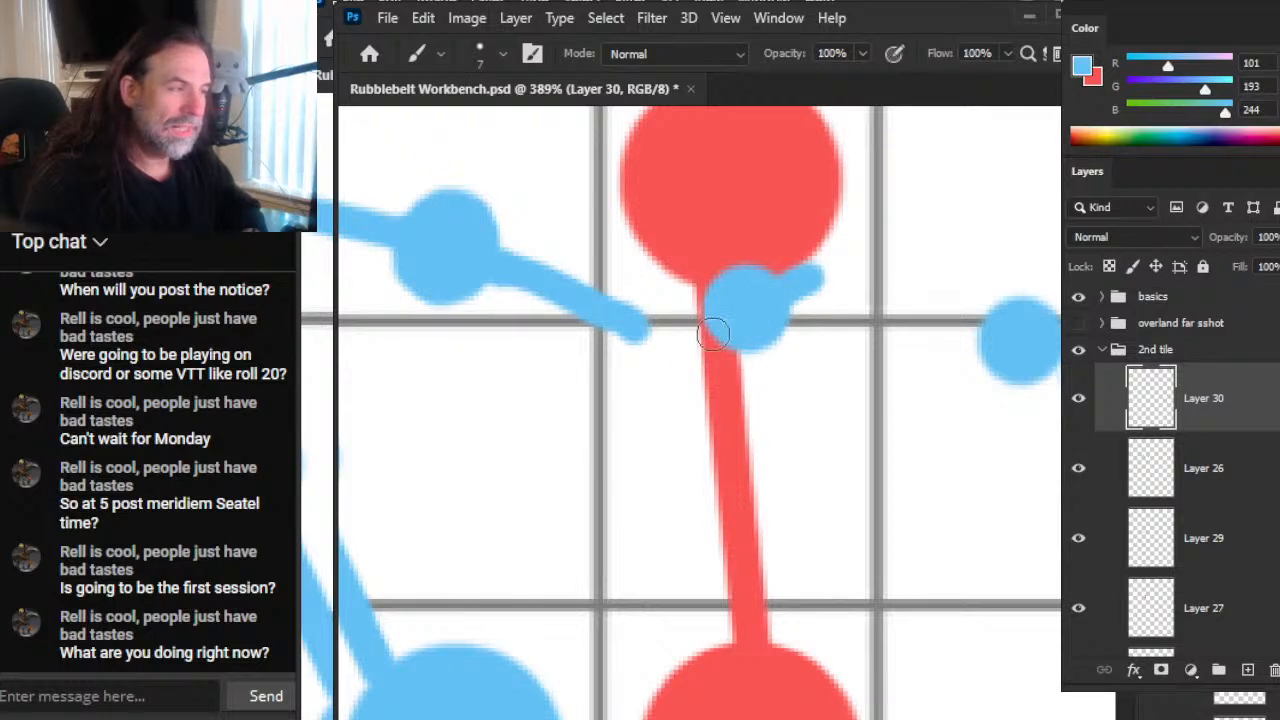
pyautogui.moveTo(718, 332)
pyautogui.mouseDown()
pyautogui.moveTo(663, 365)
pyautogui.moveTo(609, 286)
pyautogui.mouseUp()
# Step: Erase the line beyond the small dot next to the upper-right blue node and replace it with a short, trimmed stub
pyautogui.press('e')
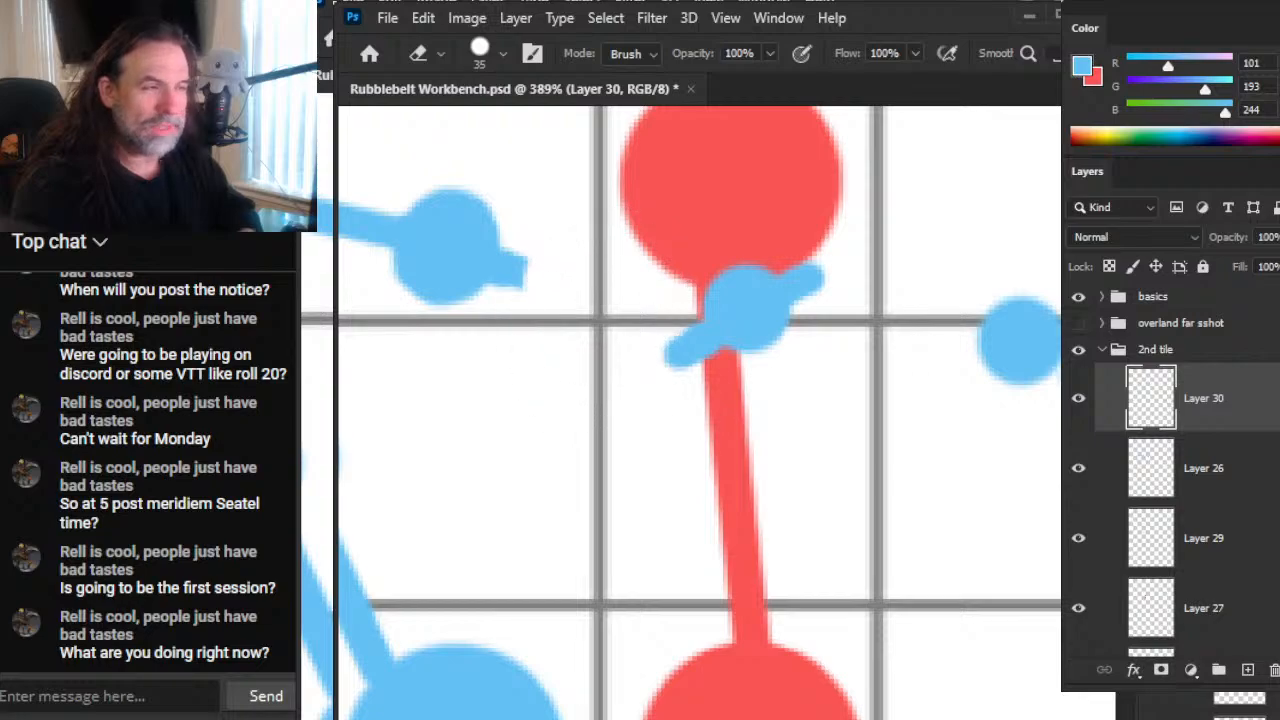
pyautogui.press('b')
pyautogui.moveTo(491, 257); pyautogui.dragTo(560, 283)
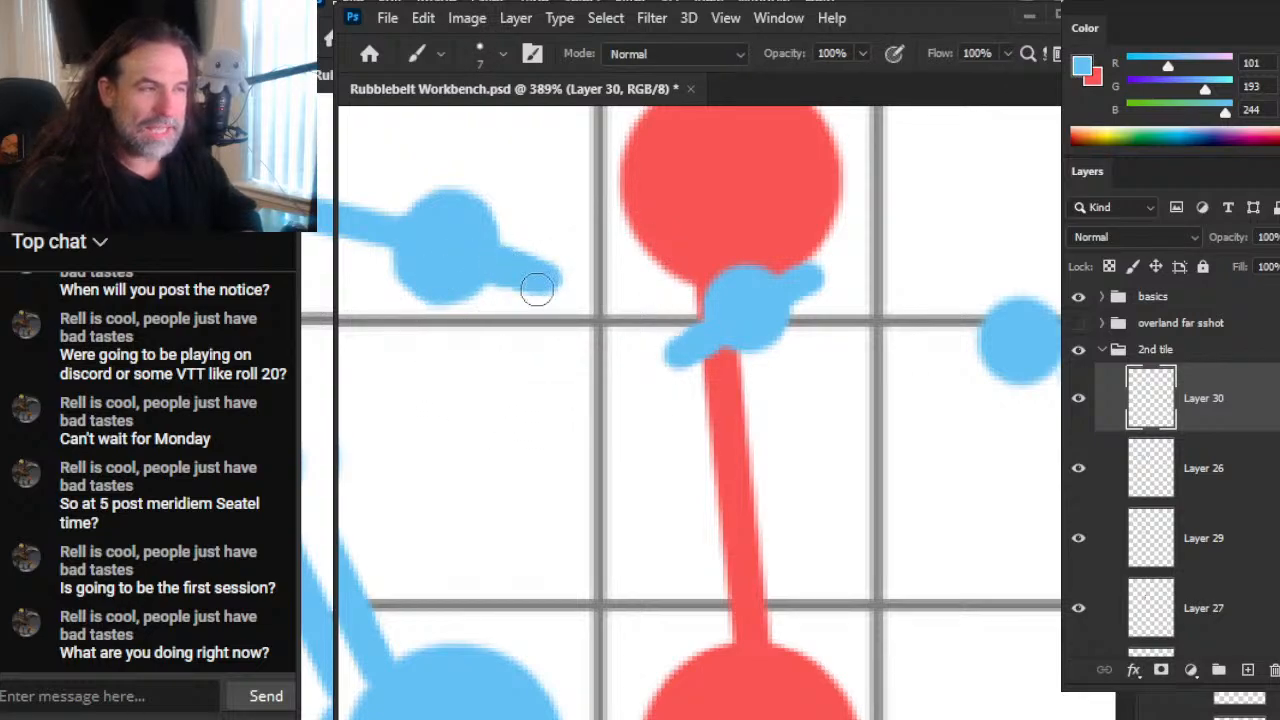
pyautogui.press('e')
pyautogui.press('[')
pyautogui.press('[')
pyautogui.press('[')
pyautogui.press('[')
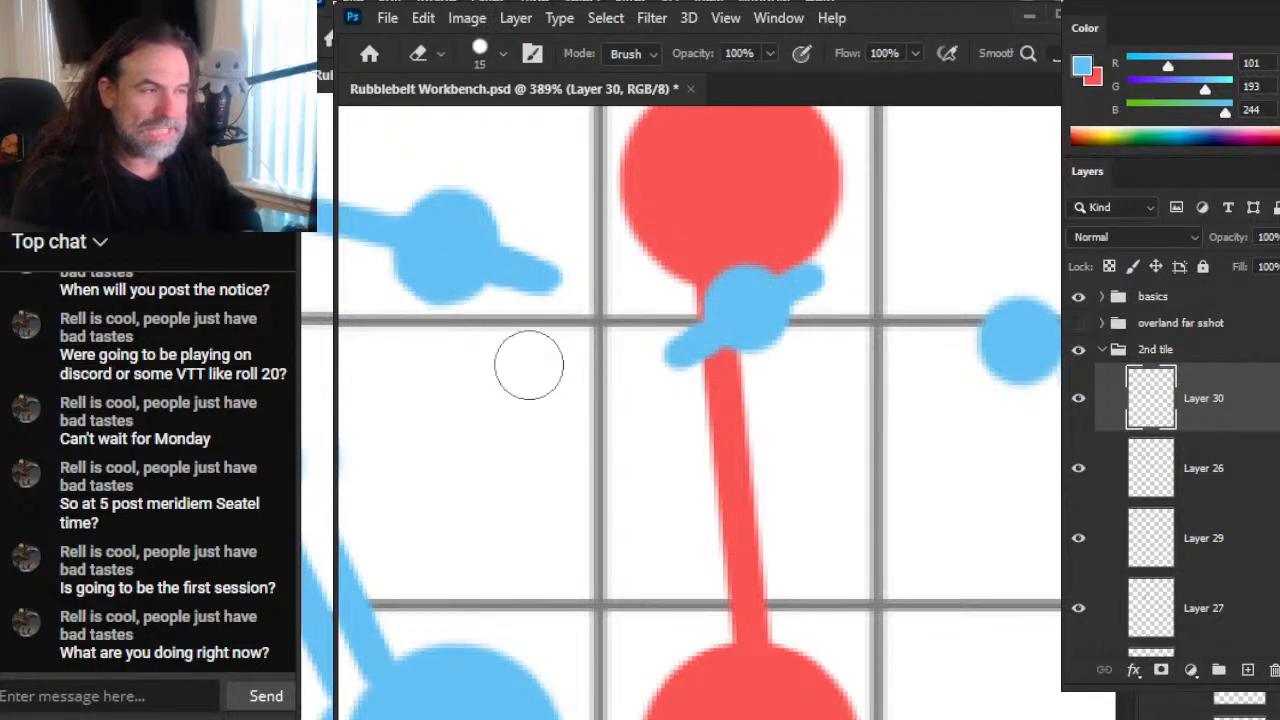
pyautogui.moveTo(630, 426); pyautogui.dragTo(936, 469)
# Step: On Layer 26, trim both ends of the separated blue segment around its small dot with the Eraser
pyautogui.press('z')
pyautogui.moveTo(887, 511); pyautogui.dragTo(778, 522)
pyautogui.moveTo(930, 612); pyautogui.dragTo(650, 450)
pyautogui.moveTo(843, 402); pyautogui.dragTo(870, 397)
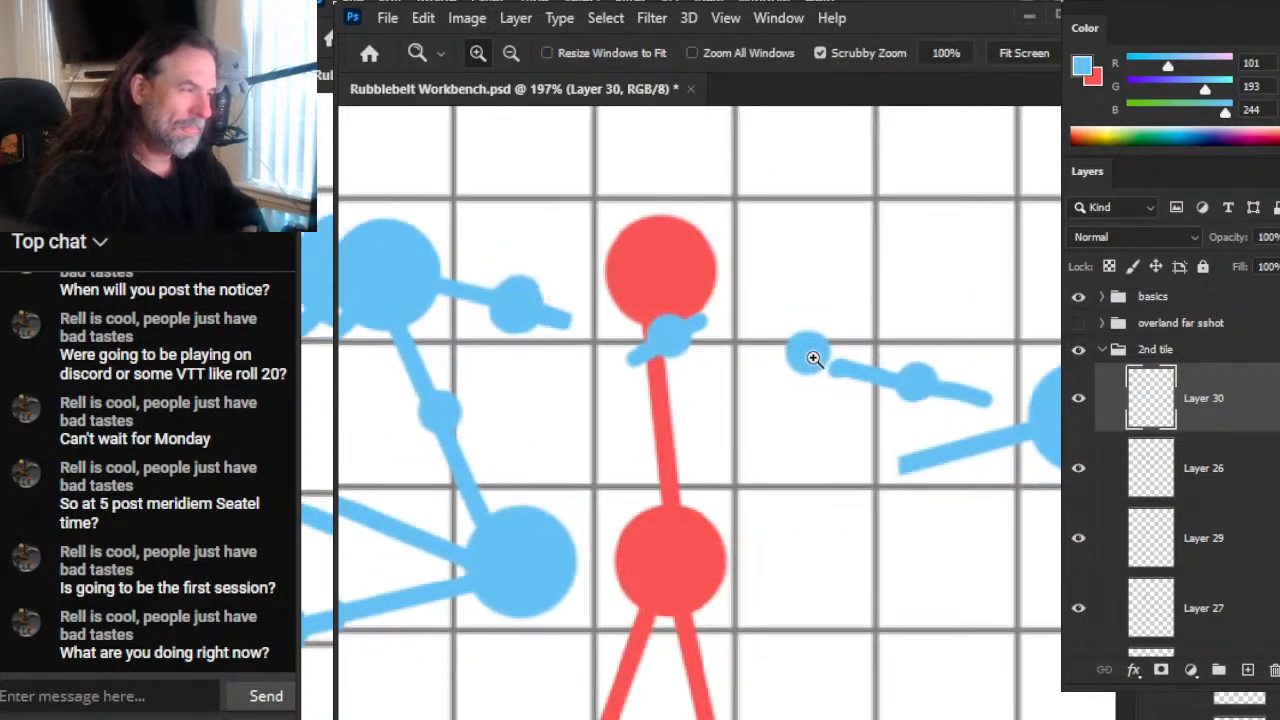
pyautogui.press('e')
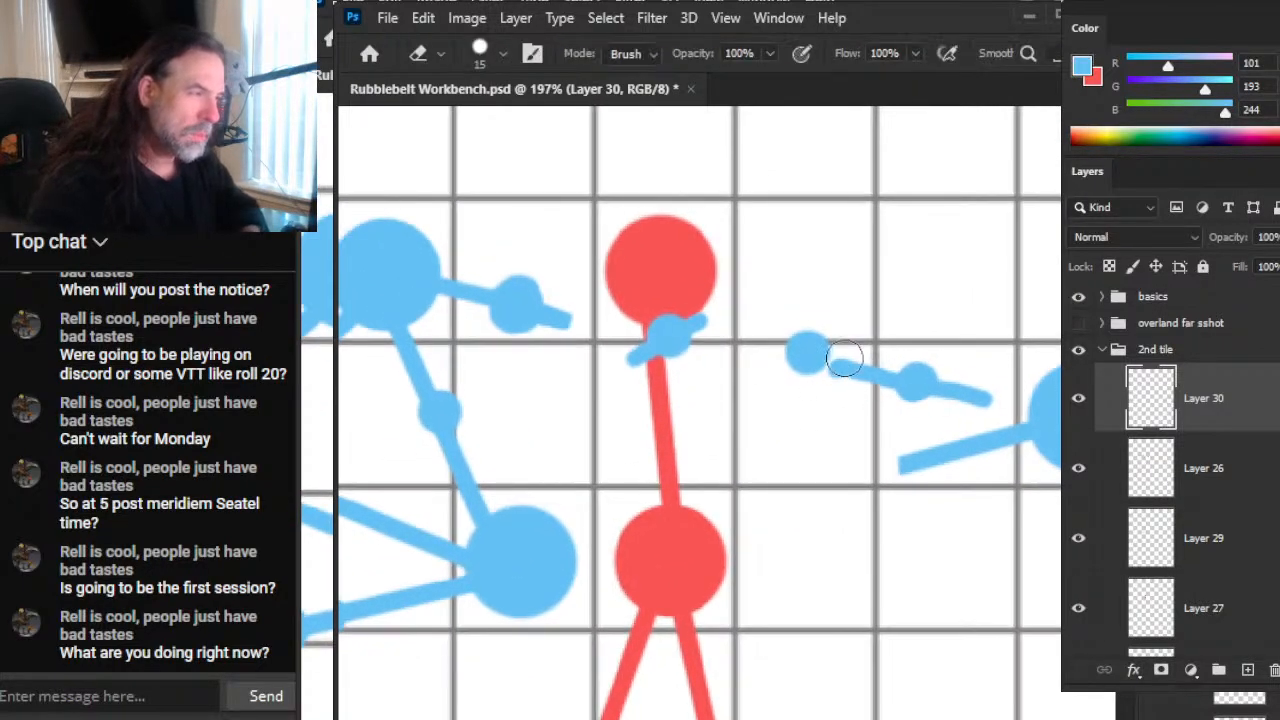
pyautogui.click(1147, 487)
pyautogui.moveTo(820, 360); pyautogui.dragTo(864, 374)
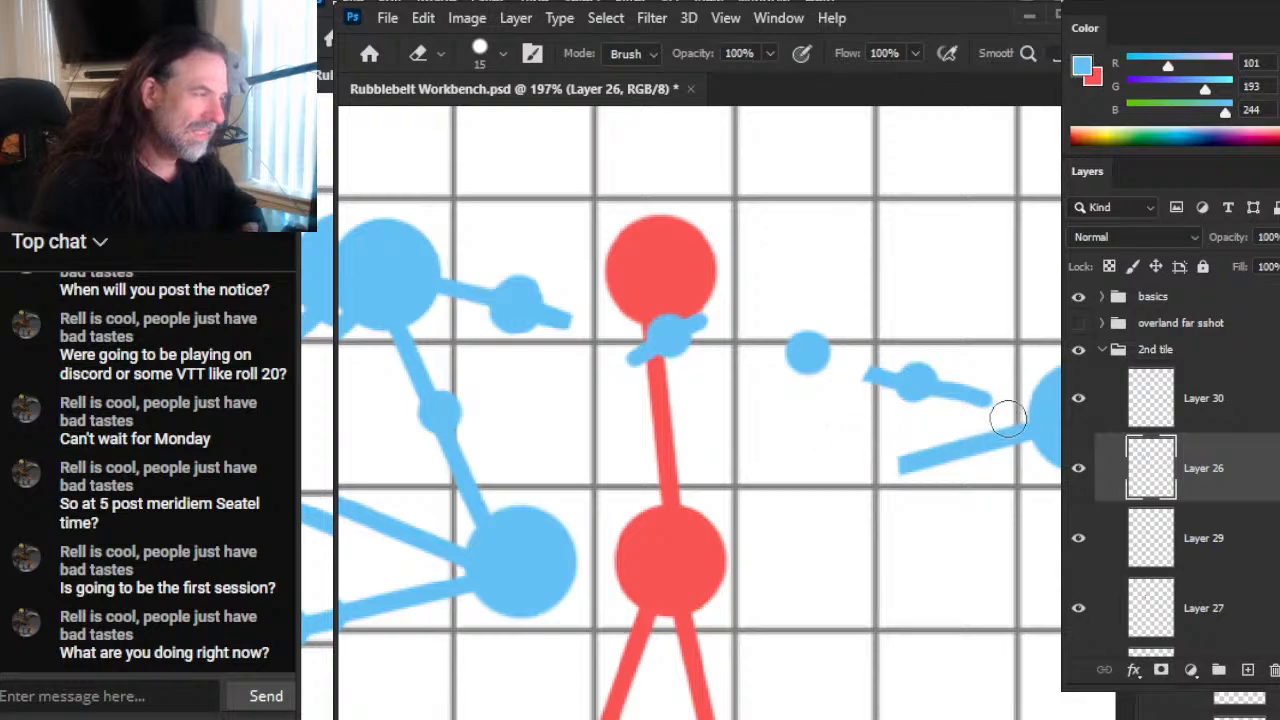
pyautogui.moveTo(1006, 491); pyautogui.dragTo(883, 482)
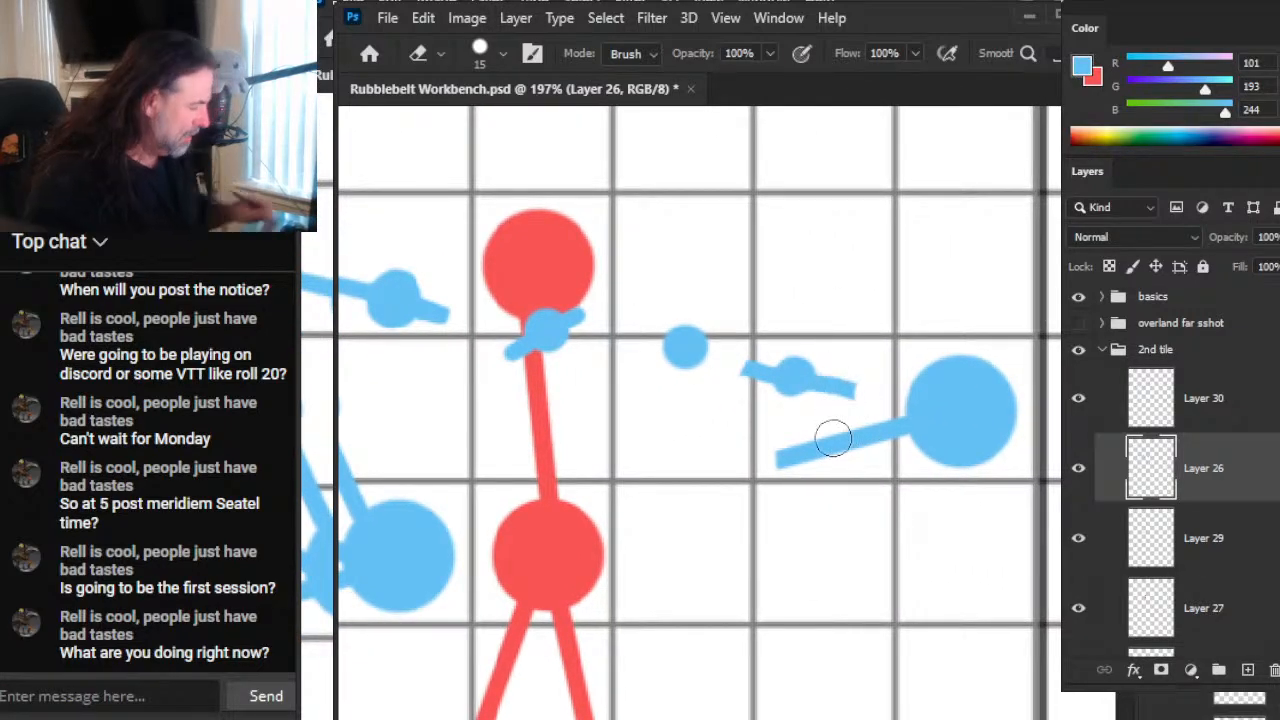
# Step: Draw a straight blue line of brush size 7 connecting the far-right blue node to the separated segment's small dot
pyautogui.scroll(-1, 777, 457)
pyautogui.press('b')
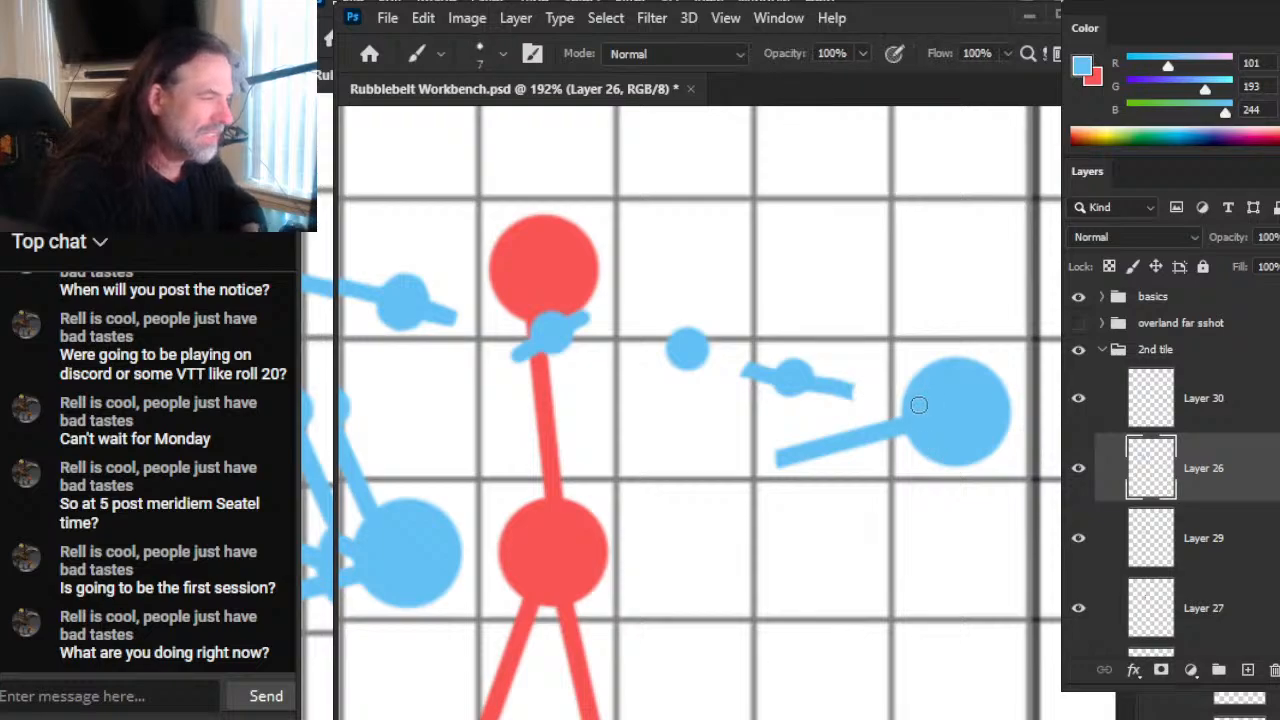
pyautogui.keyDown('shift'); pyautogui.click(794, 380); pyautogui.keyUp('shift')
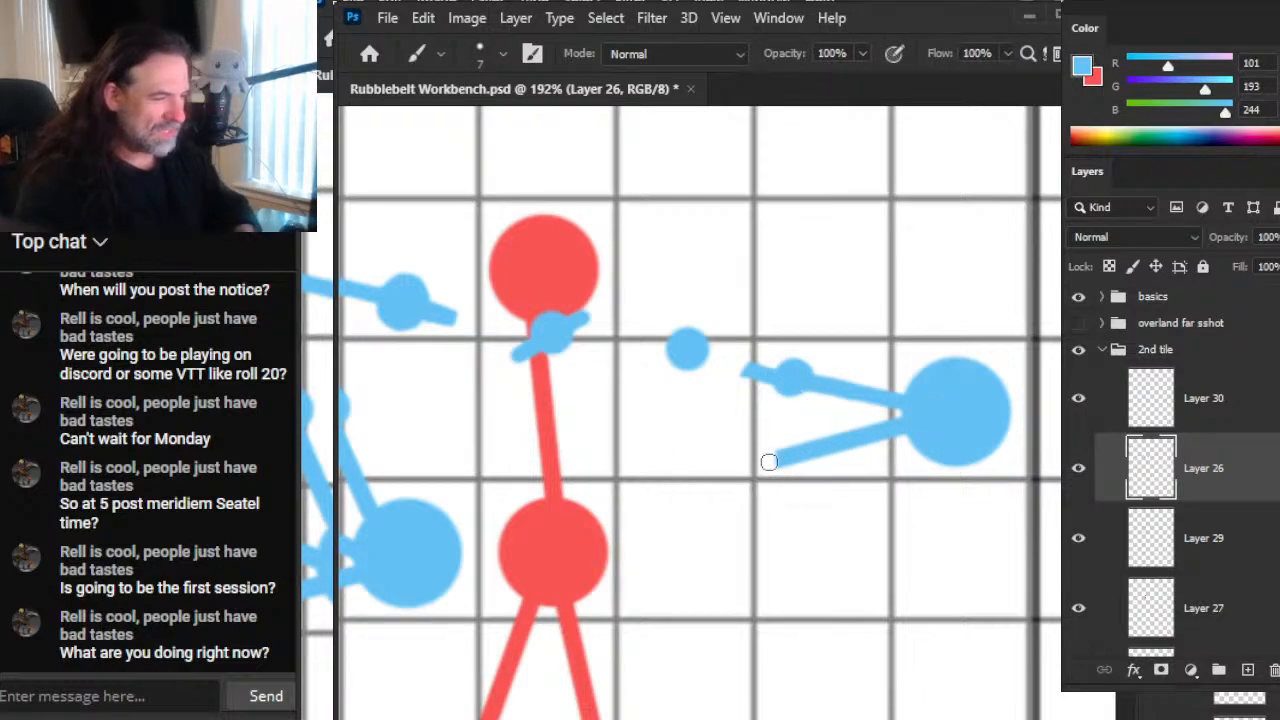
# Step: Fade out the loose end of the far-right node's lower line with the Eraser at 23% opacity
pyautogui.press('e')
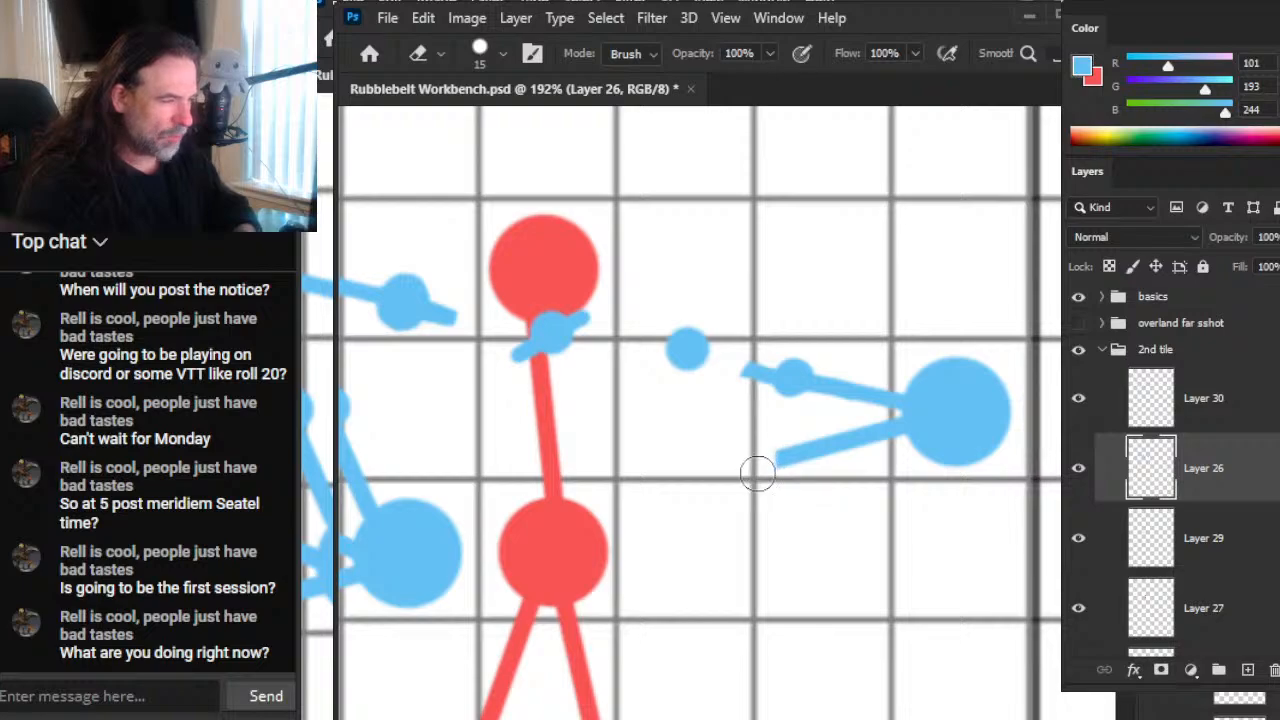
pyautogui.moveTo(780, 447)
pyautogui.mouseDown()
pyautogui.moveTo(786, 478)
pyautogui.moveTo(773, 493)
pyautogui.mouseUp()
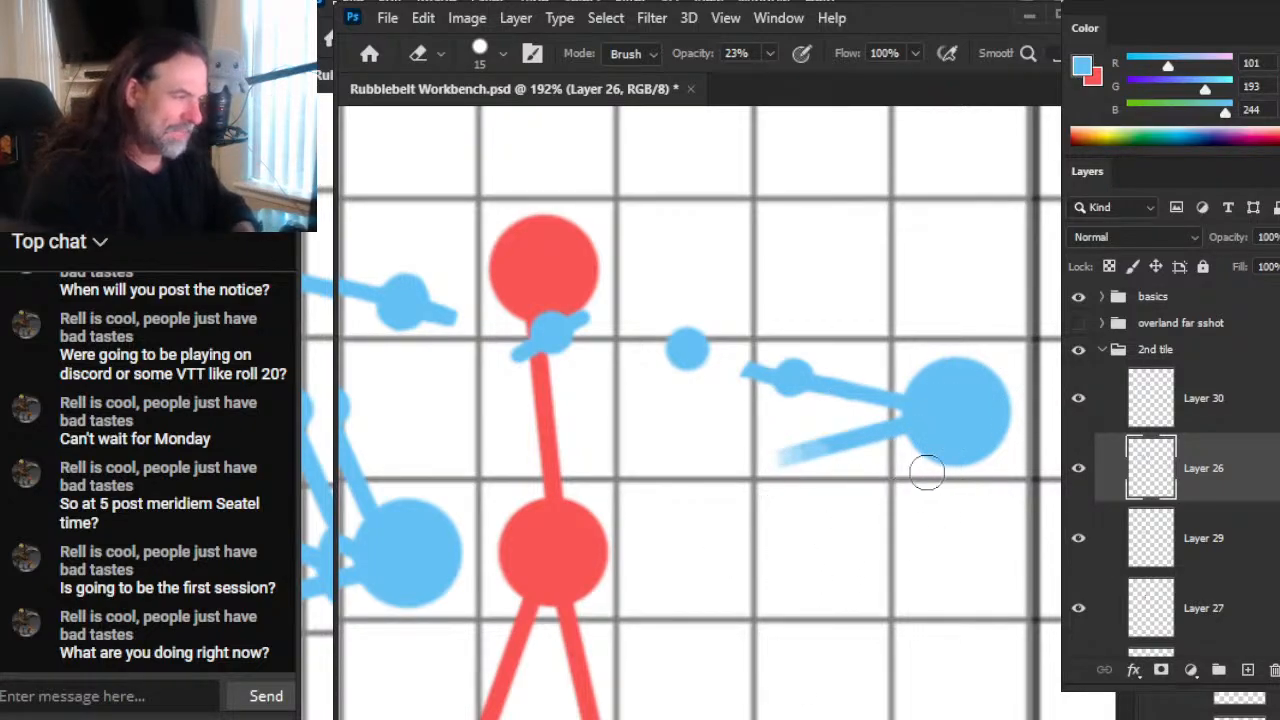
pyautogui.press('z')
pyautogui.moveTo(954, 534); pyautogui.dragTo(843, 590)
pyautogui.press('space')
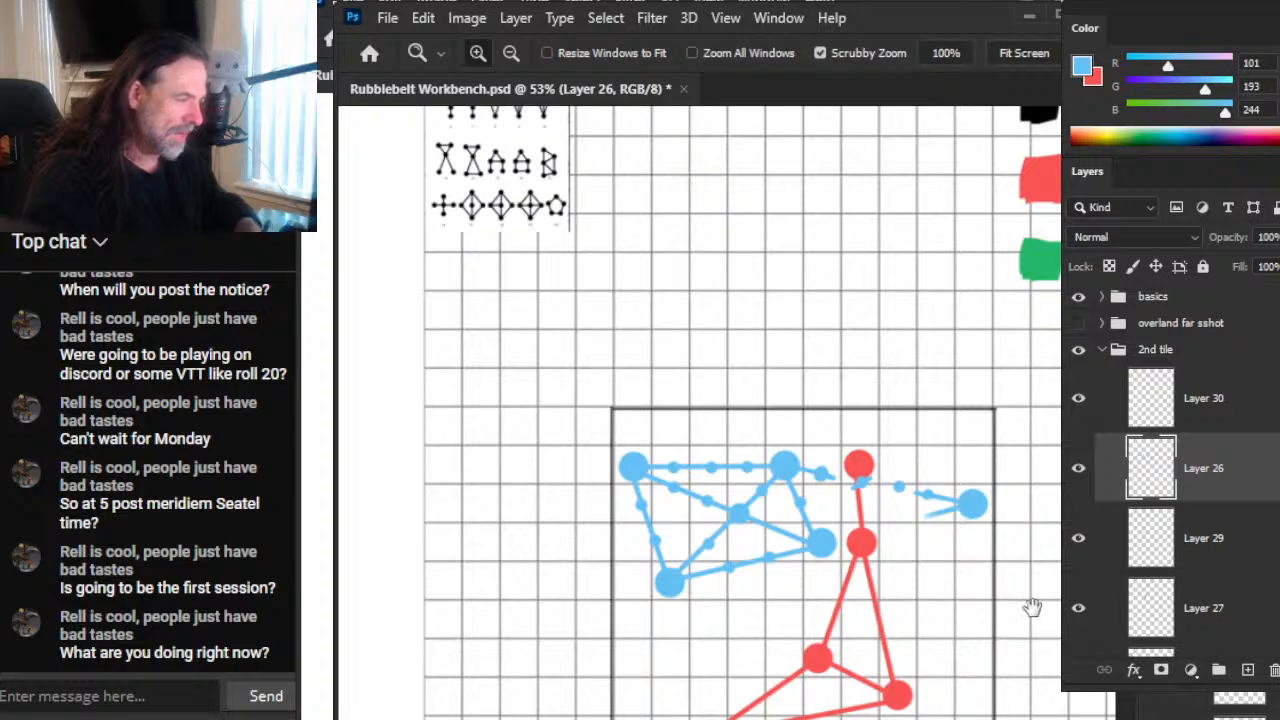
# Step: On Layer 30, erase the isolated small blue dot and the short blue segment crossing the red line below the upper red node
pyautogui.moveTo(1037, 610); pyautogui.dragTo(865, 513)
pyautogui.moveTo(735, 421); pyautogui.dragTo(814, 429)
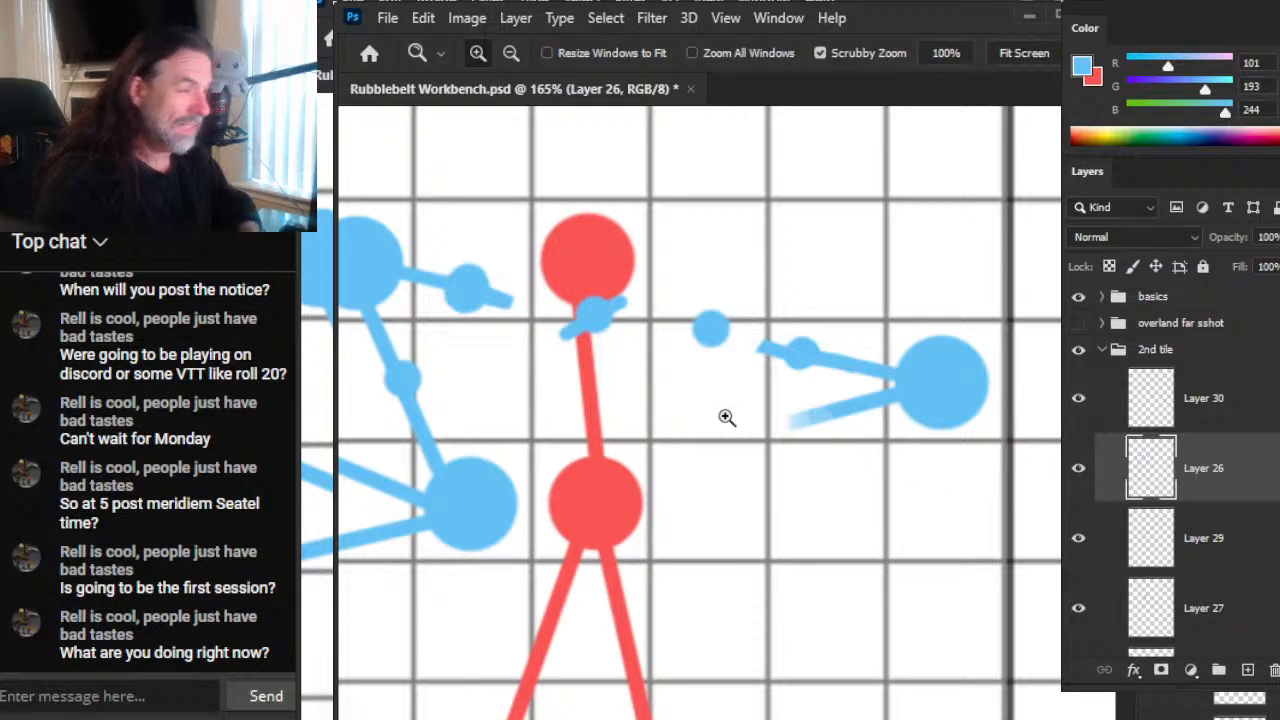
pyautogui.press('e')
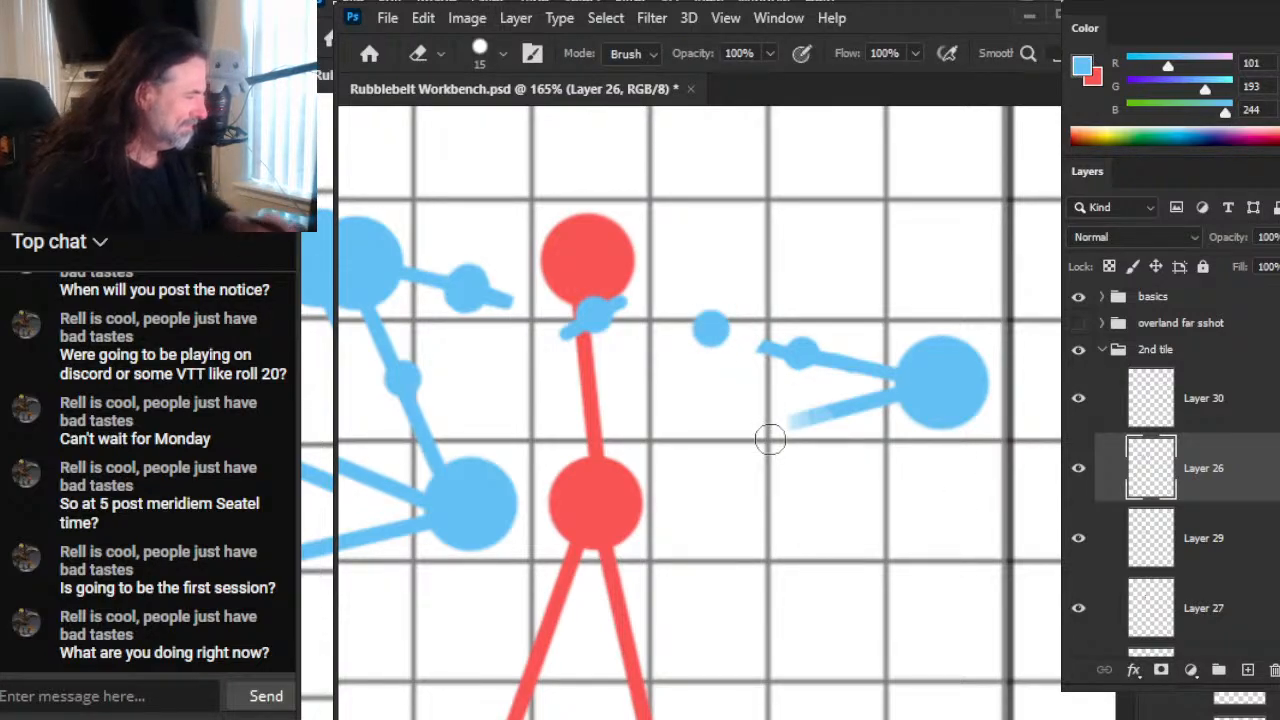
pyautogui.click(1077, 402)
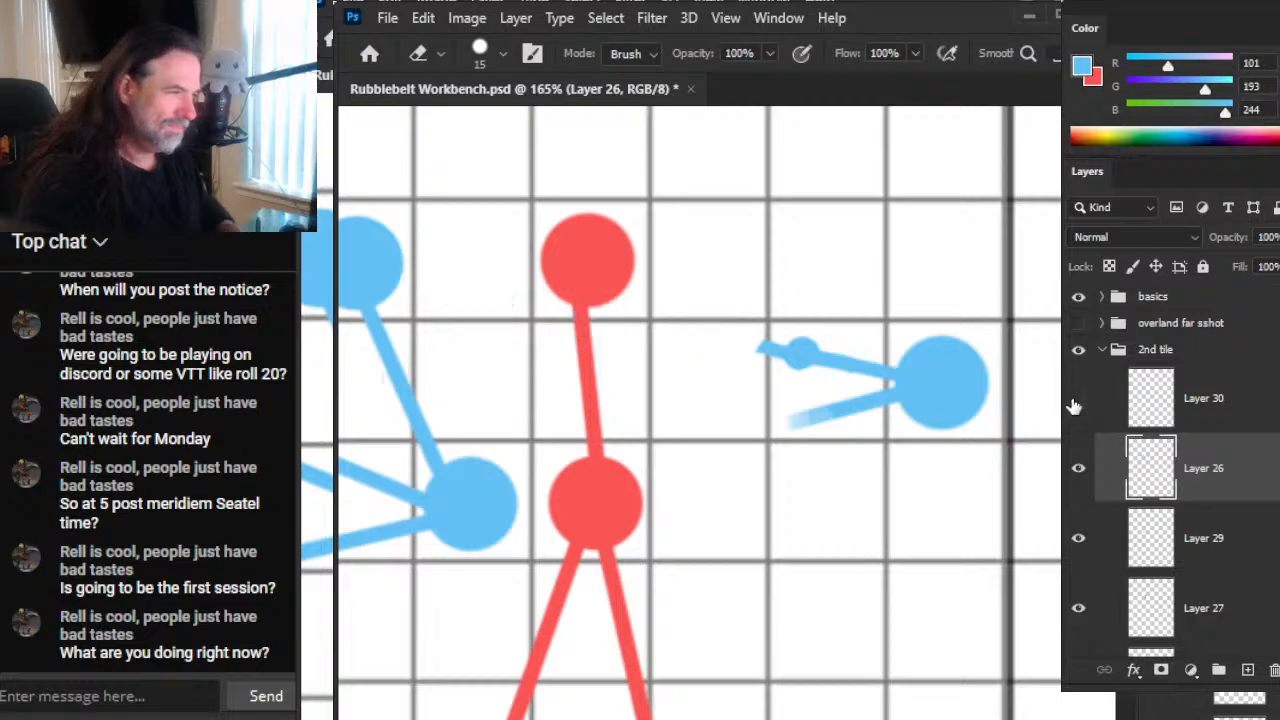
pyautogui.click(1077, 402)
pyautogui.click(1198, 423)
pyautogui.moveTo(658, 353); pyautogui.dragTo(707, 302)
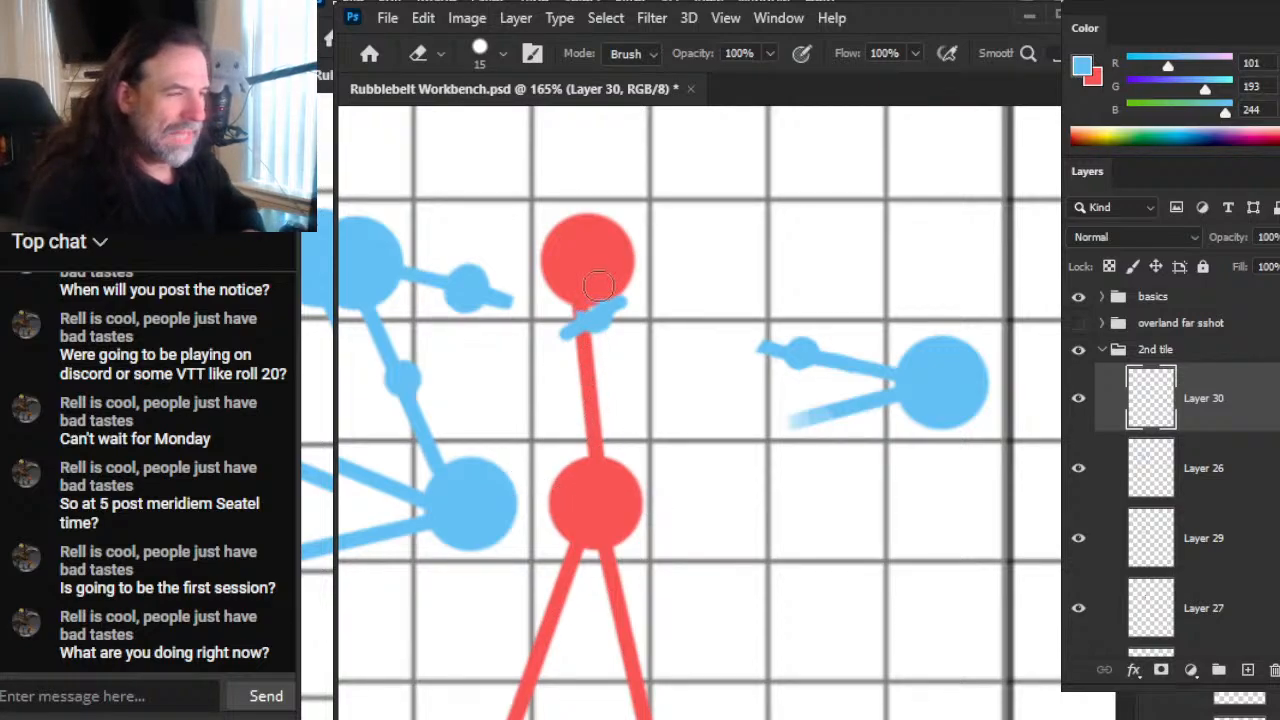
pyautogui.moveTo(598, 287); pyautogui.dragTo(598, 287)
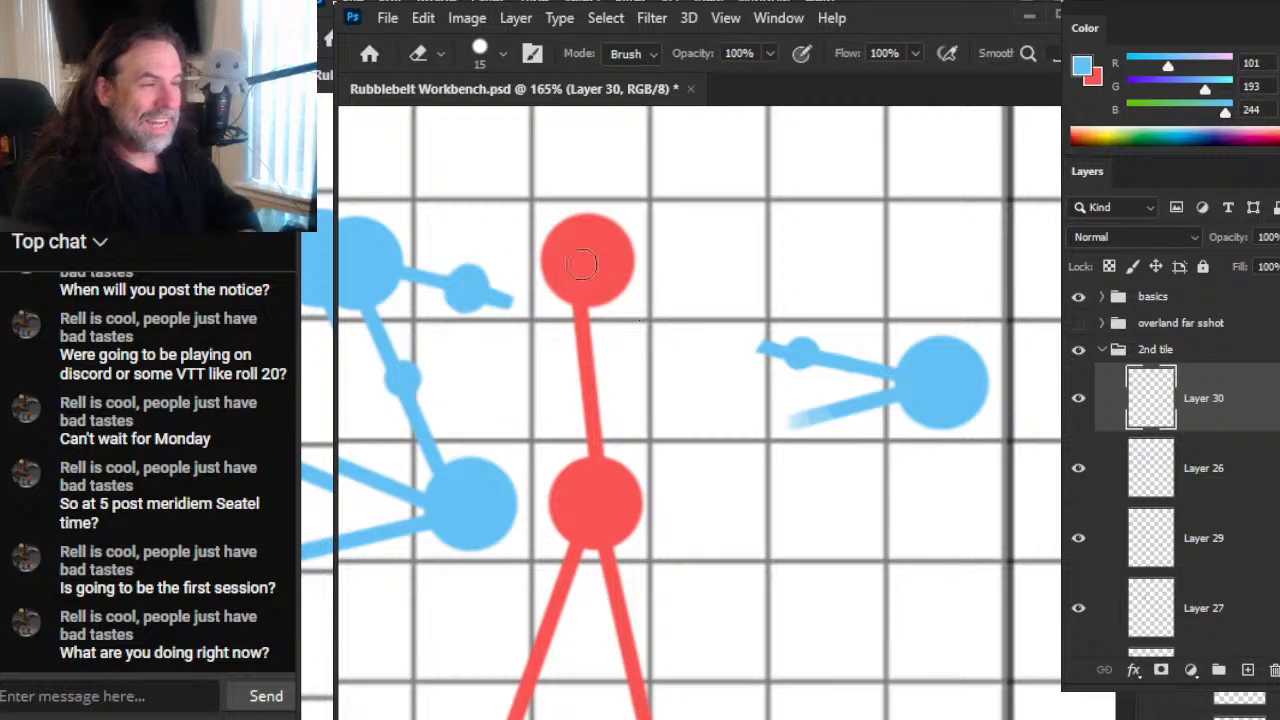
# Step: Merge Layer 30 into Layer 26 and trim the loose tips of the two broken blue lines with the Eraser at size 15
pyautogui.press('z')
pyautogui.moveTo(742, 552); pyautogui.dragTo(631, 578)
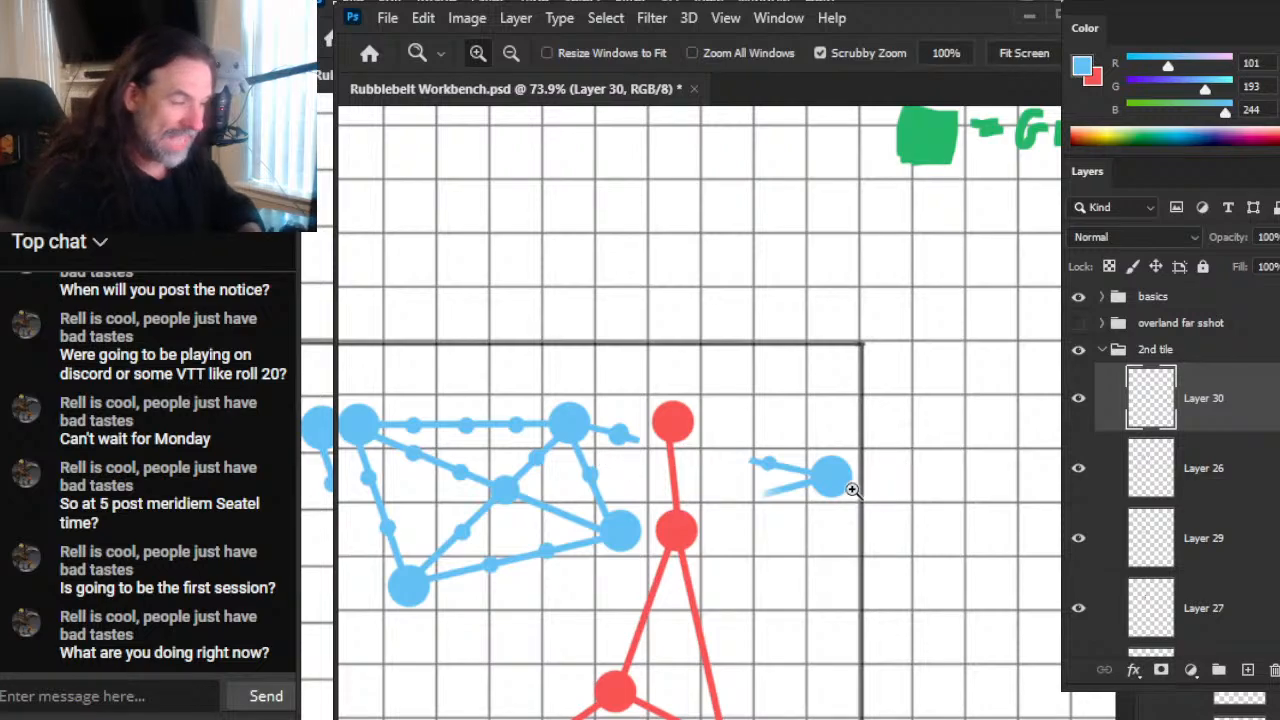
pyautogui.moveTo(623, 406); pyautogui.dragTo(723, 466)
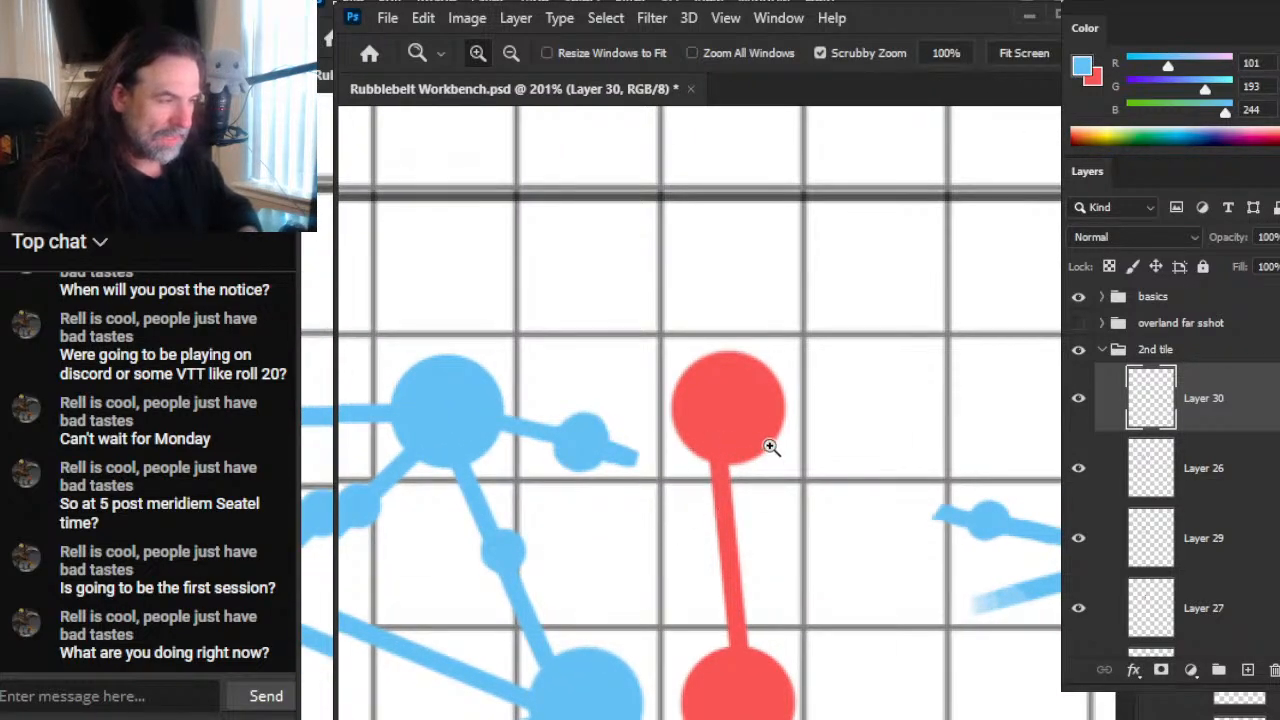
pyautogui.press('e')
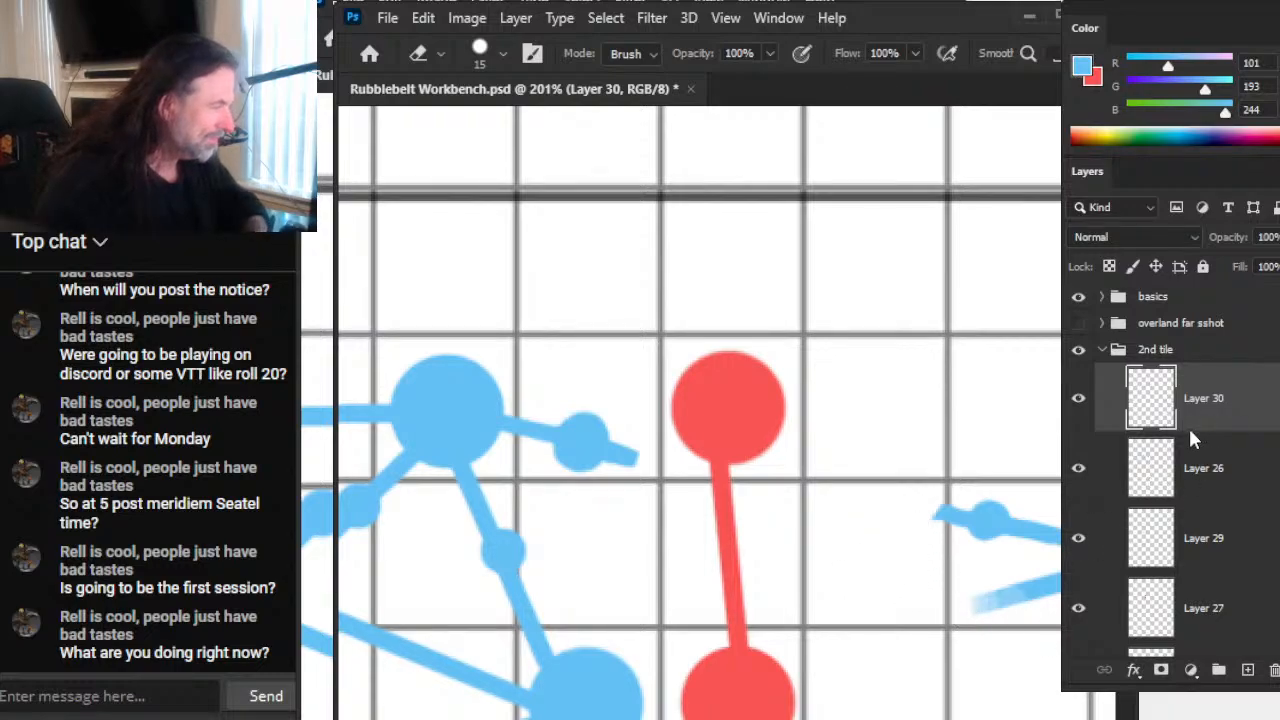
pyautogui.press('Delete')
pyautogui.click(924, 527)
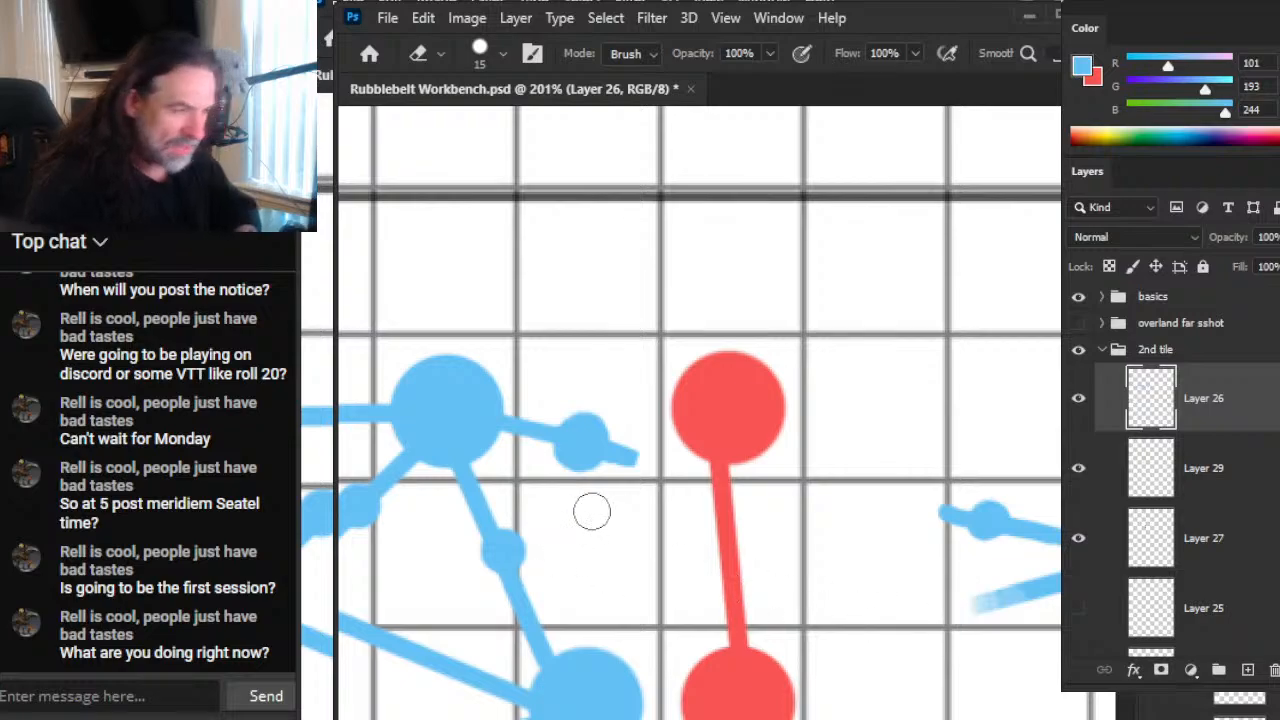
pyautogui.moveTo(653, 432); pyautogui.dragTo(647, 468)
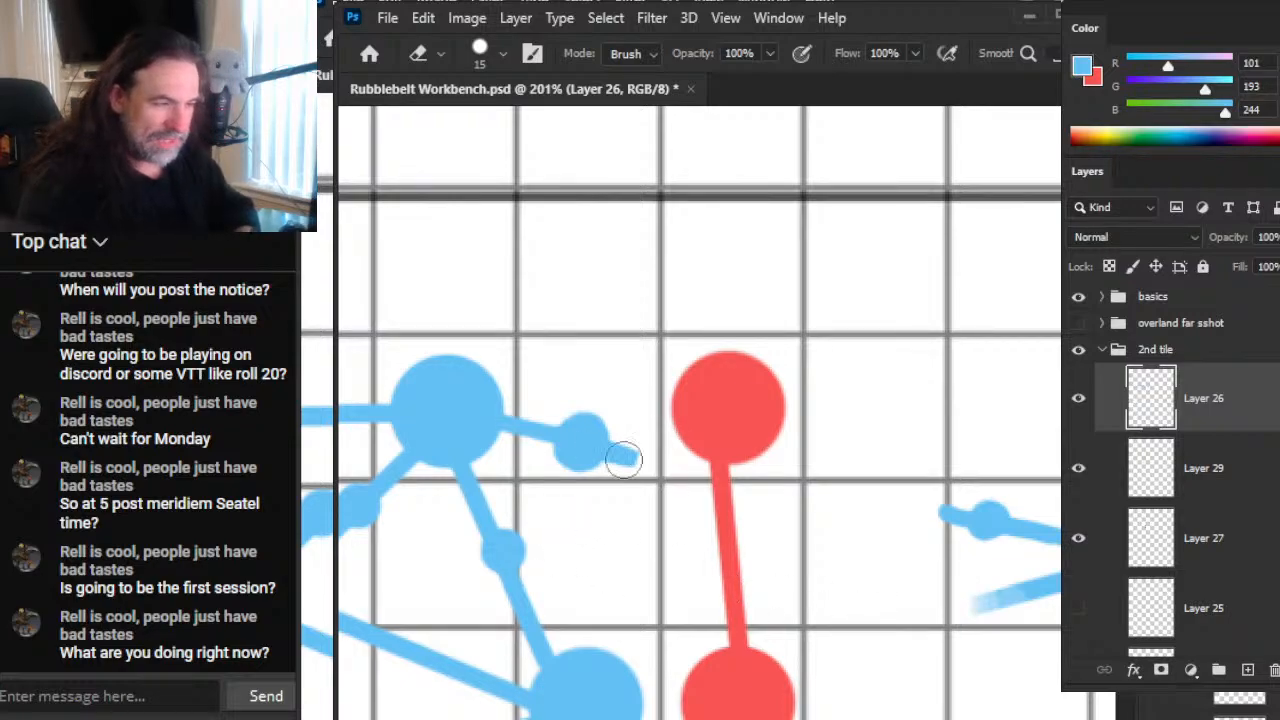
pyautogui.press('z')
pyautogui.moveTo(830, 420); pyautogui.dragTo(780, 451)
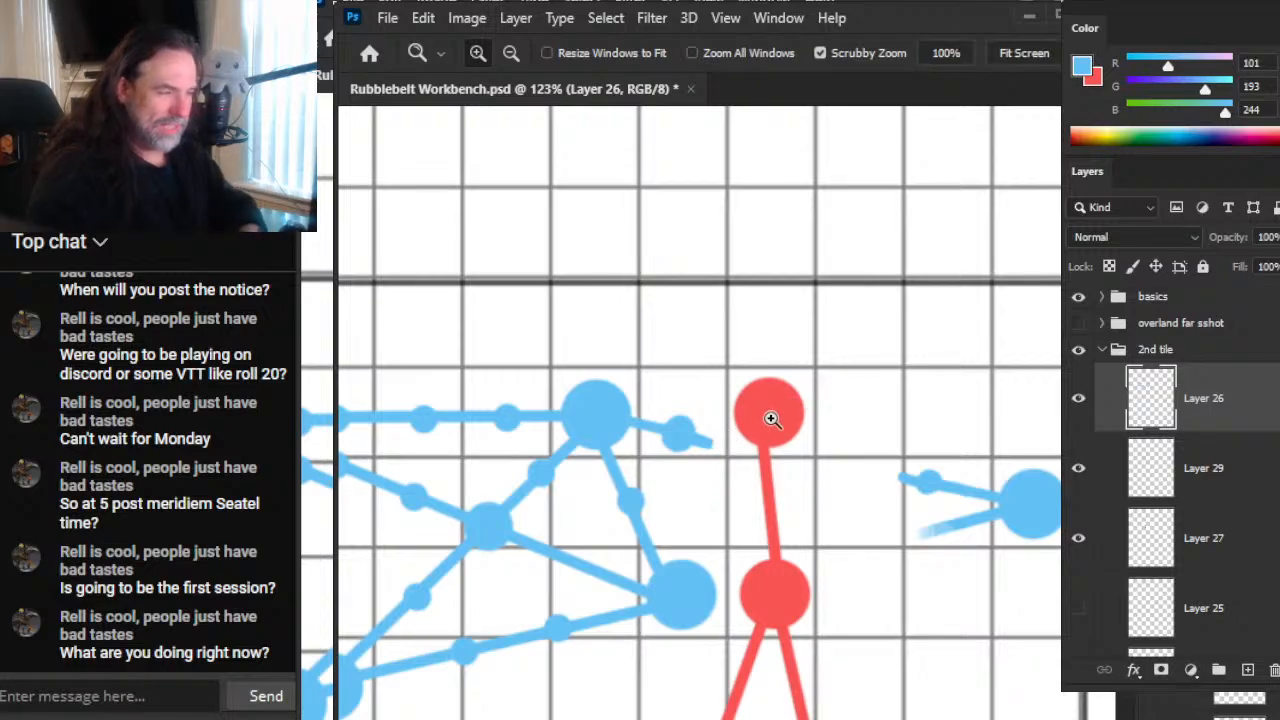
pyautogui.press('b')
pyautogui.moveTo(906, 378); pyautogui.dragTo(852, 540)
pyautogui.hotkey('ctrl', 'z')
# Step: Show the overland far sshot group, examine the blue symbol tiles beside START, and hide the group again
pyautogui.press('z')
pyautogui.scroll(-5, 948, 420)
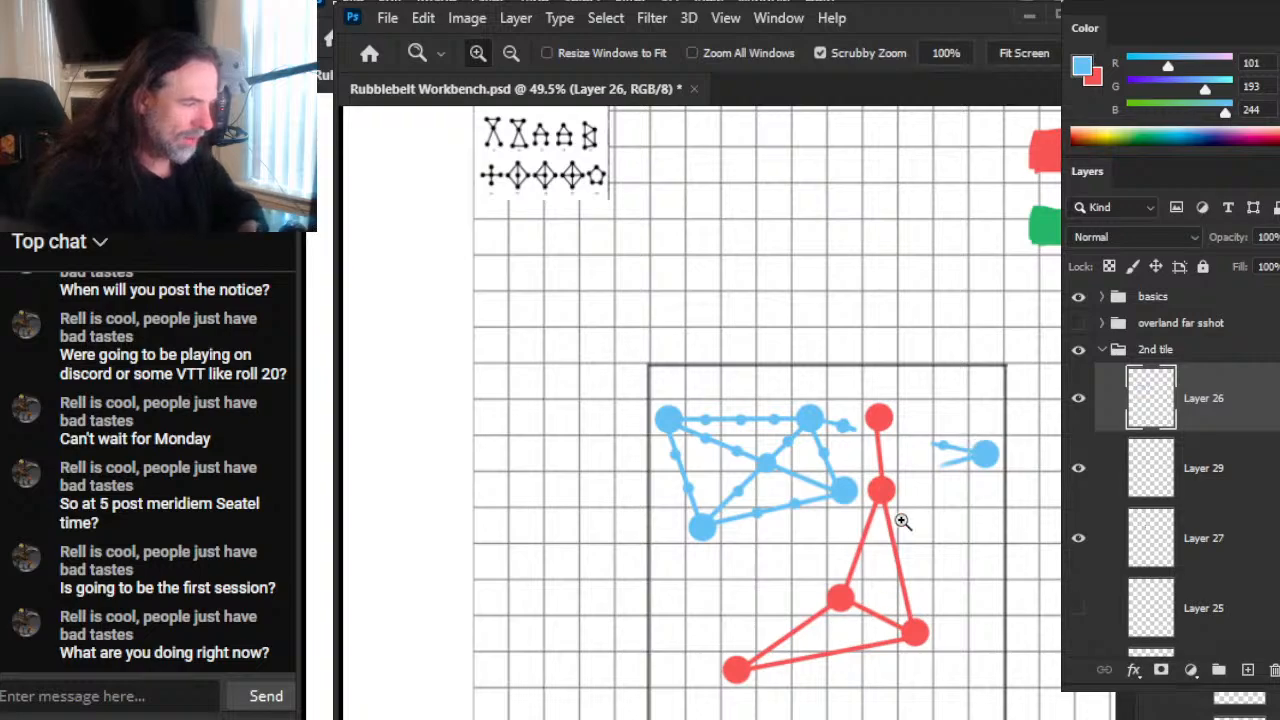
pyautogui.click(1078, 323)
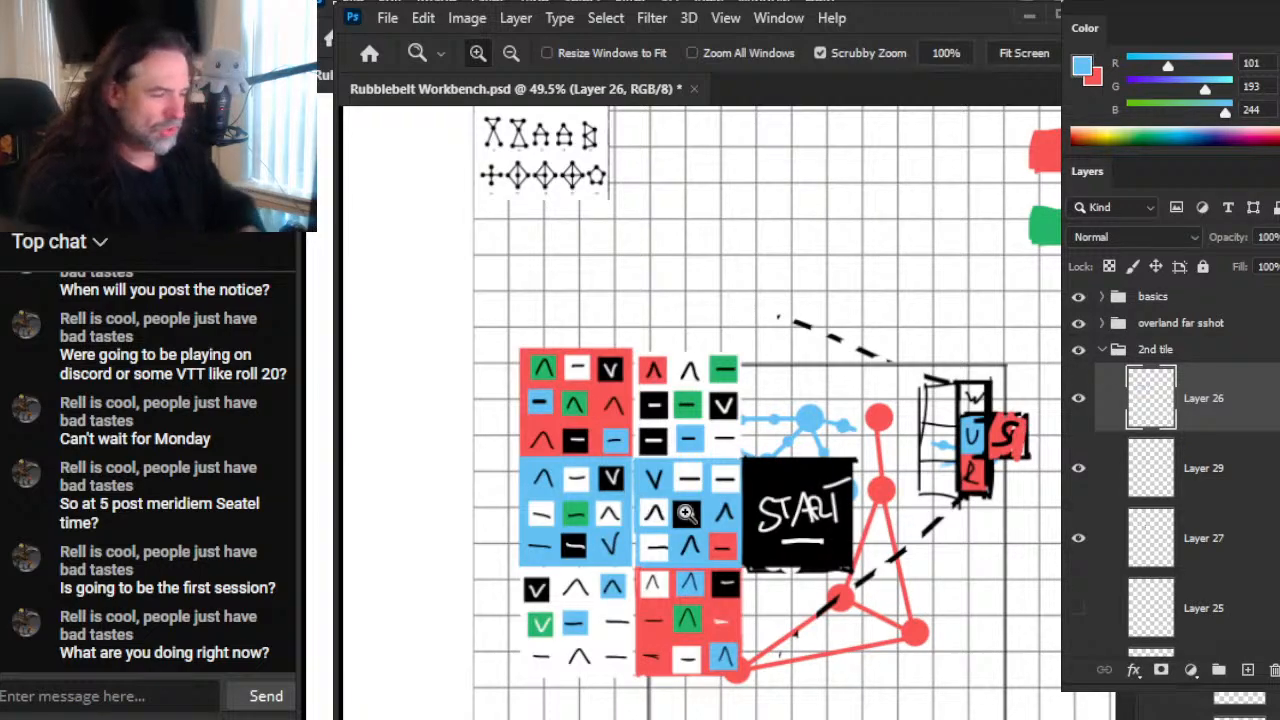
pyautogui.moveTo(691, 585); pyautogui.dragTo(808, 580)
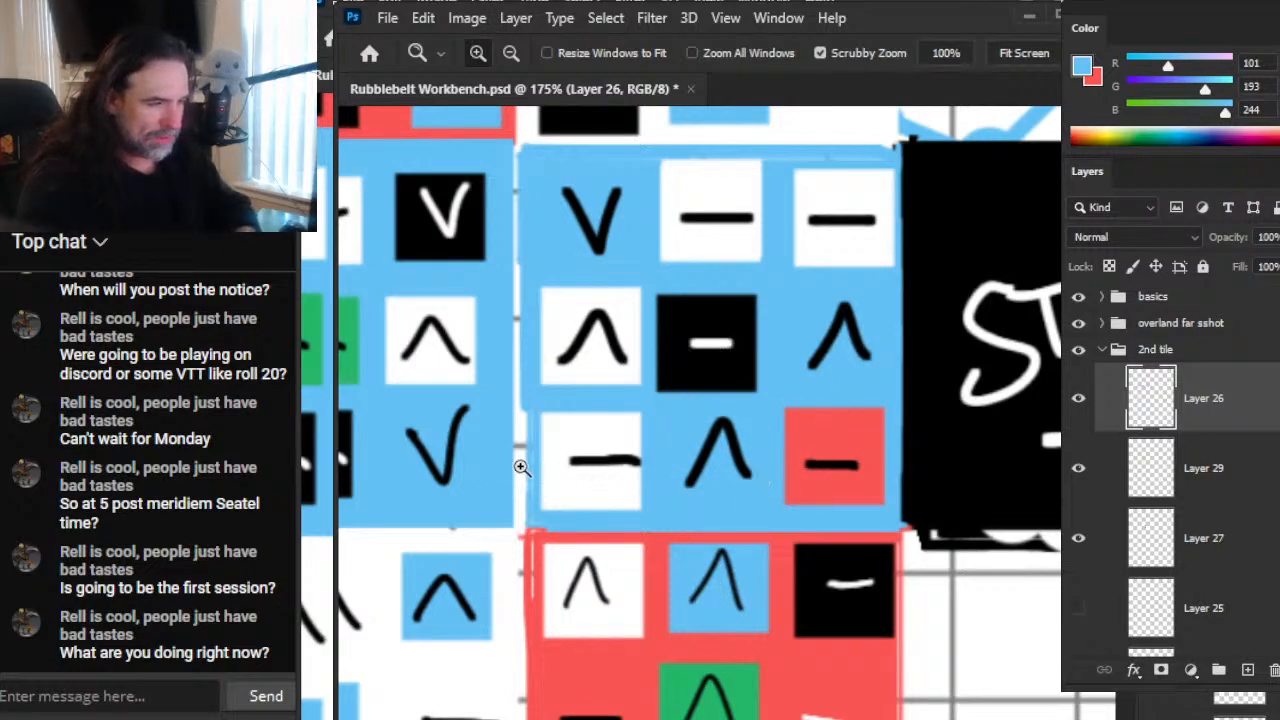
pyautogui.hotkey('ctrl', '0')
pyautogui.click(1078, 323)
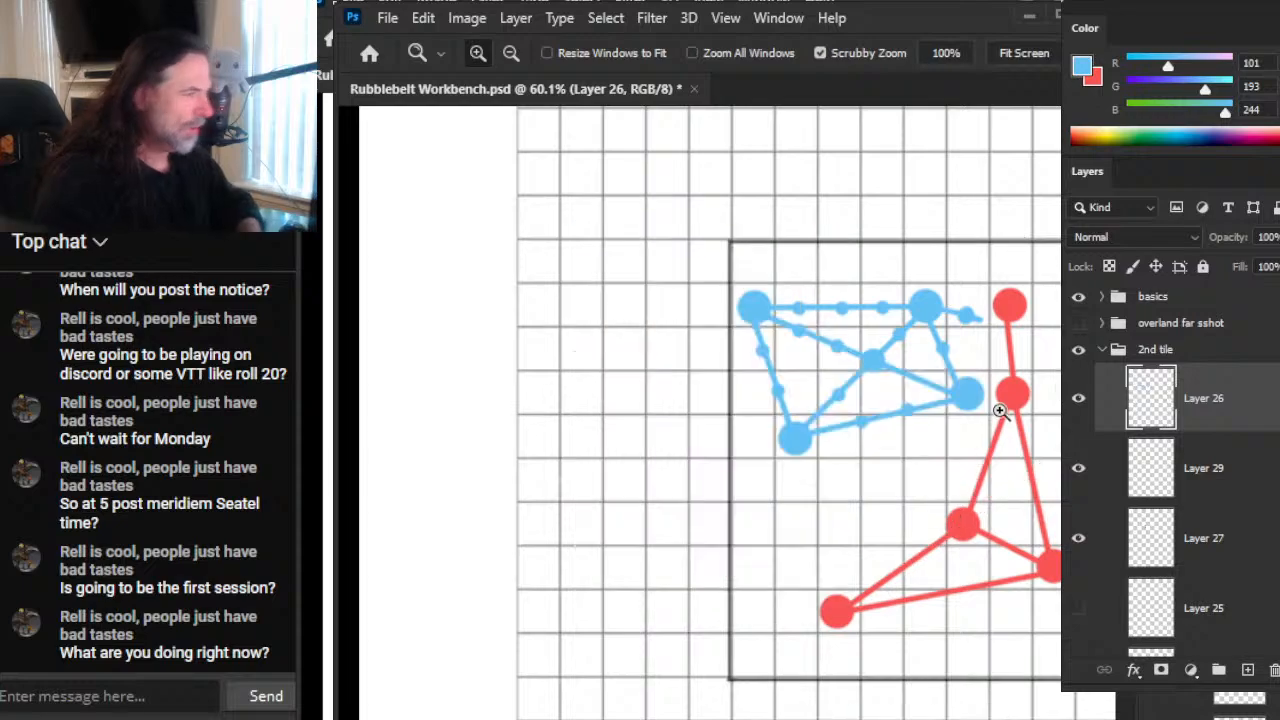
pyautogui.moveTo(893, 519); pyautogui.dragTo(766, 472)
pyautogui.press('b')
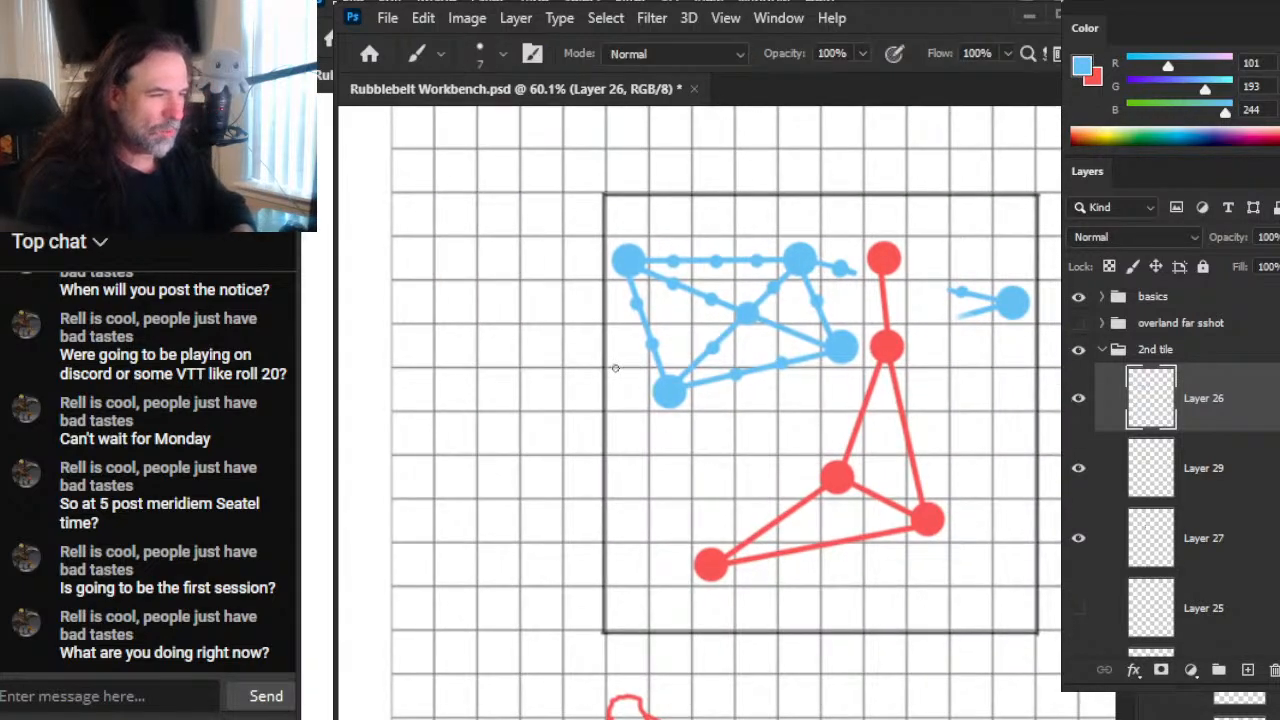
pyautogui.moveTo(615, 369); pyautogui.dragTo(597, 718)
pyautogui.hotkey('ctrl', 'z')
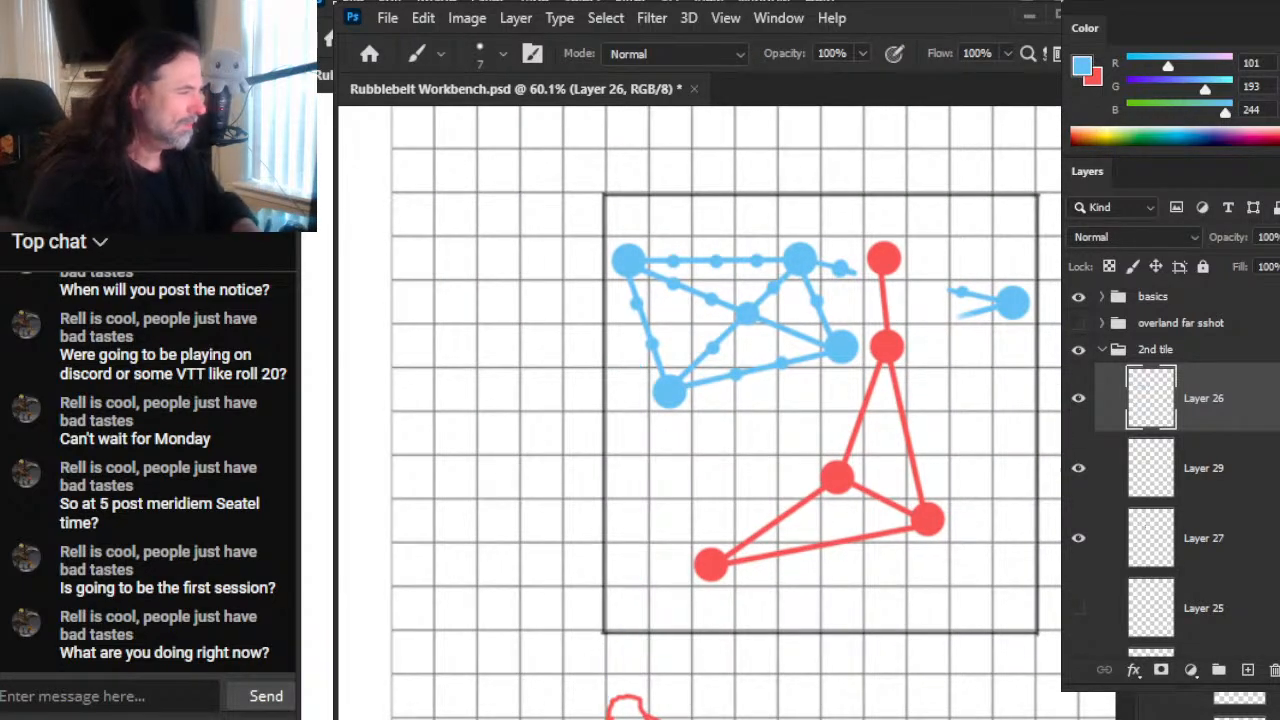
# Step: With black at brush size 7, draw a long curve from the second tile's upper-left corner sweeping down and away to the lower left
pyautogui.press('d')
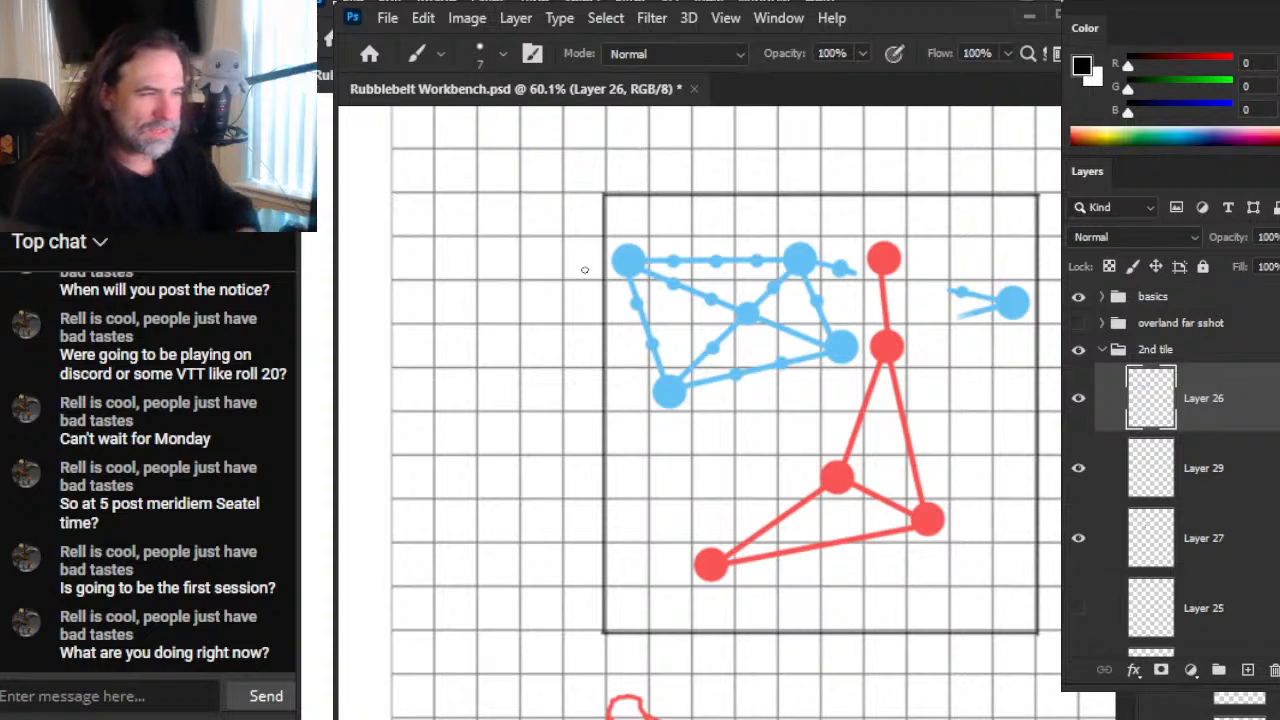
pyautogui.moveTo(612, 210); pyautogui.dragTo(571, 578)
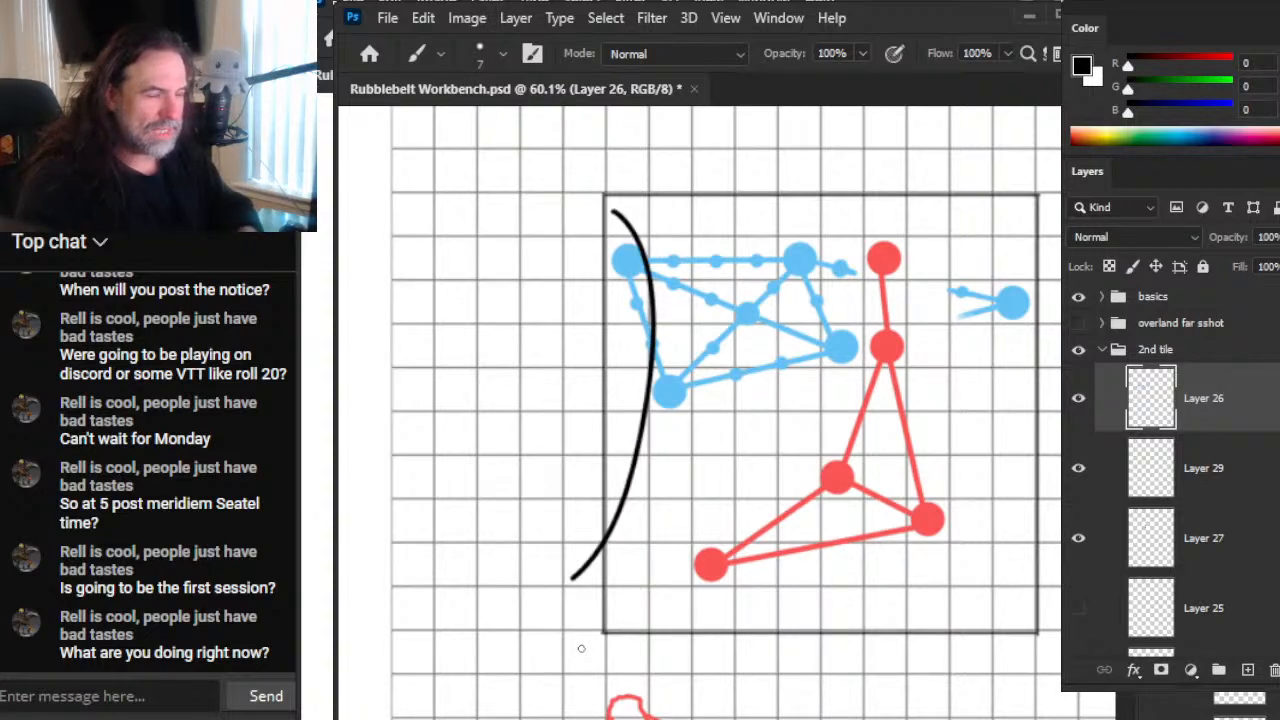
pyautogui.hotkey('ctrl', 'z')
pyautogui.moveTo(595, 182); pyautogui.dragTo(430, 688)
pyautogui.hotkey('ctrl', 'z')
pyautogui.moveTo(605, 210); pyautogui.dragTo(402, 718)
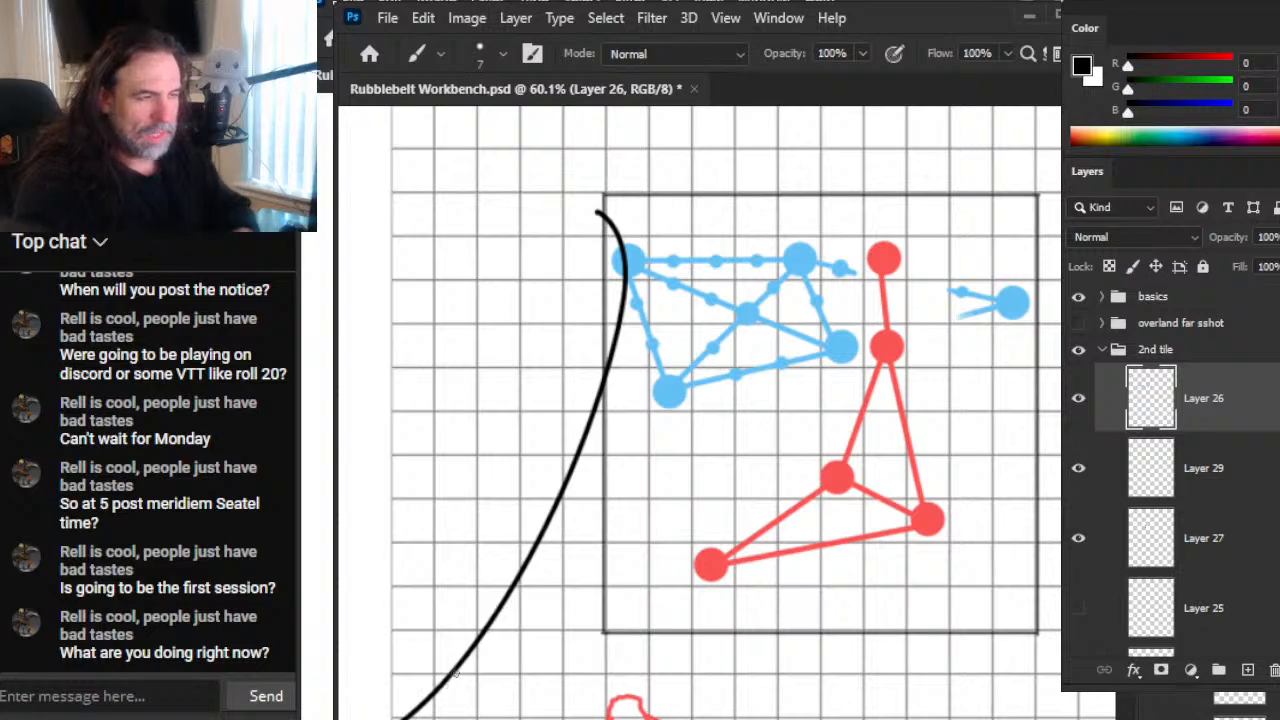
# Step: Sketch a black arc above the second tile's upper-left corner and add four diagonal hatch strokes beneath it
pyautogui.scroll(5, 669, 386)
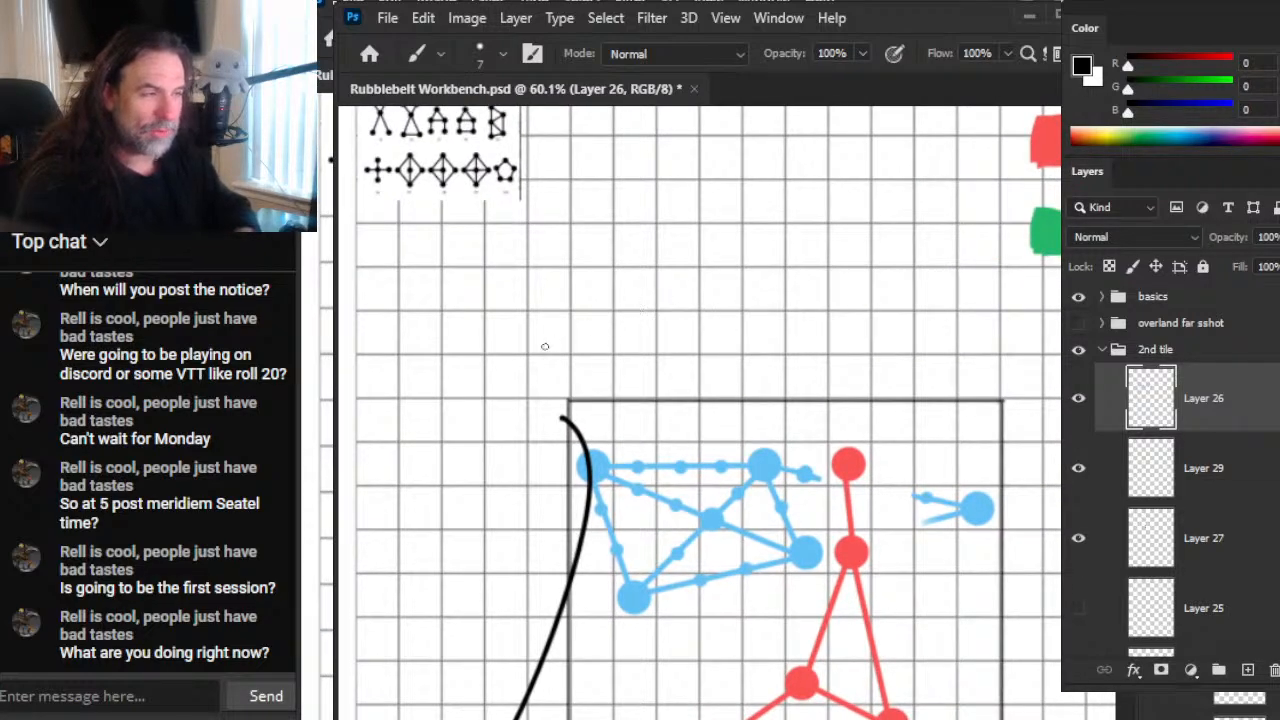
pyautogui.moveTo(538, 347); pyautogui.dragTo(731, 257)
pyautogui.moveTo(568, 305); pyautogui.dragTo(668, 396)
pyautogui.moveTo(617, 289); pyautogui.dragTo(710, 370)
pyautogui.moveTo(650, 272); pyautogui.dragTo(733, 335)
pyautogui.moveTo(673, 242); pyautogui.dragTo(767, 315)
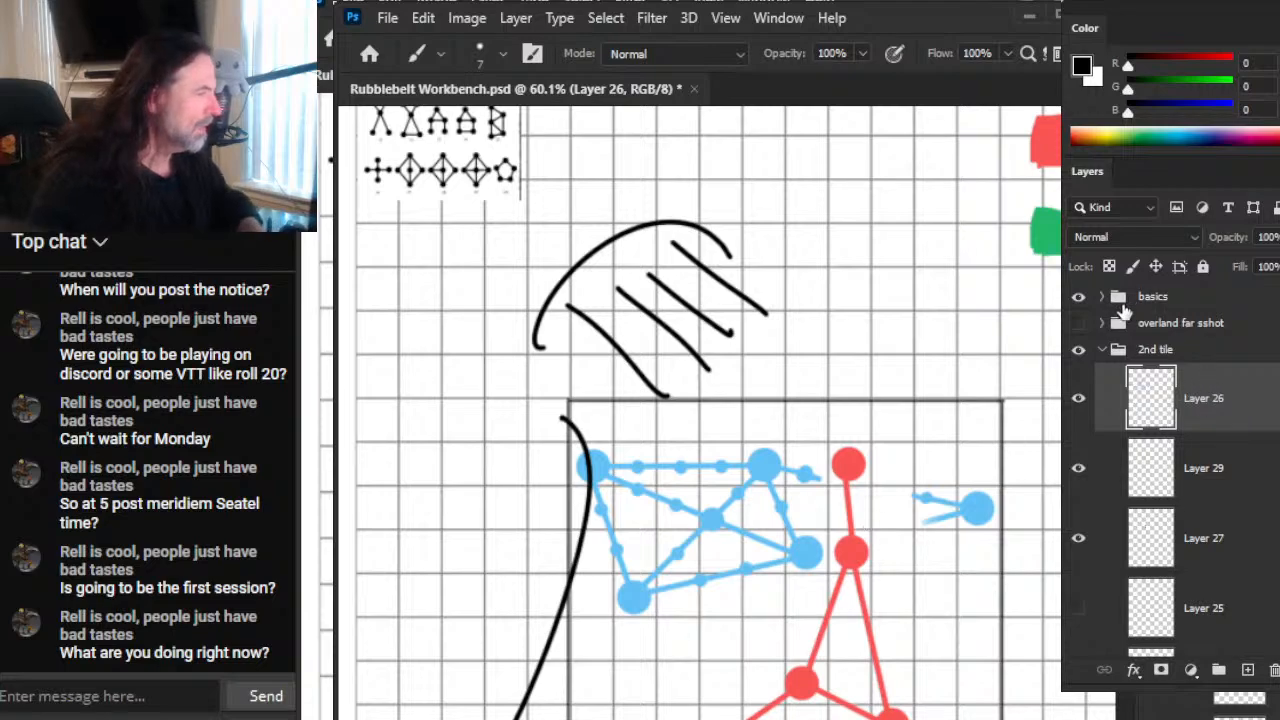
# Step: Check the hatched arc against the overland far sshot group and extend its hatching to the right with a dense black scribble
pyautogui.click(1079, 326)
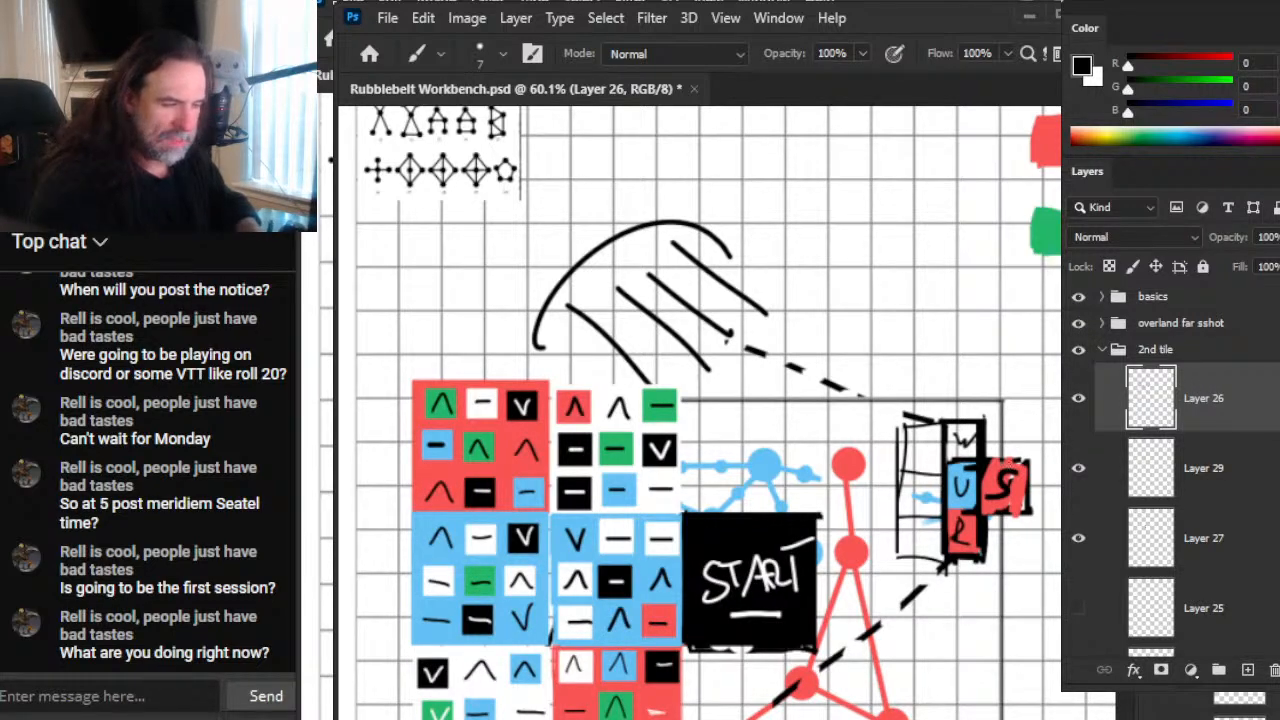
pyautogui.click(1078, 325)
pyautogui.moveTo(722, 330)
pyautogui.mouseDown()
pyautogui.moveTo(810, 300)
pyautogui.moveTo(925, 345)
pyautogui.mouseUp()
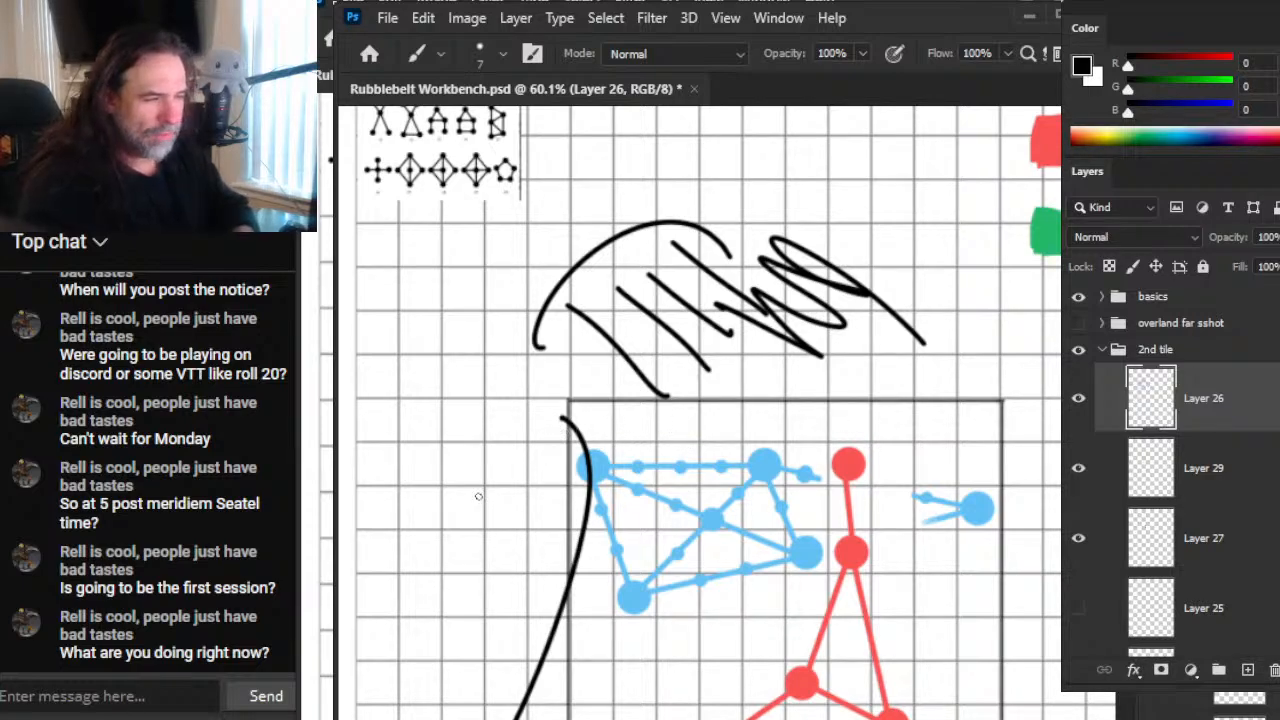
# Step: Draw five short black dashes down the outer side of the long curve and compare them with the overland far sshot group
pyautogui.moveTo(467, 496); pyautogui.dragTo(522, 490)
pyautogui.moveTo(450, 529); pyautogui.dragTo(508, 522)
pyautogui.moveTo(442, 578); pyautogui.dragTo(480, 574)
pyautogui.moveTo(428, 640); pyautogui.dragTo(488, 631)
pyautogui.moveTo(426, 706); pyautogui.dragTo(468, 700)
pyautogui.moveTo(637, 660); pyautogui.dragTo(804, 390)
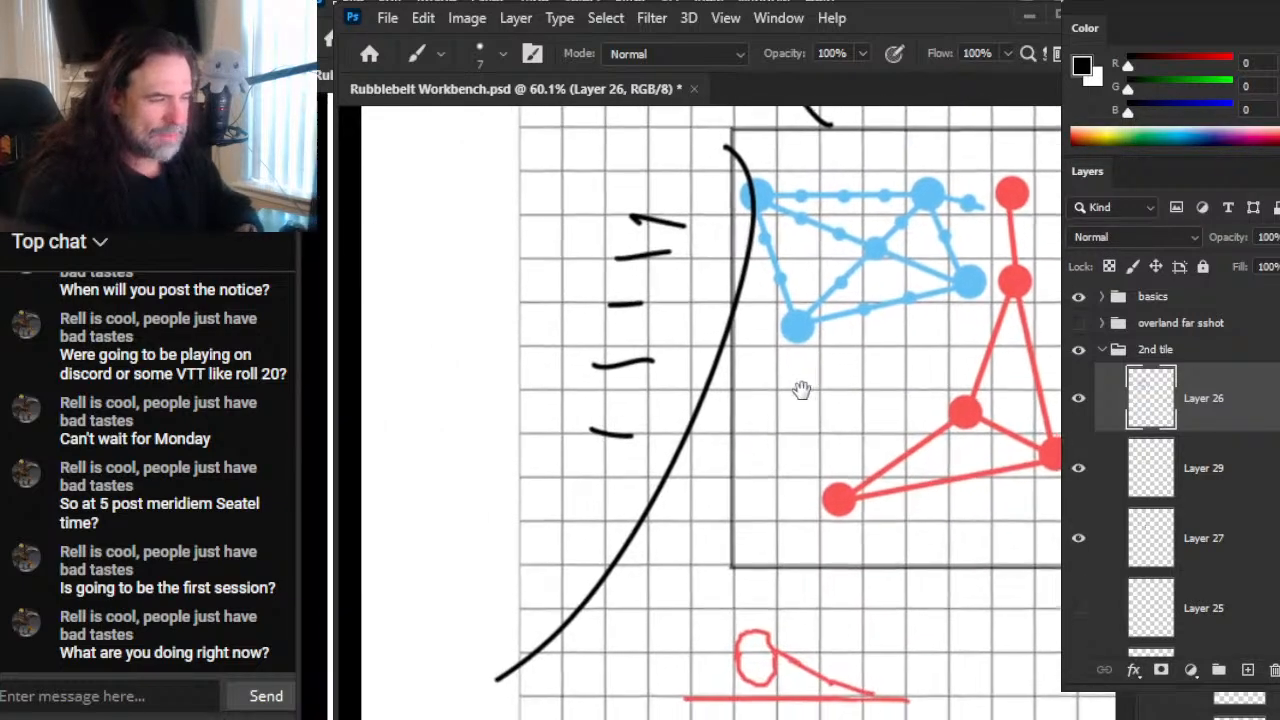
pyautogui.click(1078, 323)
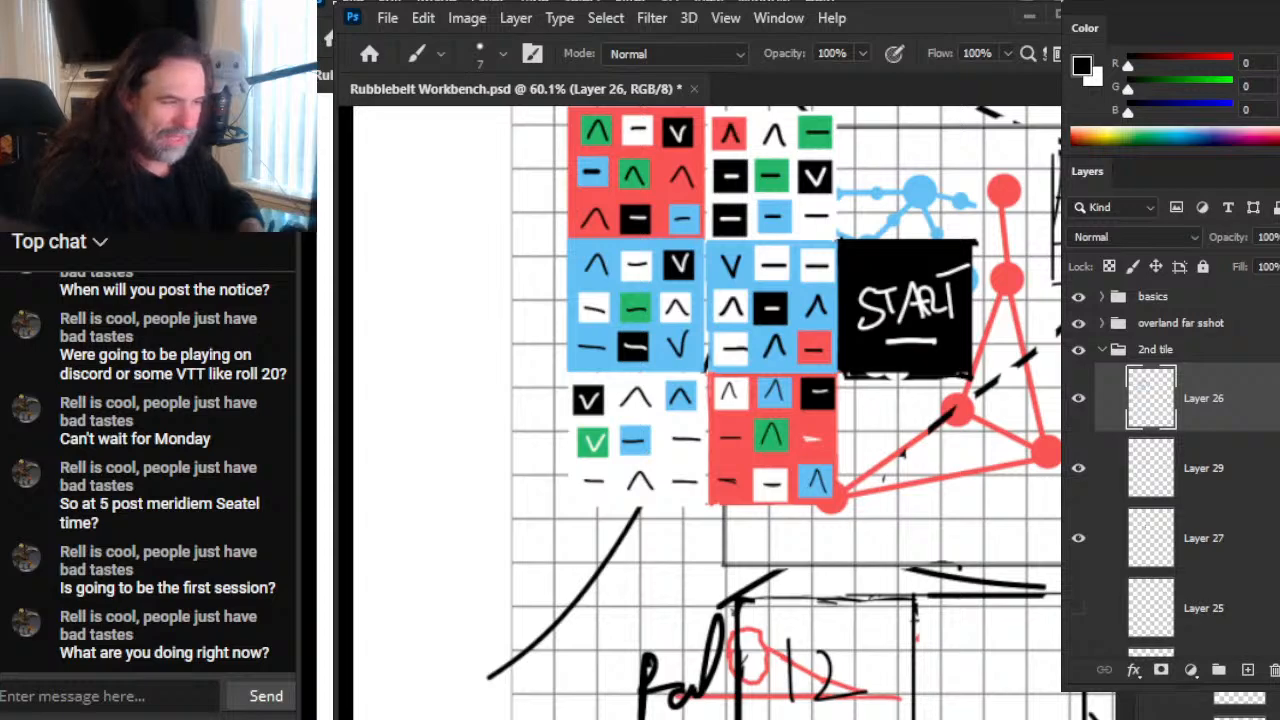
pyautogui.click(1077, 324)
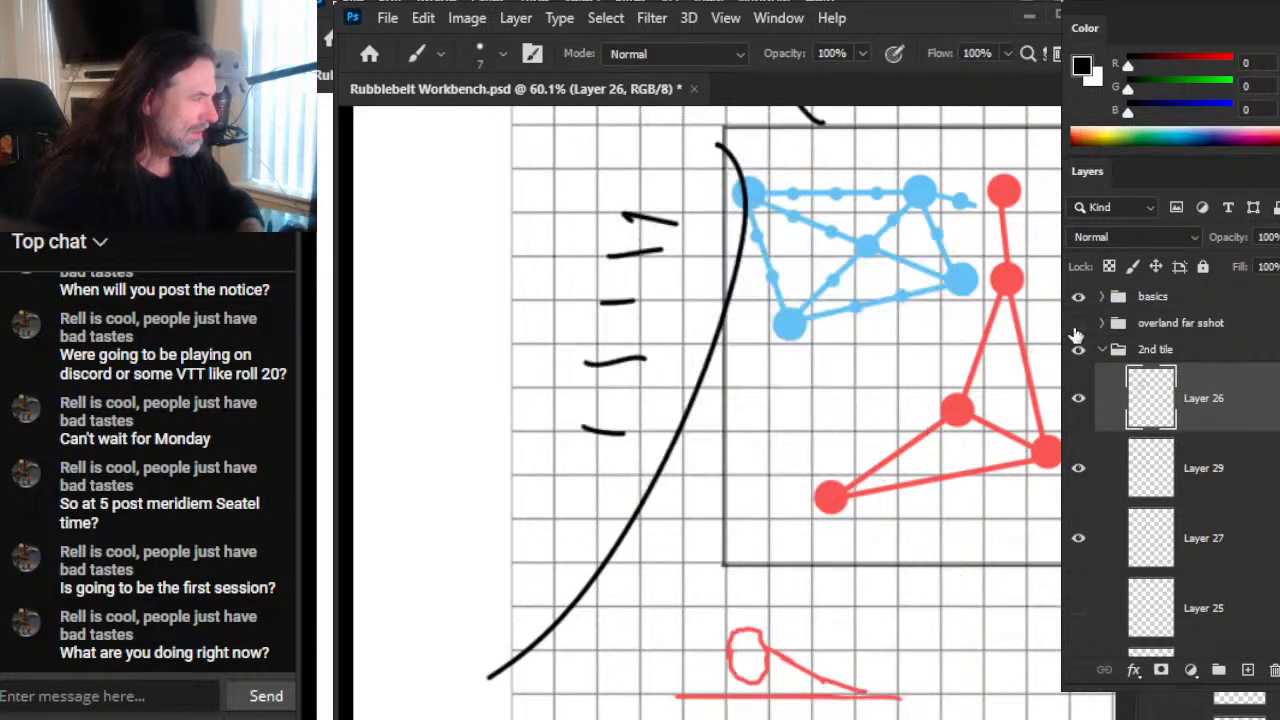
# Step: Sample the node blue and sketch freehand wavy blue lines and curves below and around the second tile's lower edge
pyautogui.moveTo(968, 620); pyautogui.dragTo(844, 462)
pyautogui.press('x')
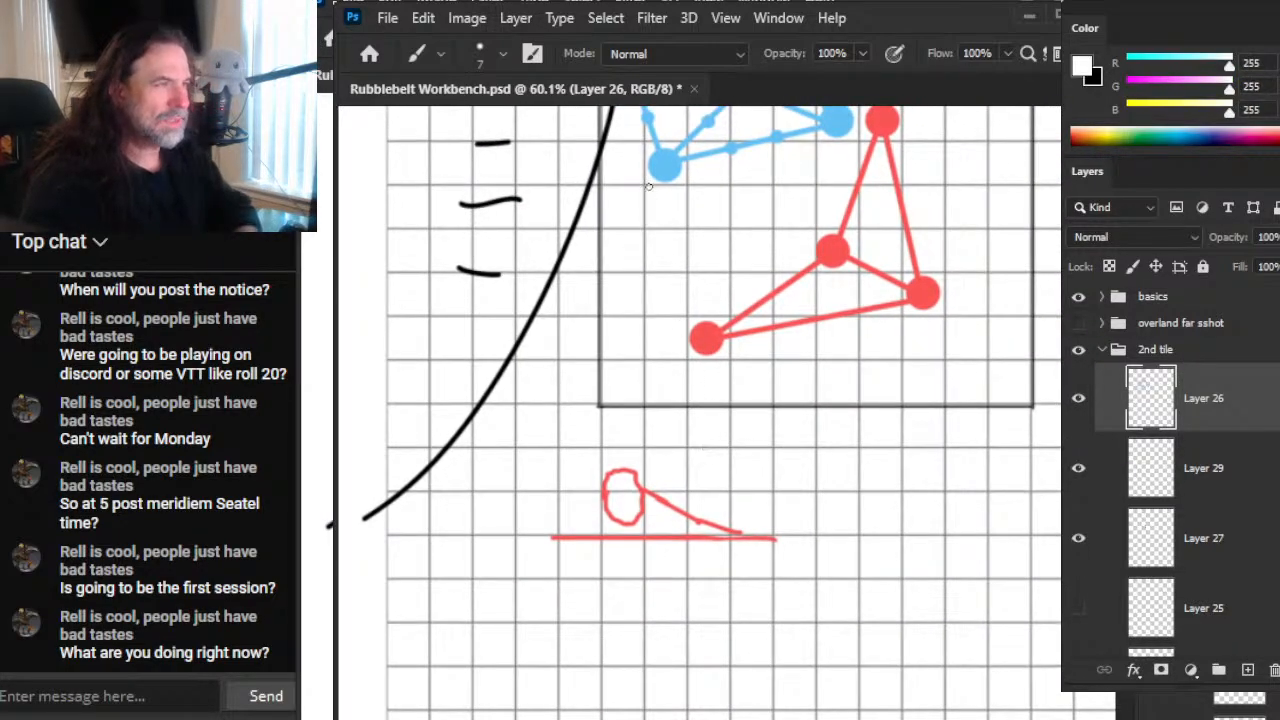
pyautogui.keyDown('alt'); pyautogui.click(665, 165); pyautogui.keyUp('alt')
pyautogui.moveTo(608, 422)
pyautogui.mouseDown()
pyautogui.moveTo(778, 535)
pyautogui.moveTo(1060, 492)
pyautogui.mouseUp()
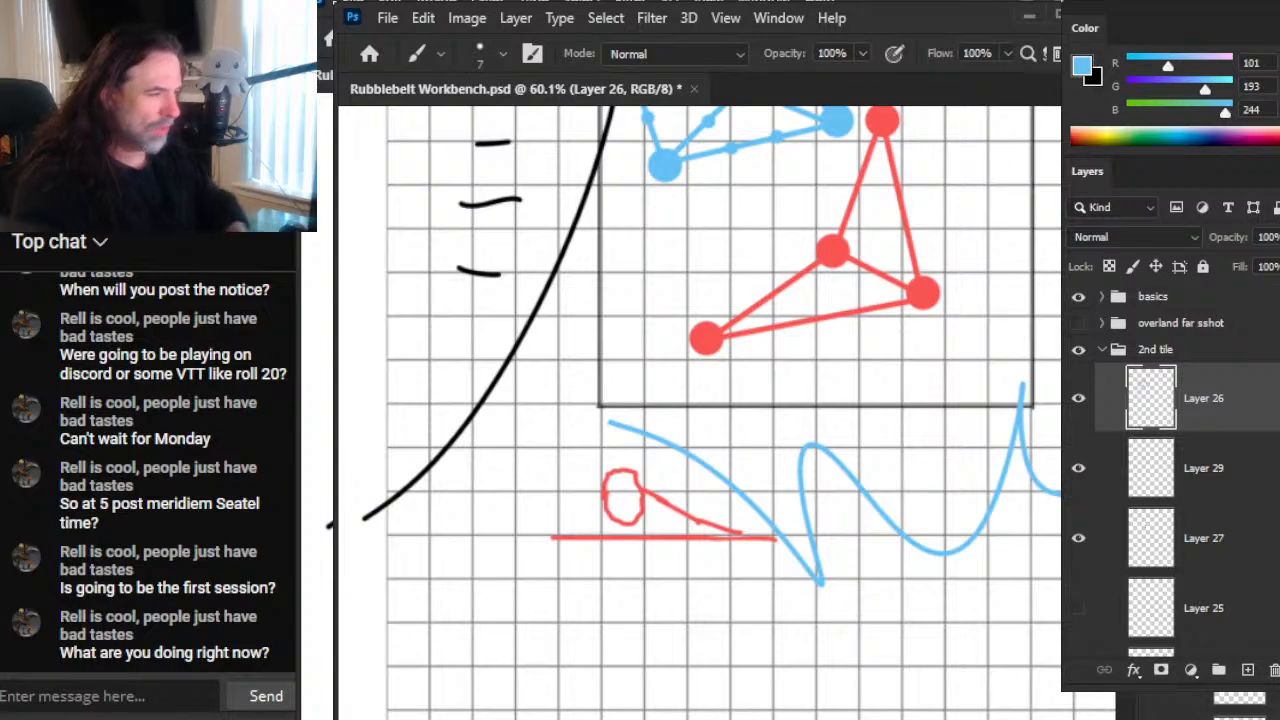
pyautogui.moveTo(862, 528); pyautogui.dragTo(743, 532)
pyautogui.moveTo(782, 430)
pyautogui.mouseDown()
pyautogui.moveTo(712, 515)
pyautogui.moveTo(708, 575)
pyautogui.moveTo(950, 490)
pyautogui.mouseUp()
pyautogui.moveTo(995, 337)
pyautogui.mouseDown()
pyautogui.moveTo(923, 405)
pyautogui.moveTo(1022, 505)
pyautogui.mouseUp()
pyautogui.hotkey('ctrl', 'z')
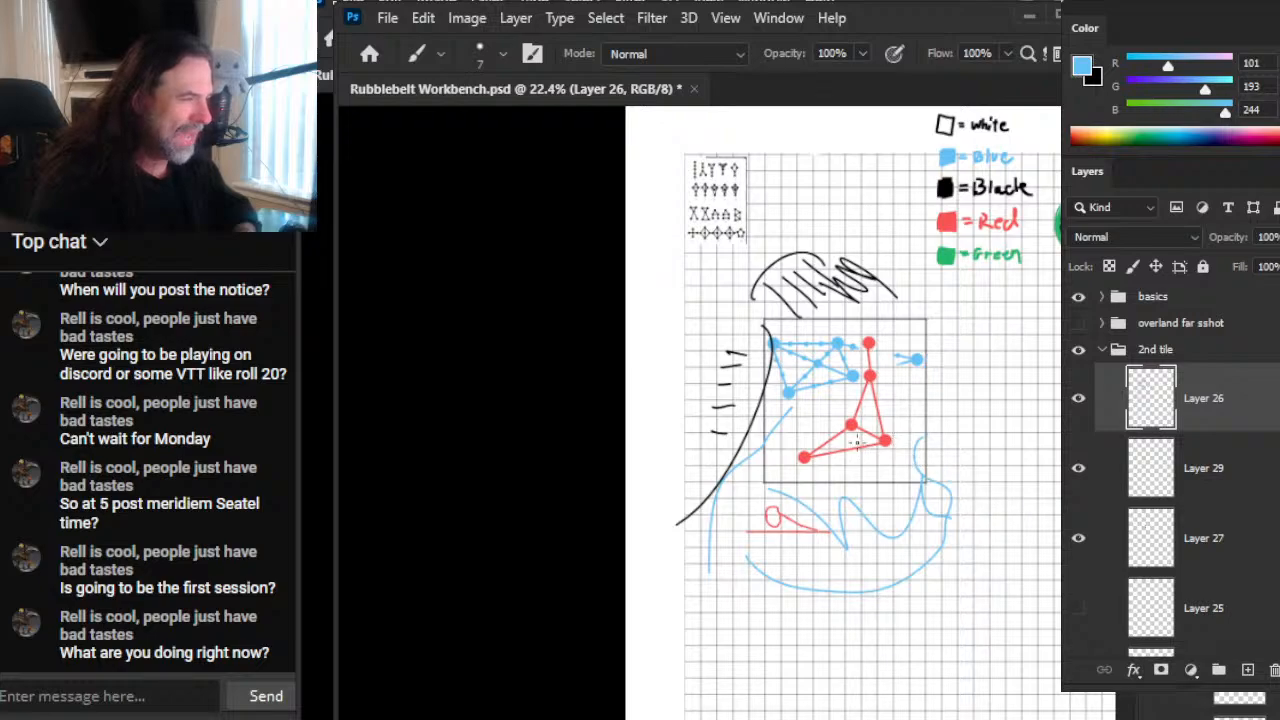
# Step: Sample the node red and draw a large red curve bulging against the second tile's right edge
pyautogui.moveTo(870, 386); pyautogui.dragTo(852, 428)
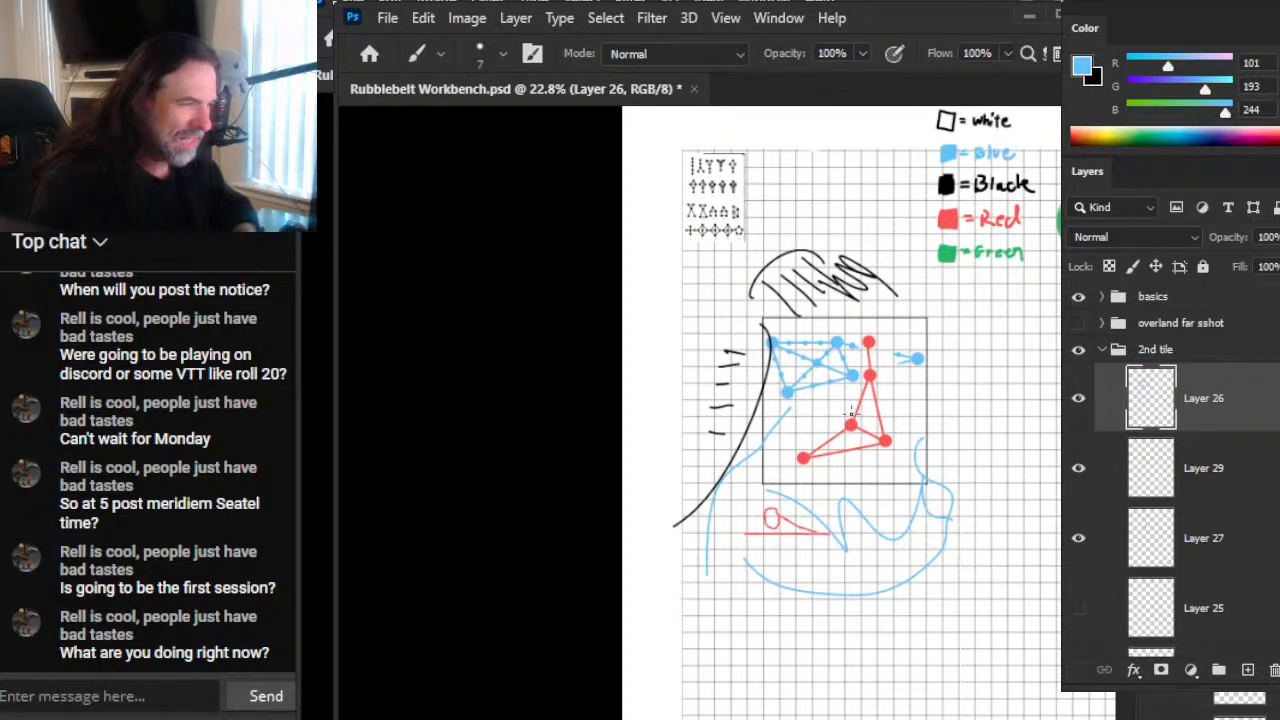
pyautogui.keyDown('alt'); pyautogui.click(850, 424); pyautogui.keyUp('alt')
pyautogui.moveTo(919, 416)
pyautogui.mouseDown()
pyautogui.moveTo(1003, 314)
pyautogui.moveTo(1004, 516)
pyautogui.mouseUp()
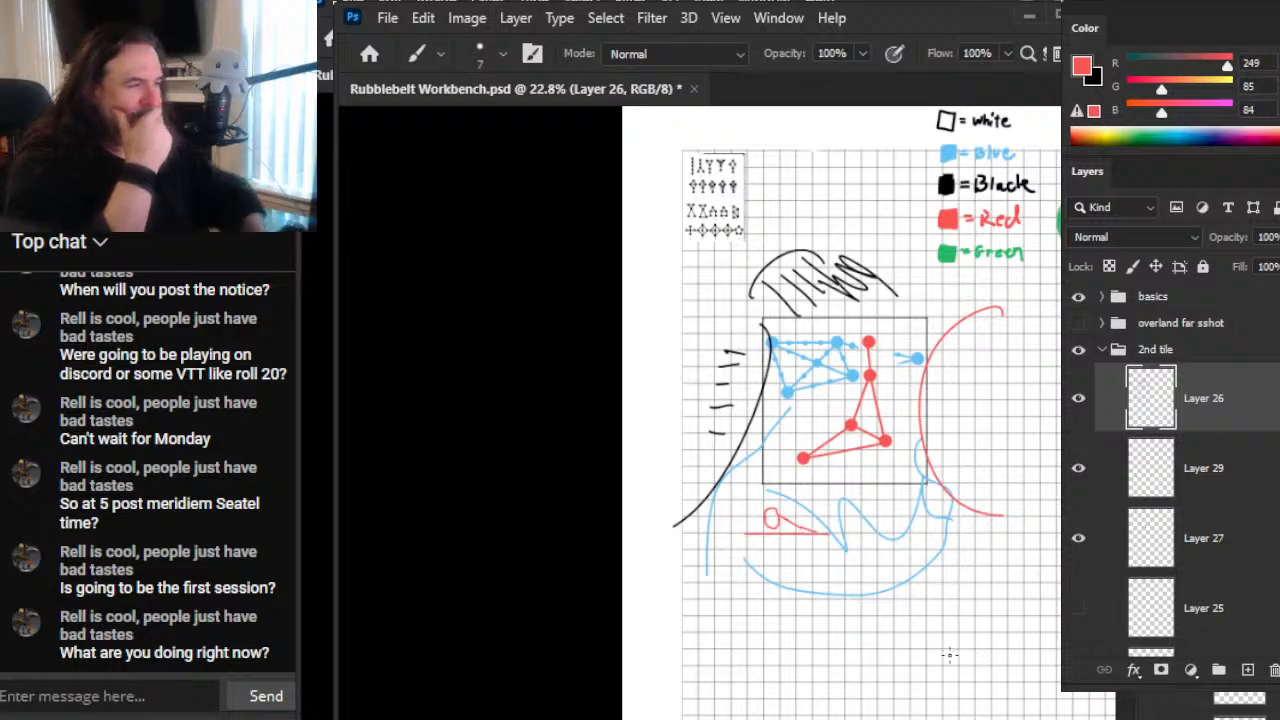
# Step: Sample a blue and sketch loose blue loops over the black hatching and flowing lines along the tile's upper edge and upper-right corner
pyautogui.press('x')
pyautogui.keyDown('alt'); pyautogui.click(802, 398); pyautogui.keyUp('alt')
pyautogui.moveTo(802, 398); pyautogui.dragTo(797, 393)
pyautogui.moveTo(933, 335); pyautogui.dragTo(976, 318)
pyautogui.moveTo(880, 248)
pyautogui.mouseDown()
pyautogui.moveTo(830, 285)
pyautogui.moveTo(878, 268)
pyautogui.mouseUp()
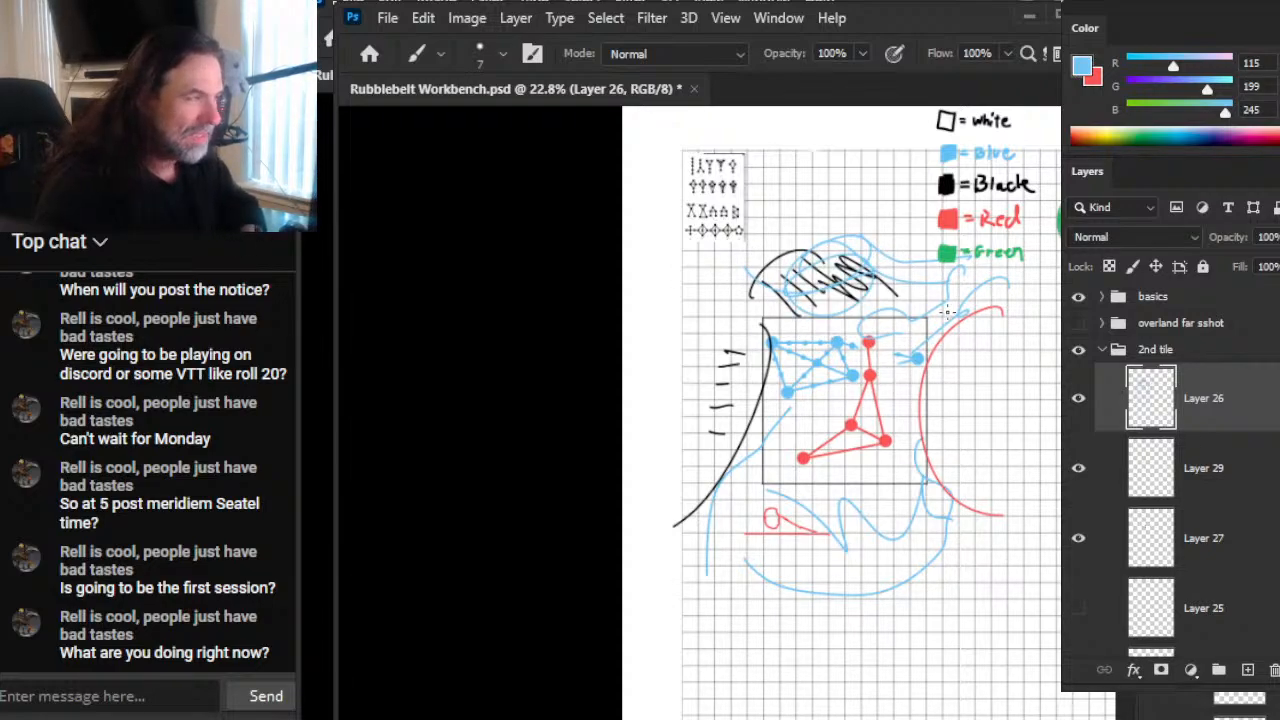
pyautogui.moveTo(755, 323); pyautogui.dragTo(942, 285)
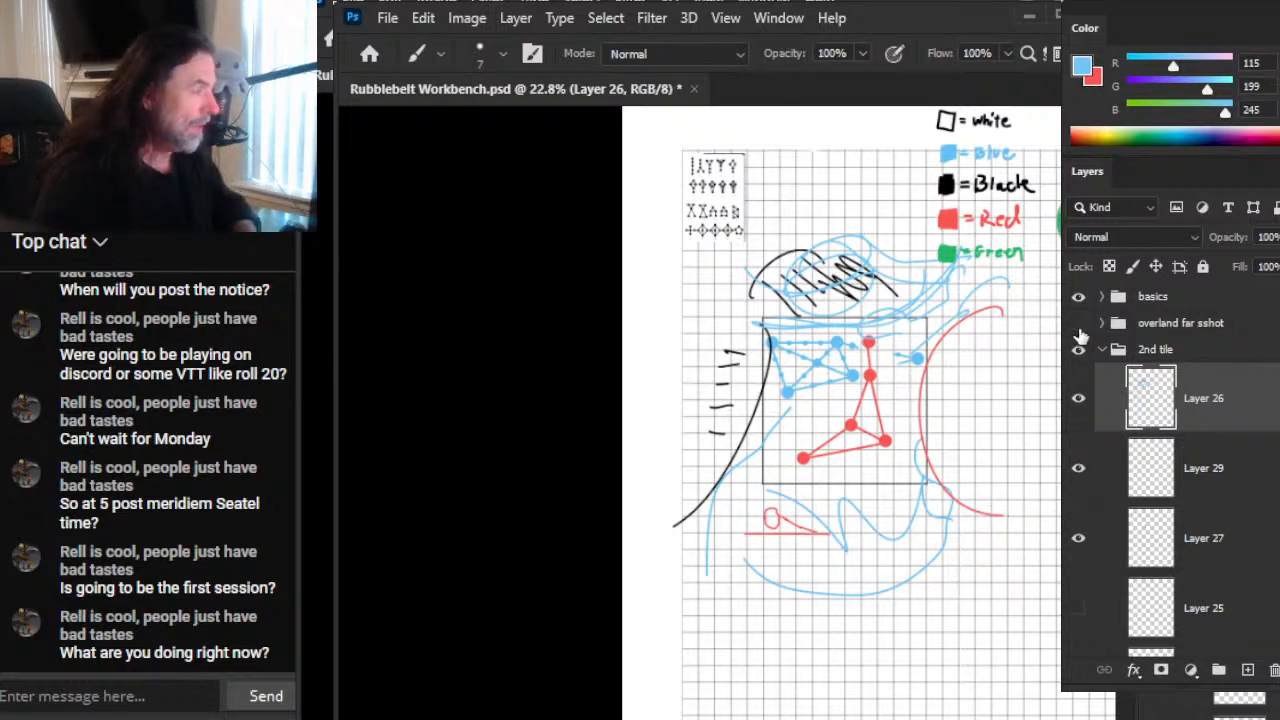
# Step: Show the overland far sshot group and zoom in on the coloured symbol grid beside the START tile
pyautogui.click(1078, 323)
pyautogui.press('z')
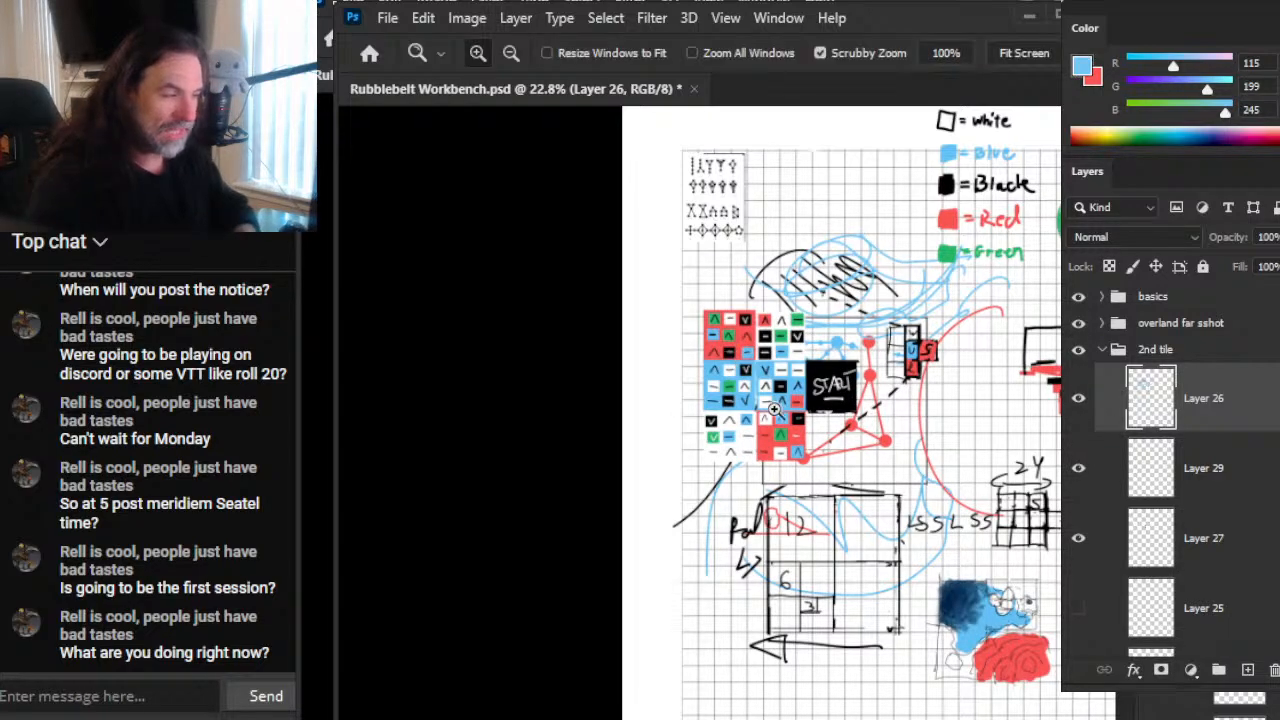
pyautogui.moveTo(778, 410); pyautogui.dragTo(850, 480)
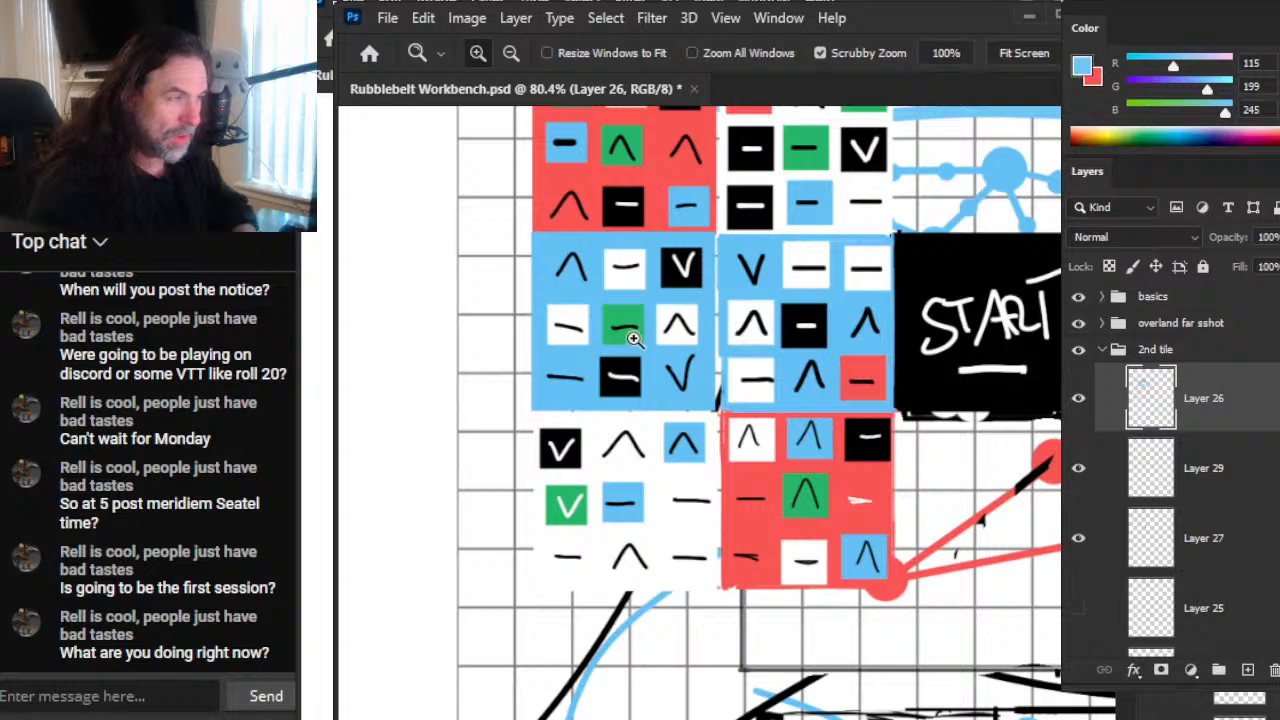
# Step: Outline with the Lasso the white cells bordering the START tile and the connected white cells running down through the middle of the grid
pyautogui.press('b')
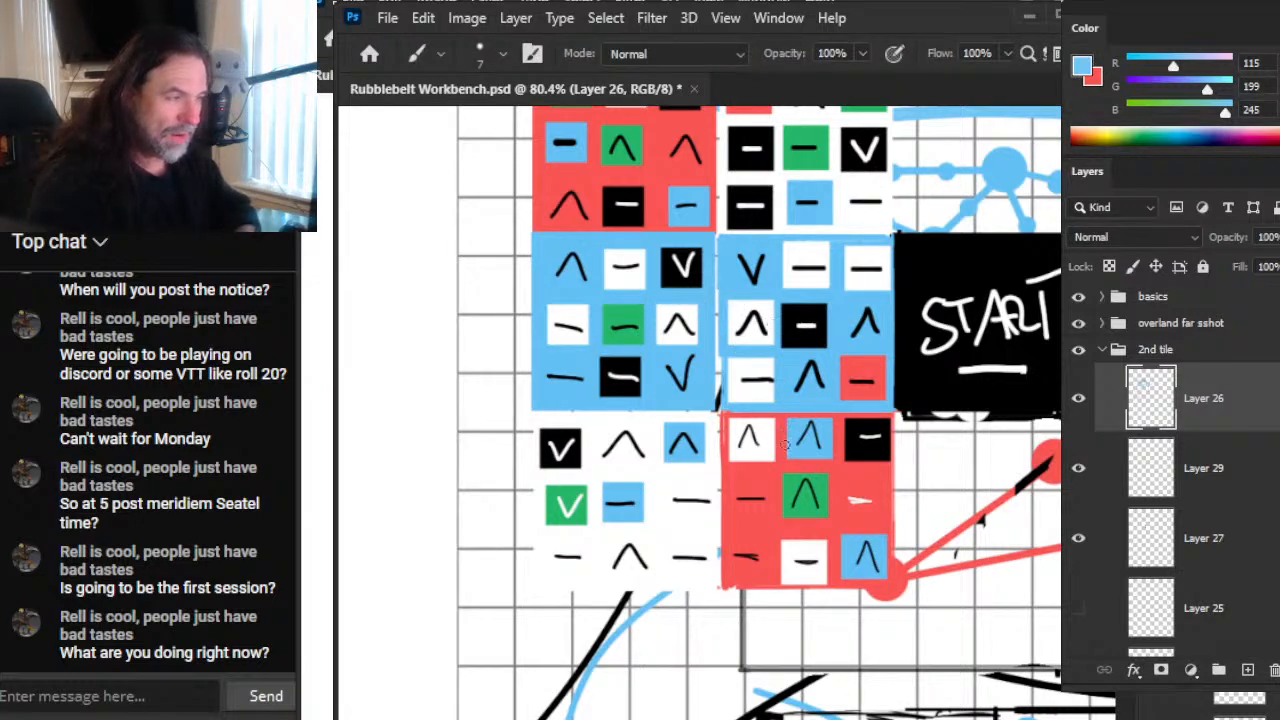
pyautogui.press('l')
pyautogui.moveTo(713, 281)
pyautogui.mouseDown()
pyautogui.moveTo(655, 462)
pyautogui.moveTo(716, 494)
pyautogui.moveTo(770, 468)
pyautogui.moveTo(762, 344)
pyautogui.mouseUp()
pyautogui.click(733, 296)
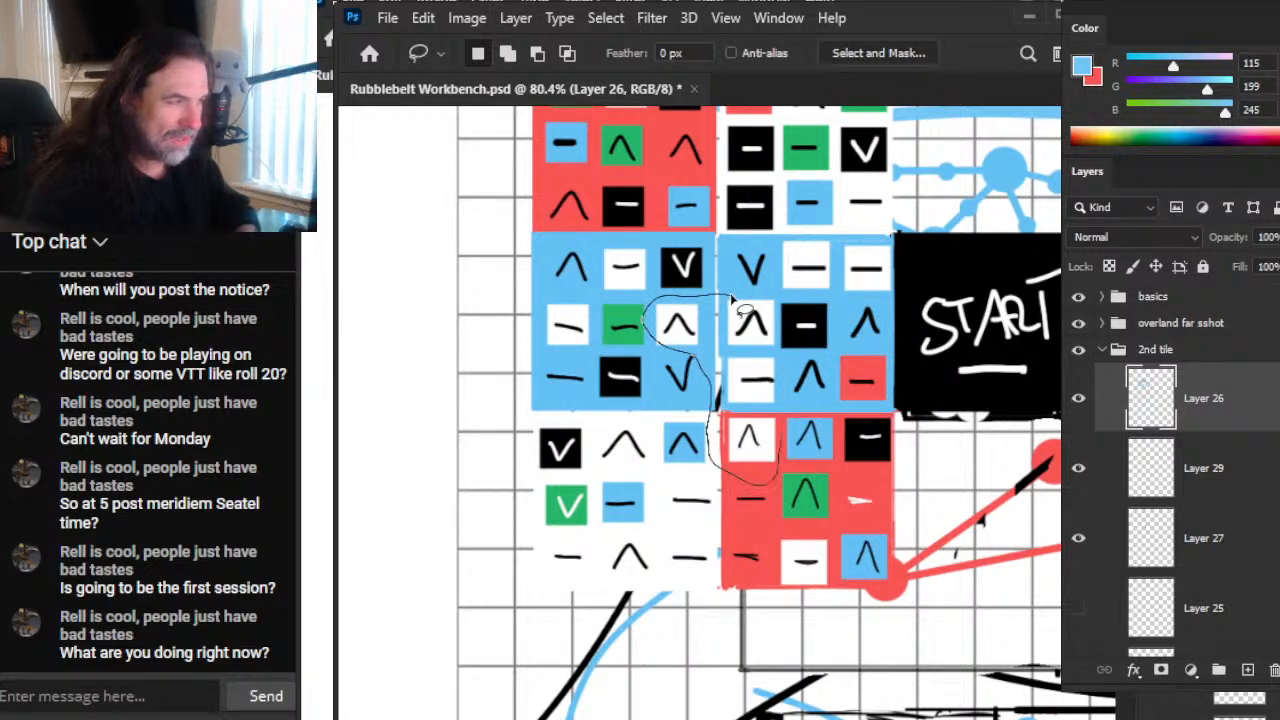
pyautogui.moveTo(733, 296); pyautogui.dragTo(735, 296)
pyautogui.click(792, 240)
pyautogui.moveTo(792, 240)
pyautogui.mouseDown()
pyautogui.moveTo(854, 300)
pyautogui.moveTo(930, 246)
pyautogui.moveTo(914, 180)
pyautogui.moveTo(845, 190)
pyautogui.moveTo(840, 222)
pyautogui.moveTo(772, 238)
pyautogui.mouseUp()
pyautogui.moveTo(764, 291); pyautogui.dragTo(682, 298)
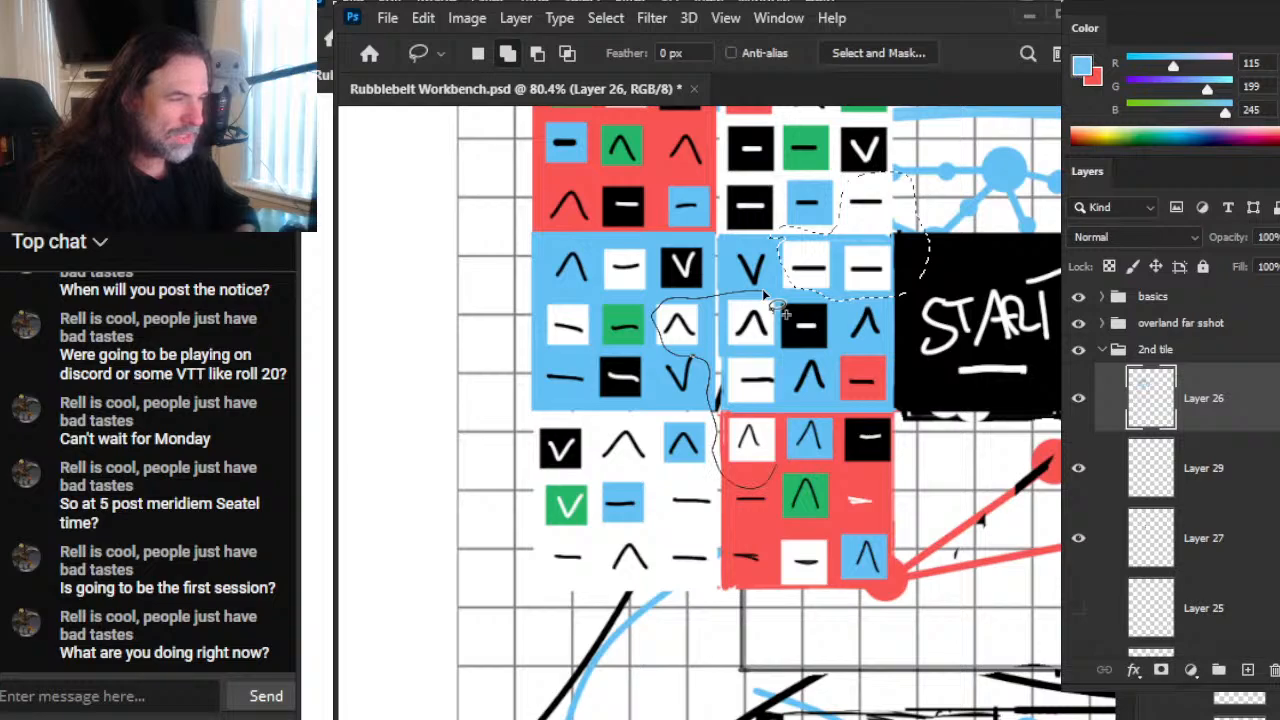
pyautogui.moveTo(780, 312); pyautogui.dragTo(772, 296)
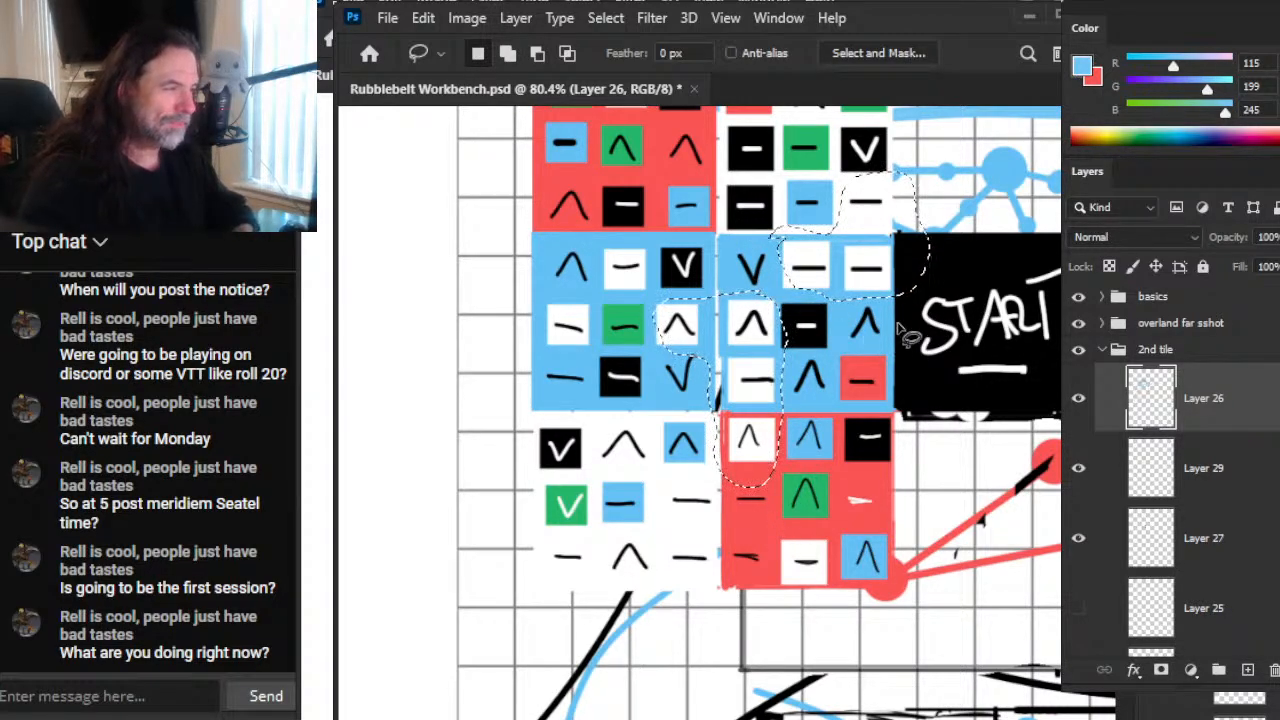
# Step: Add the red cell beside the START tile and the connected cells along the lower white and red tiles to the lasso selection
pyautogui.press('b')
pyautogui.press('l')
pyautogui.moveTo(858, 347); pyautogui.dragTo(940, 362)
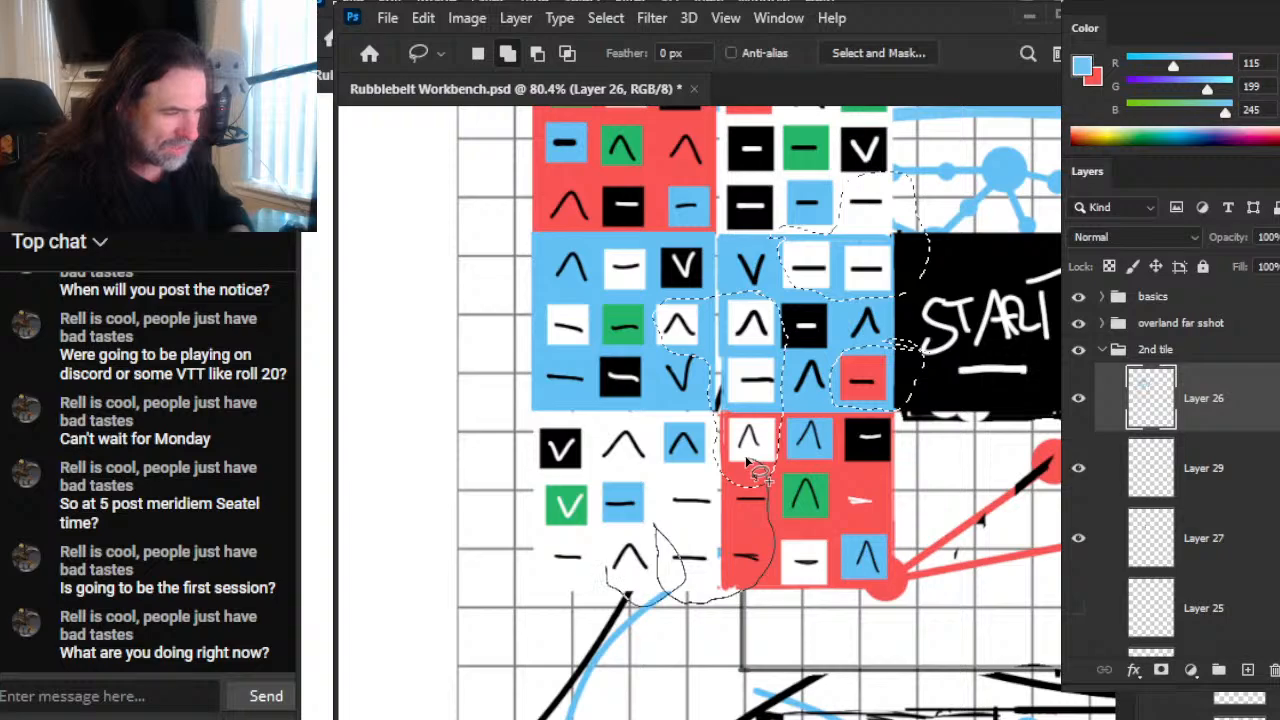
pyautogui.moveTo(757, 474); pyautogui.dragTo(760, 478)
# Step: Add the red tile's white-dash cell and the outer blue tile's upper corner cells to the selection, and clear the whole selection
pyautogui.press('shift')
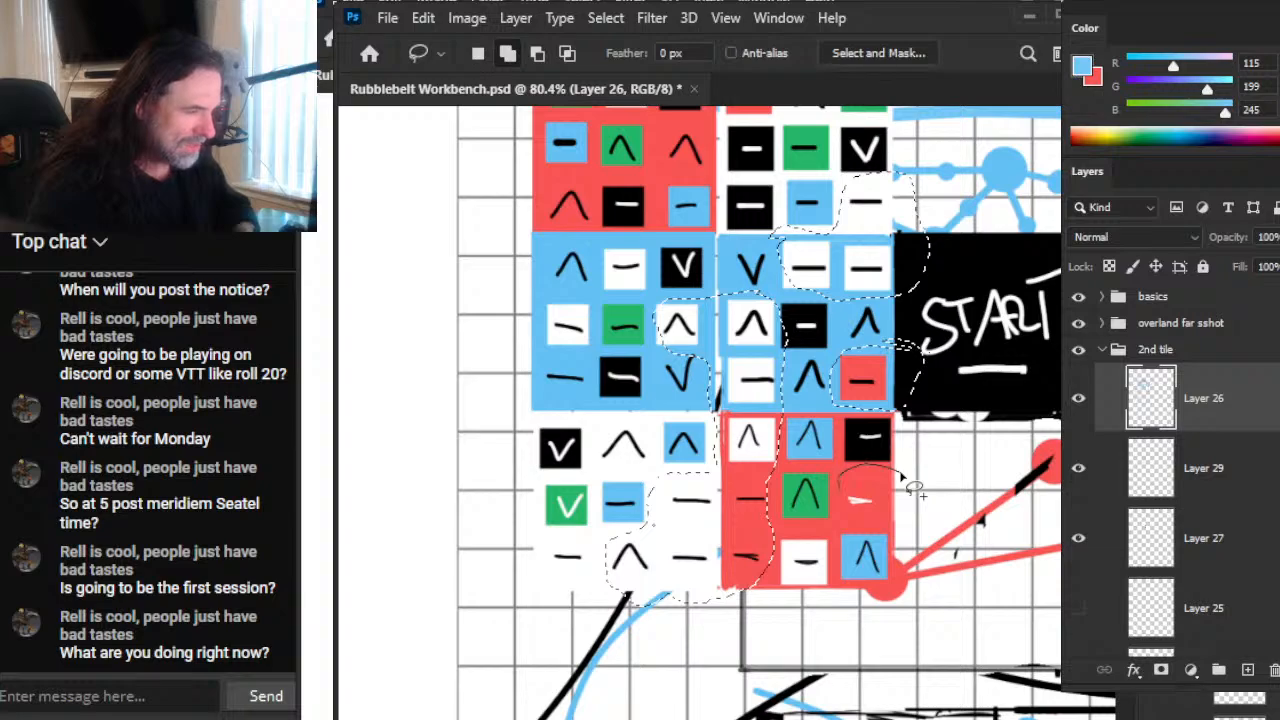
pyautogui.moveTo(912, 490); pyautogui.dragTo(910, 492)
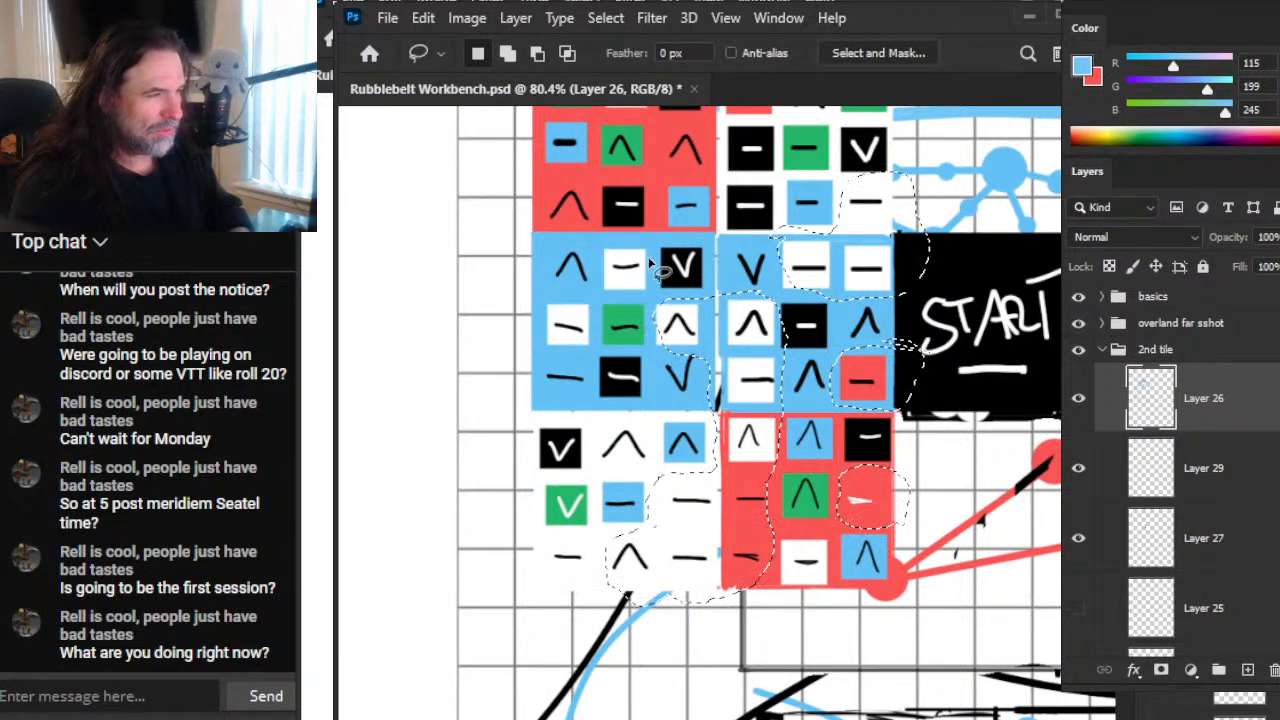
pyautogui.moveTo(601, 298)
pyautogui.keyDown('shift'); pyautogui.mouseDown()
pyautogui.moveTo(661, 313)
pyautogui.moveTo(663, 330)
pyautogui.moveTo(630, 262)
pyautogui.mouseUp(); pyautogui.keyUp('shift')
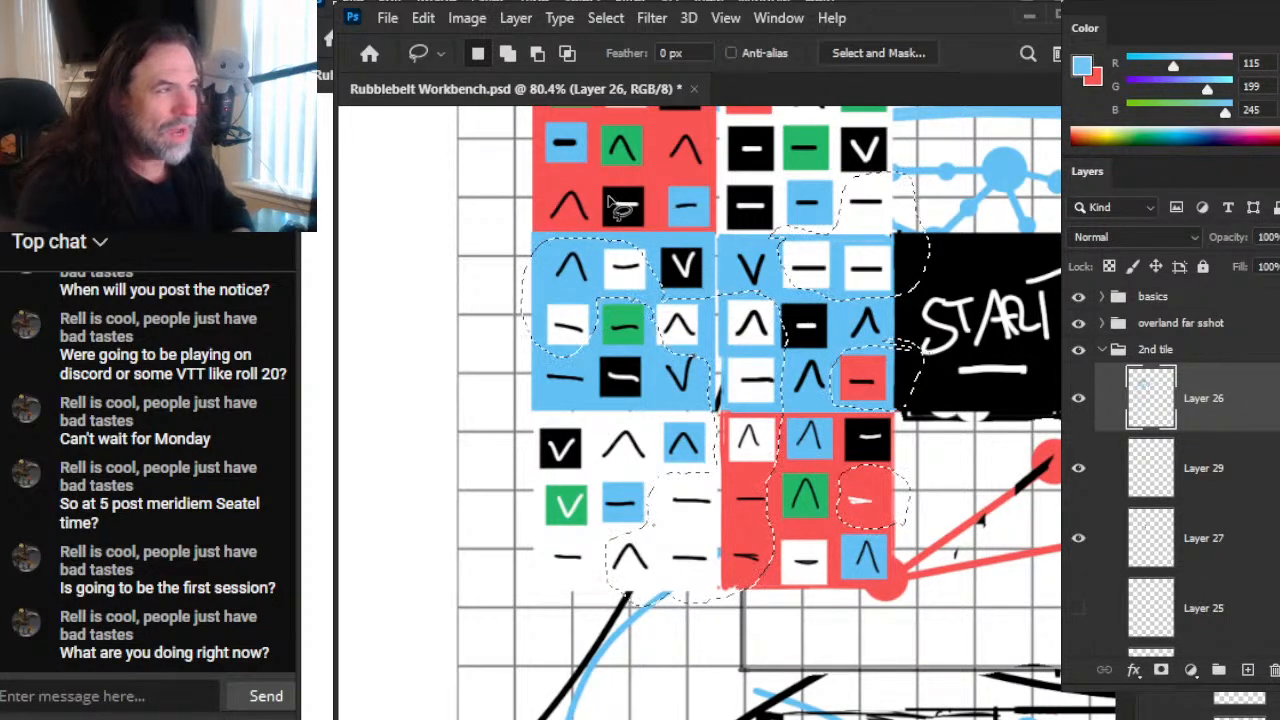
pyautogui.moveTo(779, 175); pyautogui.dragTo(732, 279)
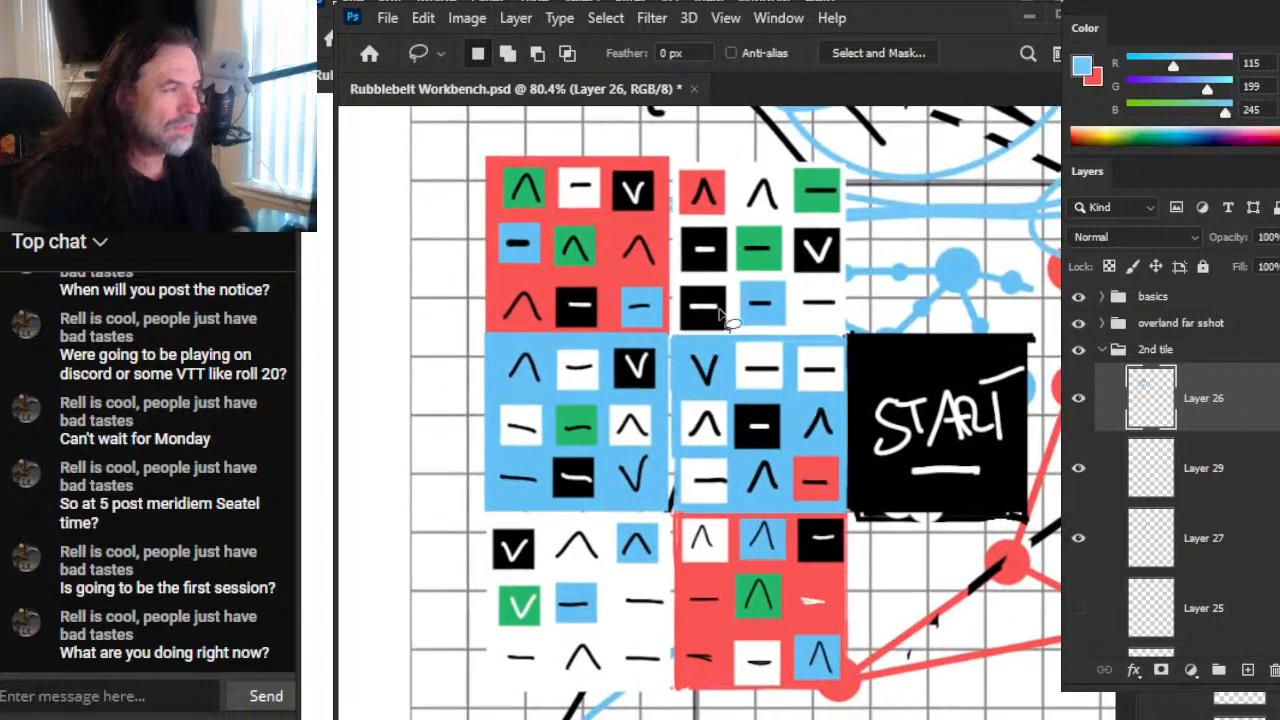
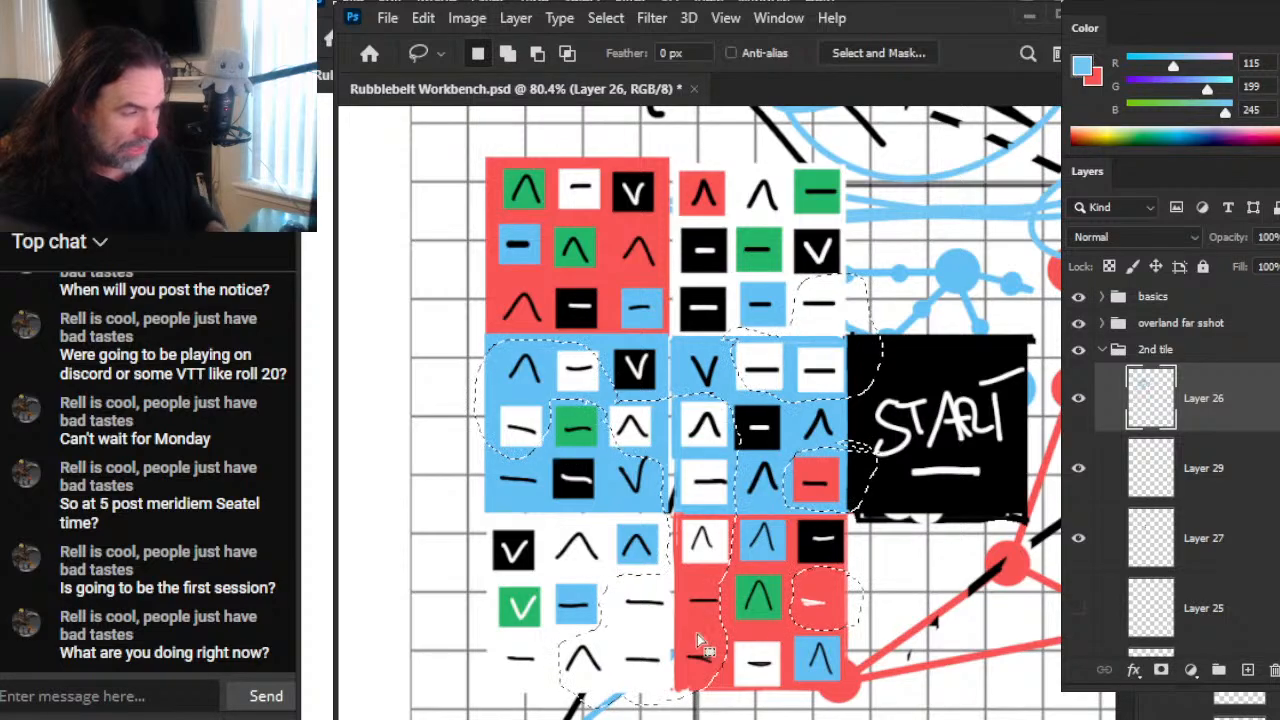
# Step: Clear the lasso selection, hide the overland far sshot group, and toggle Layer 26 off and on to check its contents
pyautogui.click(912, 268)
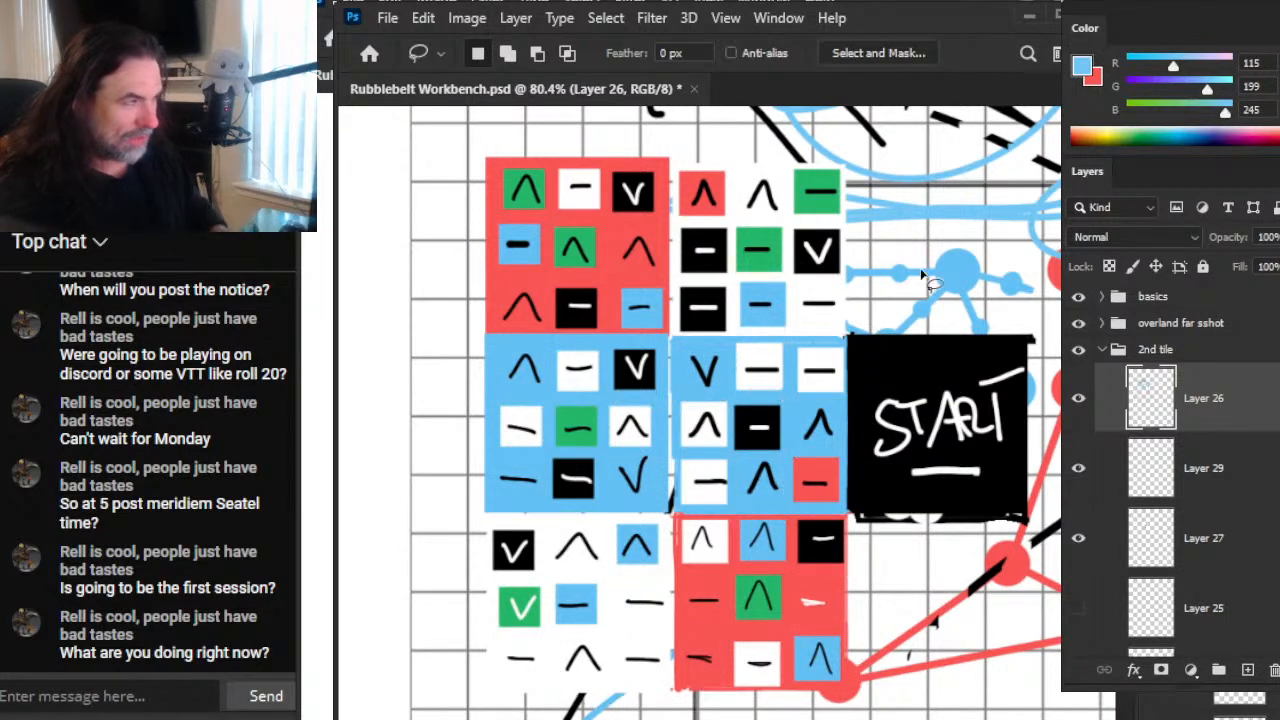
pyautogui.press('z')
pyautogui.moveTo(1000, 532)
pyautogui.mouseDown()
pyautogui.moveTo(915, 593)
pyautogui.moveTo(875, 496)
pyautogui.mouseUp()
pyautogui.moveTo(965, 583); pyautogui.dragTo(908, 597)
pyautogui.moveTo(708, 438); pyautogui.dragTo(804, 462)
pyautogui.moveTo(968, 605); pyautogui.dragTo(750, 680)
pyautogui.moveTo(1065, 692); pyautogui.dragTo(912, 562)
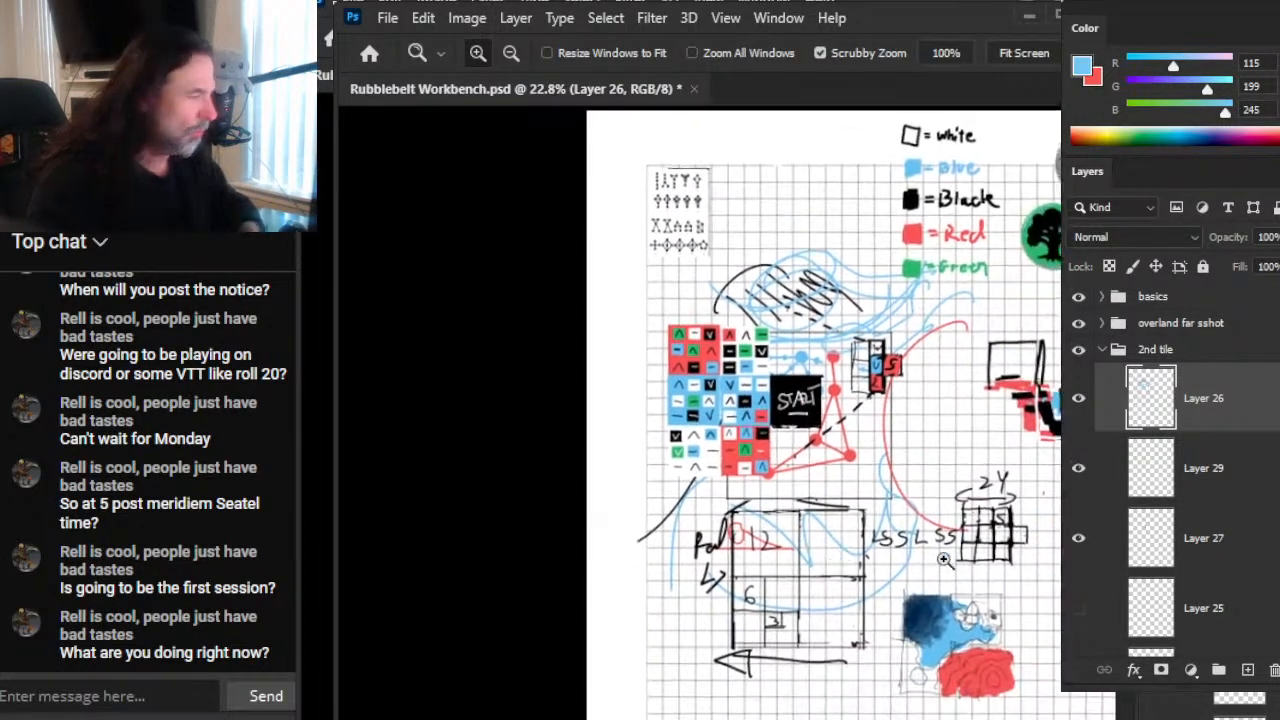
pyautogui.click(1079, 323)
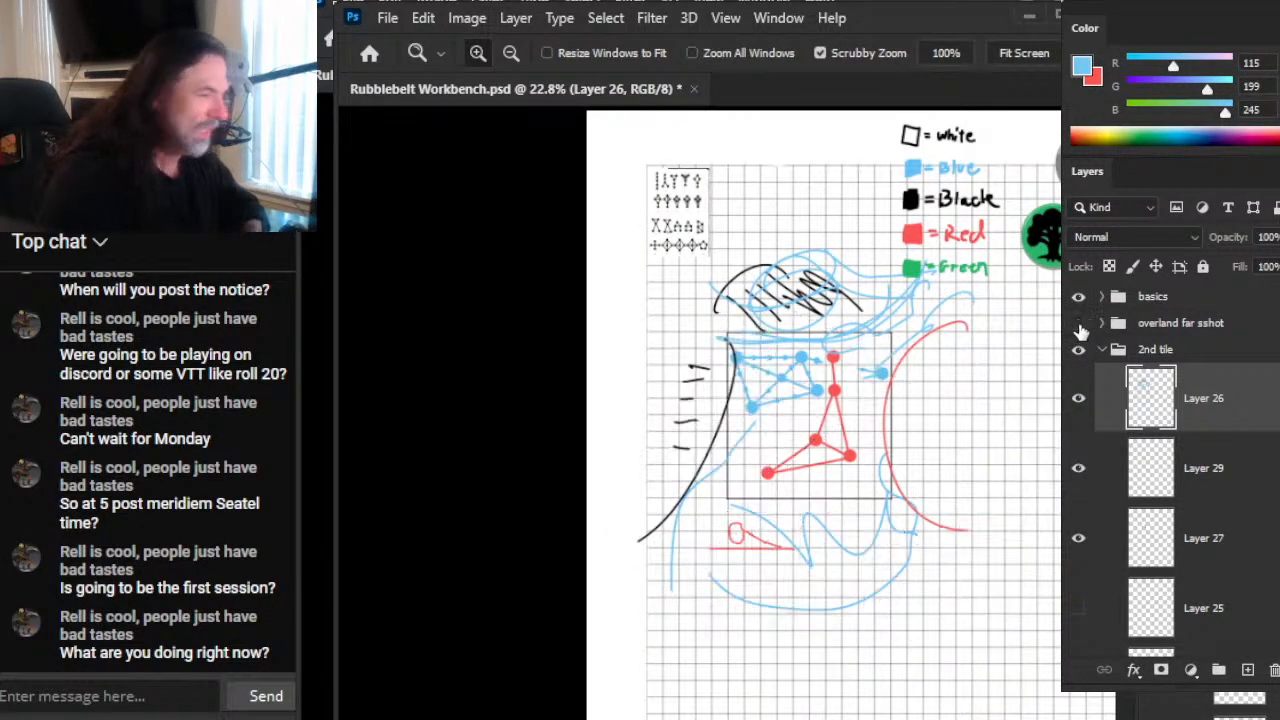
pyautogui.click(1079, 400)
pyautogui.click(1079, 400)
pyautogui.scroll(2, 730, 390)
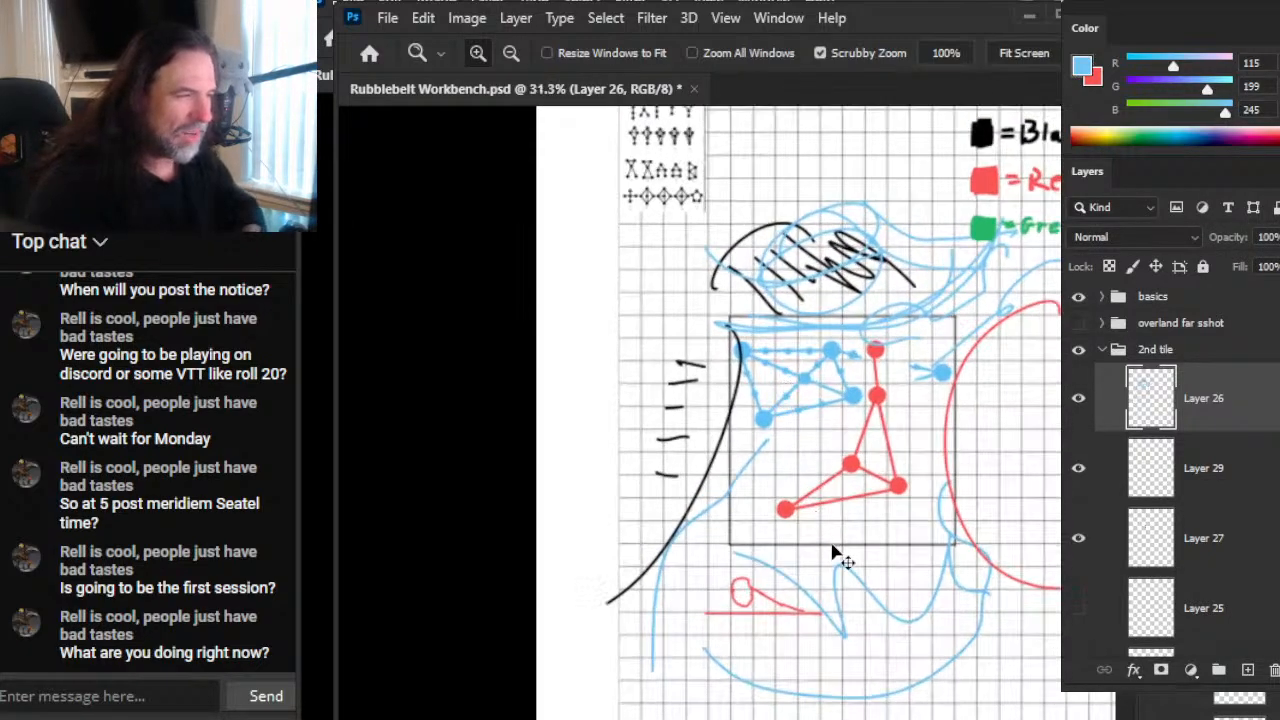
# Step: Undo the blue curves, black hatching and black boundary arcs sketched around the second tile
pyautogui.hotkey('ctrl', 'z')
pyautogui.hotkey('ctrl', 'z')
pyautogui.hotkey('ctrl', 'z')
pyautogui.hotkey('ctrl', 'z')
pyautogui.hotkey('ctrl', 'z')
pyautogui.hotkey('ctrl', 'z')
pyautogui.hotkey('ctrl', 'z')
pyautogui.hotkey('ctrl', 'z')
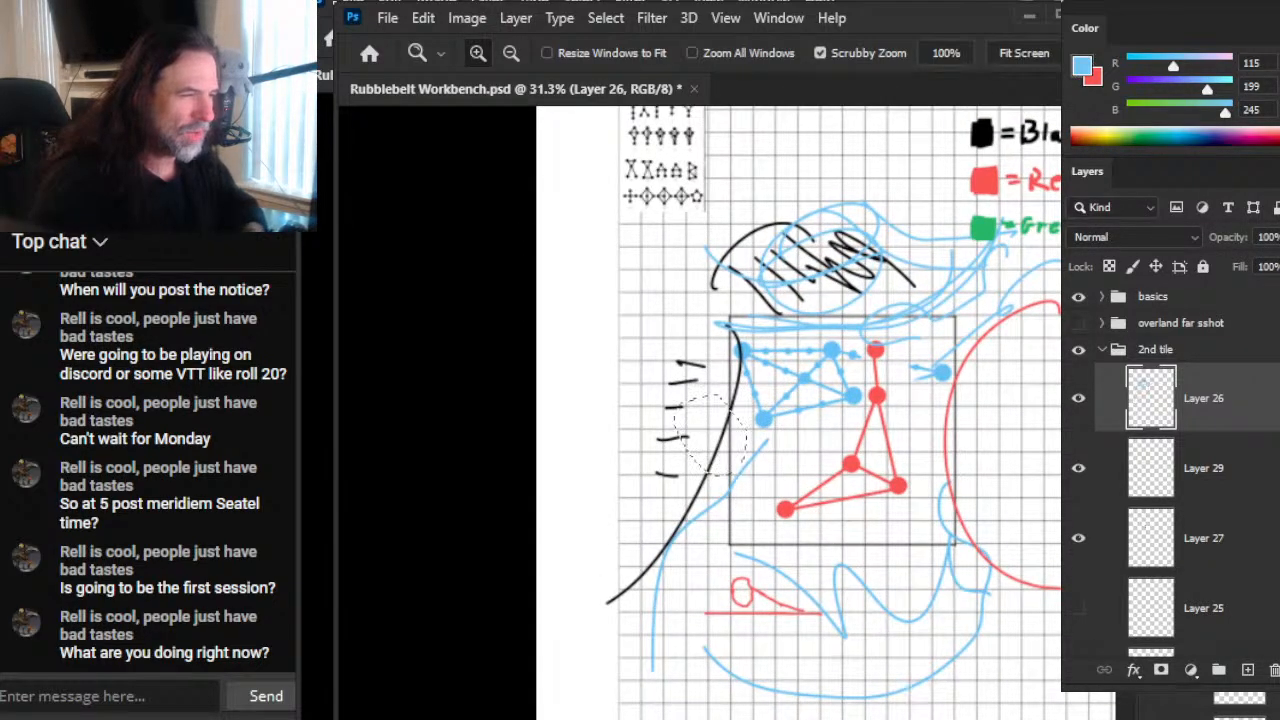
pyautogui.hotkey('ctrl', 'z')
pyautogui.hotkey('ctrl', 'z')
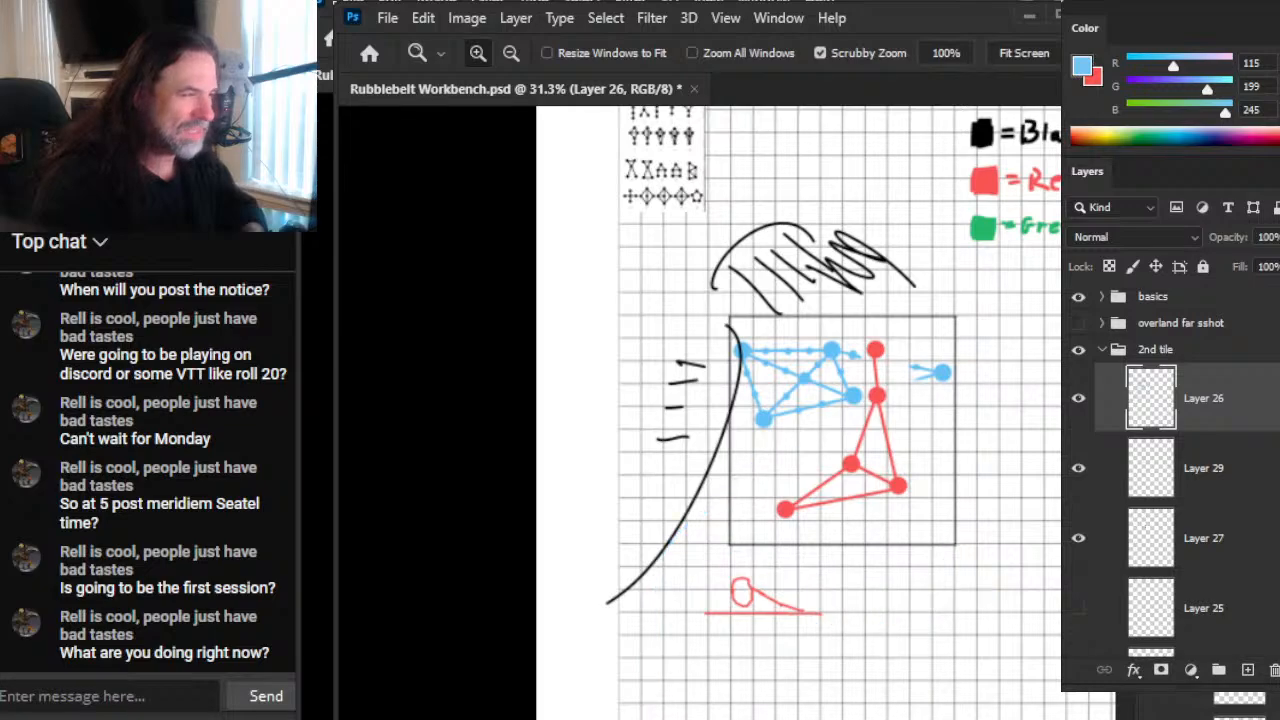
pyautogui.hotkey('ctrl', 'z')
pyautogui.hotkey('ctrl', 'z')
pyautogui.hotkey('ctrl', 'z')
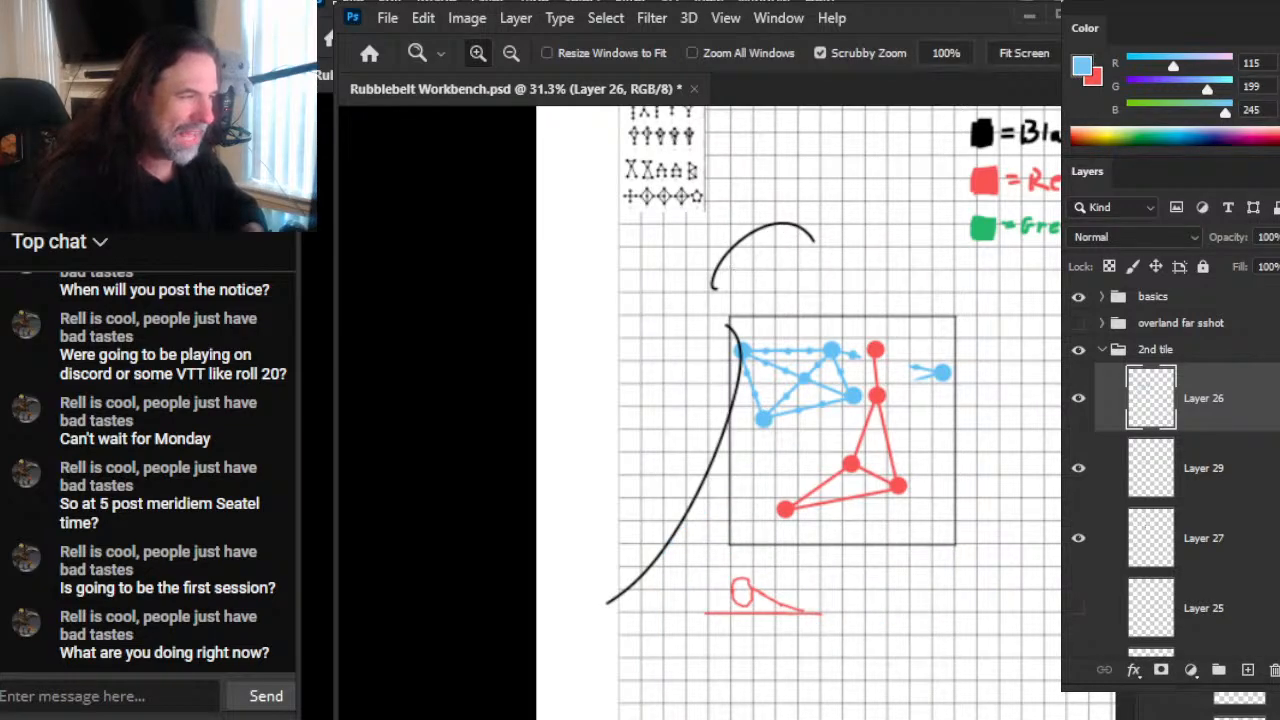
pyautogui.hotkey('ctrl', 'z')
pyautogui.hotkey('ctrl', 'z')
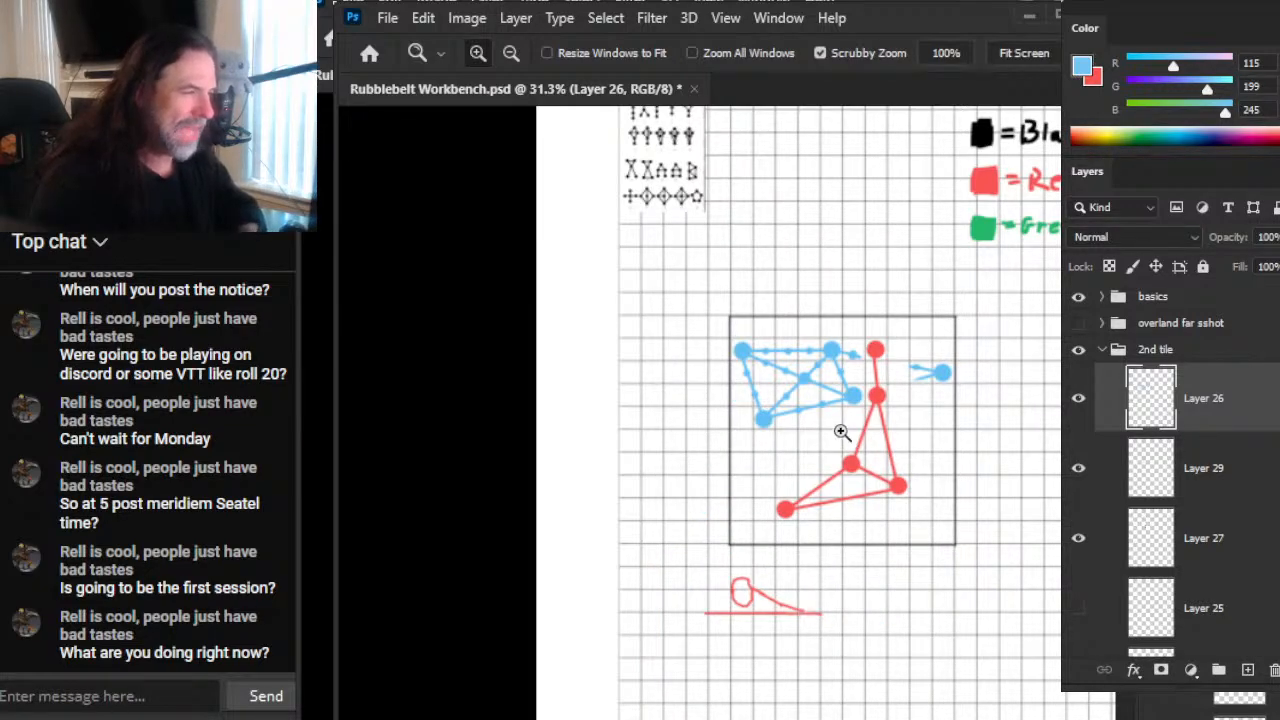
# Step: Erase the middle of the links from the blue network's centre node to its lower-left and right nodes, plus the other links entering the right node
pyautogui.moveTo(846, 439); pyautogui.dragTo(860, 466)
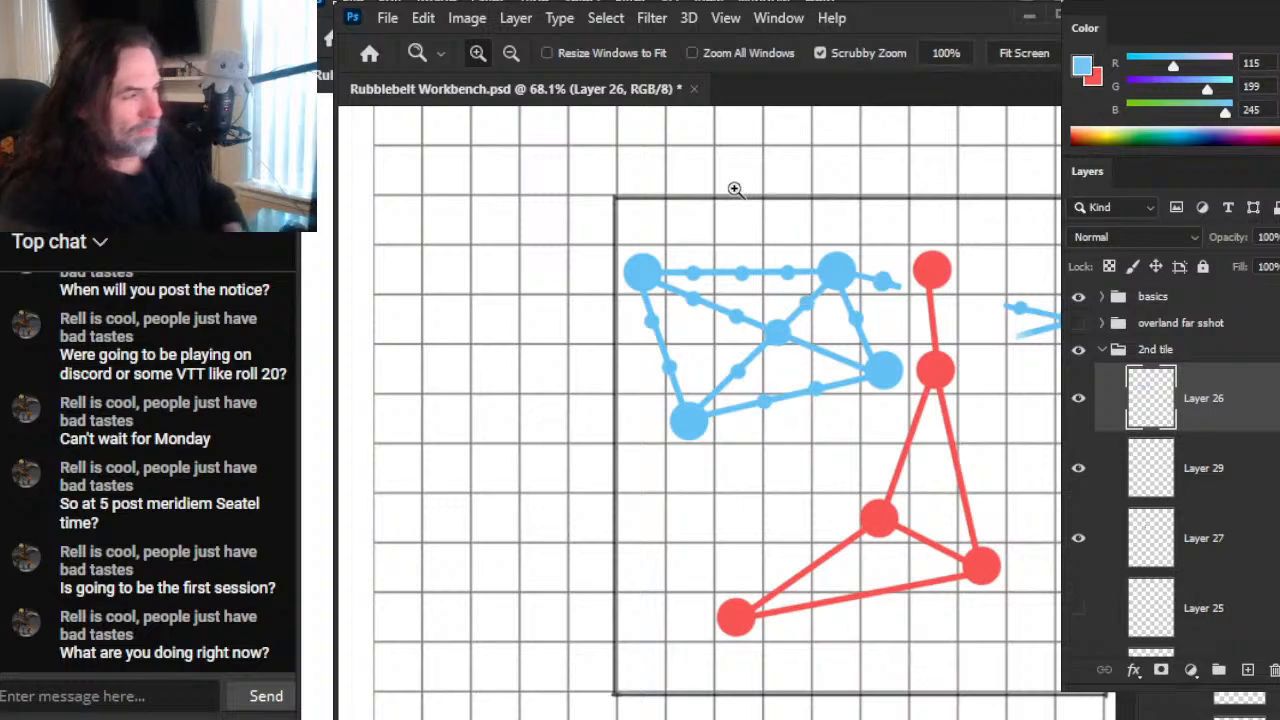
pyautogui.moveTo(831, 399); pyautogui.dragTo(617, 401)
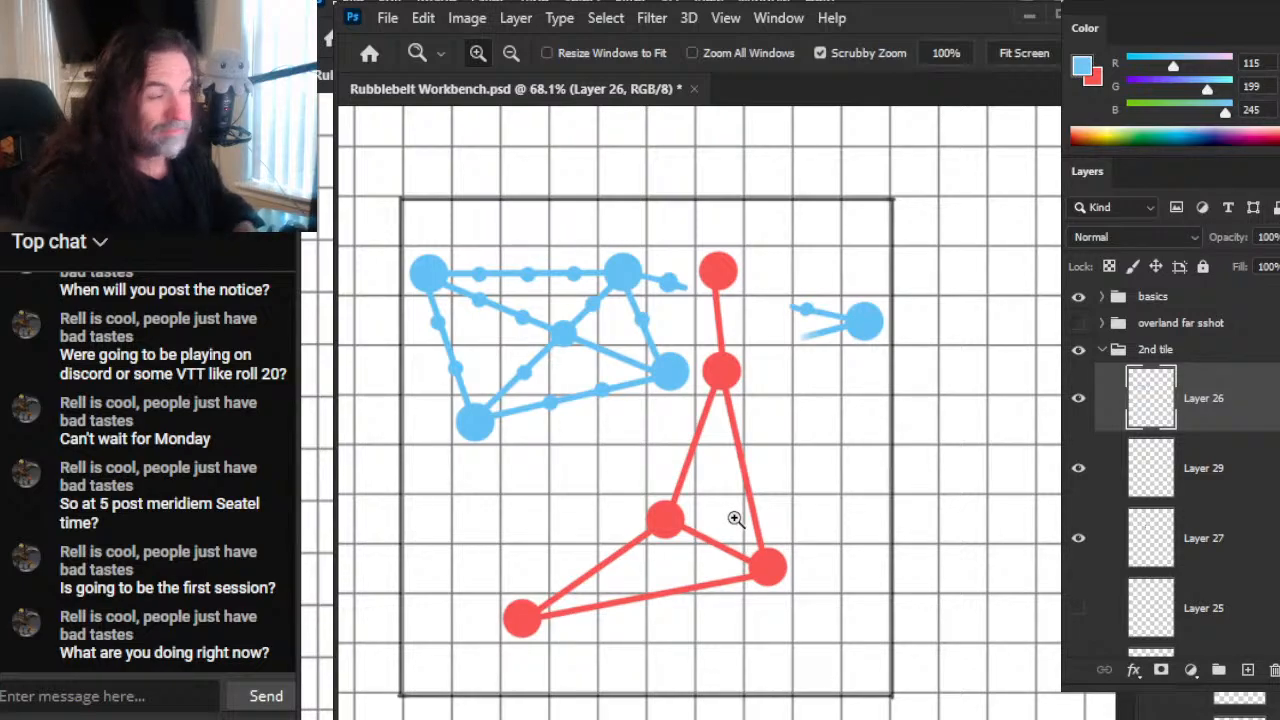
pyautogui.moveTo(812, 482)
pyautogui.mouseDown()
pyautogui.moveTo(883, 508)
pyautogui.moveTo(877, 476)
pyautogui.mouseUp()
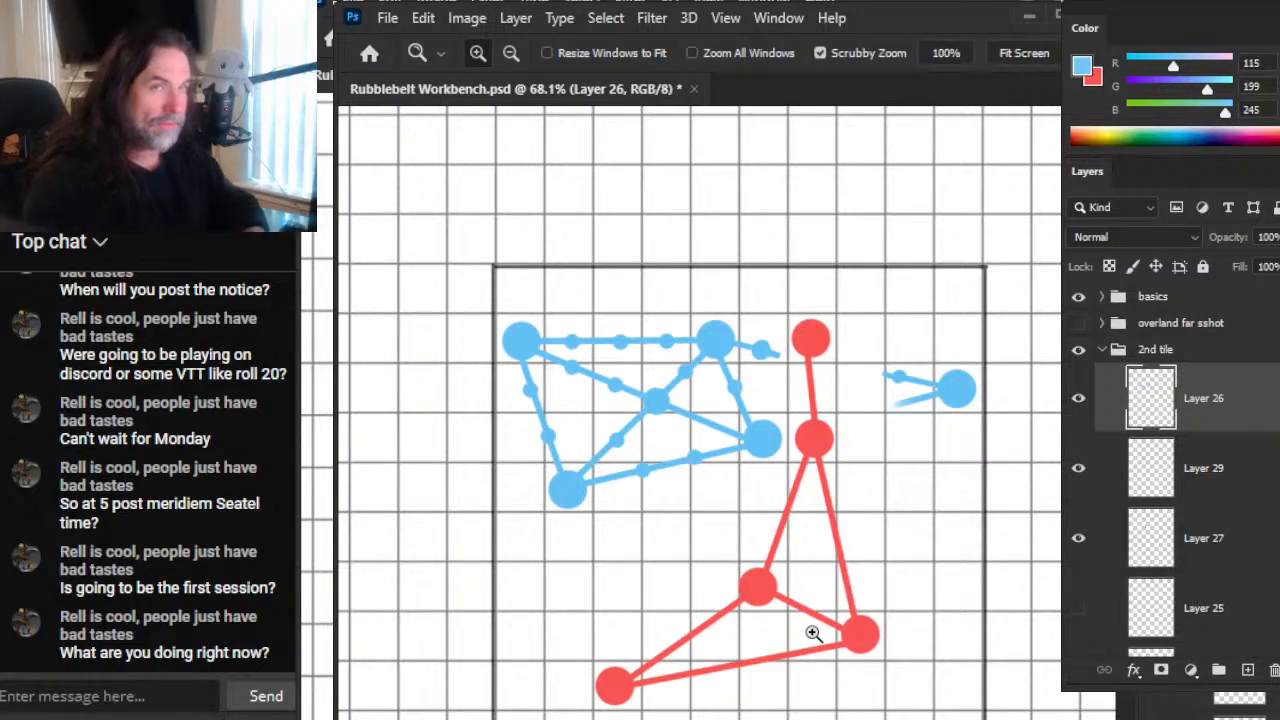
pyautogui.click(560, 376)
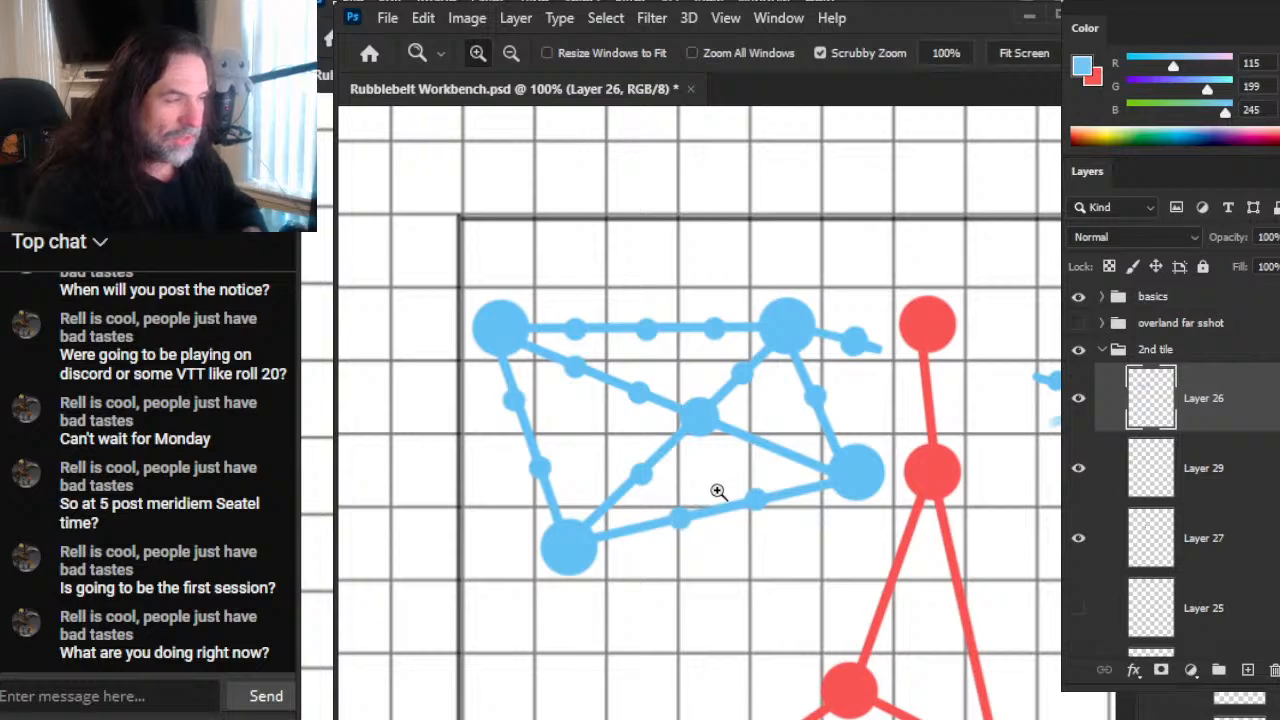
pyautogui.press('e')
pyautogui.moveTo(660, 478); pyautogui.dragTo(642, 459)
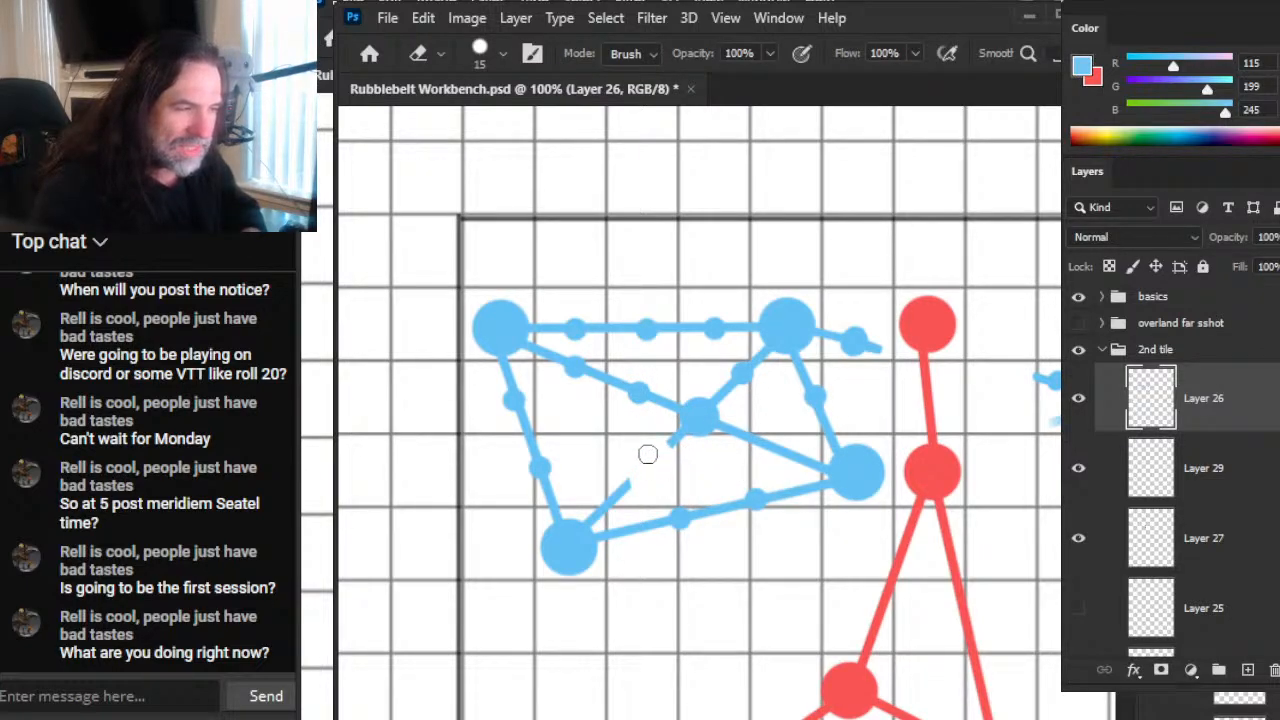
pyautogui.press('b')
pyautogui.press('e')
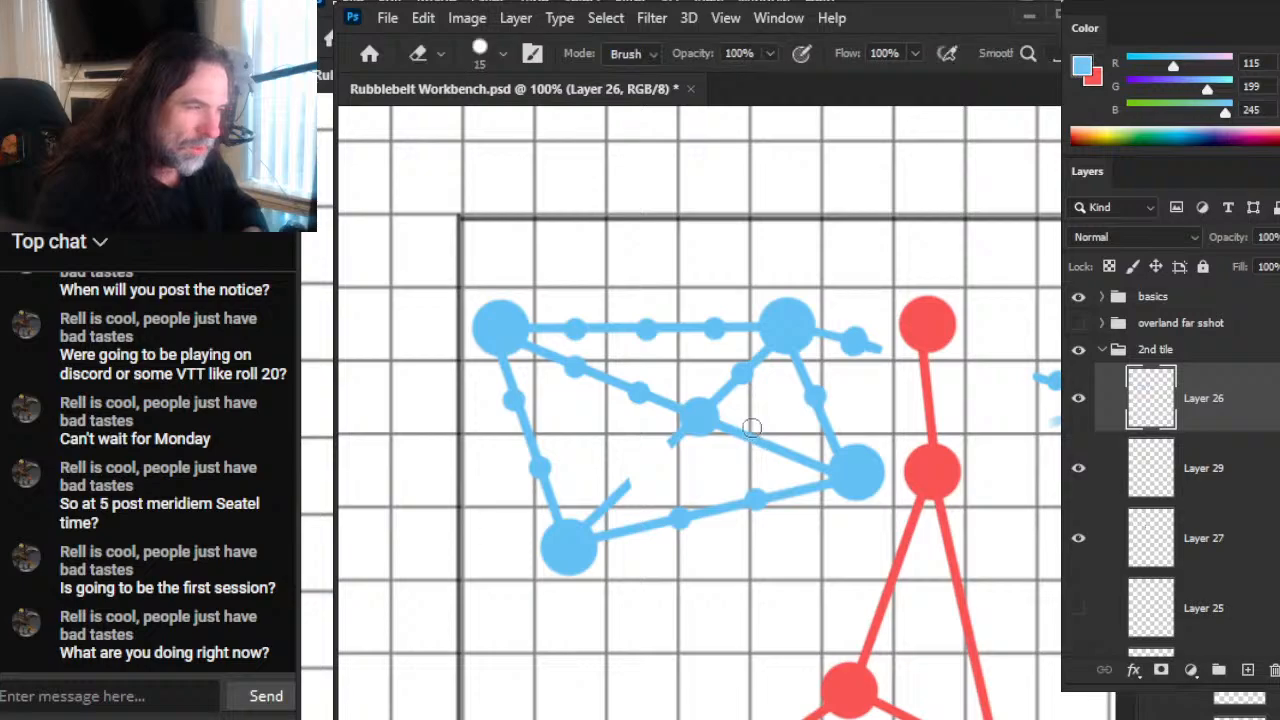
pyautogui.moveTo(746, 432); pyautogui.dragTo(782, 450)
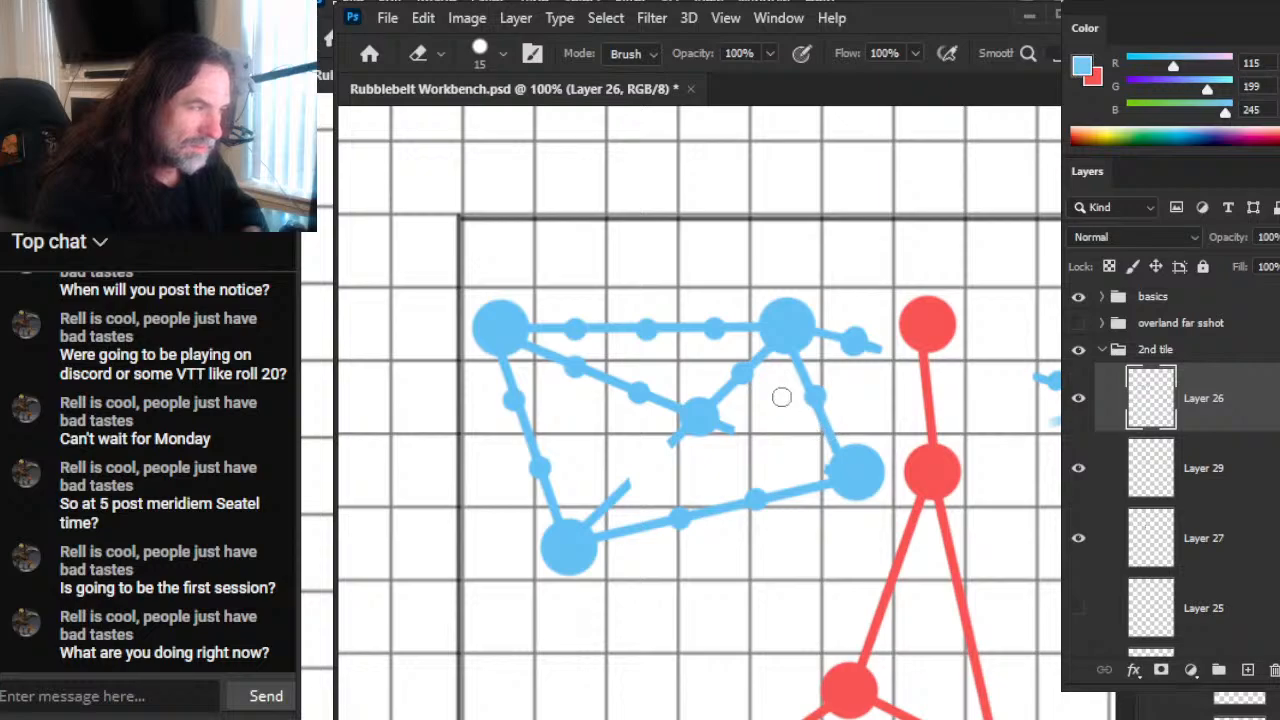
pyautogui.click(836, 427)
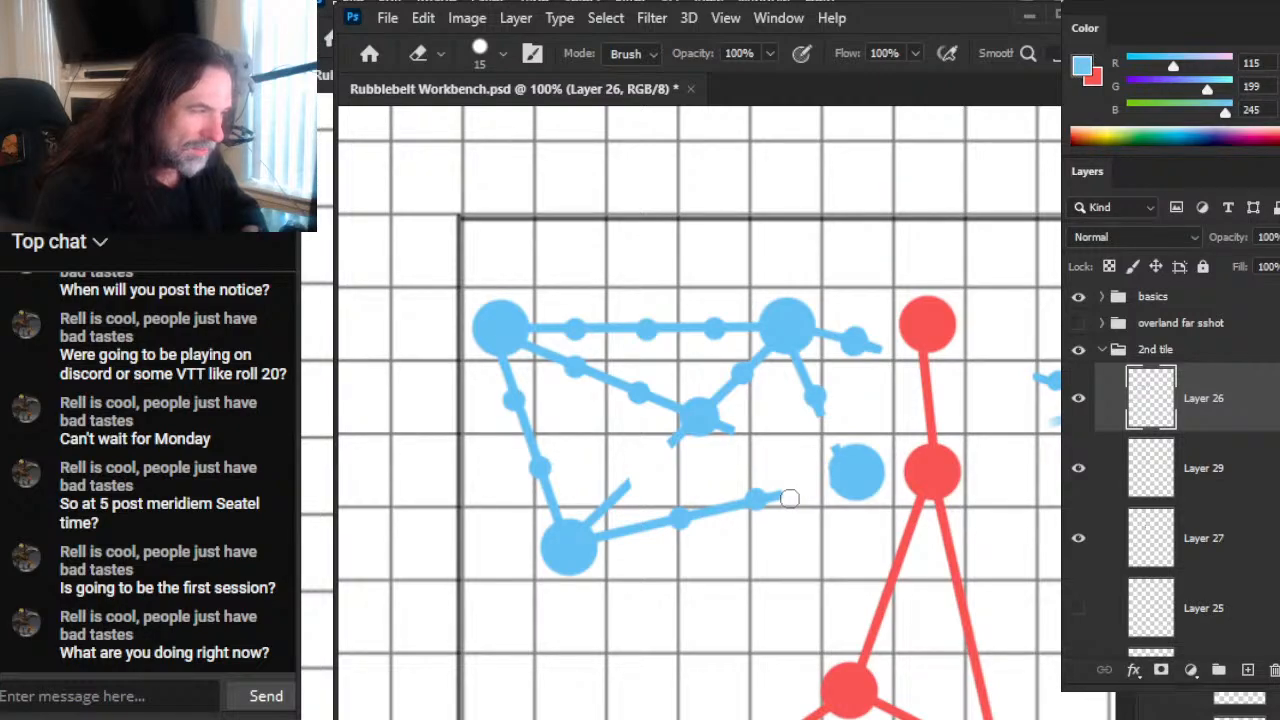
# Step: Erase gaps on both sides of the lower blue link's left dot, leaving short stubs at the dot and the lower-left node
pyautogui.click(720, 505)
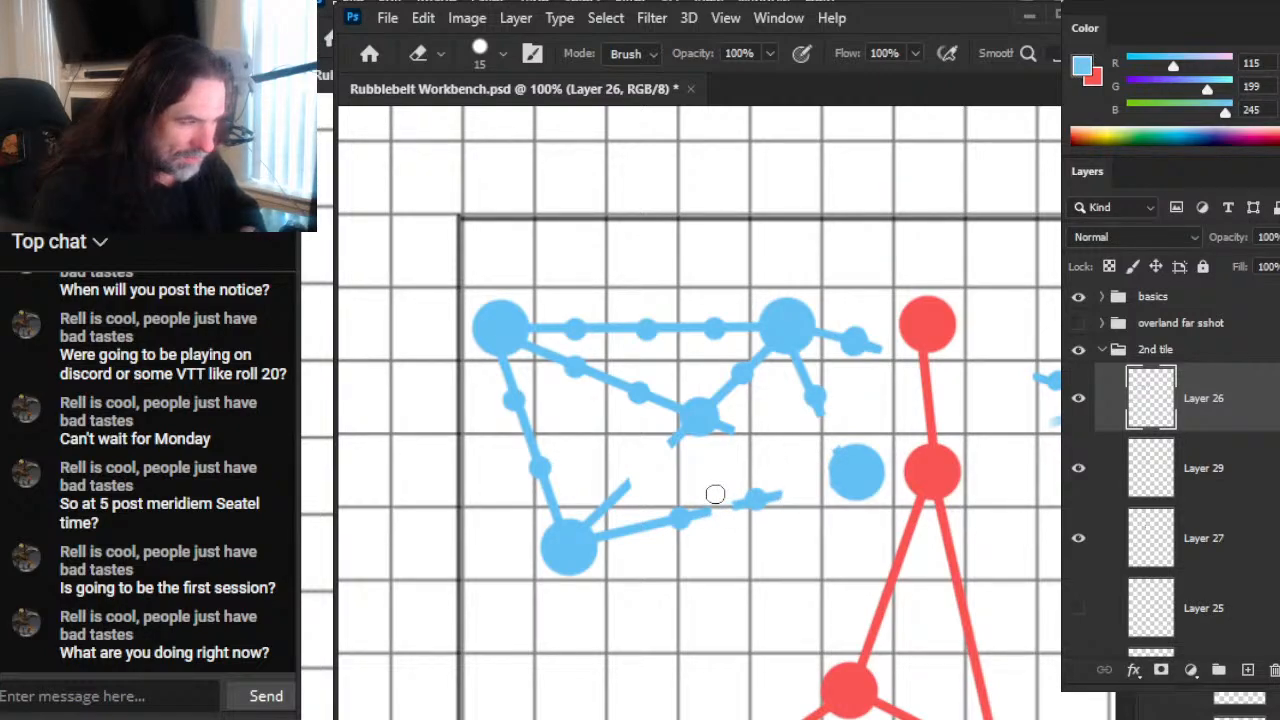
pyautogui.moveTo(715, 497); pyautogui.dragTo(730, 557)
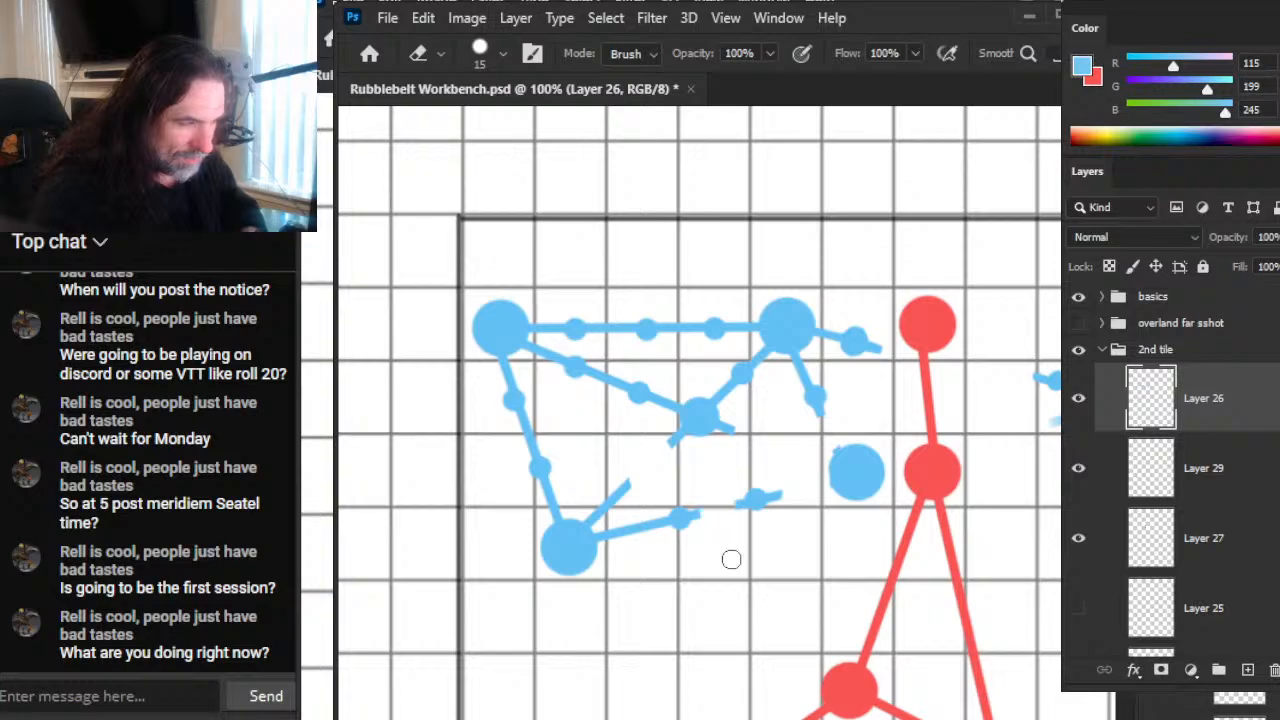
pyautogui.click(650, 524)
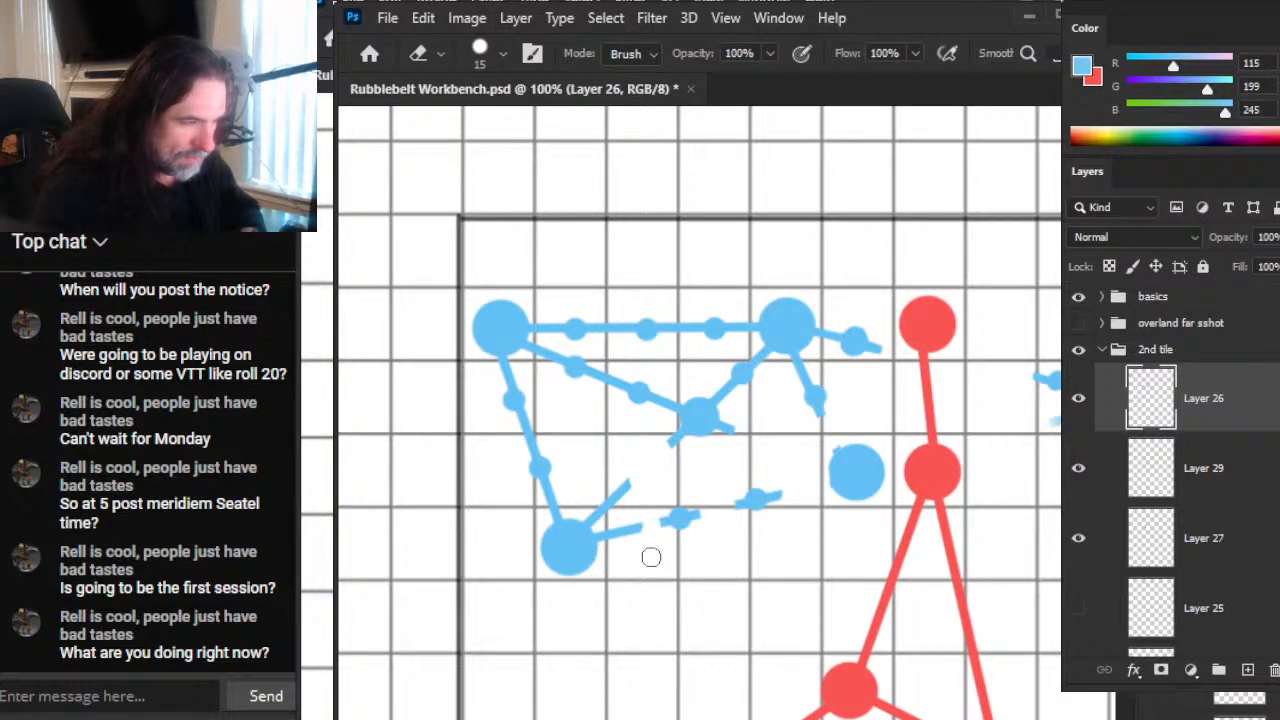
pyautogui.moveTo(632, 530)
pyautogui.mouseDown()
pyautogui.moveTo(642, 482)
pyautogui.moveTo(591, 528)
pyautogui.mouseUp()
# Step: Repaint the lower-left blue node's diagonal stub and fade its outer end with a size 9 eraser at 20% opacity
pyautogui.press('b')
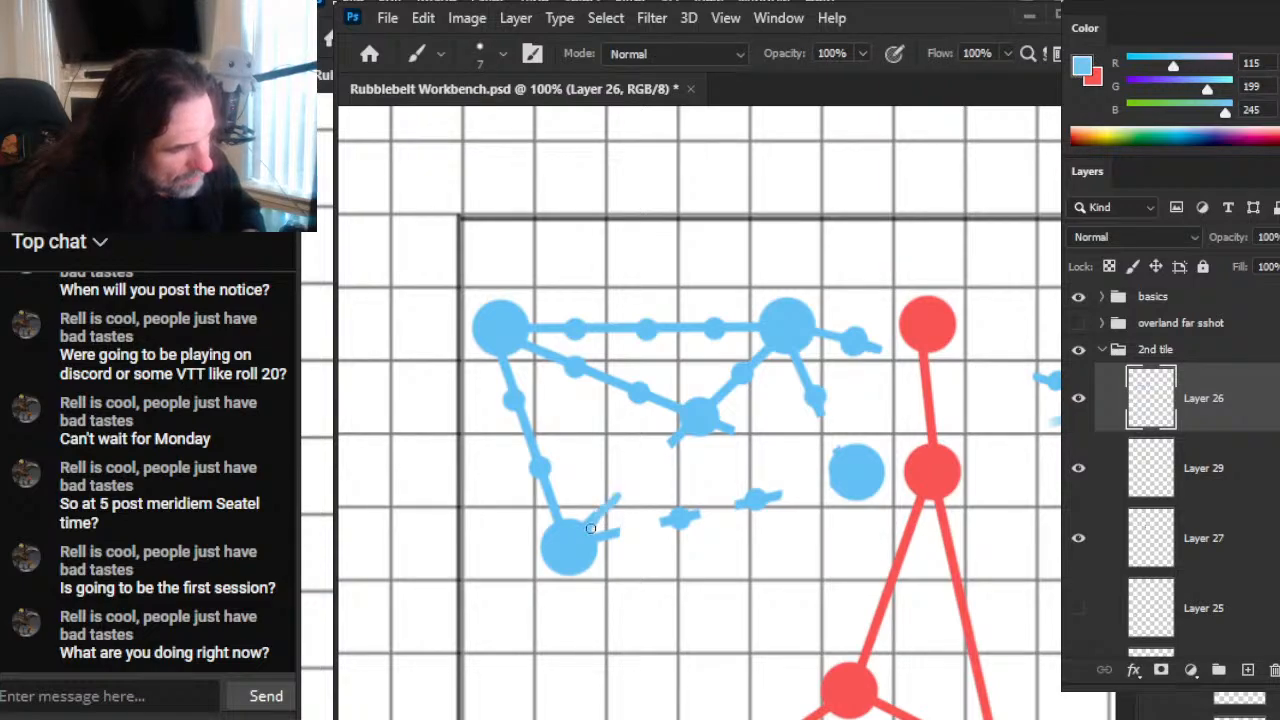
pyautogui.press('e')
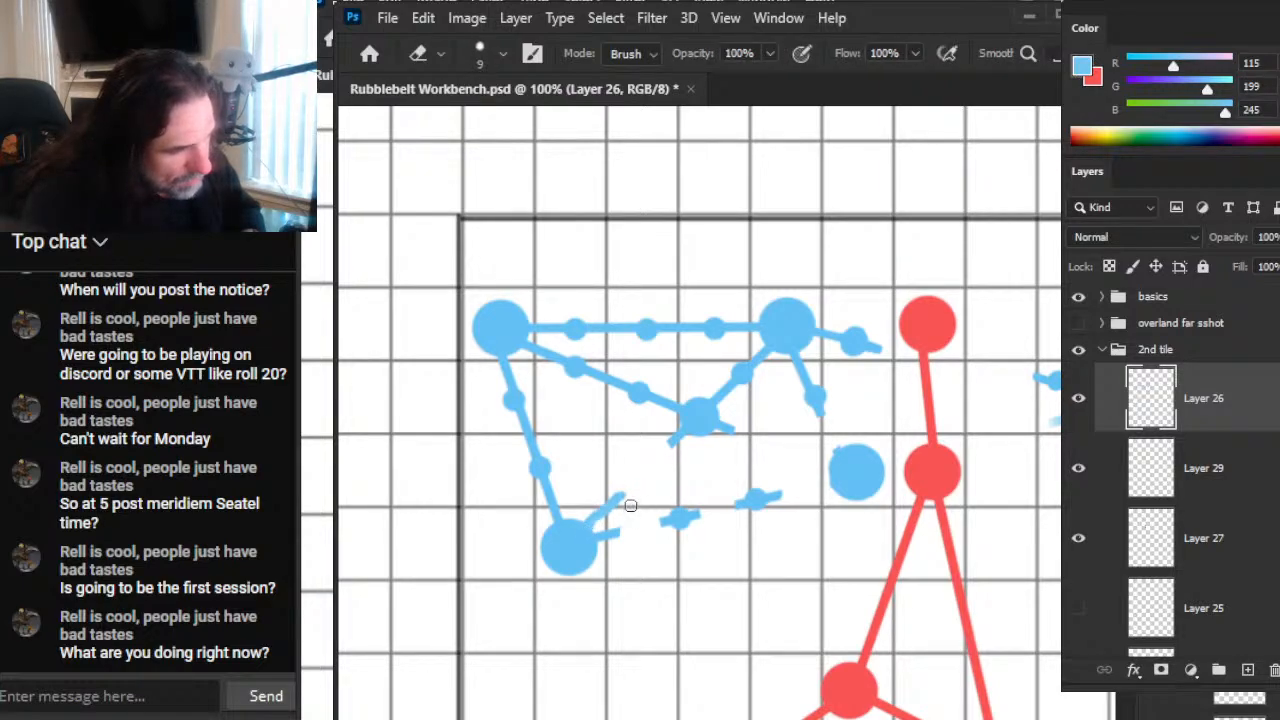
pyautogui.press('2')
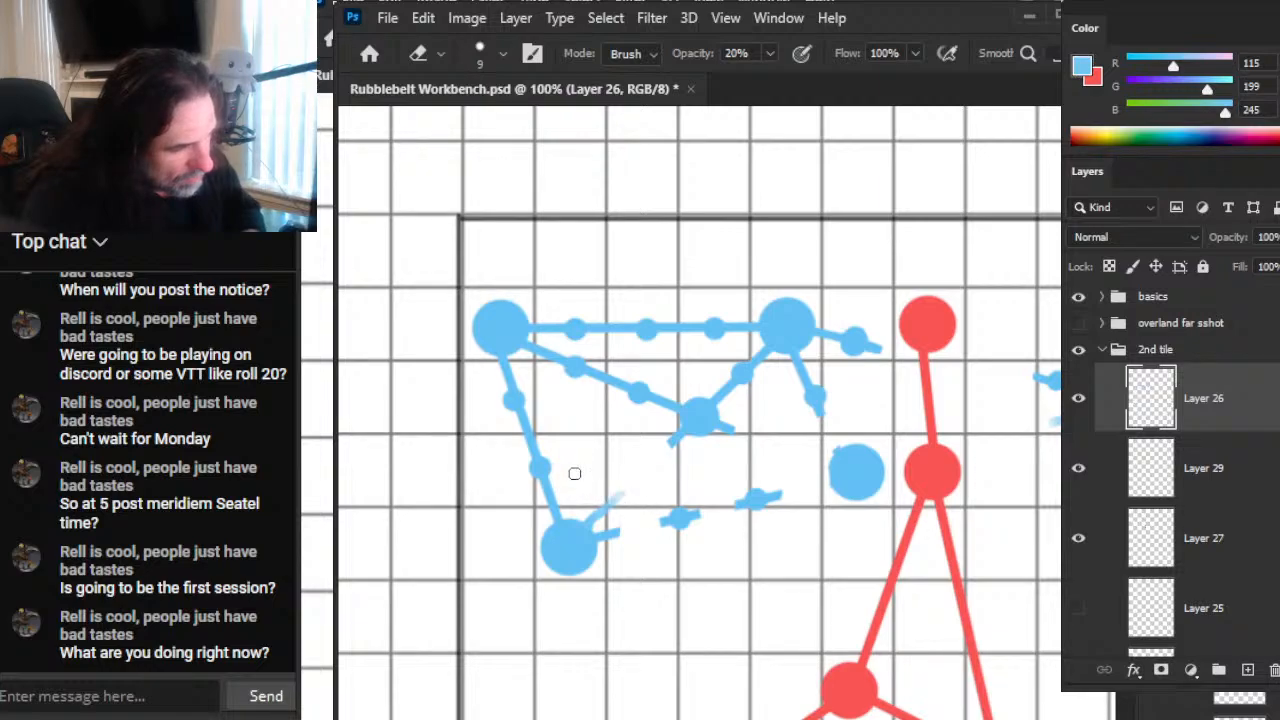
pyautogui.press('b')
pyautogui.moveTo(641, 481); pyautogui.dragTo(598, 522)
pyautogui.press('e')
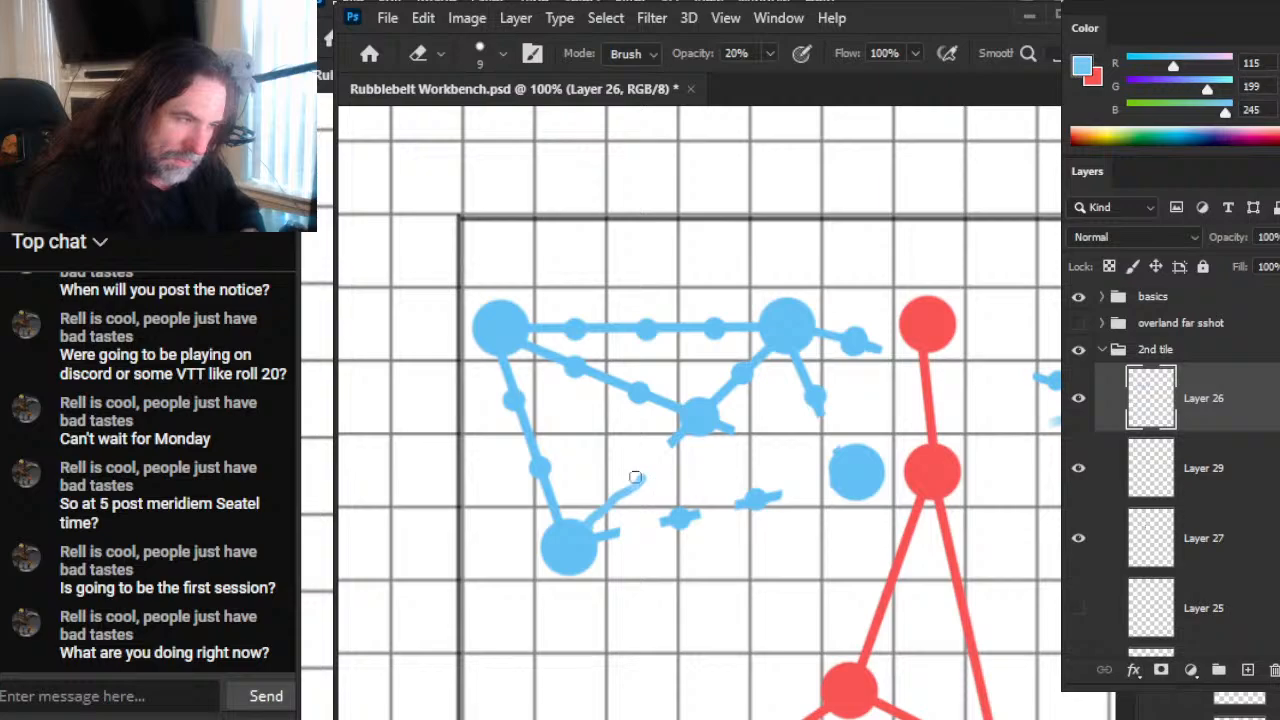
pyautogui.moveTo(634, 474); pyautogui.dragTo(621, 472)
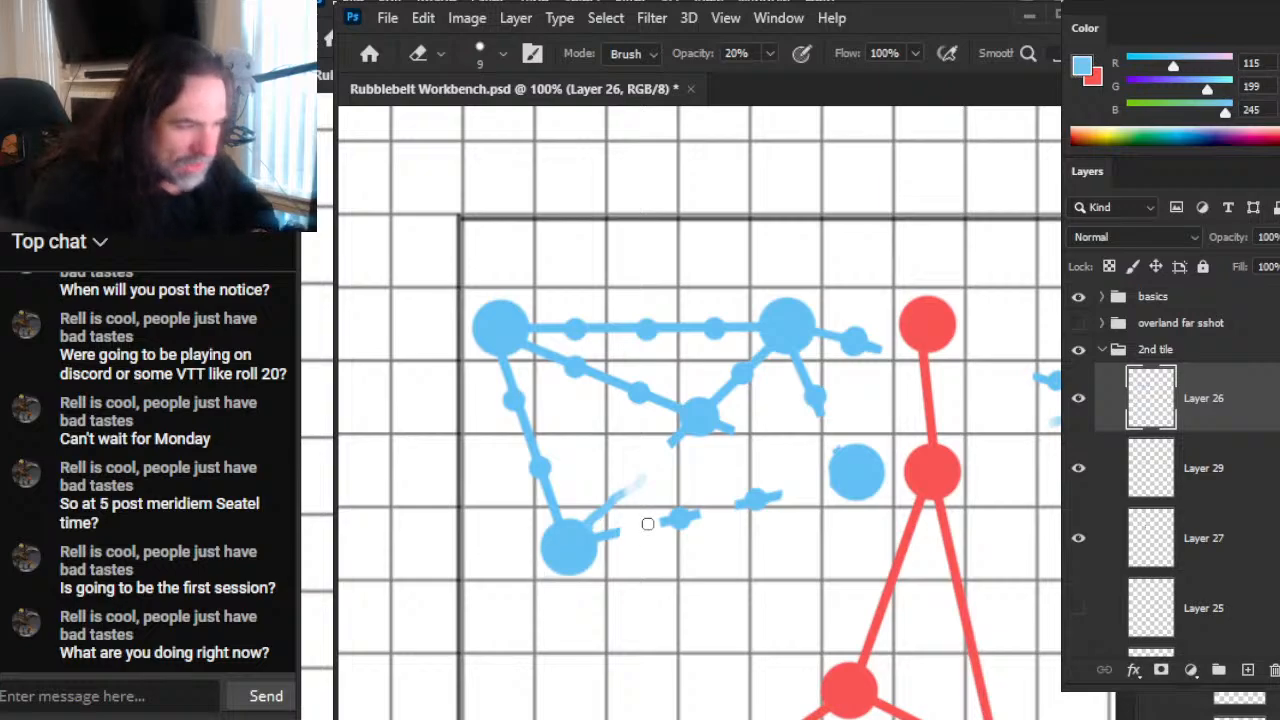
pyautogui.moveTo(869, 539); pyautogui.dragTo(663, 500)
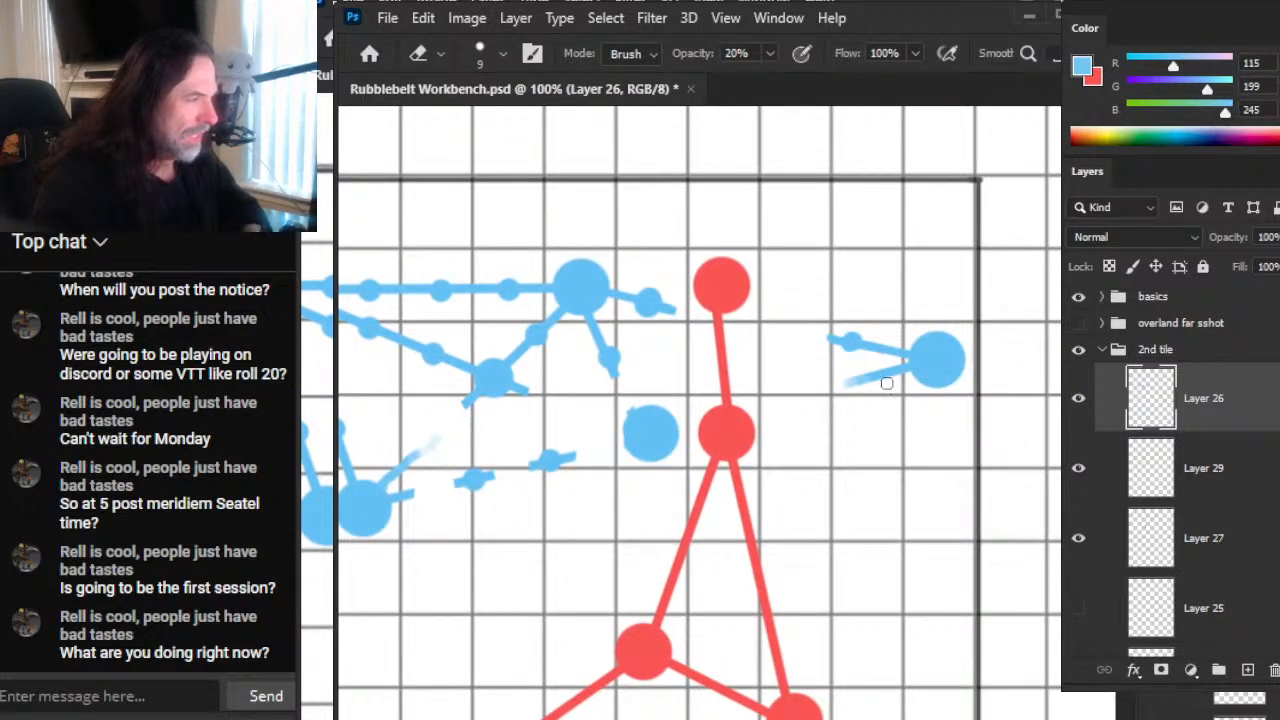
pyautogui.moveTo(560, 522); pyautogui.dragTo(771, 514)
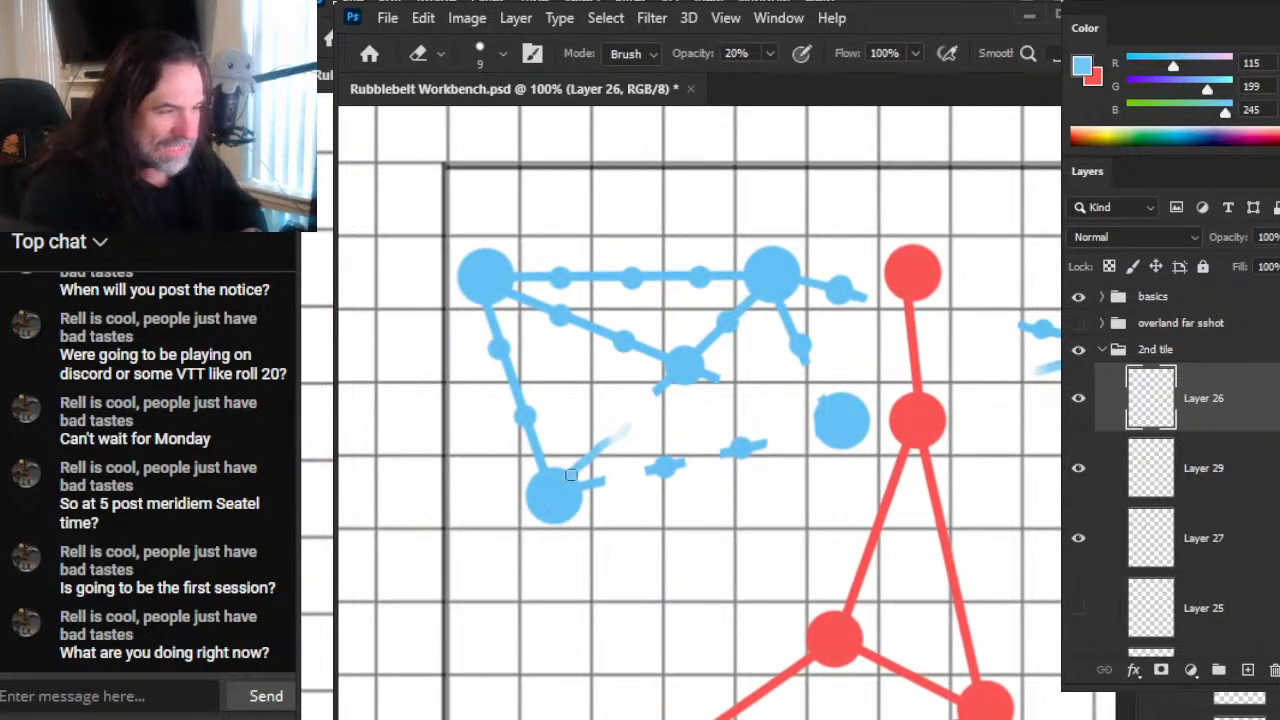
# Step: With the eraser at 100% opacity, remove the link between the upper-left and centre blue nodes and the top link's last dotted stretch
pyautogui.moveTo(516, 368); pyautogui.dragTo(580, 463)
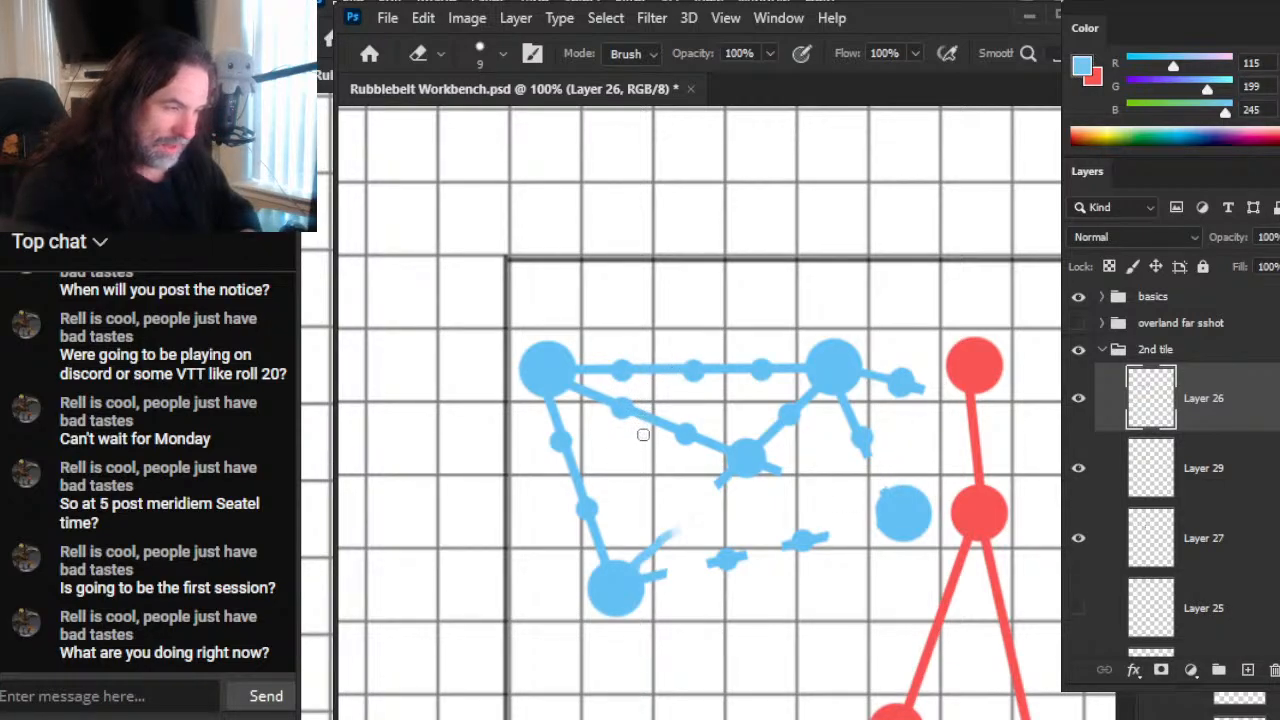
pyautogui.moveTo(678, 438)
pyautogui.mouseDown()
pyautogui.moveTo(663, 410)
pyautogui.moveTo(700, 454)
pyautogui.moveTo(694, 420)
pyautogui.moveTo(711, 480)
pyautogui.moveTo(710, 417)
pyautogui.moveTo(730, 521)
pyautogui.mouseUp()
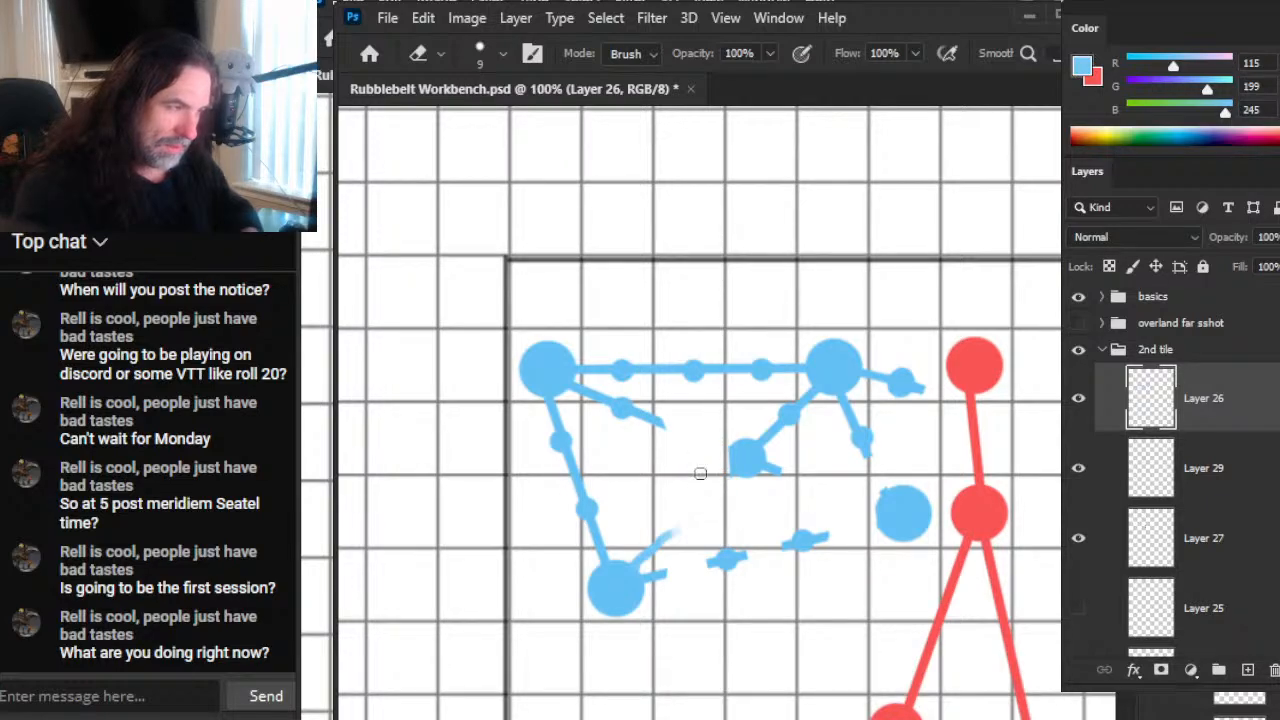
pyautogui.moveTo(665, 424); pyautogui.dragTo(600, 395)
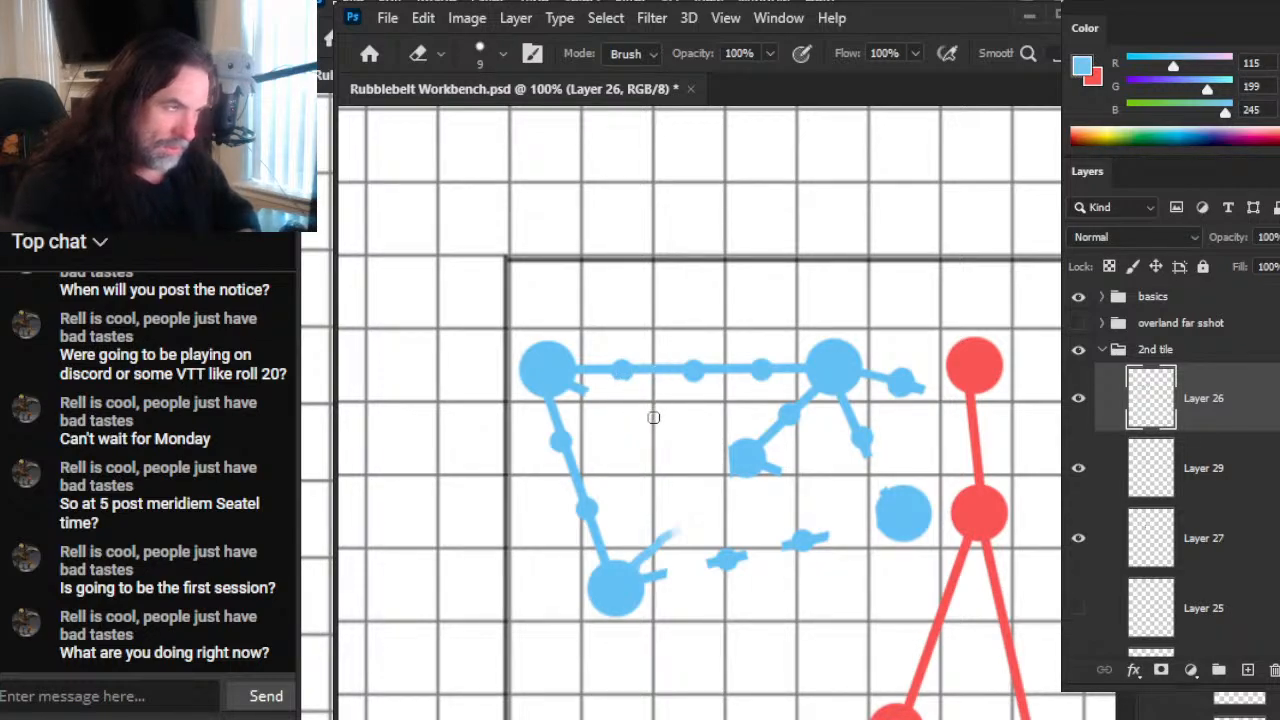
pyautogui.moveTo(724, 375)
pyautogui.mouseDown()
pyautogui.moveTo(771, 351)
pyautogui.moveTo(788, 365)
pyautogui.mouseUp()
# Step: Repaint the third dot of the top blue link and add short size 7 brush dashes on its sides
pyautogui.press('b')
pyautogui.press(']')
pyautogui.press(']')
pyautogui.press(']')
pyautogui.press(']')
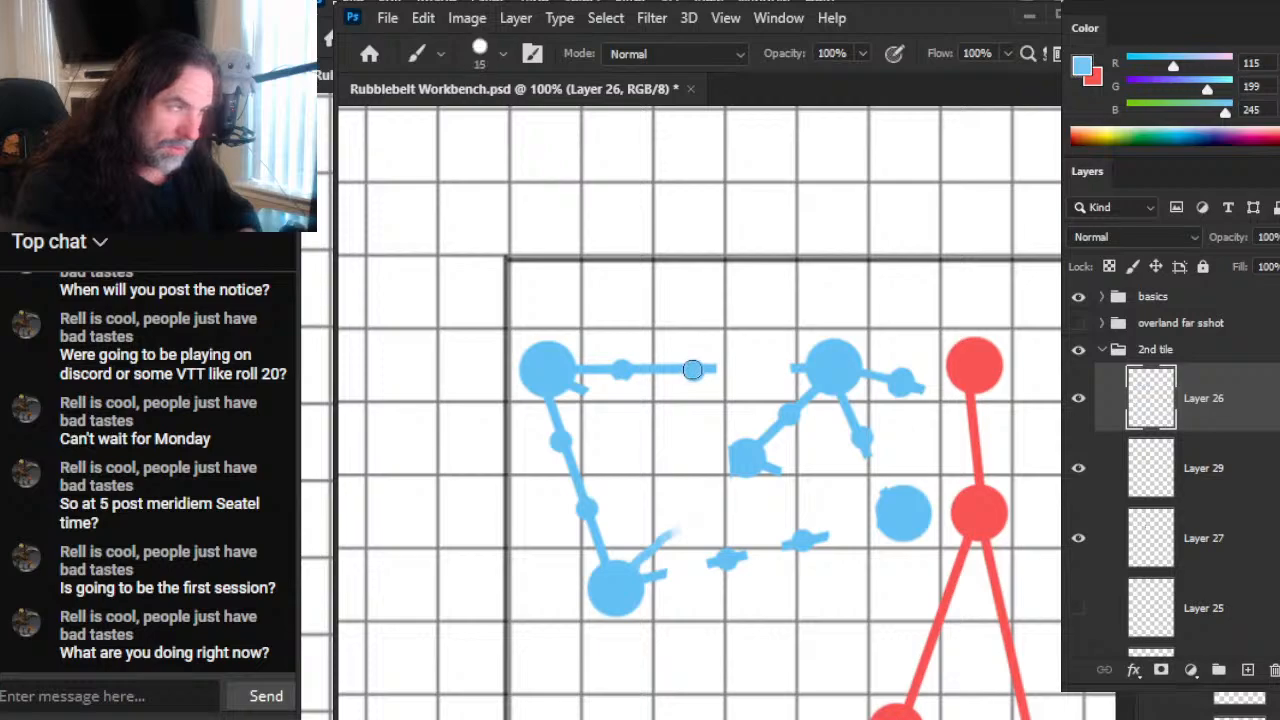
pyautogui.press('[')
pyautogui.press('[')
pyautogui.press('[')
pyautogui.click(758, 370)
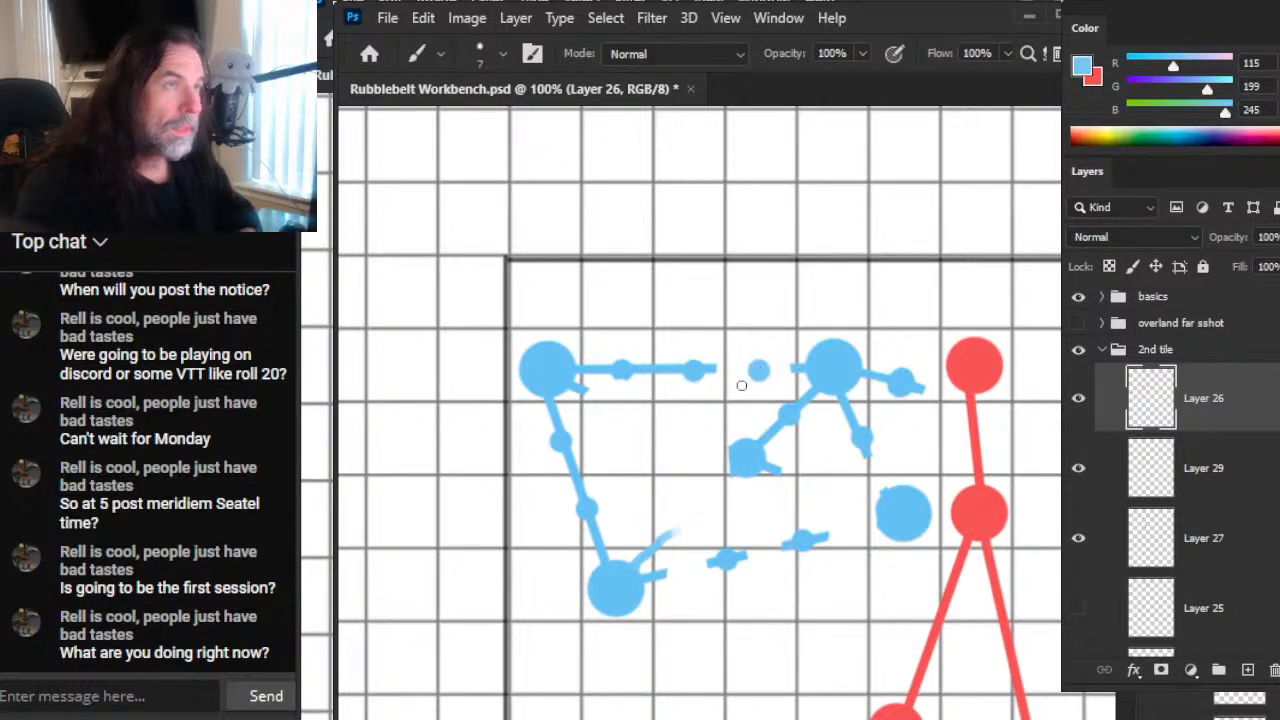
pyautogui.moveTo(757, 370); pyautogui.dragTo(733, 372)
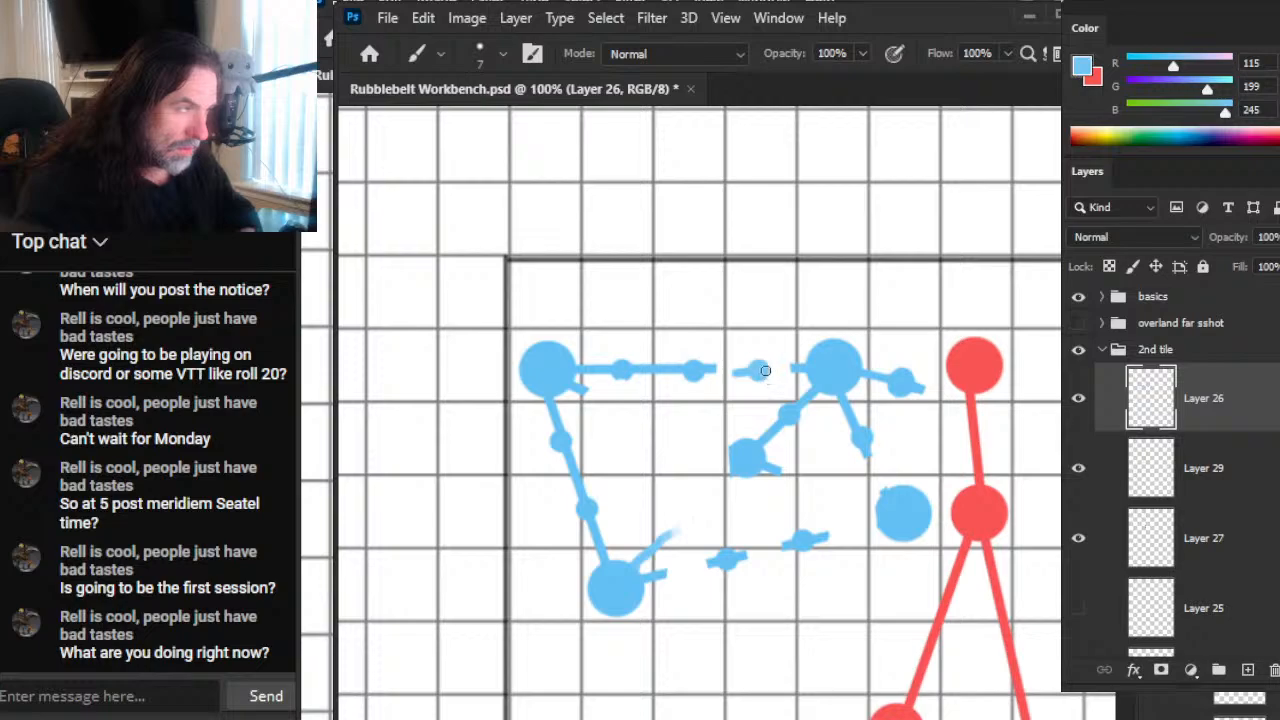
# Step: Paint two short blue stubs from the centre node, towards the upper-left and lower-left nodes
pyautogui.press('e')
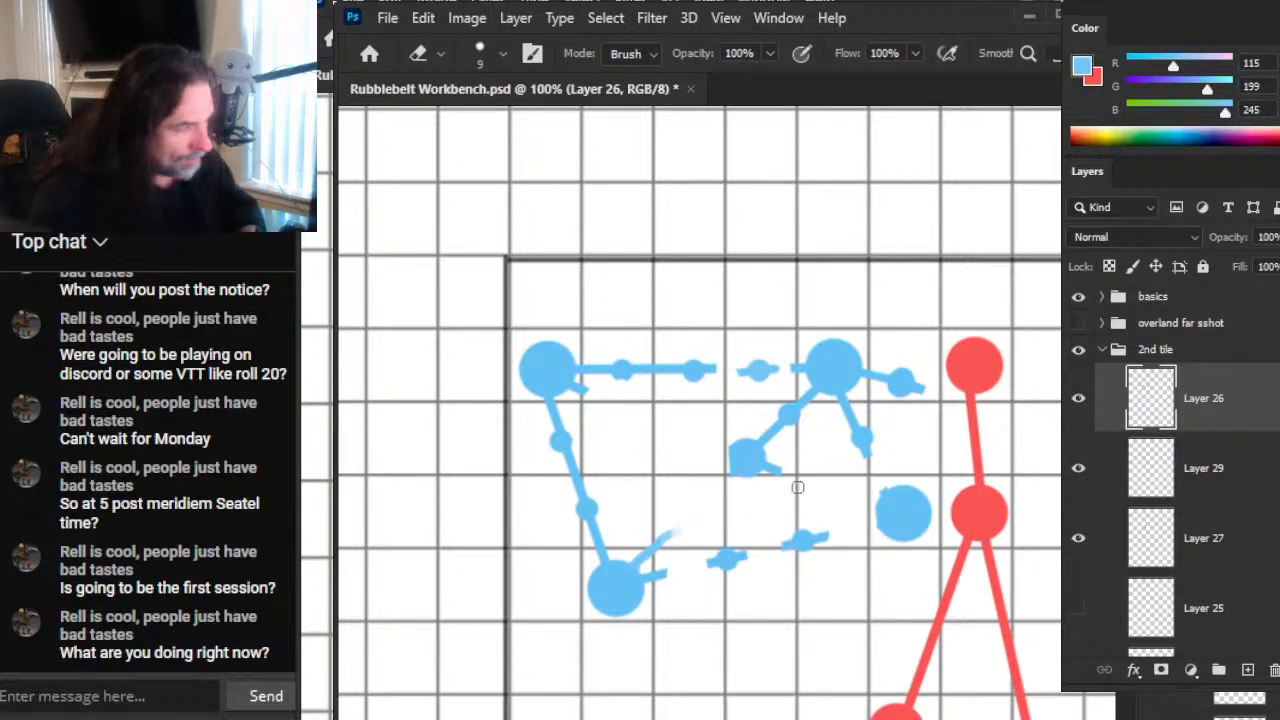
pyautogui.press('b')
pyautogui.moveTo(737, 454)
pyautogui.mouseDown()
pyautogui.moveTo(715, 446)
pyautogui.moveTo(723, 486)
pyautogui.mouseUp()
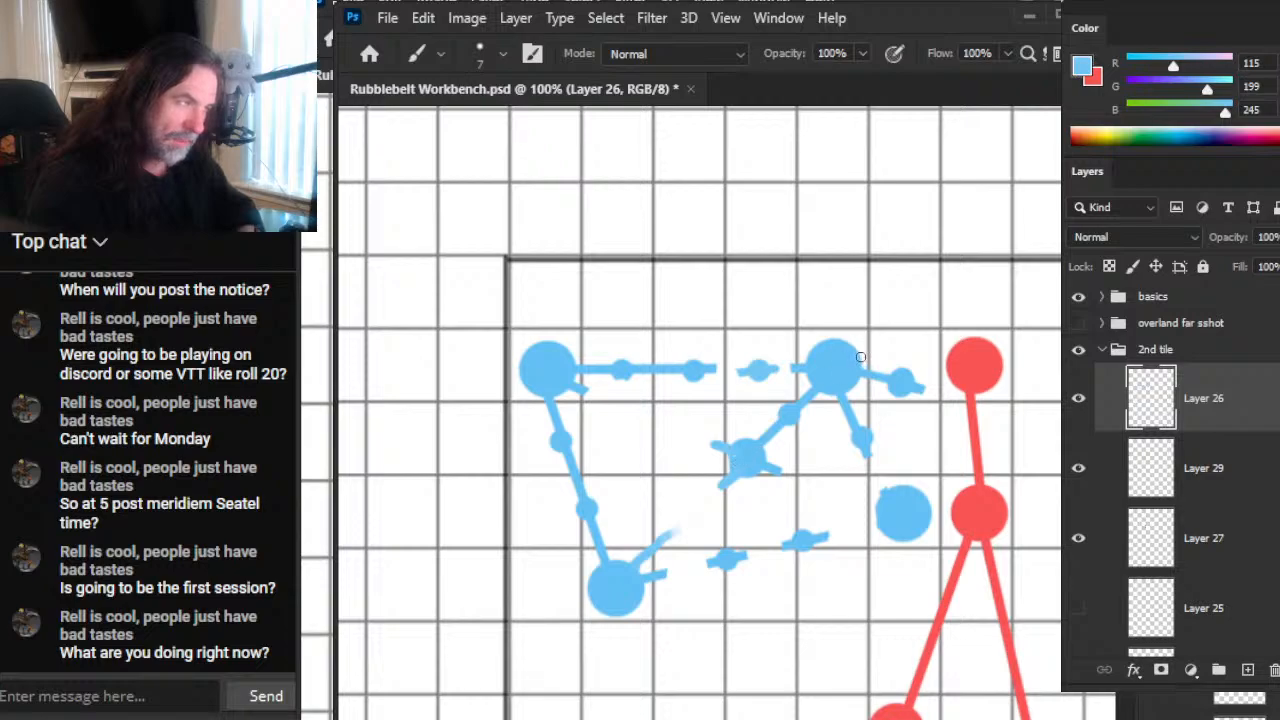
pyautogui.moveTo(883, 549)
pyautogui.mouseDown()
pyautogui.moveTo(600, 503)
pyautogui.moveTo(503, 538)
pyautogui.moveTo(680, 518)
pyautogui.moveTo(755, 530)
pyautogui.mouseUp()
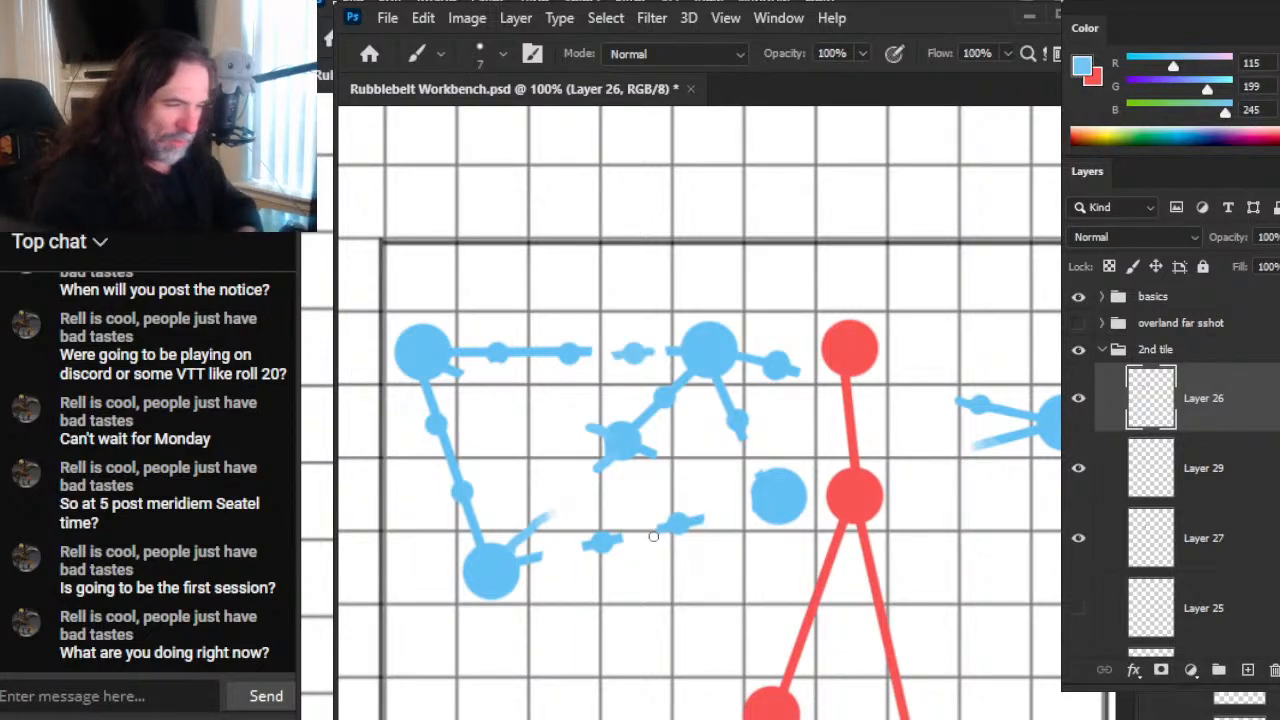
# Step: Erase the two leftover dots between the lower blue nodes, then brush short stubs from the blue node beside the red one, including one reaching it
pyautogui.press('e')
pyautogui.moveTo(600, 540)
pyautogui.mouseDown()
pyautogui.moveTo(691, 504)
pyautogui.moveTo(722, 474)
pyautogui.moveTo(761, 468)
pyautogui.moveTo(762, 504)
pyautogui.mouseUp()
pyautogui.press('b')
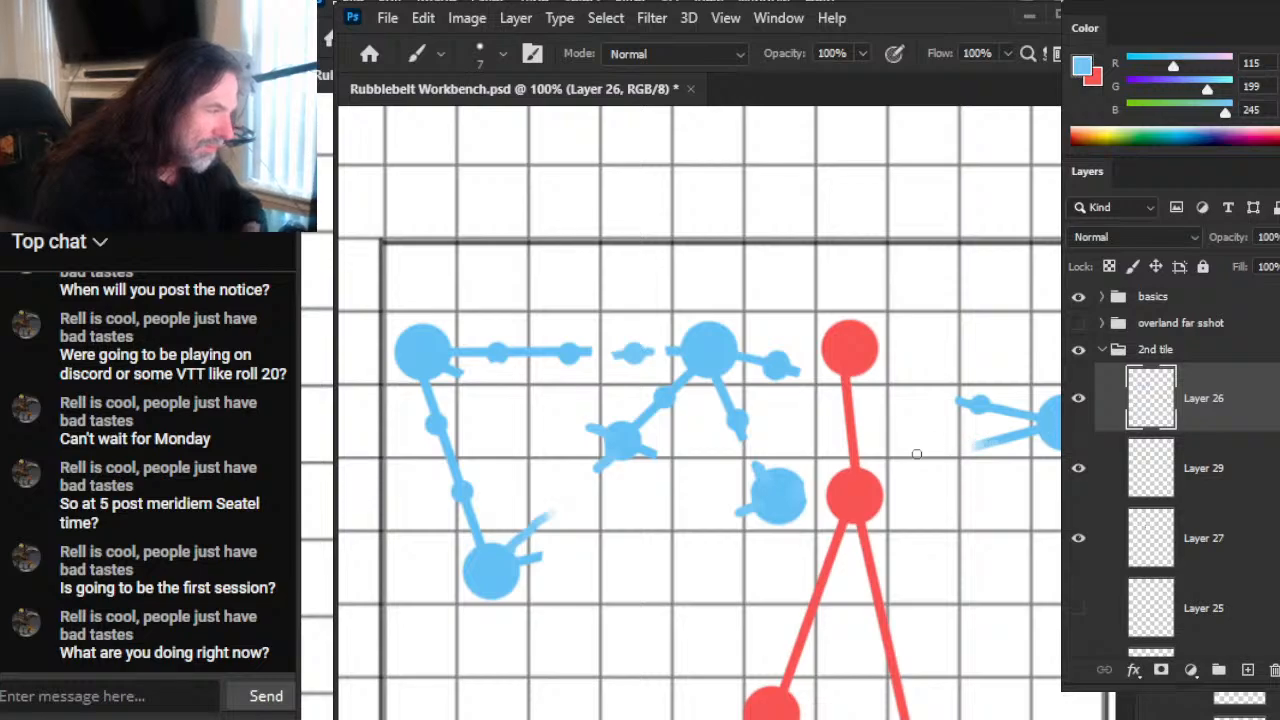
pyautogui.keyDown('shift'); pyautogui.click(868, 475); pyautogui.keyUp('shift')
pyautogui.press('w')
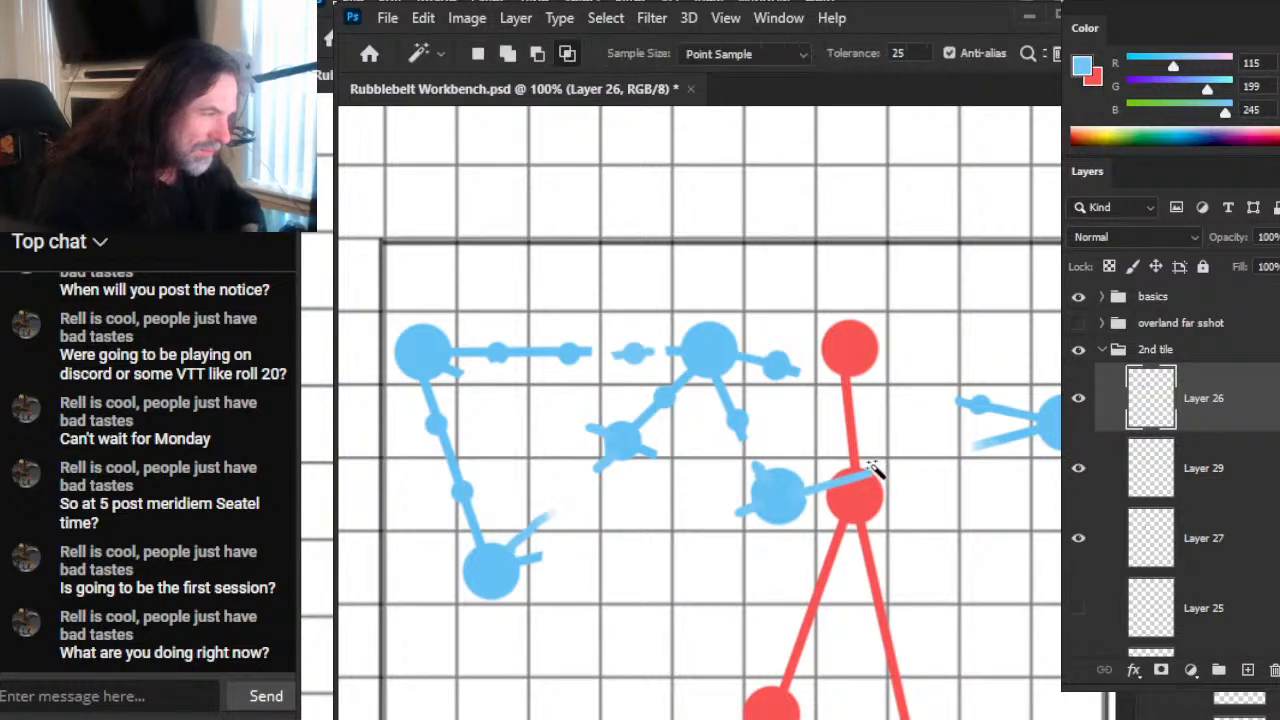
pyautogui.press('l')
pyautogui.press('2')
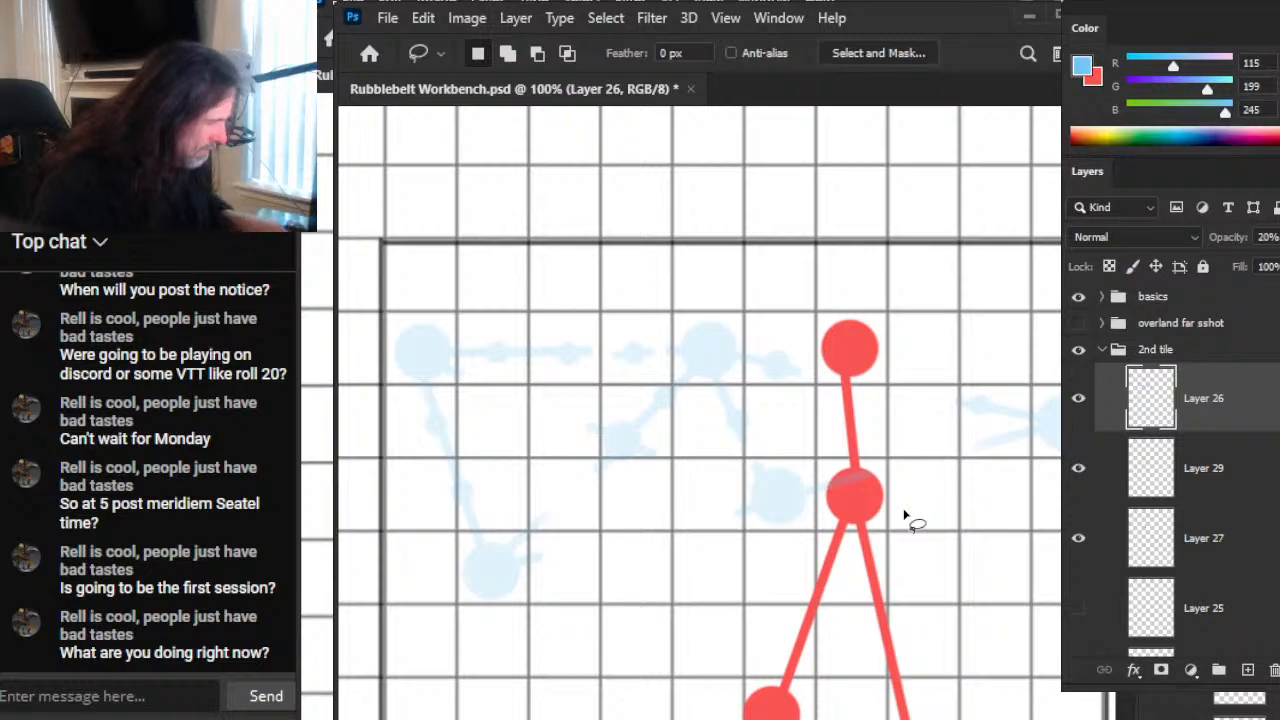
pyautogui.press('0')
# Step: Fade the end of the blue stub over the red node with a size 15 eraser at 30% opacity
pyautogui.press('e')
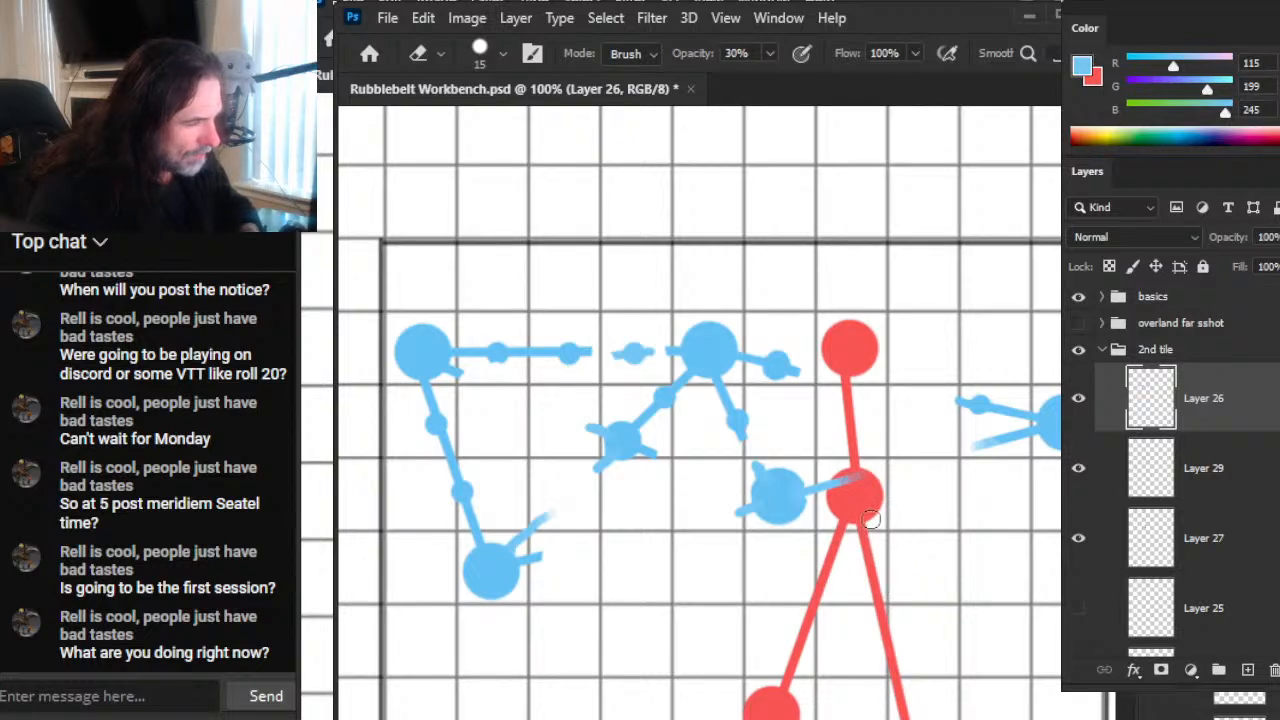
pyautogui.press('r')
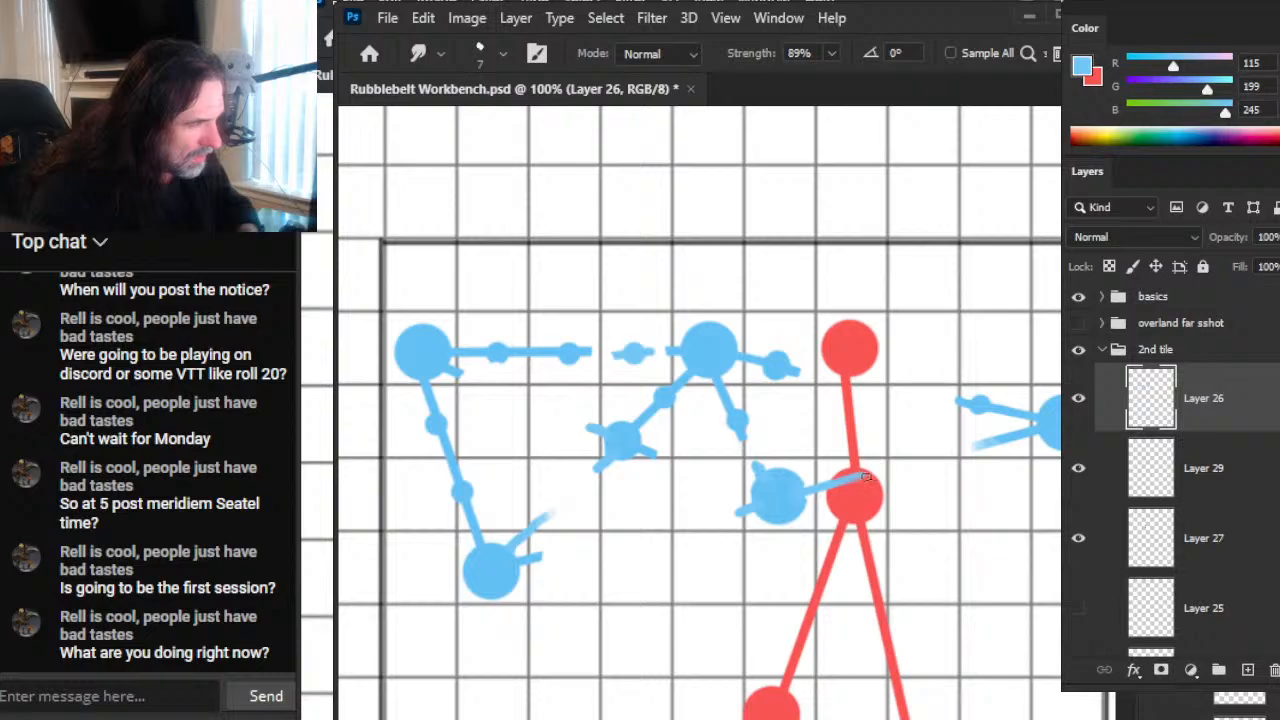
pyautogui.press('e')
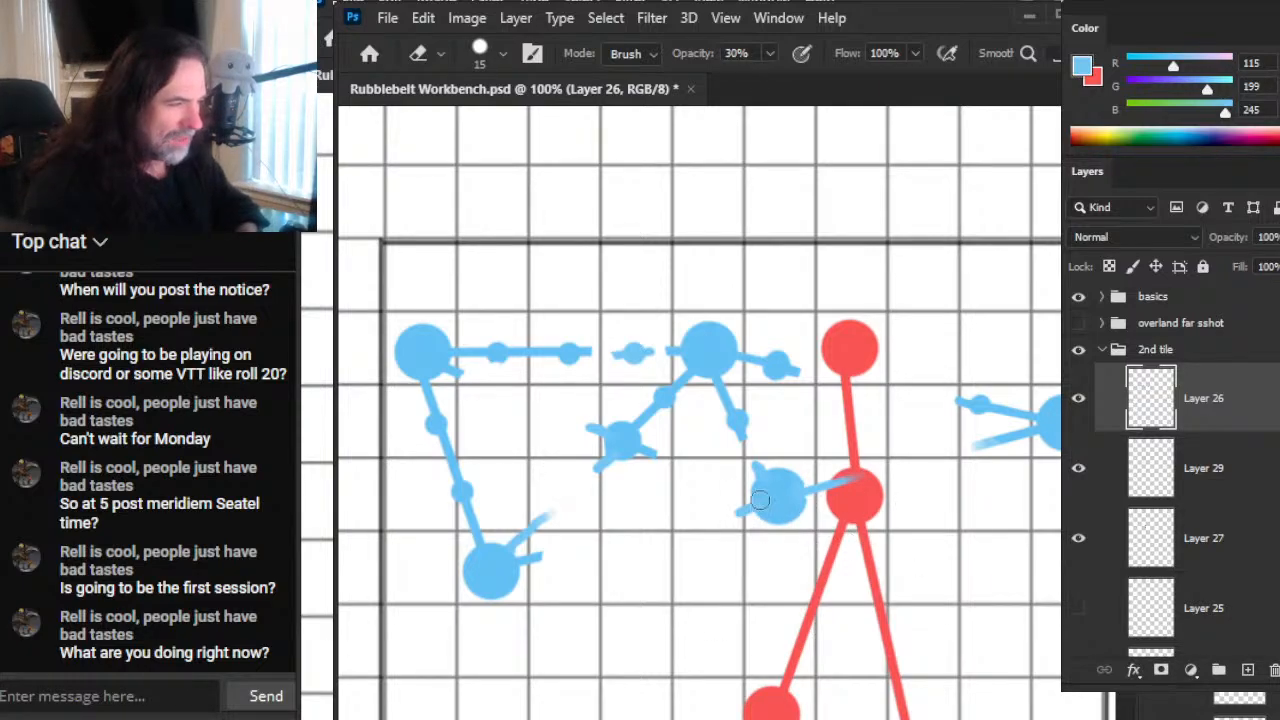
pyautogui.press('z')
pyautogui.click(737, 437)
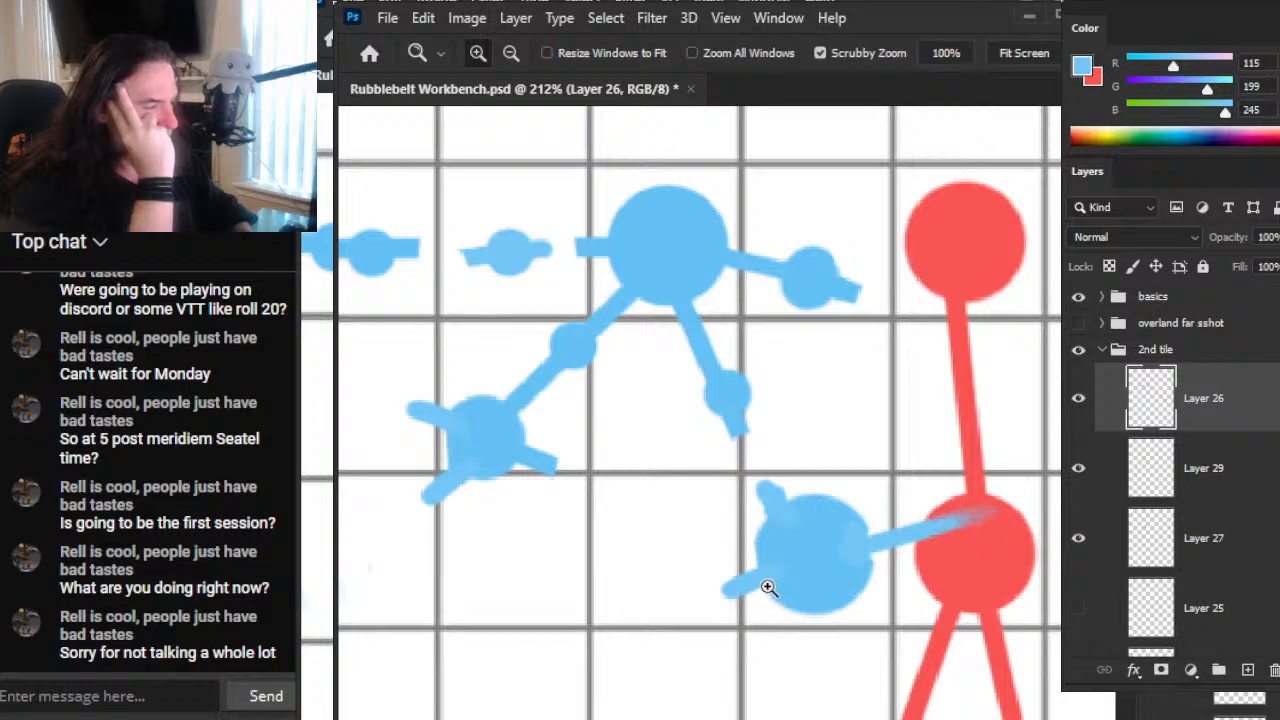
pyautogui.hotkey('alt', 'Tab')
pyautogui.hotkey('alt', 'Tab')
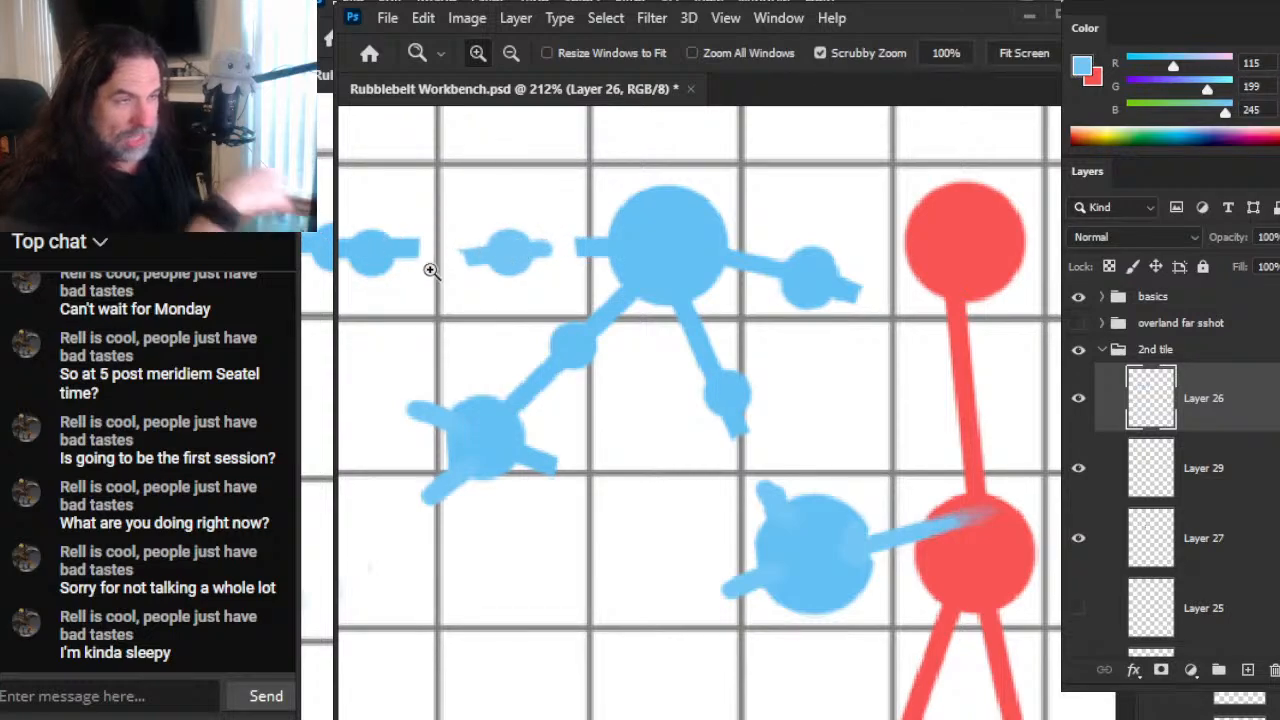
pyautogui.moveTo(690, 301); pyautogui.dragTo(1160, 405)
# Step: Hide Layer 26 to view the page without the blue network, and restore its visibility
pyautogui.click(1078, 398)
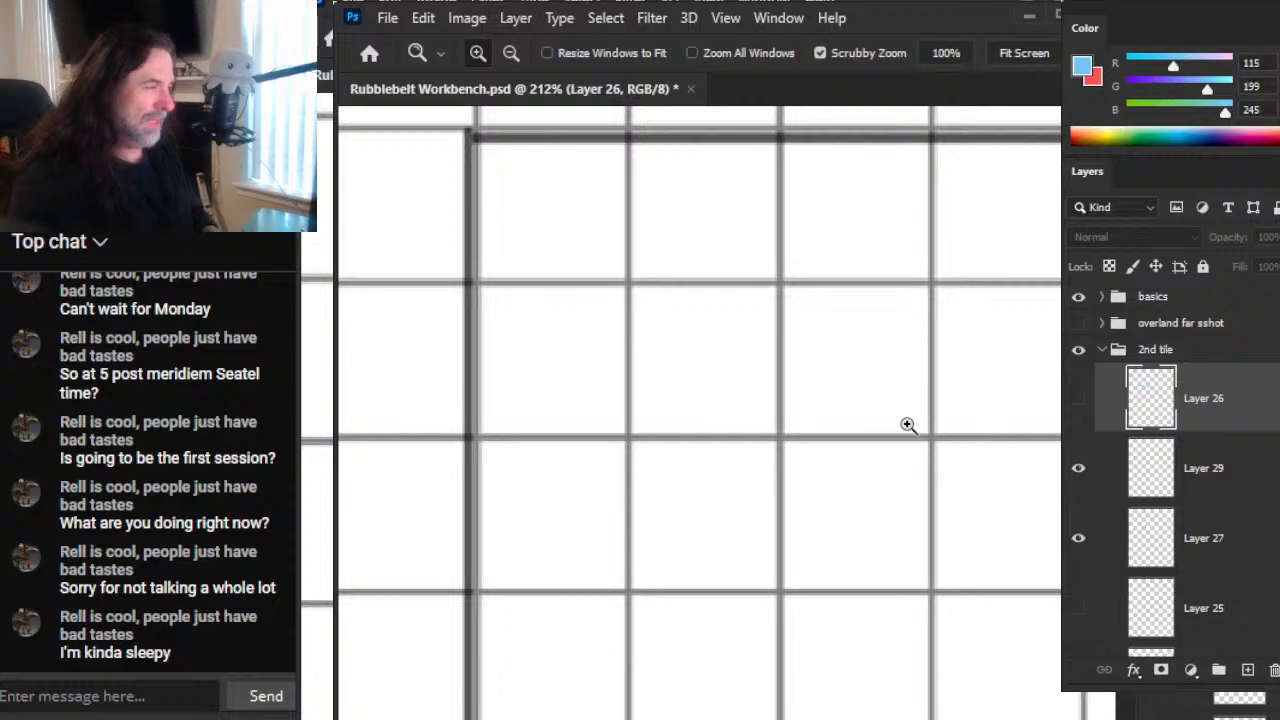
pyautogui.hotkey('ctrl', '0')
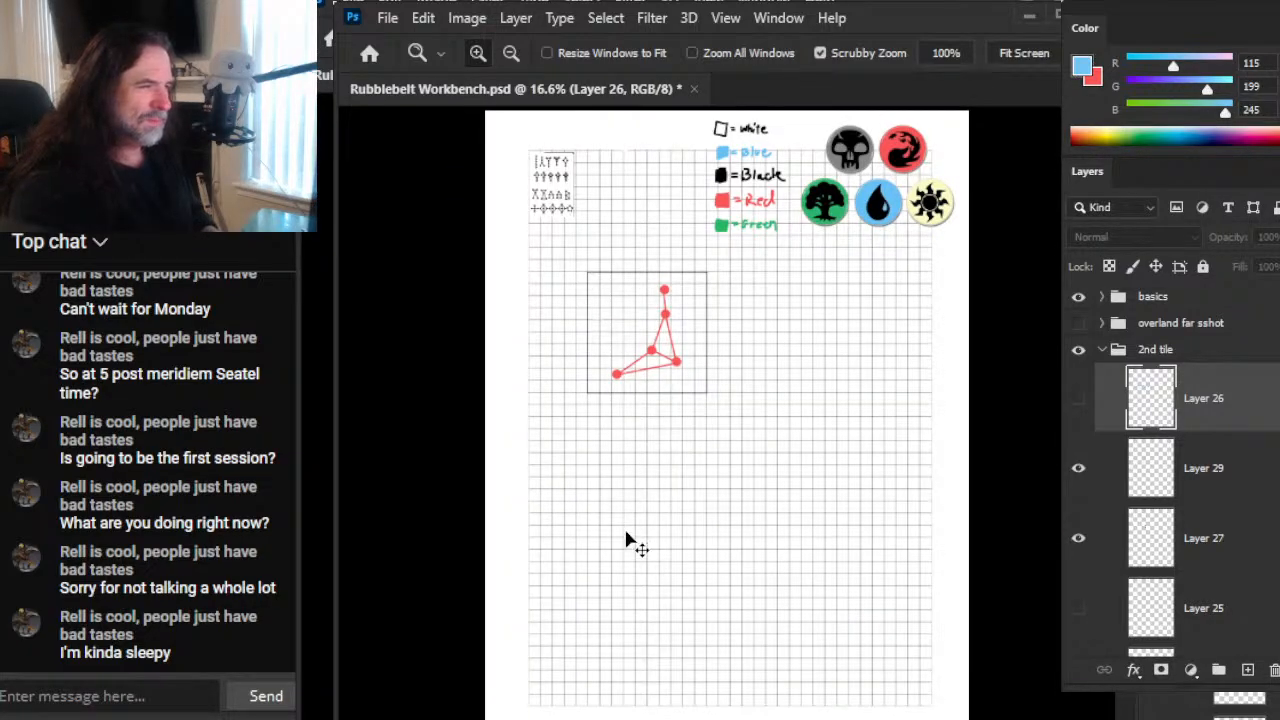
pyautogui.hotkey('ctrl', 'z')
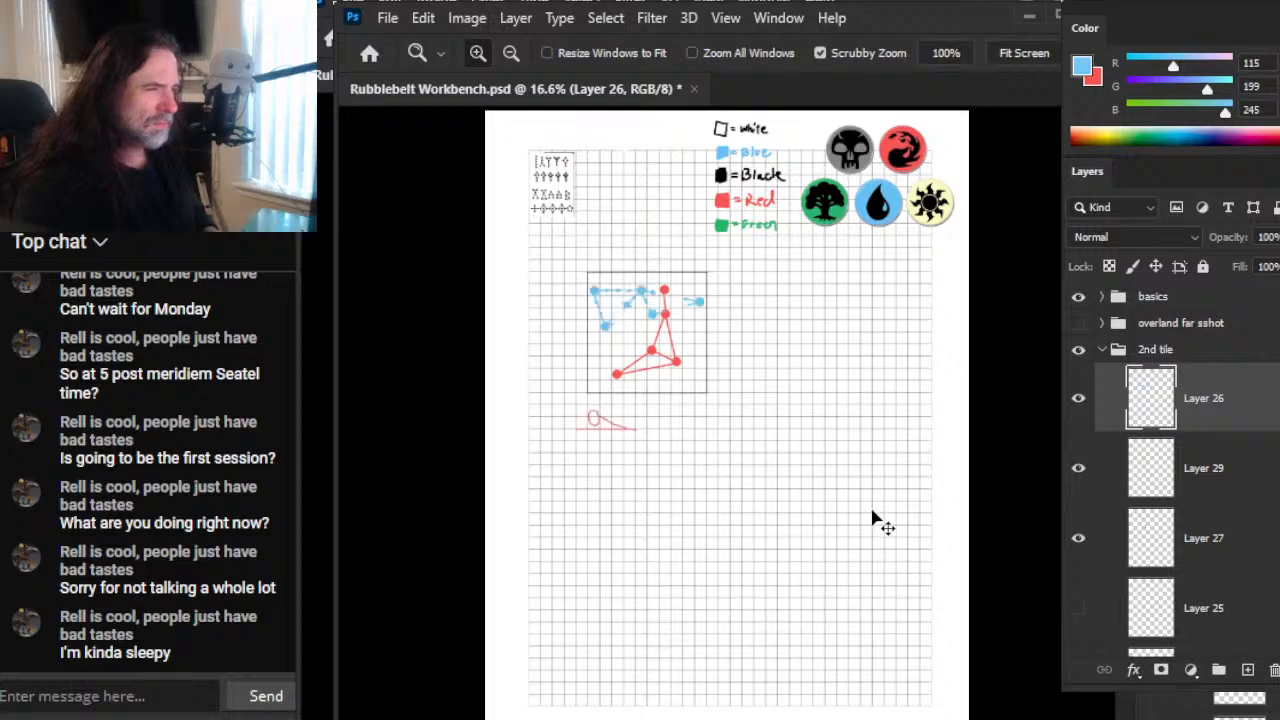
# Step: Extend the small centre node's stub towards the lower-left blue node and fade its end with the eraser at 30% opacity
pyautogui.moveTo(638, 341); pyautogui.dragTo(798, 420)
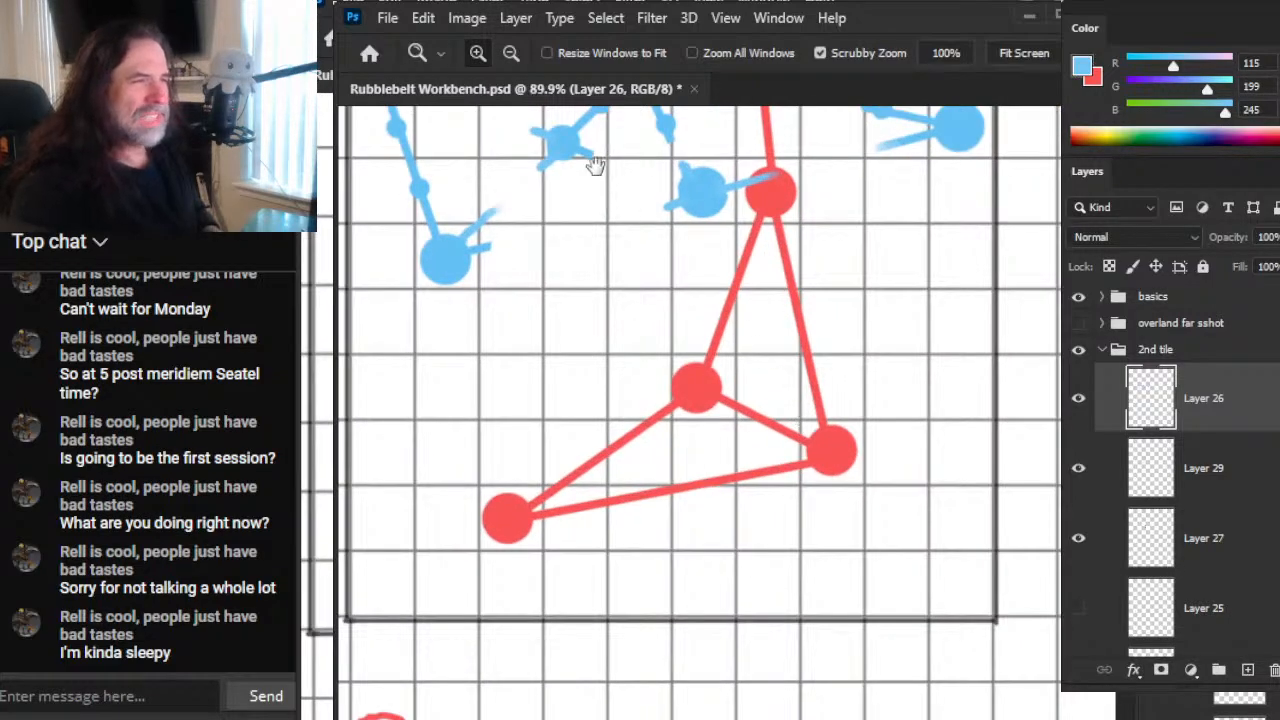
pyautogui.moveTo(597, 166); pyautogui.dragTo(816, 500)
pyautogui.moveTo(683, 397); pyautogui.dragTo(822, 472)
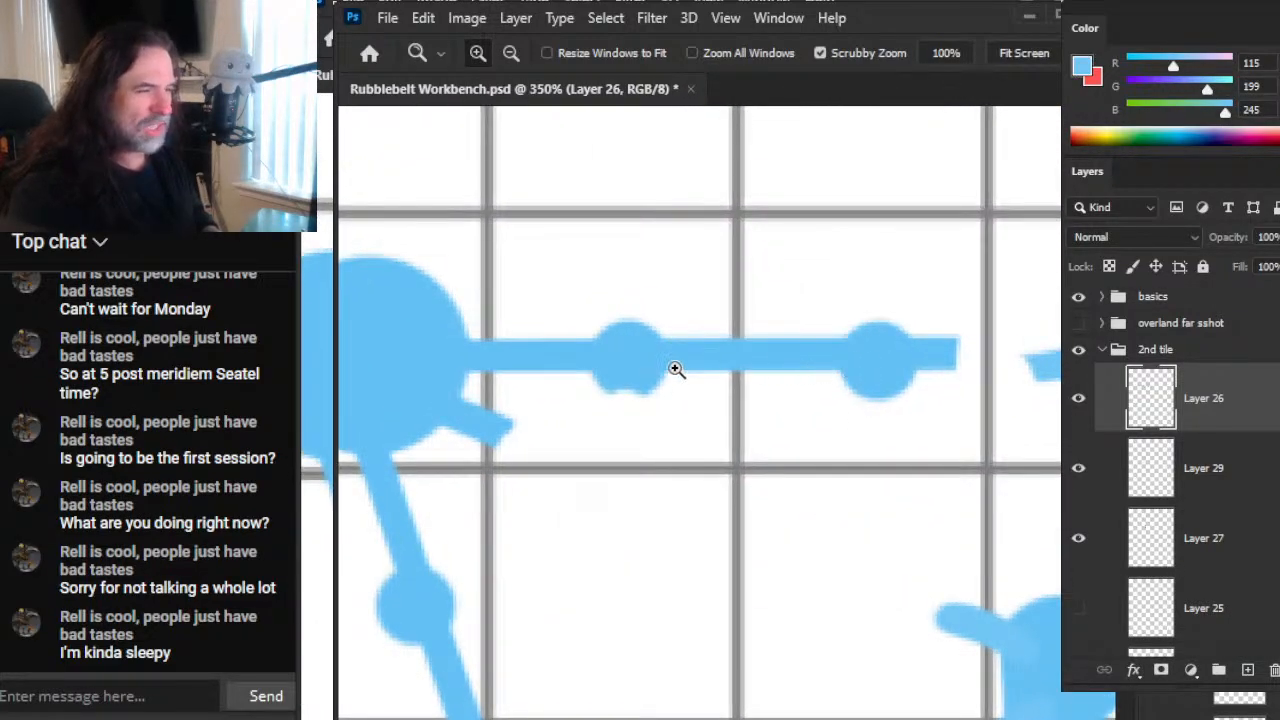
pyautogui.moveTo(546, 453)
pyautogui.mouseDown()
pyautogui.moveTo(600, 381)
pyautogui.moveTo(651, 160)
pyautogui.mouseUp()
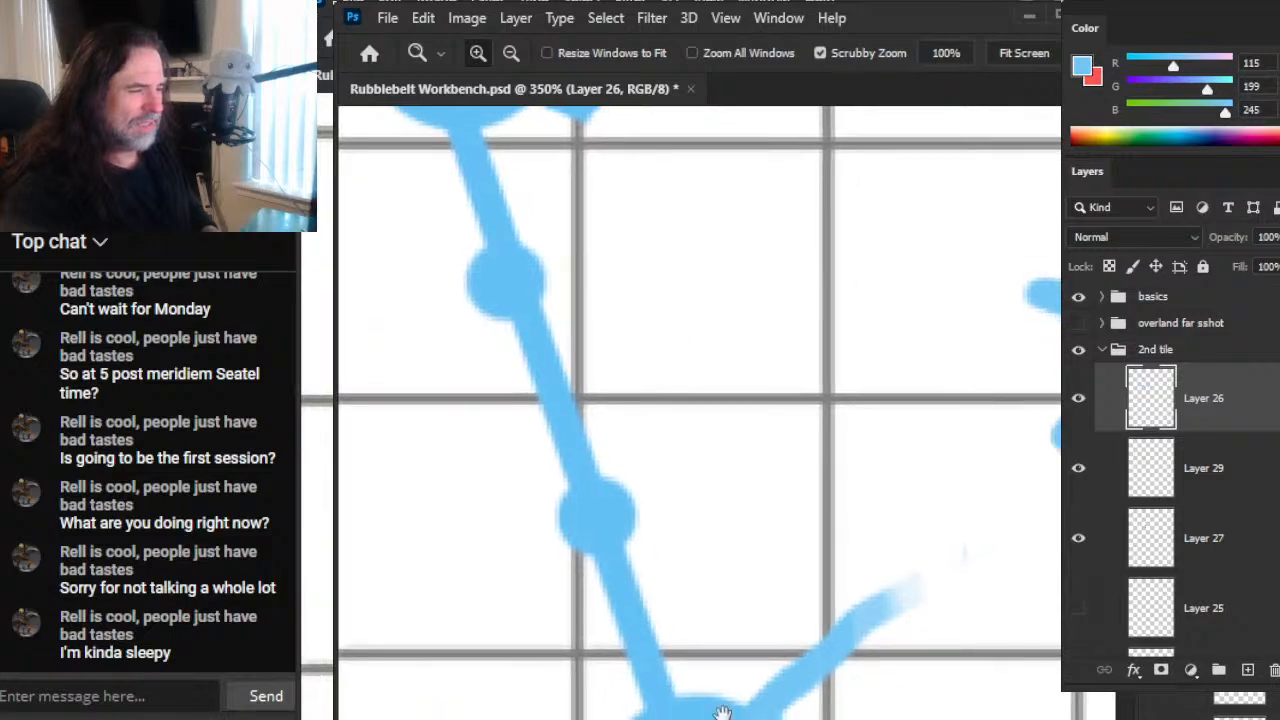
pyautogui.moveTo(720, 700); pyautogui.dragTo(634, 437)
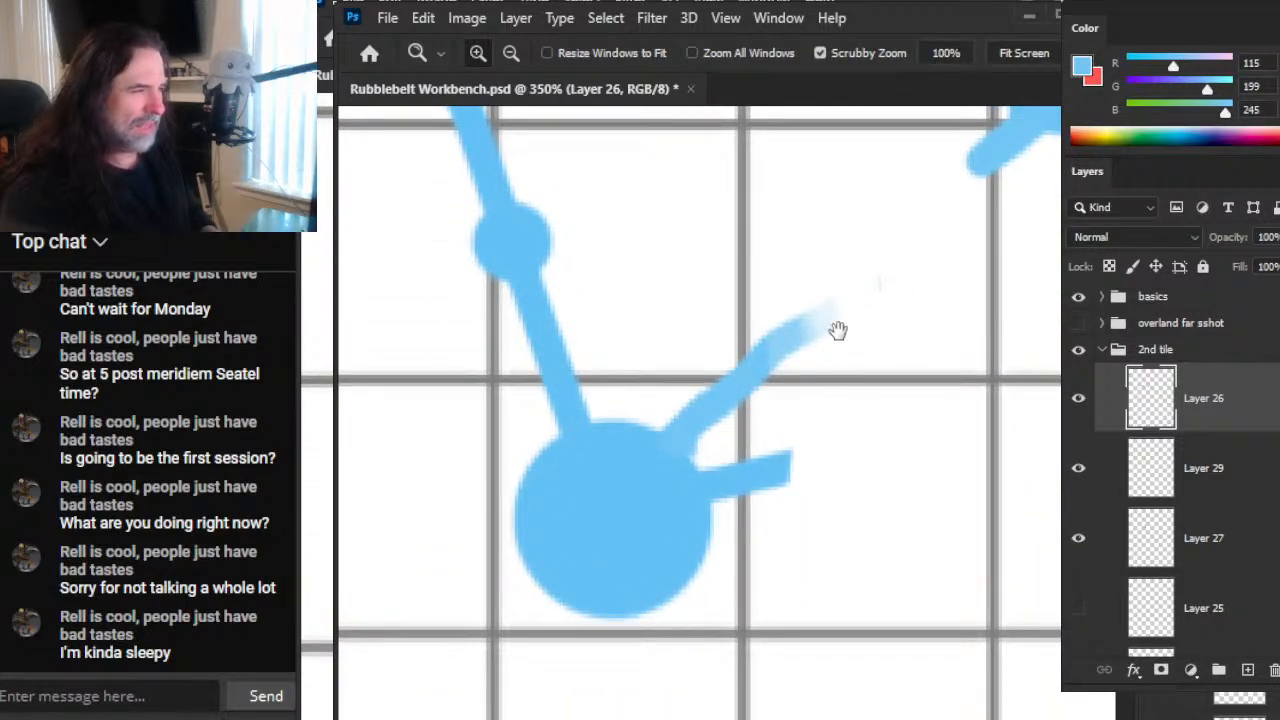
pyautogui.moveTo(889, 334); pyautogui.dragTo(726, 349)
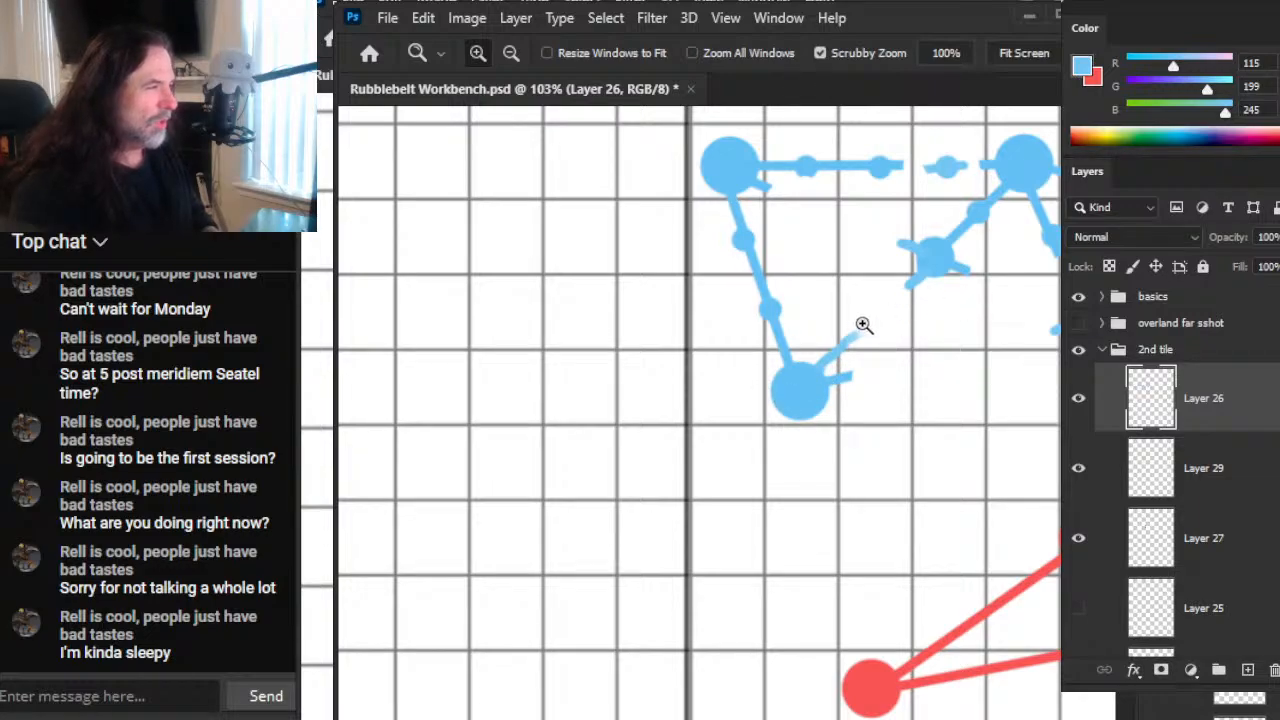
pyautogui.moveTo(962, 294); pyautogui.dragTo(1135, 310)
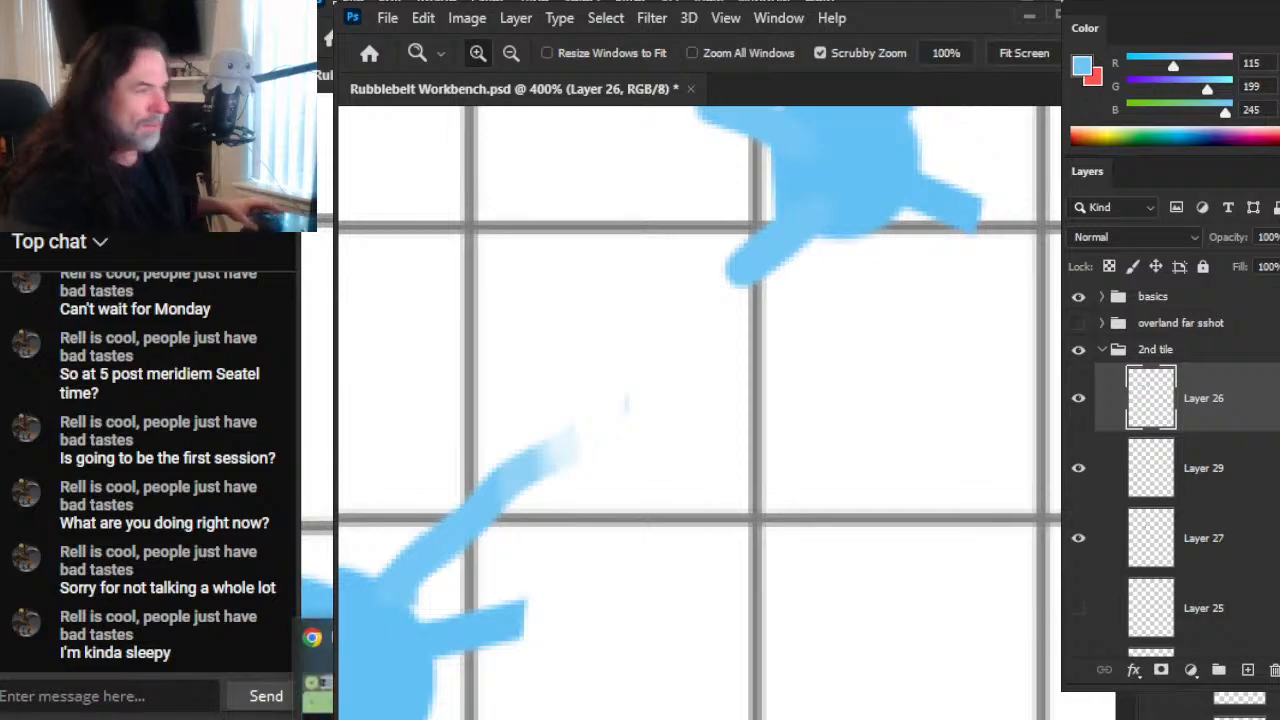
pyautogui.press('b')
pyautogui.moveTo(730, 287)
pyautogui.mouseDown()
pyautogui.moveTo(751, 263)
pyautogui.moveTo(665, 345)
pyautogui.moveTo(738, 292)
pyautogui.mouseUp()
pyautogui.press('e')
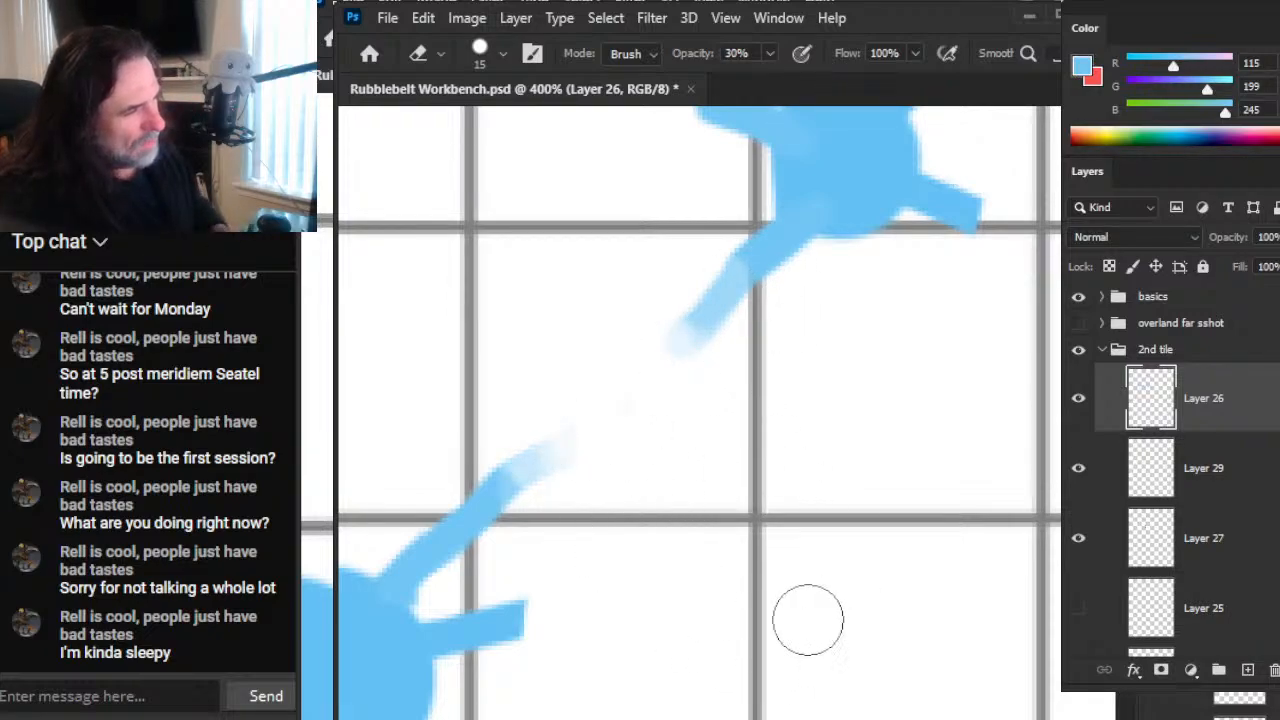
# Step: Sample the red node's colour as the brush colour
pyautogui.press('z')
pyautogui.moveTo(850, 525); pyautogui.dragTo(718, 518)
pyautogui.moveTo(897, 597); pyautogui.dragTo(760, 537)
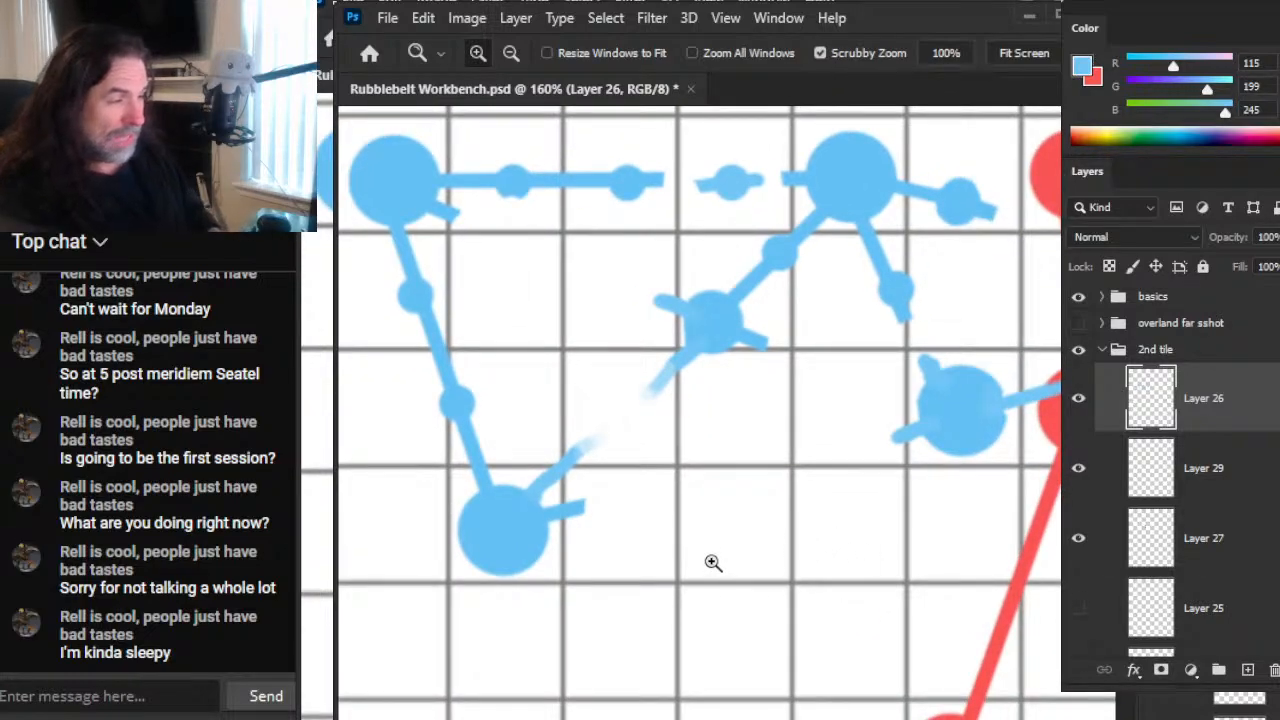
pyautogui.press('b')
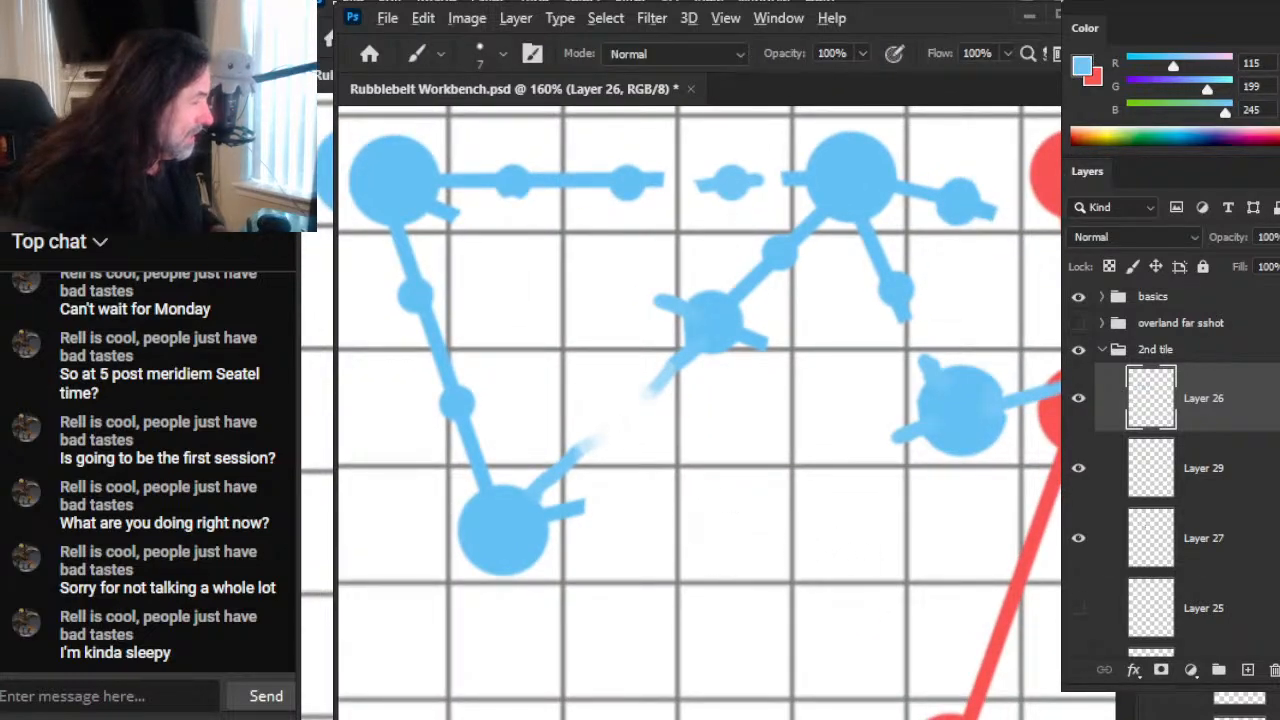
pyautogui.keyDown('alt'); pyautogui.click(1050, 425); pyautogui.keyUp('alt')
# Step: Draw short red size 1 ticks at both faded ends of the diagonal blue link and trim the lower tick with the eraser at 100% opacity
pyautogui.press('z')
pyautogui.moveTo(588, 466); pyautogui.dragTo(668, 462)
pyautogui.press('b')
pyautogui.press('[')
pyautogui.press('[')
pyautogui.press('[')
pyautogui.press('[')
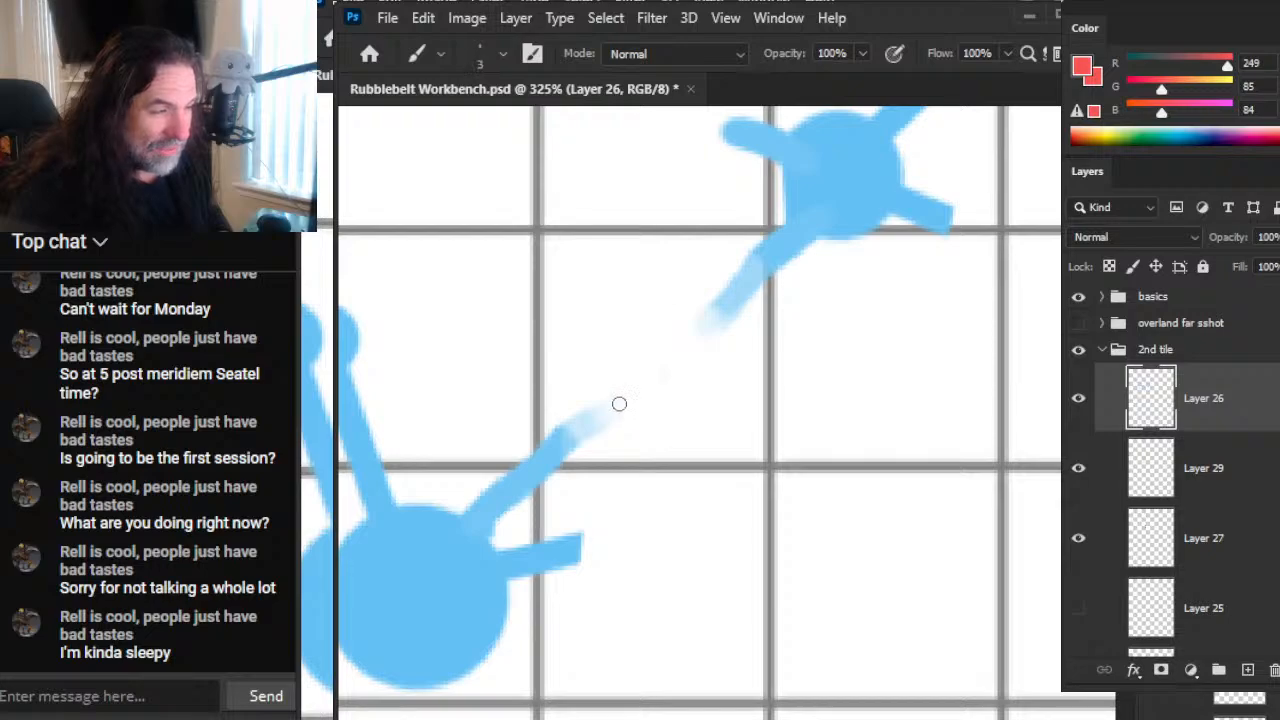
pyautogui.moveTo(798, 436); pyautogui.dragTo(729, 486)
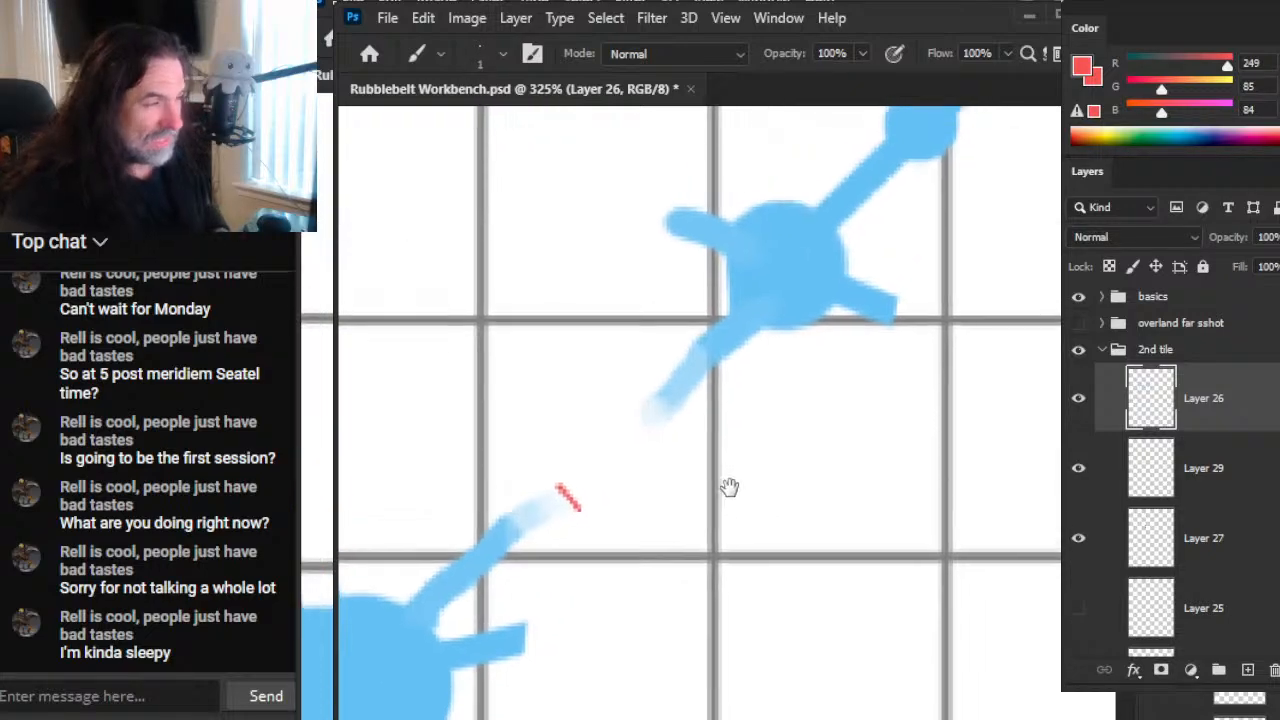
pyautogui.moveTo(632, 421); pyautogui.dragTo(646, 432)
pyautogui.press('e')
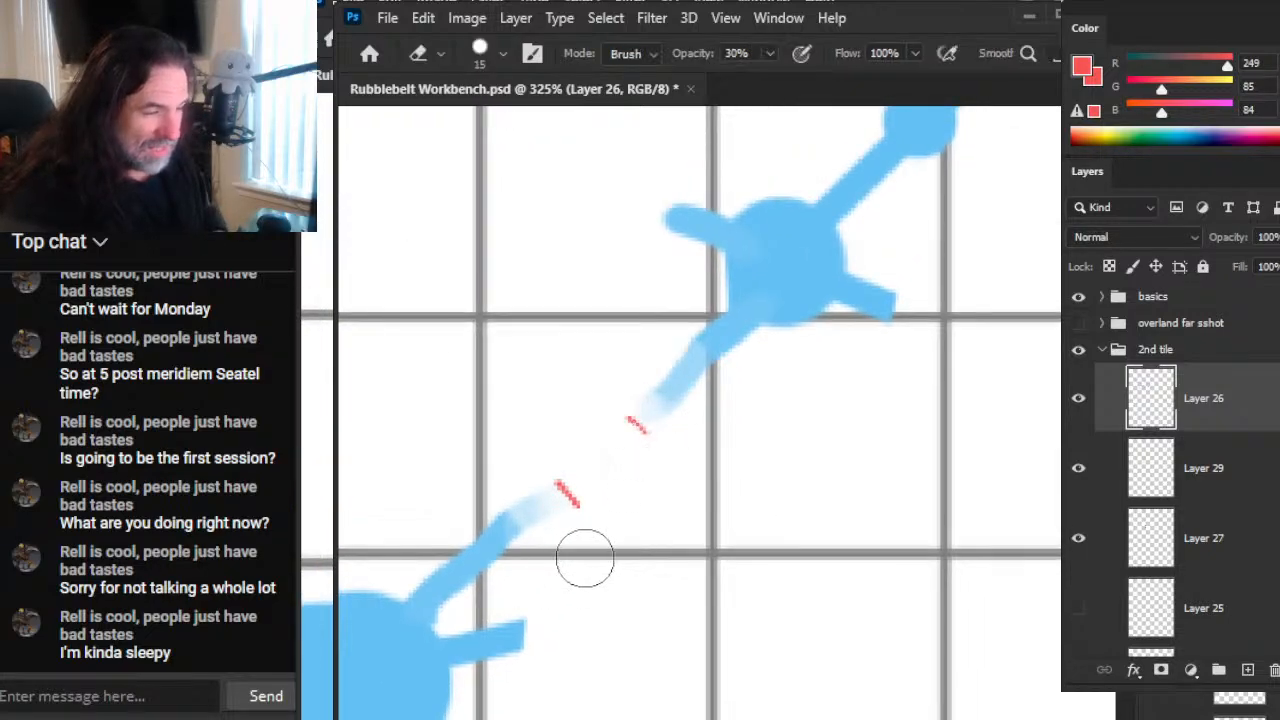
pyautogui.press('0')
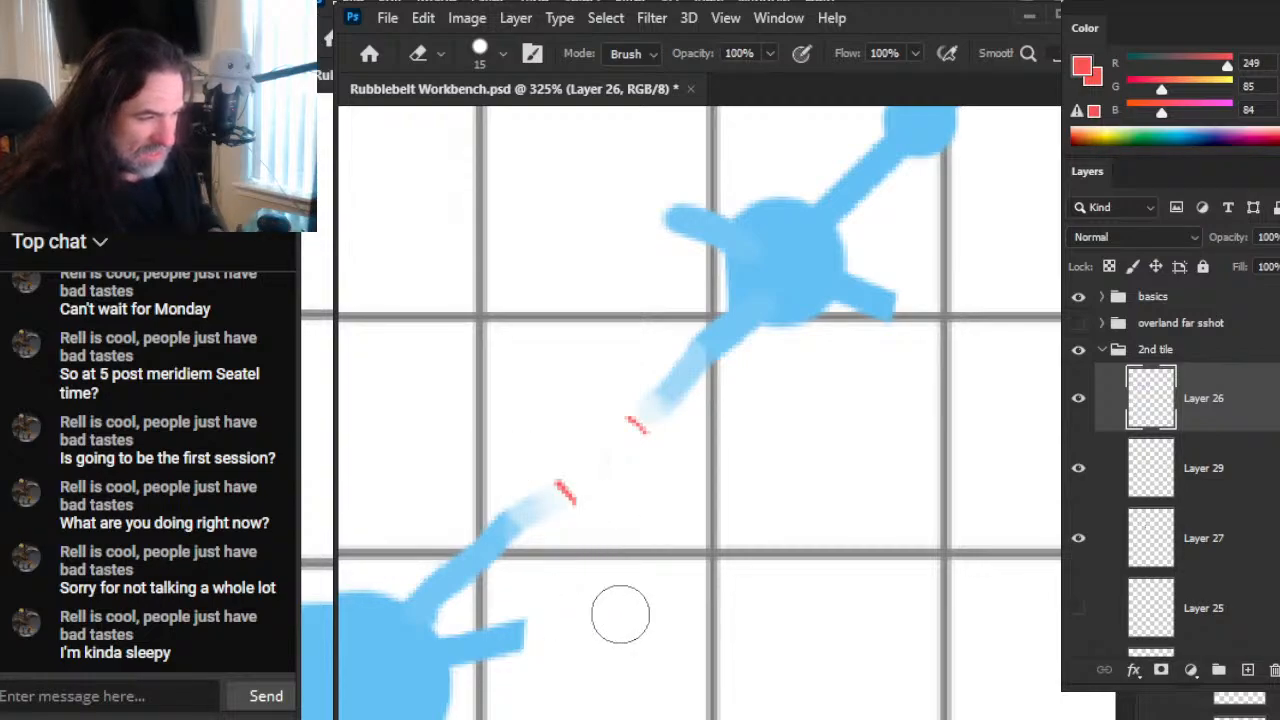
# Step: Draw a short red tick at the faded end of the far-right blue node's lower stub and trim its lower end with the eraser
pyautogui.moveTo(871, 457)
pyautogui.mouseDown()
pyautogui.moveTo(757, 520)
pyautogui.moveTo(661, 548)
pyautogui.mouseUp()
pyautogui.press('z')
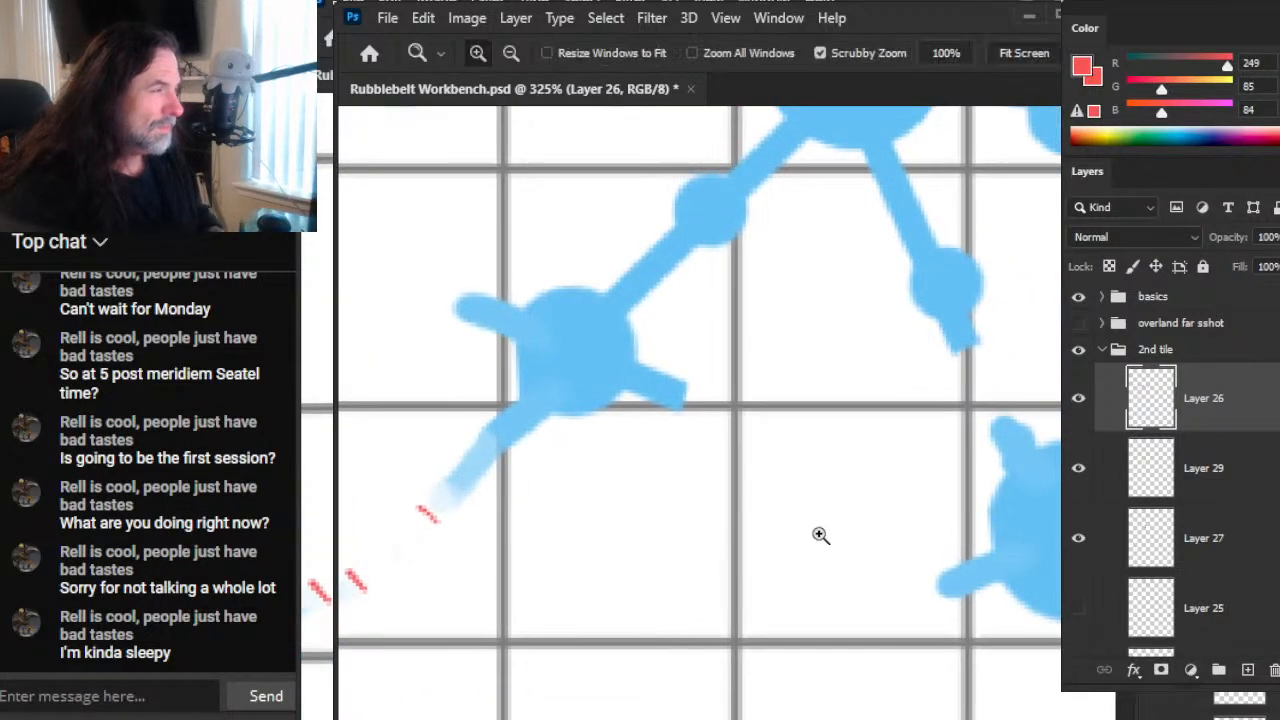
pyautogui.moveTo(809, 534); pyautogui.dragTo(763, 554)
pyautogui.moveTo(894, 566); pyautogui.dragTo(735, 517)
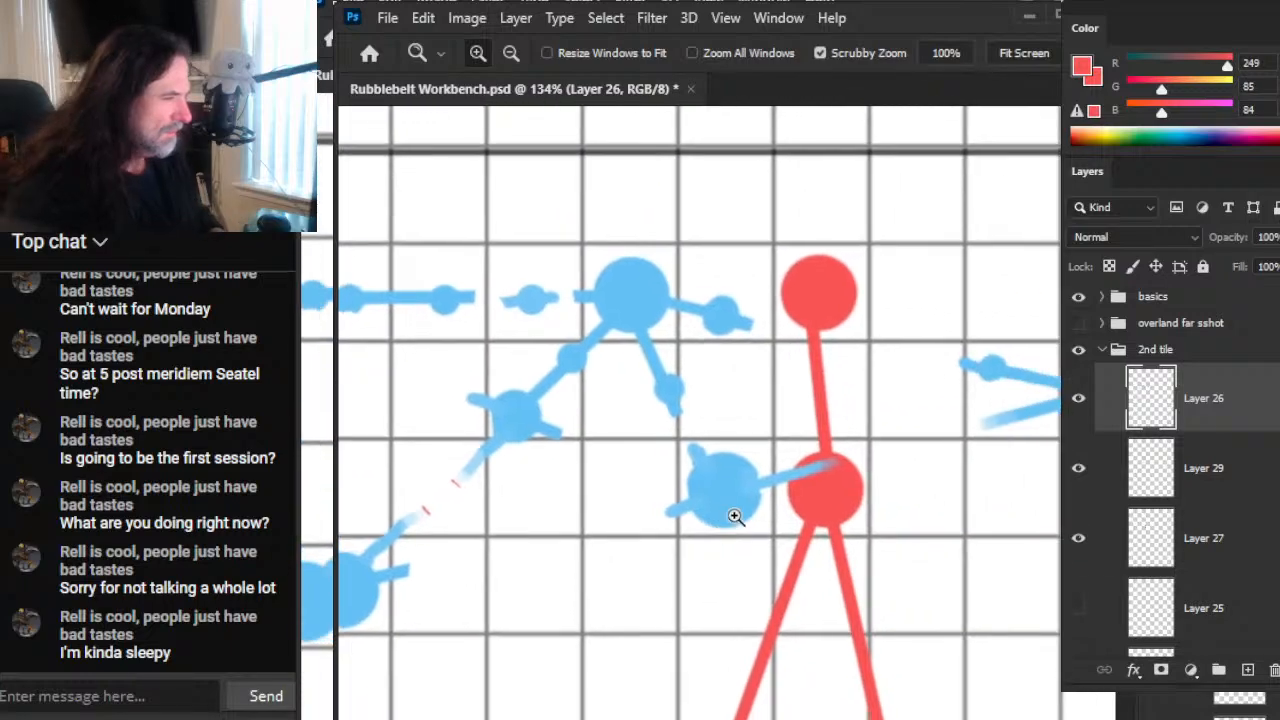
pyautogui.moveTo(878, 482); pyautogui.dragTo(960, 500)
pyautogui.press('b')
pyautogui.moveTo(1011, 405); pyautogui.dragTo(1013, 421)
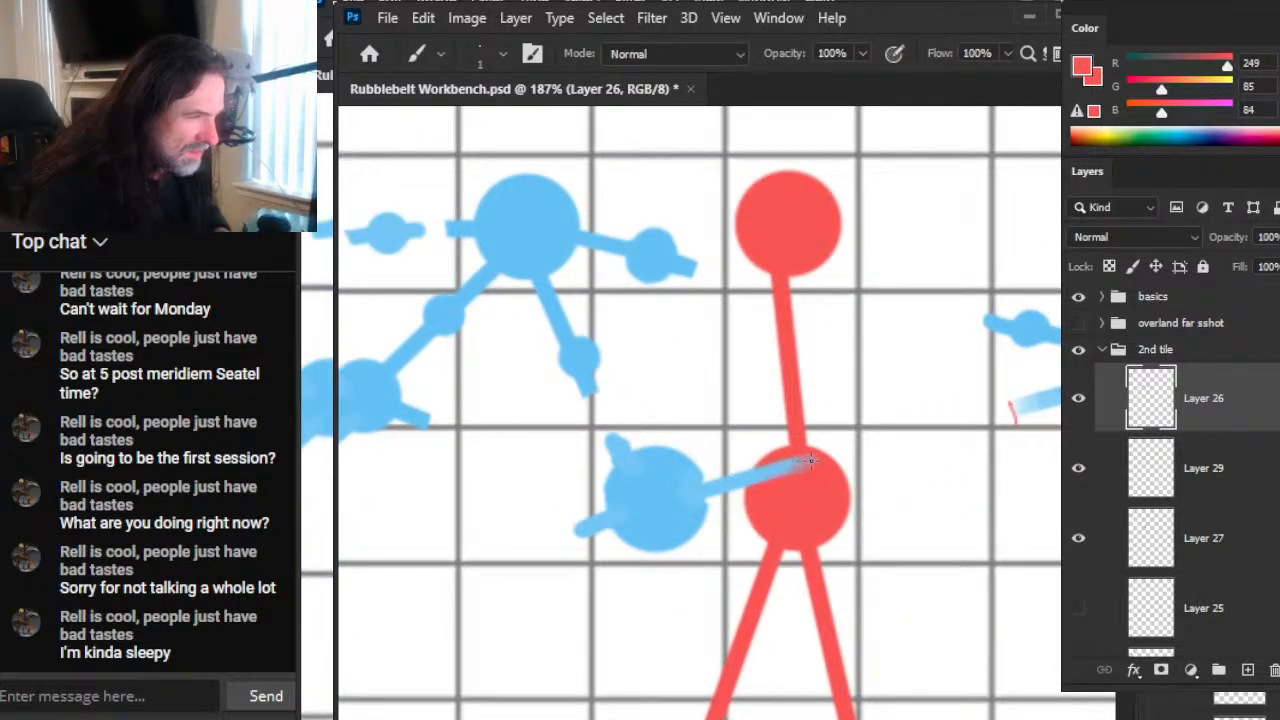
pyautogui.press('e')
pyautogui.click(1014, 437)
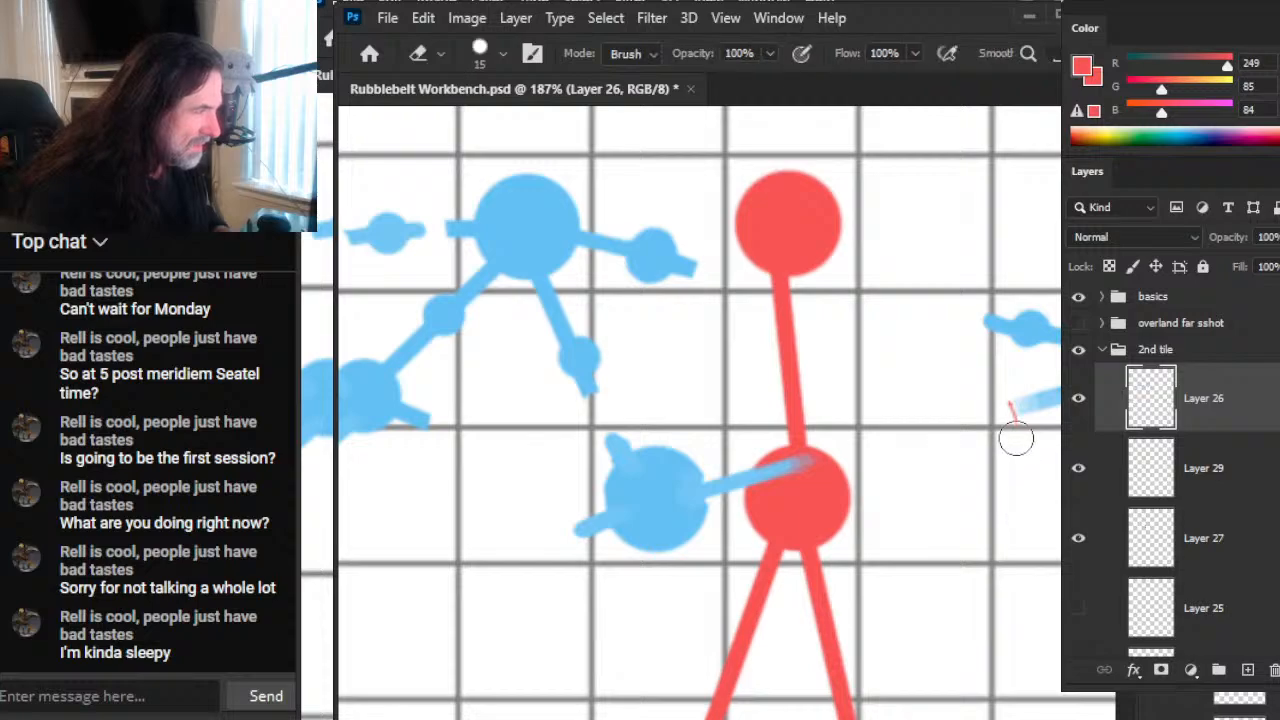
# Step: Examine the blue network's link ends and red ticks across the whole tile
pyautogui.press('z')
pyautogui.moveTo(982, 525); pyautogui.dragTo(907, 530)
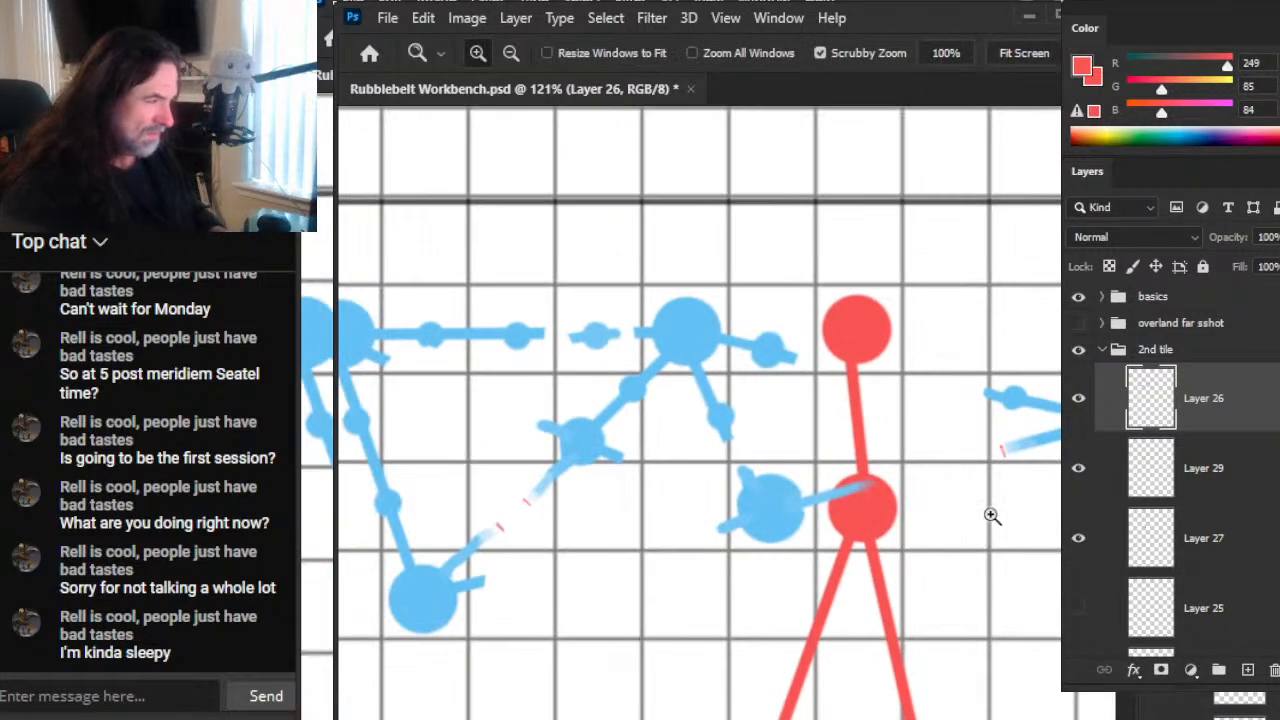
pyautogui.click(991, 387)
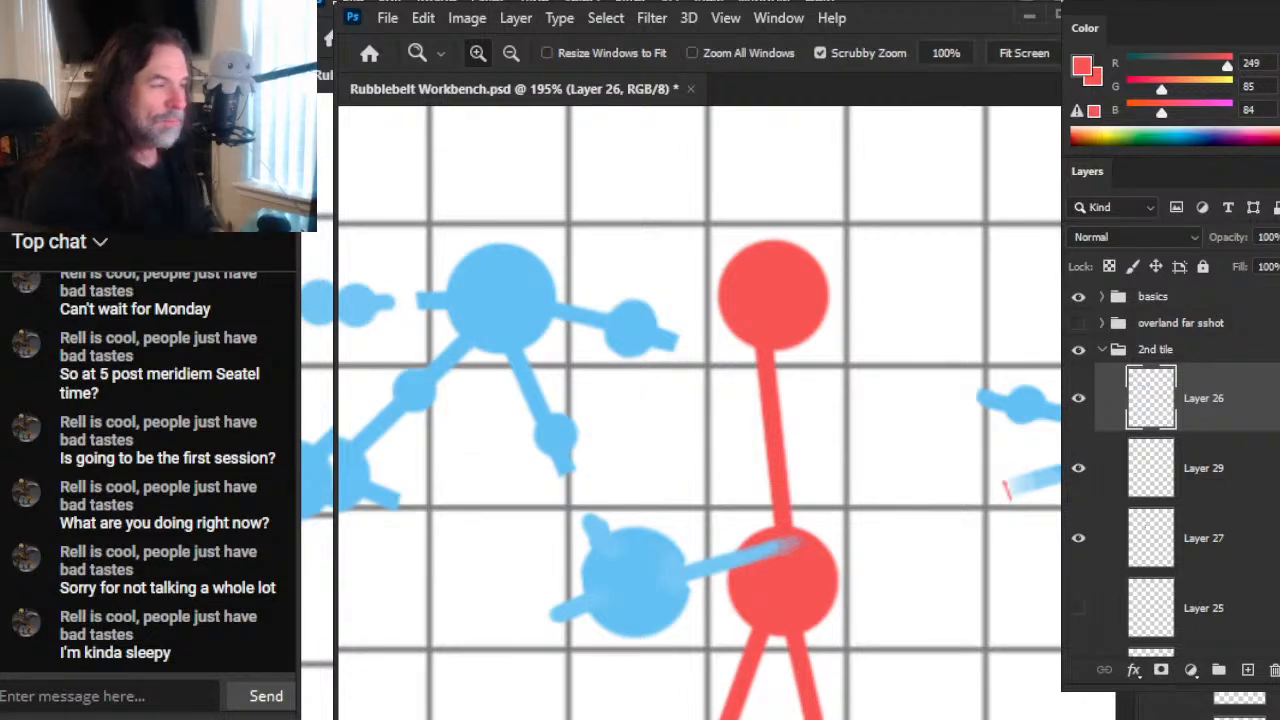
pyautogui.moveTo(952, 514); pyautogui.dragTo(672, 516)
pyautogui.moveTo(512, 566); pyautogui.dragTo(1002, 468)
pyautogui.moveTo(568, 562); pyautogui.dragTo(807, 511)
pyautogui.moveTo(882, 501); pyautogui.dragTo(686, 577)
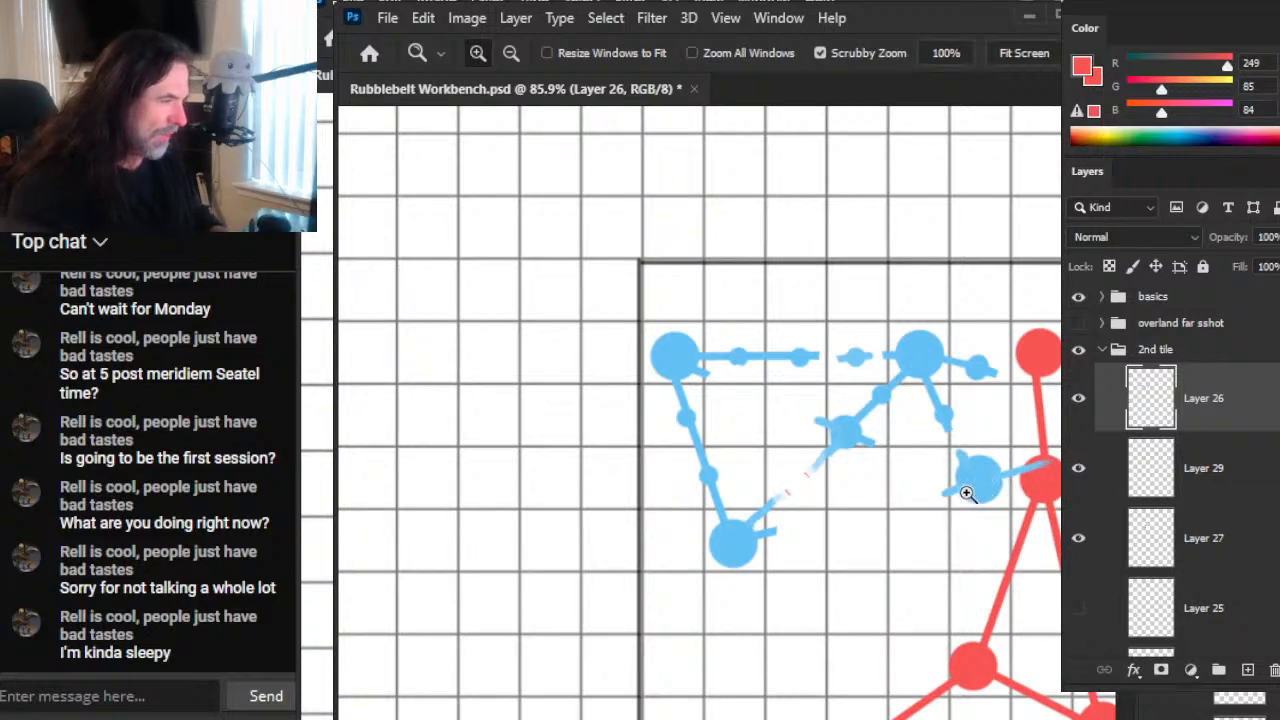
pyautogui.moveTo(914, 600)
pyautogui.mouseDown()
pyautogui.moveTo(746, 491)
pyautogui.moveTo(686, 517)
pyautogui.mouseUp()
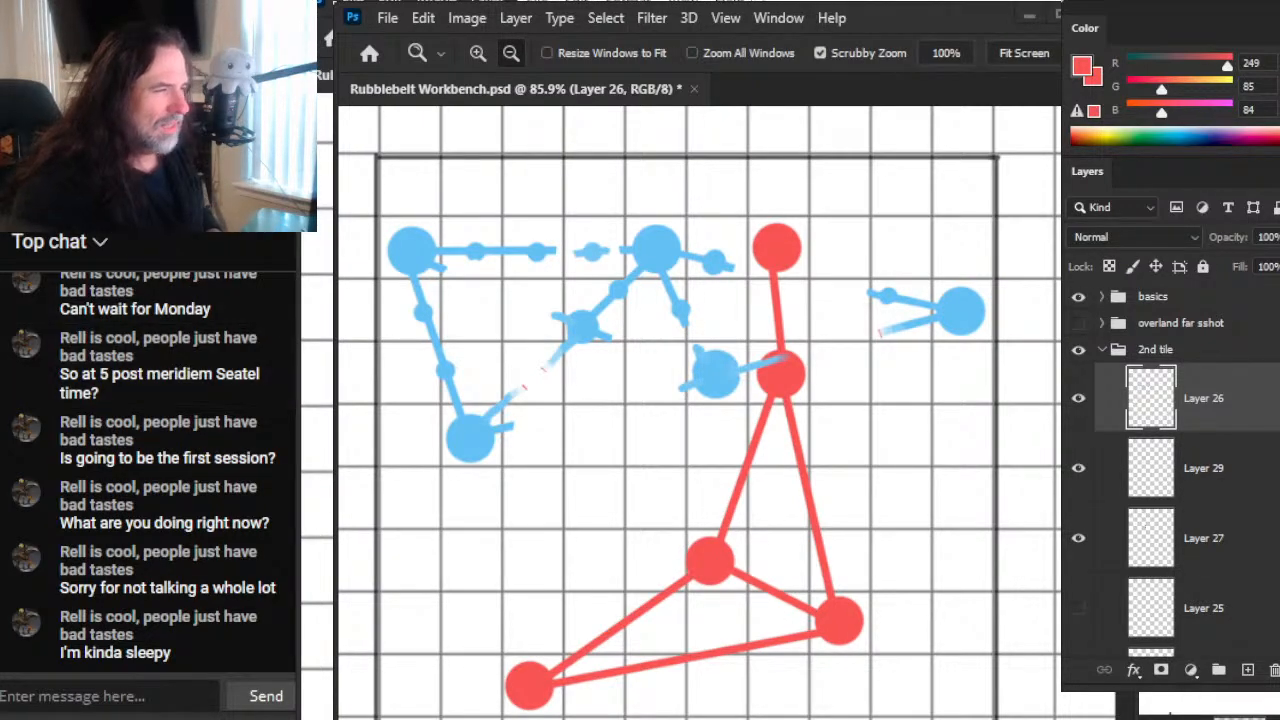
pyautogui.moveTo(2, 356)
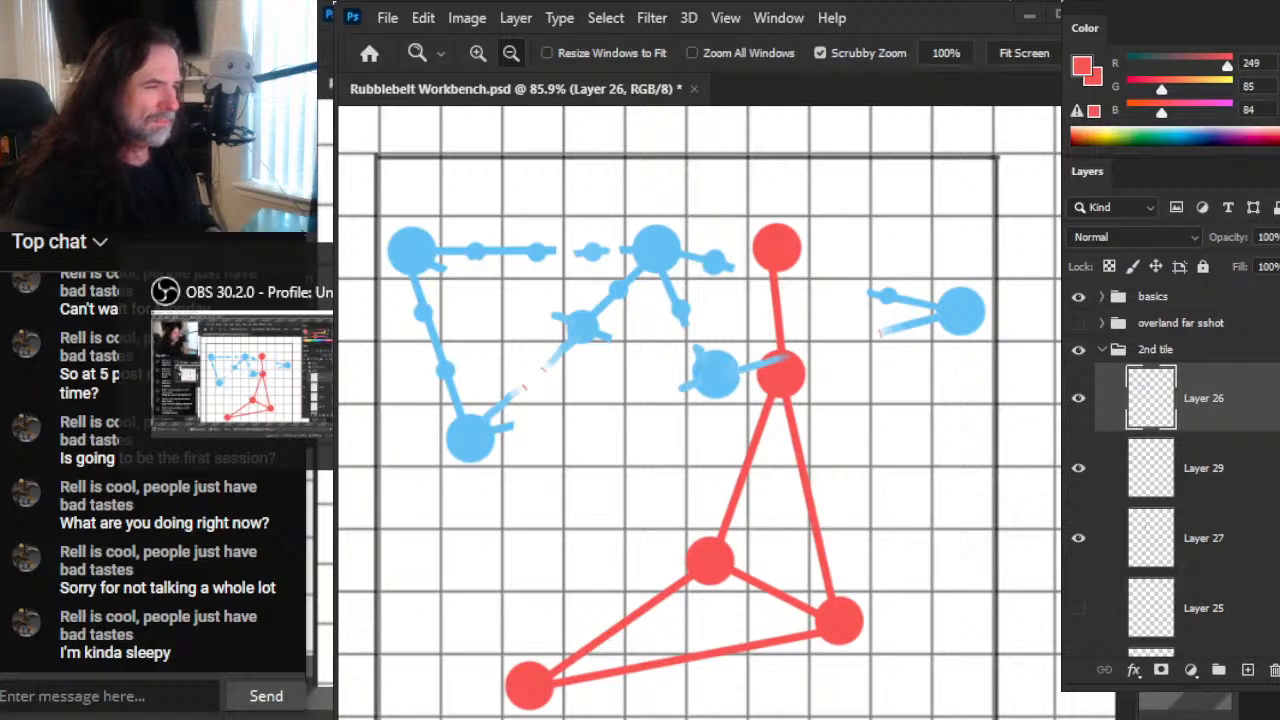
pyautogui.hotkey('alt', 'Tab')
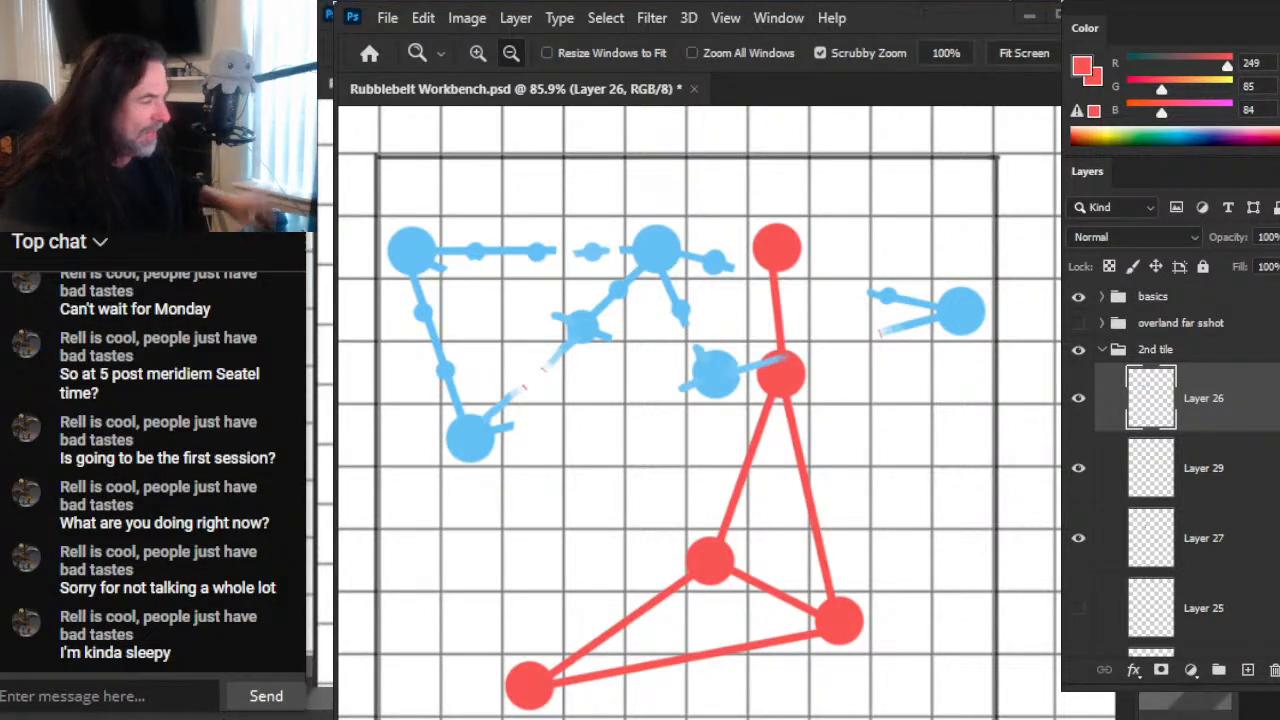
pyautogui.hotkey('alt', 'Tab')
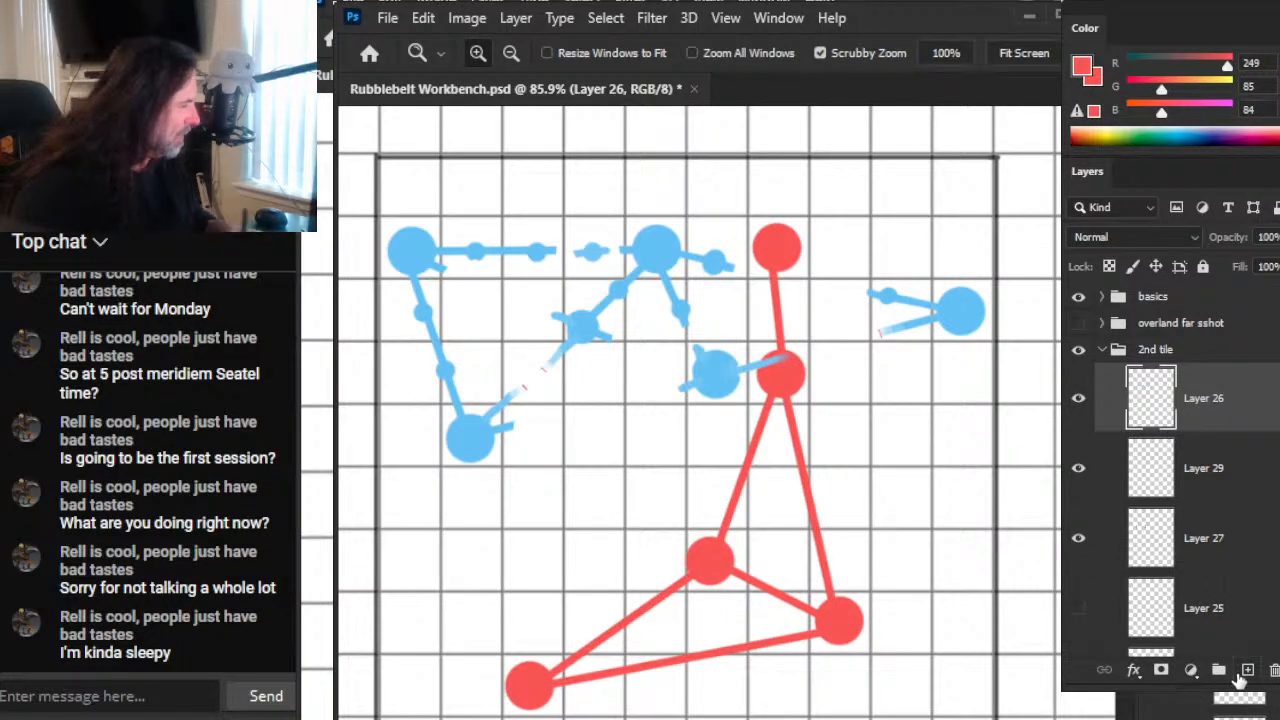
# Step: On a new layer in the 2nd tile group, number the upper two red nodes 1 and 2 with a black size 4 brush
pyautogui.click(1247, 670)
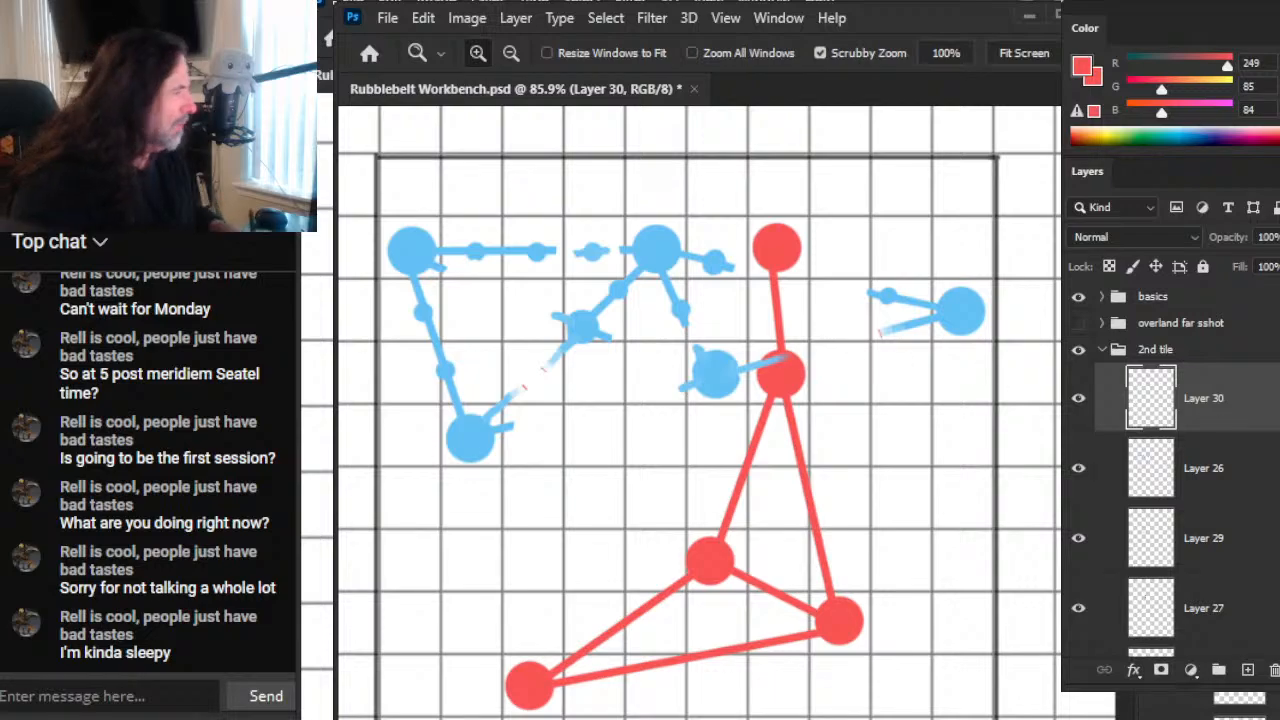
pyautogui.press('d')
pyautogui.press('b')
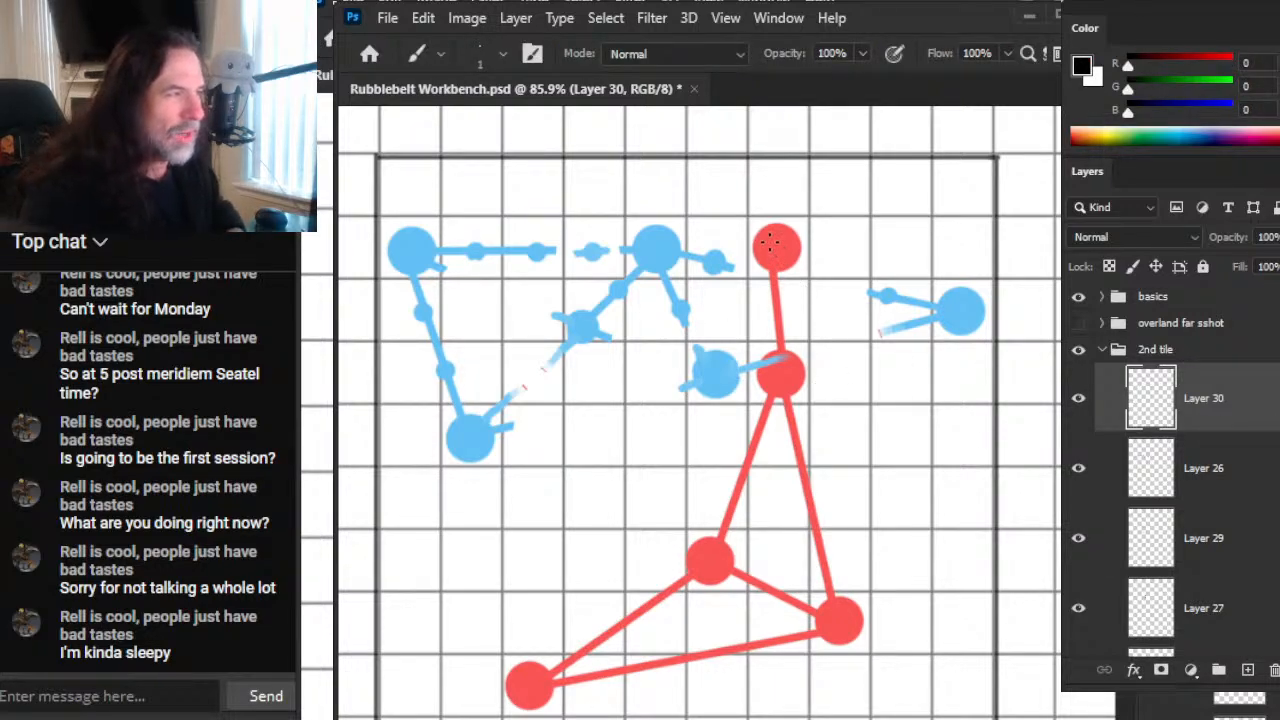
pyautogui.press(']')
pyautogui.press(']')
pyautogui.moveTo(770, 234); pyautogui.dragTo(770, 256)
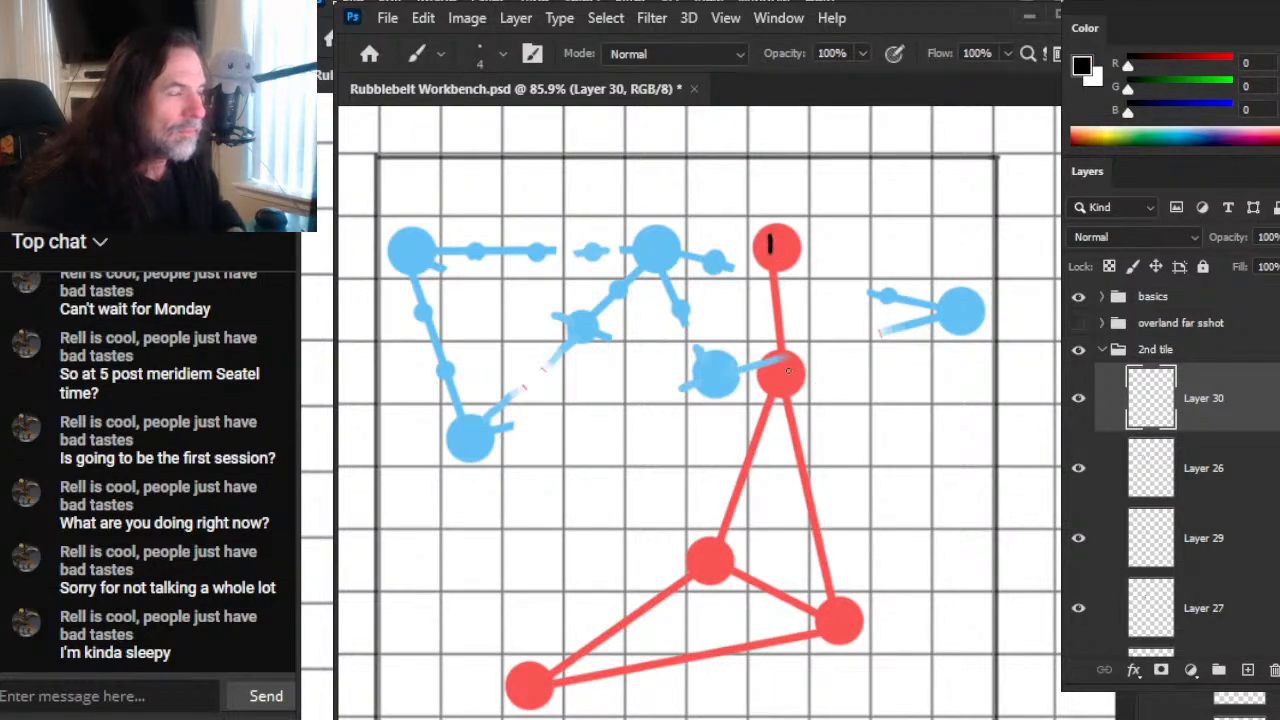
pyautogui.moveTo(765, 371)
pyautogui.mouseDown()
pyautogui.moveTo(786, 394)
pyautogui.moveTo(786, 376)
pyautogui.moveTo(800, 388)
pyautogui.mouseUp()
pyautogui.hotkey('ctrl', 'z')
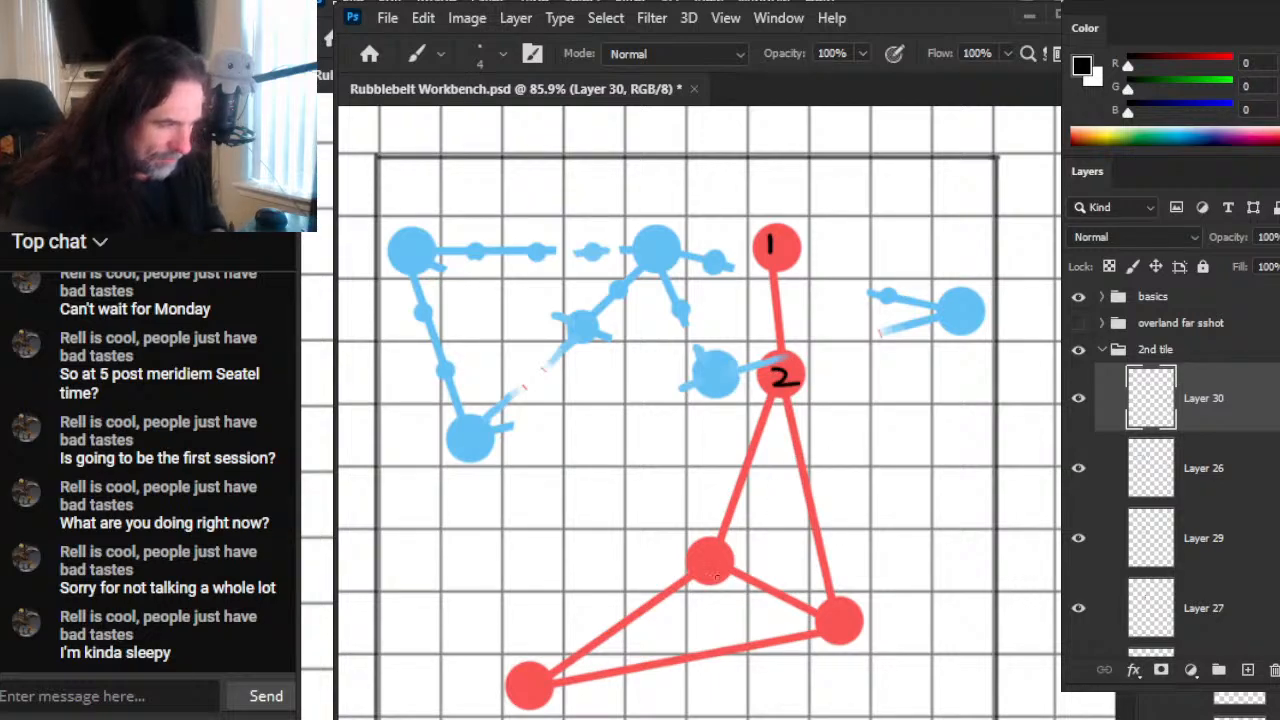
# Step: Number the remaining red nodes in black: 3 and 4 on the middle and right nodes of the lower triangle, 5 on the lower-left node
pyautogui.moveTo(698, 562)
pyautogui.mouseDown()
pyautogui.moveTo(716, 578)
pyautogui.moveTo(704, 562)
pyautogui.moveTo(721, 557)
pyautogui.mouseUp()
pyautogui.hotkey('ctrl', 'z')
pyautogui.moveTo(716, 552); pyautogui.dragTo(716, 579)
pyautogui.hotkey('ctrl', 'z')
pyautogui.hotkey('ctrl', 'z')
pyautogui.moveTo(705, 550); pyautogui.dragTo(706, 571)
pyautogui.moveTo(833, 611)
pyautogui.mouseDown()
pyautogui.moveTo(858, 628)
pyautogui.moveTo(848, 643)
pyautogui.mouseUp()
pyautogui.moveTo(525, 673); pyautogui.dragTo(512, 700)
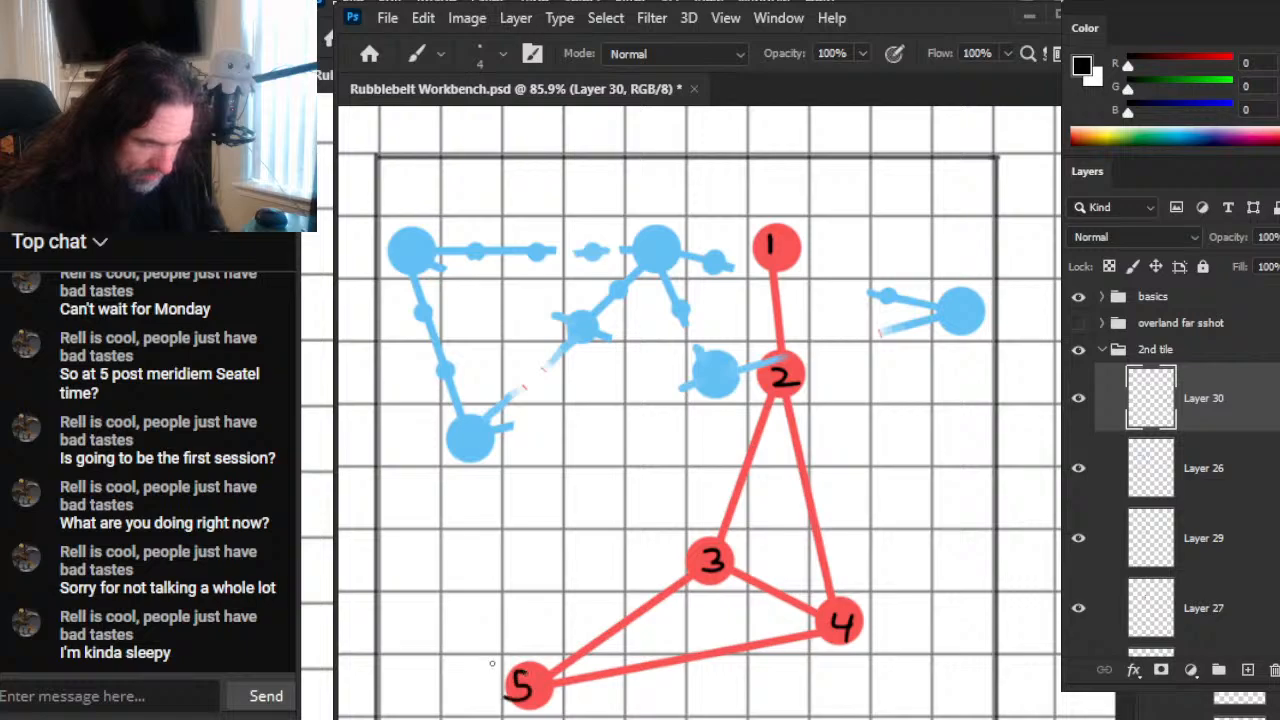
# Step: Number the large blue nodes in black clockwise from the upper left: 1, 2, 3 on the far-right node, 4 beside red node 2, and 5 at the lower left
pyautogui.moveTo(415, 243); pyautogui.dragTo(414, 272)
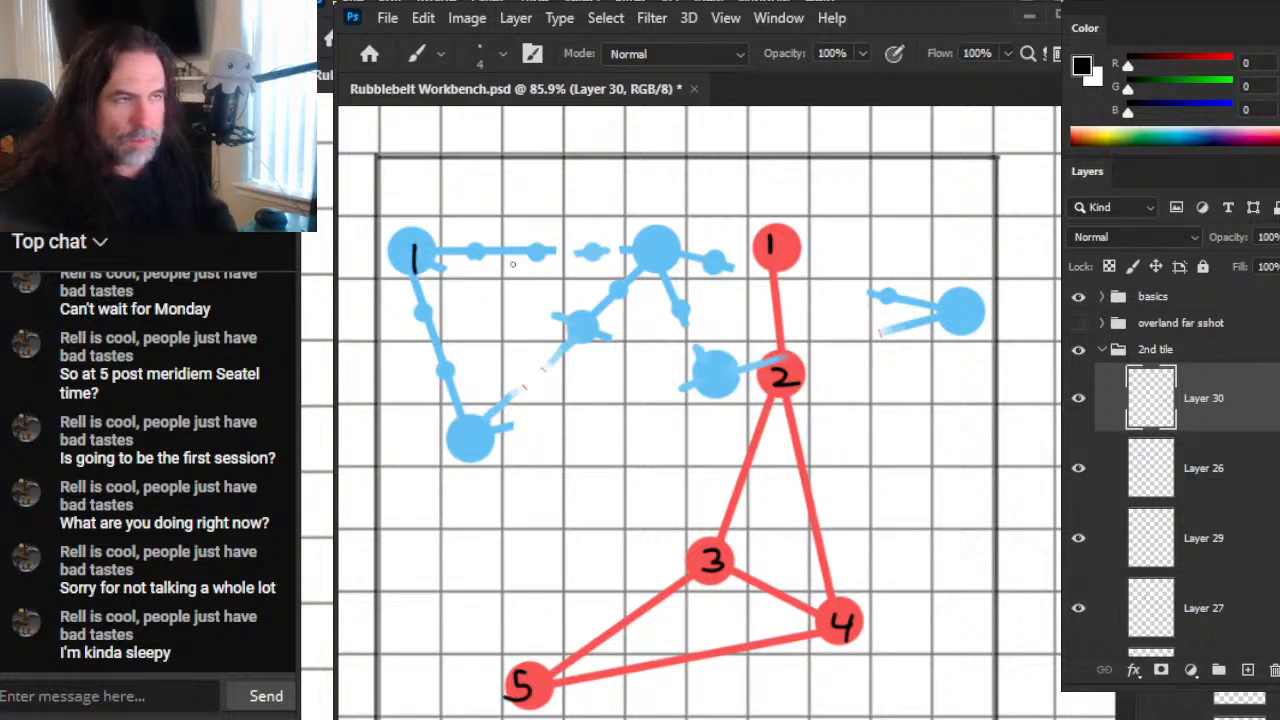
pyautogui.moveTo(649, 240); pyautogui.dragTo(679, 258)
pyautogui.moveTo(956, 299); pyautogui.dragTo(944, 326)
pyautogui.moveTo(705, 358)
pyautogui.mouseDown()
pyautogui.moveTo(699, 374)
pyautogui.moveTo(721, 374)
pyautogui.mouseUp()
pyautogui.moveTo(714, 360); pyautogui.dragTo(713, 388)
pyautogui.moveTo(460, 430)
pyautogui.mouseDown()
pyautogui.moveTo(472, 430)
pyautogui.moveTo(462, 452)
pyautogui.mouseUp()
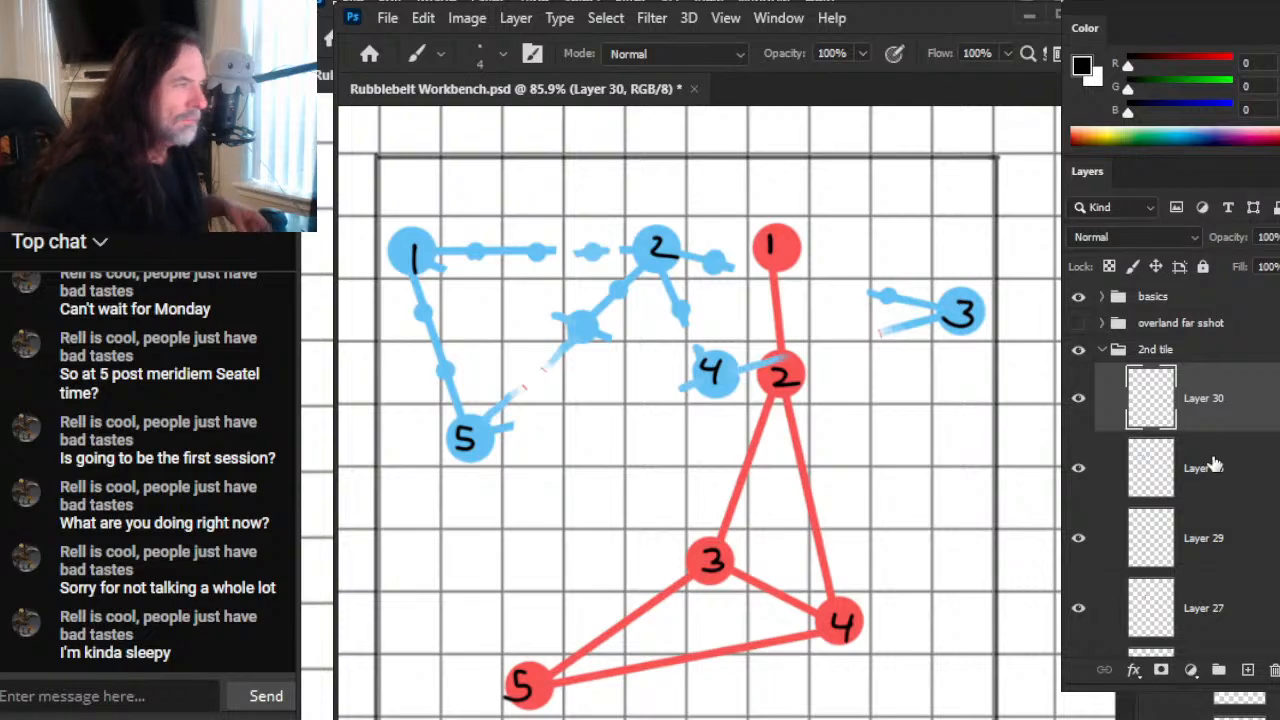
# Step: Examine the numbered red and blue node networks across the whole second tile
pyautogui.hotkey('alt', 'Tab')
pyautogui.hotkey('alt', 'Tab')
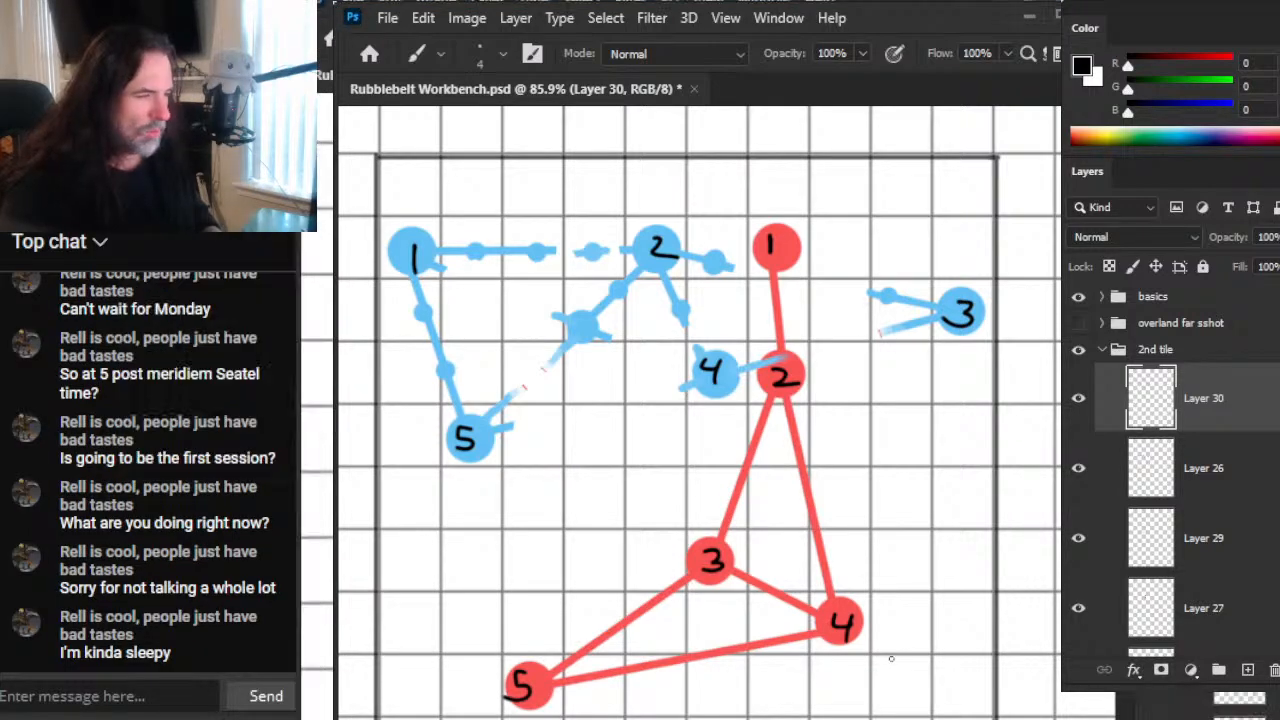
pyautogui.moveTo(675, 670); pyautogui.dragTo(750, 455)
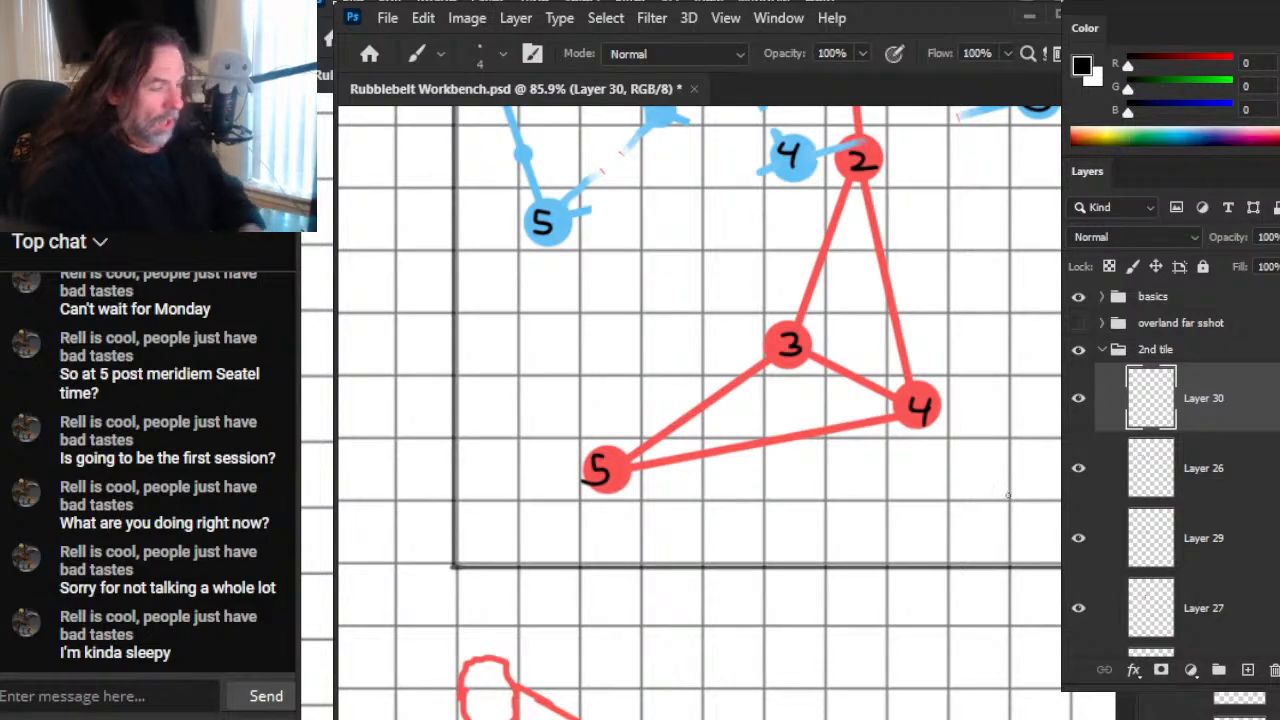
pyautogui.moveTo(669, 287)
pyautogui.mouseDown()
pyautogui.moveTo(711, 549)
pyautogui.moveTo(651, 463)
pyautogui.moveTo(686, 471)
pyautogui.moveTo(673, 430)
pyautogui.mouseUp()
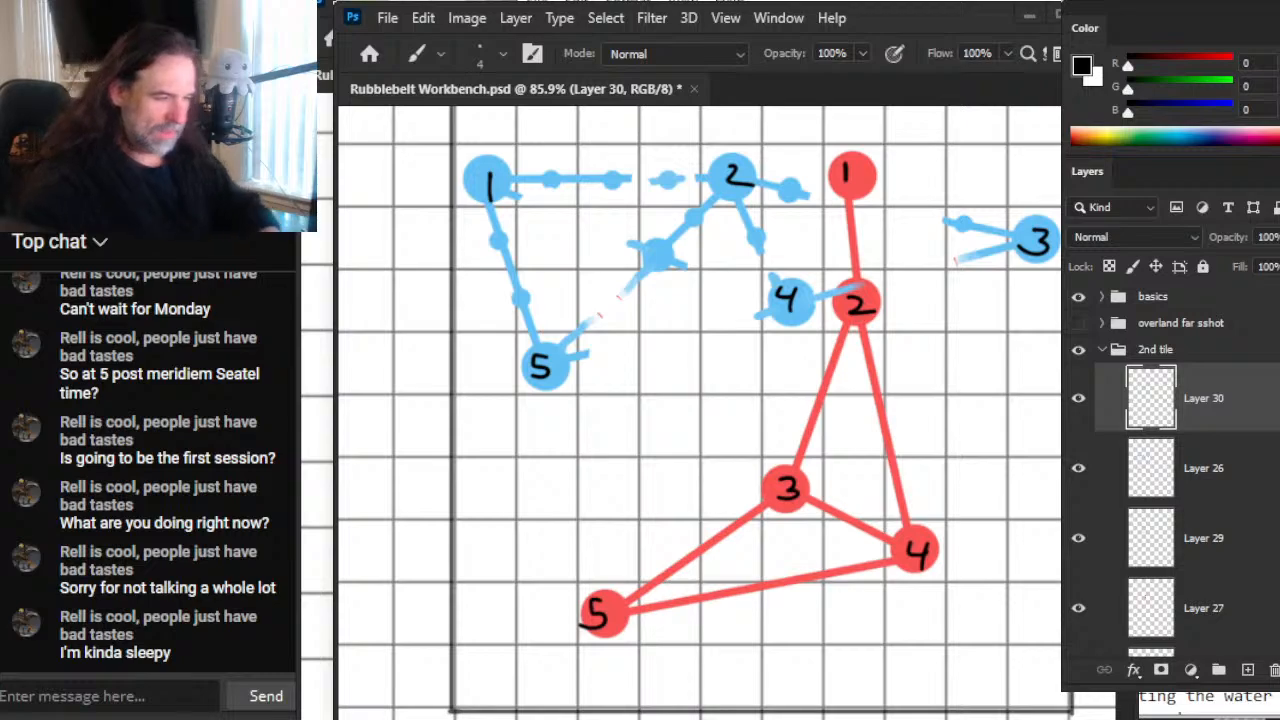
pyautogui.hotkey('alt', 'Tab')
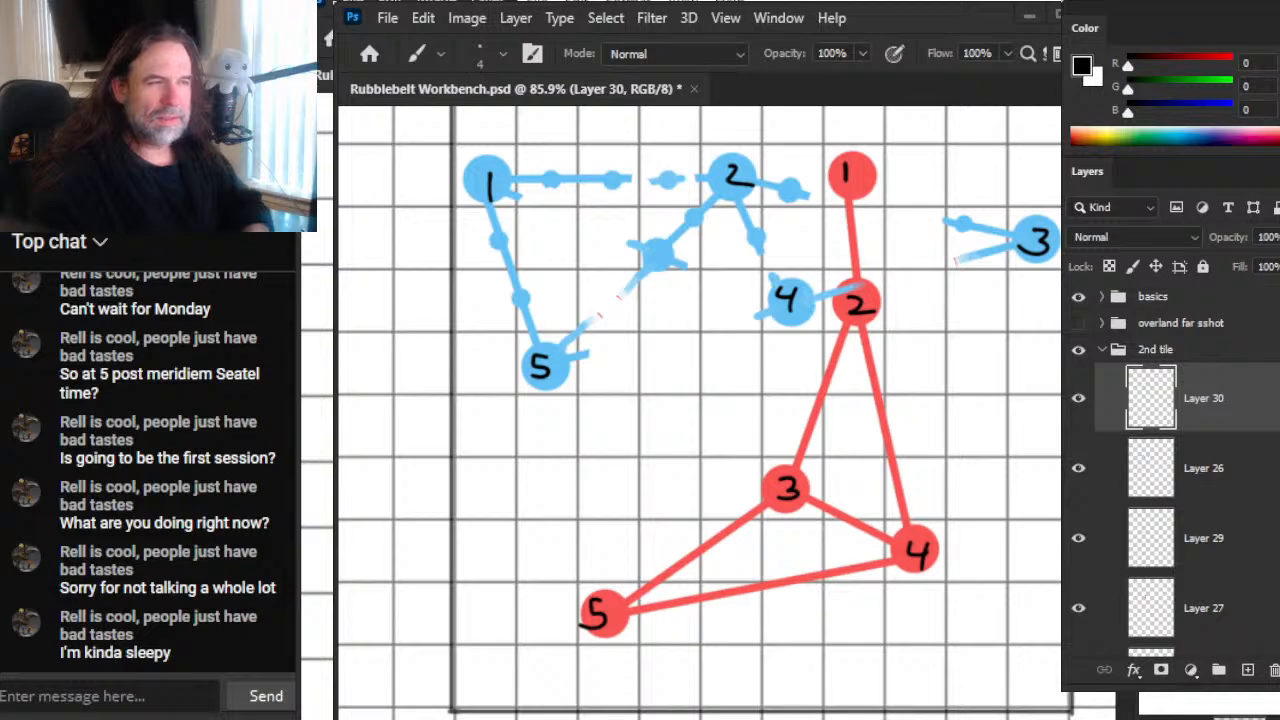
pyautogui.scroll(-1, 700, 400)
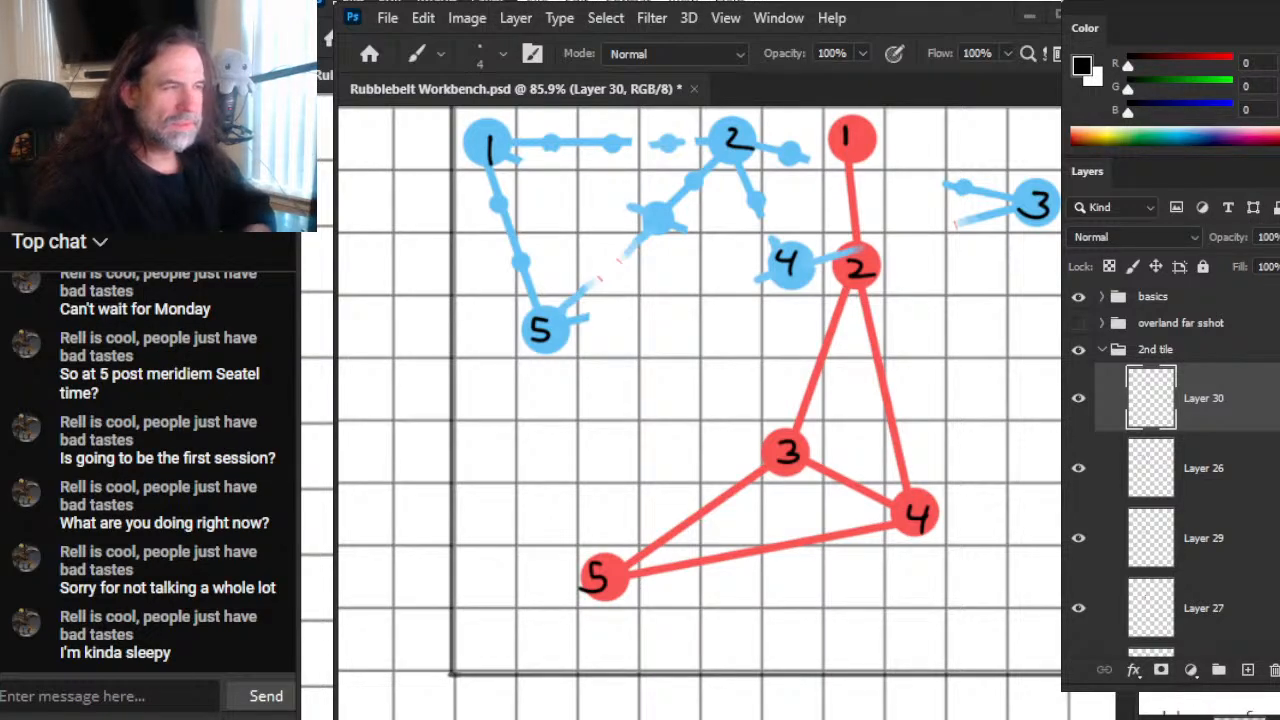
pyautogui.scroll(-3, 906, 397)
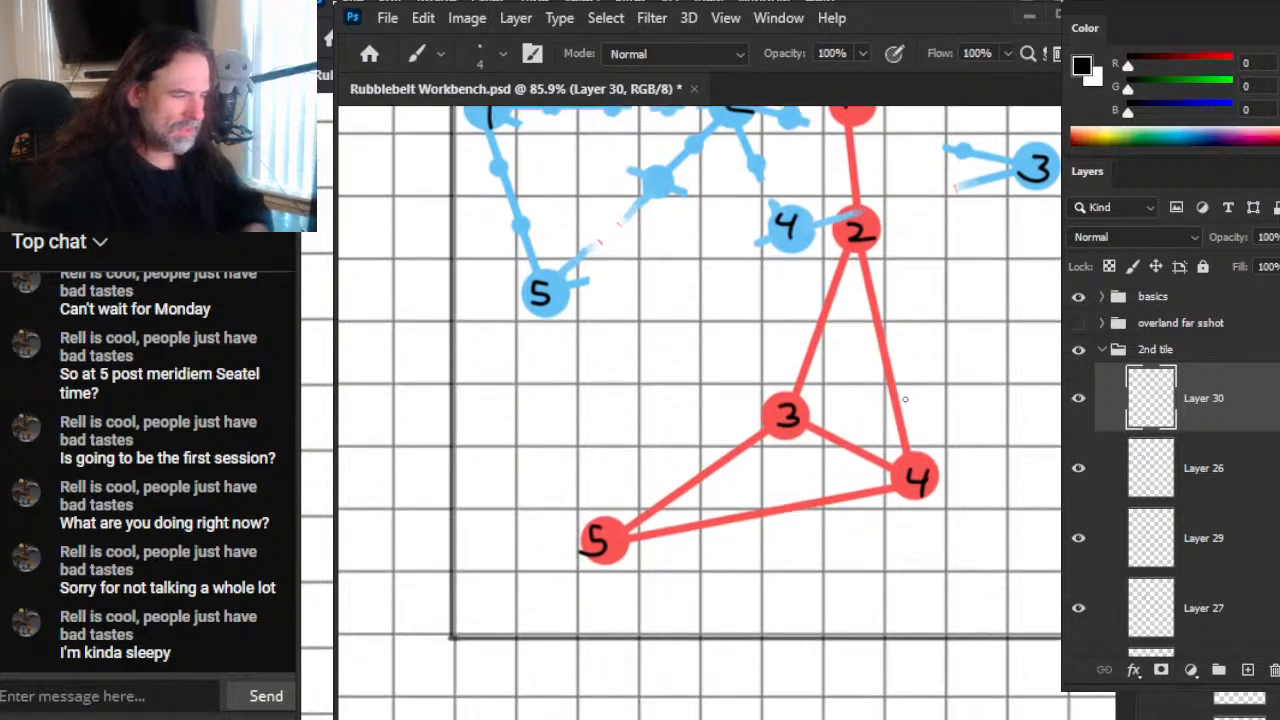
pyautogui.scroll(4, 906, 401)
pyautogui.hotkey('alt', 'Tab')
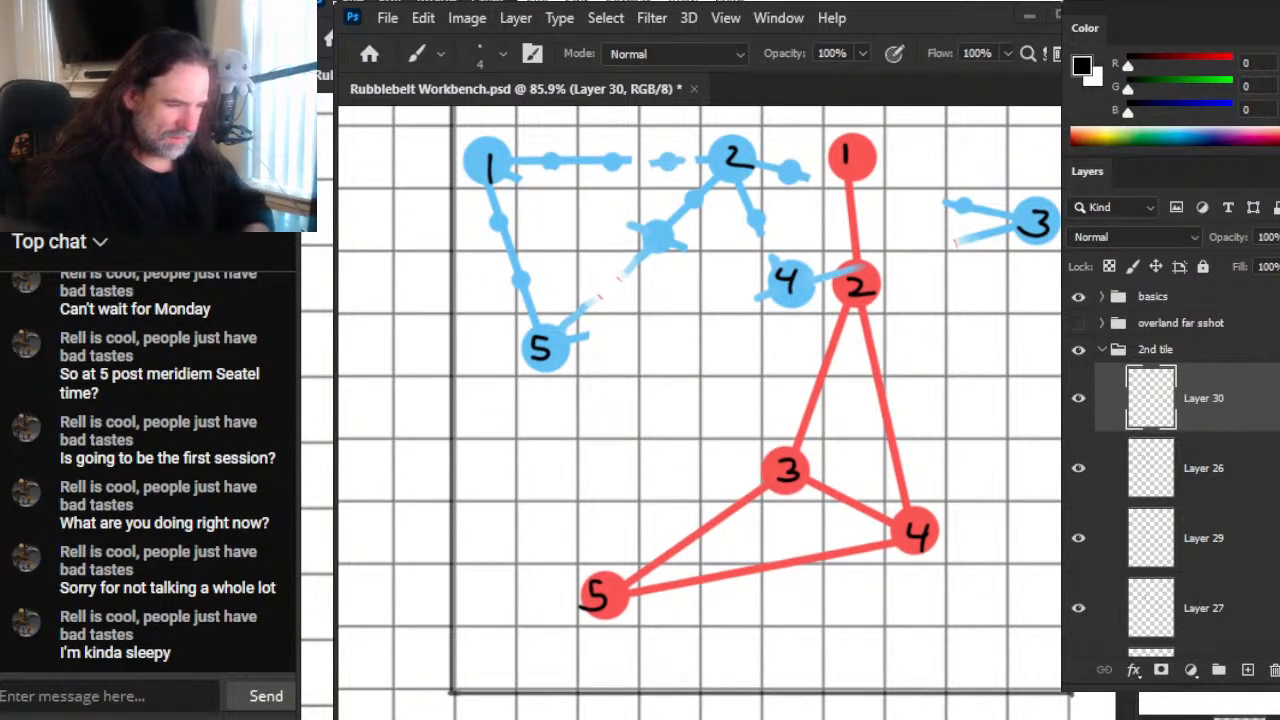
pyautogui.scroll(-2, 1171, 702)
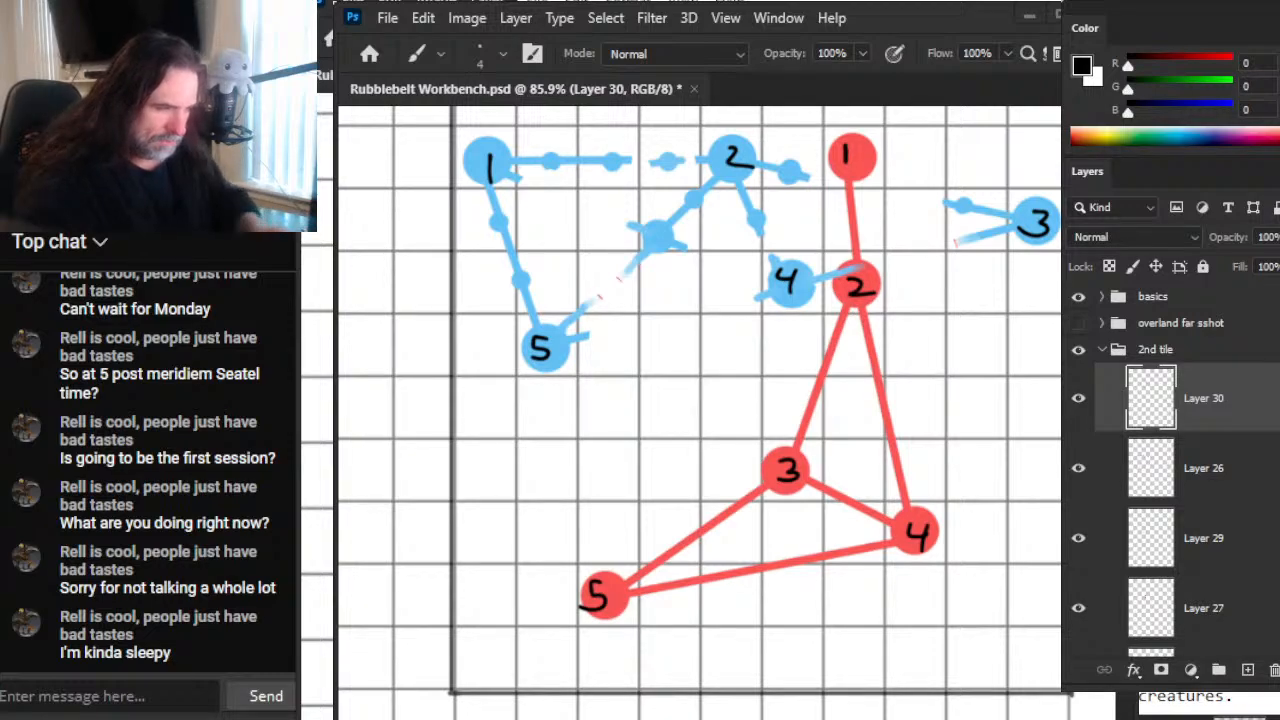
pyautogui.scroll(1, 815, 358)
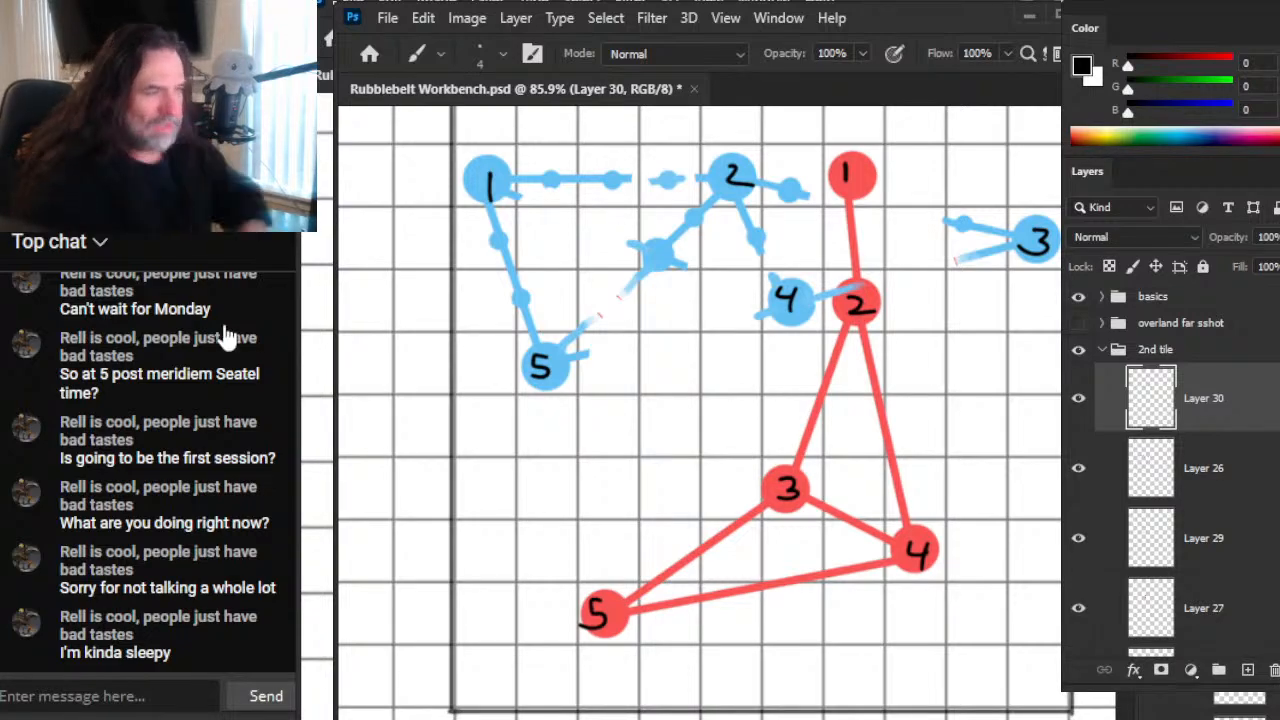
pyautogui.scroll(3, 239, 453)
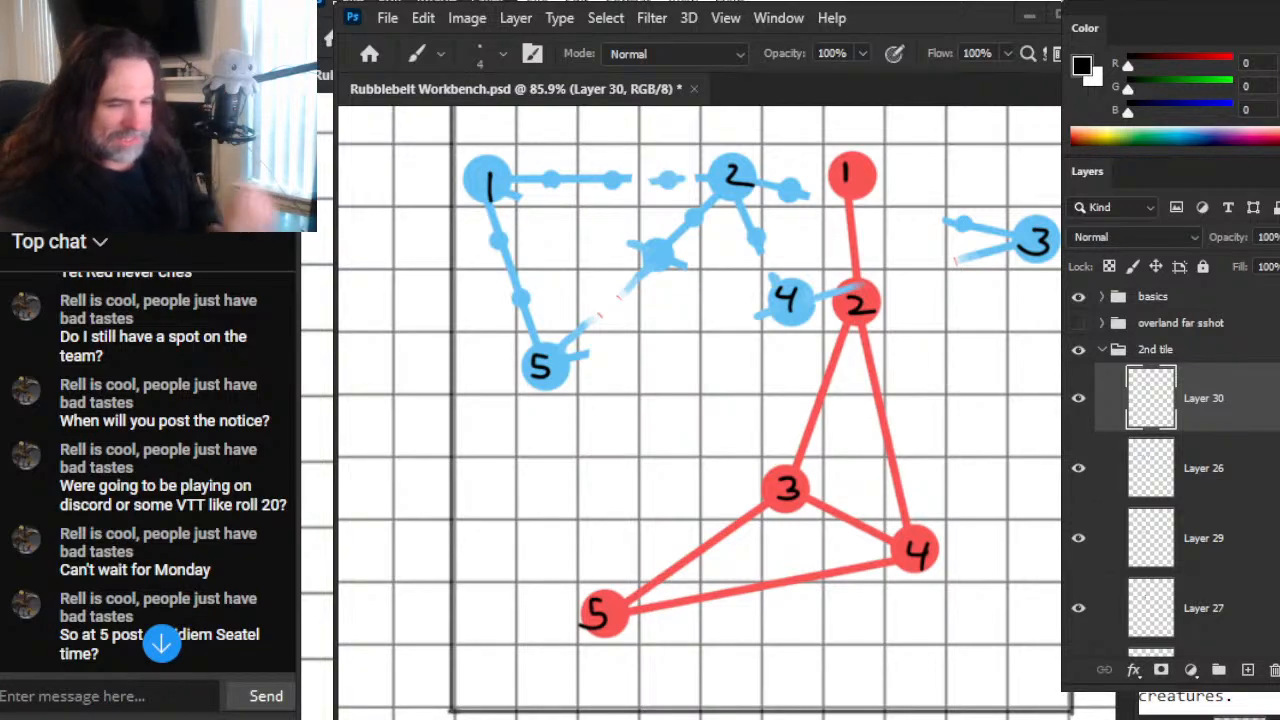
pyautogui.scroll(-3, 210, 495)
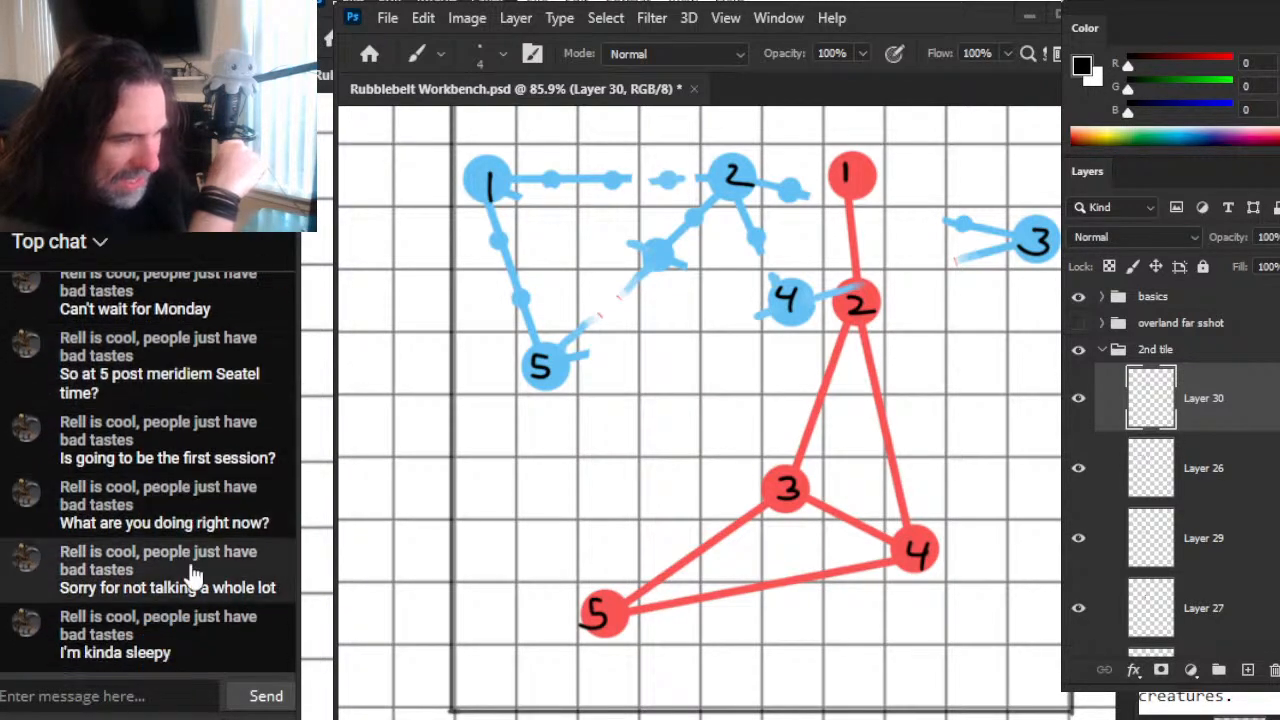
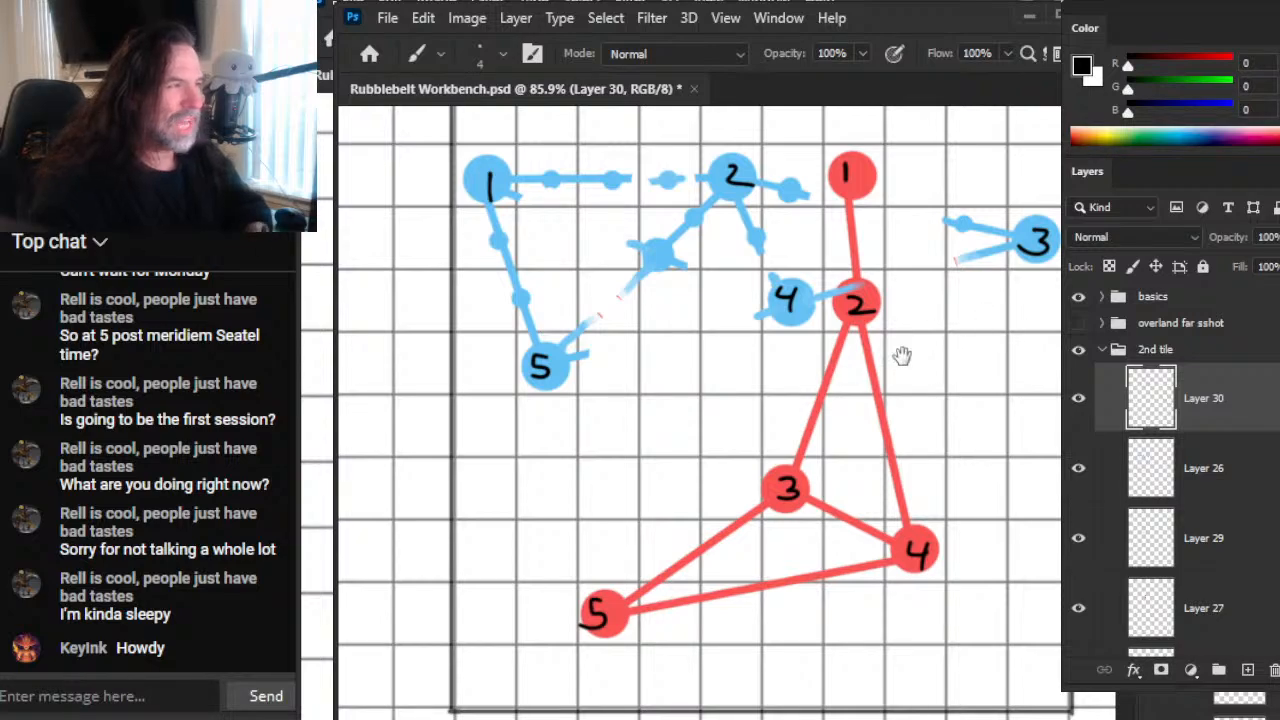
# Step: Label blue node 1 "Guardian" and blue node 2 "Puzzle" in black handwriting above them, each with a short pointer line
pyautogui.moveTo(903, 357); pyautogui.dragTo(958, 556)
pyautogui.moveTo(777, 327); pyautogui.dragTo(783, 346)
pyautogui.moveTo(751, 300); pyautogui.dragTo(763, 317)
pyautogui.moveTo(767, 301)
pyautogui.mouseDown()
pyautogui.moveTo(829, 283)
pyautogui.moveTo(842, 314)
pyautogui.mouseUp()
pyautogui.moveTo(848, 304); pyautogui.dragTo(860, 312)
pyautogui.moveTo(539, 323)
pyautogui.mouseDown()
pyautogui.moveTo(541, 337)
pyautogui.moveTo(532, 314)
pyautogui.moveTo(590, 312)
pyautogui.moveTo(608, 286)
pyautogui.moveTo(619, 318)
pyautogui.moveTo(654, 306)
pyautogui.moveTo(668, 320)
pyautogui.mouseUp()
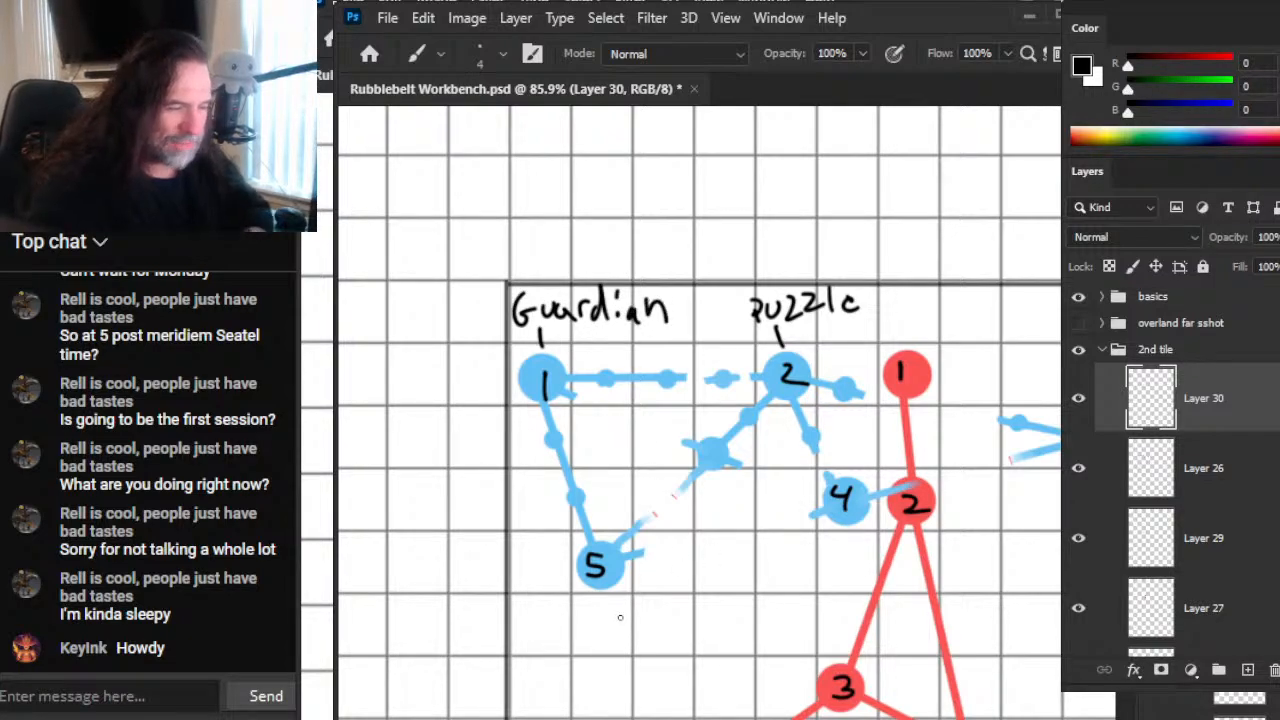
# Step: Handwrite the label "Boss Lair" in black beneath blue node 5, joined to it by a short pointer line
pyautogui.moveTo(580, 584)
pyautogui.mouseDown()
pyautogui.moveTo(583, 609)
pyautogui.moveTo(590, 554)
pyautogui.moveTo(584, 600)
pyautogui.moveTo(538, 634)
pyautogui.moveTo(558, 616)
pyautogui.moveTo(572, 630)
pyautogui.mouseUp()
pyautogui.press('e')
pyautogui.press('b')
pyautogui.moveTo(606, 602)
pyautogui.mouseDown()
pyautogui.moveTo(574, 646)
pyautogui.moveTo(556, 648)
pyautogui.moveTo(598, 654)
pyautogui.mouseUp()
pyautogui.moveTo(608, 638)
pyautogui.mouseDown()
pyautogui.moveTo(610, 662)
pyautogui.moveTo(630, 630)
pyautogui.mouseUp()
pyautogui.moveTo(628, 628)
pyautogui.mouseDown()
pyautogui.moveTo(632, 656)
pyautogui.moveTo(666, 652)
pyautogui.mouseUp()
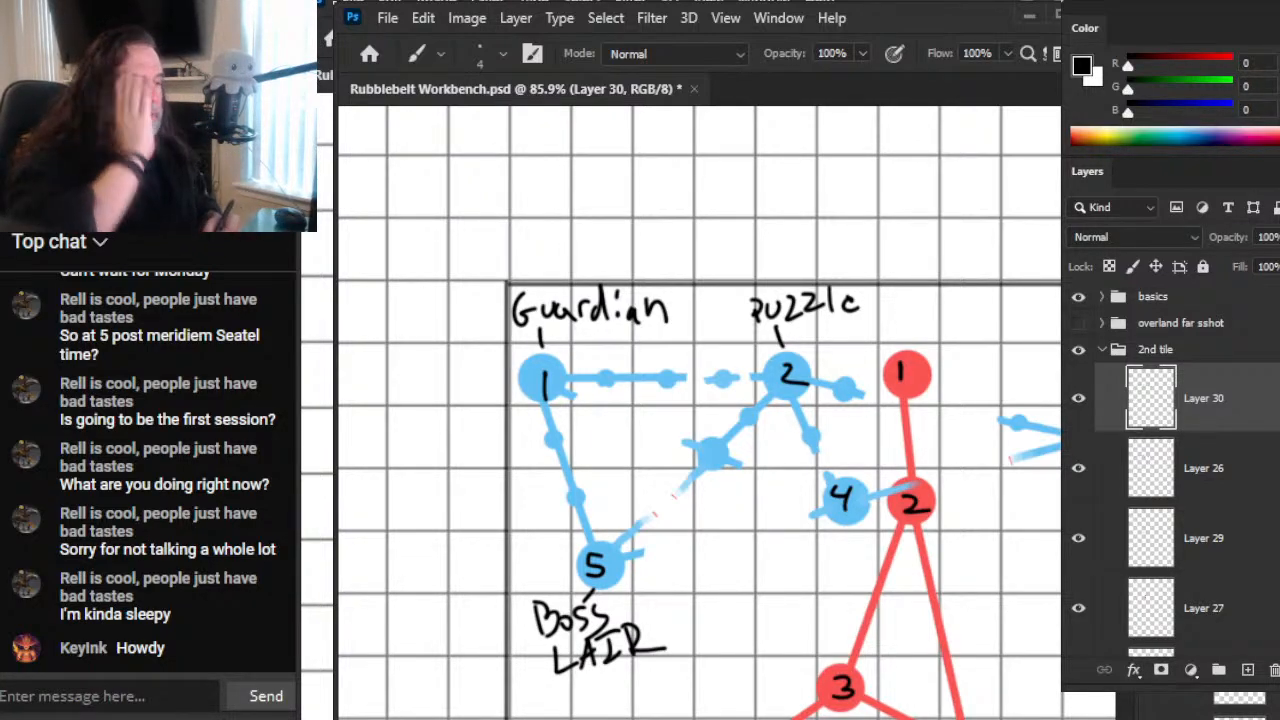
# Step: Handwrite the label "Tres" in black beneath blue node 4 with a pointer line, redoing any badly drawn letter strokes
pyautogui.moveTo(942, 515); pyautogui.dragTo(718, 538)
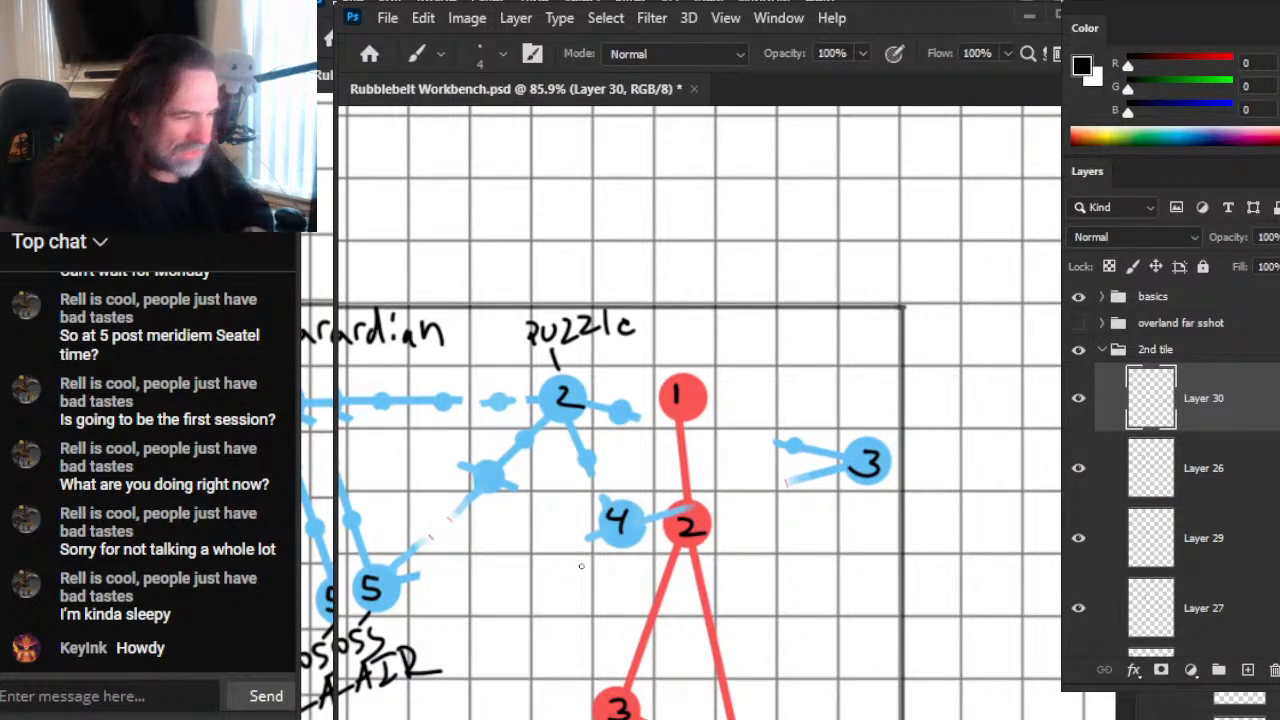
pyautogui.moveTo(618, 550)
pyautogui.mouseDown()
pyautogui.moveTo(616, 574)
pyautogui.moveTo(570, 606)
pyautogui.moveTo(582, 575)
pyautogui.mouseUp()
pyautogui.moveTo(588, 576)
pyautogui.mouseDown()
pyautogui.moveTo(588, 600)
pyautogui.moveTo(610, 600)
pyautogui.mouseUp()
pyautogui.moveTo(606, 604)
pyautogui.mouseDown()
pyautogui.moveTo(618, 582)
pyautogui.moveTo(621, 602)
pyautogui.mouseUp()
pyautogui.hotkey('ctrl', 'z')
pyautogui.hotkey('ctrl', 'z')
pyautogui.hotkey('ctrl', 'z')
pyautogui.moveTo(610, 592)
pyautogui.mouseDown()
pyautogui.moveTo(627, 585)
pyautogui.moveTo(626, 604)
pyautogui.mouseUp()
# Step: Handwrite the label "Trap" in black beneath blue node 3, with a short pointer line up to the node
pyautogui.moveTo(872, 486); pyautogui.dragTo(855, 540)
pyautogui.moveTo(842, 511)
pyautogui.mouseDown()
pyautogui.moveTo(876, 509)
pyautogui.moveTo(870, 536)
pyautogui.mouseUp()
pyautogui.moveTo(870, 507); pyautogui.dragTo(890, 534)
pyautogui.moveTo(888, 536)
pyautogui.mouseDown()
pyautogui.moveTo(908, 534)
pyautogui.moveTo(908, 519)
pyautogui.mouseUp()
pyautogui.moveTo(918, 500)
pyautogui.mouseDown()
pyautogui.moveTo(918, 532)
pyautogui.moveTo(920, 520)
pyautogui.mouseUp()
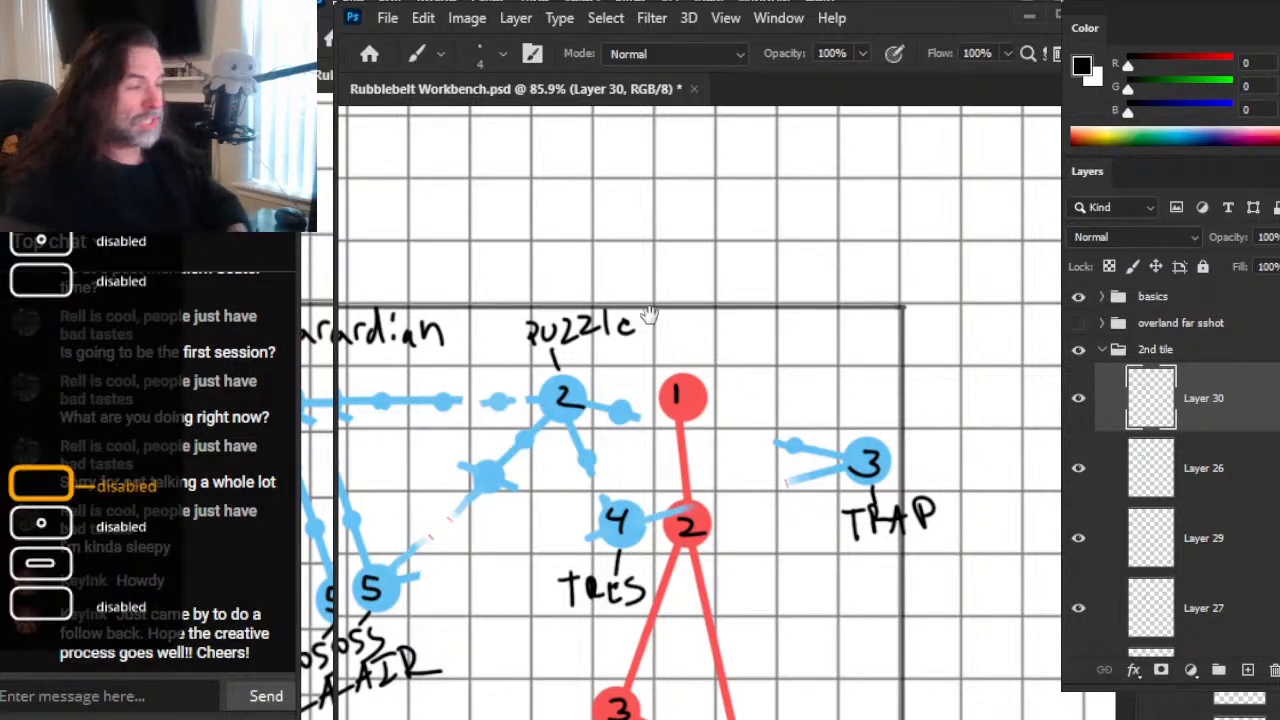
# Step: Examine the numbered node-pattern reference chart above the second tile and consult the 2nd region notes
pyautogui.moveTo(586, 238)
pyautogui.mouseDown()
pyautogui.moveTo(989, 600)
pyautogui.moveTo(989, 634)
pyautogui.mouseUp()
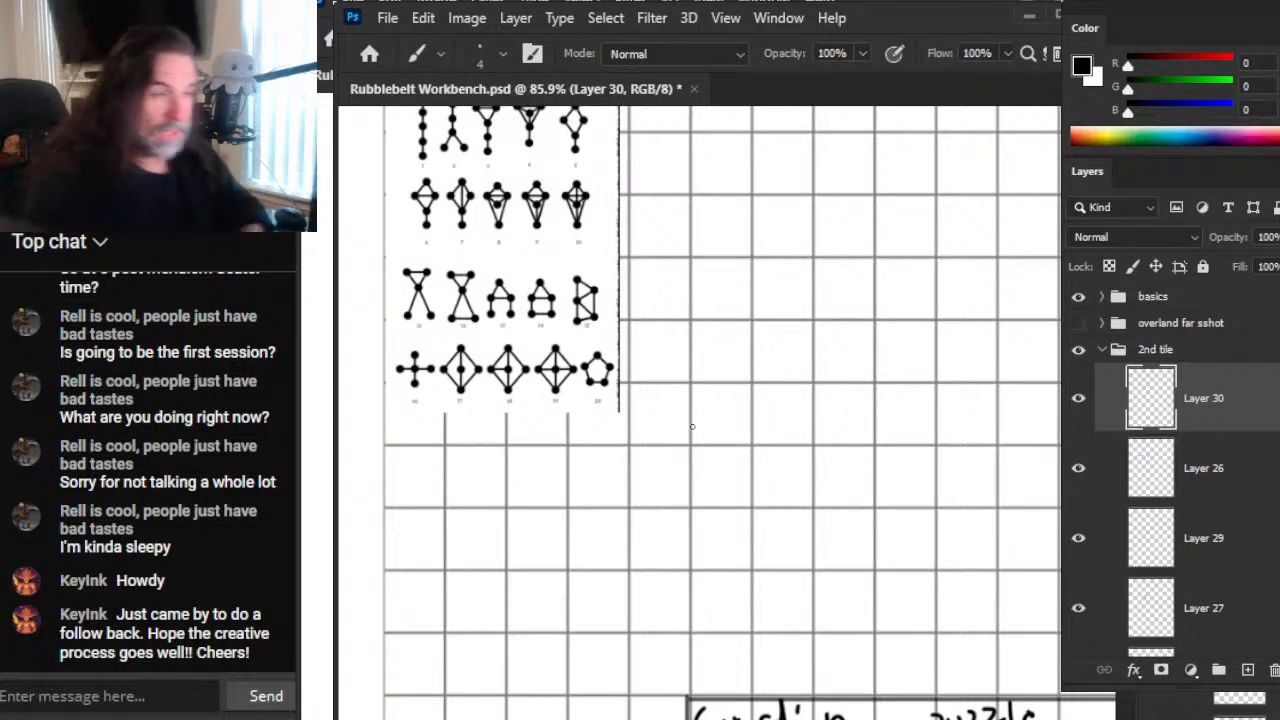
pyautogui.moveTo(533, 308); pyautogui.dragTo(698, 436)
pyautogui.press('z')
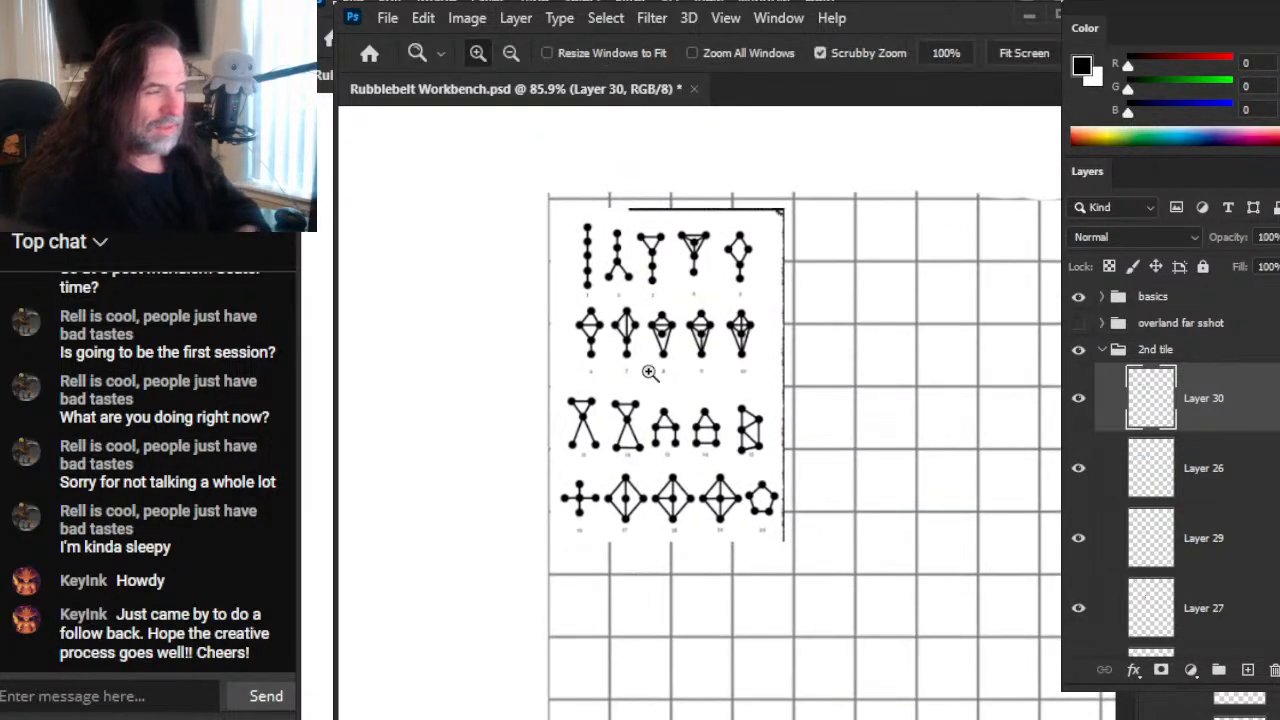
pyautogui.moveTo(648, 334); pyautogui.dragTo(677, 351)
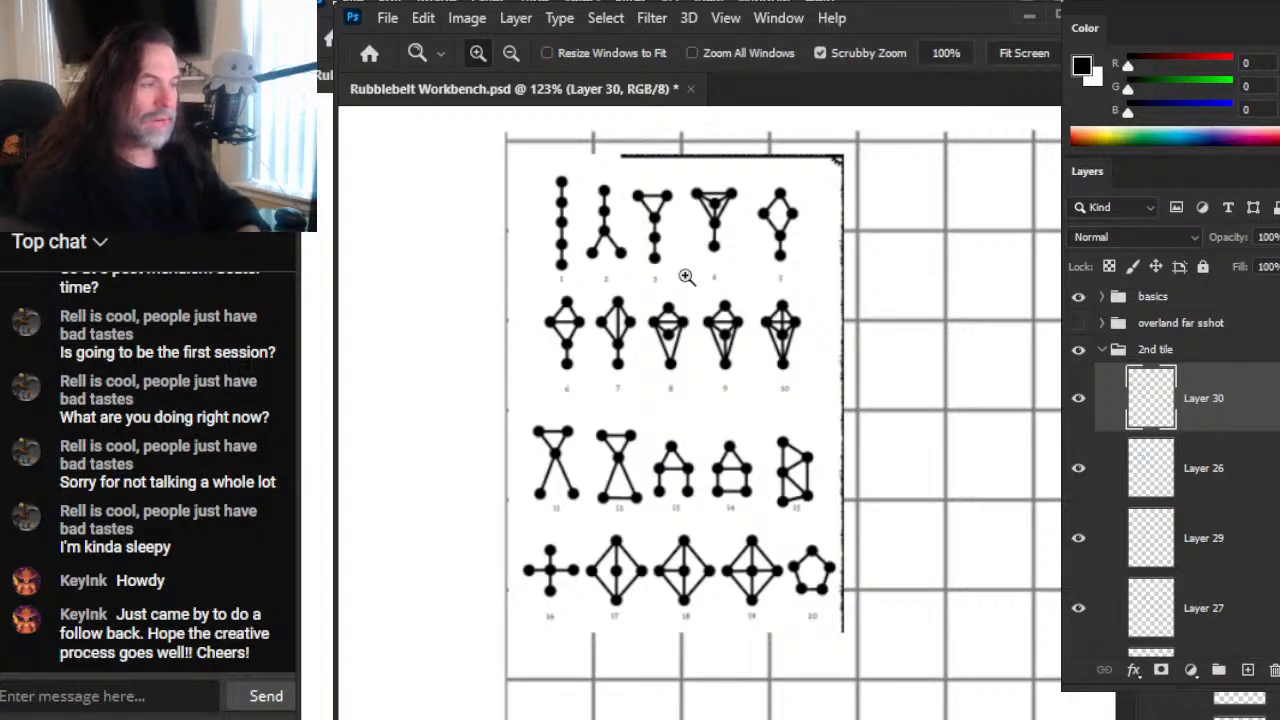
pyautogui.press('alt')
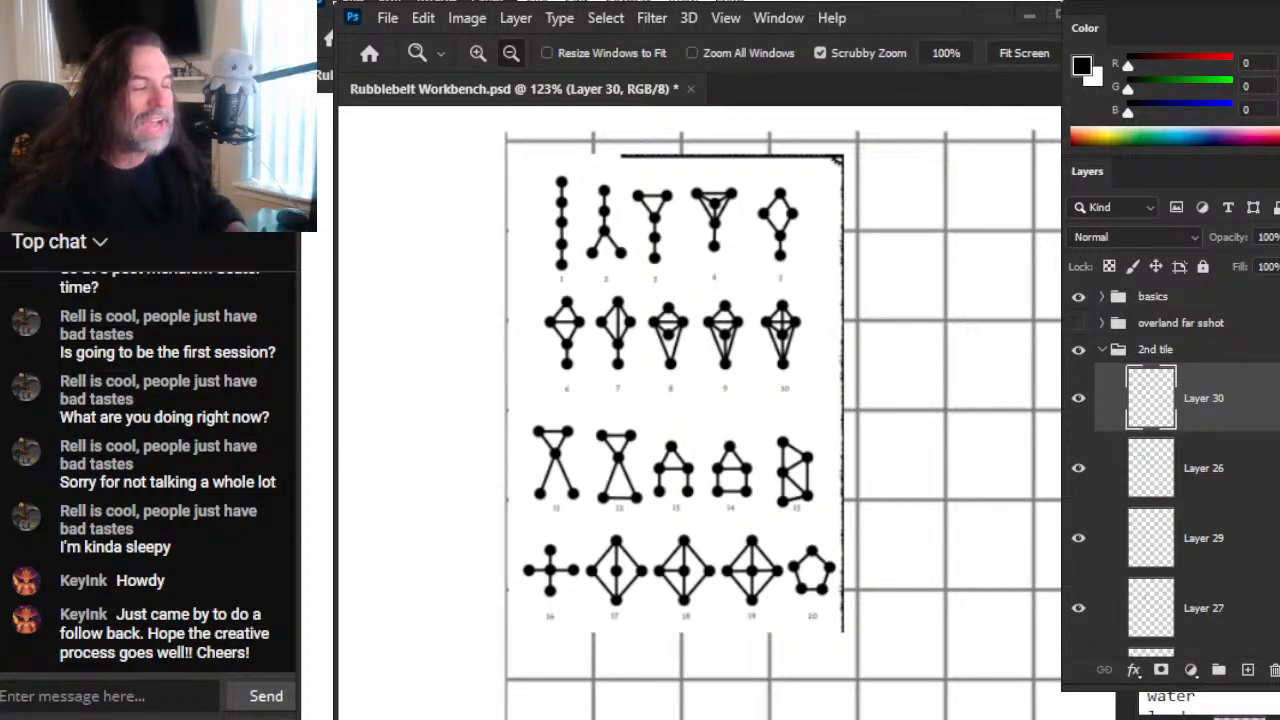
pyautogui.hotkey('alt', 'Tab')
pyautogui.hotkey('alt', 'Tab')
pyautogui.hotkey('alt', 'Tab')
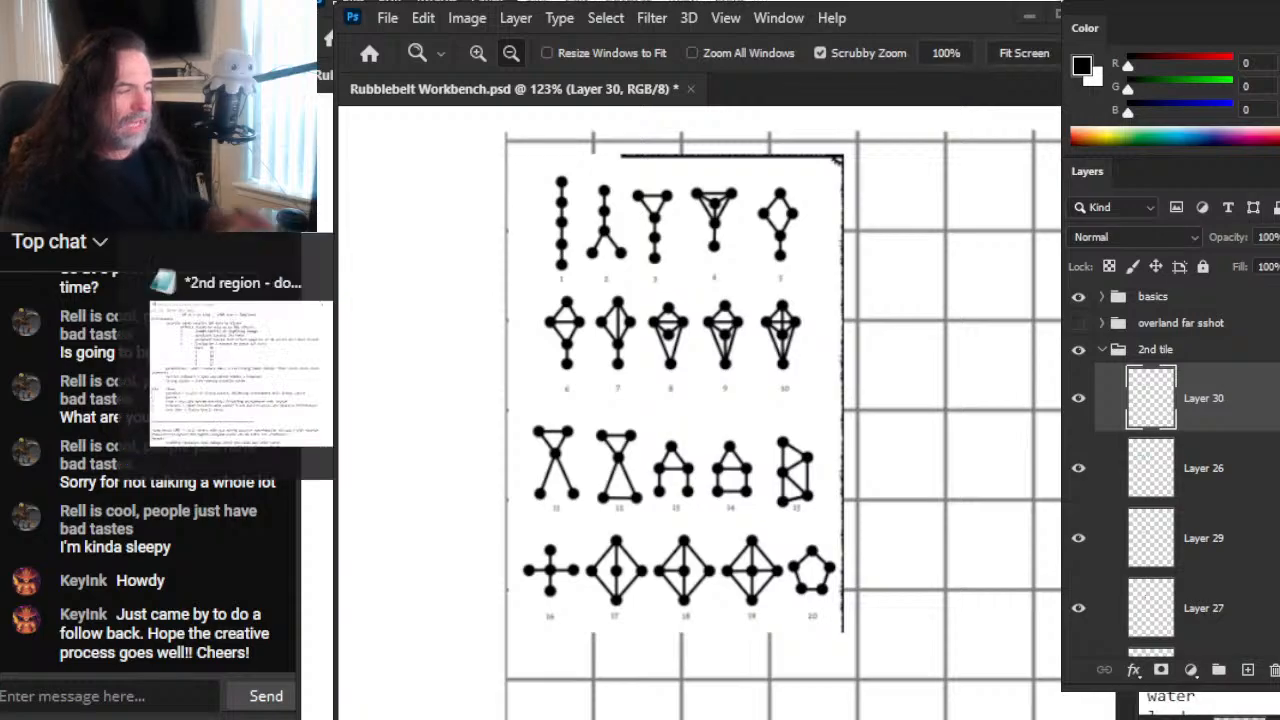
# Step: Examine the labelled blue and red node networks on the second tile, from the whole tile down to the Trap node
pyautogui.moveTo(853, 516); pyautogui.dragTo(806, 496)
pyautogui.moveTo(886, 588); pyautogui.dragTo(669, 463)
pyautogui.moveTo(763, 604); pyautogui.dragTo(742, 482)
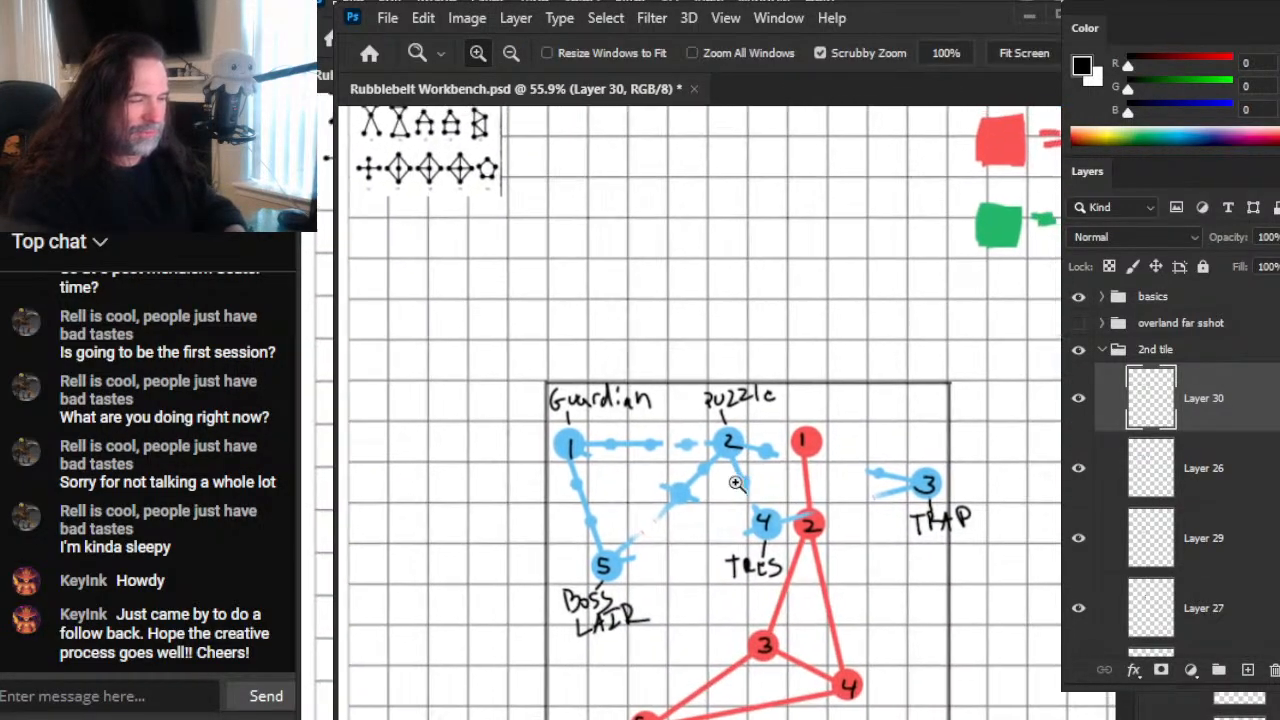
pyautogui.moveTo(633, 498); pyautogui.dragTo(654, 477)
pyautogui.moveTo(943, 596); pyautogui.dragTo(780, 435)
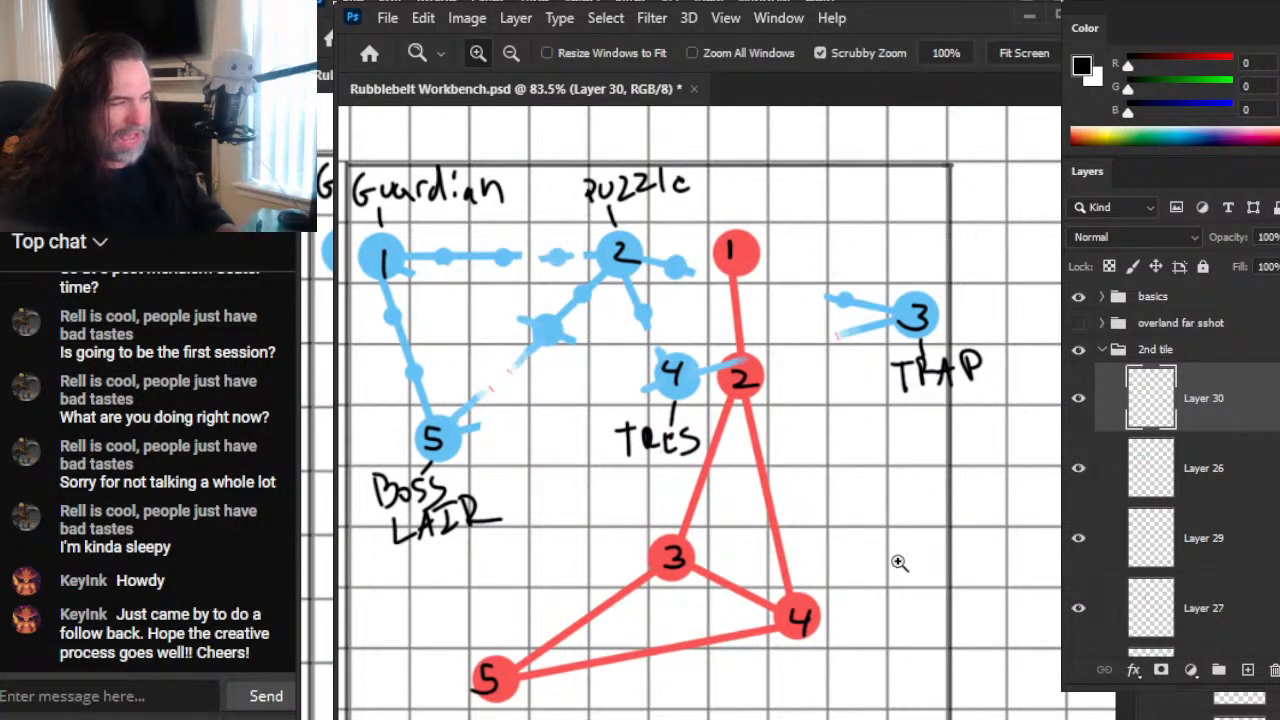
pyautogui.moveTo(867, 575); pyautogui.dragTo(787, 568)
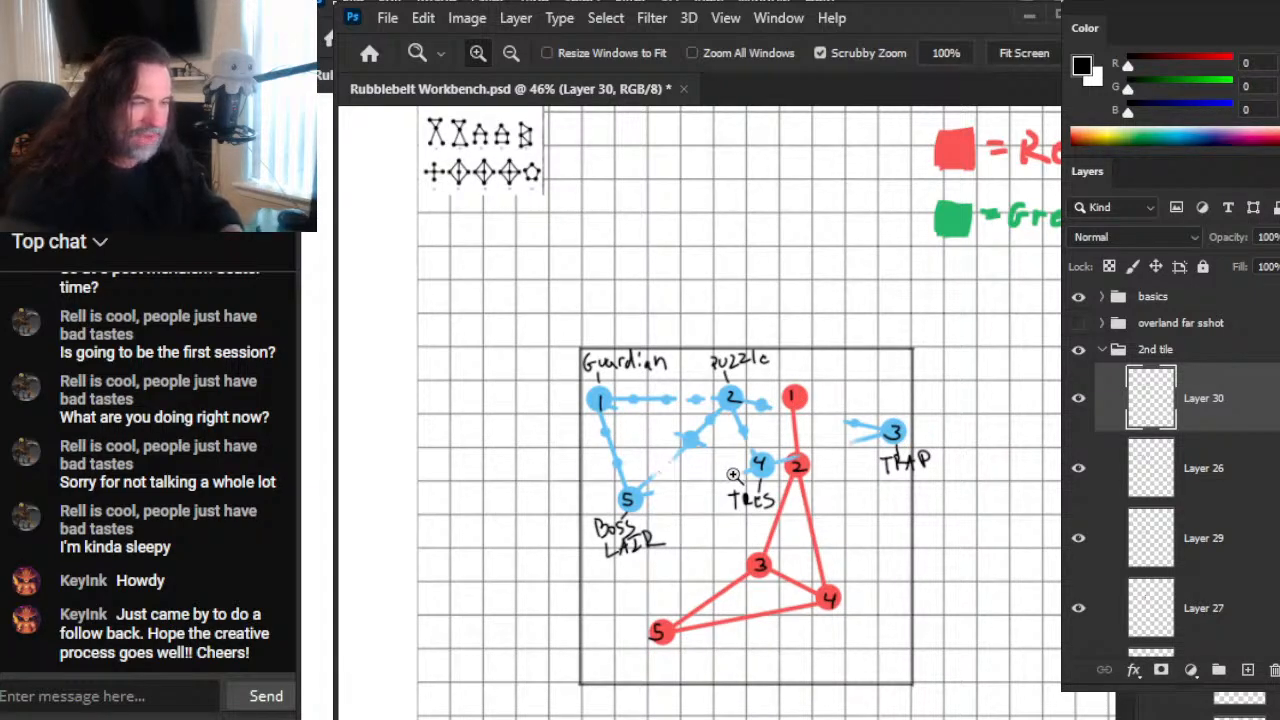
pyautogui.click(906, 440)
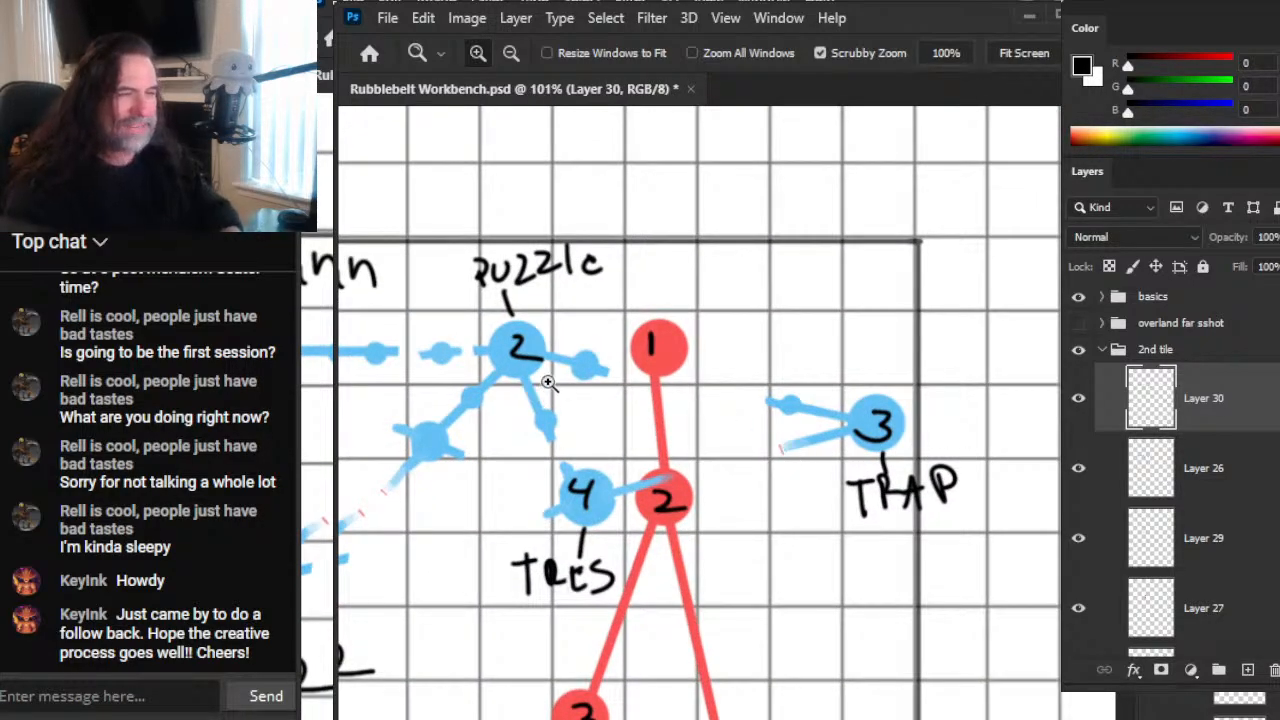
pyautogui.moveTo(771, 449); pyautogui.dragTo(700, 480)
pyautogui.moveTo(874, 420); pyautogui.dragTo(886, 481)
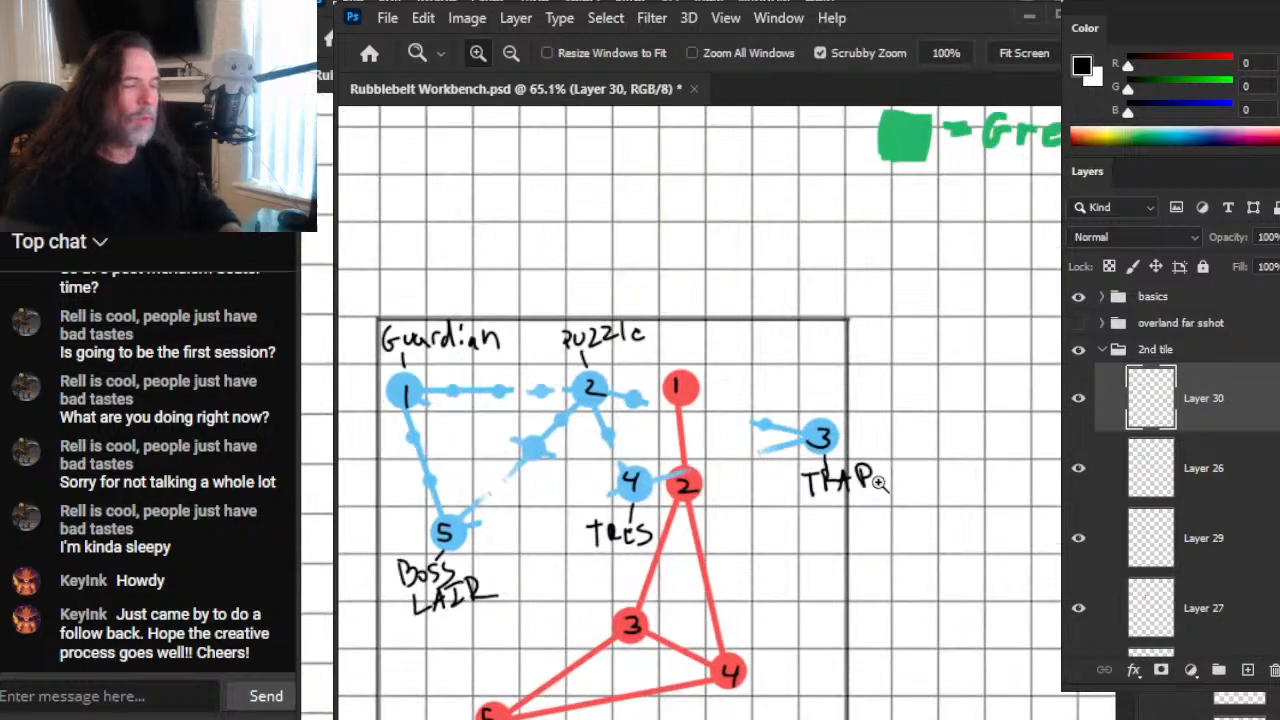
pyautogui.moveTo(937, 551); pyautogui.dragTo(869, 540)
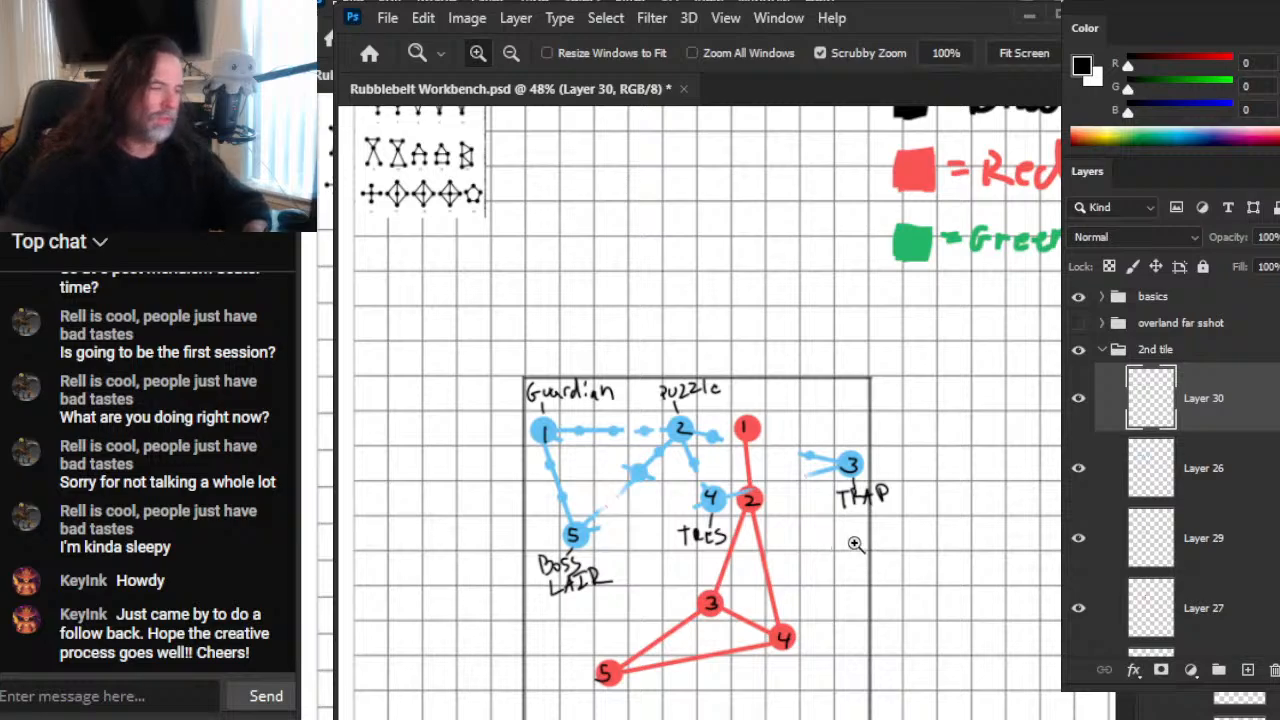
pyautogui.hotkey('alt', 'Tab')
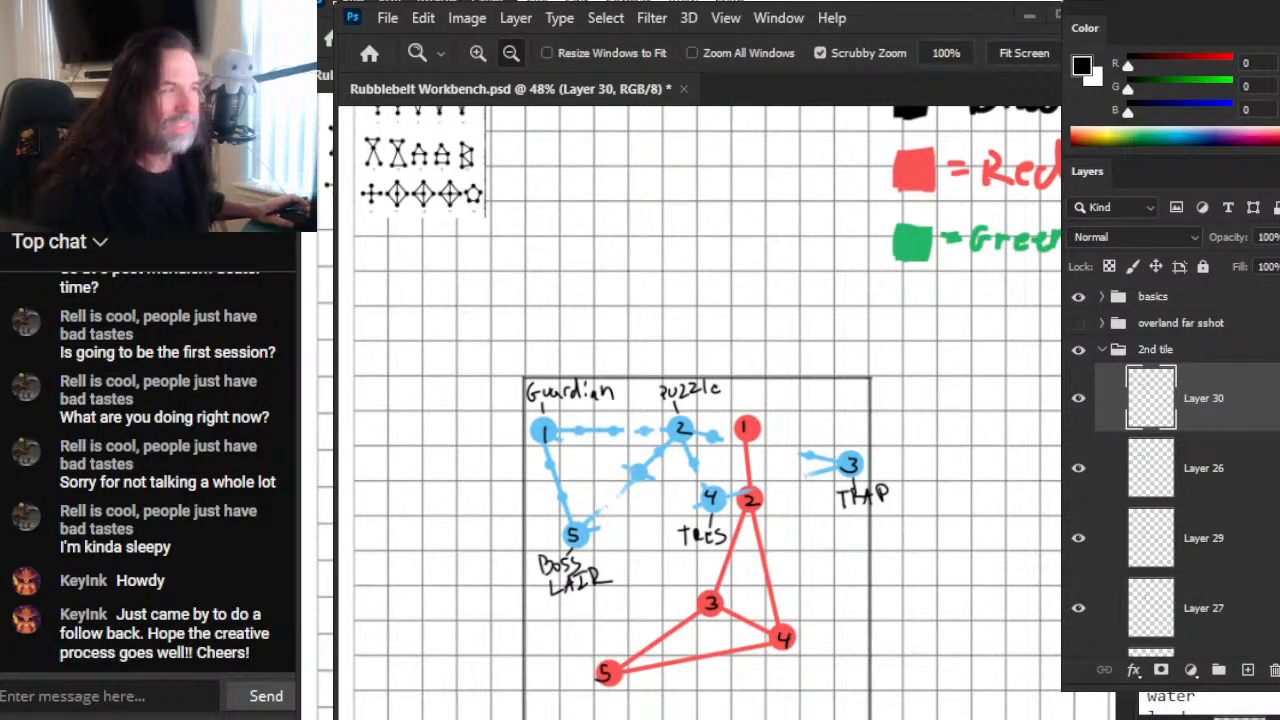
pyautogui.scroll(-2, 1190, 705)
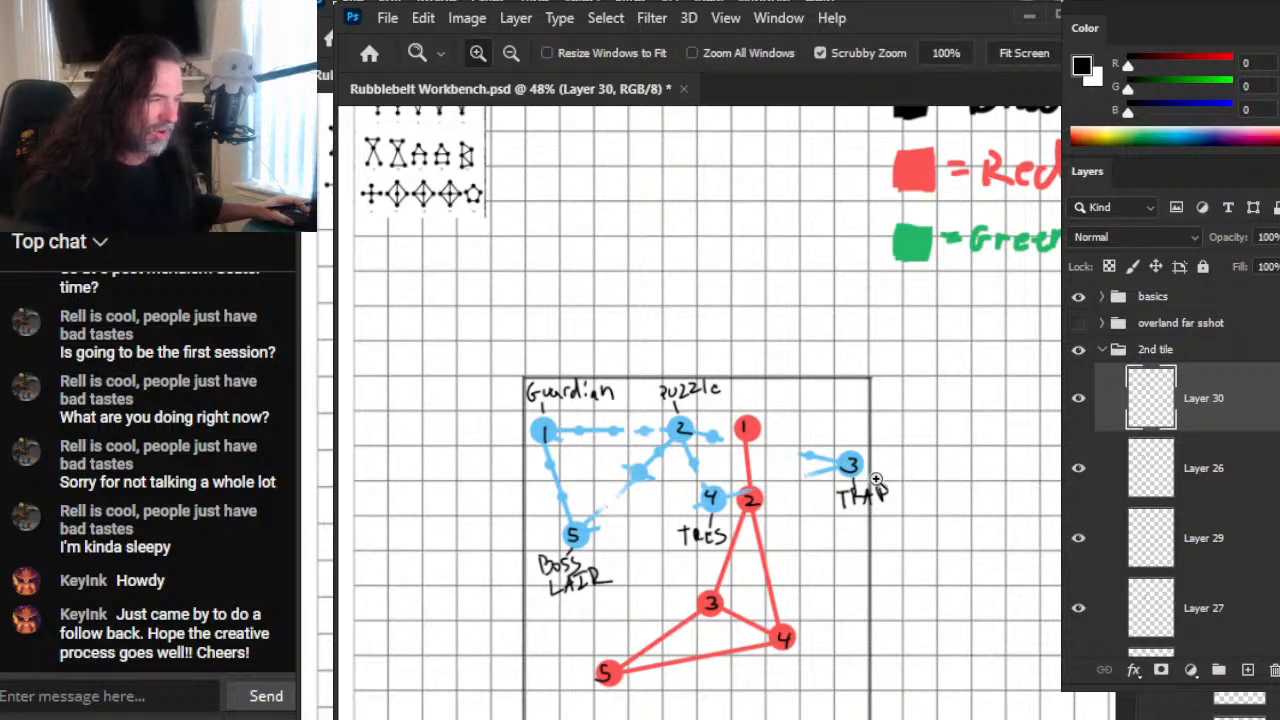
pyautogui.moveTo(870, 470); pyautogui.dragTo(950, 462)
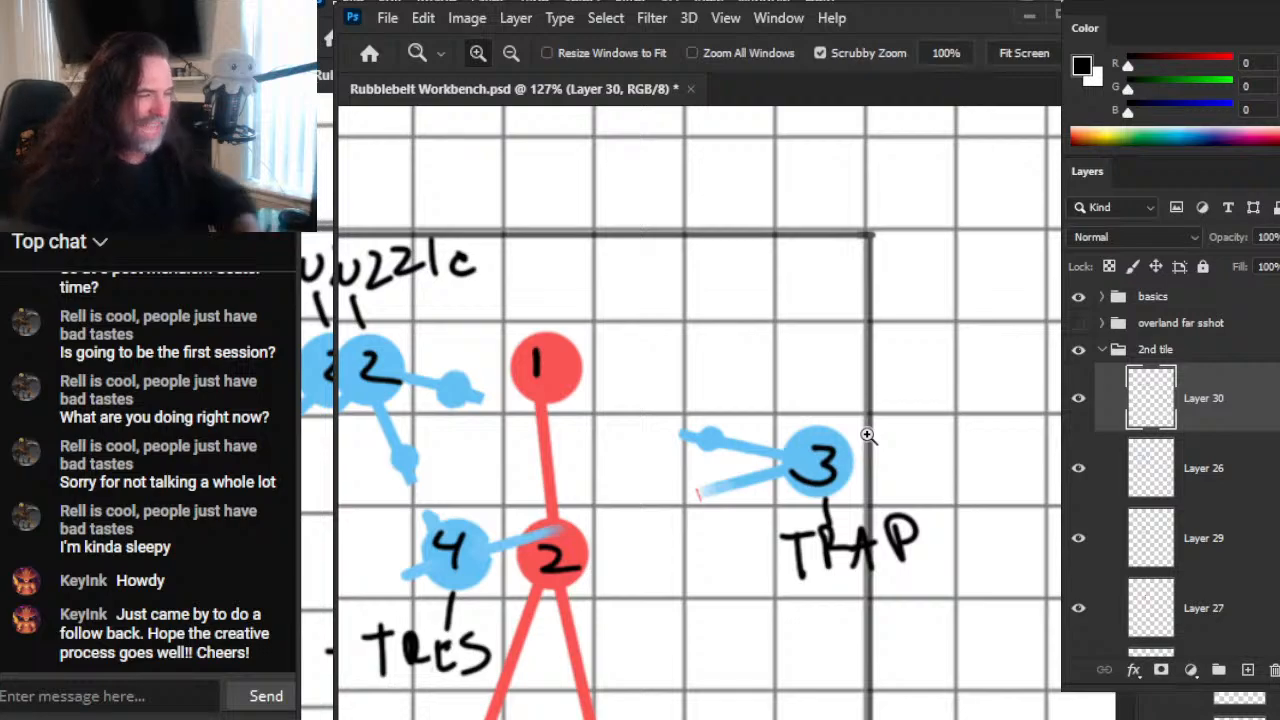
# Step: Try marking blue node 3 with a black arrow pointing down at it, and undo the strokes
pyautogui.press('b')
pyautogui.moveTo(803, 352); pyautogui.dragTo(812, 425)
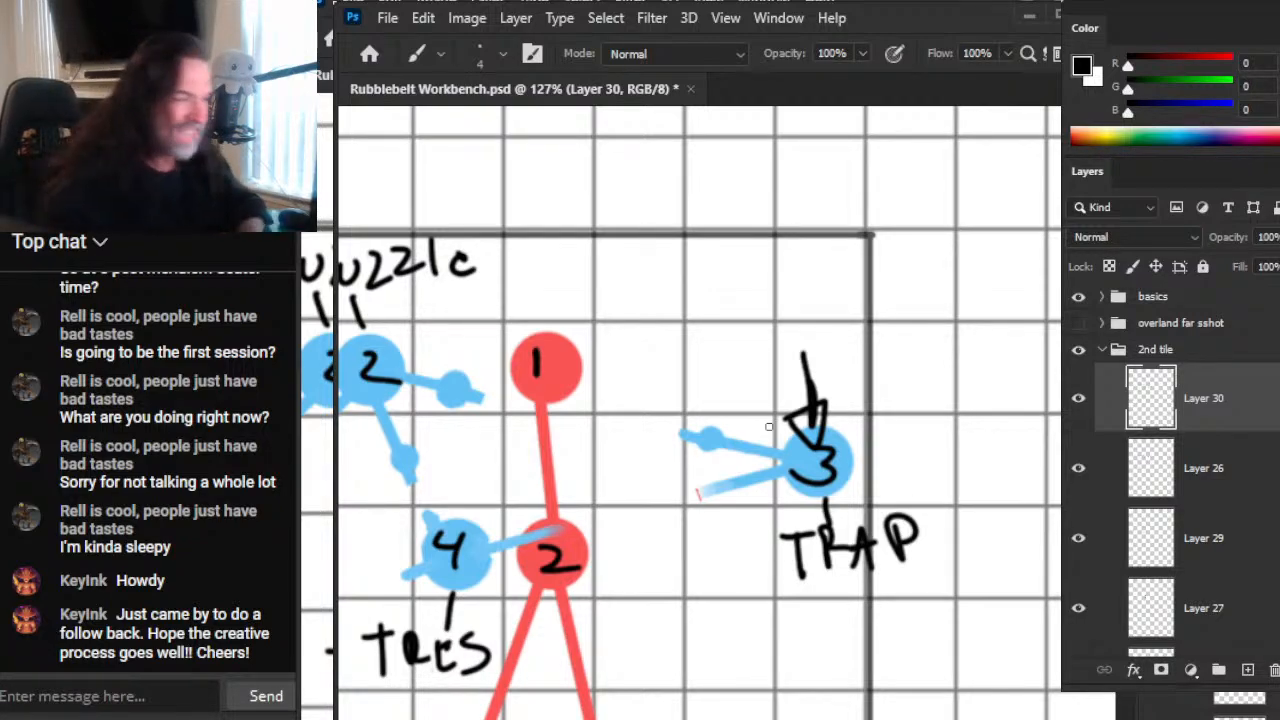
pyautogui.hotkey('ctrl', 'z')
pyautogui.hotkey('ctrl', 'z')
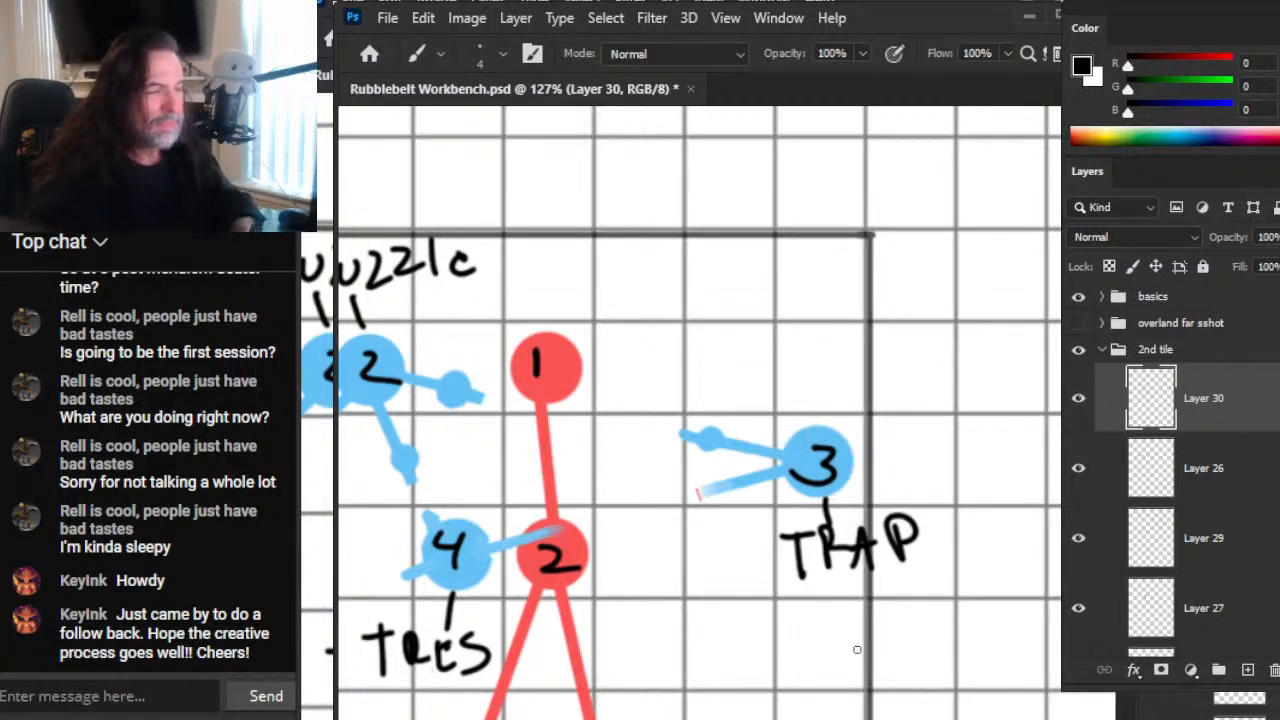
# Step: Review the second tile's blue nodes from Guardian to Trap, including their broken links and their position relative to the red network
pyautogui.keyDown('ctrl'); pyautogui.moveTo(940, 636); pyautogui.dragTo(821, 645); pyautogui.keyUp('ctrl')
pyautogui.hotkey('alt', 'Tab')
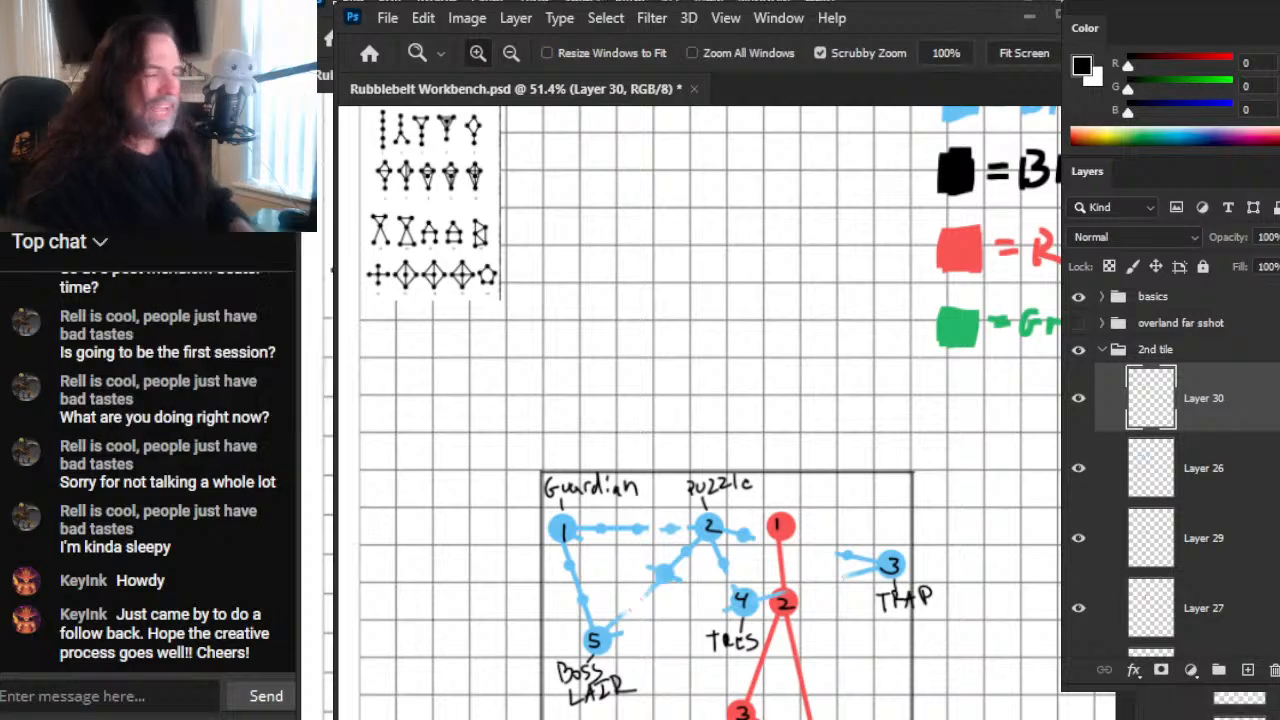
pyautogui.click(554, 527)
pyautogui.moveTo(768, 545); pyautogui.dragTo(763, 368)
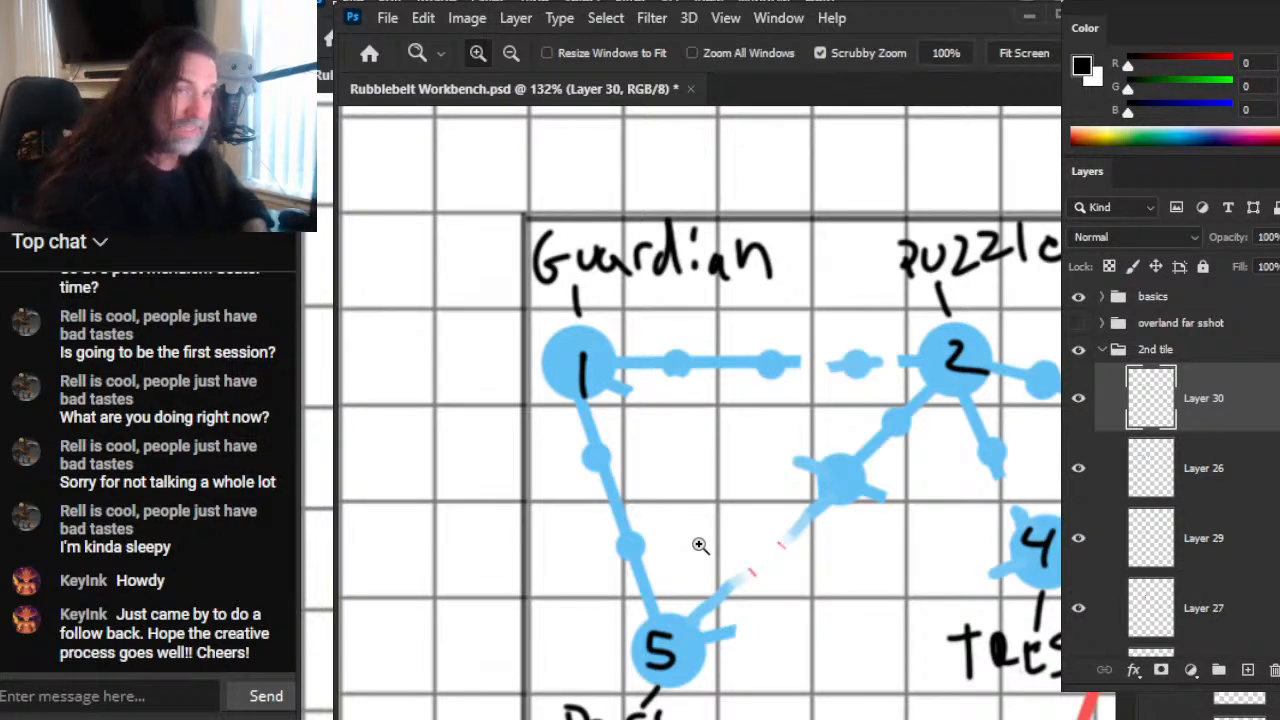
pyautogui.moveTo(974, 514); pyautogui.dragTo(551, 457)
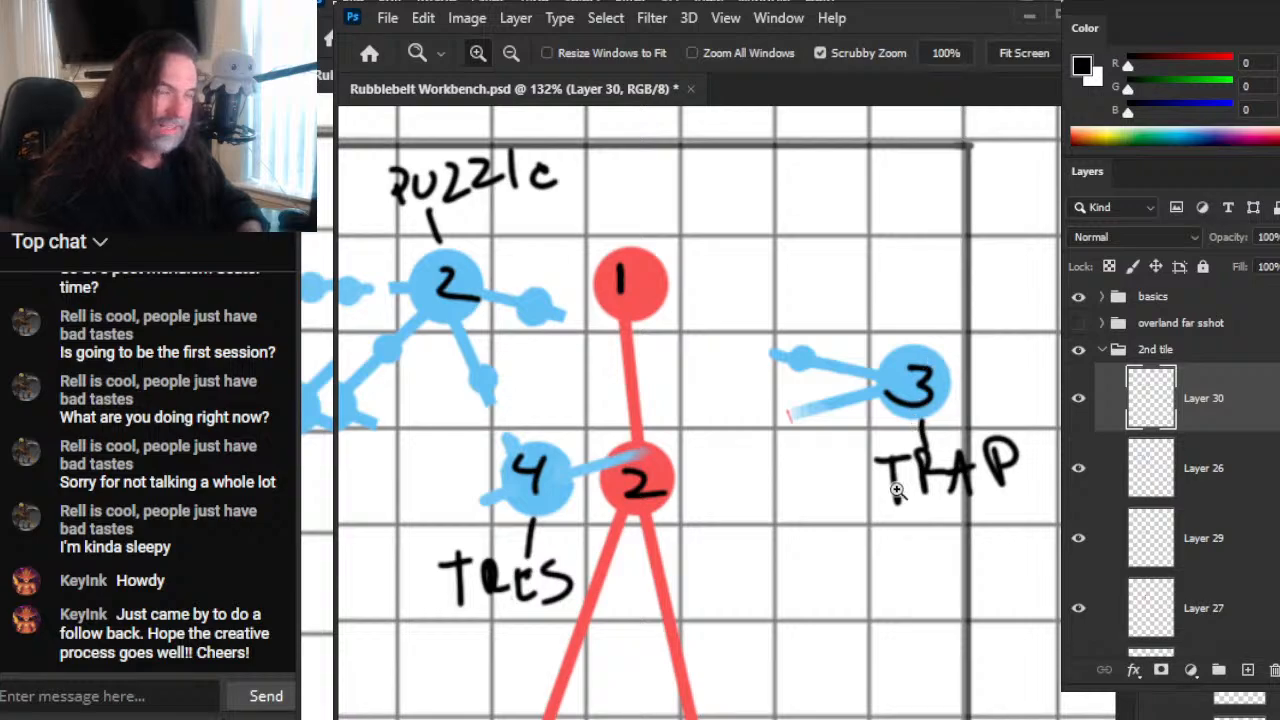
pyautogui.moveTo(968, 515); pyautogui.dragTo(834, 505)
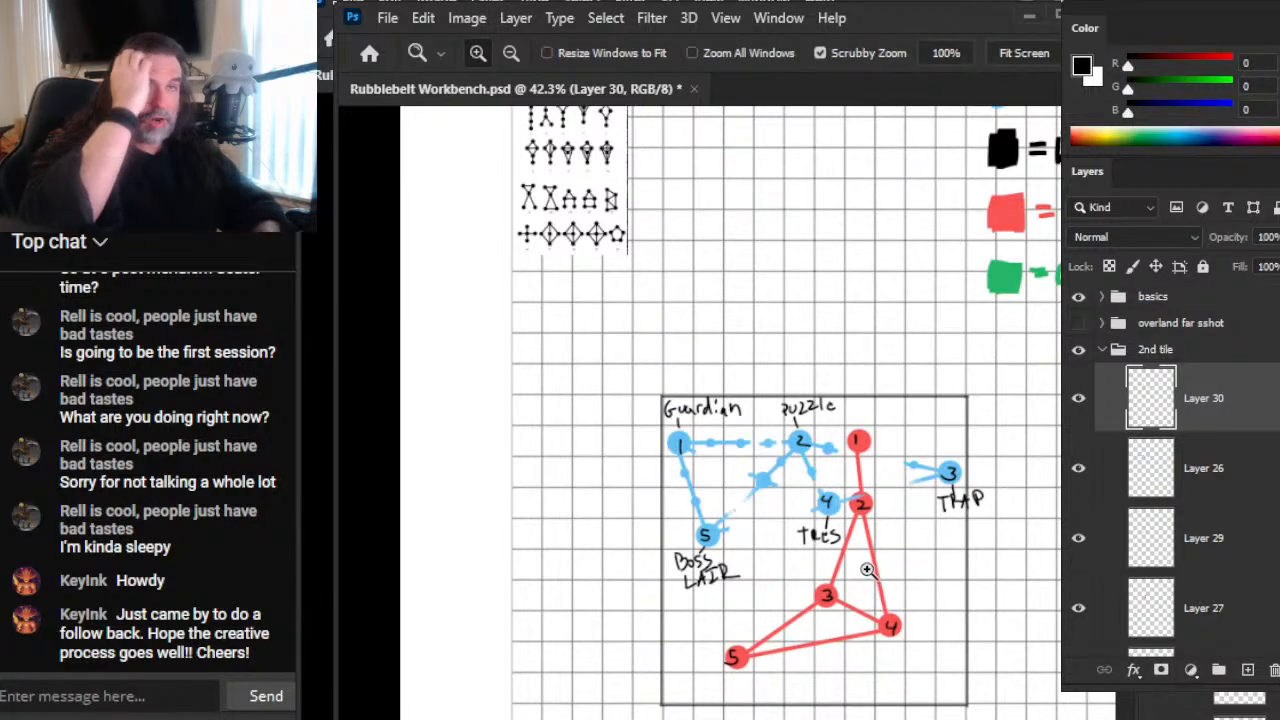
pyautogui.press('alt')
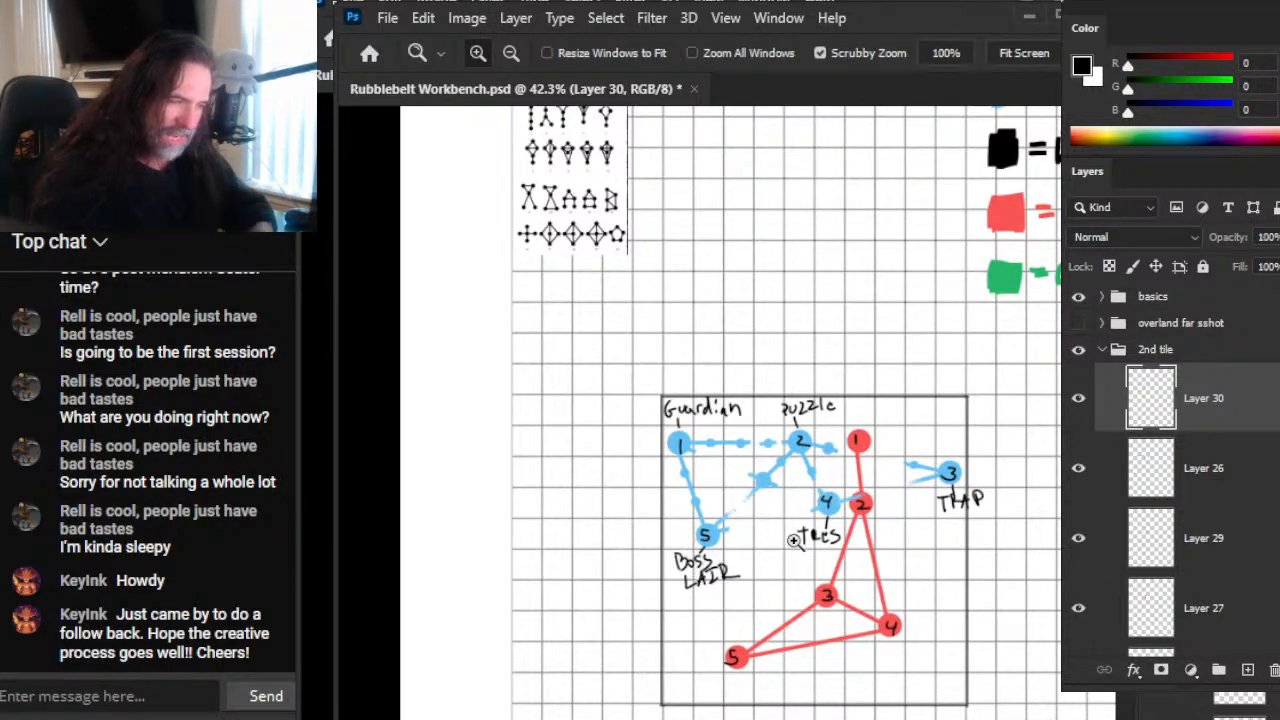
pyautogui.moveTo(827, 515); pyautogui.dragTo(912, 570)
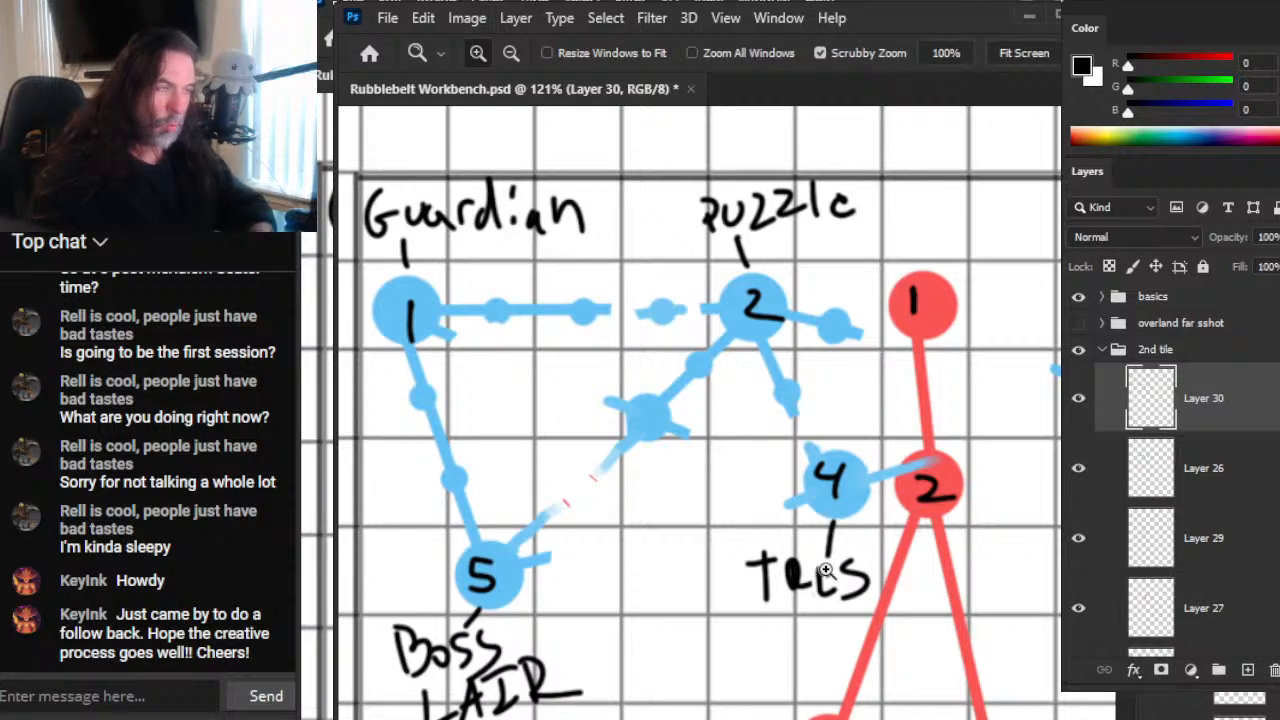
pyautogui.moveTo(938, 559); pyautogui.dragTo(886, 564)
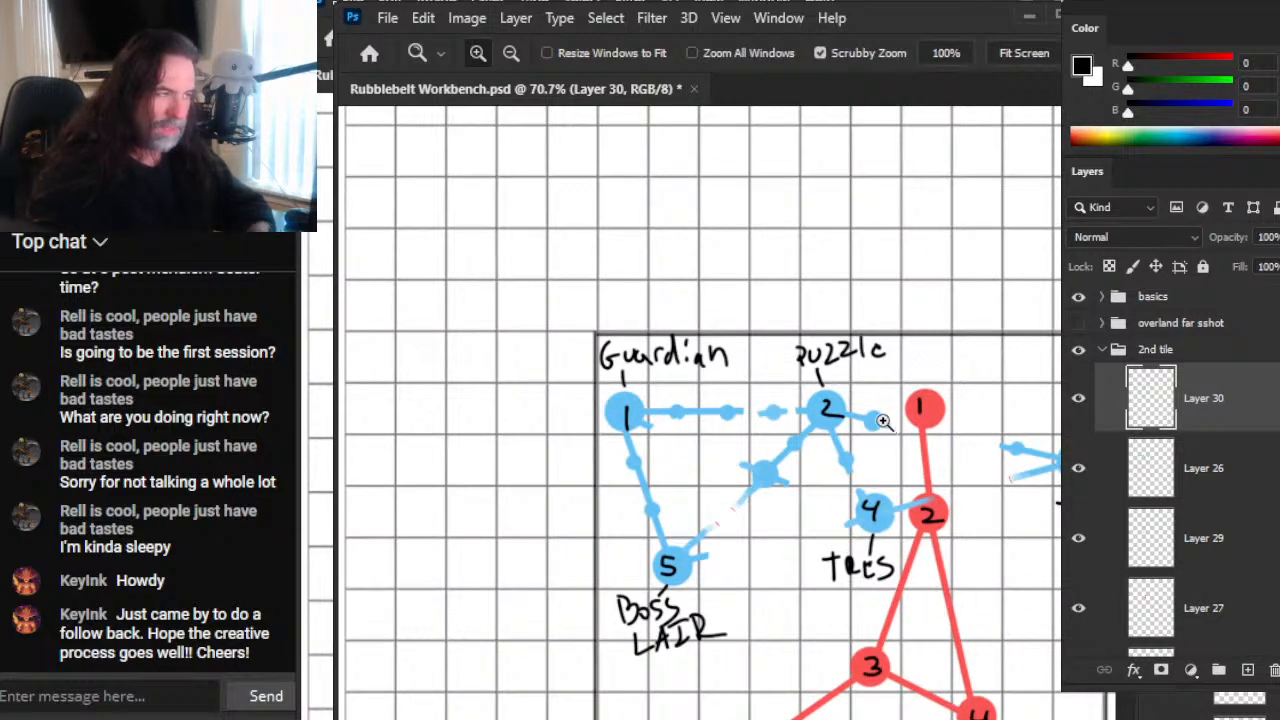
pyautogui.moveTo(886, 424); pyautogui.dragTo(903, 414)
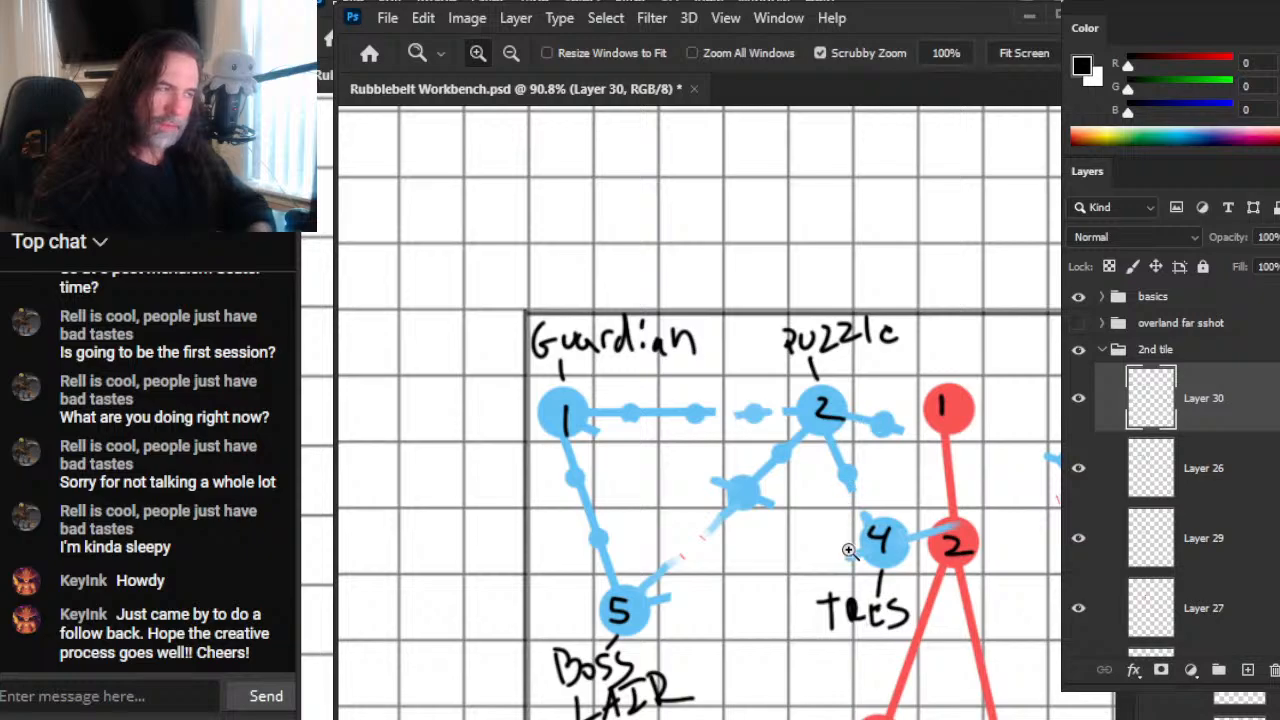
# Step: Consult the 2nd region notes and compare them with the labelled blue nodes on the second tile
pyautogui.hotkey('alt', 'Tab')
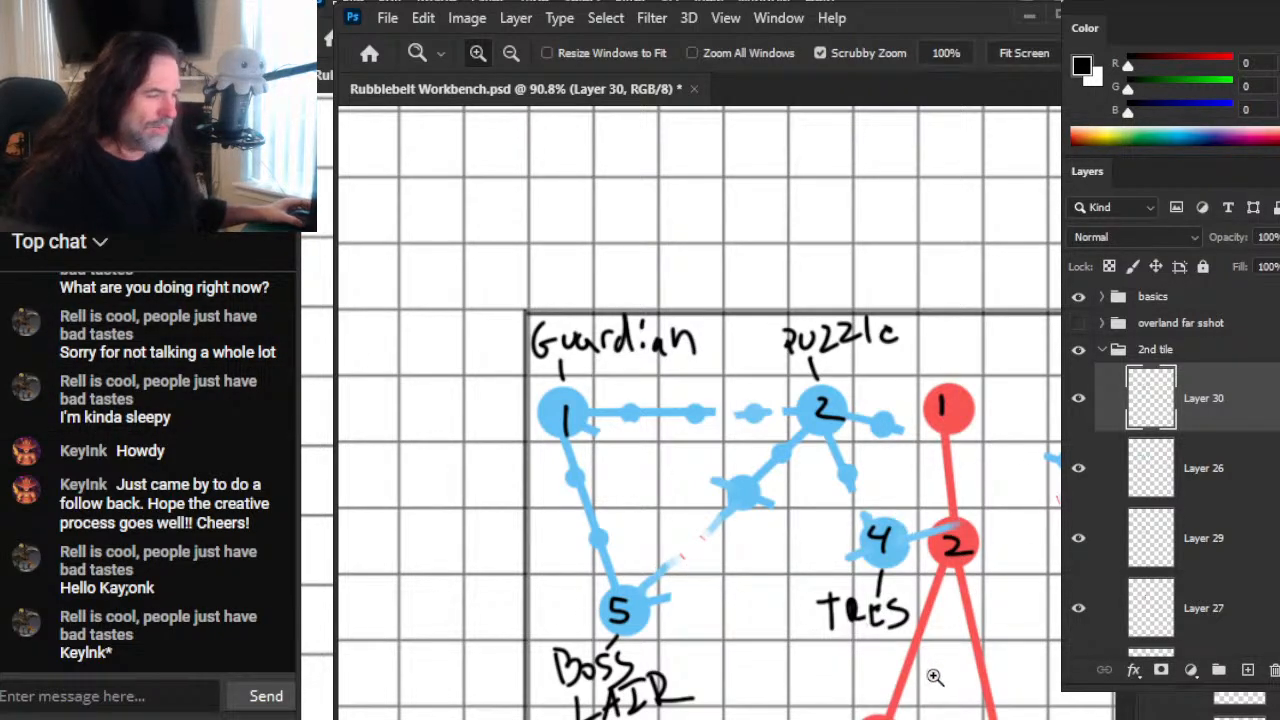
pyautogui.hotkey('alt', 'Tab')
pyautogui.scroll(-3, 1208, 706)
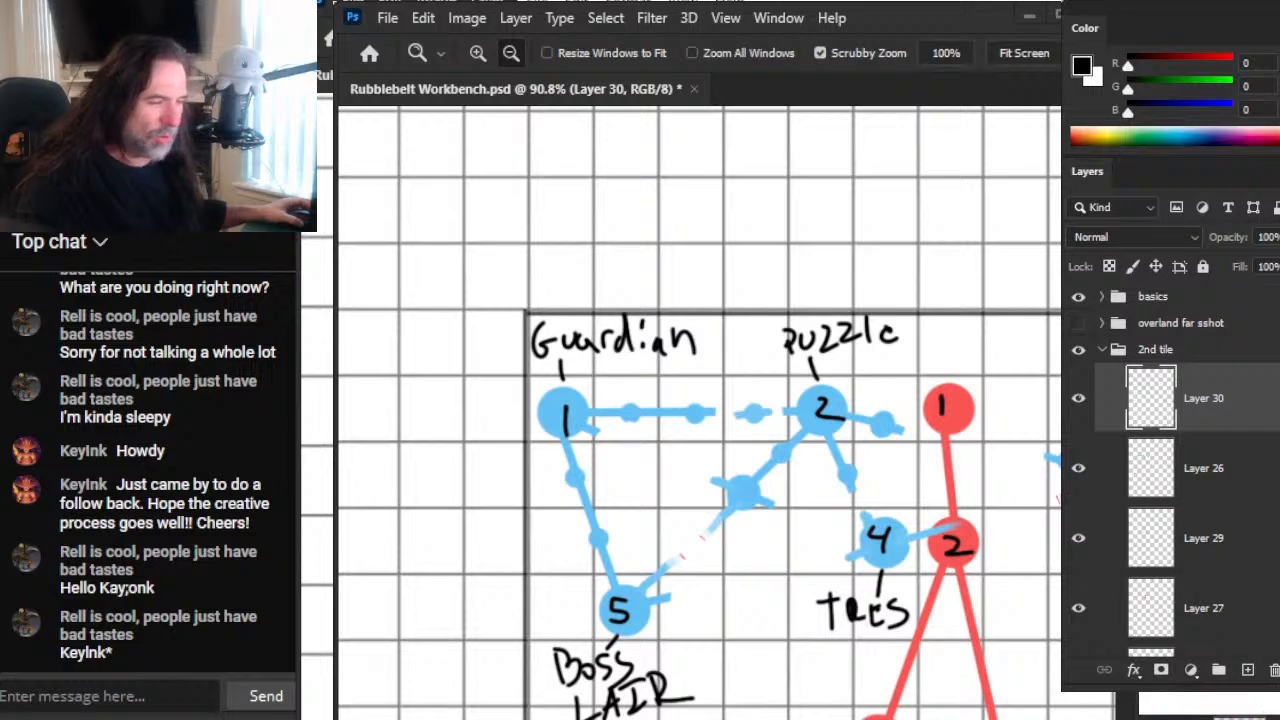
pyautogui.hotkey('alt', 'Tab')
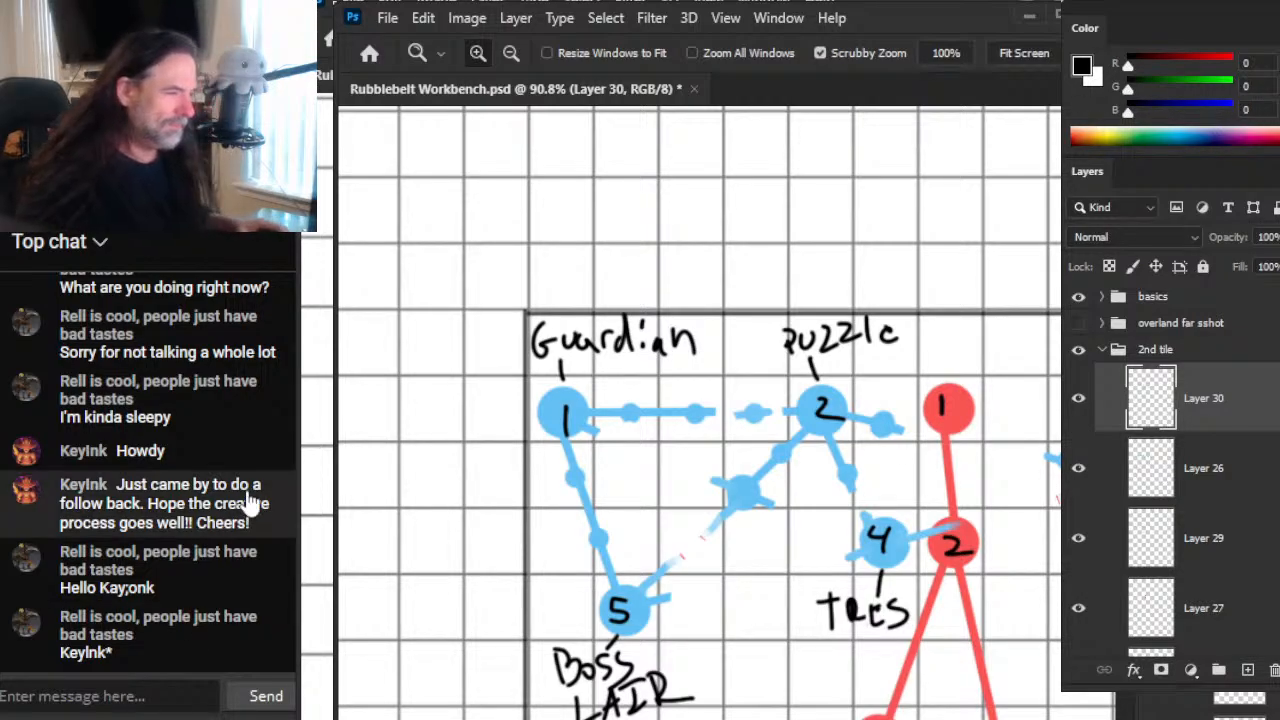
pyautogui.scroll(-5, 790, 415)
pyautogui.scroll(3, 835, 410)
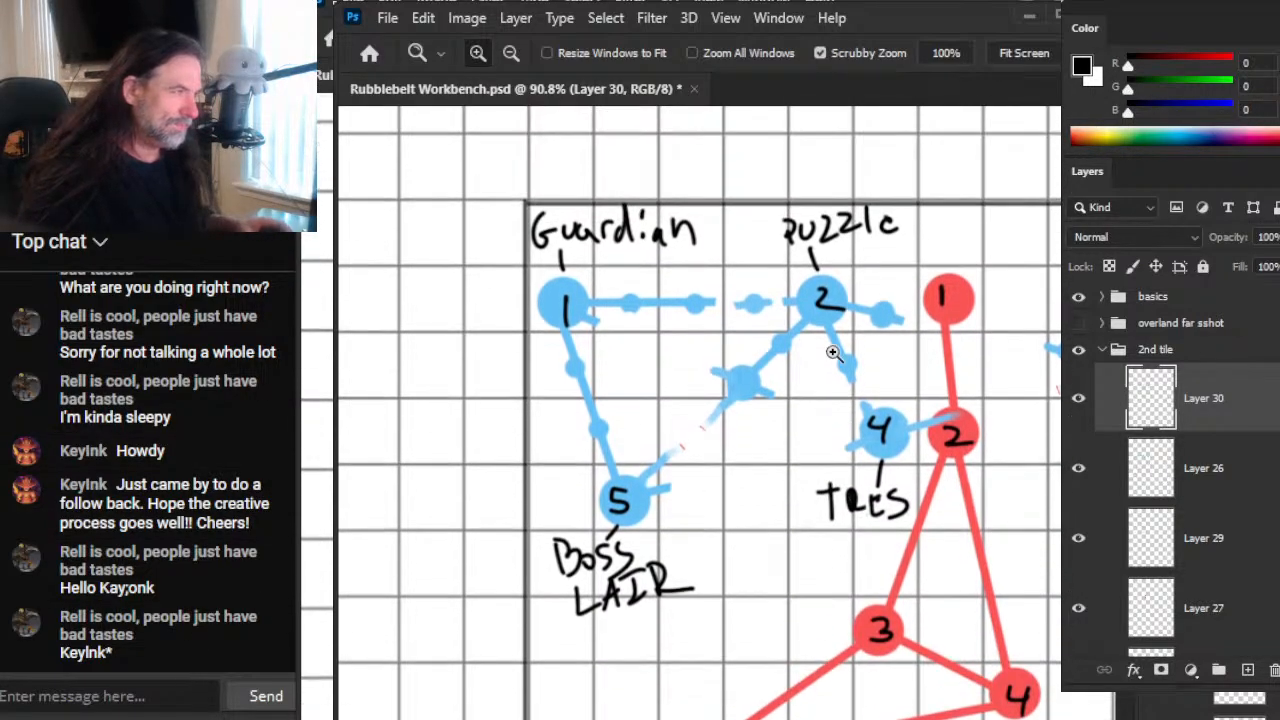
pyautogui.moveTo(678, 205); pyautogui.dragTo(642, 372)
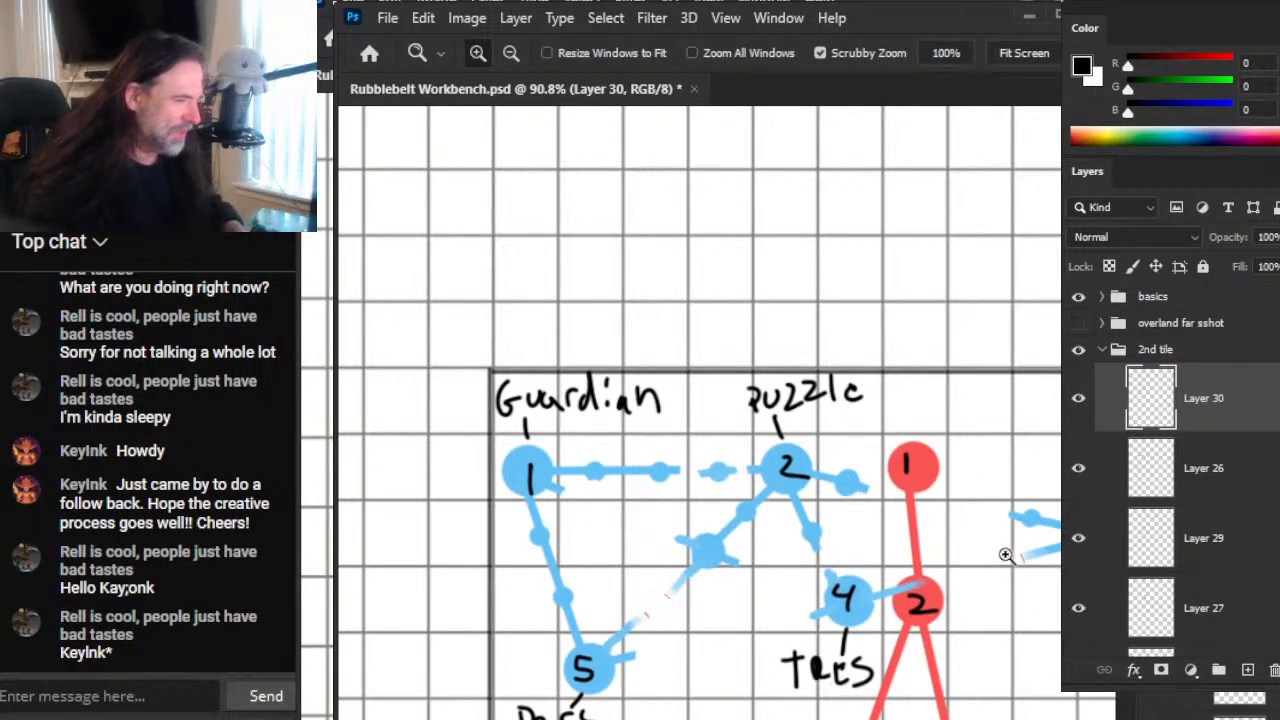
pyautogui.moveTo(1000, 557); pyautogui.dragTo(928, 555)
pyautogui.moveTo(1003, 603); pyautogui.dragTo(947, 542)
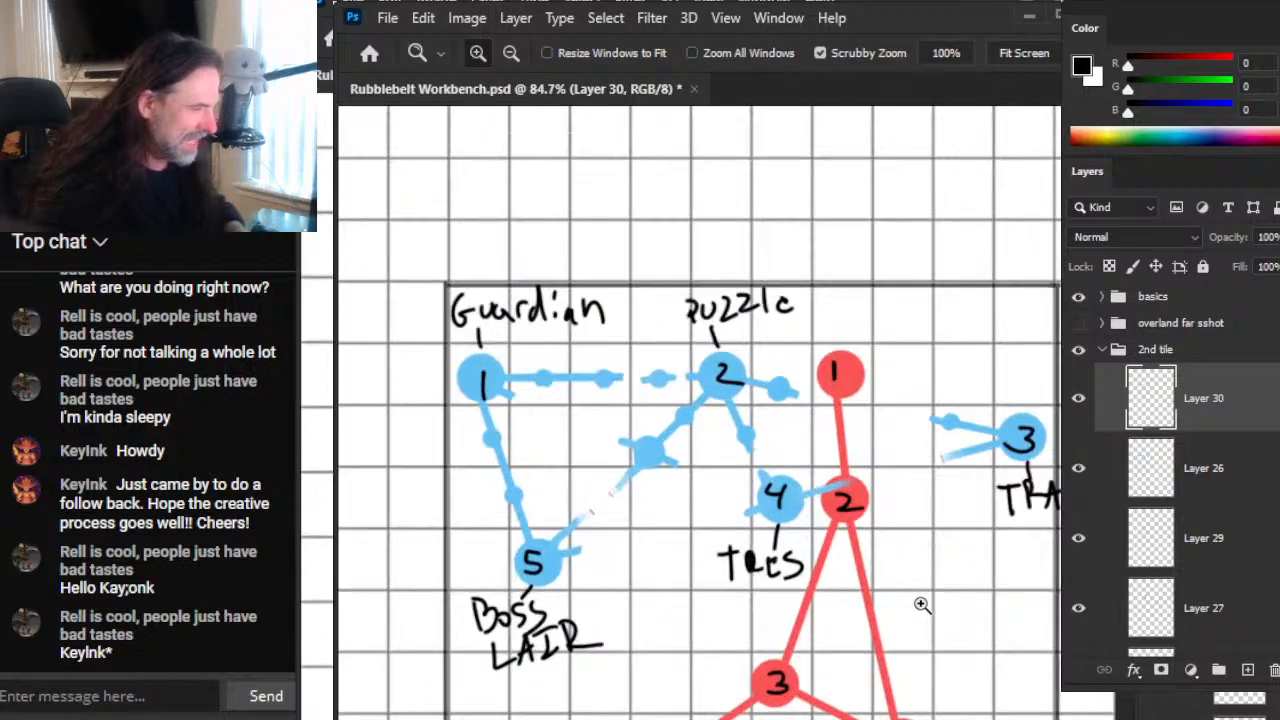
# Step: Hide Layer 30 with the numbers and labels, check Layer 26 by toggling its visibility, and make Layer 26 active
pyautogui.click(1080, 408)
pyautogui.click(1080, 473)
pyautogui.click(1080, 470)
pyautogui.click(1115, 482)
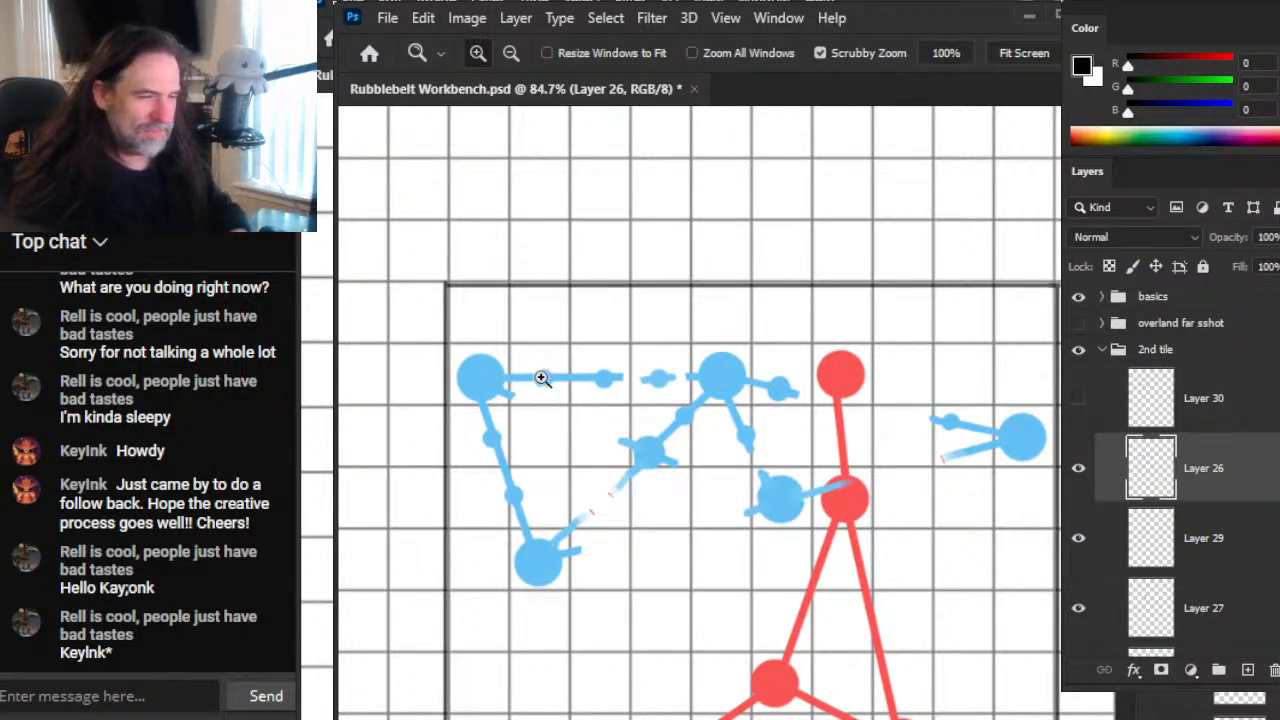
# Step: Shift the second tile's main blue network on Layer 26 sideways until its lower node covers the second red node
pyautogui.press('l')
pyautogui.moveTo(540, 318)
pyautogui.mouseDown()
pyautogui.moveTo(443, 325)
pyautogui.moveTo(480, 650)
pyautogui.moveTo(704, 598)
pyautogui.moveTo(856, 540)
pyautogui.moveTo(870, 426)
pyautogui.moveTo(748, 316)
pyautogui.moveTo(540, 322)
pyautogui.mouseUp()
pyautogui.press('v')
pyautogui.moveTo(728, 489)
pyautogui.mouseDown()
pyautogui.moveTo(791, 491)
pyautogui.moveTo(787, 481)
pyautogui.mouseUp()
pyautogui.press('l')
pyautogui.hotkey('ctrl', 'd')
# Step: Erase a dot in the centre of the overlapping blue node, and show Layer 30 as the active layer
pyautogui.press('e')
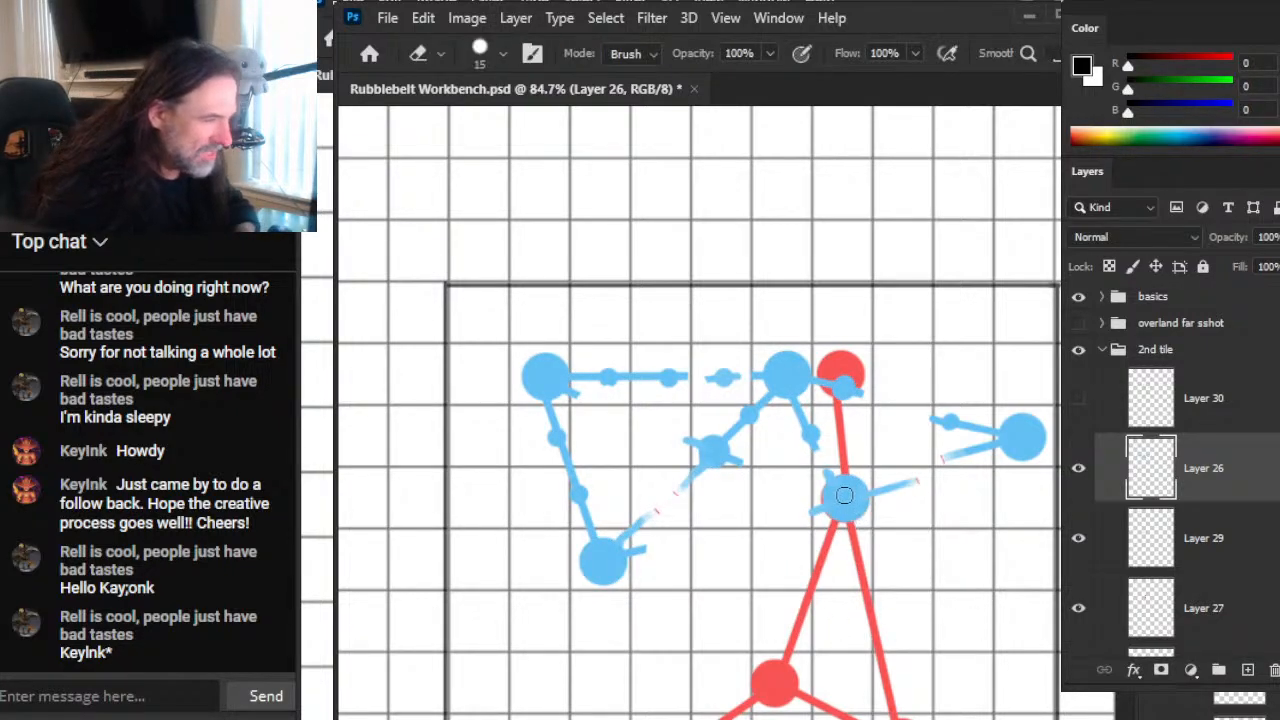
pyautogui.click(846, 499)
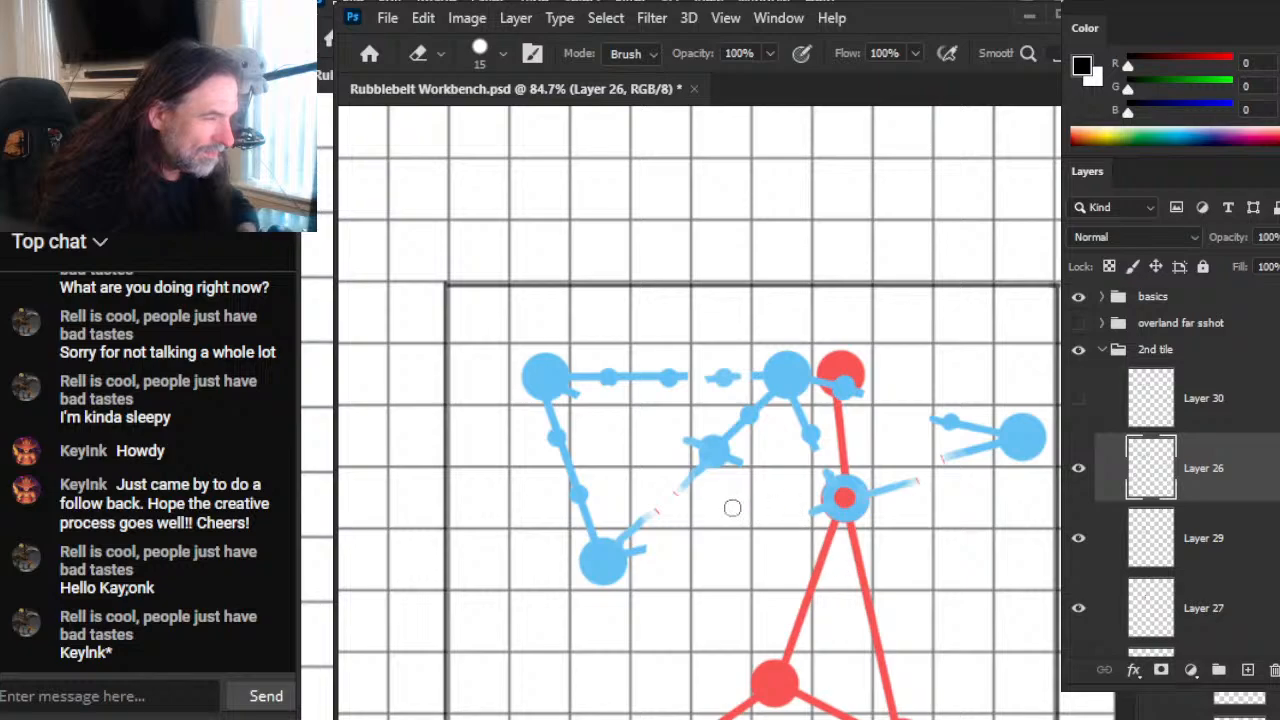
pyautogui.click(1078, 398)
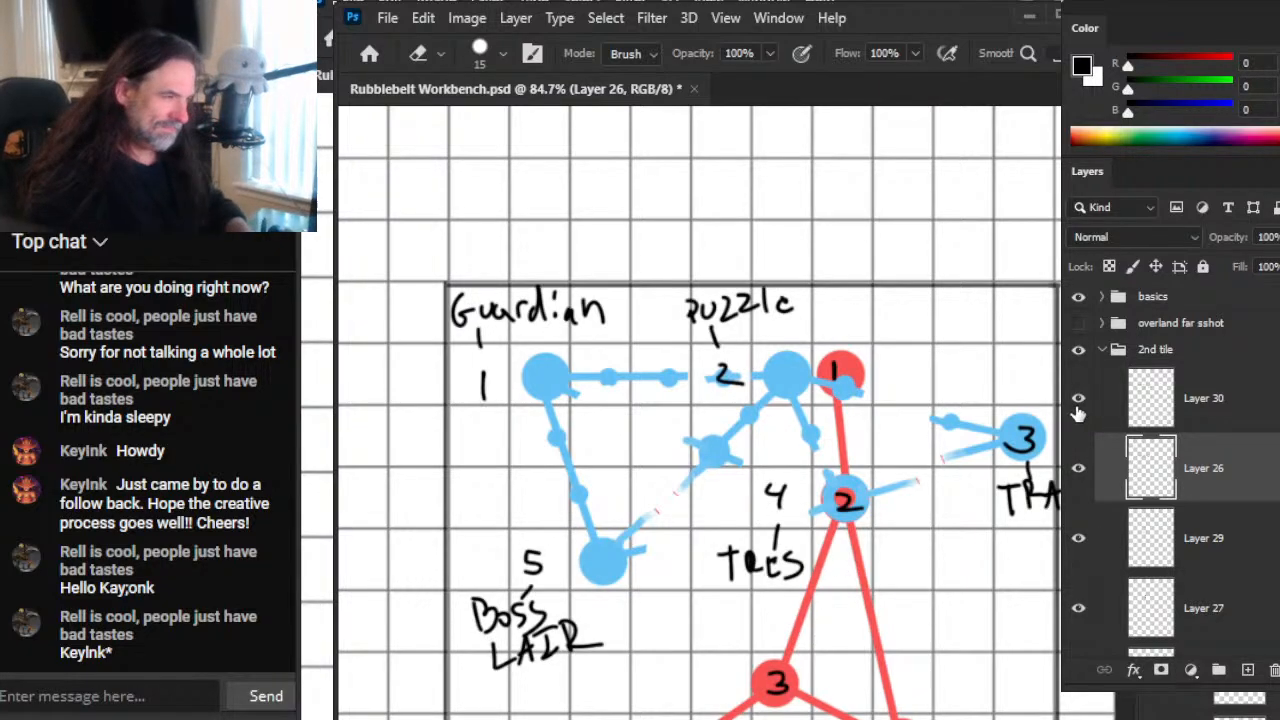
pyautogui.click(1212, 417)
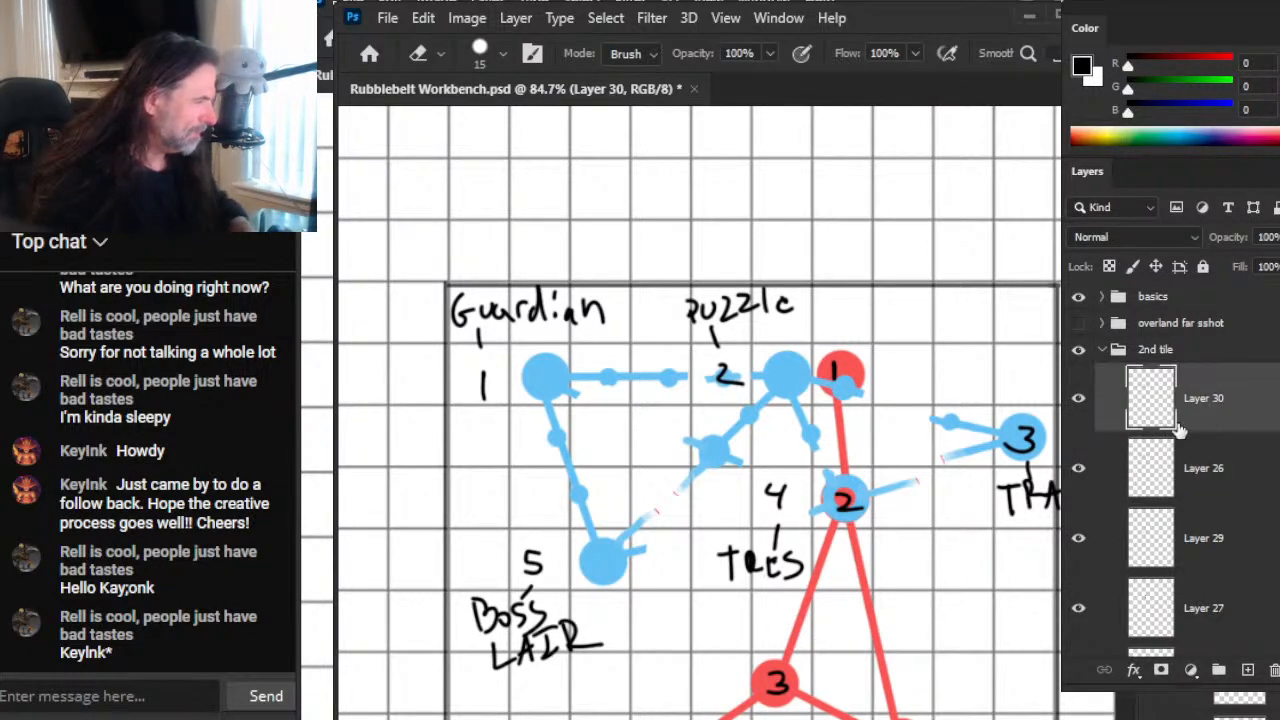
# Step: Try moving the Guardian, Puzzle, Tres and Boss Lair labels with their numbers together onto the shifted blue nodes
pyautogui.press('l')
pyautogui.moveTo(522, 220)
pyautogui.mouseDown()
pyautogui.moveTo(330, 222)
pyautogui.moveTo(485, 712)
pyautogui.moveTo(680, 628)
pyautogui.moveTo(718, 636)
pyautogui.moveTo(836, 546)
pyautogui.moveTo(805, 530)
pyautogui.moveTo(801, 472)
pyautogui.moveTo(922, 398)
pyautogui.moveTo(826, 293)
pyautogui.moveTo(555, 252)
pyautogui.moveTo(460, 252)
pyautogui.mouseUp()
pyautogui.moveTo(859, 326)
pyautogui.mouseDown()
pyautogui.moveTo(865, 429)
pyautogui.moveTo(960, 391)
pyautogui.moveTo(860, 332)
pyautogui.mouseUp()
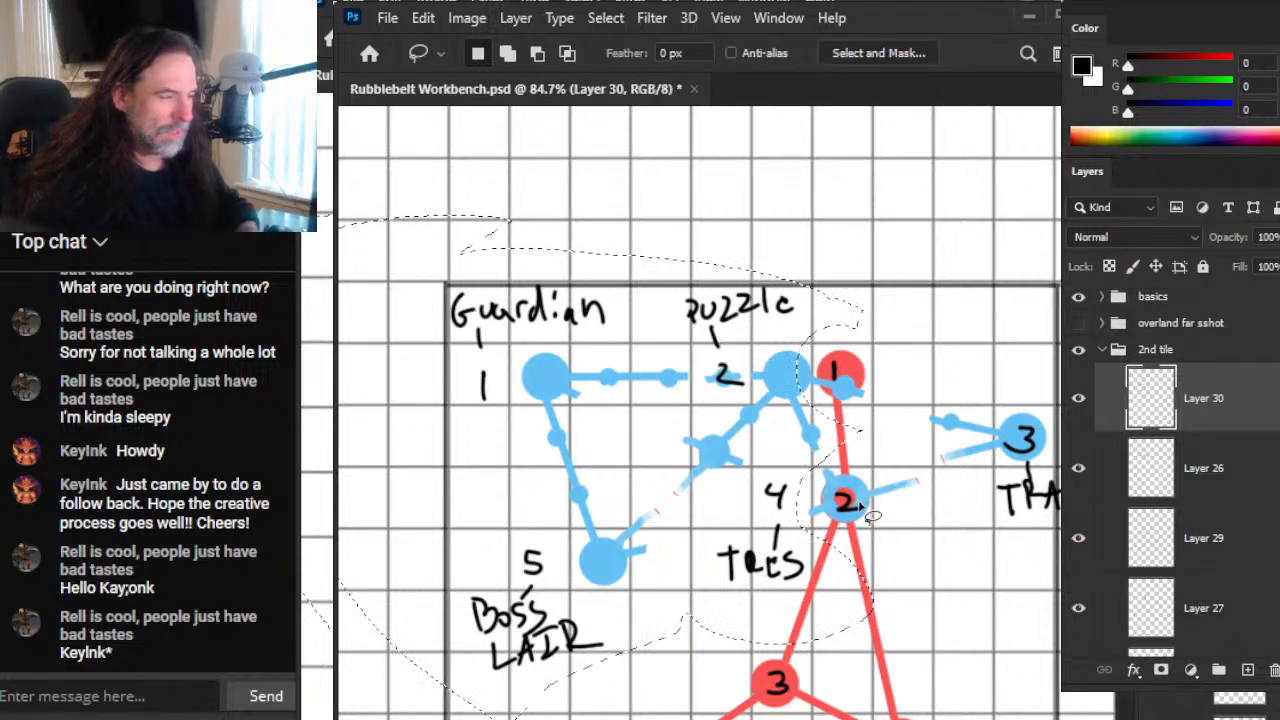
pyautogui.press('v')
pyautogui.moveTo(689, 451)
pyautogui.mouseDown()
pyautogui.moveTo(718, 455)
pyautogui.moveTo(736, 494)
pyautogui.moveTo(749, 482)
pyautogui.moveTo(738, 452)
pyautogui.mouseUp()
pyautogui.moveTo(801, 544); pyautogui.dragTo(808, 534)
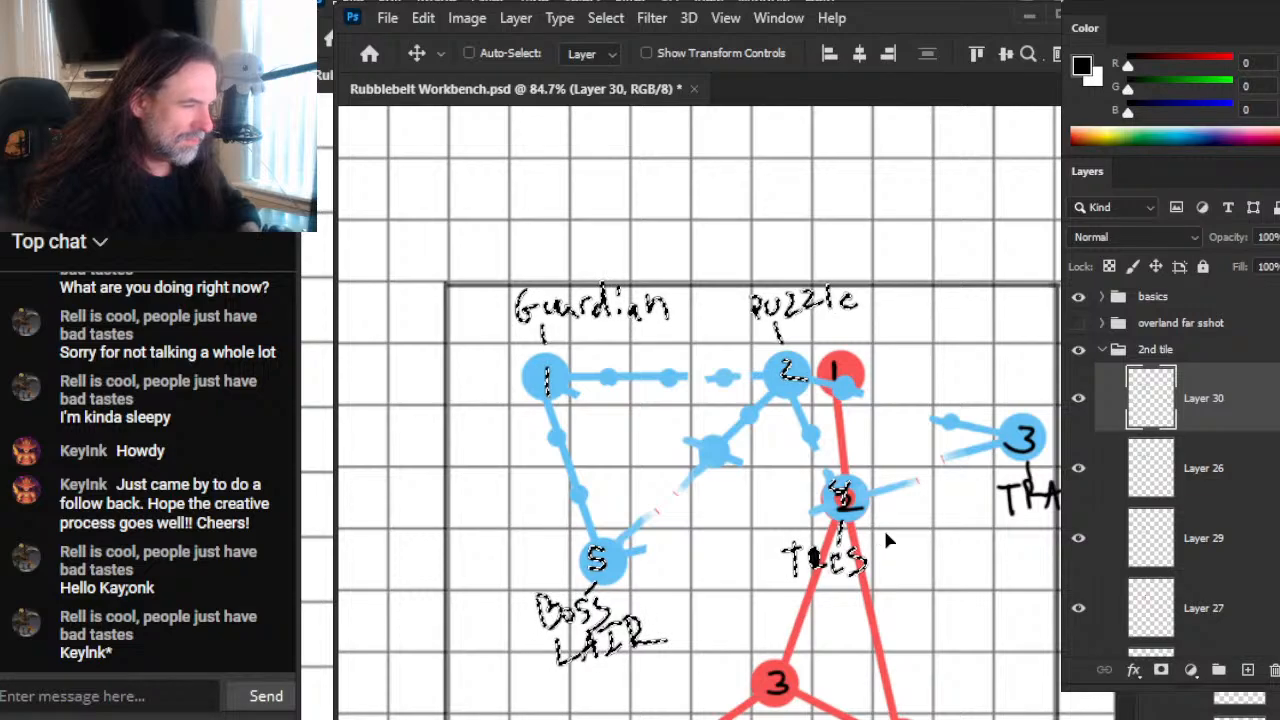
pyautogui.moveTo(882, 536); pyautogui.dragTo(827, 541)
# Step: Cut the 4 and its Tres label onto a new layer and move them above the tile's upper edge
pyautogui.press('l')
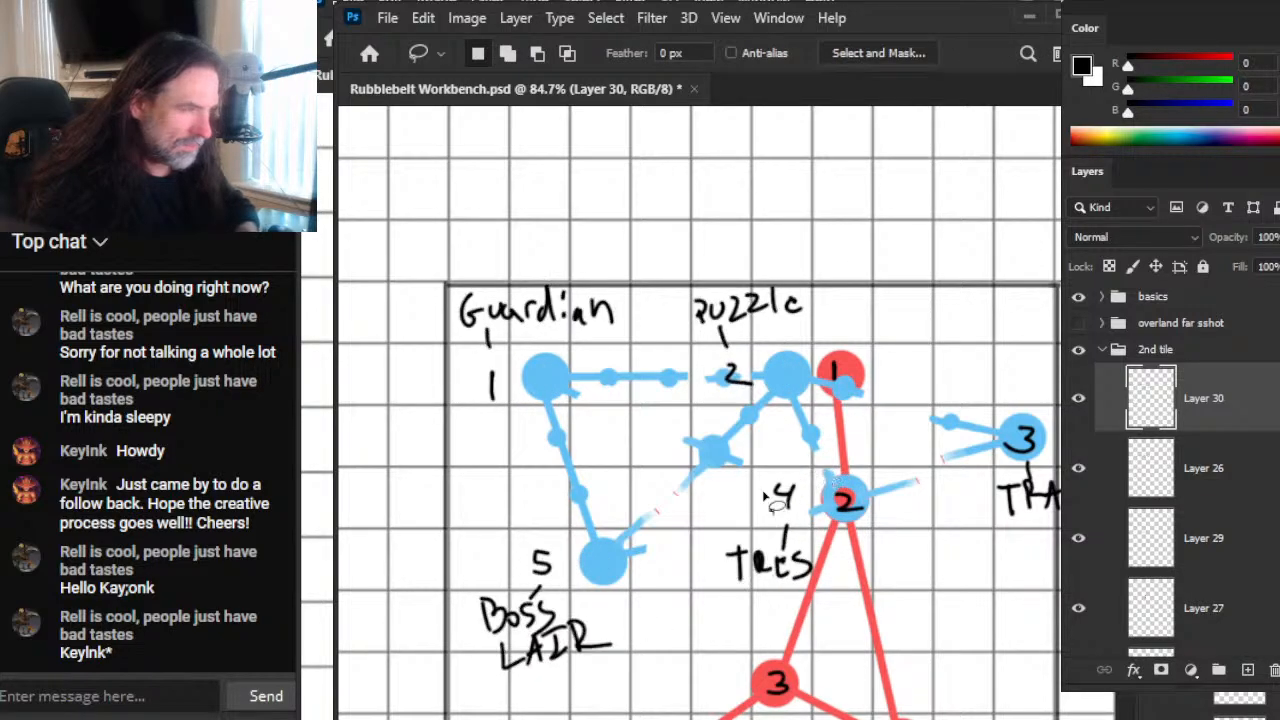
pyautogui.moveTo(816, 455)
pyautogui.mouseDown()
pyautogui.moveTo(679, 531)
pyautogui.moveTo(826, 615)
pyautogui.mouseUp()
pyautogui.moveTo(824, 466); pyautogui.dragTo(826, 470)
pyautogui.hotkey('ctrl', 'x')
pyautogui.hotkey('ctrl', 'v')
pyautogui.press('v')
pyautogui.moveTo(826, 606)
pyautogui.mouseDown()
pyautogui.moveTo(849, 640)
pyautogui.moveTo(978, 440)
pyautogui.moveTo(959, 309)
pyautogui.mouseUp()
# Step: Move the Puzzle label and its 2 on Layer 30 to the empty space between the Boss Lair and red node 3
pyautogui.press('l')
pyautogui.moveTo(788, 266)
pyautogui.mouseDown()
pyautogui.moveTo(746, 443)
pyautogui.moveTo(806, 264)
pyautogui.mouseUp()
pyautogui.press('v')
pyautogui.click(1206, 472)
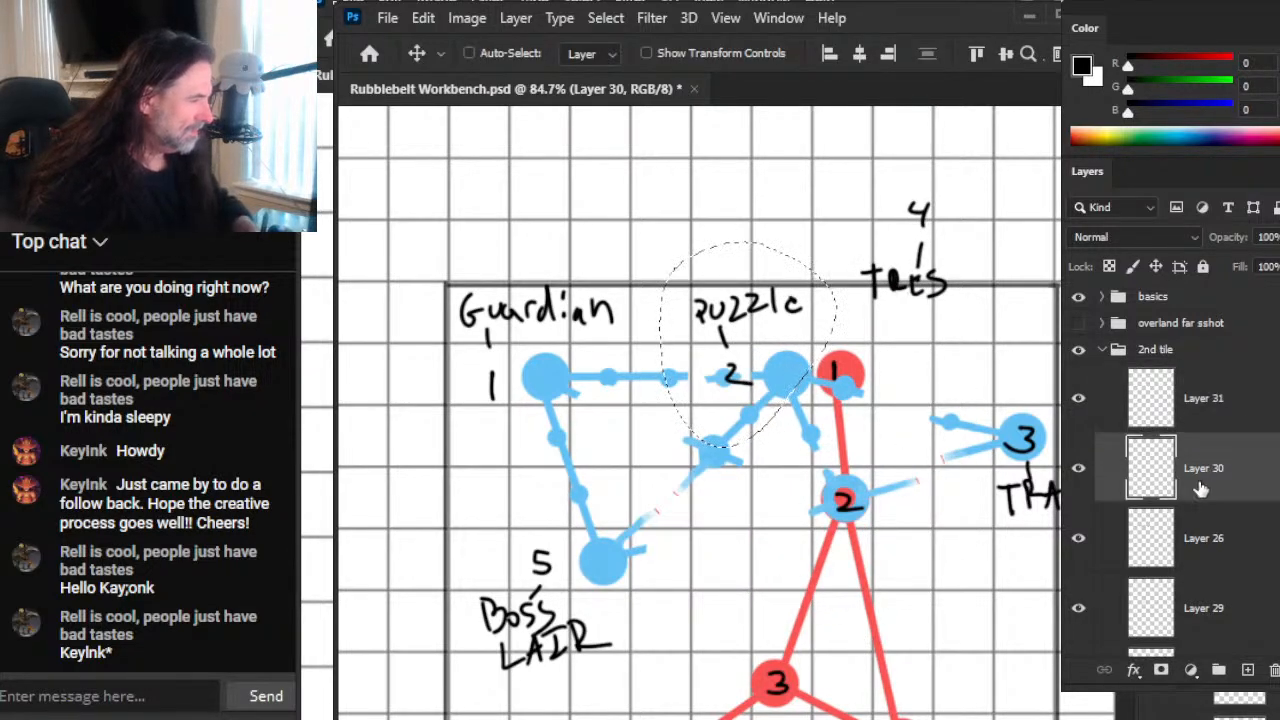
pyautogui.moveTo(800, 326); pyautogui.dragTo(781, 562)
pyautogui.hotkey('ctrl', 'd')
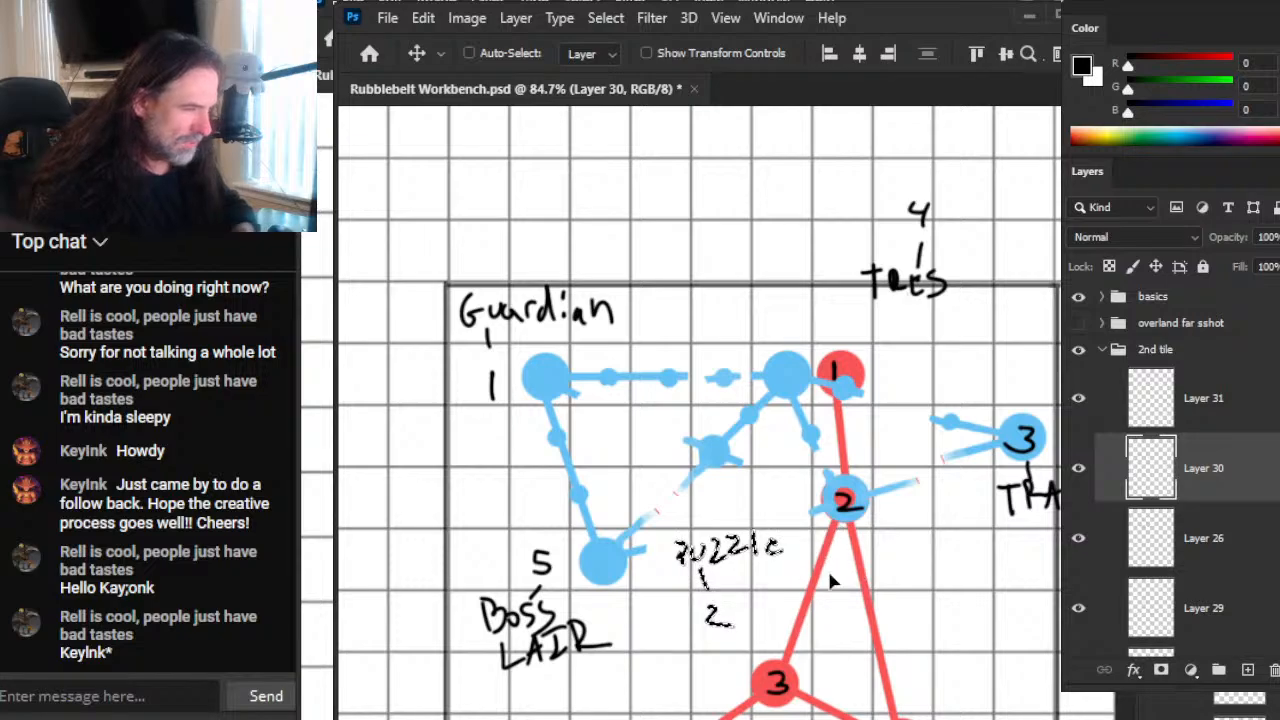
# Step: Remove the 2 below the Puzzle label and redraw the overlapping node's black 2 beside its red centre
pyautogui.press('l')
pyautogui.press('e')
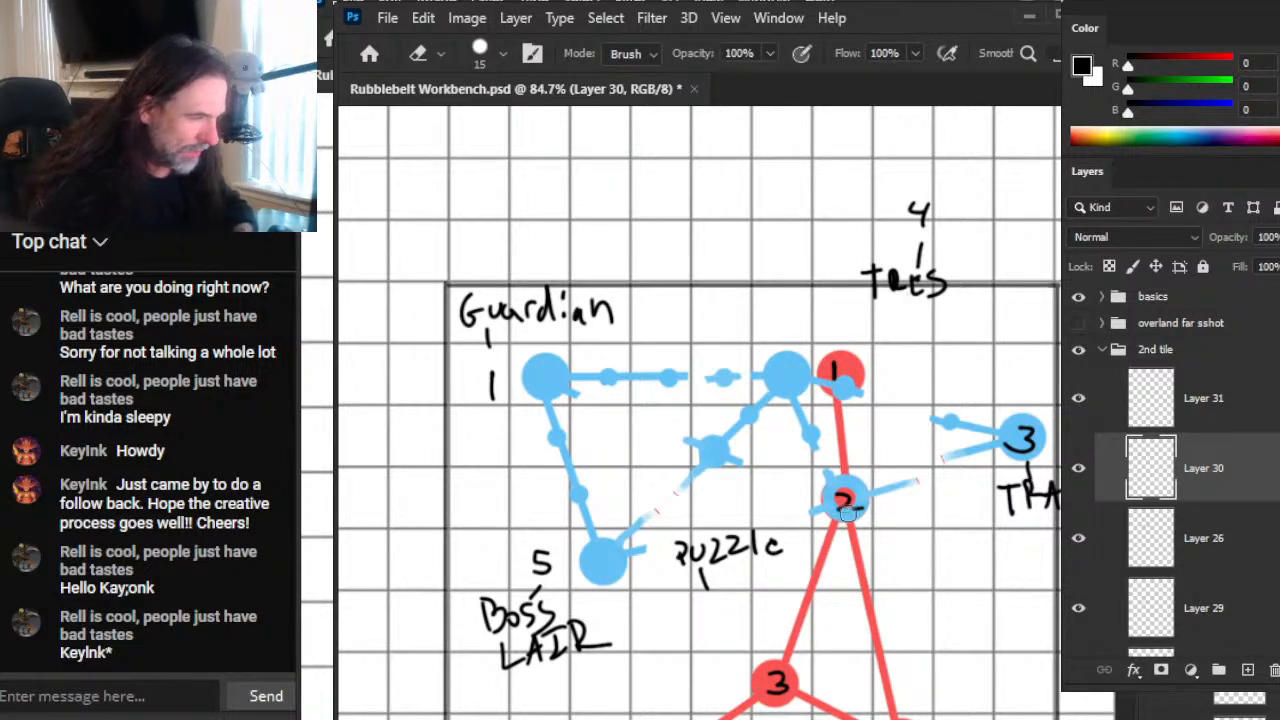
pyautogui.press('b')
pyautogui.moveTo(855, 493); pyautogui.dragTo(872, 518)
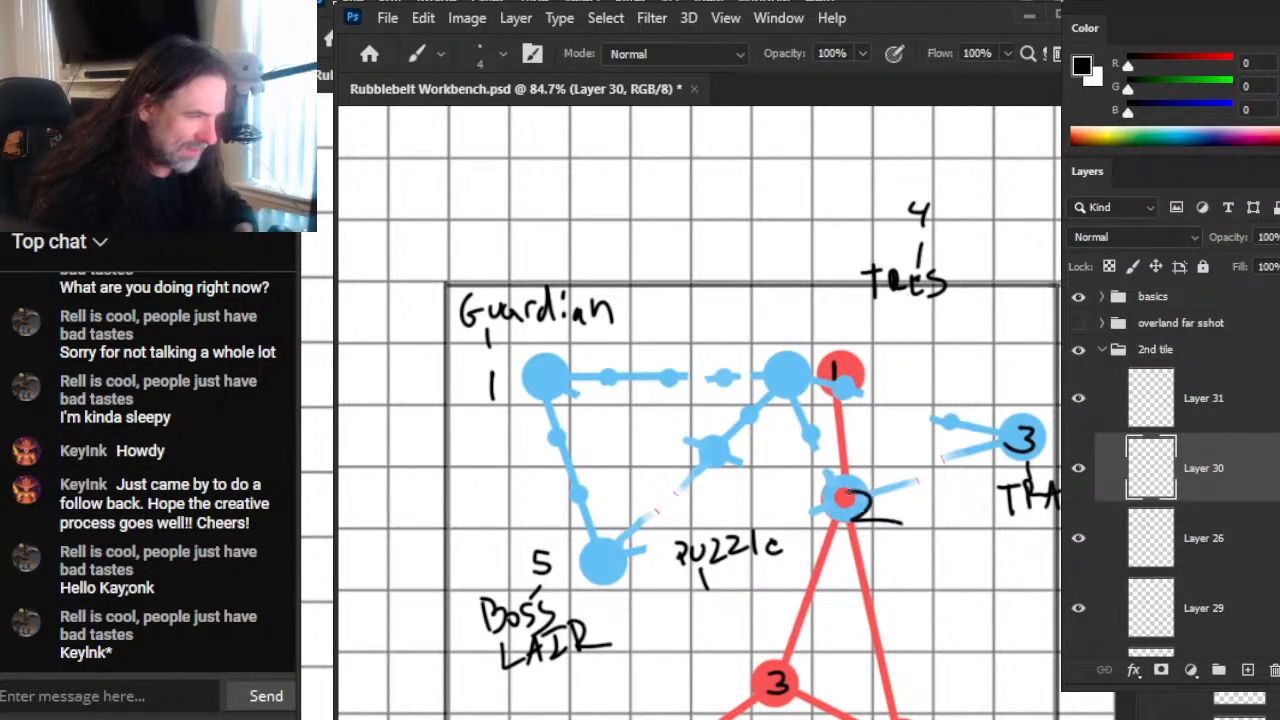
# Step: Place the Puzzle label beneath the overlapping node 2 and erase the label's leftover connecting line
pyautogui.press('l')
pyautogui.moveTo(688, 568)
pyautogui.mouseDown()
pyautogui.moveTo(800, 512)
pyautogui.moveTo(965, 514)
pyautogui.mouseUp()
pyautogui.press('v')
pyautogui.hotkey('ctrl', 'd')
pyautogui.press('e')
pyautogui.press('l')
pyautogui.press('e')
pyautogui.moveTo(702, 568); pyautogui.dragTo(704, 590)
# Step: Move the 5 with its Boss Lair label and the 1 with its Guardian label onto their shifted blue nodes
pyautogui.press('l')
pyautogui.moveTo(580, 518); pyautogui.dragTo(635, 514)
pyautogui.press('v')
pyautogui.hotkey('ctrl', 'd')
pyautogui.press('l')
pyautogui.moveTo(563, 258)
pyautogui.mouseDown()
pyautogui.moveTo(380, 420)
pyautogui.moveTo(563, 260)
pyautogui.mouseUp()
pyautogui.press('v')
pyautogui.moveTo(544, 363); pyautogui.dragTo(598, 353)
pyautogui.hotkey('ctrl', 'd')
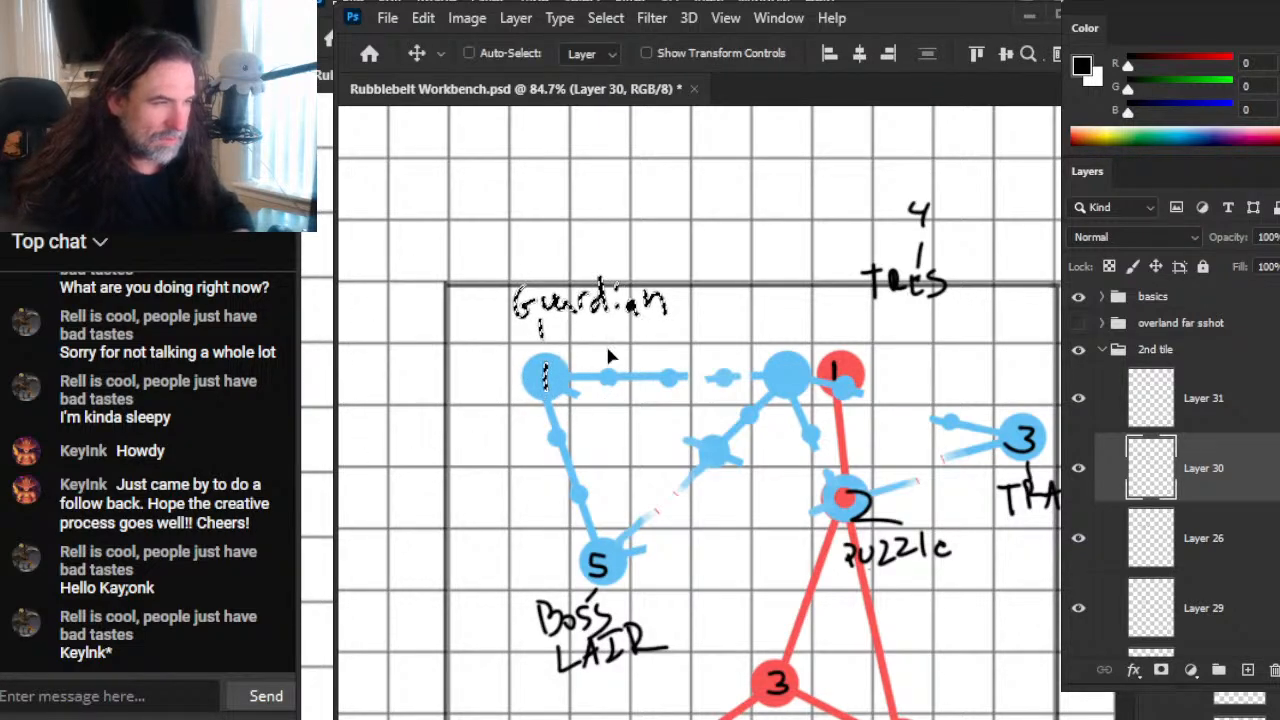
# Step: Move the 4 on Layer 31 onto the blue node beside red node 1, and place its Tres label and line above the node
pyautogui.press('l')
pyautogui.moveTo(966, 192)
pyautogui.mouseDown()
pyautogui.moveTo(916, 170)
pyautogui.moveTo(828, 312)
pyautogui.moveTo(914, 328)
pyautogui.moveTo(974, 252)
pyautogui.moveTo(957, 205)
pyautogui.mouseUp()
pyautogui.press('v')
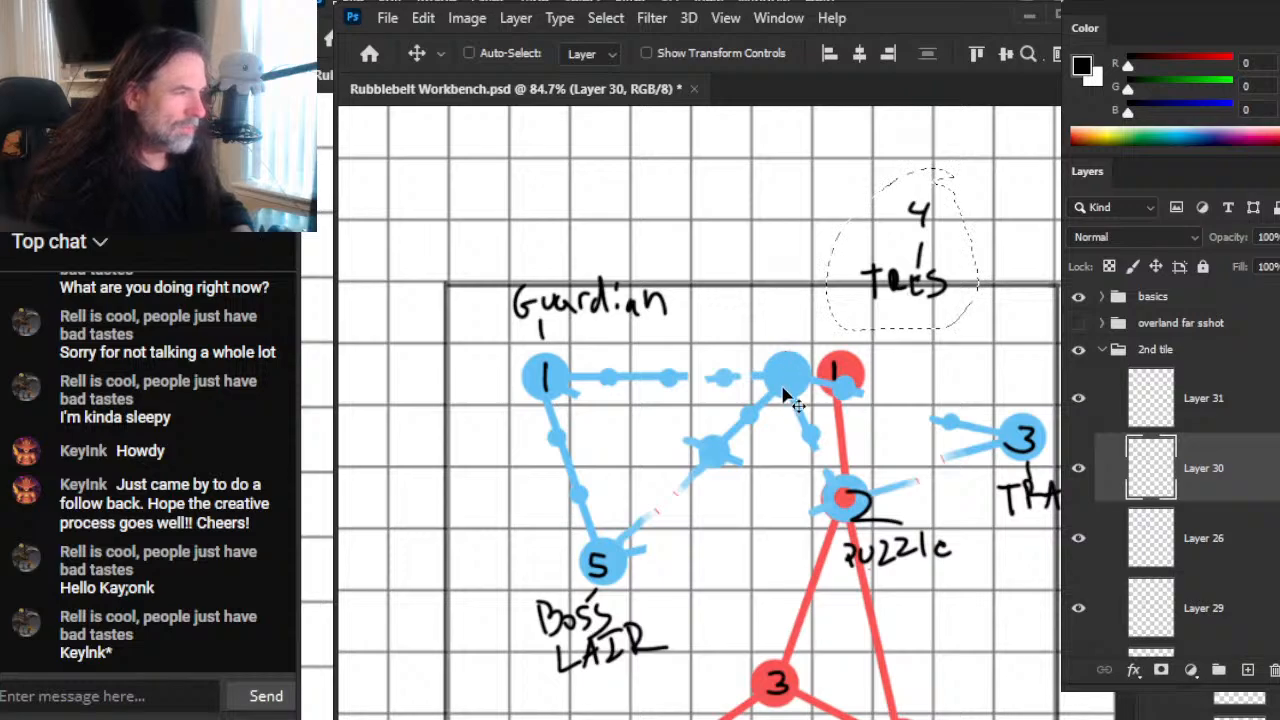
pyautogui.click(1200, 420)
pyautogui.moveTo(985, 312); pyautogui.dragTo(841, 482)
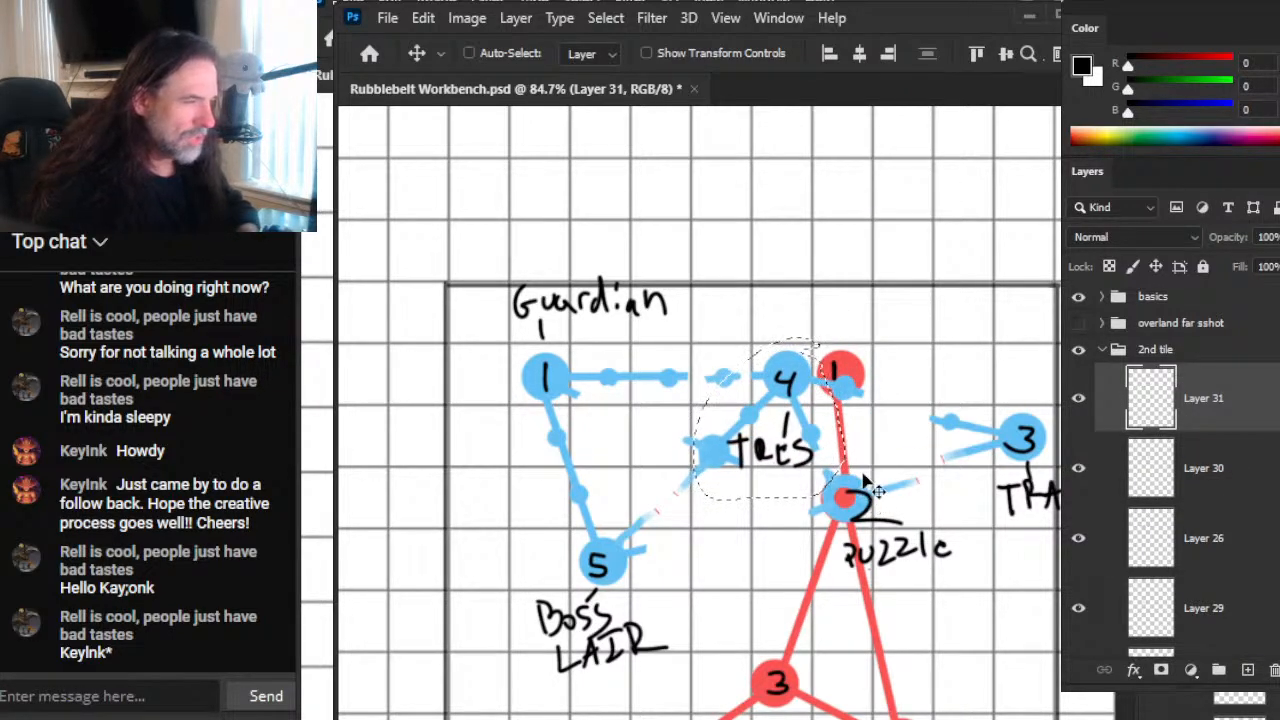
pyautogui.press('l')
pyautogui.moveTo(817, 413)
pyautogui.mouseDown()
pyautogui.moveTo(812, 486)
pyautogui.moveTo(817, 415)
pyautogui.moveTo(866, 250)
pyautogui.moveTo(838, 266)
pyautogui.moveTo(814, 363)
pyautogui.mouseUp()
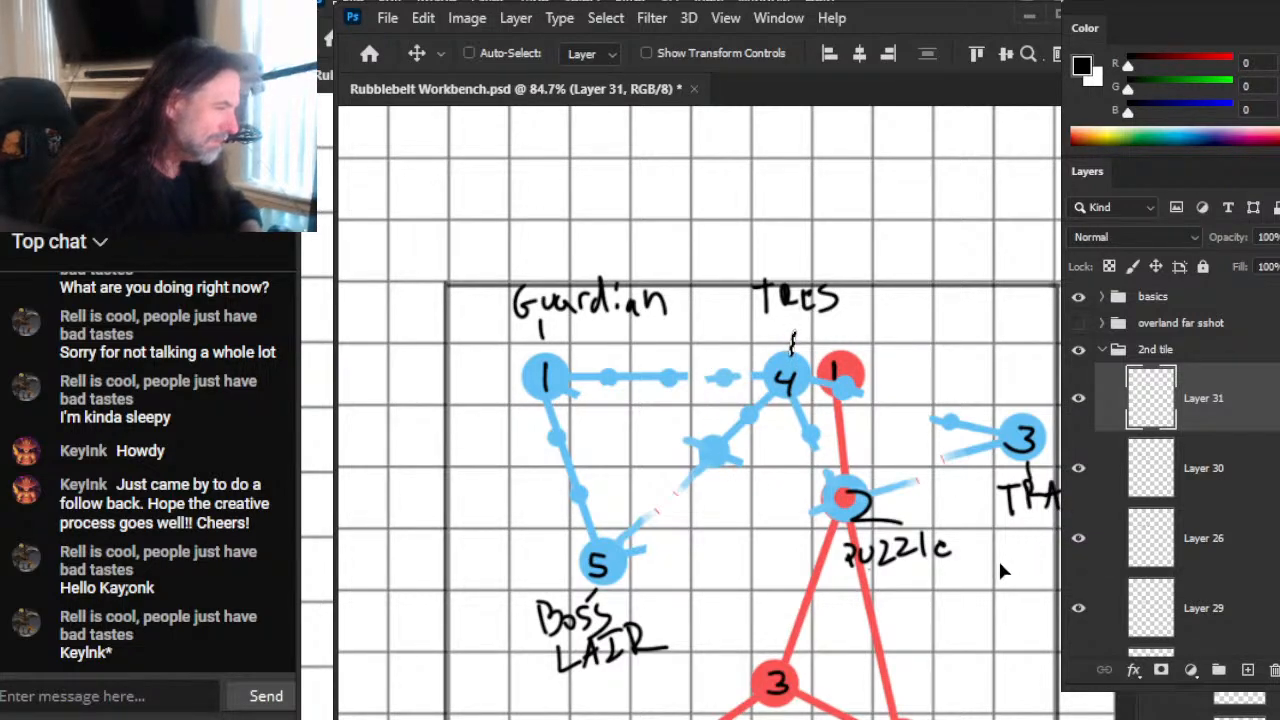
# Step: Clear the selection and merge Layer 31 with the Tres label into Layer 30
pyautogui.press('e')
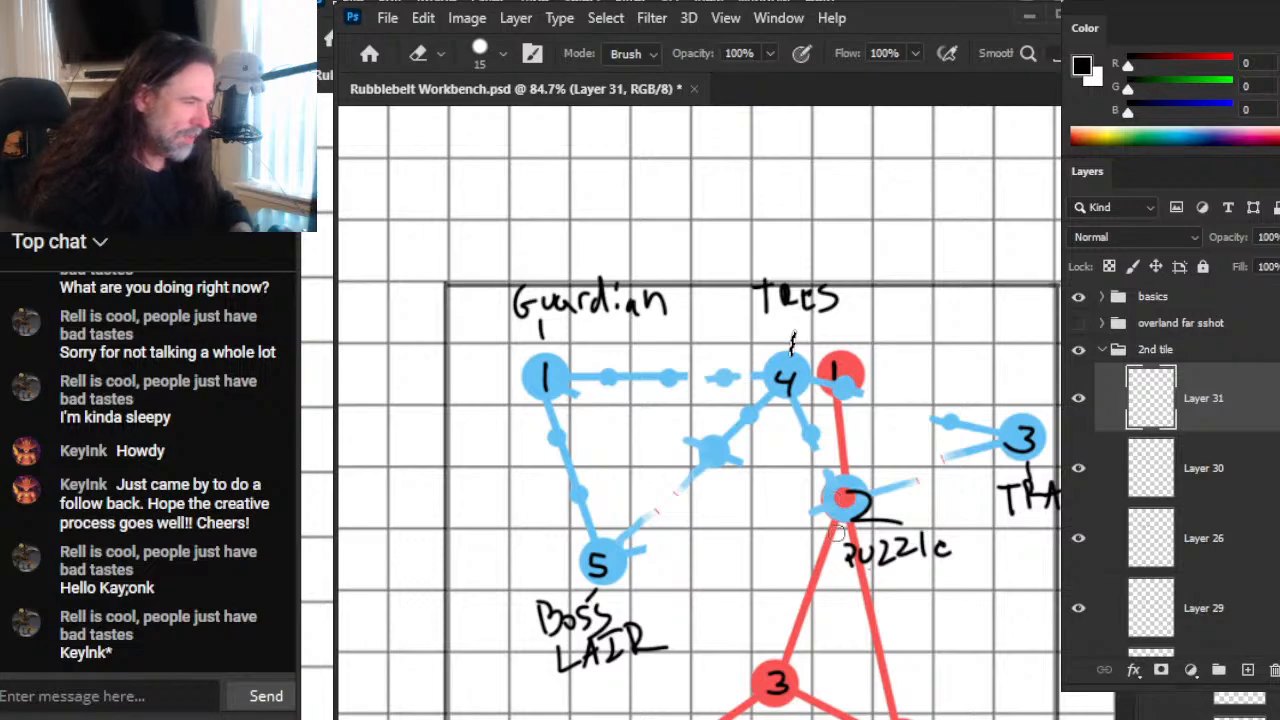
pyautogui.hotkey('ctrl', 'd')
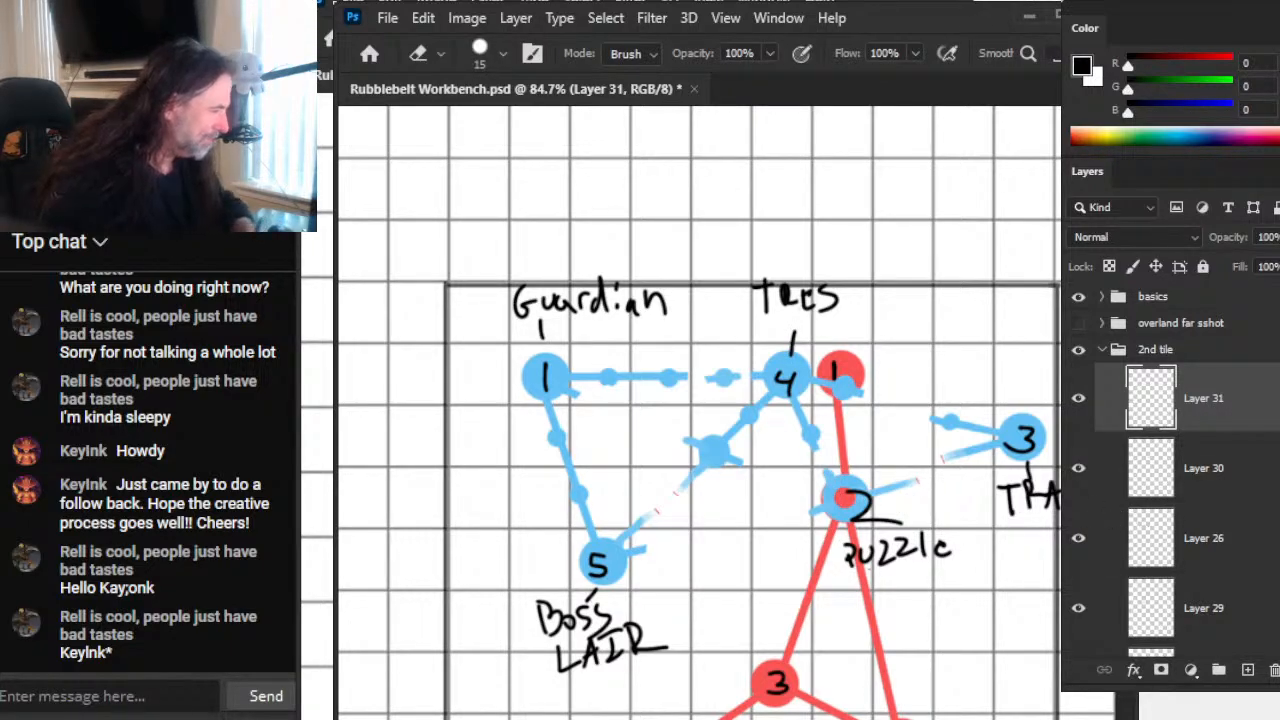
pyautogui.press('Delete')
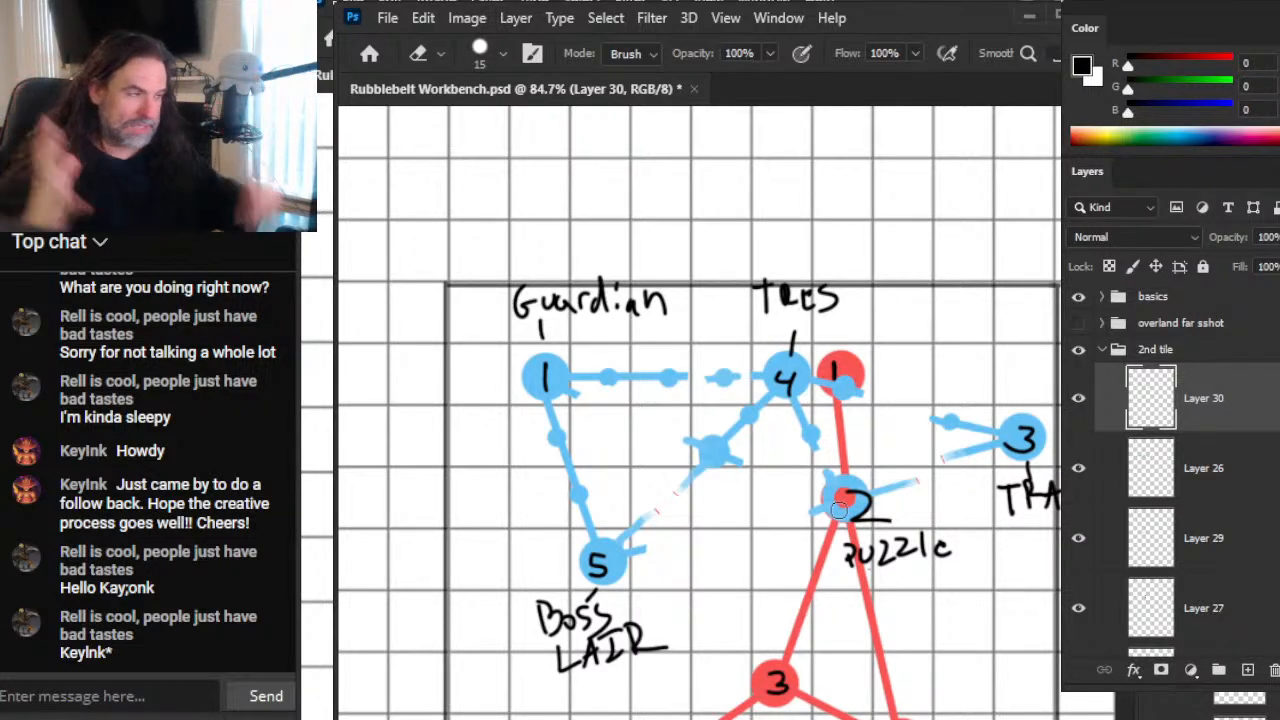
# Step: Hide Layers 30 and 26 to examine the red network alone, and show both layers again
pyautogui.click(1078, 398)
pyautogui.click(1078, 468)
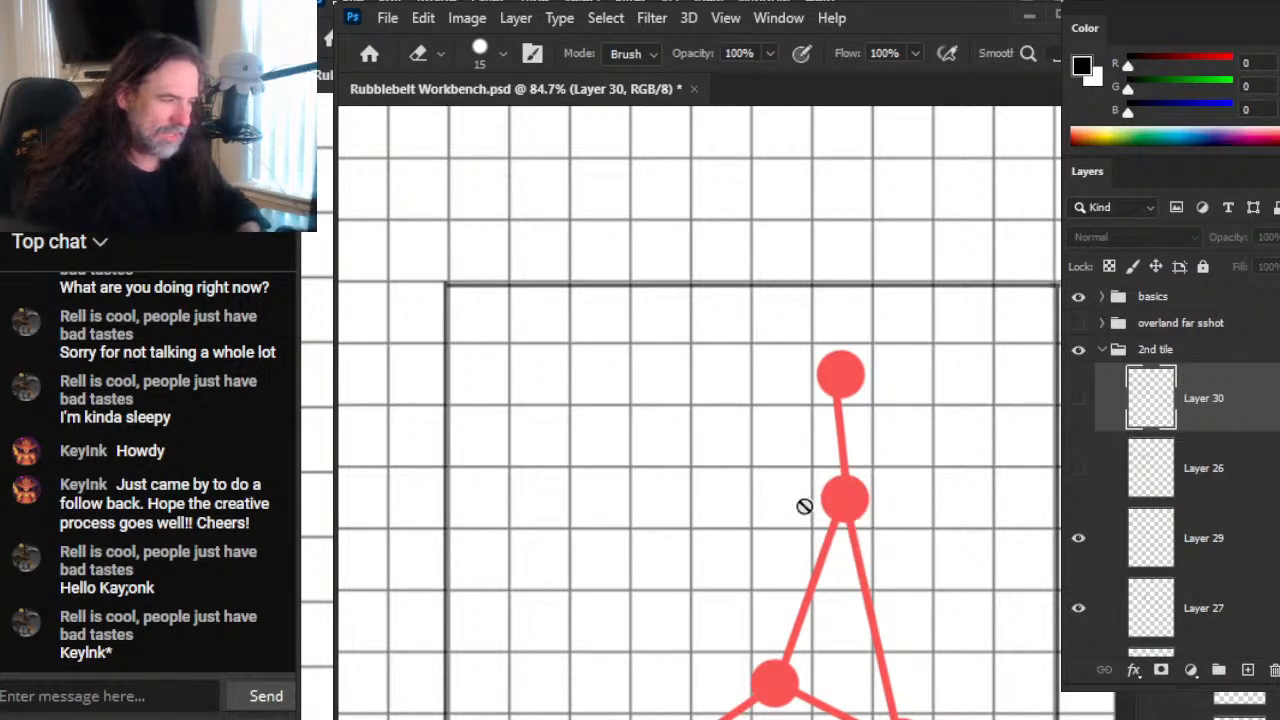
pyautogui.press('space')
pyautogui.moveTo(849, 543)
pyautogui.mouseDown()
pyautogui.moveTo(871, 509)
pyautogui.moveTo(866, 663)
pyautogui.moveTo(861, 473)
pyautogui.moveTo(847, 487)
pyautogui.mouseUp()
pyautogui.click(1078, 468)
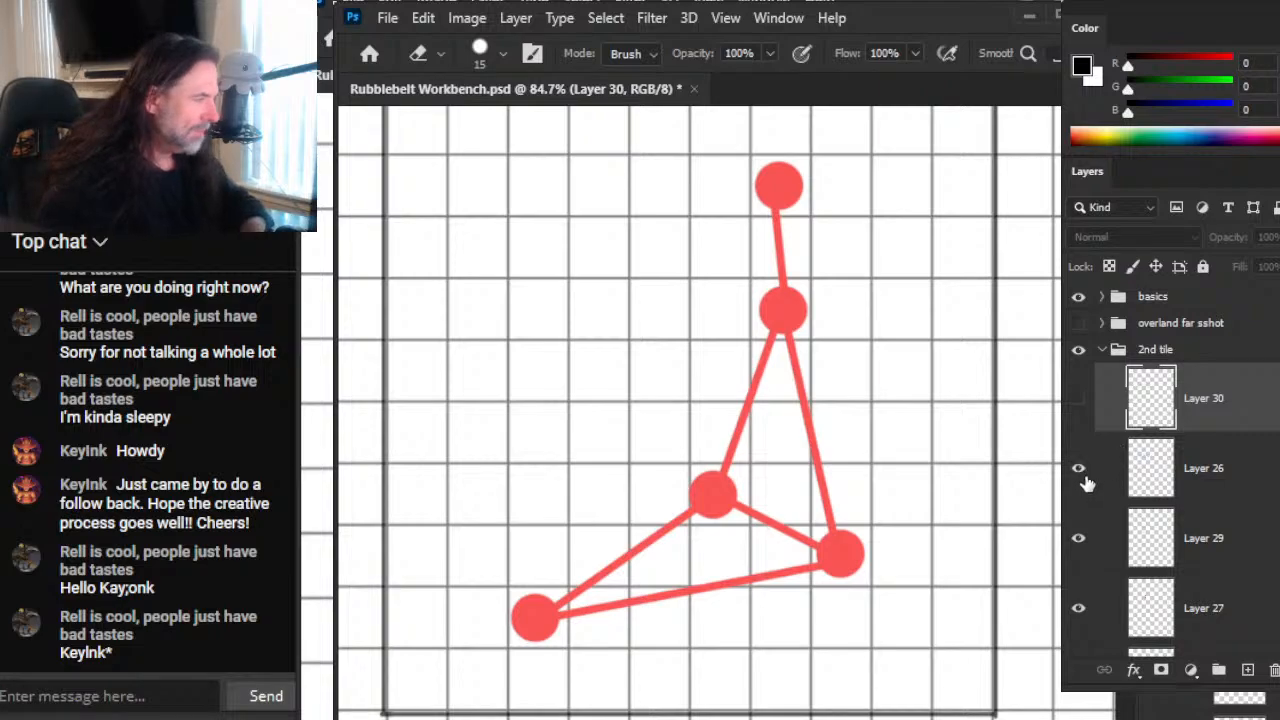
pyautogui.click(1078, 398)
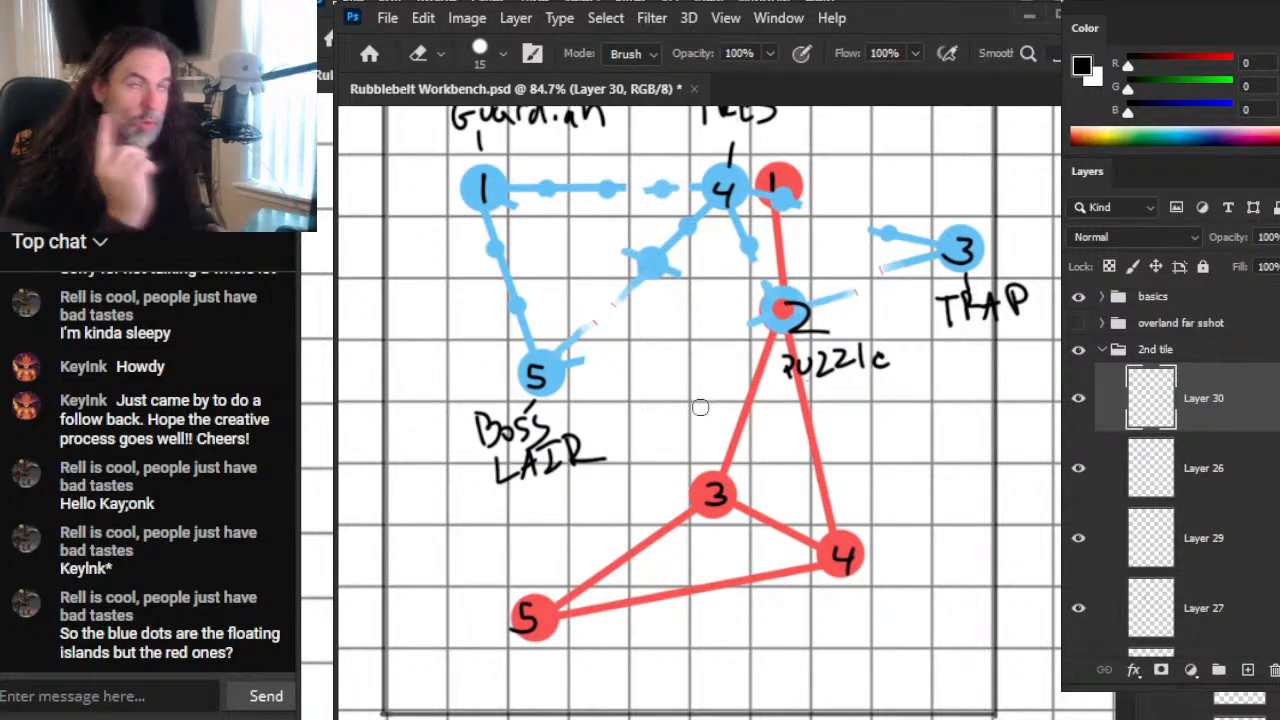
pyautogui.hotkey('alt', 'Tab')
pyautogui.hotkey('alt', 'Tab')
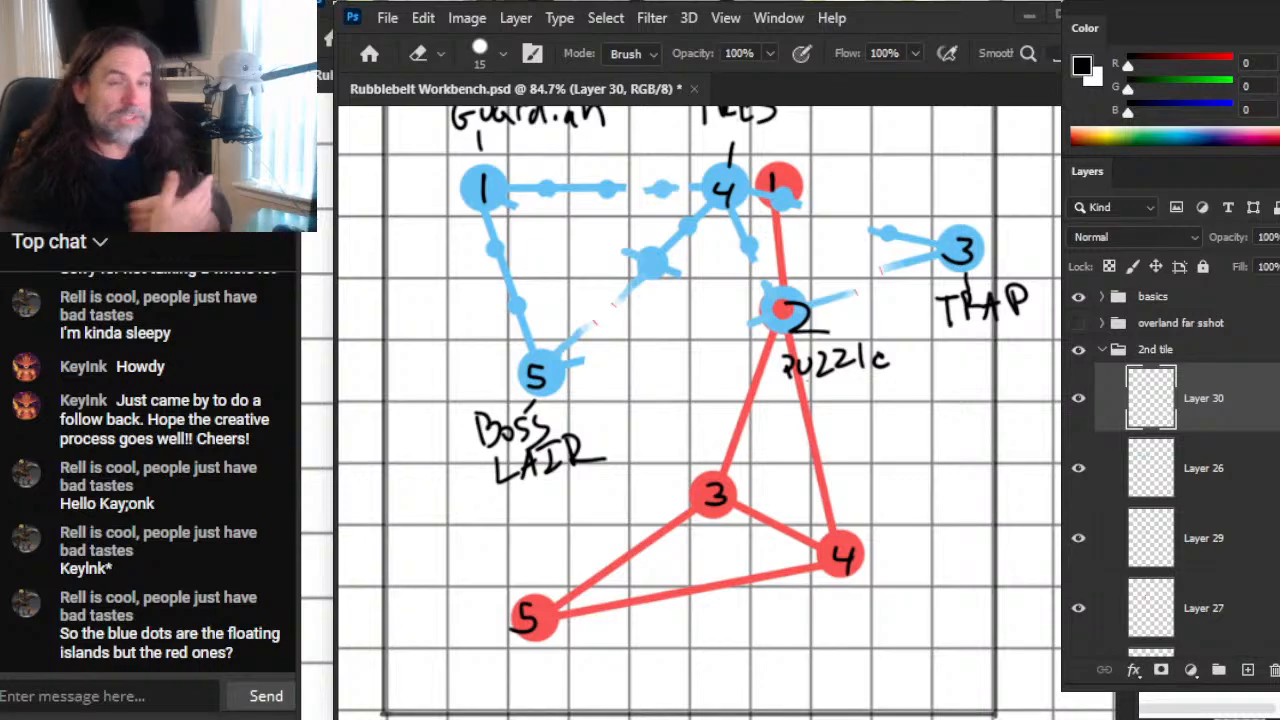
pyautogui.hotkey('alt', 'Tab')
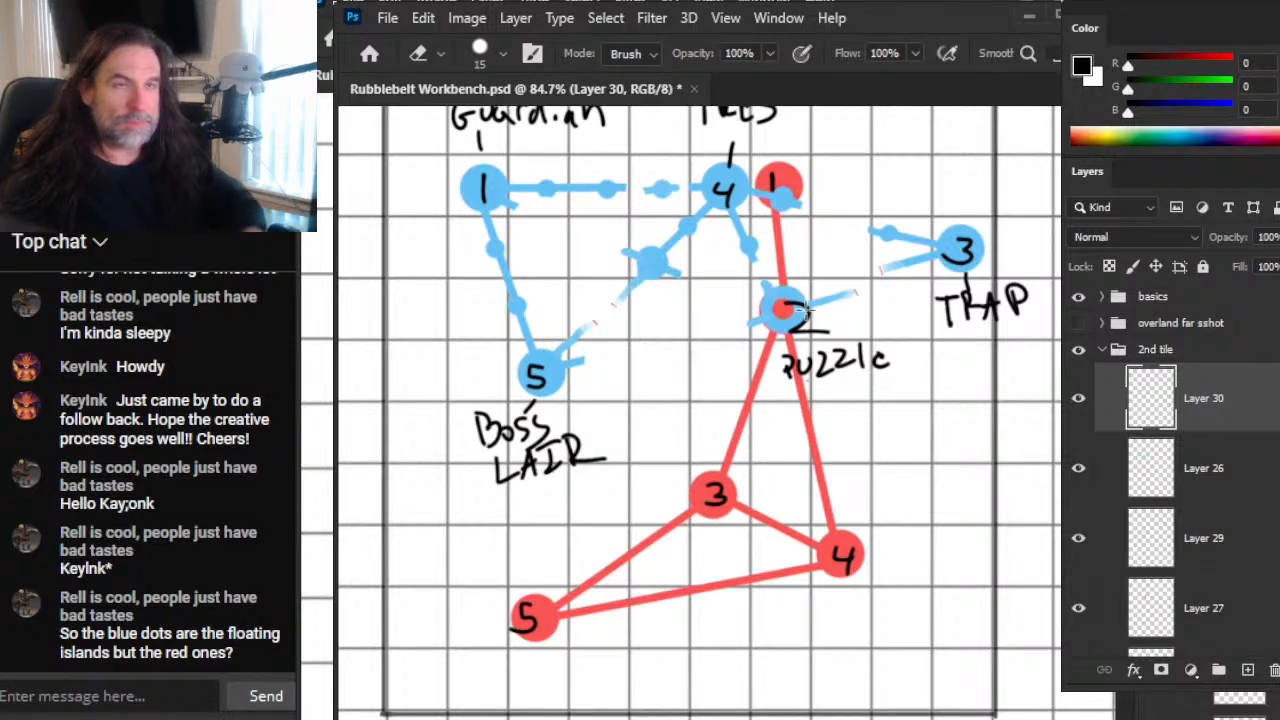
# Step: Show the overland far sshot group over the second tile and bring its coloured cells beside START into close view
pyautogui.scroll(-1, 800, 310)
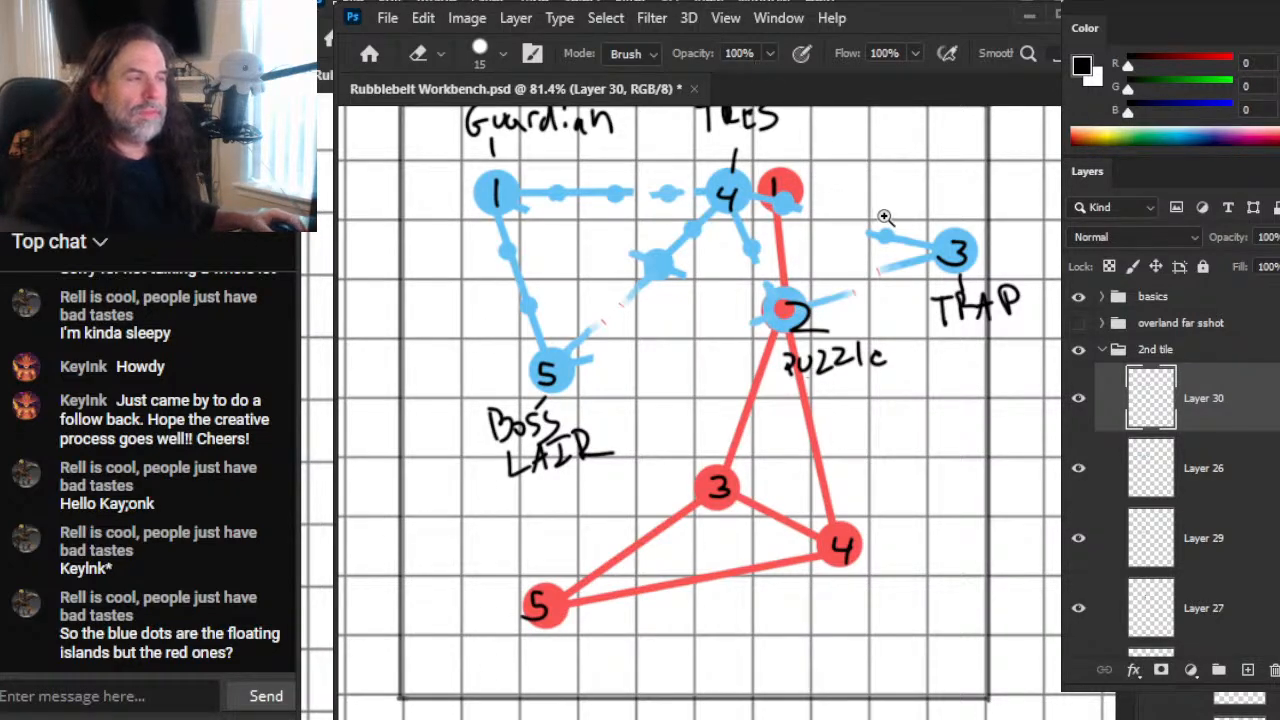
pyautogui.press('z')
pyautogui.moveTo(846, 266); pyautogui.dragTo(770, 268)
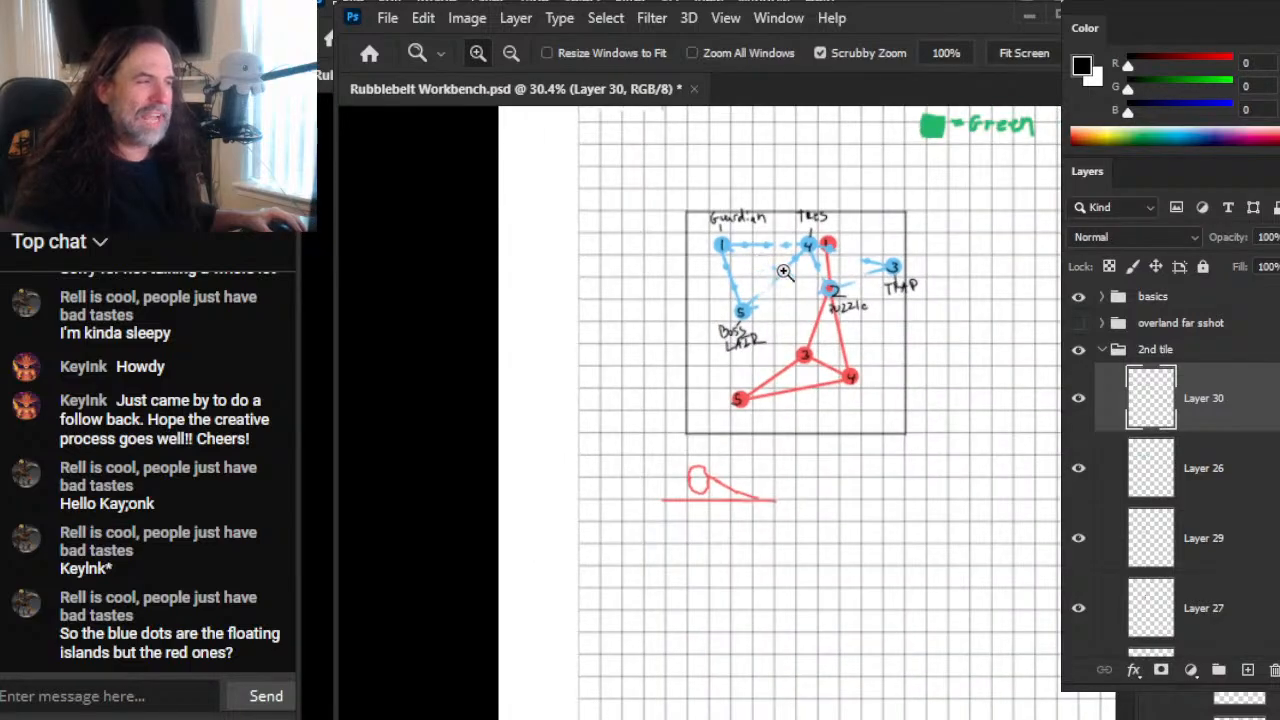
pyautogui.click(1078, 325)
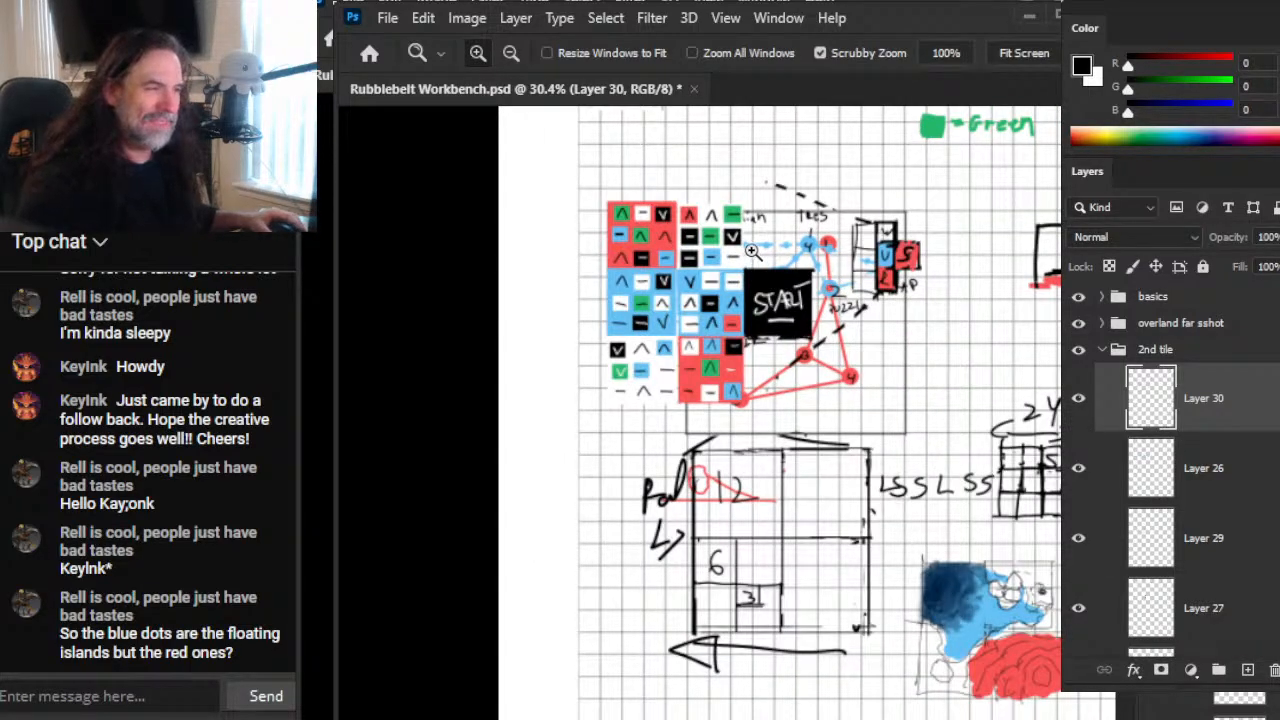
pyautogui.moveTo(752, 315); pyautogui.dragTo(879, 350)
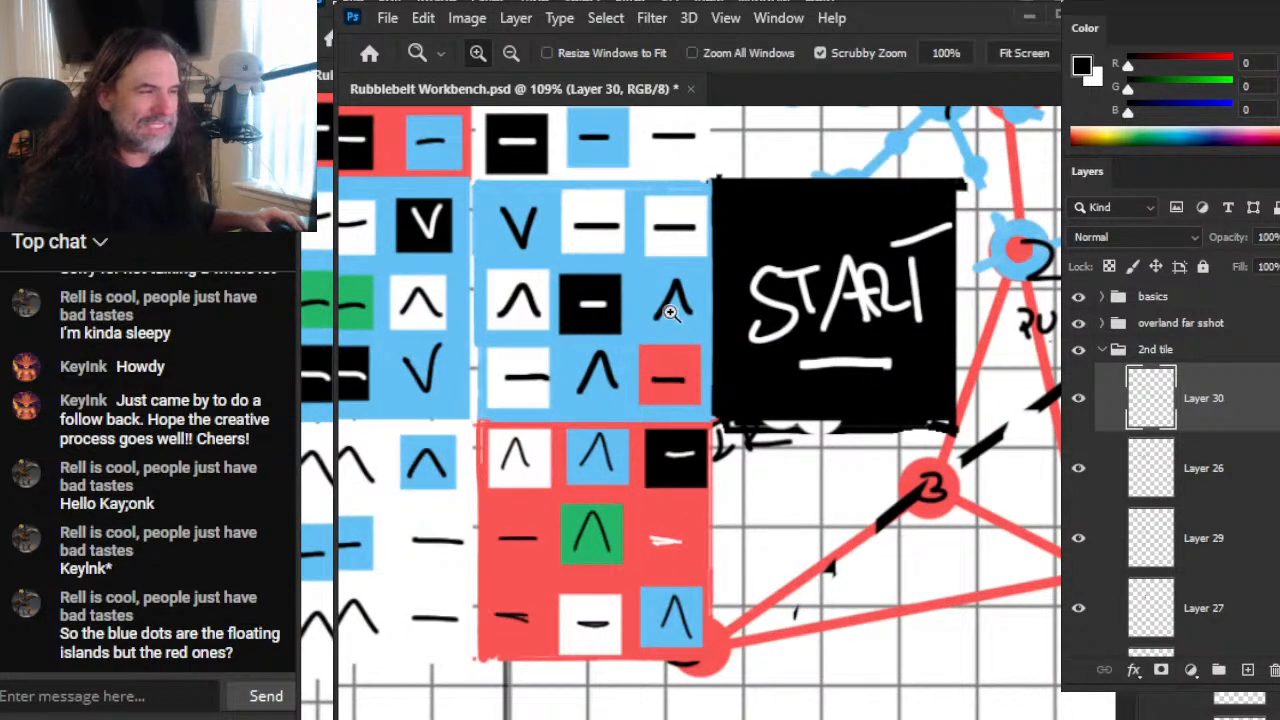
# Step: Examine the blue block beside START, circling its caret-marked cell nearest START with a freehand selection
pyautogui.press('l')
pyautogui.moveTo(658, 284)
pyautogui.mouseDown()
pyautogui.moveTo(700, 318)
pyautogui.moveTo(706, 298)
pyautogui.moveTo(596, 338)
pyautogui.moveTo(598, 420)
pyautogui.moveTo(585, 345)
pyautogui.moveTo(600, 342)
pyautogui.mouseUp()
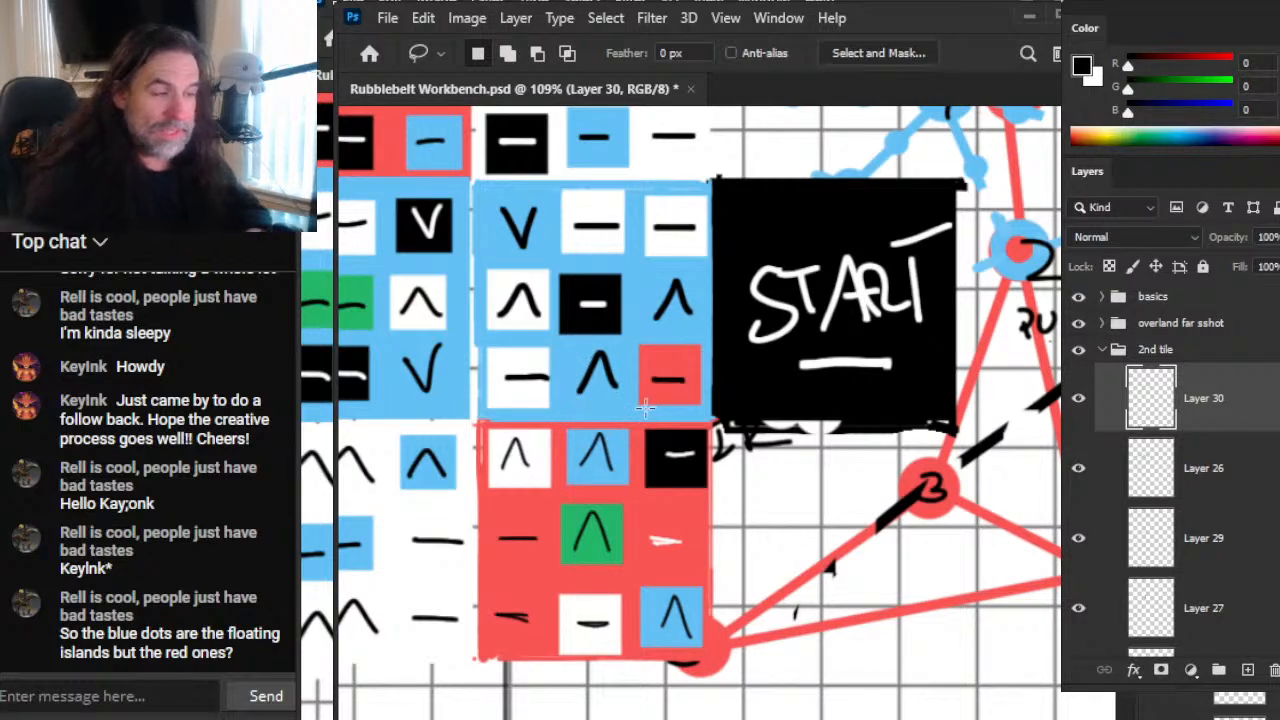
pyautogui.click(545, 377)
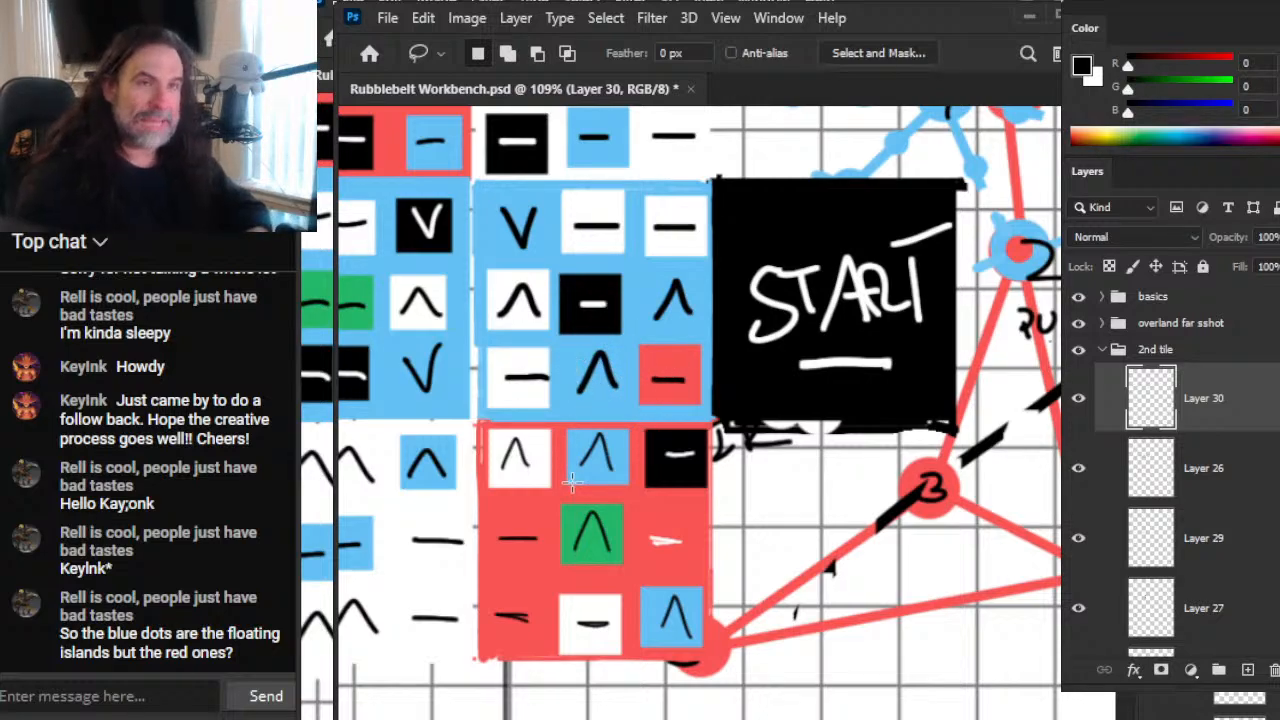
pyautogui.moveTo(712, 274); pyautogui.dragTo(641, 313)
pyautogui.moveTo(716, 271); pyautogui.dragTo(716, 276)
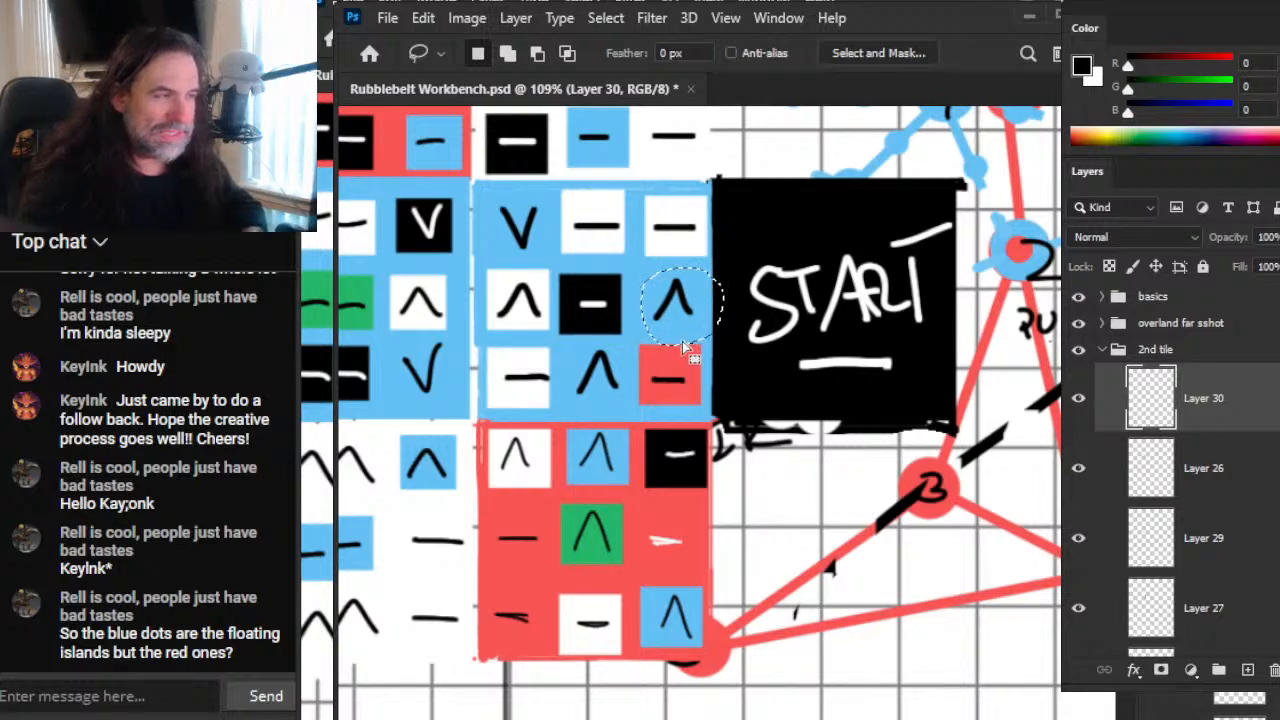
pyautogui.moveTo(681, 309)
pyautogui.mouseDown()
pyautogui.moveTo(776, 304)
pyautogui.moveTo(666, 306)
pyautogui.mouseUp()
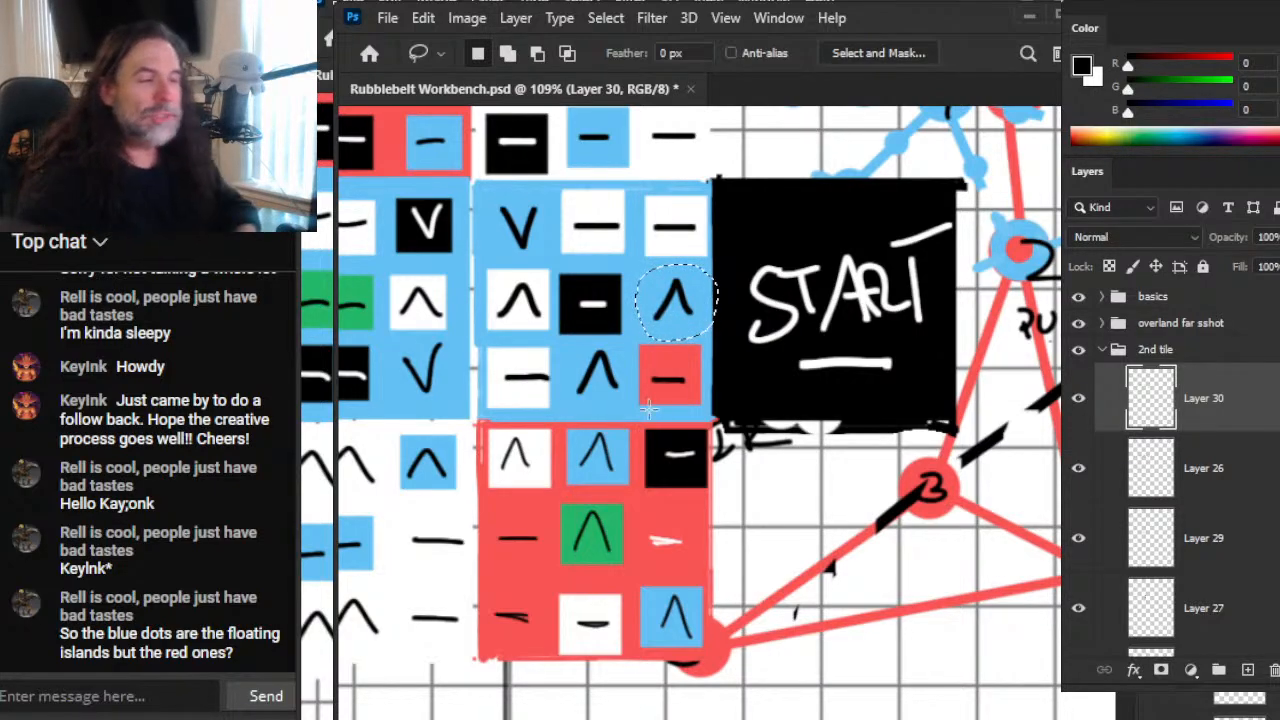
# Step: Examine the blue and red blocks up close, circling the caret in the blue block's bottom-middle cell, and clear the selection
pyautogui.press('z')
pyautogui.click(584, 374)
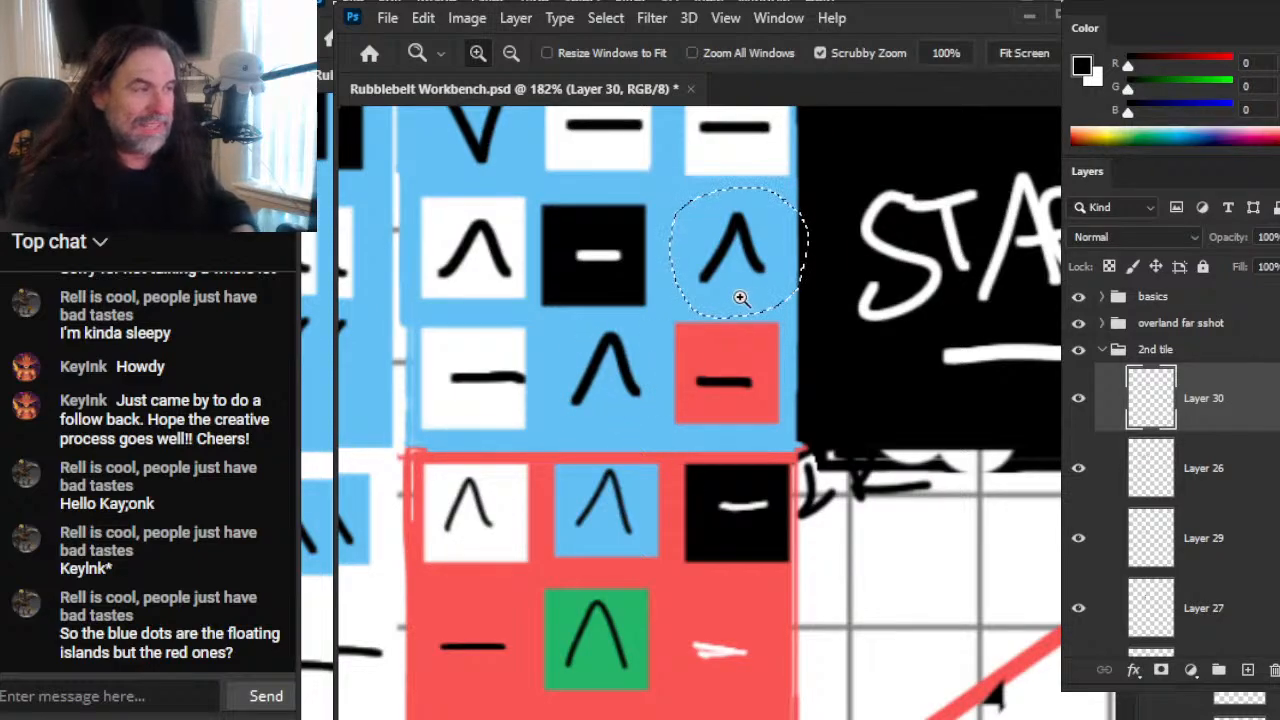
pyautogui.press('l')
pyautogui.moveTo(749, 267)
pyautogui.mouseDown()
pyautogui.moveTo(634, 350)
pyautogui.moveTo(613, 392)
pyautogui.moveTo(462, 383)
pyautogui.moveTo(643, 387)
pyautogui.moveTo(630, 400)
pyautogui.moveTo(626, 383)
pyautogui.moveTo(651, 420)
pyautogui.moveTo(690, 316)
pyautogui.moveTo(745, 265)
pyautogui.moveTo(730, 300)
pyautogui.moveTo(720, 276)
pyautogui.moveTo(773, 290)
pyautogui.mouseUp()
pyautogui.moveTo(713, 379); pyautogui.dragTo(723, 567)
pyautogui.moveTo(750, 458)
pyautogui.mouseDown()
pyautogui.moveTo(737, 331)
pyautogui.moveTo(605, 347)
pyautogui.moveTo(557, 292)
pyautogui.moveTo(600, 330)
pyautogui.moveTo(470, 340)
pyautogui.moveTo(623, 329)
pyautogui.moveTo(532, 443)
pyautogui.moveTo(450, 470)
pyautogui.moveTo(698, 438)
pyautogui.moveTo(600, 579)
pyautogui.moveTo(620, 586)
pyautogui.mouseUp()
pyautogui.moveTo(752, 461); pyautogui.dragTo(937, 313)
pyautogui.moveTo(825, 441)
pyautogui.mouseDown()
pyautogui.moveTo(850, 430)
pyautogui.moveTo(842, 437)
pyautogui.mouseUp()
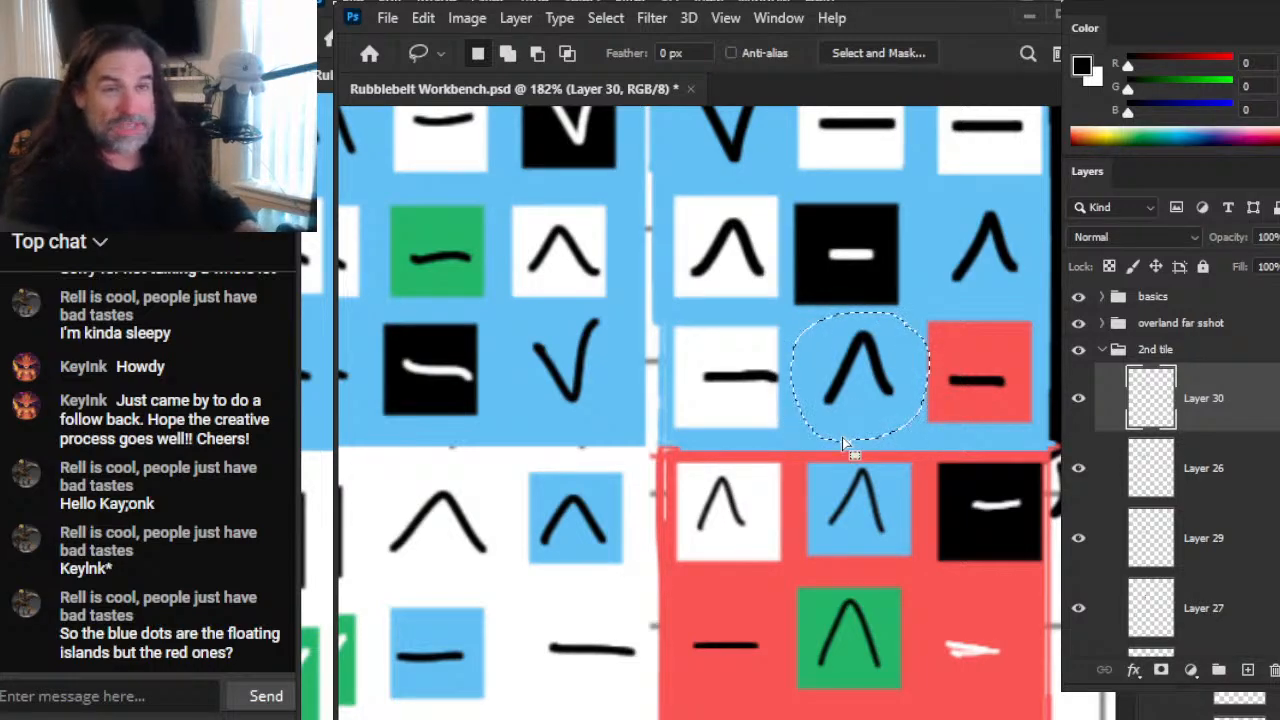
pyautogui.moveTo(867, 374)
pyautogui.mouseDown()
pyautogui.moveTo(697, 402)
pyautogui.moveTo(748, 400)
pyautogui.moveTo(720, 300)
pyautogui.moveTo(723, 332)
pyautogui.moveTo(932, 236)
pyautogui.moveTo(975, 240)
pyautogui.moveTo(885, 365)
pyautogui.moveTo(770, 330)
pyautogui.moveTo(760, 345)
pyautogui.moveTo(810, 298)
pyautogui.moveTo(900, 272)
pyautogui.moveTo(852, 276)
pyautogui.moveTo(955, 262)
pyautogui.moveTo(889, 377)
pyautogui.moveTo(950, 250)
pyautogui.moveTo(906, 366)
pyautogui.moveTo(848, 396)
pyautogui.moveTo(737, 363)
pyautogui.moveTo(737, 320)
pyautogui.moveTo(643, 276)
pyautogui.moveTo(460, 270)
pyautogui.moveTo(882, 393)
pyautogui.mouseUp()
pyautogui.moveTo(903, 359)
pyautogui.mouseDown()
pyautogui.moveTo(852, 387)
pyautogui.moveTo(852, 356)
pyautogui.moveTo(831, 409)
pyautogui.moveTo(832, 376)
pyautogui.moveTo(848, 398)
pyautogui.mouseUp()
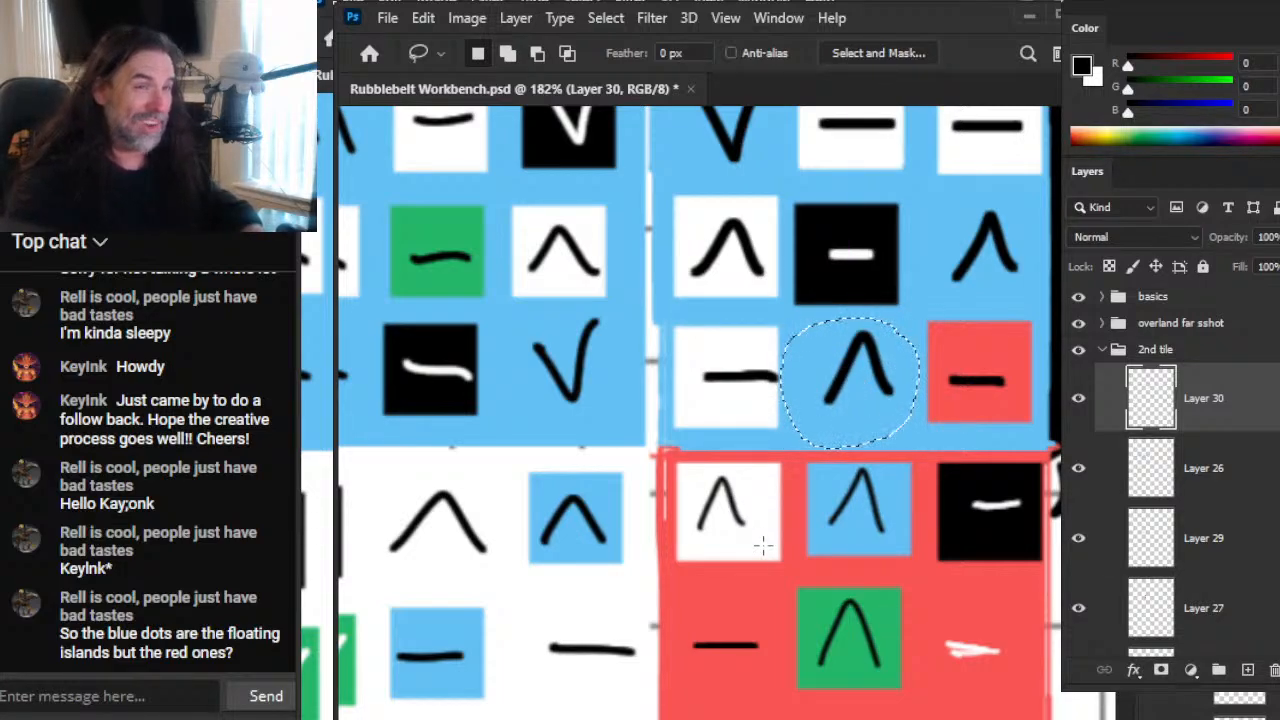
pyautogui.hotkey('alt', 'Tab')
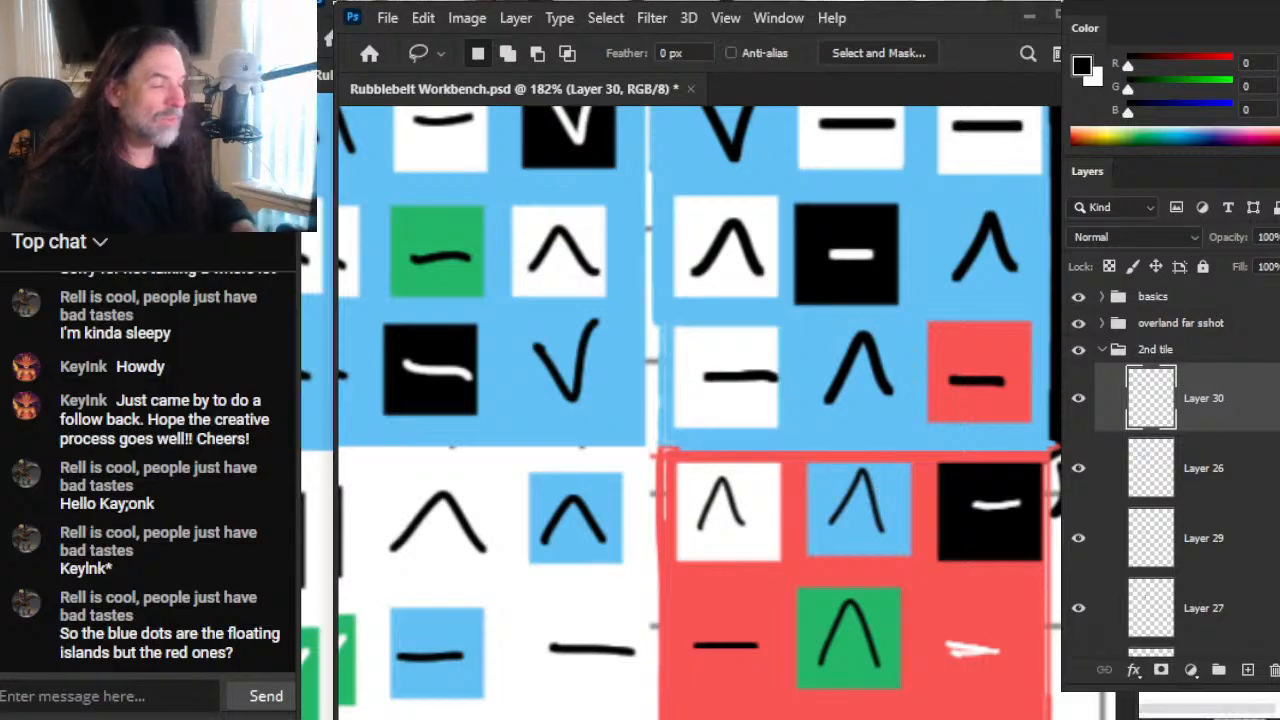
# Step: Hide the overland far sshot group so the second tile's networks are uncovered
pyautogui.hotkey('alt', 'Tab')
pyautogui.hotkey('alt', 'Tab')
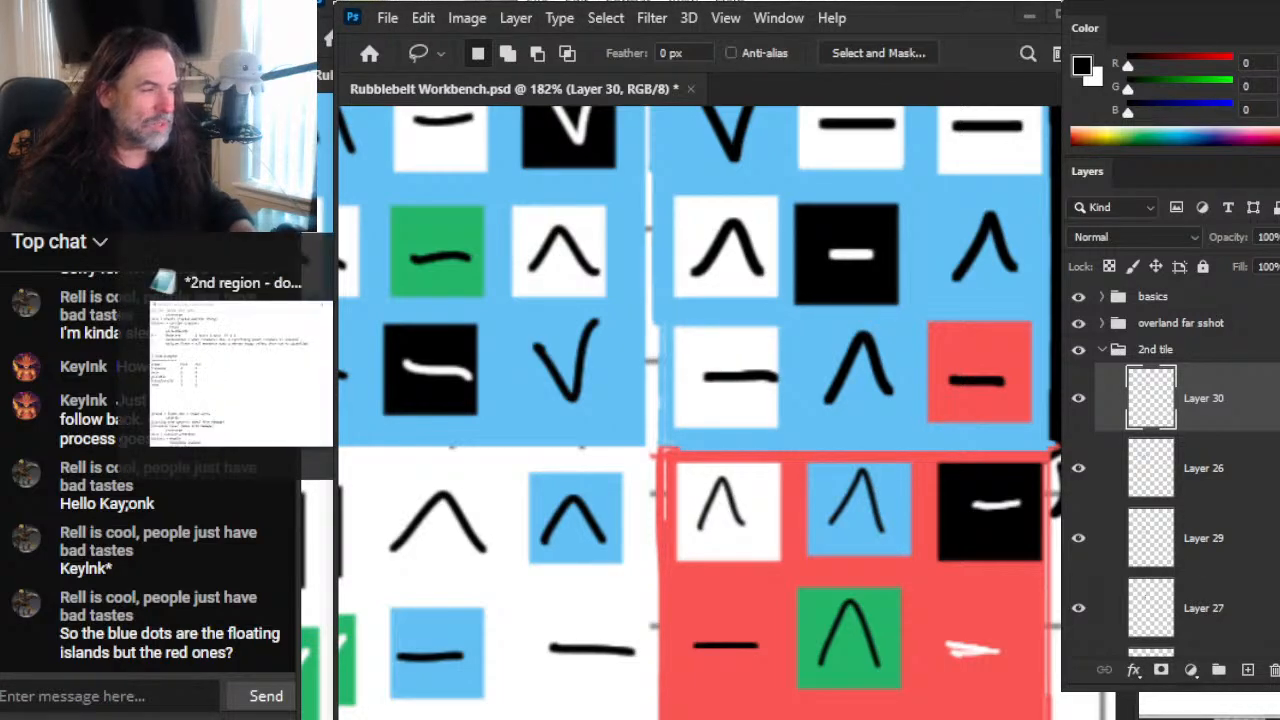
pyautogui.click(1078, 323)
# Step: Examine the second tile's overlapping blue and red networks, especially around blue node 4 and red nodes 1 and 2
pyautogui.press('z')
pyautogui.scroll(-5, 985, 588)
pyautogui.moveTo(986, 591); pyautogui.dragTo(565, 449)
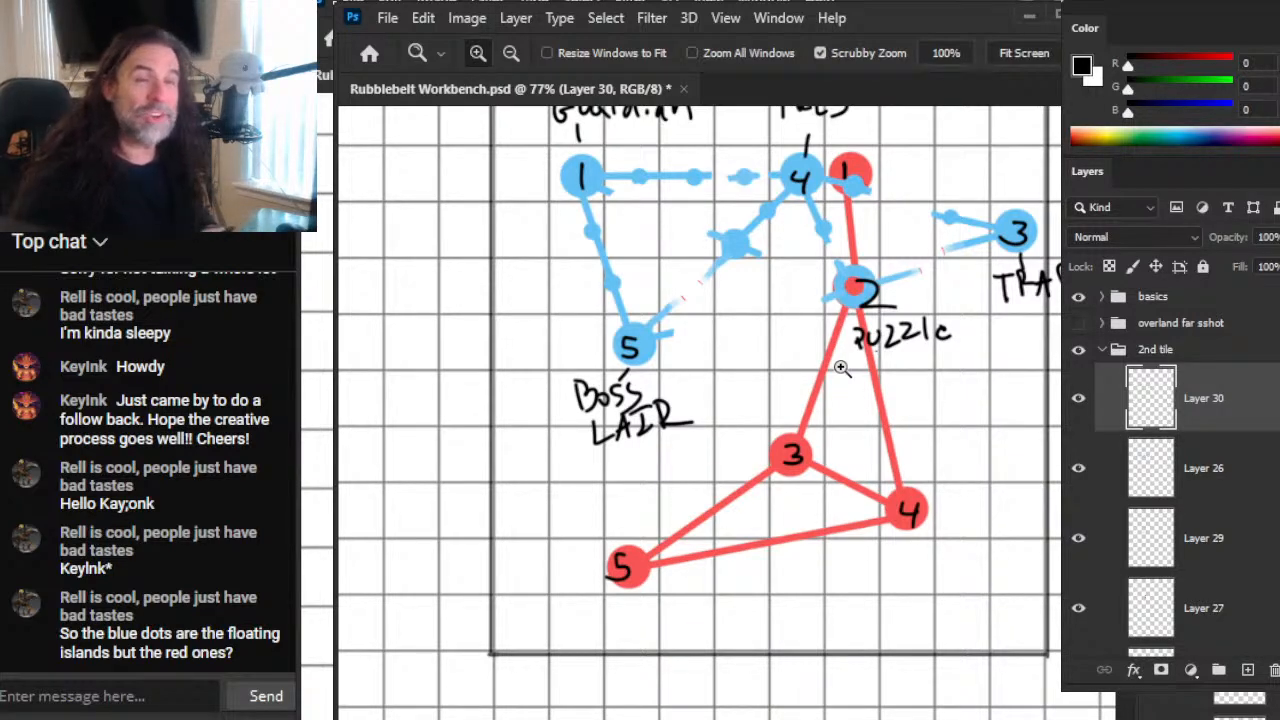
pyautogui.moveTo(878, 457); pyautogui.dragTo(884, 457)
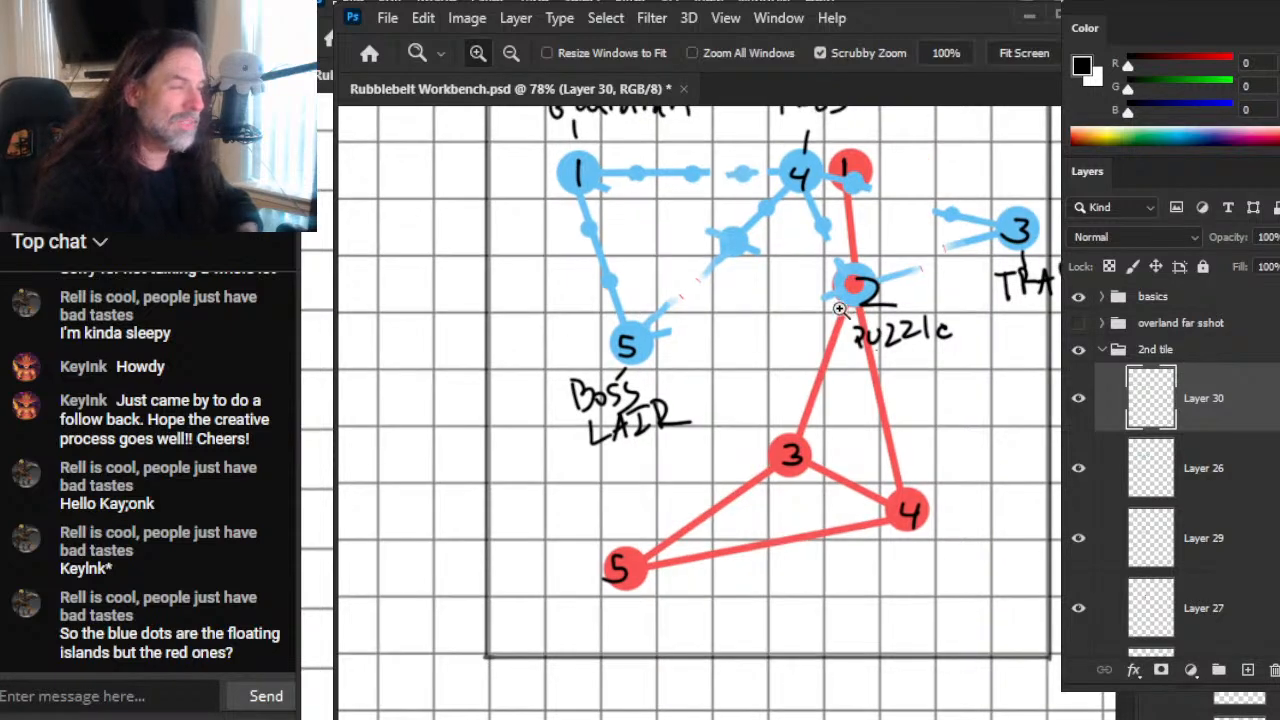
pyautogui.scroll(5, 847, 314)
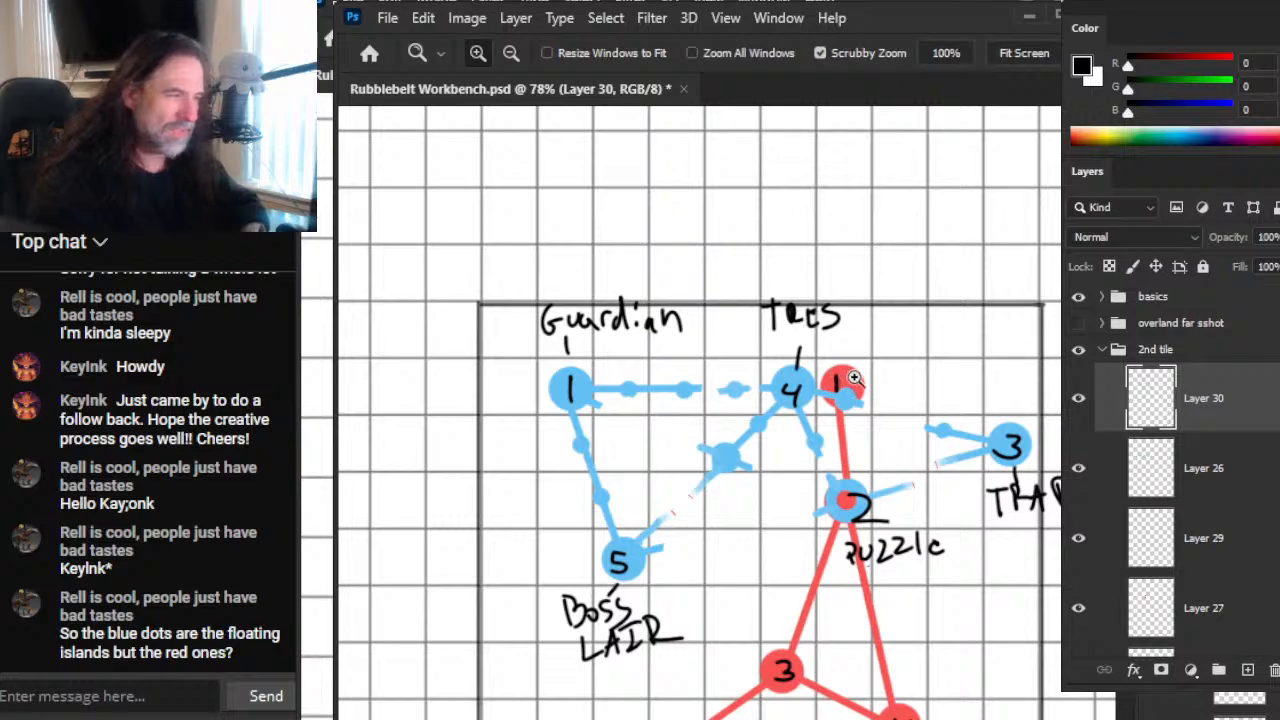
pyautogui.hotkey('alt', 'Tab')
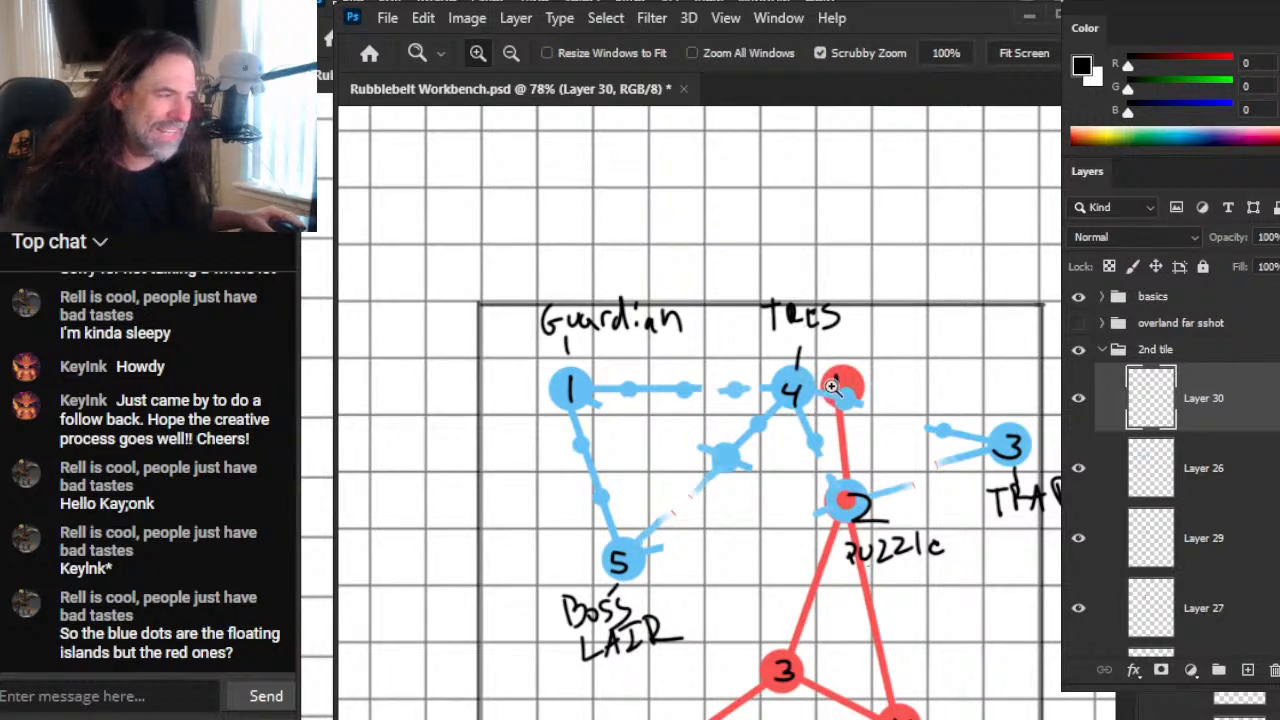
pyautogui.moveTo(900, 311); pyautogui.dragTo(863, 289)
pyautogui.moveTo(852, 340); pyautogui.dragTo(910, 375)
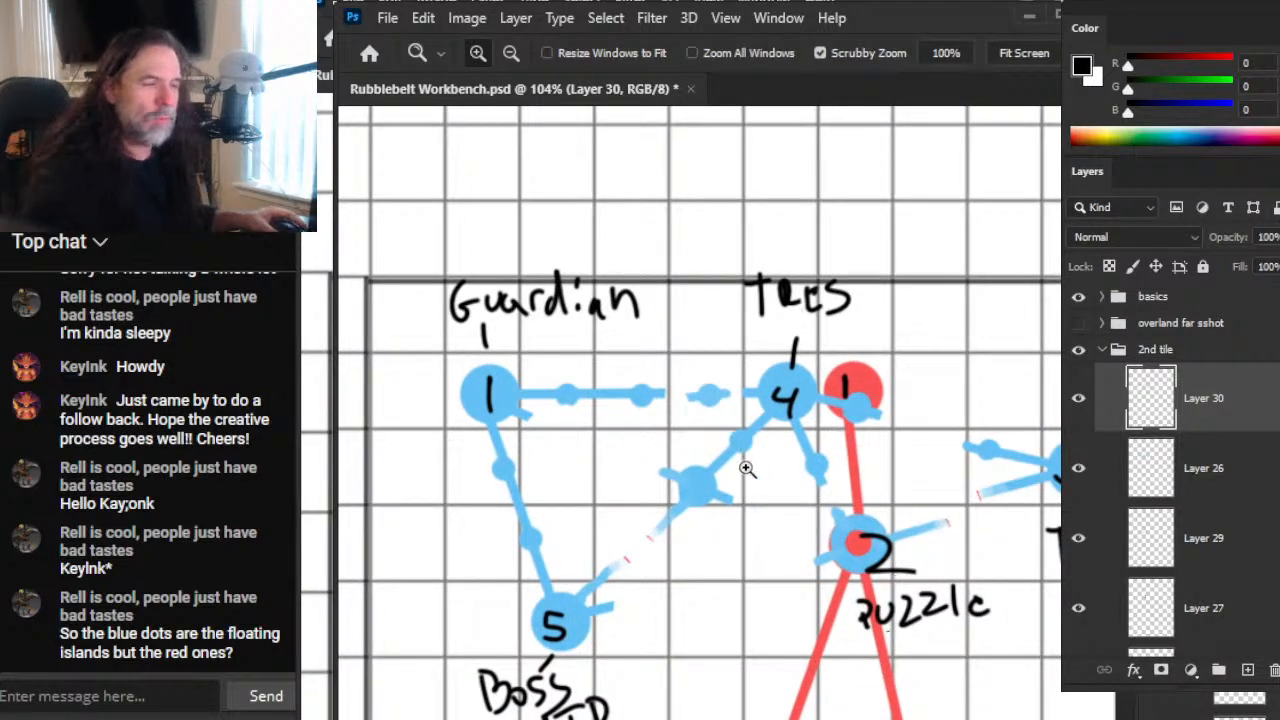
pyautogui.moveTo(845, 451); pyautogui.dragTo(787, 452)
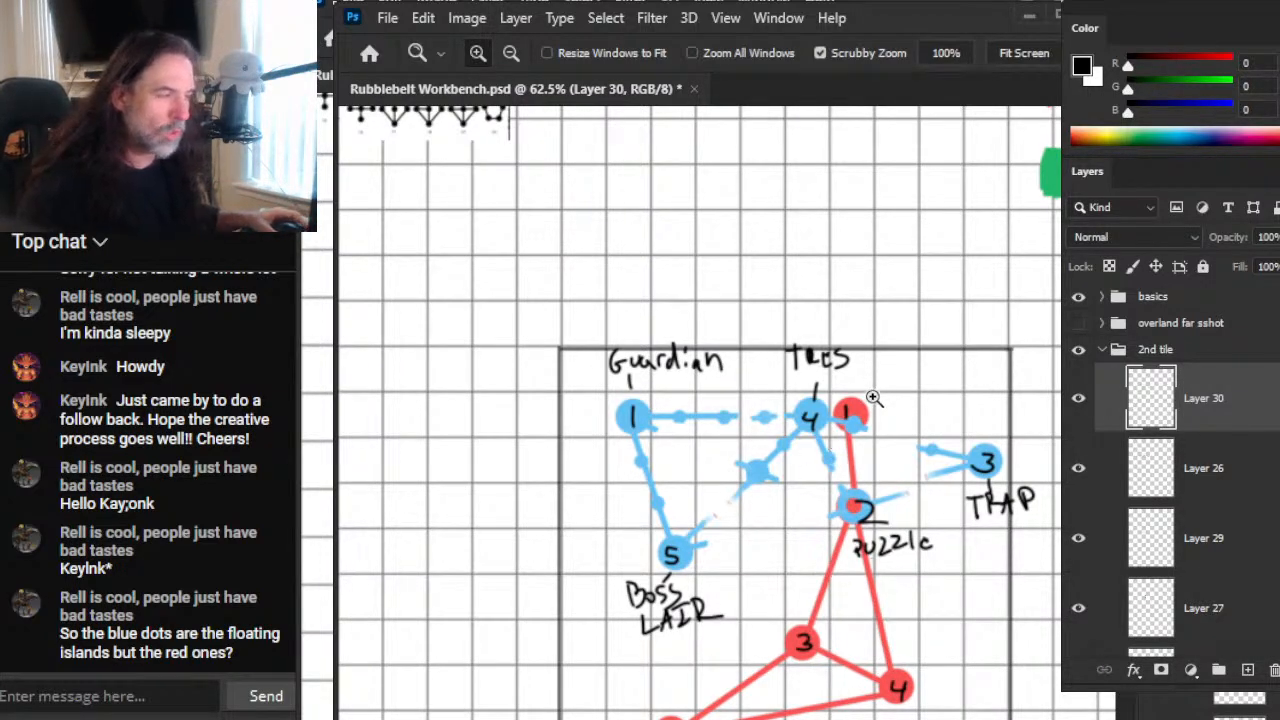
pyautogui.scroll(-5, 874, 398)
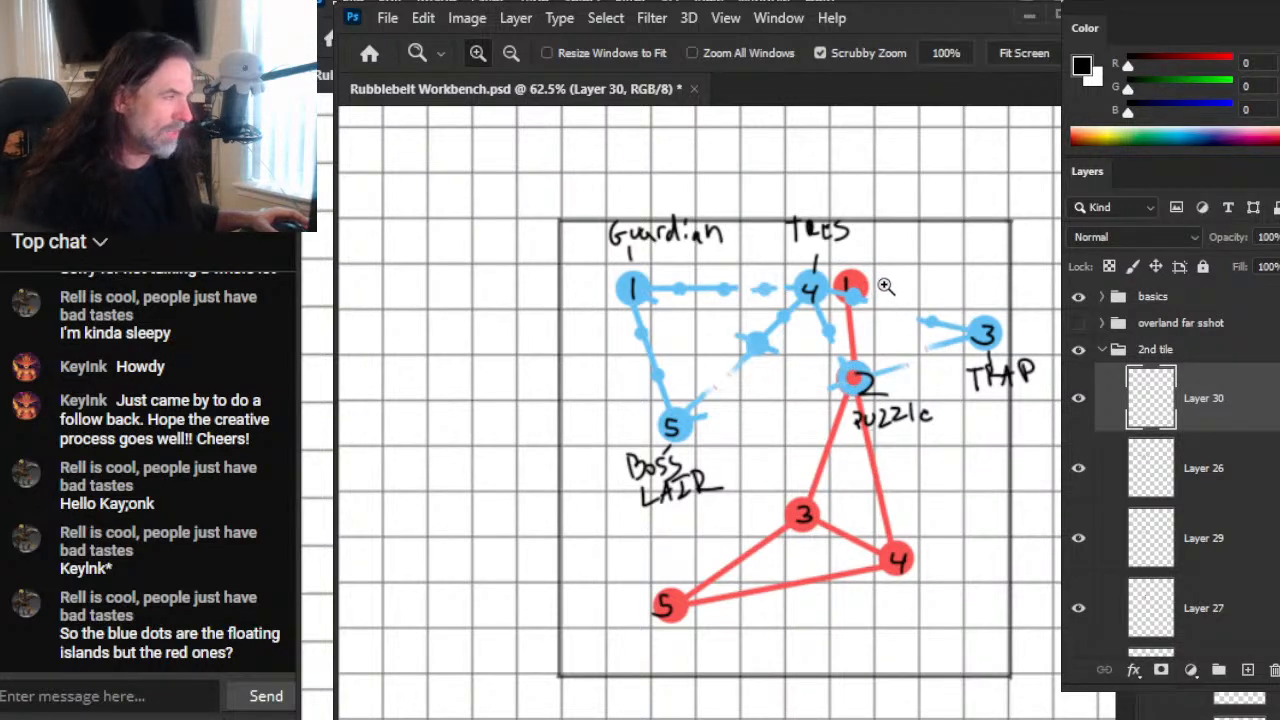
# Step: On Layer 30, hand-letter TRAP at red node 1 and GUARD at red node 3, and draw leader lines at red nodes 4 and 5
pyautogui.click(1078, 398)
pyautogui.click(1078, 398)
pyautogui.press('b')
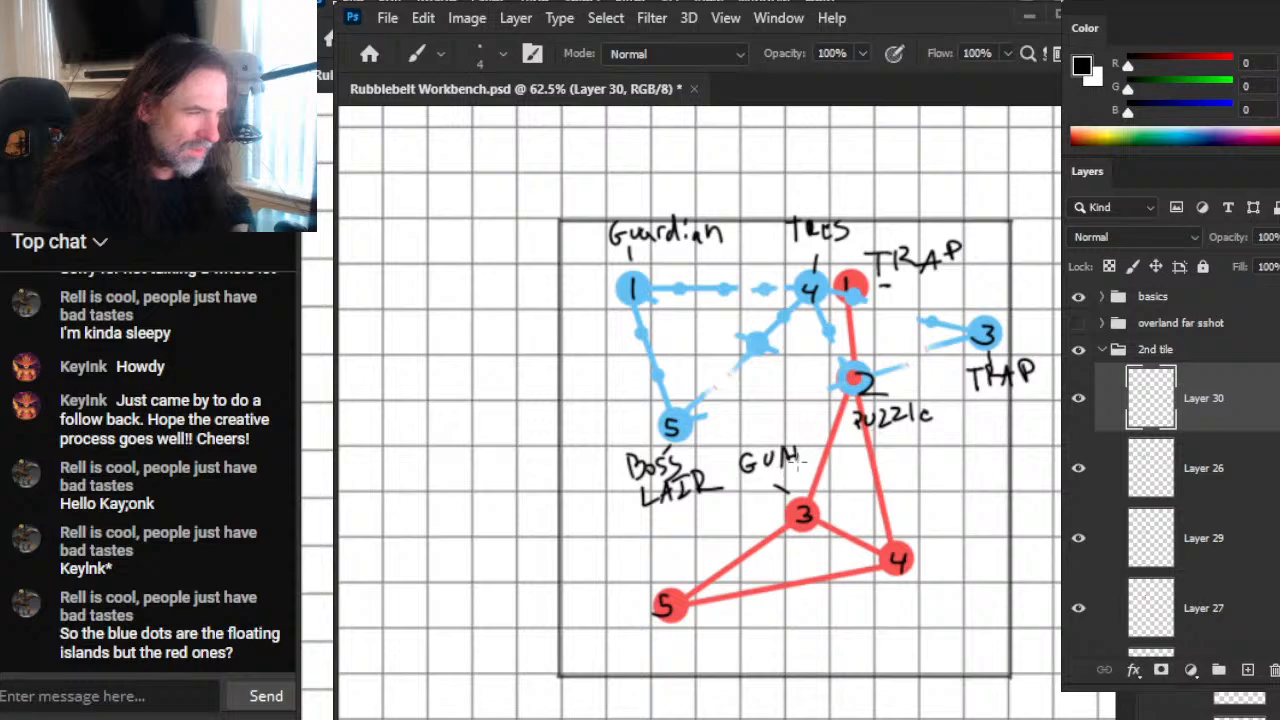
pyautogui.moveTo(812, 437); pyautogui.dragTo(803, 462)
pyautogui.moveTo(957, 531); pyautogui.dragTo(910, 548)
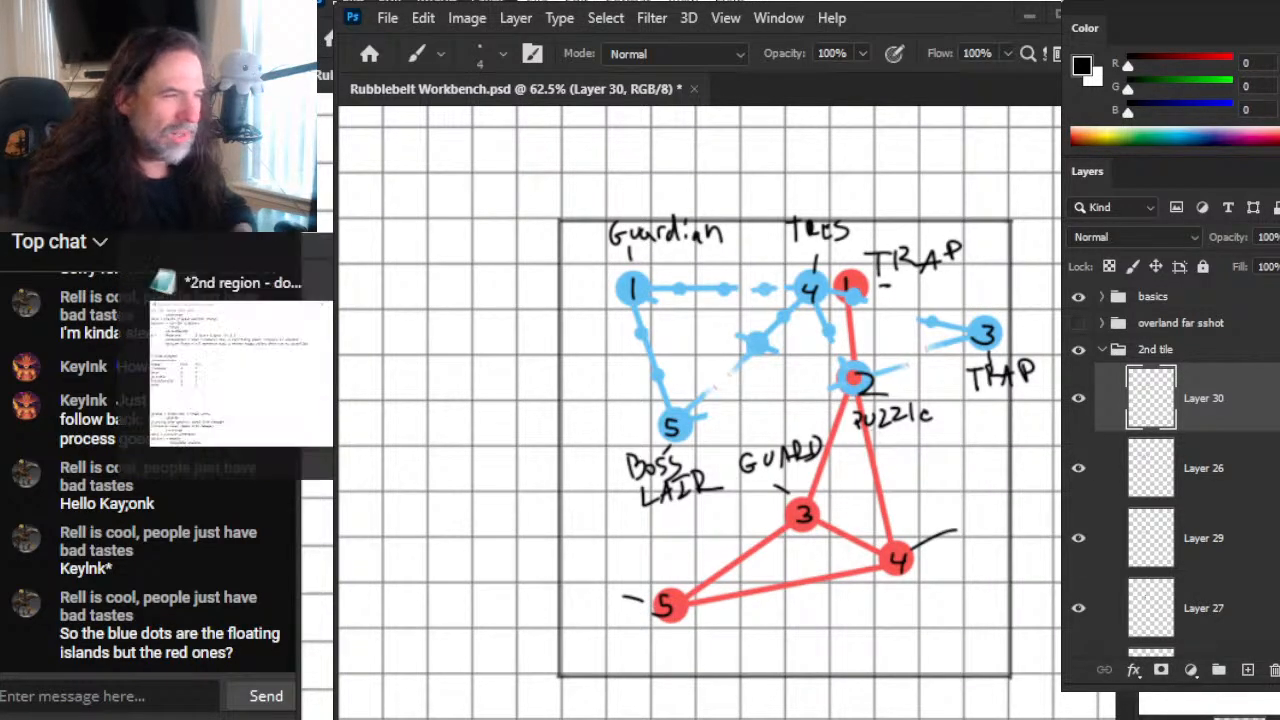
# Step: Try labelling red node 4 TREAS at the end of a shortened leader line
pyautogui.press('e')
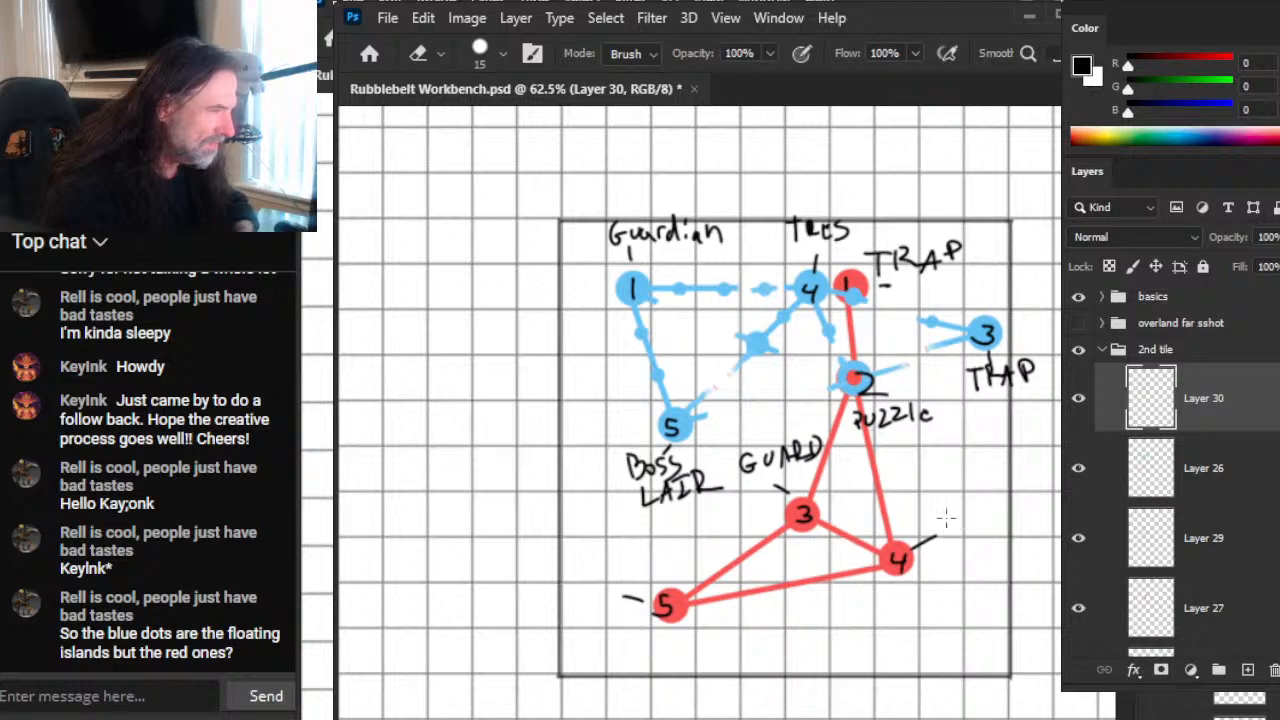
pyautogui.press('b')
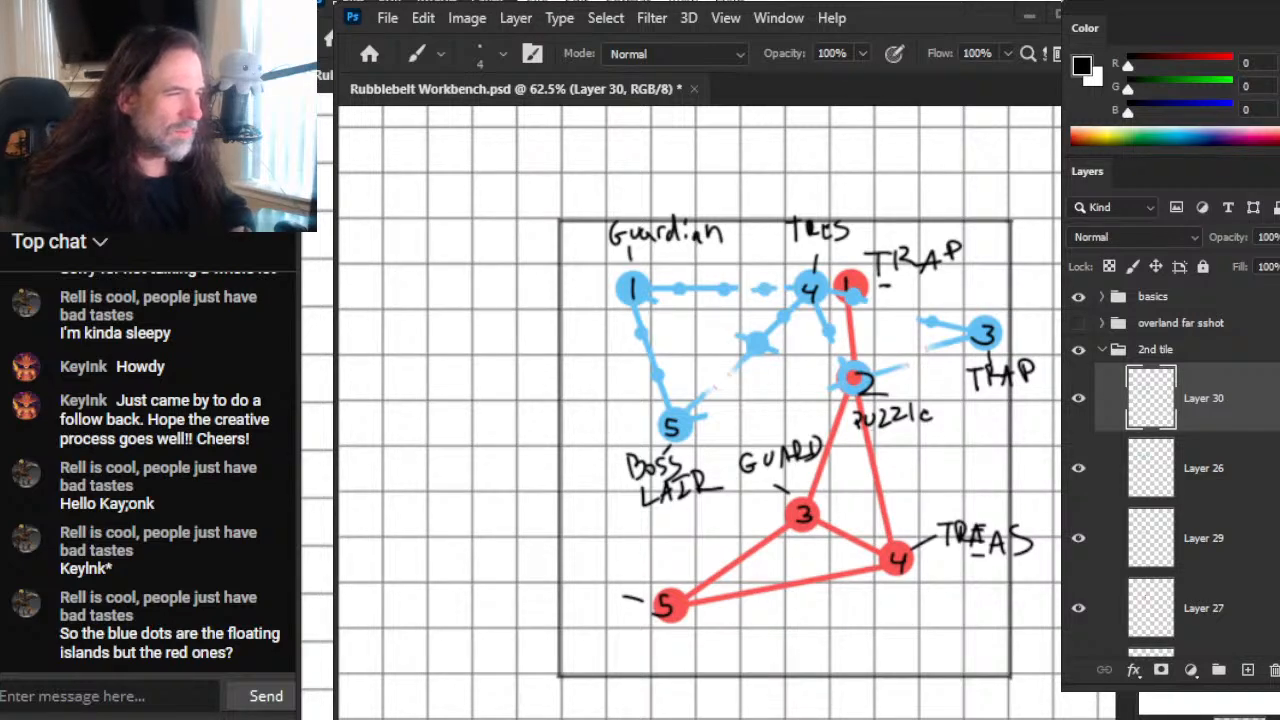
pyautogui.press('e')
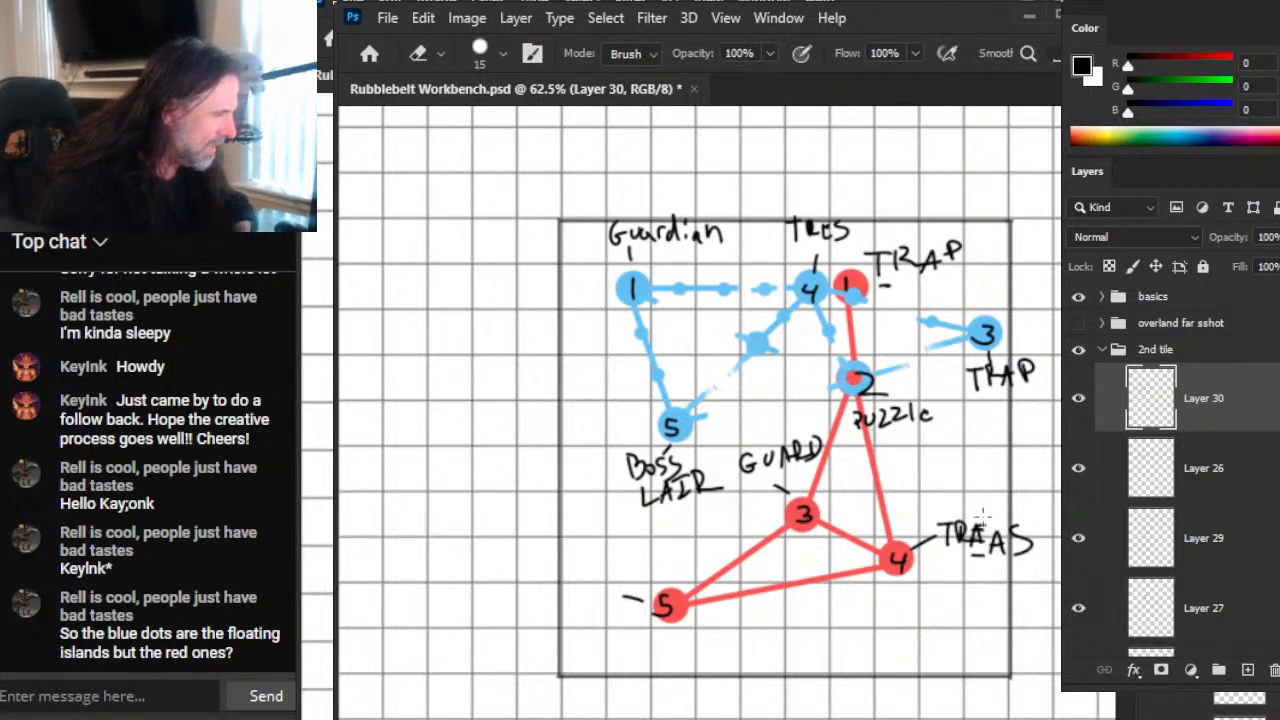
pyautogui.moveTo(968, 536); pyautogui.dragTo(958, 526)
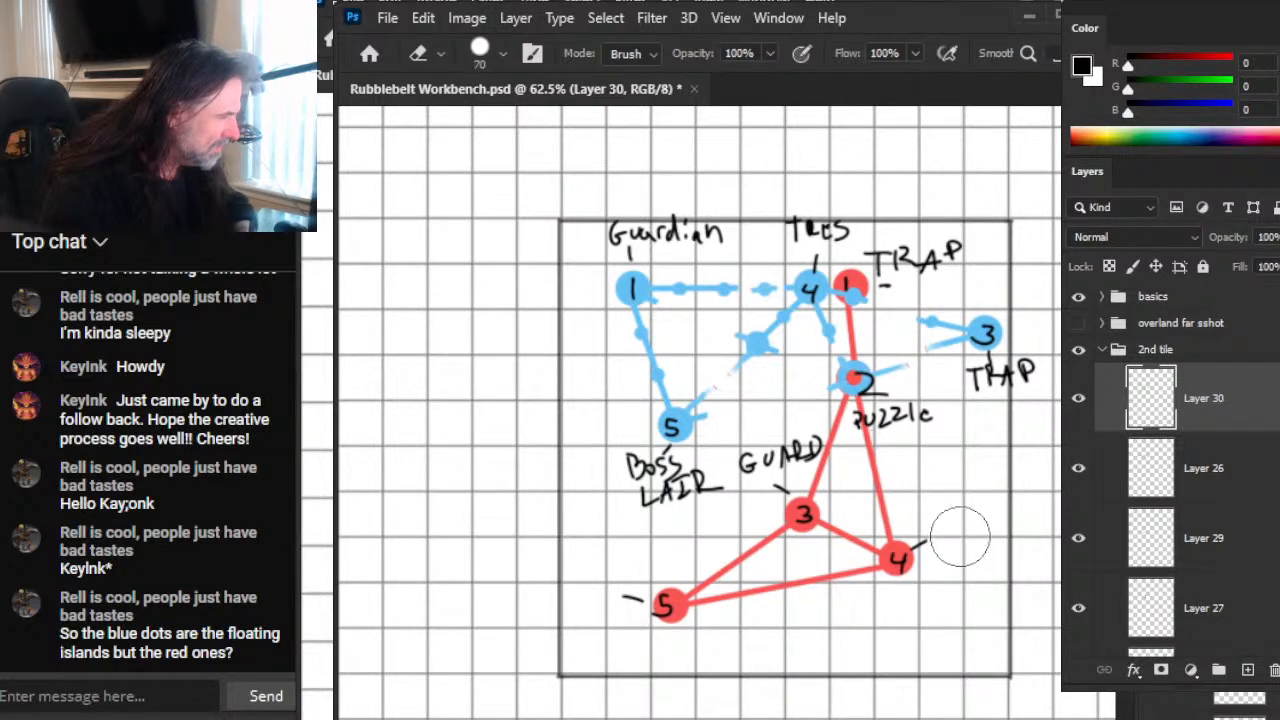
# Step: Hand-letter BOSS beside red node 4 and TREAS above red node 5 with the black brush
pyautogui.press('b')
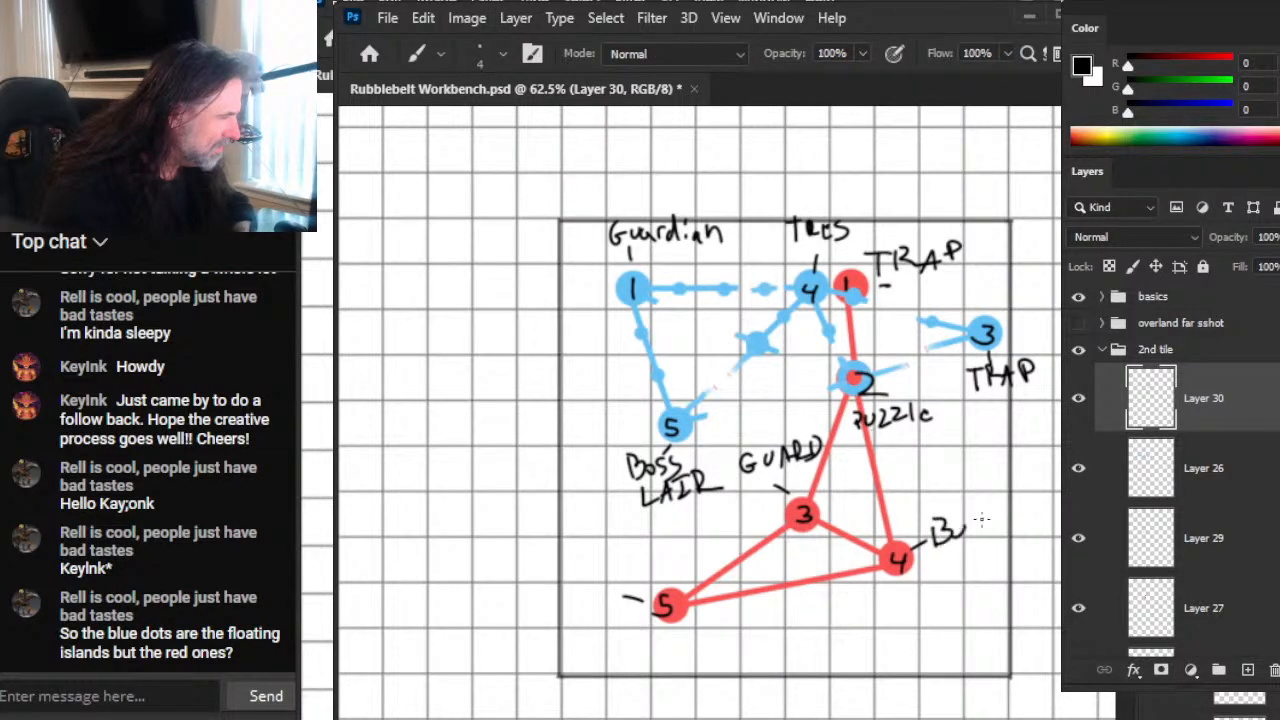
pyautogui.moveTo(993, 518); pyautogui.dragTo(980, 545)
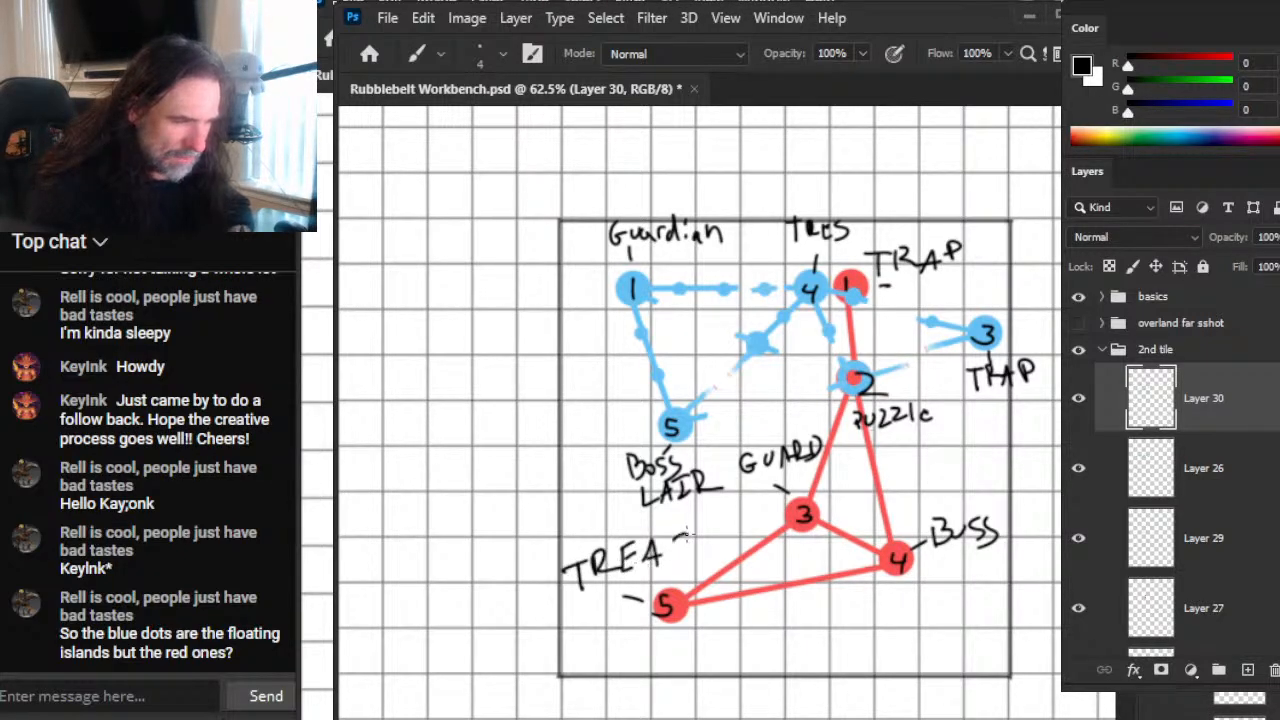
pyautogui.moveTo(686, 535); pyautogui.dragTo(677, 568)
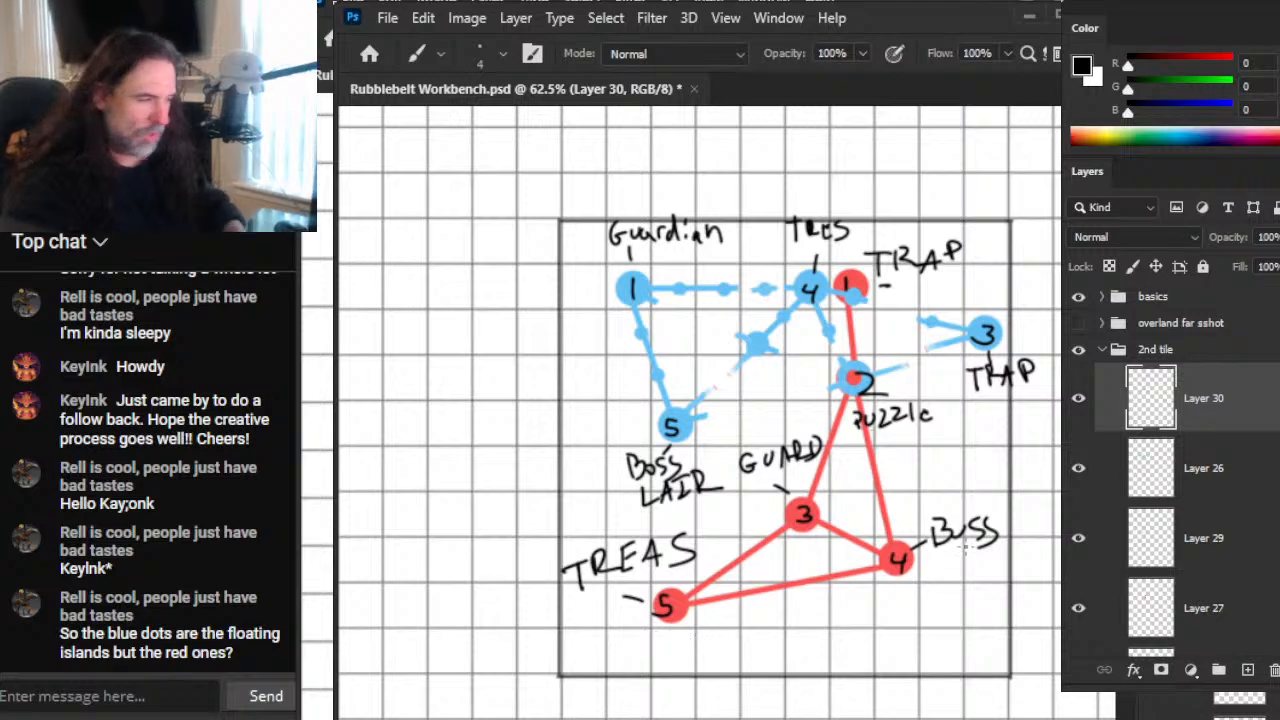
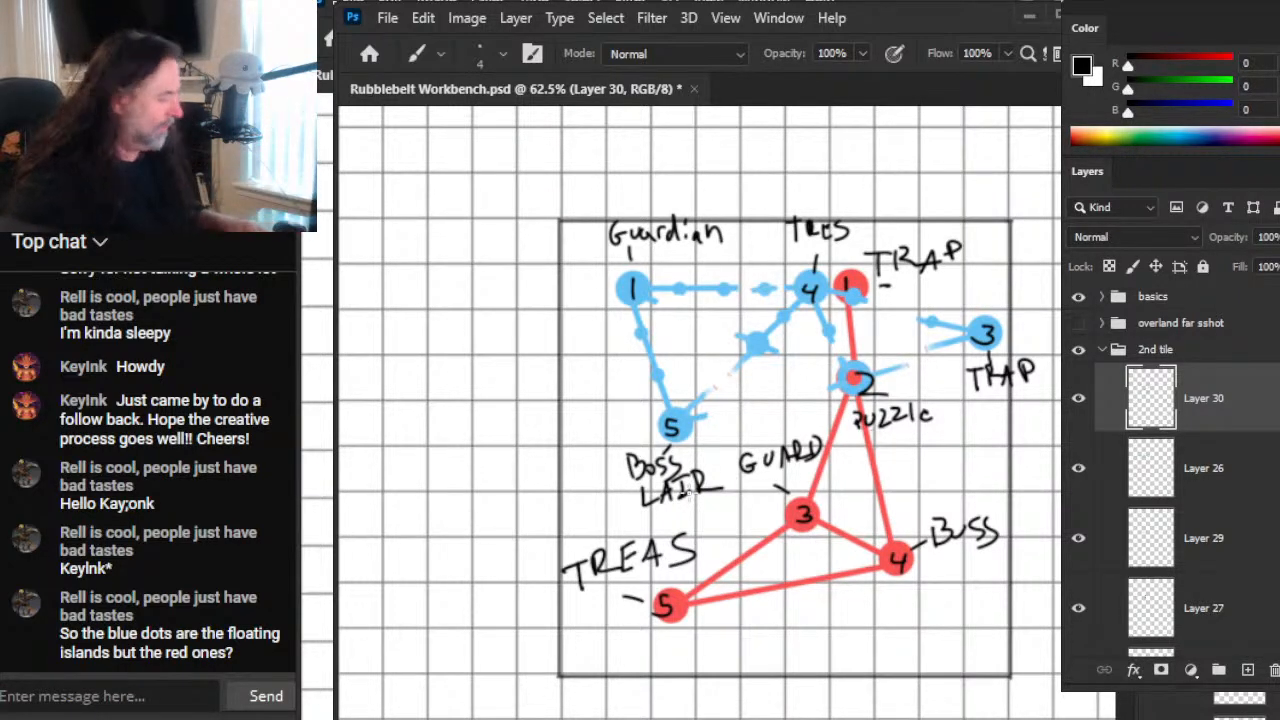
# Step: Select Layer 27 and toggle the visibility of Layers 27 and 29 to find which layer holds the red sketch below the tile
pyautogui.moveTo(877, 651); pyautogui.dragTo(800, 323)
pyautogui.moveTo(886, 470); pyautogui.dragTo(800, 430)
pyautogui.press('e')
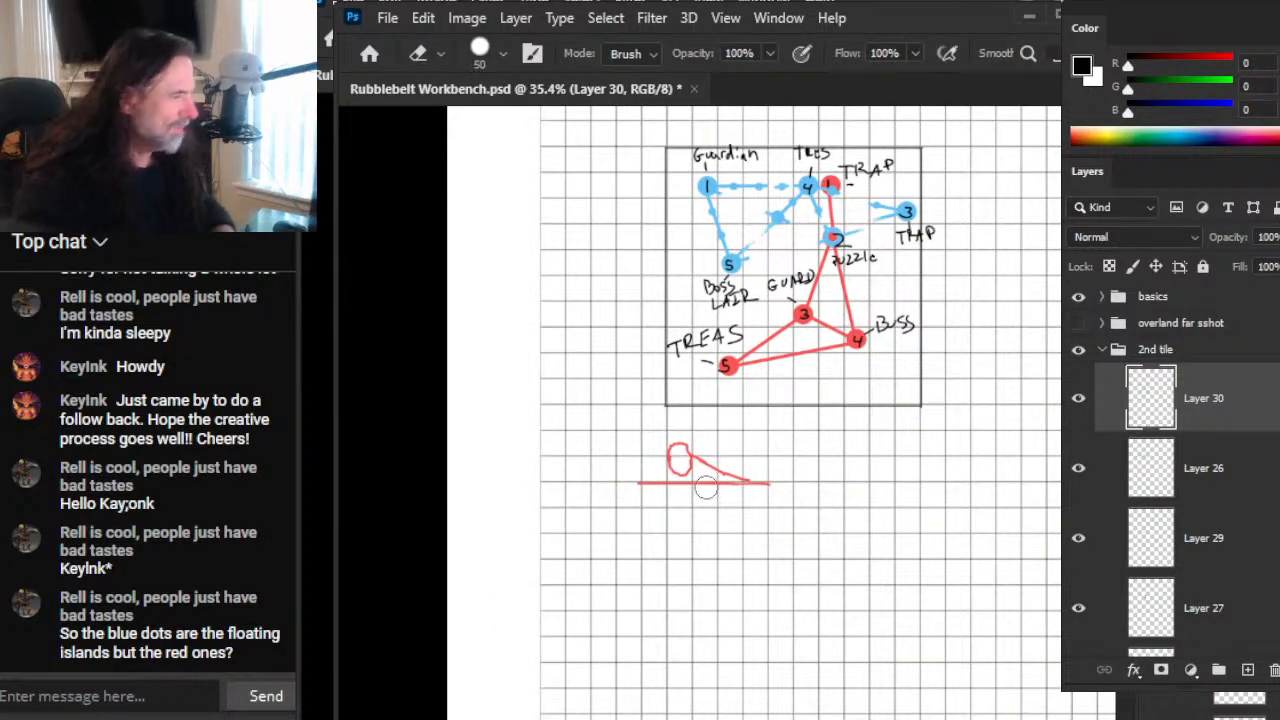
pyautogui.click(1200, 612)
pyautogui.click(1078, 608)
pyautogui.click(1078, 608)
pyautogui.click(1082, 542)
pyautogui.click(1082, 542)
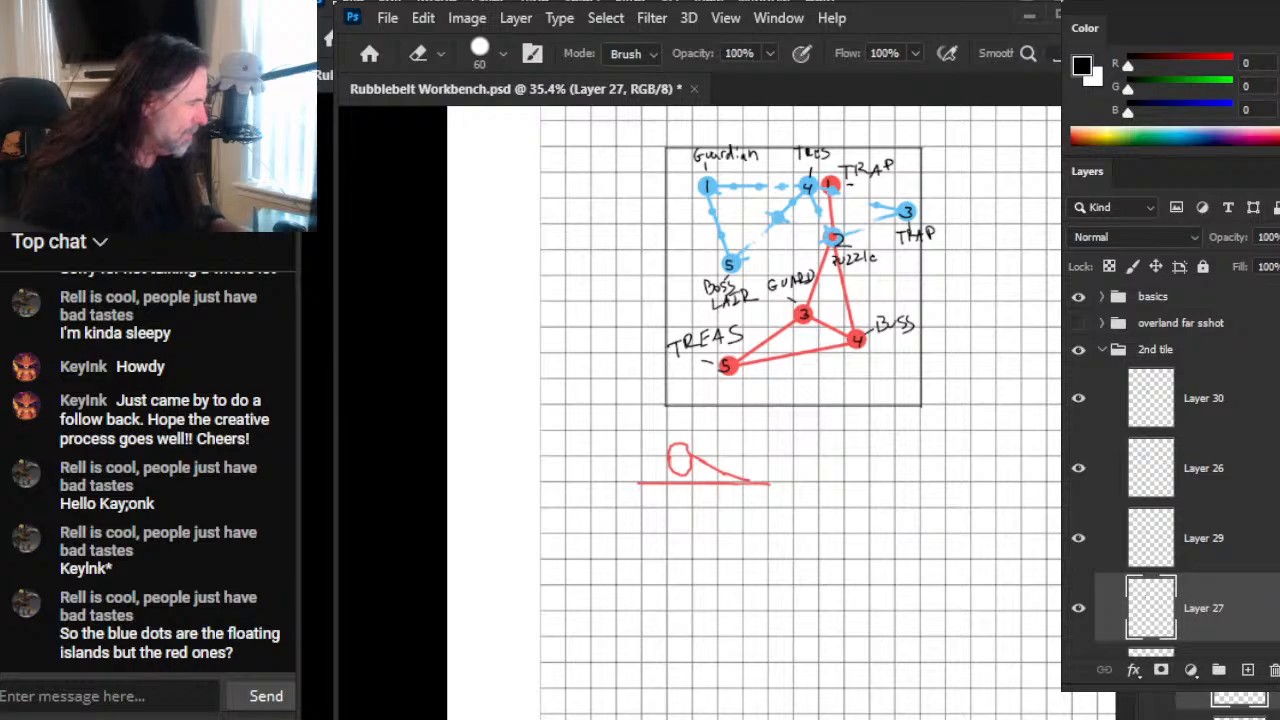
# Step: Identify Layer 26 as the red sketch's layer by toggling its visibility, and remove the sketch below the second tile
pyautogui.click(1078, 468)
pyautogui.click(1078, 468)
pyautogui.click(1110, 470)
pyautogui.moveTo(682, 458); pyautogui.dragTo(664, 453)
pyautogui.hotkey('ctrl', 'z')
pyautogui.hotkey('ctrl', 'z')
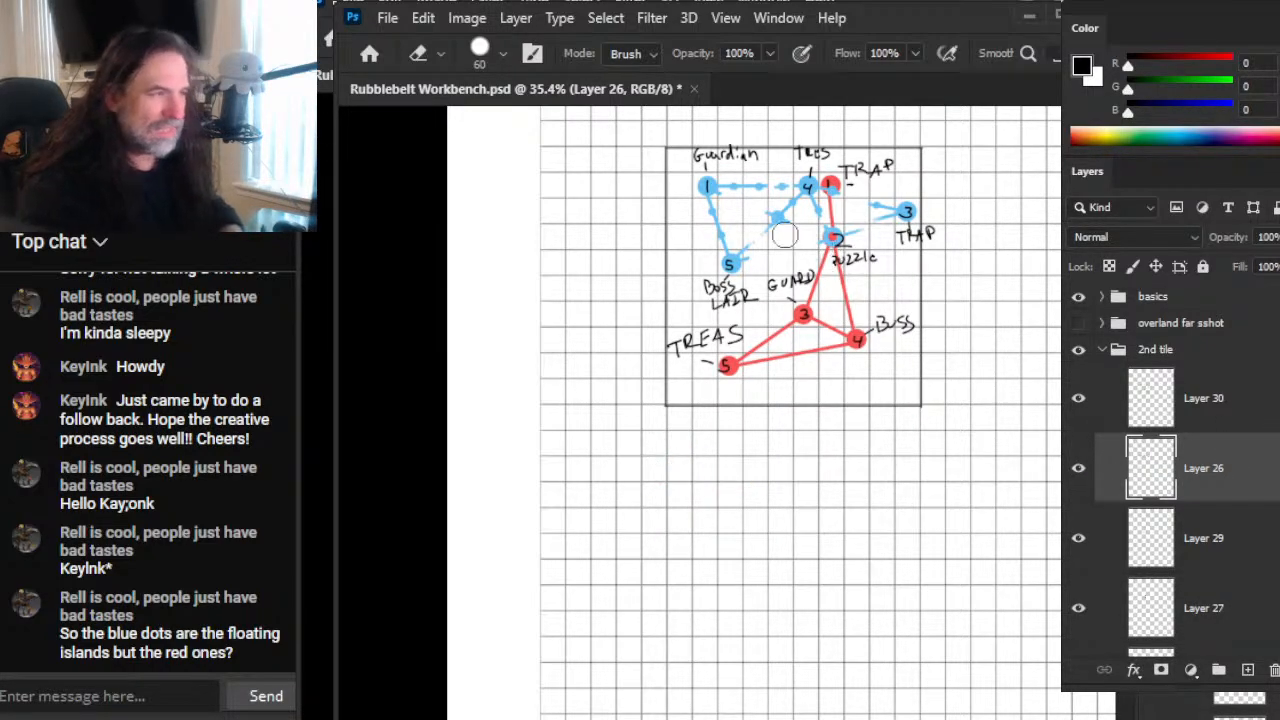
# Step: Draw a black square frame directly below the second tile on Layer 26, matching its width, and erase the stray line ends
pyautogui.moveTo(838, 214); pyautogui.dragTo(771, 339)
pyautogui.press('z')
pyautogui.moveTo(622, 290); pyautogui.dragTo(691, 327)
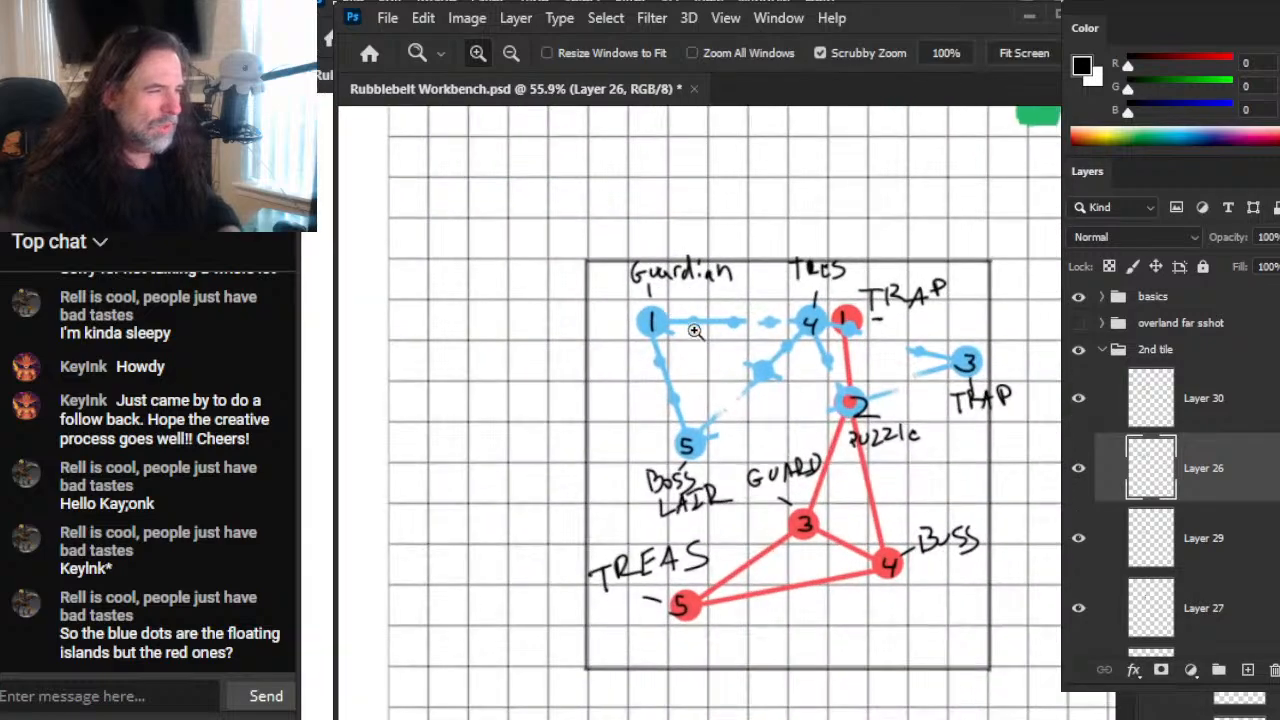
pyautogui.press('l')
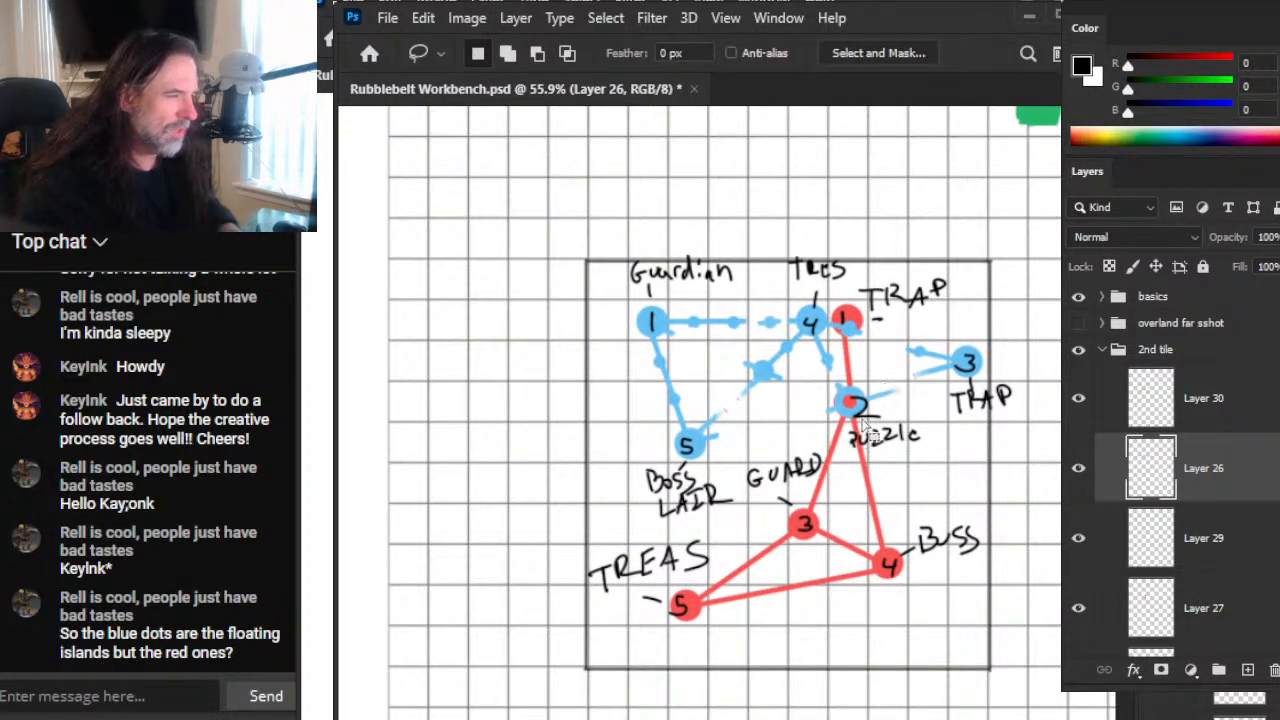
pyautogui.scroll(-5, 929, 487)
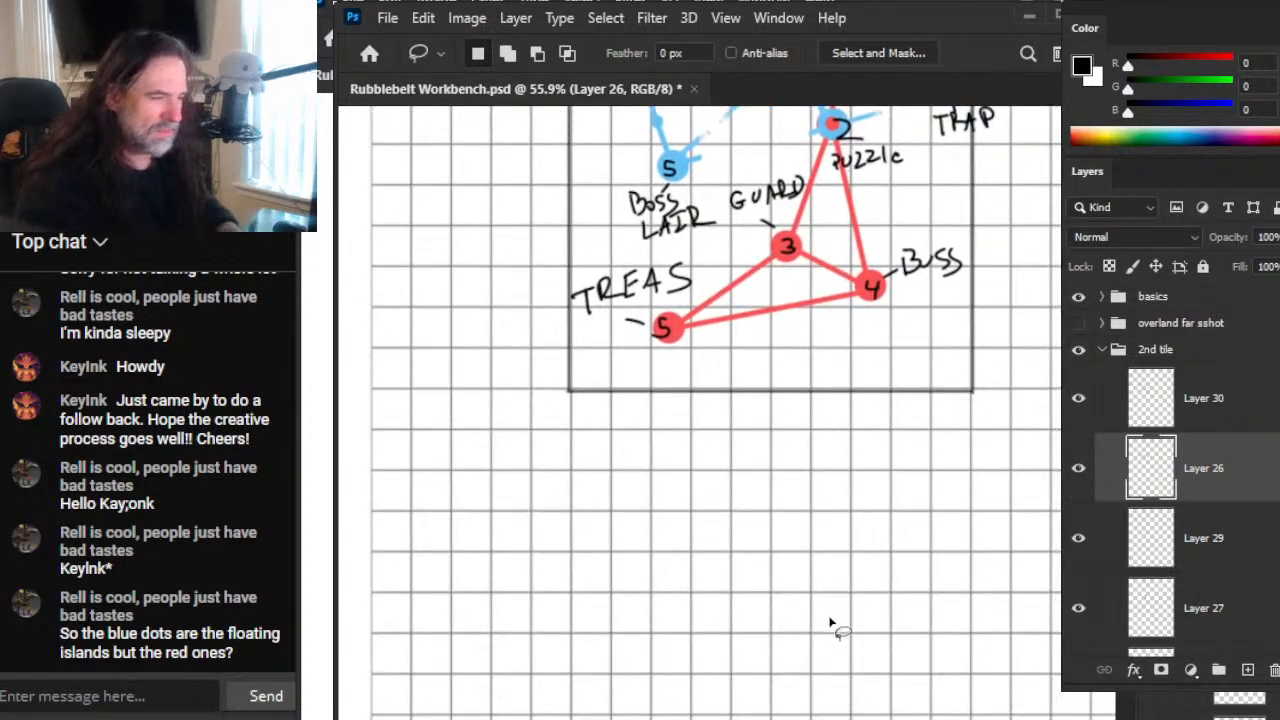
pyautogui.press('b')
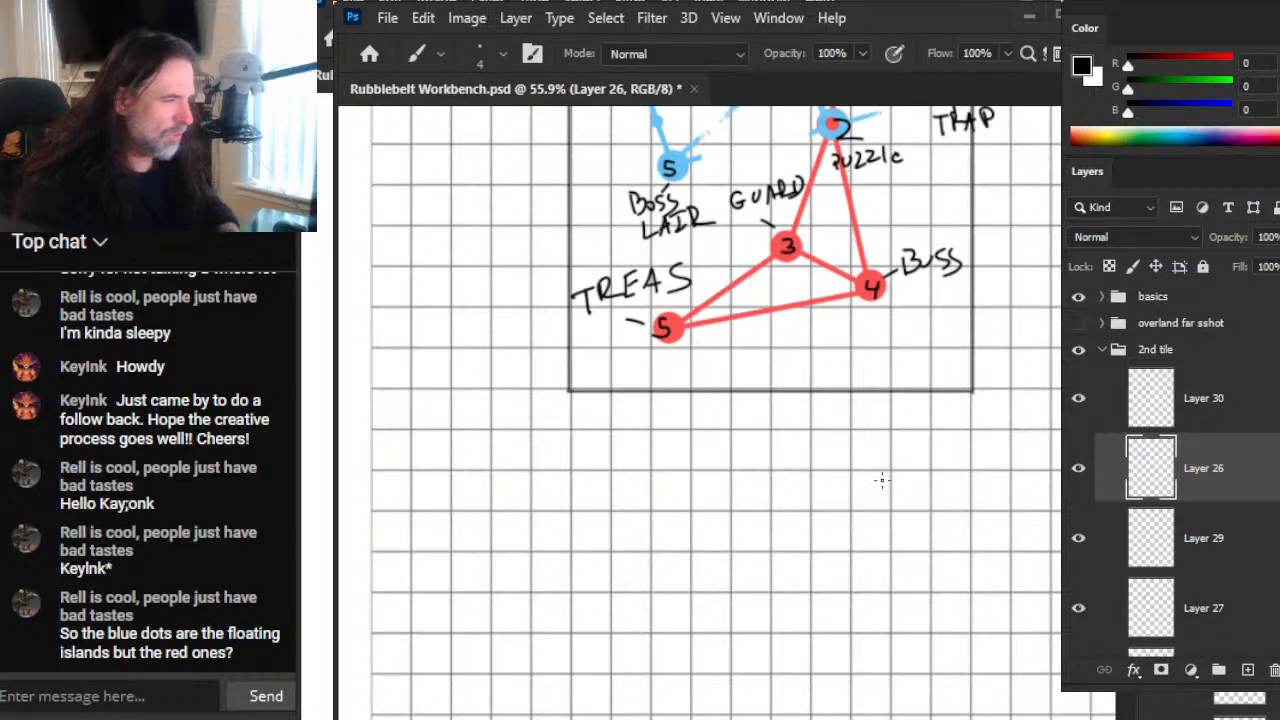
pyautogui.press('l')
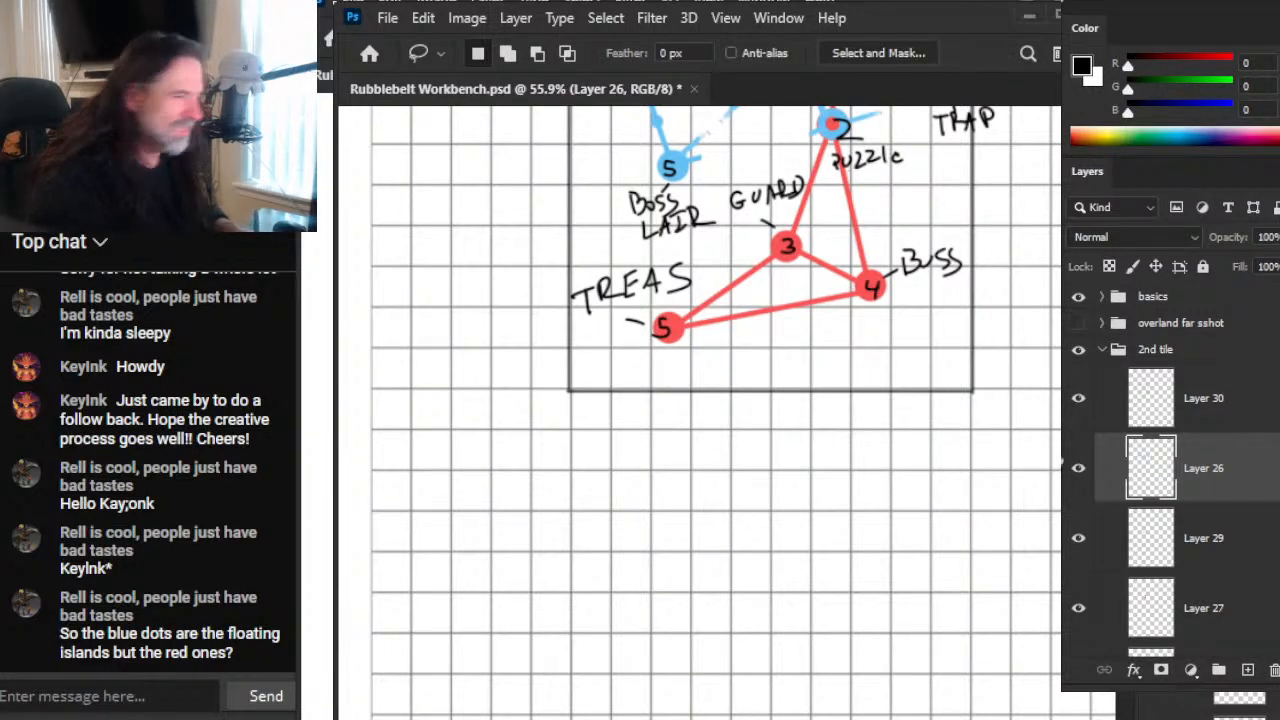
pyautogui.press('b')
pyautogui.moveTo(573, 431); pyautogui.dragTo(928, 430)
pyautogui.moveTo(950, 517)
pyautogui.mouseDown()
pyautogui.moveTo(840, 417)
pyautogui.moveTo(851, 408)
pyautogui.mouseUp()
pyautogui.moveTo(876, 323)
pyautogui.mouseDown()
pyautogui.moveTo(877, 689)
pyautogui.moveTo(444, 688)
pyautogui.mouseUp()
pyautogui.moveTo(480, 326); pyautogui.dragTo(480, 697)
pyautogui.press('e')
pyautogui.moveTo(457, 377); pyautogui.dragTo(457, 700)
# Step: Try circling the node 2 shared by the blue and red networks with the black brush
pyautogui.scroll(-3, 457, 377)
pyautogui.moveTo(726, 352); pyautogui.dragTo(829, 646)
pyautogui.moveTo(751, 145); pyautogui.dragTo(722, 469)
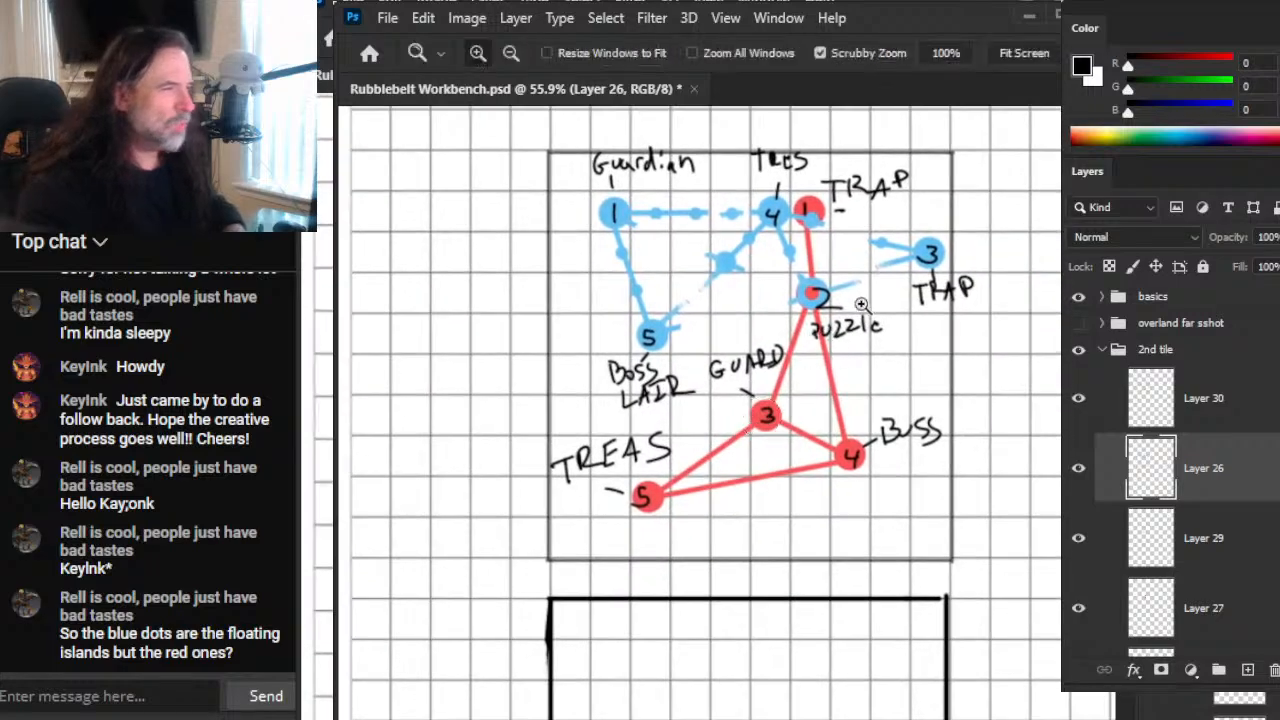
pyautogui.press('z')
pyautogui.click(832, 333)
pyautogui.press('b')
pyautogui.moveTo(772, 232)
pyautogui.mouseDown()
pyautogui.moveTo(715, 222)
pyautogui.moveTo(773, 229)
pyautogui.mouseUp()
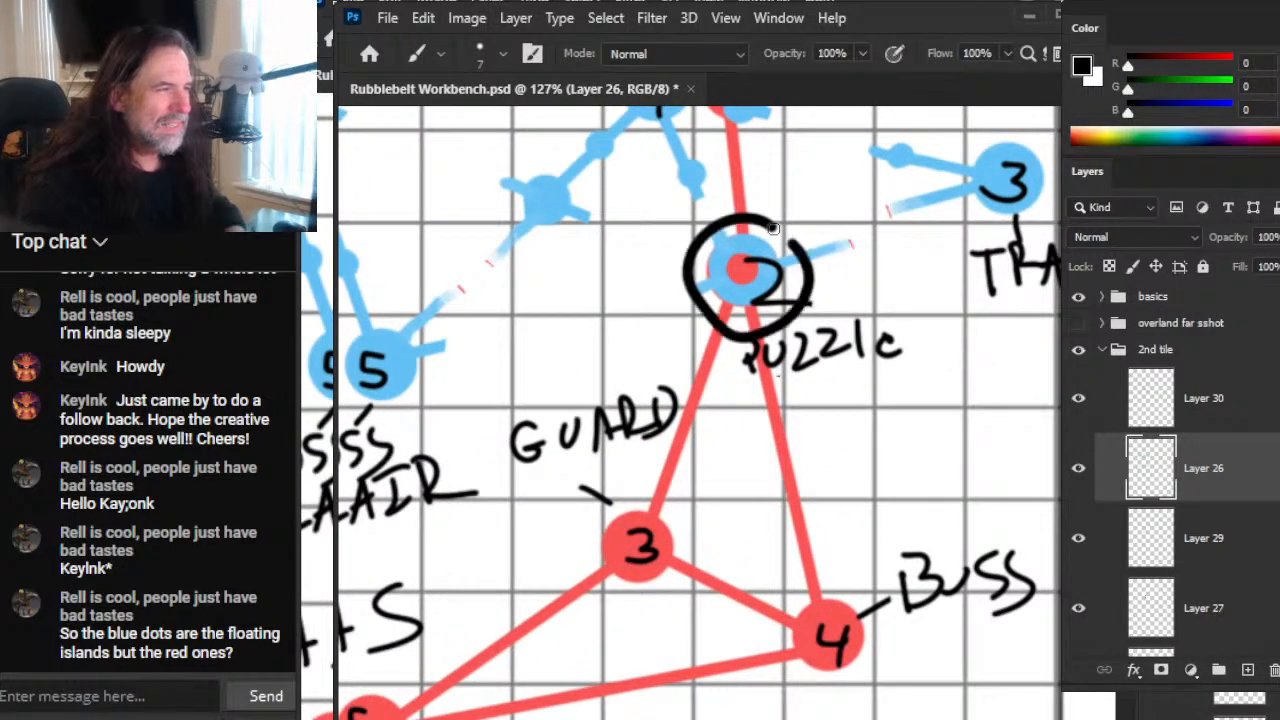
pyautogui.hotkey('ctrl', 'z')
# Step: Try a short black stroke near the new square's upper-left corner and erase it
pyautogui.press('z')
pyautogui.moveTo(975, 555); pyautogui.dragTo(806, 538)
pyautogui.moveTo(976, 684); pyautogui.dragTo(725, 338)
pyautogui.moveTo(621, 323); pyautogui.dragTo(746, 363)
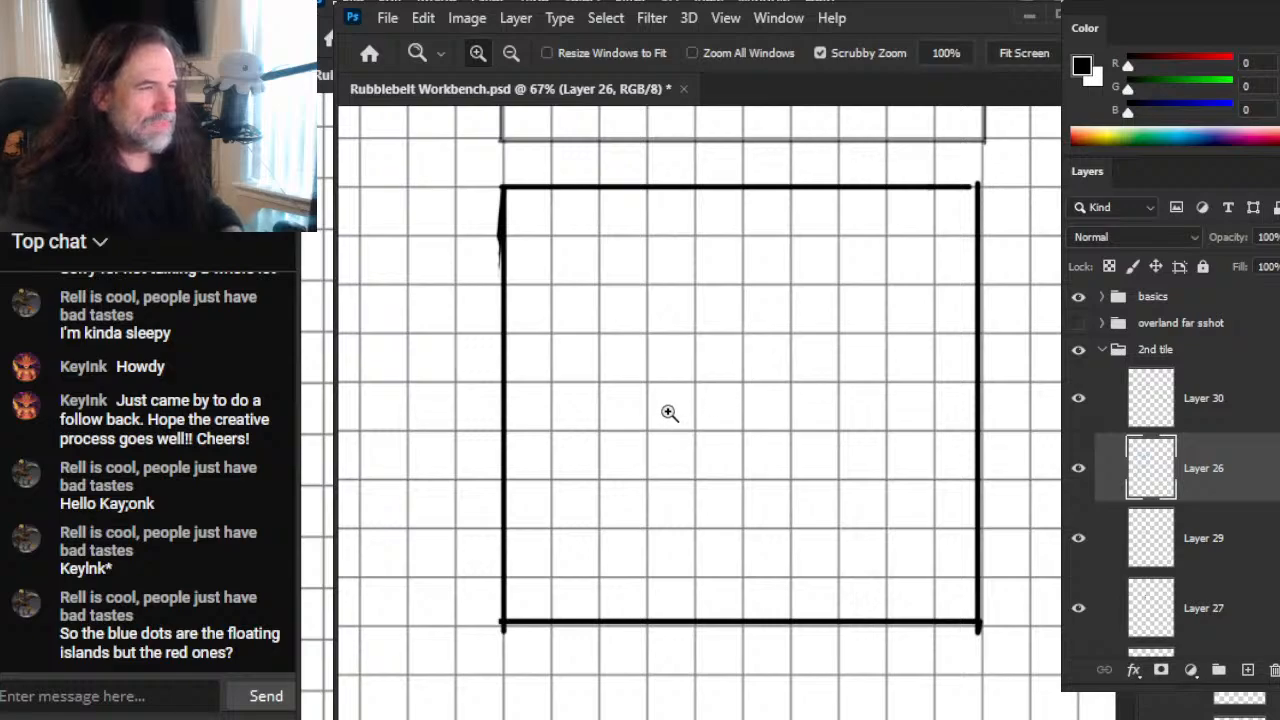
pyautogui.press('b')
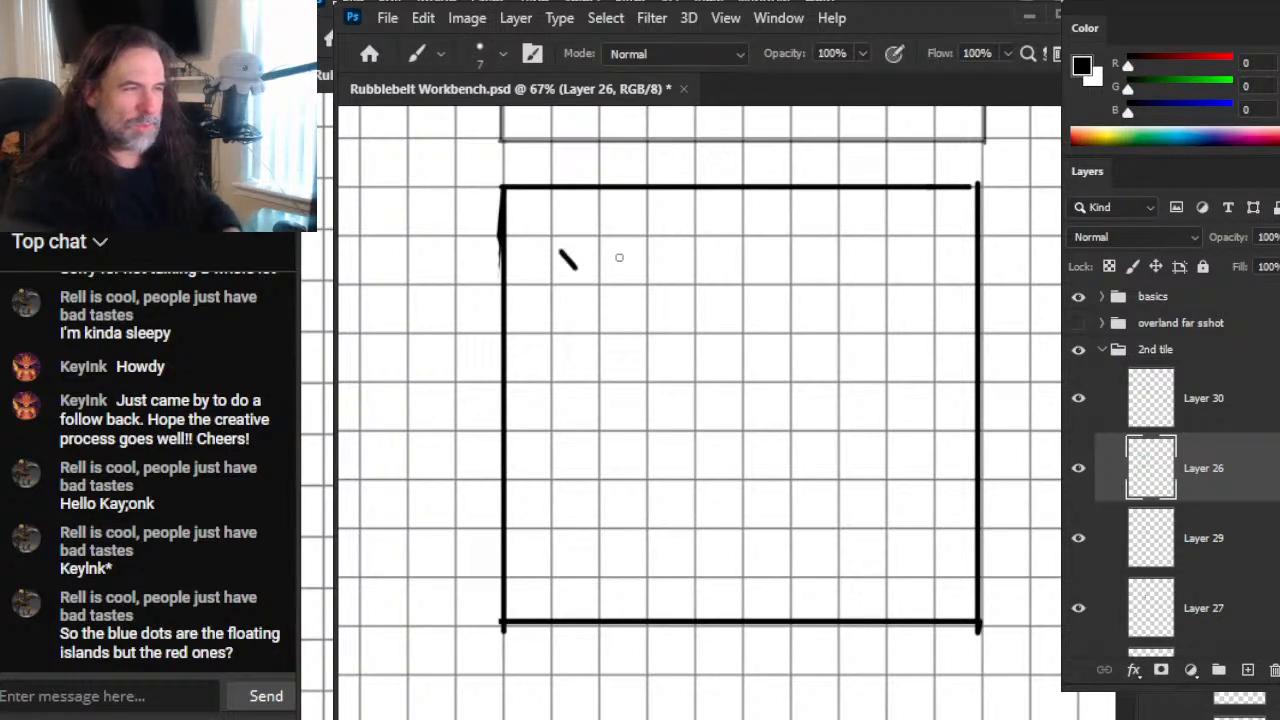
pyautogui.press('e')
pyautogui.moveTo(566, 262)
pyautogui.mouseDown()
pyautogui.moveTo(717, 277)
pyautogui.moveTo(674, 271)
pyautogui.mouseUp()
pyautogui.press('b')
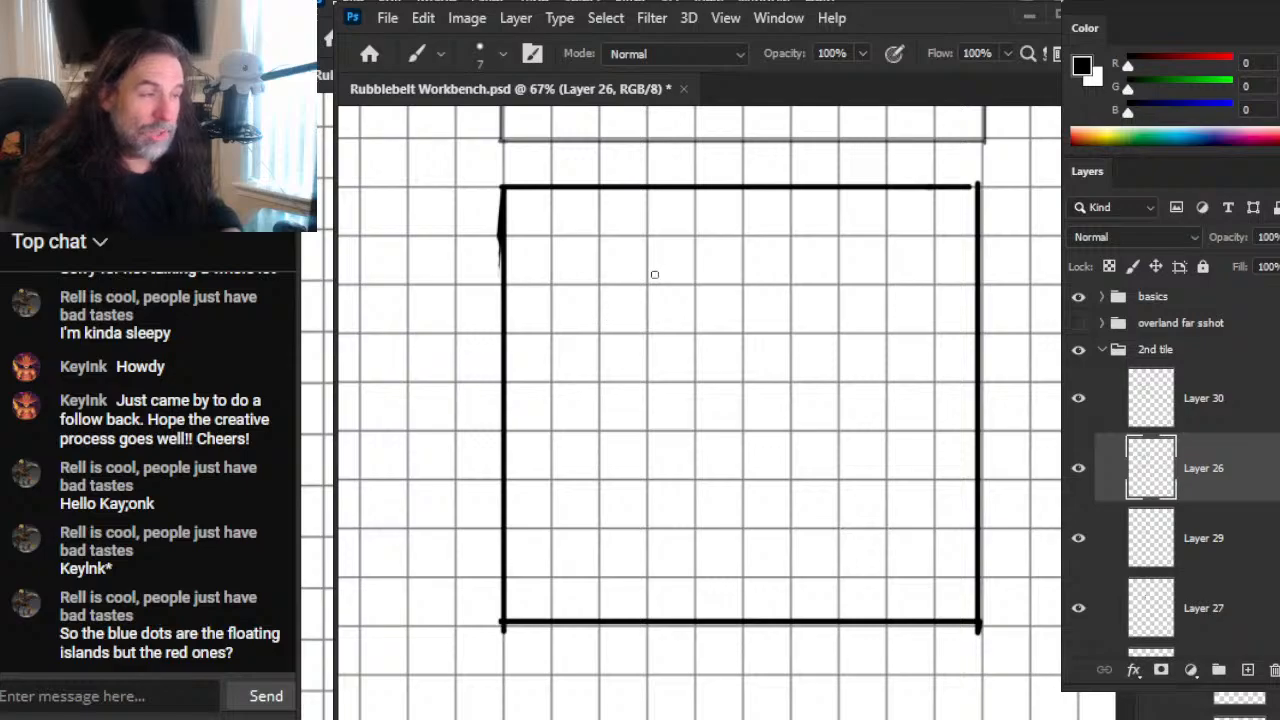
# Step: Compare the labelled tile's shared node 2 and surrounding networks with the empty square below
pyautogui.press('z')
pyautogui.moveTo(852, 312); pyautogui.dragTo(796, 295)
pyautogui.moveTo(834, 257); pyautogui.dragTo(751, 489)
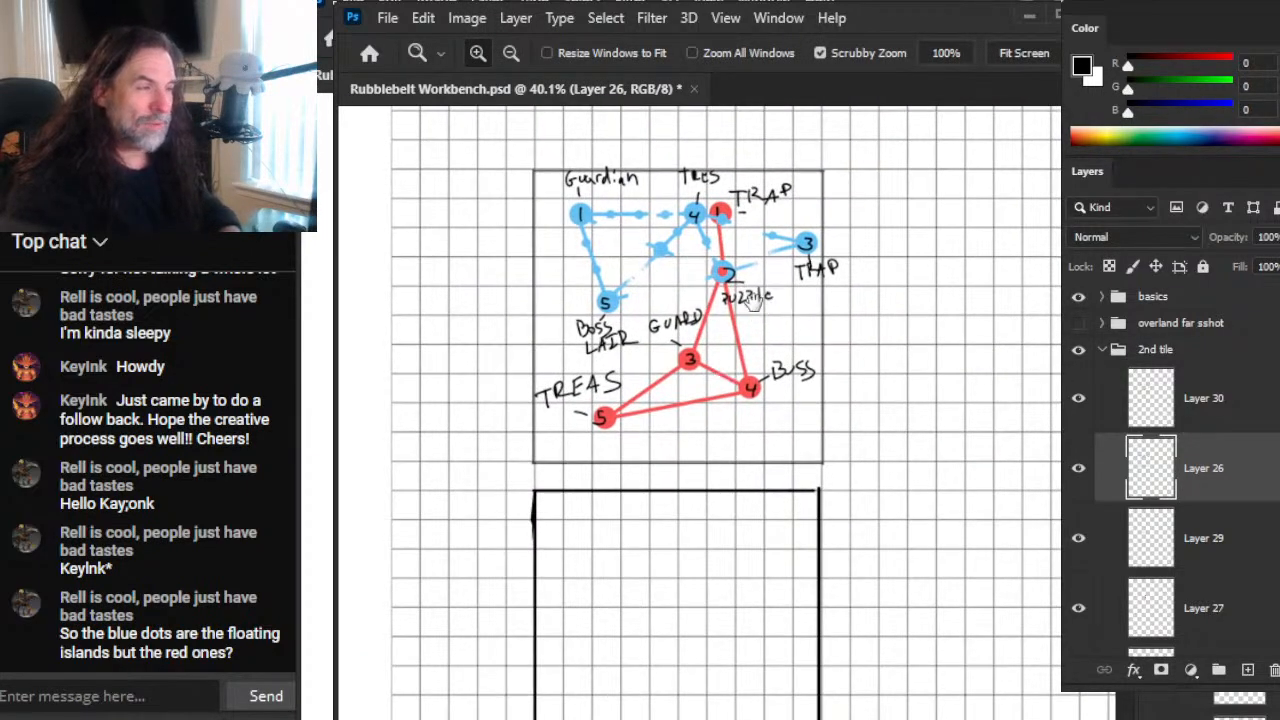
pyautogui.moveTo(723, 270); pyautogui.dragTo(885, 379)
pyautogui.moveTo(889, 451); pyautogui.dragTo(780, 526)
pyautogui.moveTo(810, 625); pyautogui.dragTo(771, 264)
pyautogui.moveTo(606, 614); pyautogui.dragTo(686, 471)
# Step: Try a small brush mark inside the empty square and an erasure on its right edge
pyautogui.press('b')
pyautogui.moveTo(657, 366); pyautogui.dragTo(671, 357)
pyautogui.press('e')
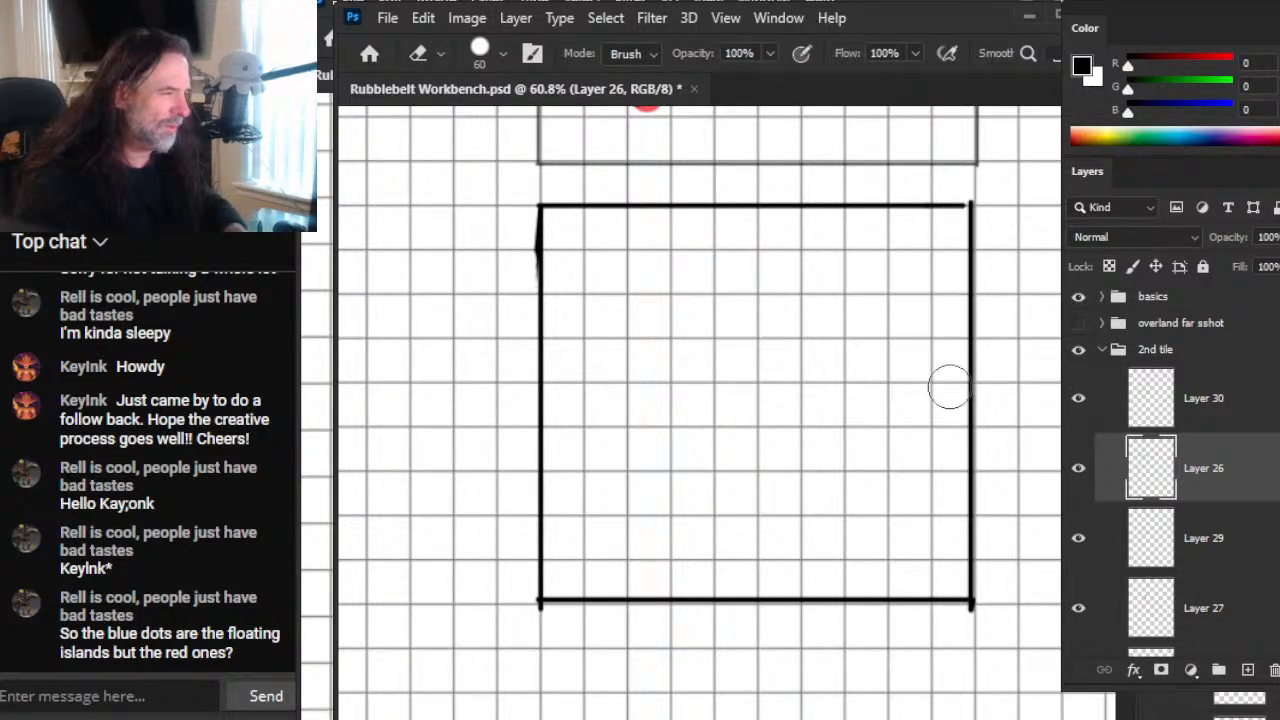
pyautogui.click(965, 525)
pyautogui.hotkey('ctrl', 'z')
# Step: Split the square's lower portion onto its own layer and move it down by about one grid cell
pyautogui.press('l')
pyautogui.moveTo(1022, 492)
pyautogui.mouseDown()
pyautogui.moveTo(1032, 502)
pyautogui.moveTo(1022, 494)
pyautogui.mouseUp()
pyautogui.hotkey('ctrl', 'j')
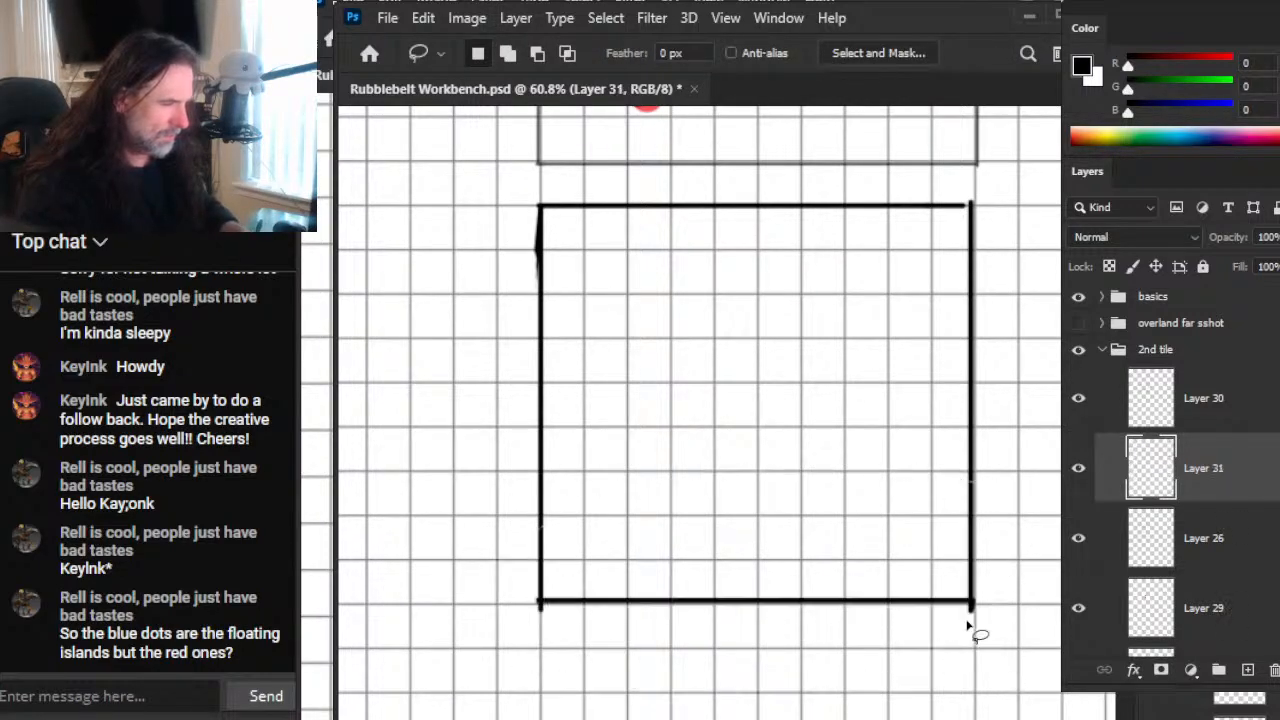
pyautogui.press('v')
pyautogui.moveTo(1008, 590); pyautogui.dragTo(1011, 636)
# Step: Smudge both side lines with a size 60 tip to close their gaps, and merge the moved portion into Layer 26
pyautogui.press('r')
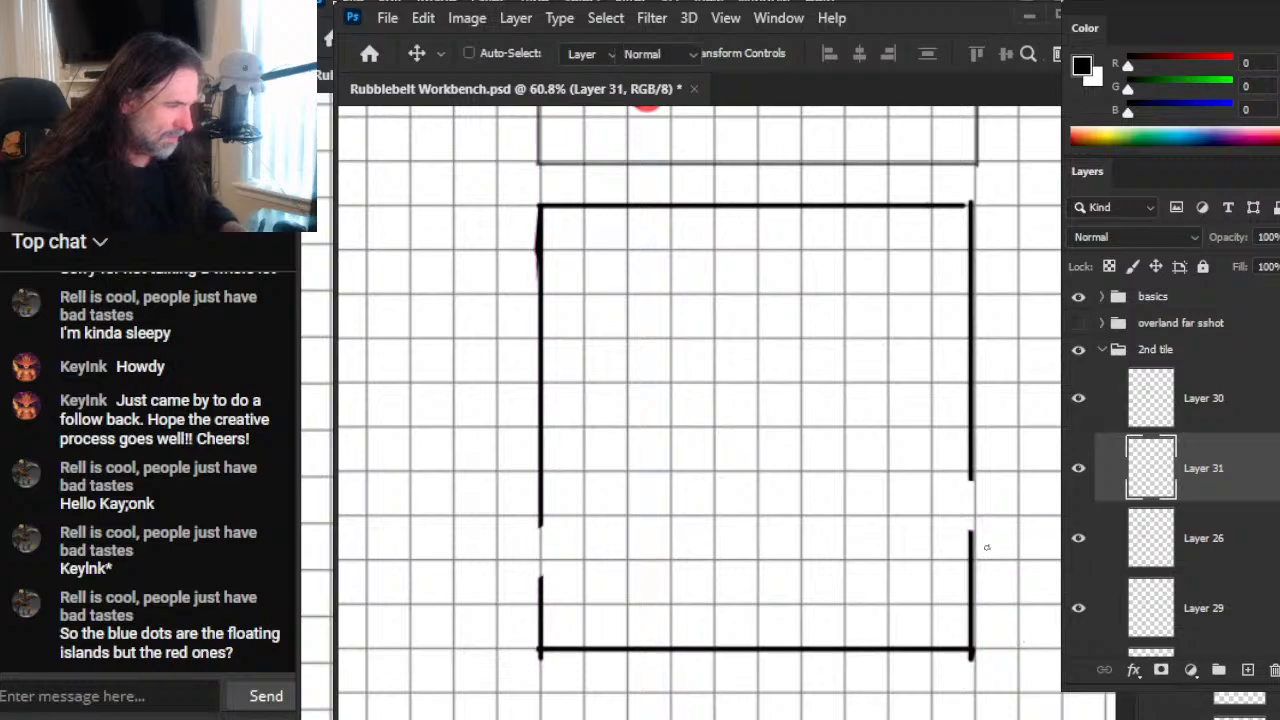
pyautogui.press(']')
pyautogui.press(']')
pyautogui.press(']')
pyautogui.press(']')
pyautogui.press(']')
pyautogui.press(']')
pyautogui.press(']')
pyautogui.moveTo(966, 551); pyautogui.dragTo(986, 574)
pyautogui.moveTo(532, 604); pyautogui.dragTo(517, 434)
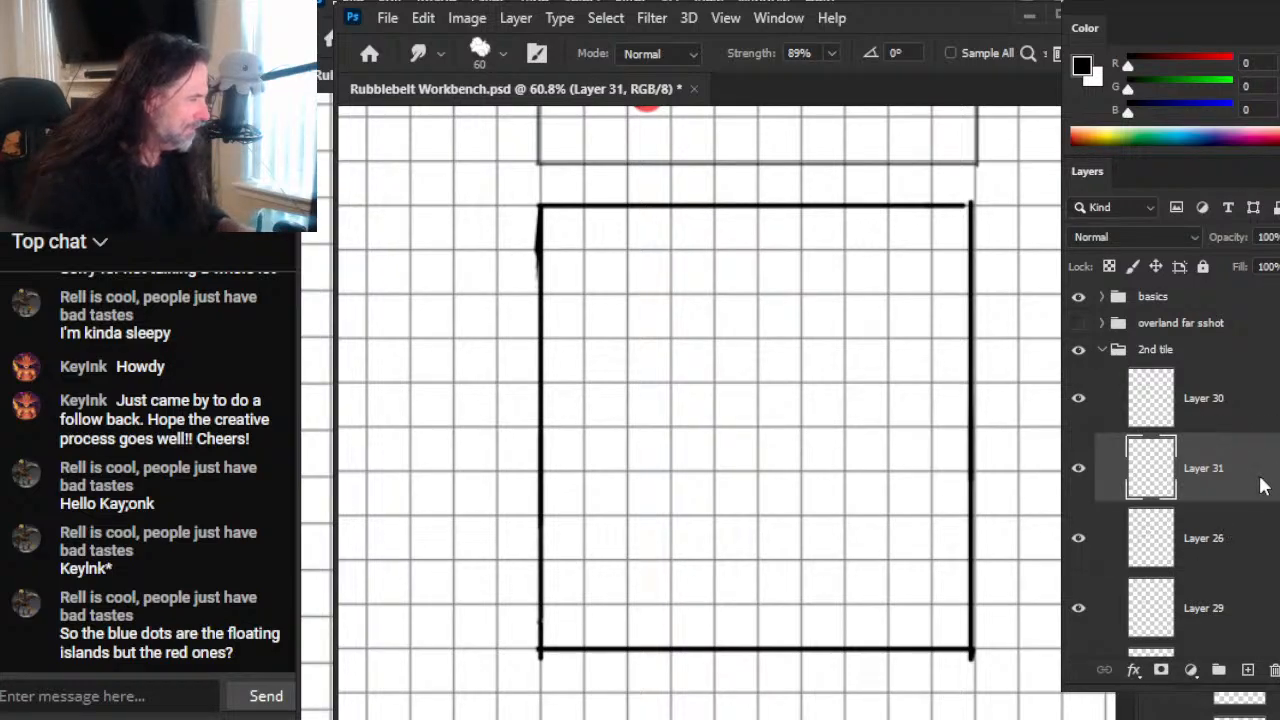
pyautogui.hotkey('ctrl', 'e')
pyautogui.click(1081, 468)
pyautogui.click(1081, 468)
# Step: Draw three small black circles in a diagonal row near the middle of the square
pyautogui.press('b')
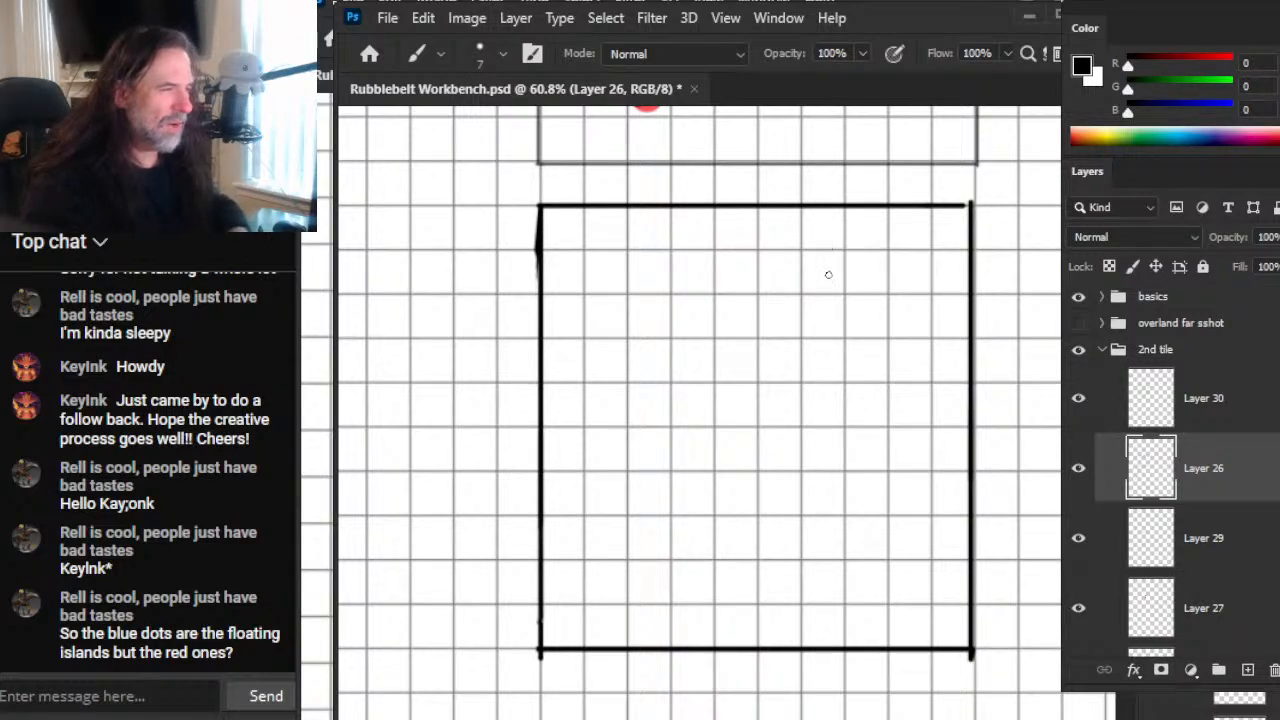
pyautogui.moveTo(828, 416); pyautogui.dragTo(832, 401)
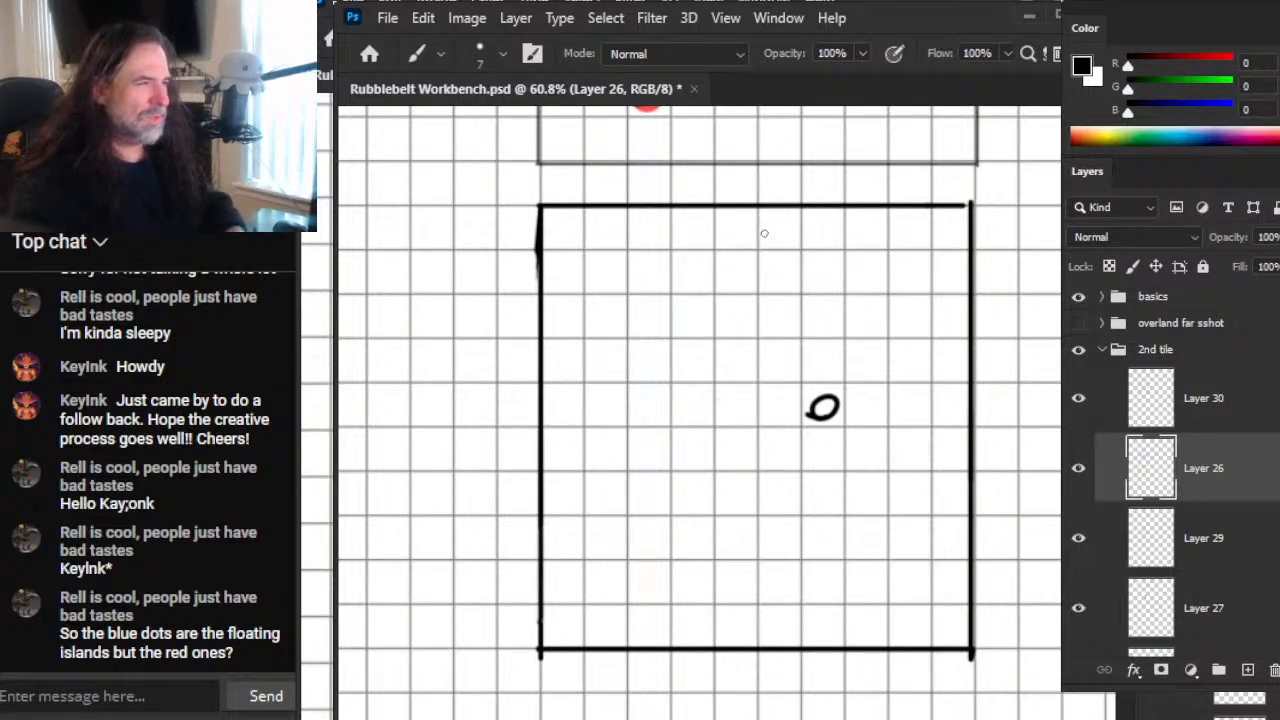
pyautogui.moveTo(786, 451)
pyautogui.mouseDown()
pyautogui.moveTo(770, 458)
pyautogui.moveTo(794, 455)
pyautogui.mouseUp()
pyautogui.click(719, 459)
pyautogui.press('e')
pyautogui.click(724, 465)
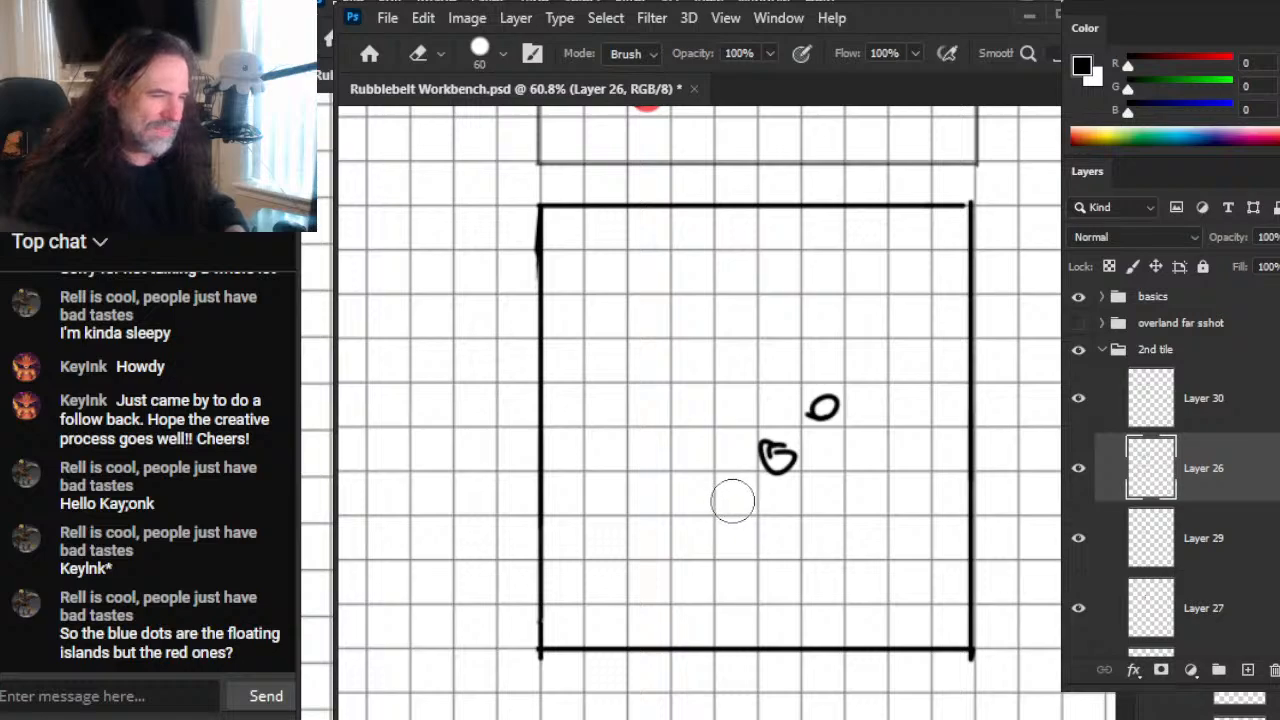
pyautogui.press('b')
pyautogui.moveTo(743, 490); pyautogui.dragTo(747, 481)
# Step: Add small circles near the square's lower-right corner and above the diagonal row, and redraw the row's middle circle cleanly
pyautogui.scroll(1, 714, 488)
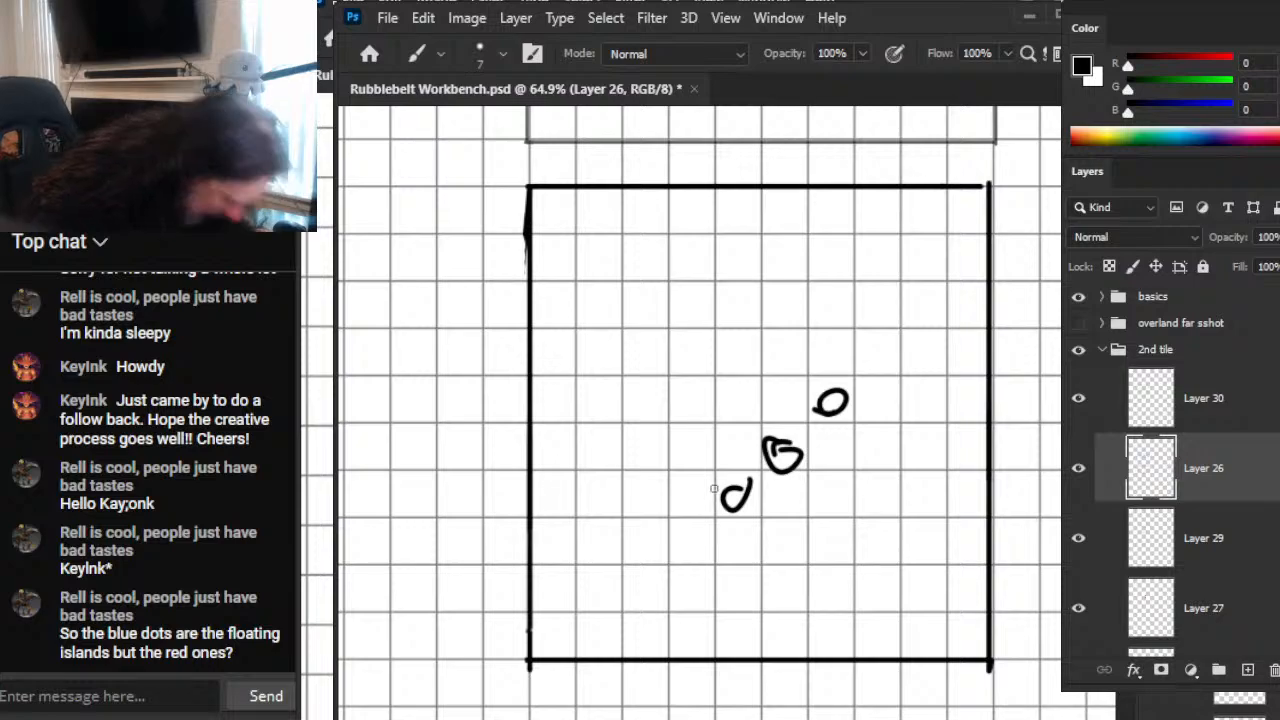
pyautogui.moveTo(931, 584); pyautogui.dragTo(928, 597)
pyautogui.scroll(-1, 921, 630)
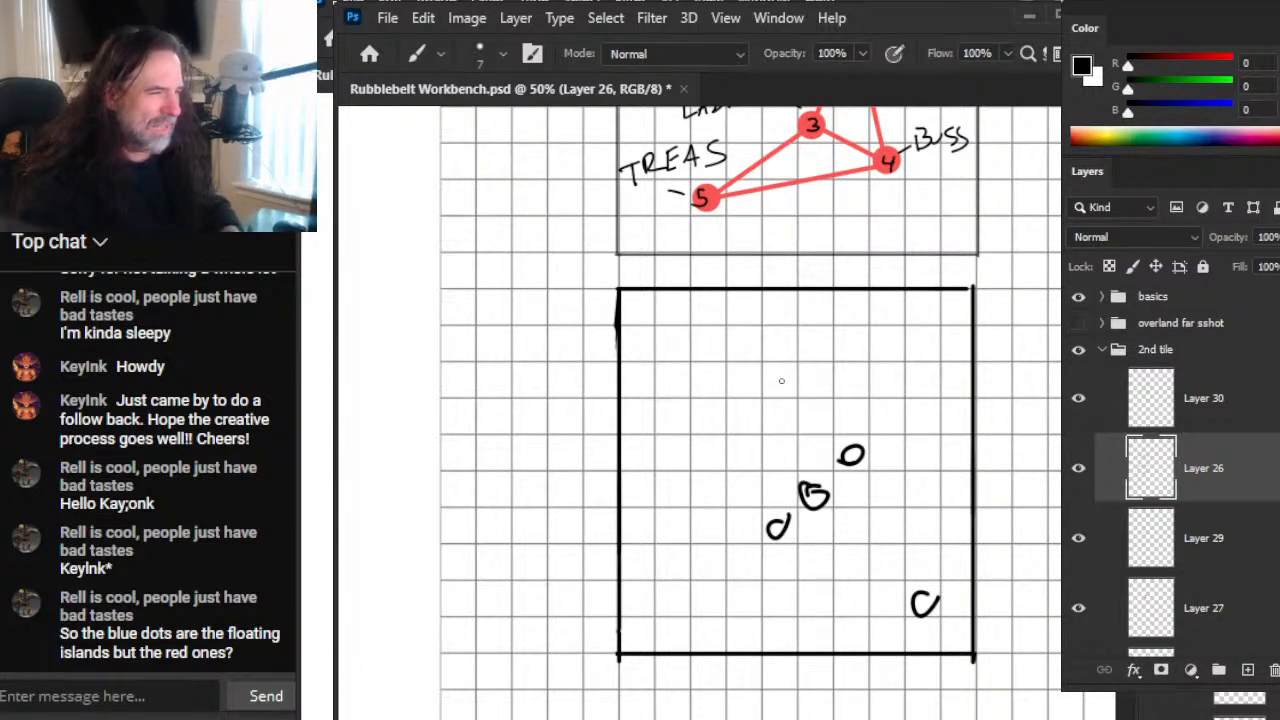
pyautogui.hotkey('ctrl', 'z')
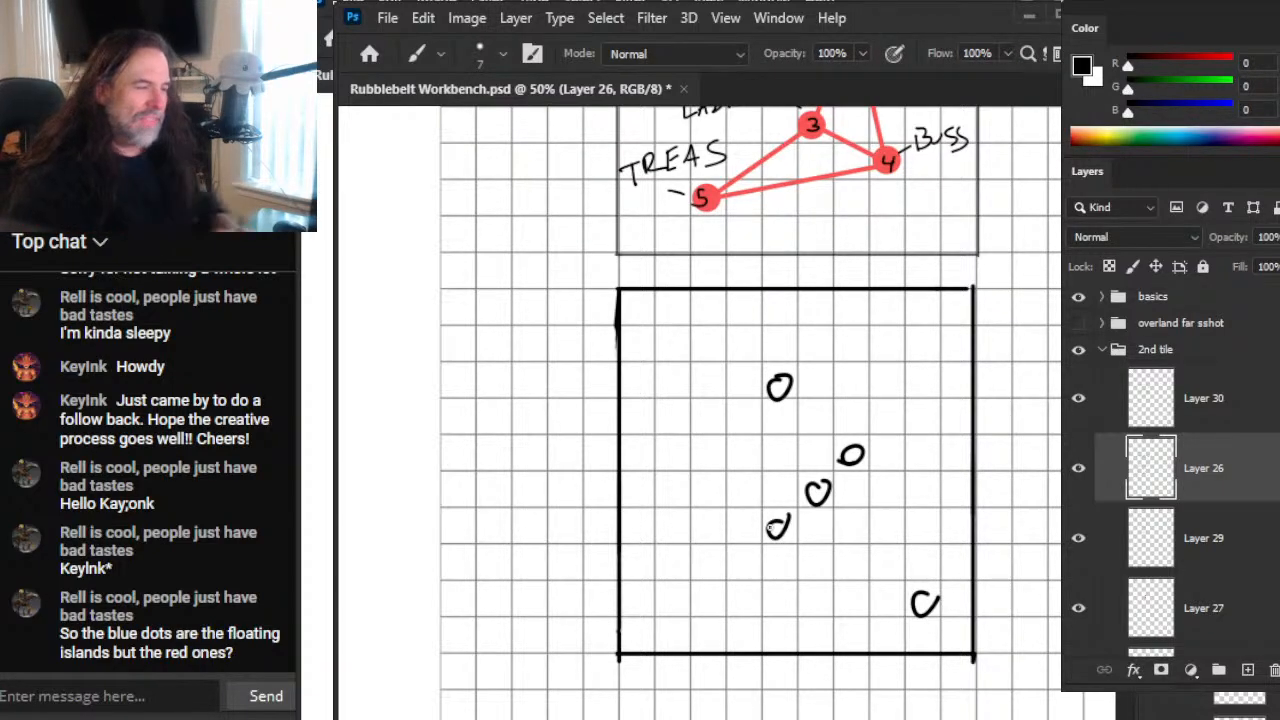
# Step: Examine the shared node 2 in the labelled tile and compare it with the circle layout in the new square
pyautogui.moveTo(837, 289); pyautogui.dragTo(755, 628)
pyautogui.press('z')
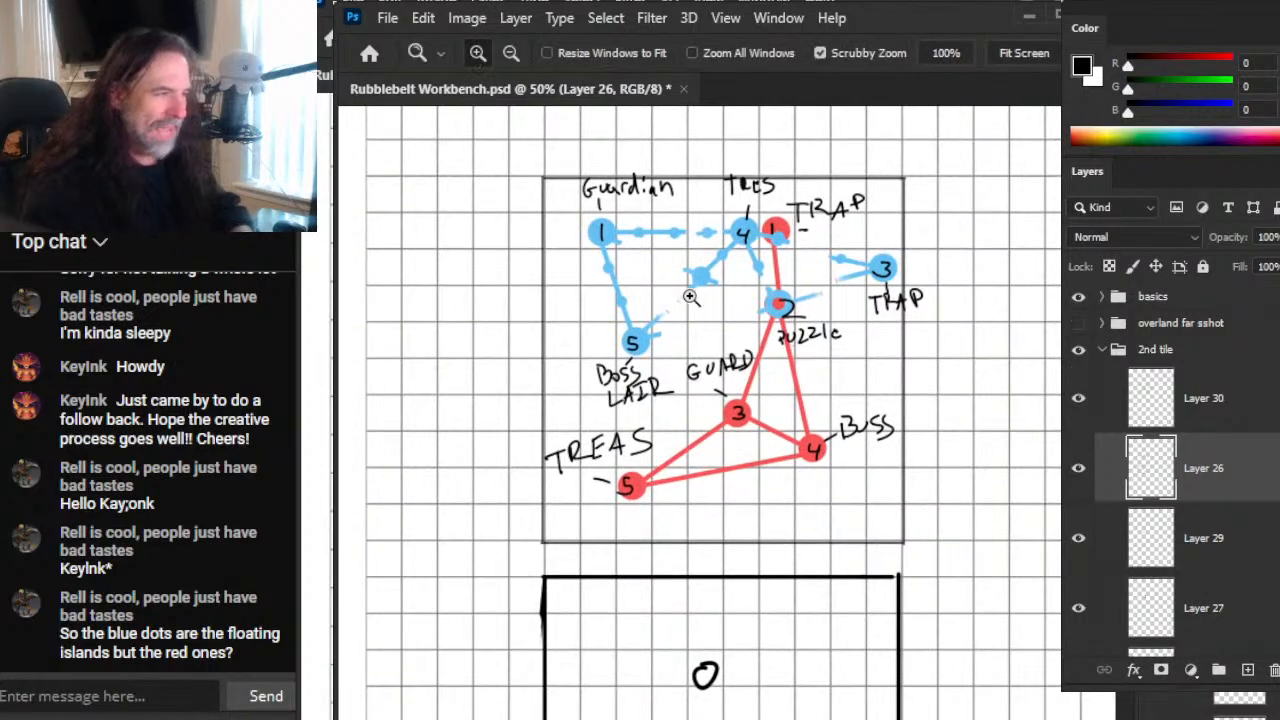
pyautogui.moveTo(755, 298); pyautogui.dragTo(830, 330)
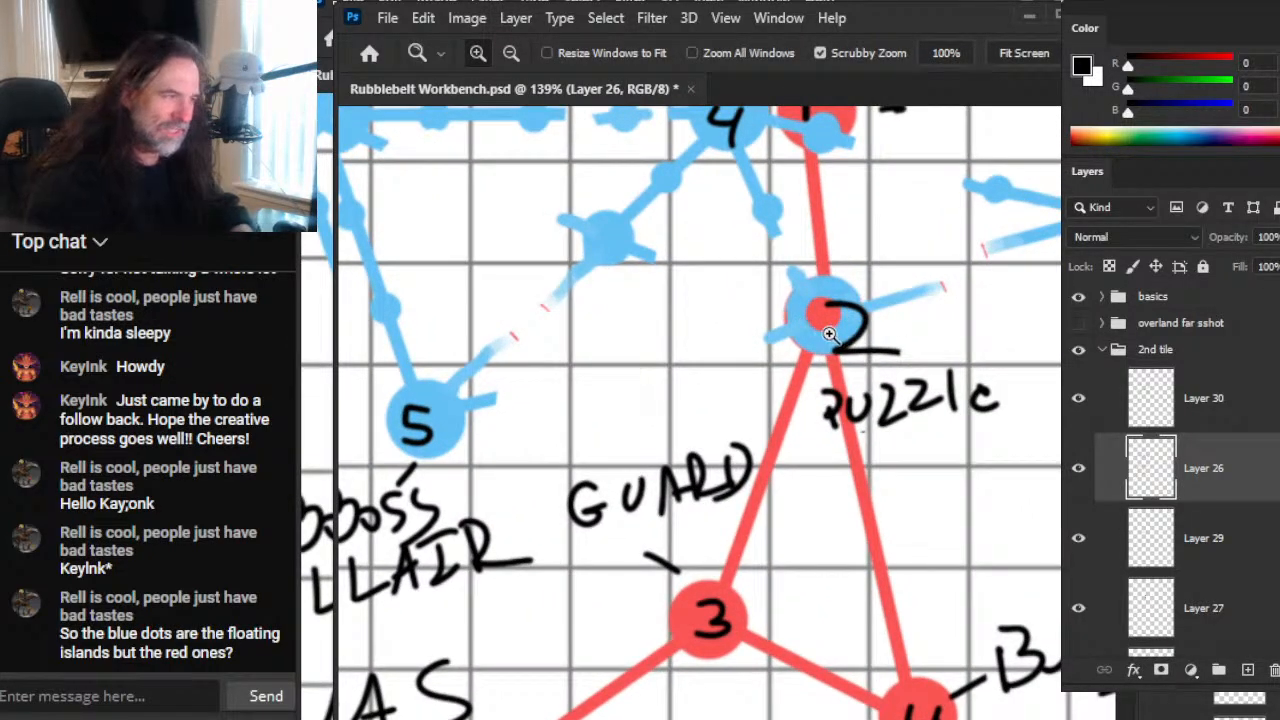
pyautogui.moveTo(963, 517); pyautogui.dragTo(827, 525)
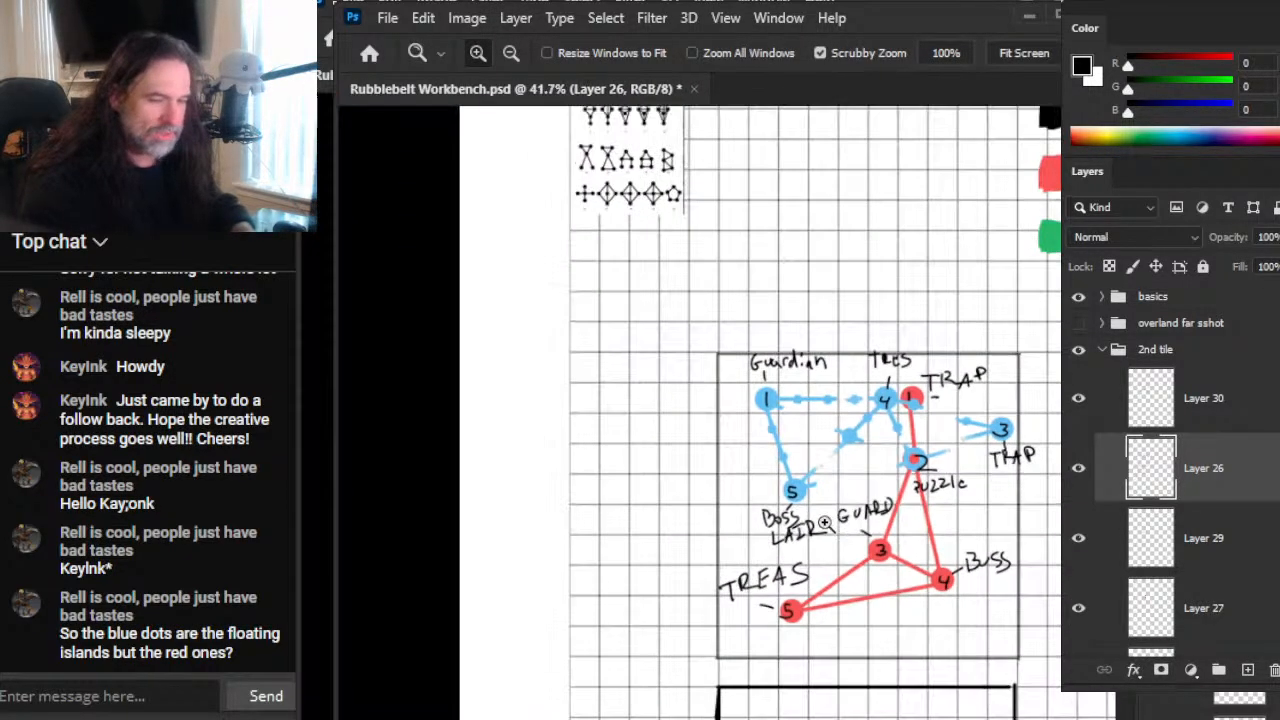
pyautogui.moveTo(942, 592); pyautogui.dragTo(757, 294)
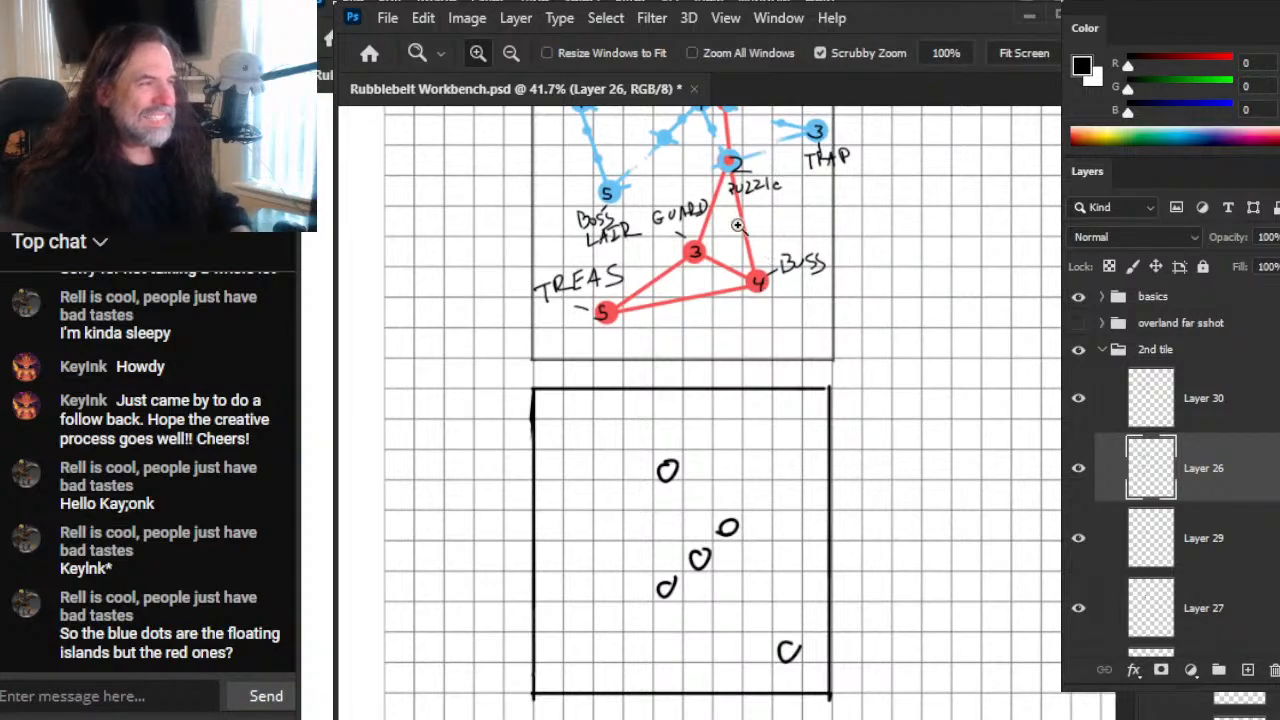
pyautogui.moveTo(734, 195); pyautogui.dragTo(855, 275)
pyautogui.moveTo(782, 212); pyautogui.dragTo(791, 430)
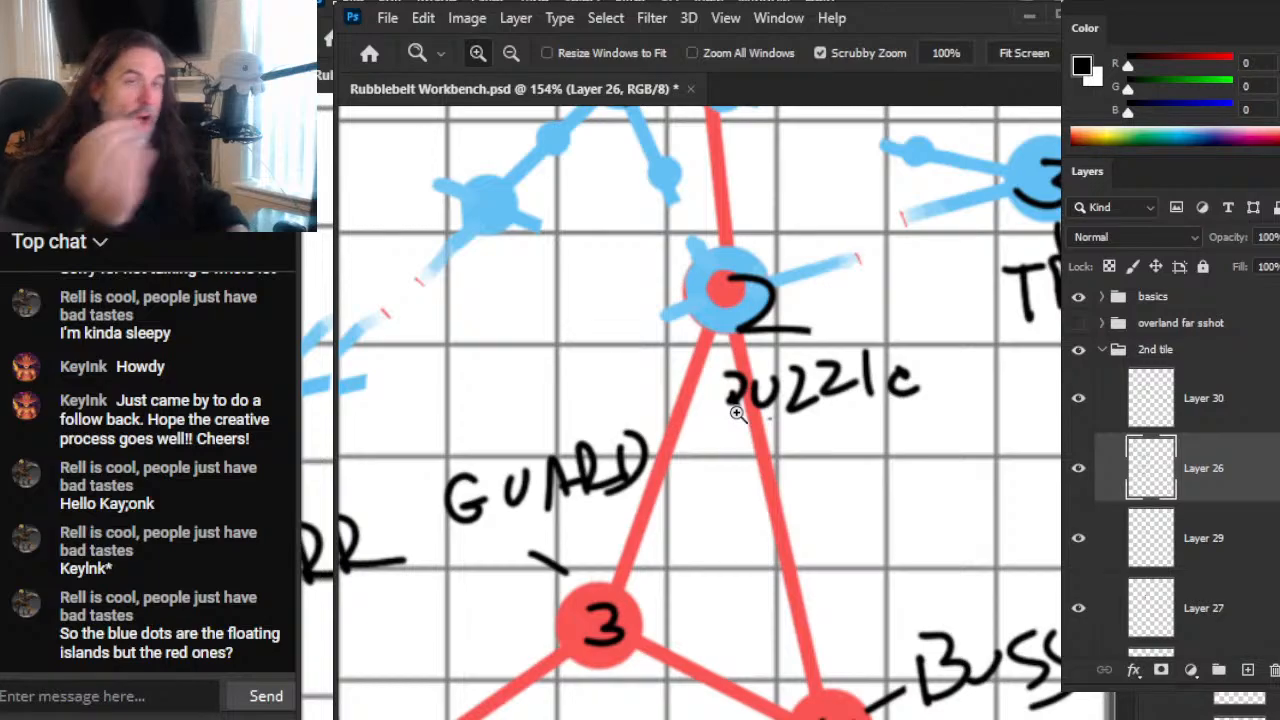
pyautogui.moveTo(911, 527); pyautogui.dragTo(748, 532)
pyautogui.moveTo(858, 605); pyautogui.dragTo(686, 328)
pyautogui.moveTo(652, 474); pyautogui.dragTo(780, 478)
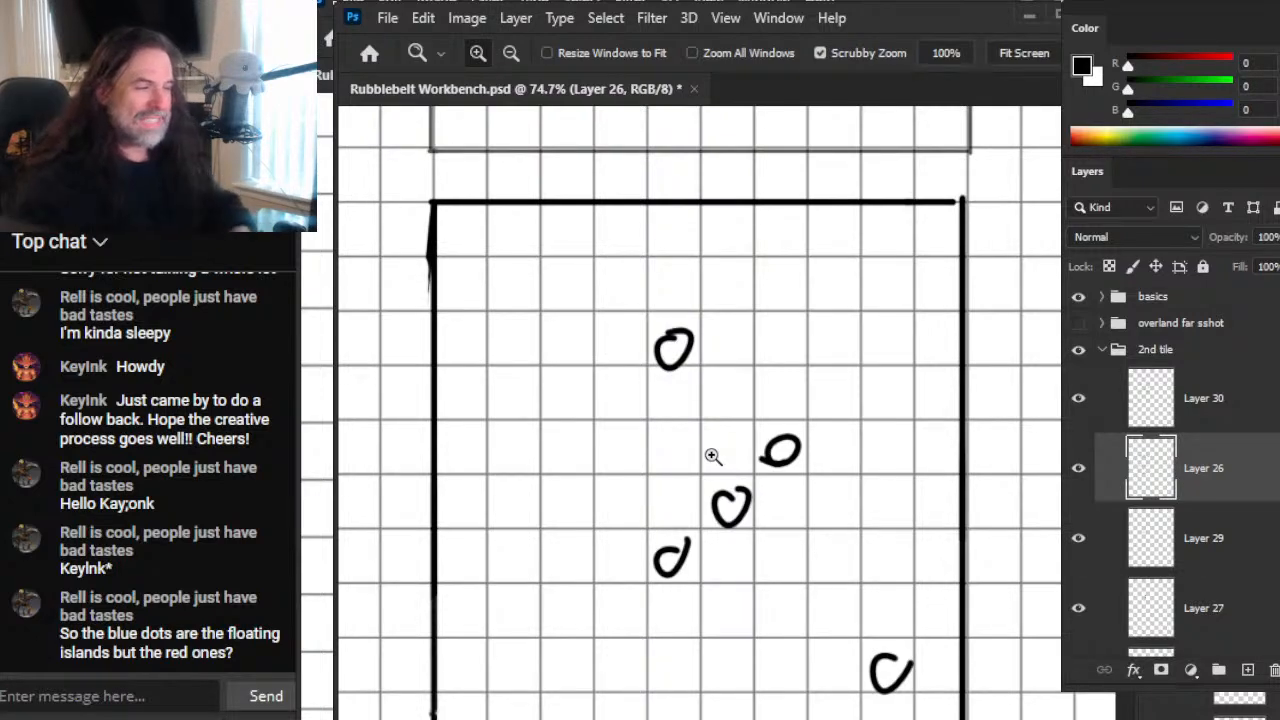
pyautogui.moveTo(814, 477)
pyautogui.mouseDown()
pyautogui.moveTo(779, 497)
pyautogui.moveTo(866, 491)
pyautogui.mouseUp()
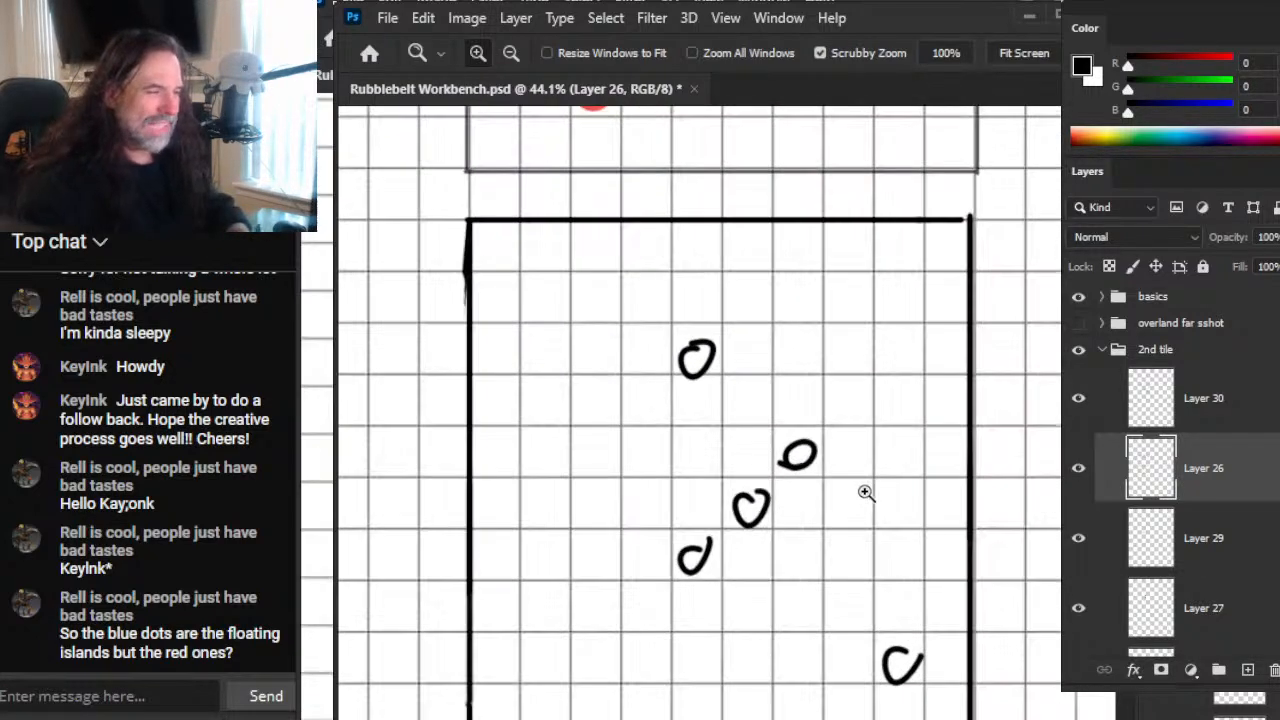
# Step: Try short black strokes around the circles in the new square, and undo them
pyautogui.press('b')
pyautogui.moveTo(661, 319); pyautogui.dragTo(663, 335)
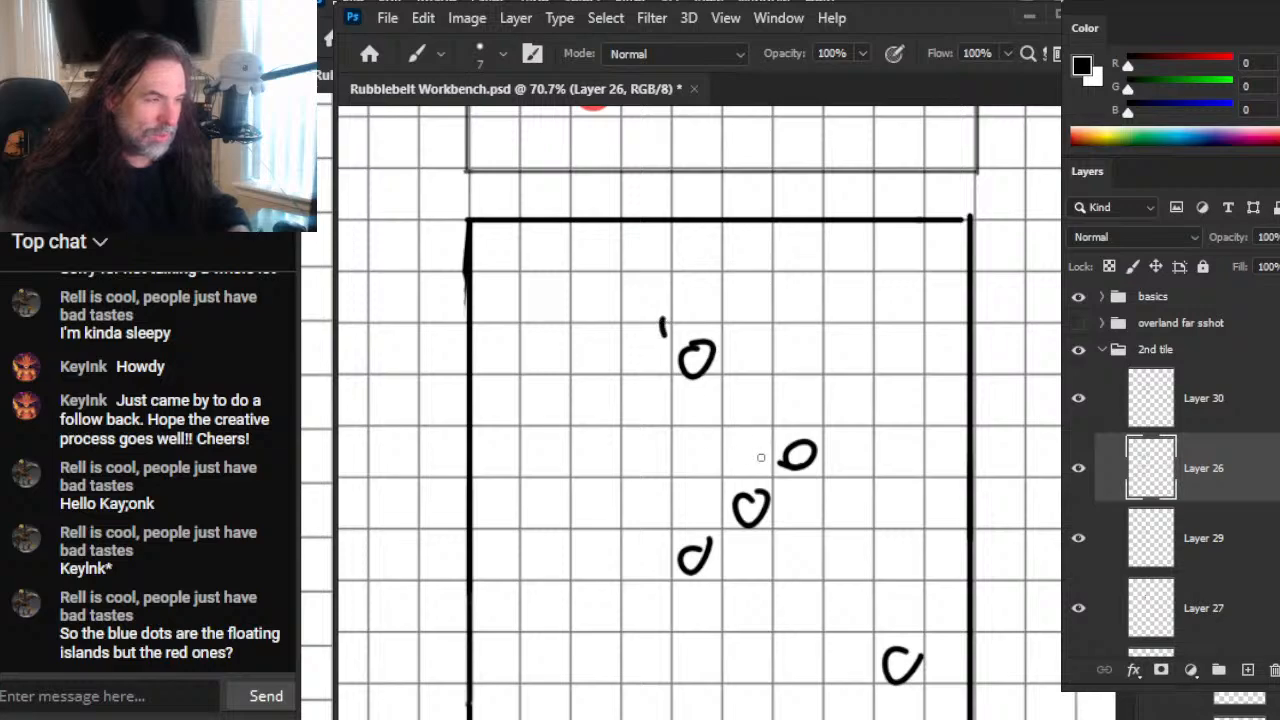
pyautogui.moveTo(820, 397); pyautogui.dragTo(840, 424)
pyautogui.moveTo(708, 446)
pyautogui.mouseDown()
pyautogui.moveTo(712, 488)
pyautogui.moveTo(694, 532)
pyautogui.mouseUp()
pyautogui.moveTo(932, 556)
pyautogui.mouseDown()
pyautogui.moveTo(876, 598)
pyautogui.moveTo(926, 563)
pyautogui.mouseUp()
pyautogui.press('e')
pyautogui.moveTo(655, 517); pyautogui.dragTo(702, 494)
pyautogui.hotkey('ctrl', 'z')
pyautogui.hotkey('ctrl', 'z')
pyautogui.hotkey('ctrl', 'z')
# Step: Draw short and long black connecting lines from the top circle and from the diagonal row's upper circle in the square
pyautogui.press('b')
pyautogui.moveTo(682, 380)
pyautogui.mouseDown()
pyautogui.moveTo(691, 449)
pyautogui.moveTo(716, 418)
pyautogui.mouseUp()
pyautogui.moveTo(766, 406); pyautogui.dragTo(708, 372)
pyautogui.moveTo(815, 476); pyautogui.dragTo(880, 582)
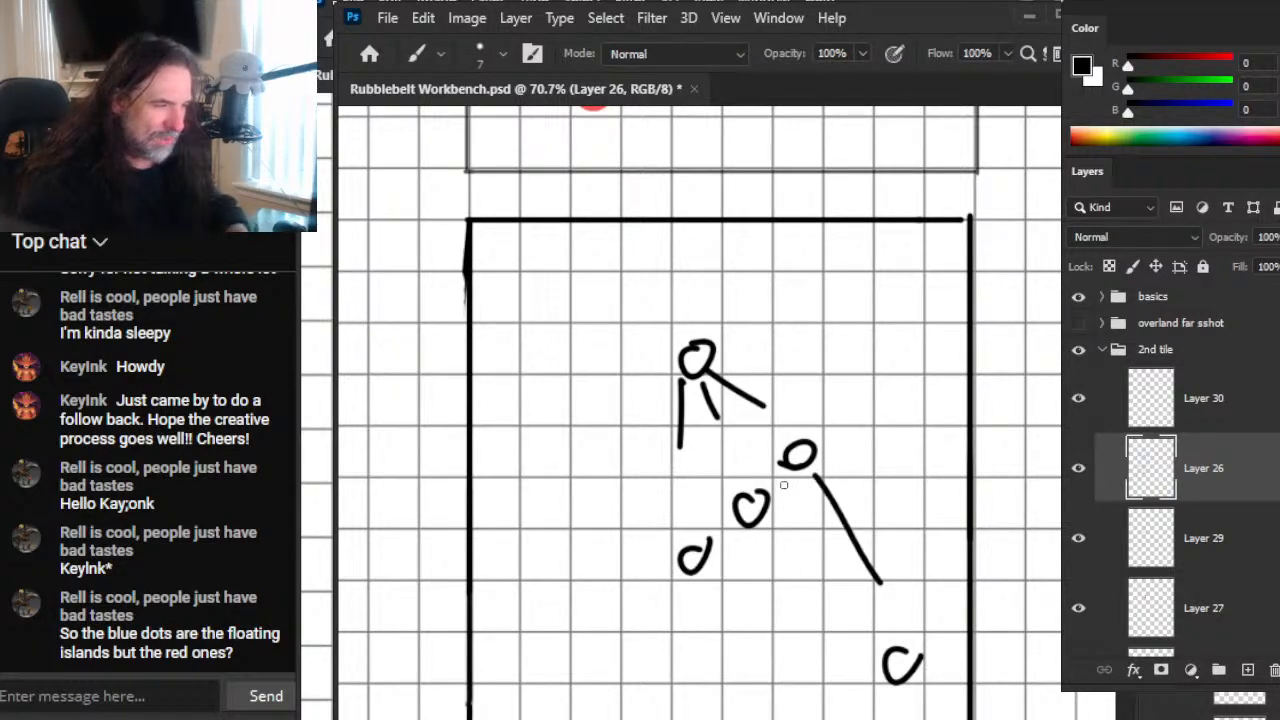
pyautogui.moveTo(702, 388); pyautogui.dragTo(728, 465)
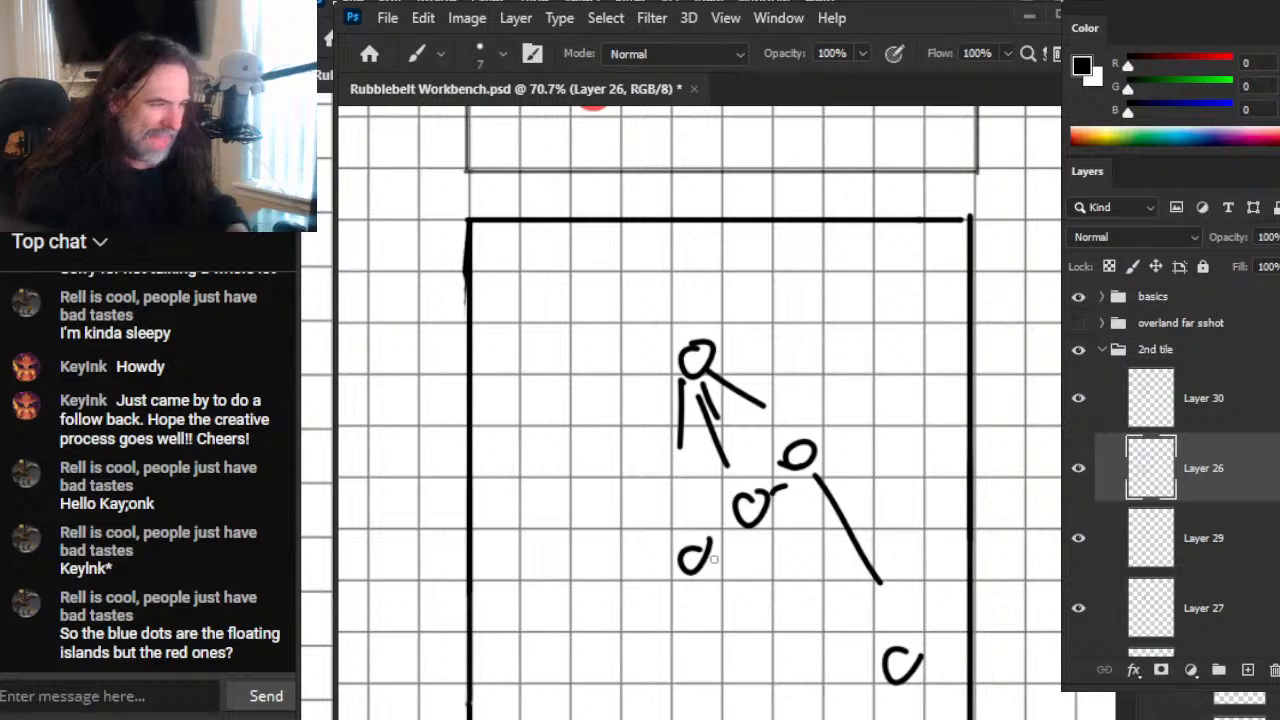
pyautogui.moveTo(682, 430); pyautogui.dragTo(688, 566)
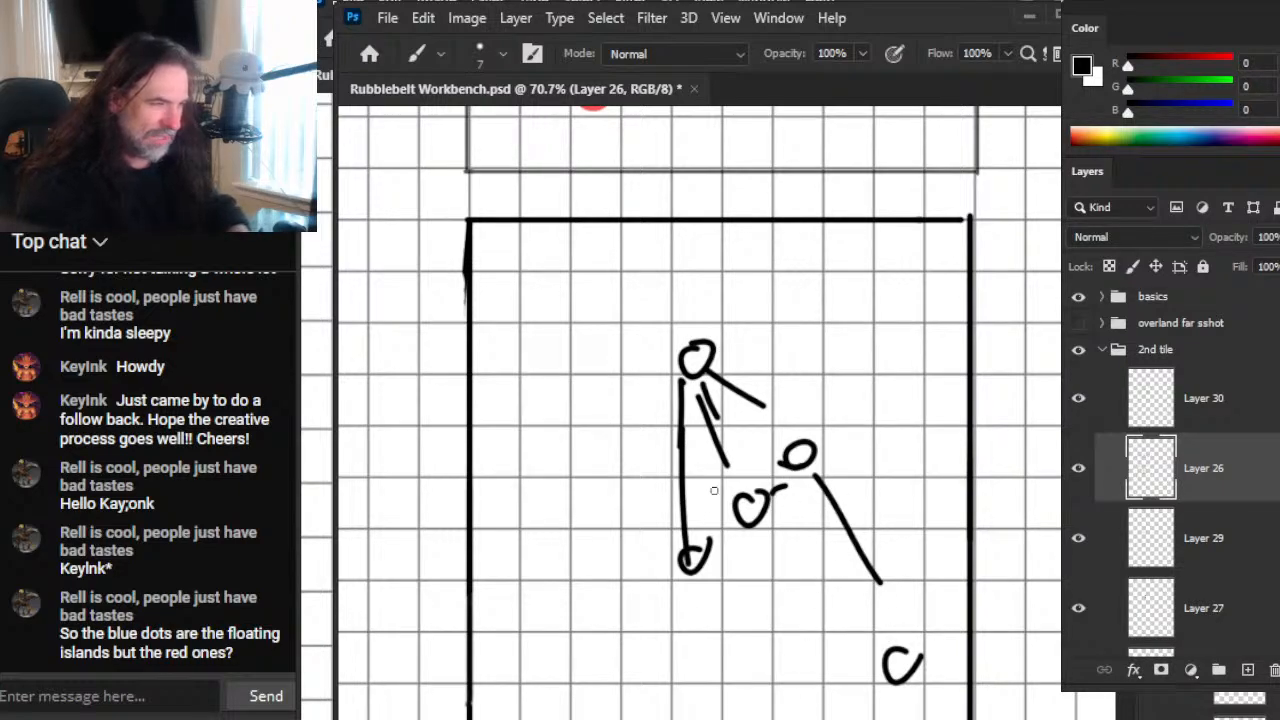
# Step: Erase all the circles and connecting lines inside the square, enlarging the eraser to 80
pyautogui.press('e')
pyautogui.moveTo(786, 400); pyautogui.dragTo(716, 410)
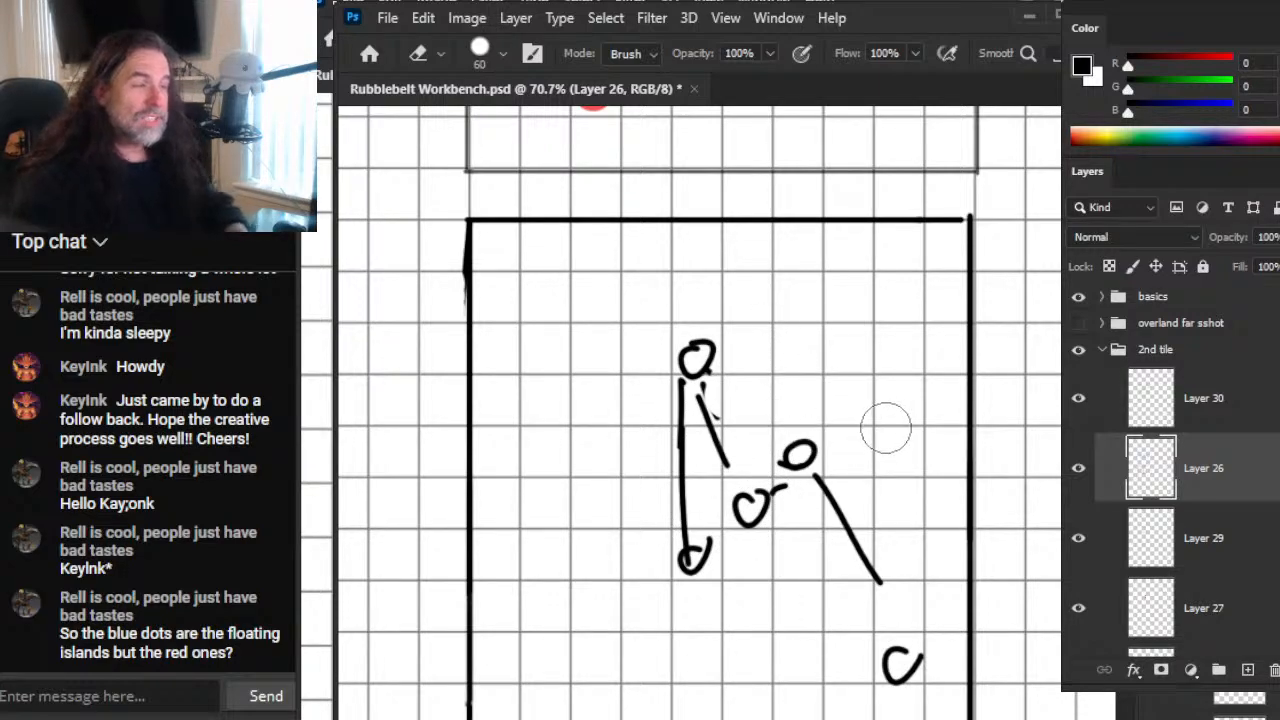
pyautogui.press(']')
pyautogui.moveTo(694, 357)
pyautogui.mouseDown()
pyautogui.moveTo(703, 342)
pyautogui.moveTo(688, 558)
pyautogui.moveTo(768, 474)
pyautogui.moveTo(884, 664)
pyautogui.mouseUp()
pyautogui.press(']')
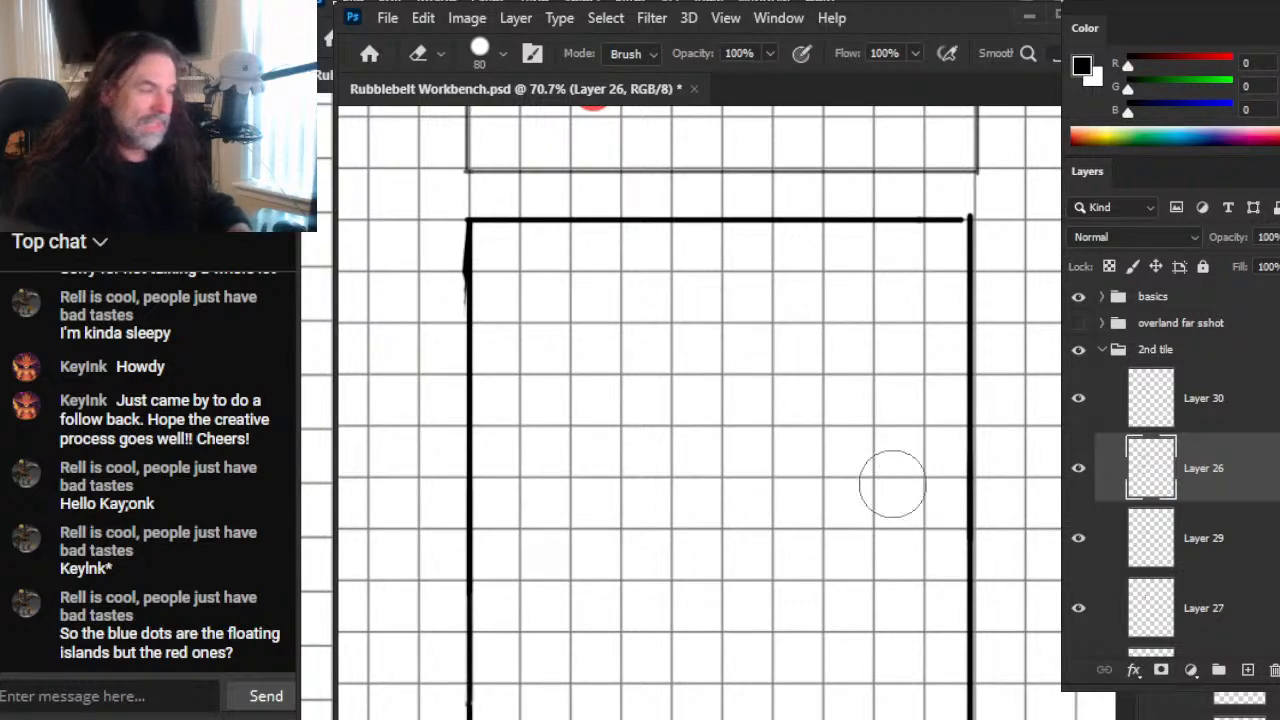
# Step: Examine the labelled tile's red network around node 3 and compare it with the empty square below
pyautogui.press('z')
pyautogui.moveTo(885, 493); pyautogui.dragTo(757, 522)
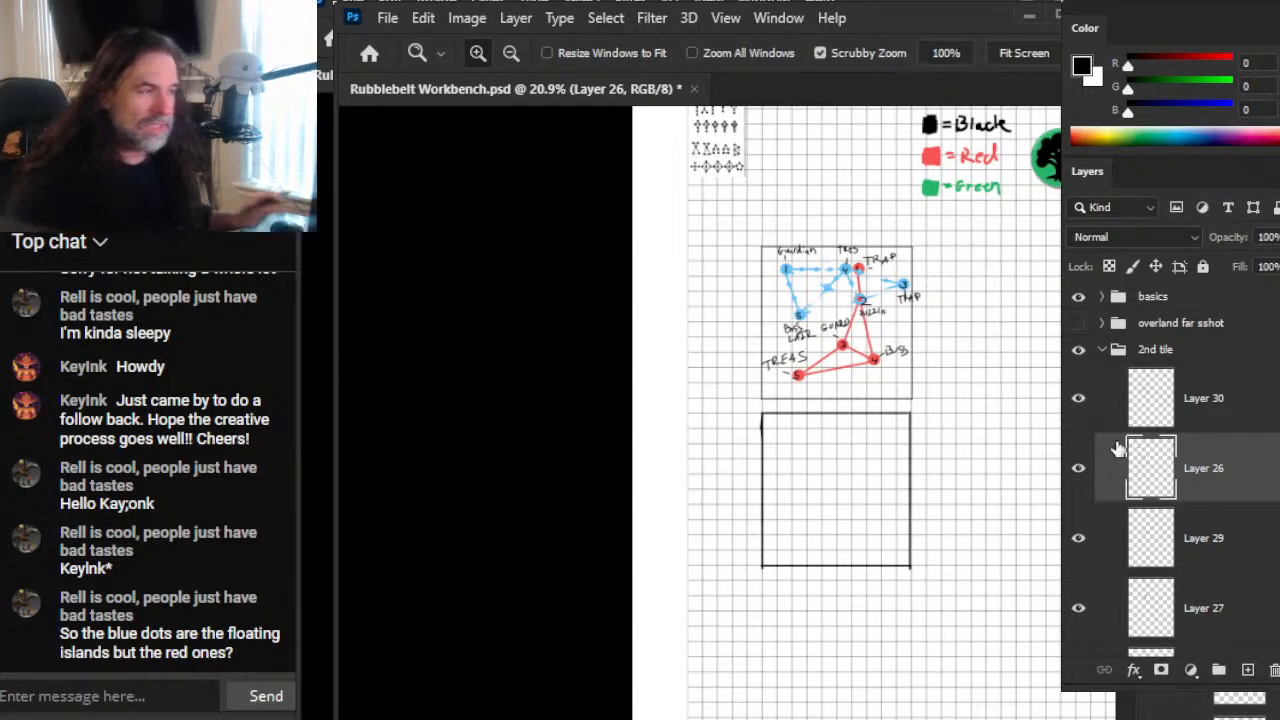
pyautogui.moveTo(906, 267); pyautogui.dragTo(779, 371)
pyautogui.moveTo(653, 405); pyautogui.dragTo(757, 405)
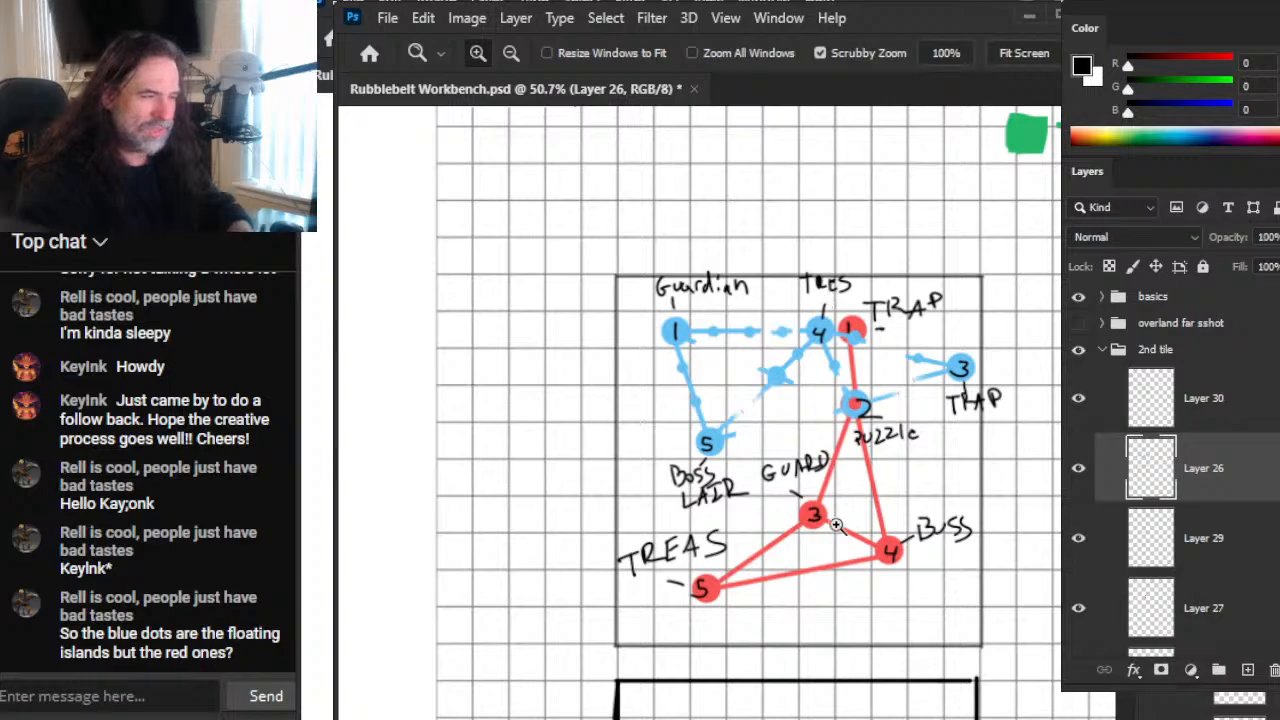
pyautogui.moveTo(794, 510); pyautogui.dragTo(725, 424)
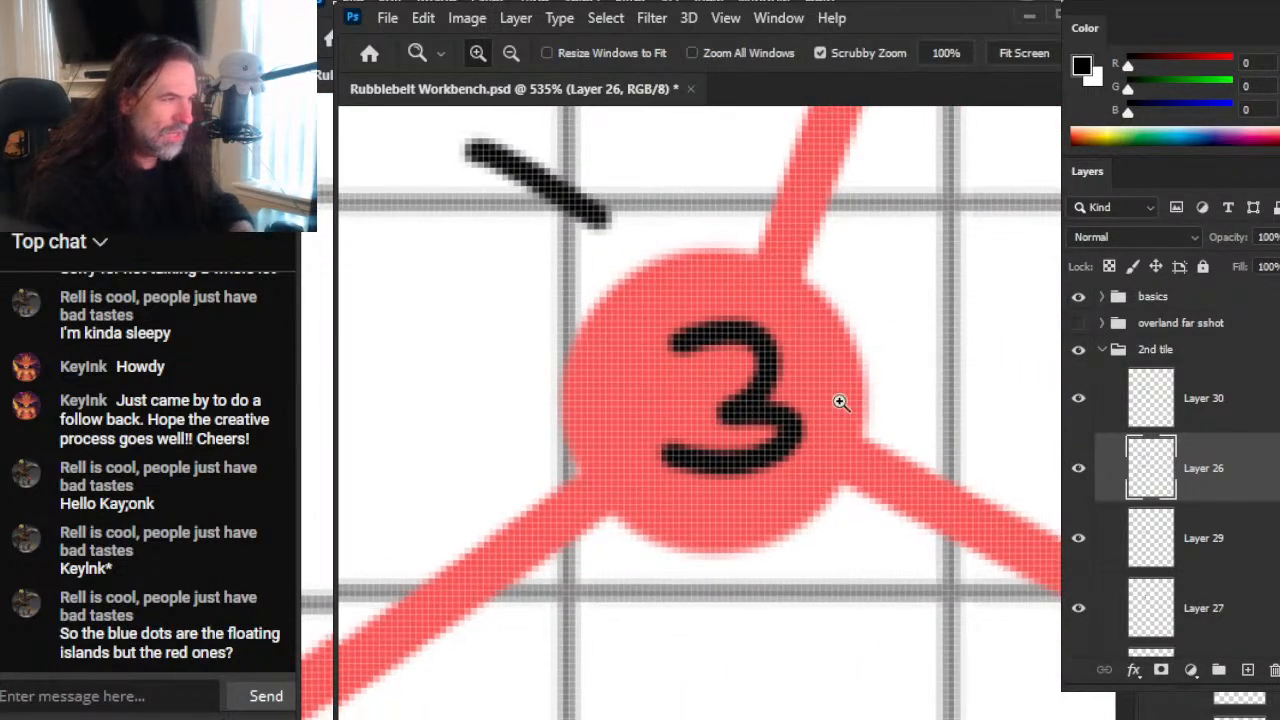
pyautogui.moveTo(966, 525); pyautogui.dragTo(751, 498)
pyautogui.moveTo(939, 652); pyautogui.dragTo(820, 342)
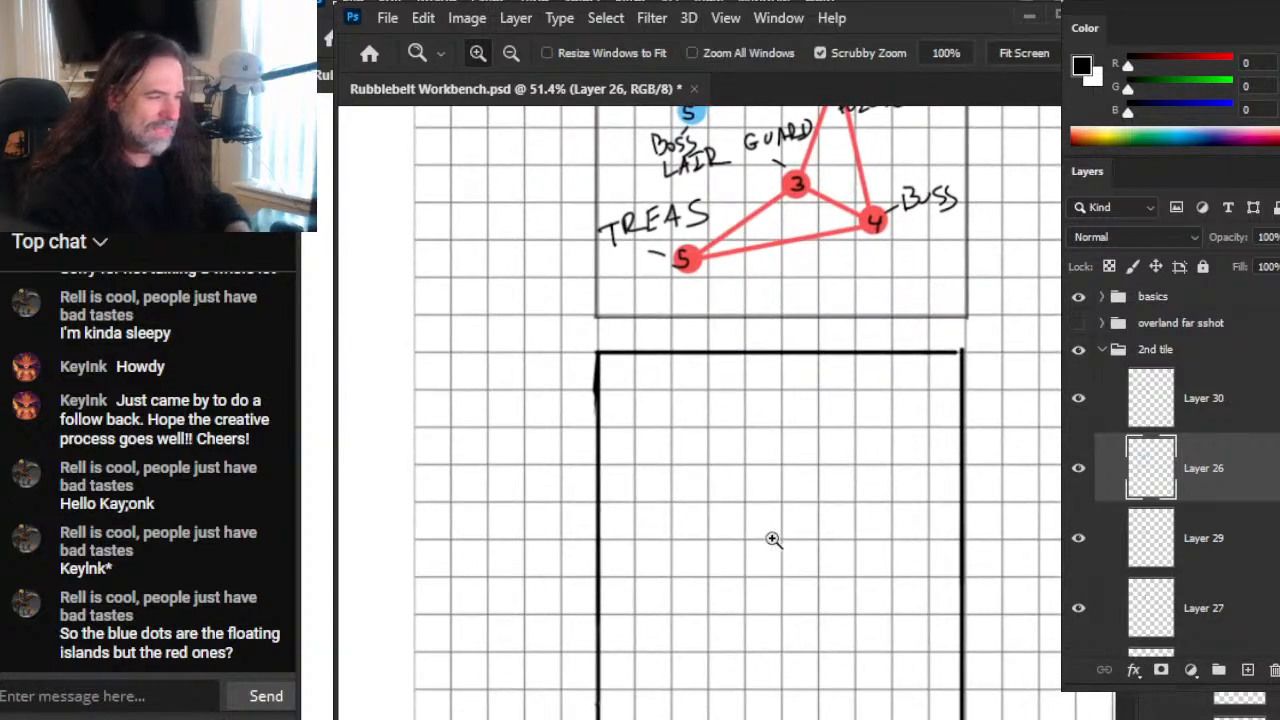
# Step: Draw one small black circle in the upper middle of the emptied square
pyautogui.moveTo(766, 543); pyautogui.dragTo(900, 609)
pyautogui.moveTo(935, 545)
pyautogui.mouseDown()
pyautogui.moveTo(879, 529)
pyautogui.moveTo(854, 481)
pyautogui.moveTo(889, 477)
pyautogui.mouseUp()
pyautogui.press('b')
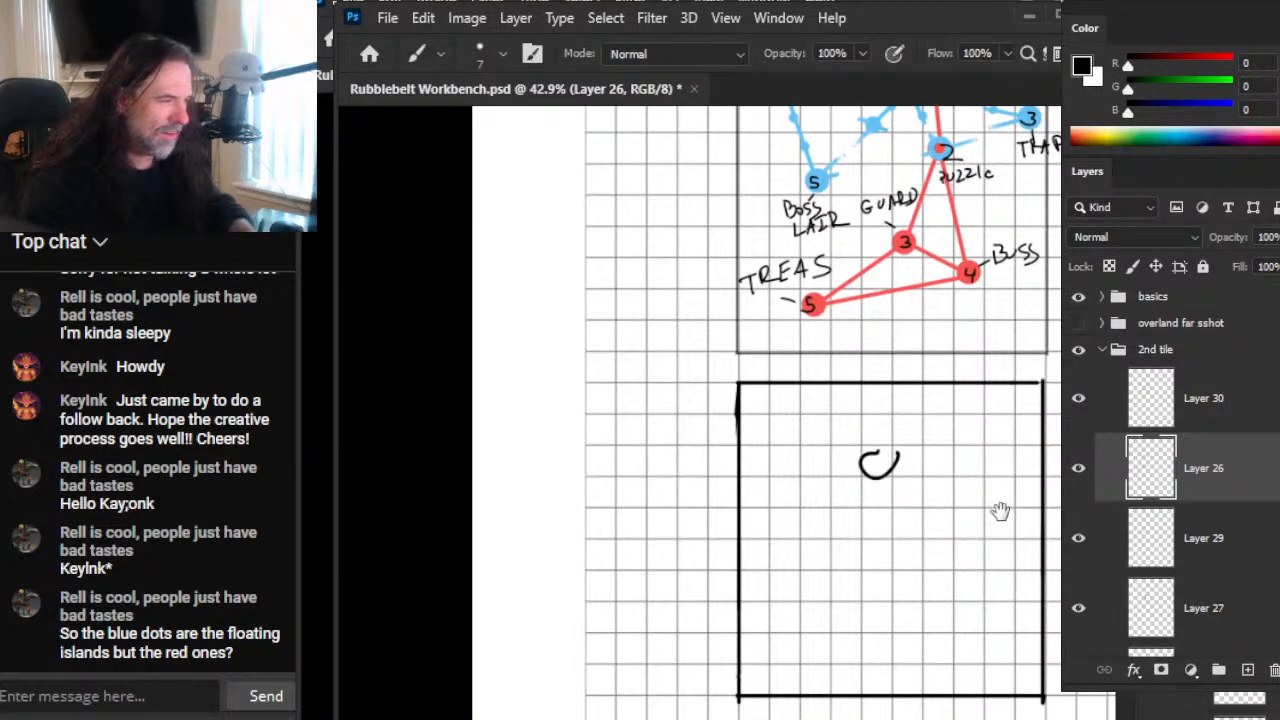
# Step: Draw a second black square to the right of the one holding the single circle
pyautogui.moveTo(1000, 511); pyautogui.dragTo(635, 442)
pyautogui.moveTo(743, 320); pyautogui.dragTo(743, 630)
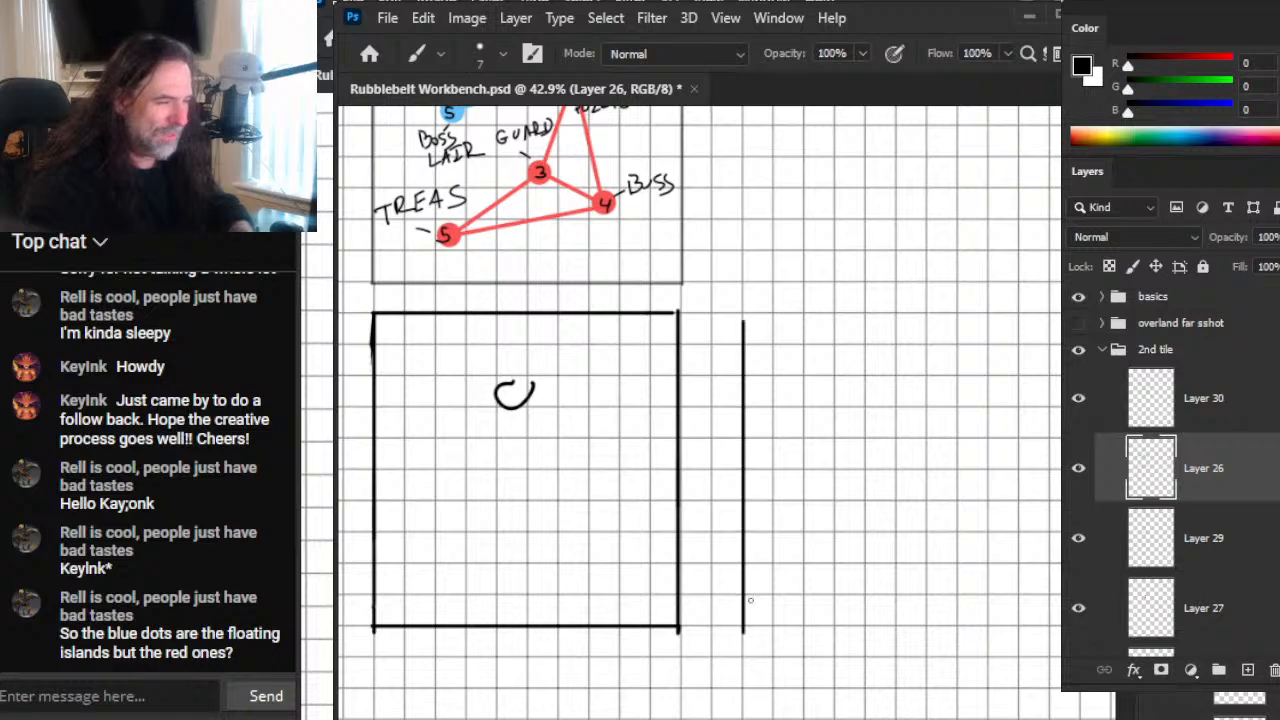
pyautogui.moveTo(751, 314); pyautogui.dragTo(1062, 314)
pyautogui.moveTo(820, 314)
pyautogui.mouseDown()
pyautogui.moveTo(820, 610)
pyautogui.moveTo(800, 627)
pyautogui.moveTo(486, 627)
pyautogui.mouseUp()
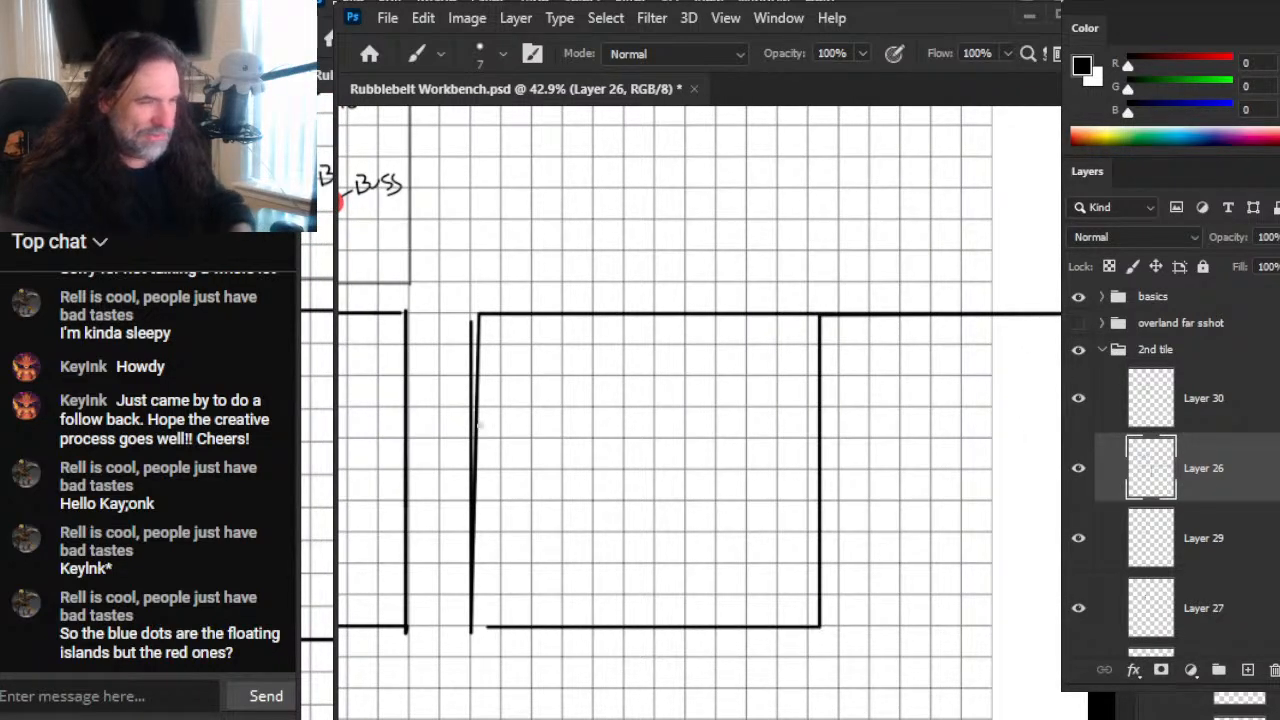
# Step: Remove the stray mark in the second square and draw five small scattered black circles inside it
pyautogui.moveTo(669, 501); pyautogui.dragTo(903, 545)
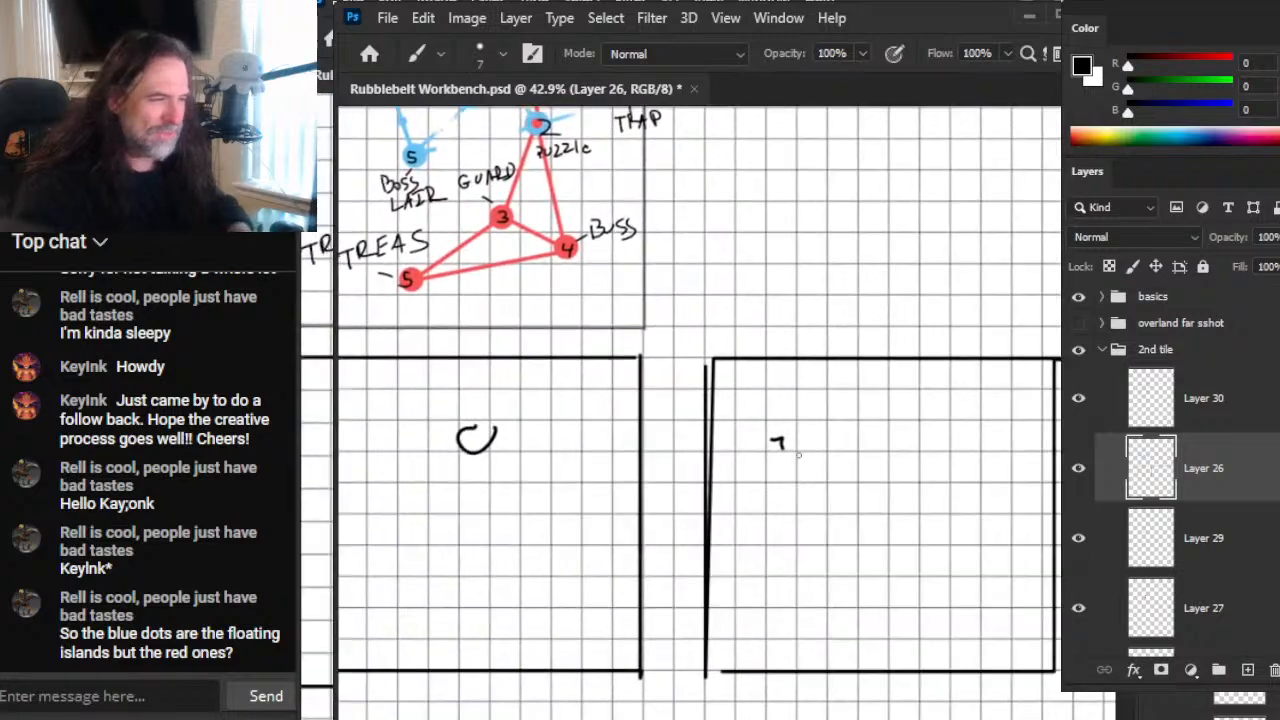
pyautogui.press('e')
pyautogui.click(777, 443)
pyautogui.press('b')
pyautogui.moveTo(850, 394)
pyautogui.mouseDown()
pyautogui.moveTo(840, 402)
pyautogui.moveTo(852, 394)
pyautogui.mouseUp()
pyautogui.moveTo(927, 476); pyautogui.dragTo(920, 455)
pyautogui.moveTo(852, 540); pyautogui.dragTo(858, 533)
pyautogui.moveTo(944, 556); pyautogui.dragTo(938, 554)
pyautogui.moveTo(968, 454); pyautogui.dragTo(970, 452)
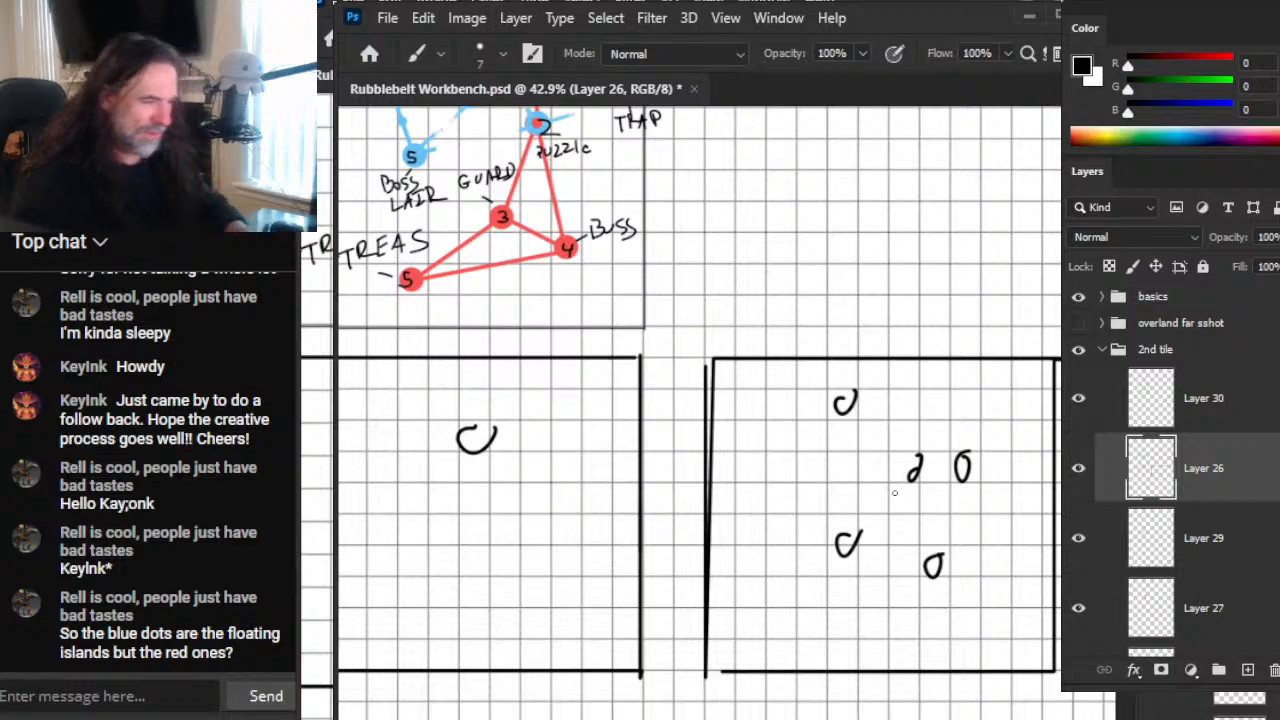
# Step: Outline an area of the second square with a freehand selection, clear it, and compare the circles with the labelled tile's node 2
pyautogui.press('l')
pyautogui.moveTo(852, 489)
pyautogui.mouseDown()
pyautogui.moveTo(894, 500)
pyautogui.moveTo(845, 492)
pyautogui.mouseUp()
pyautogui.hotkey('ctrl', 'd')
pyautogui.moveTo(523, 411); pyautogui.dragTo(672, 620)
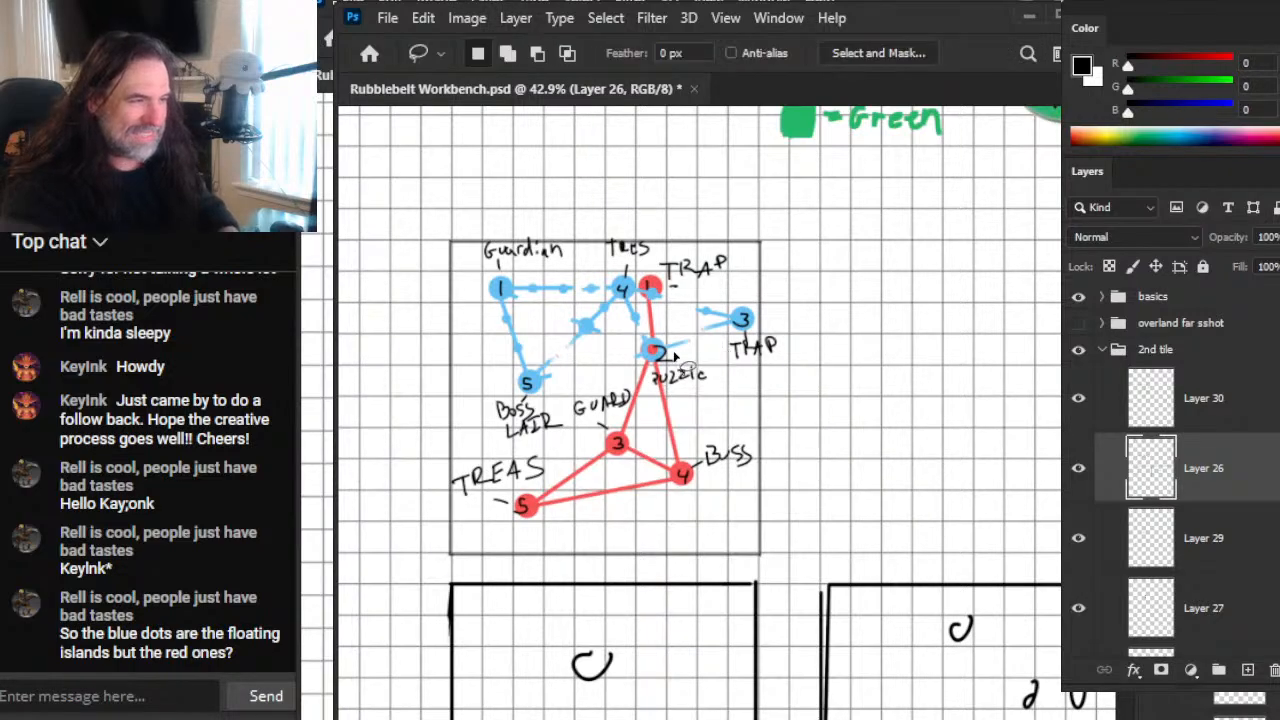
pyautogui.moveTo(944, 628); pyautogui.dragTo(655, 391)
pyautogui.moveTo(566, 592)
pyautogui.mouseDown()
pyautogui.moveTo(880, 566)
pyautogui.moveTo(603, 430)
pyautogui.mouseUp()
# Step: Select the second square's lower-left circle with a loose freehand outline, and clear the selection
pyautogui.press('z')
pyautogui.moveTo(665, 338); pyautogui.dragTo(800, 340)
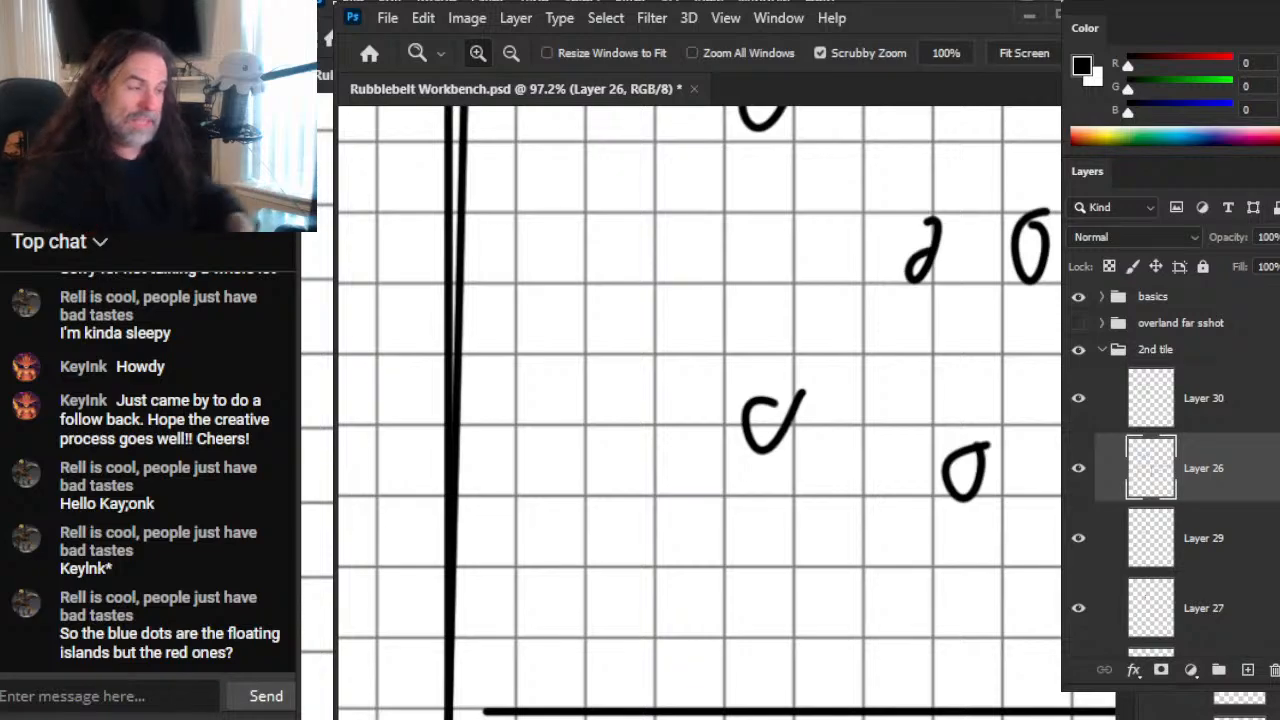
pyautogui.press('l')
pyautogui.moveTo(707, 438)
pyautogui.mouseDown()
pyautogui.moveTo(826, 366)
pyautogui.moveTo(710, 448)
pyautogui.mouseUp()
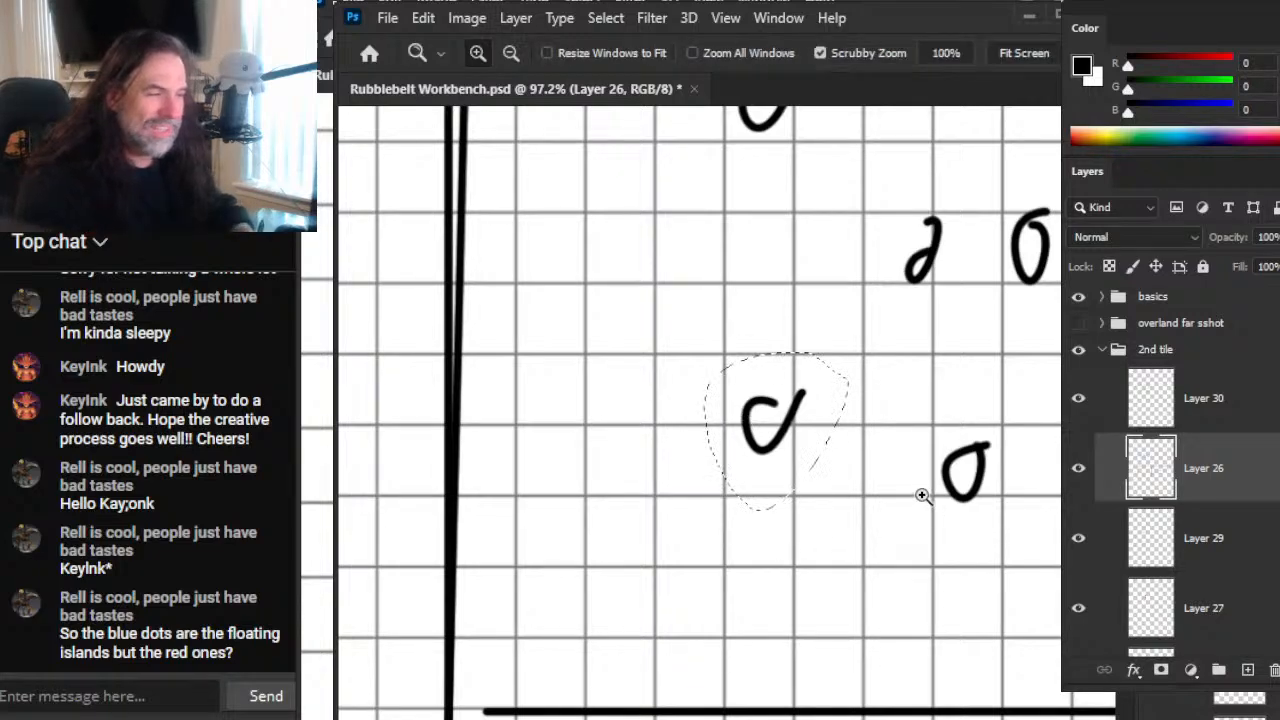
pyautogui.press('z')
pyautogui.click(929, 485)
pyautogui.press('l')
pyautogui.click(931, 500)
pyautogui.press('z')
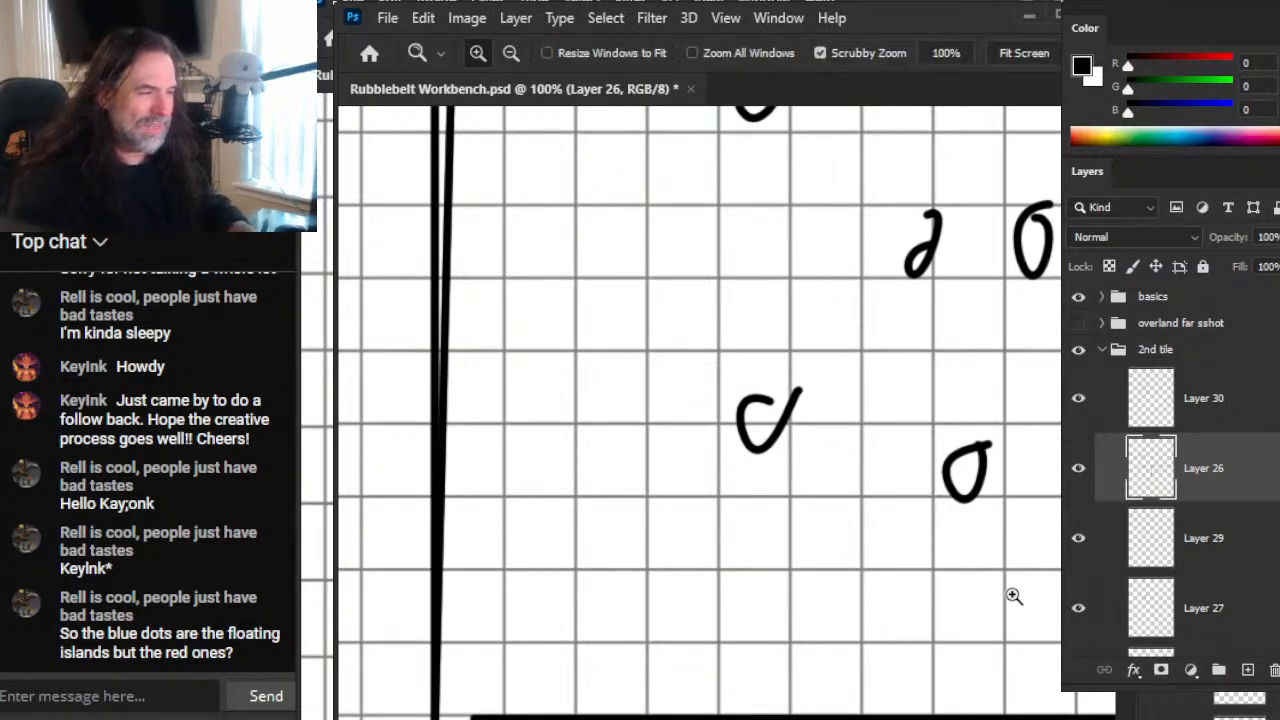
# Step: Draw a third square below the second one, with a small oval and an upright rectangle inside it
pyautogui.moveTo(1008, 595); pyautogui.dragTo(843, 580)
pyautogui.moveTo(963, 680); pyautogui.dragTo(672, 395)
pyautogui.press('b')
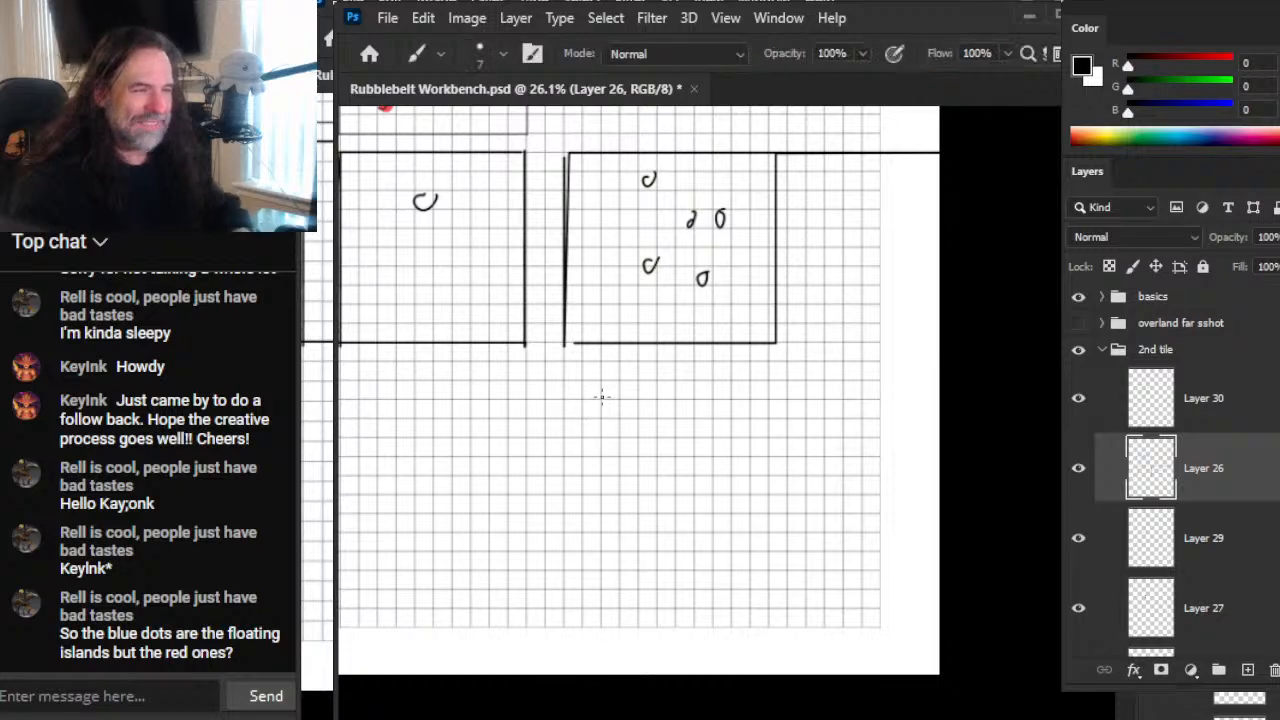
pyautogui.press('l')
pyautogui.press('b')
pyautogui.moveTo(563, 363); pyautogui.dragTo(563, 517)
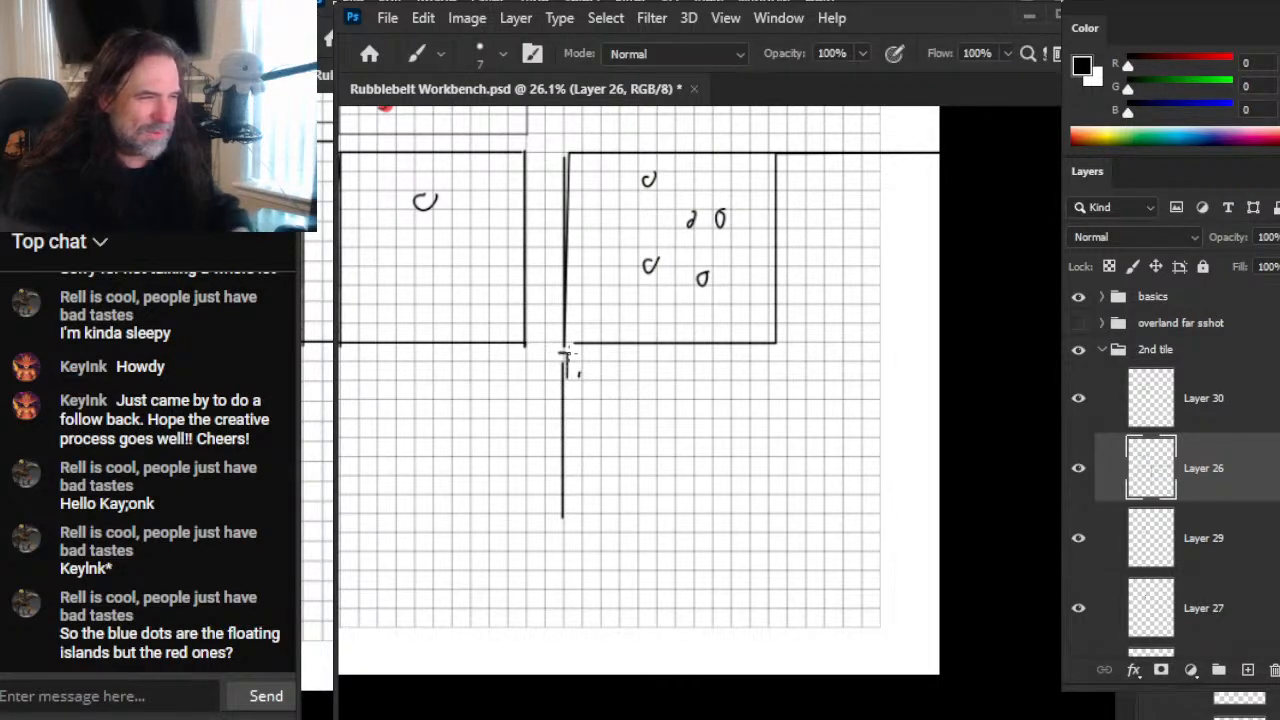
pyautogui.moveTo(540, 362)
pyautogui.mouseDown()
pyautogui.moveTo(772, 362)
pyautogui.moveTo(780, 572)
pyautogui.moveTo(520, 543)
pyautogui.mouseUp()
pyautogui.moveTo(545, 488); pyautogui.dragTo(558, 553)
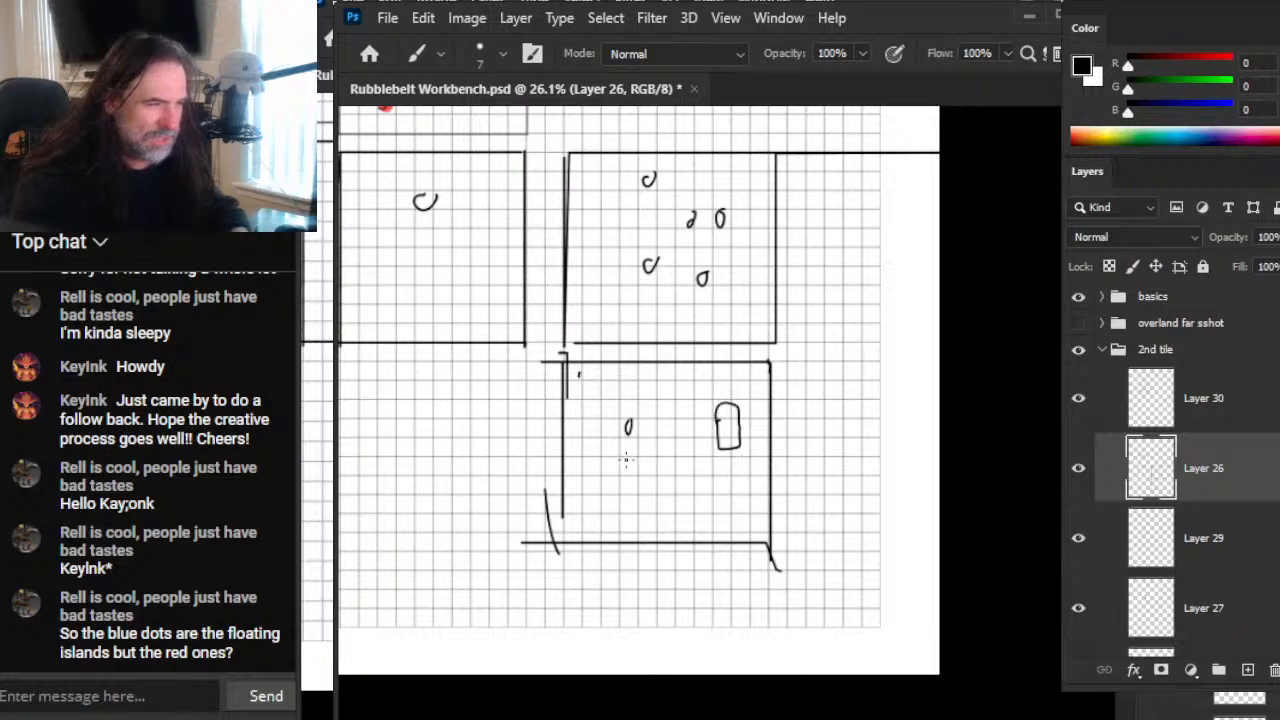
# Step: Sketch a room outline inside the third square with passages through its left and lower walls, and circle both openings
pyautogui.moveTo(570, 432); pyautogui.dragTo(604, 432)
pyautogui.moveTo(604, 440)
pyautogui.mouseDown()
pyautogui.moveTo(669, 378)
pyautogui.moveTo(765, 374)
pyautogui.mouseUp()
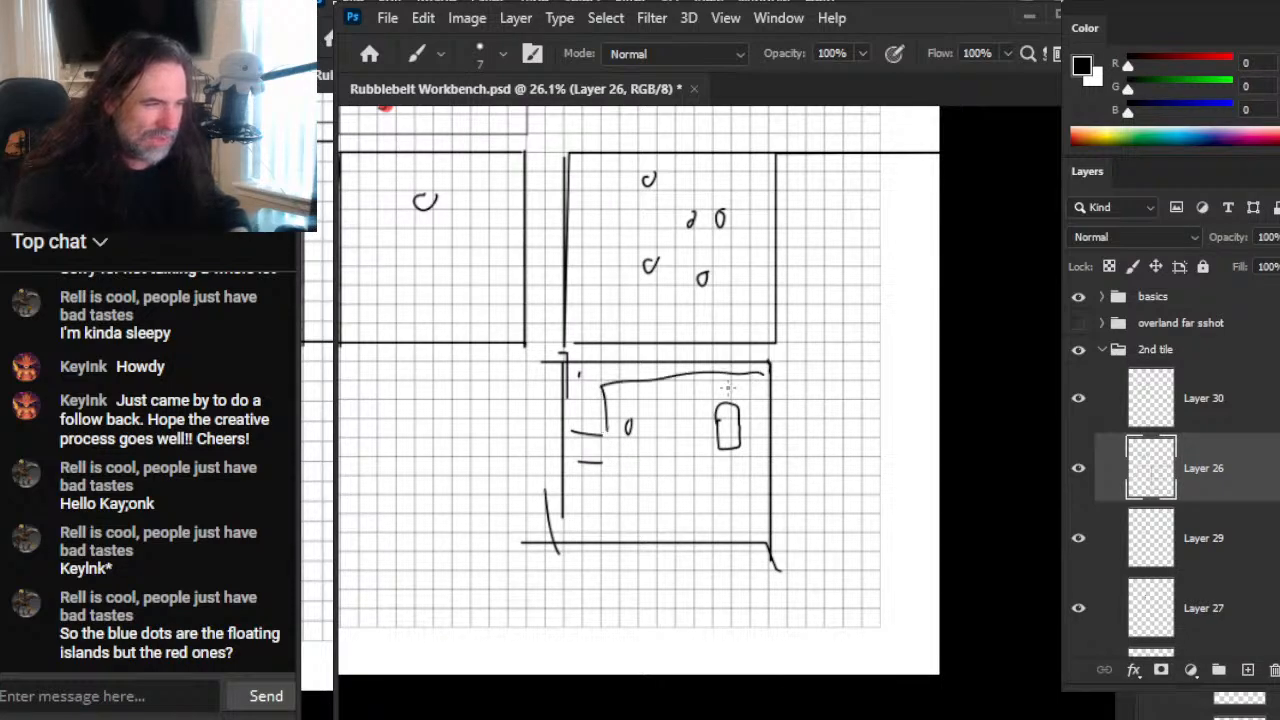
pyautogui.moveTo(603, 460)
pyautogui.mouseDown()
pyautogui.moveTo(762, 539)
pyautogui.moveTo(750, 372)
pyautogui.mouseUp()
pyautogui.press('e')
pyautogui.press('b')
pyautogui.moveTo(662, 530)
pyautogui.mouseDown()
pyautogui.moveTo(708, 538)
pyautogui.moveTo(666, 584)
pyautogui.moveTo(690, 600)
pyautogui.mouseUp()
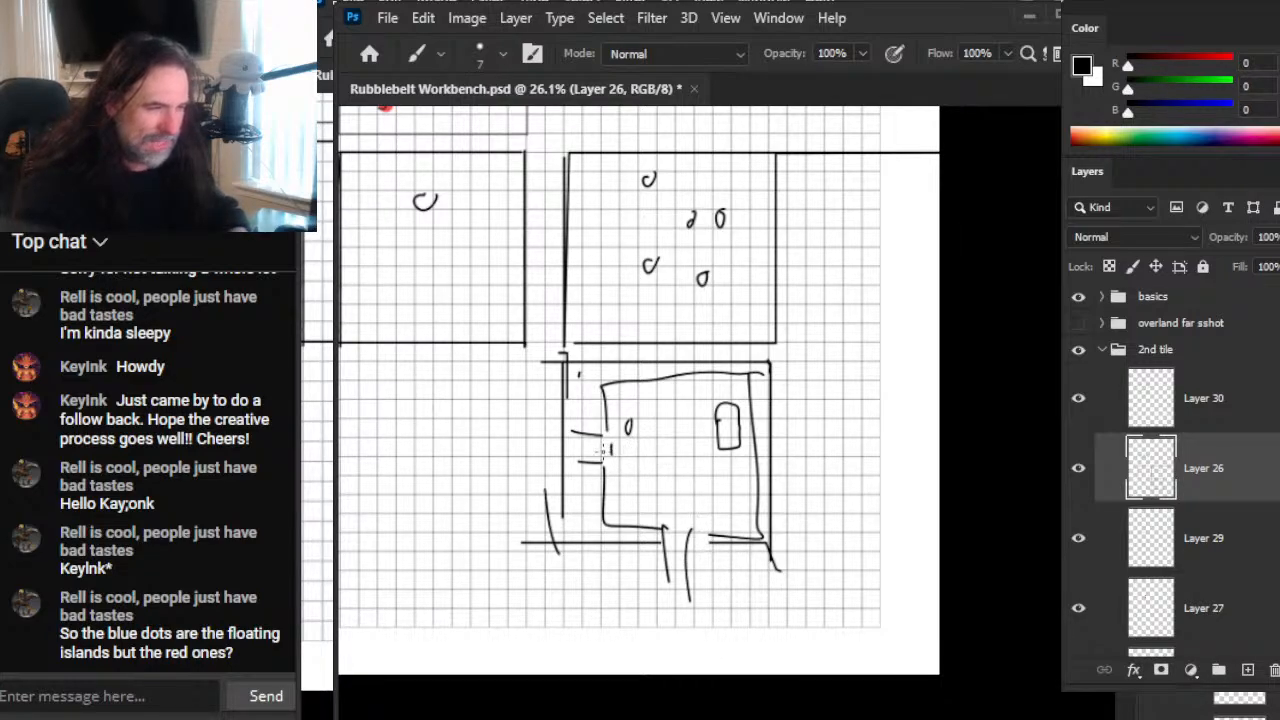
pyautogui.moveTo(612, 441); pyautogui.dragTo(627, 456)
pyautogui.moveTo(703, 528); pyautogui.dragTo(680, 565)
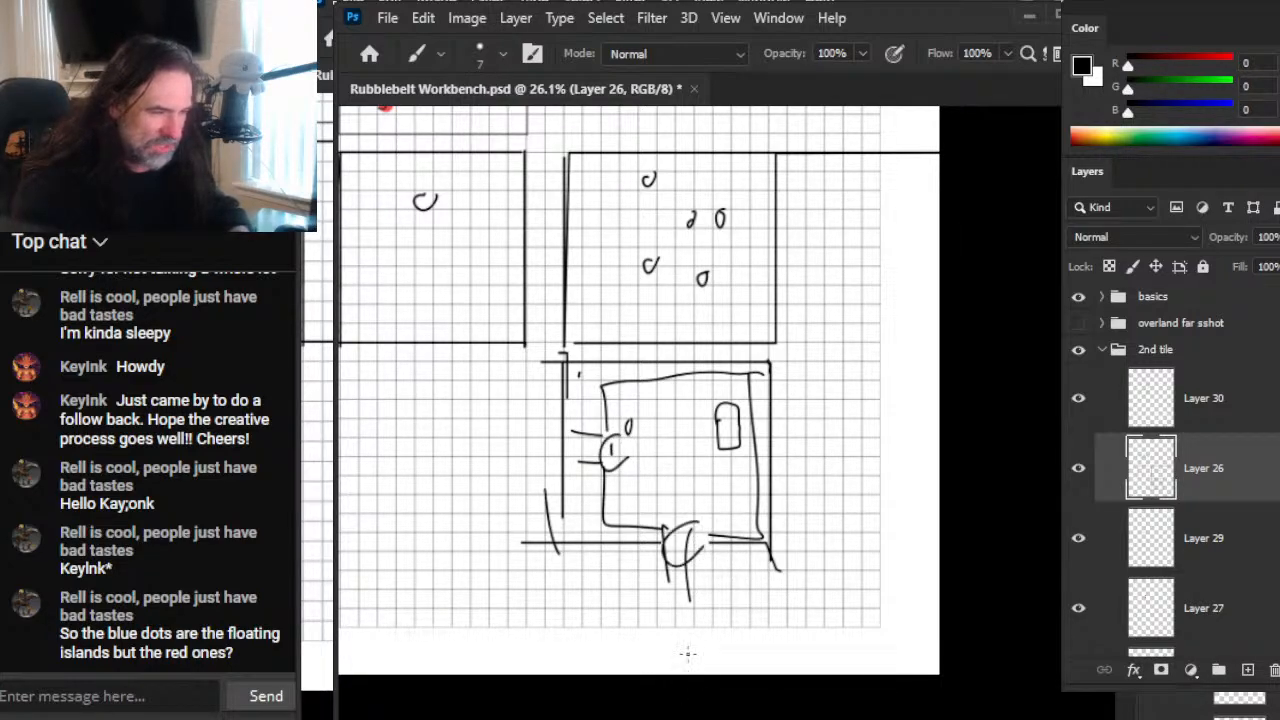
# Step: Fill the room with small circles, a central oval, a jagged dividing line beside the rectangle, and curved marks near the lower corners
pyautogui.moveTo(689, 462); pyautogui.dragTo(680, 447)
pyautogui.press('e')
pyautogui.press('b')
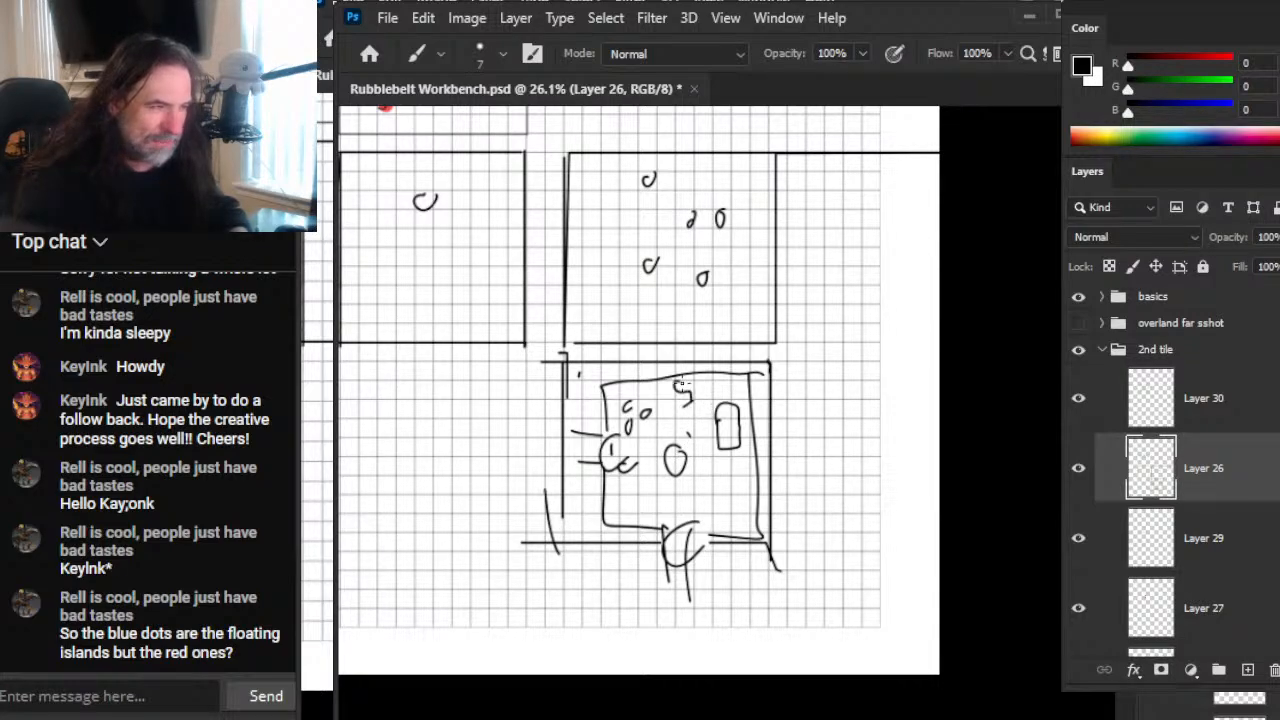
pyautogui.moveTo(703, 441)
pyautogui.mouseDown()
pyautogui.moveTo(740, 462)
pyautogui.moveTo(700, 522)
pyautogui.mouseUp()
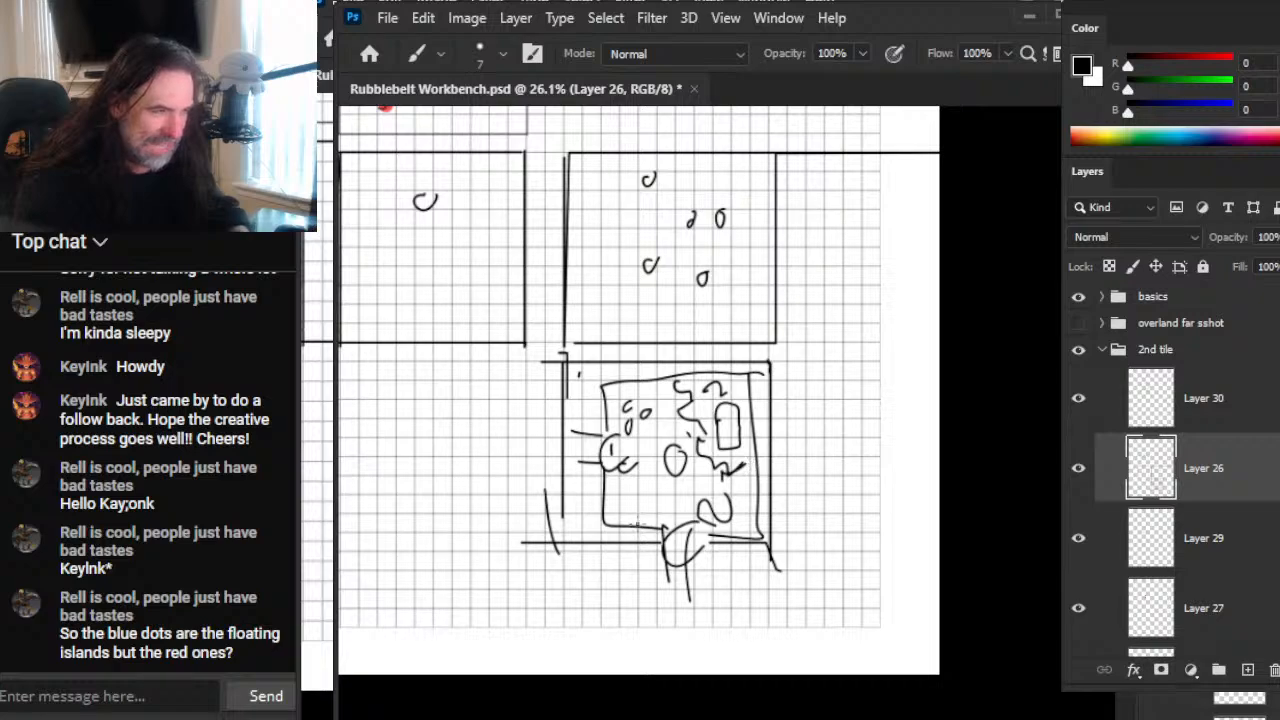
pyautogui.moveTo(628, 502); pyautogui.dragTo(612, 516)
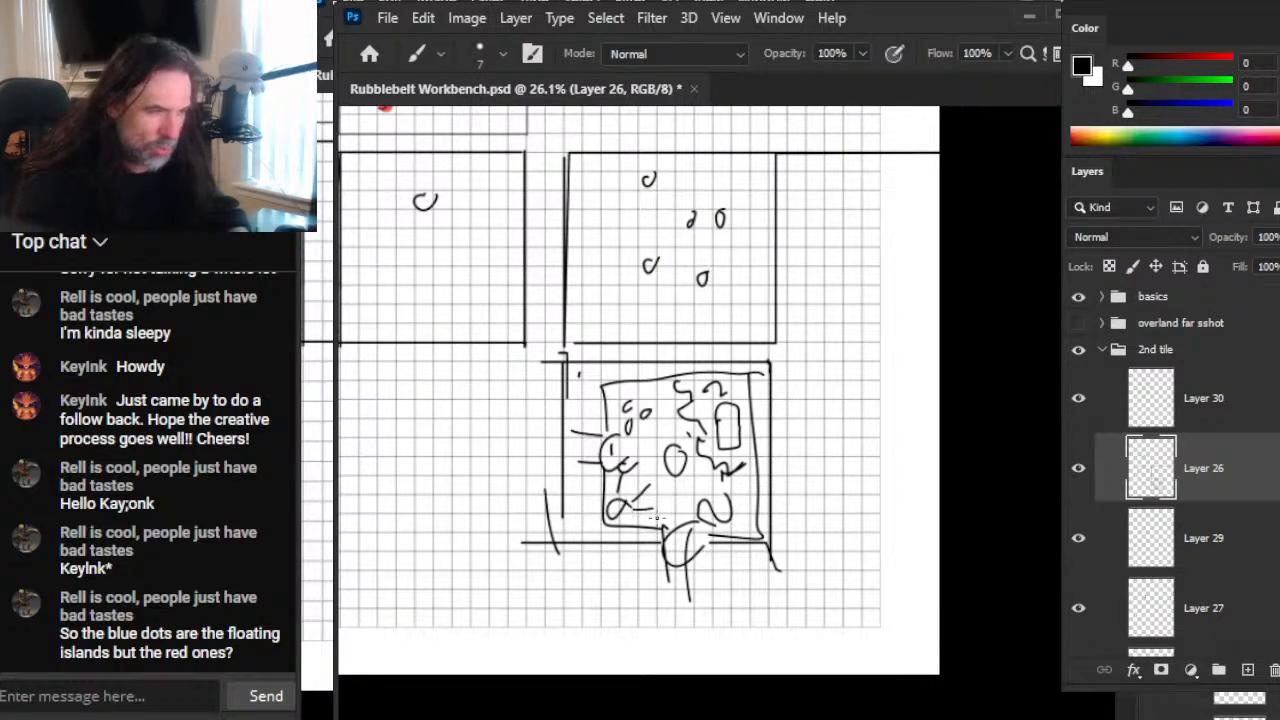
# Step: Examine the room sketch up close and its place among the squares on the full page
pyautogui.press('z')
pyautogui.moveTo(680, 391); pyautogui.dragTo(799, 431)
pyautogui.moveTo(746, 606); pyautogui.dragTo(768, 484)
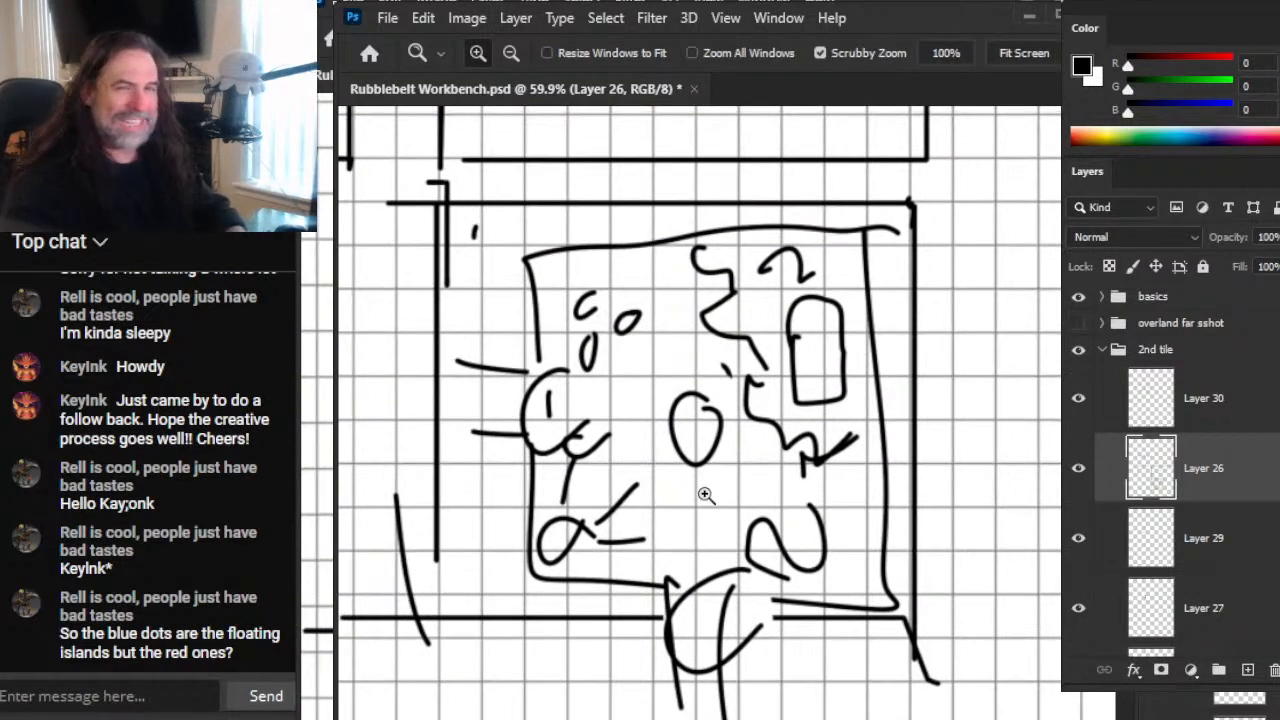
pyautogui.hotkey('ctrl', '0')
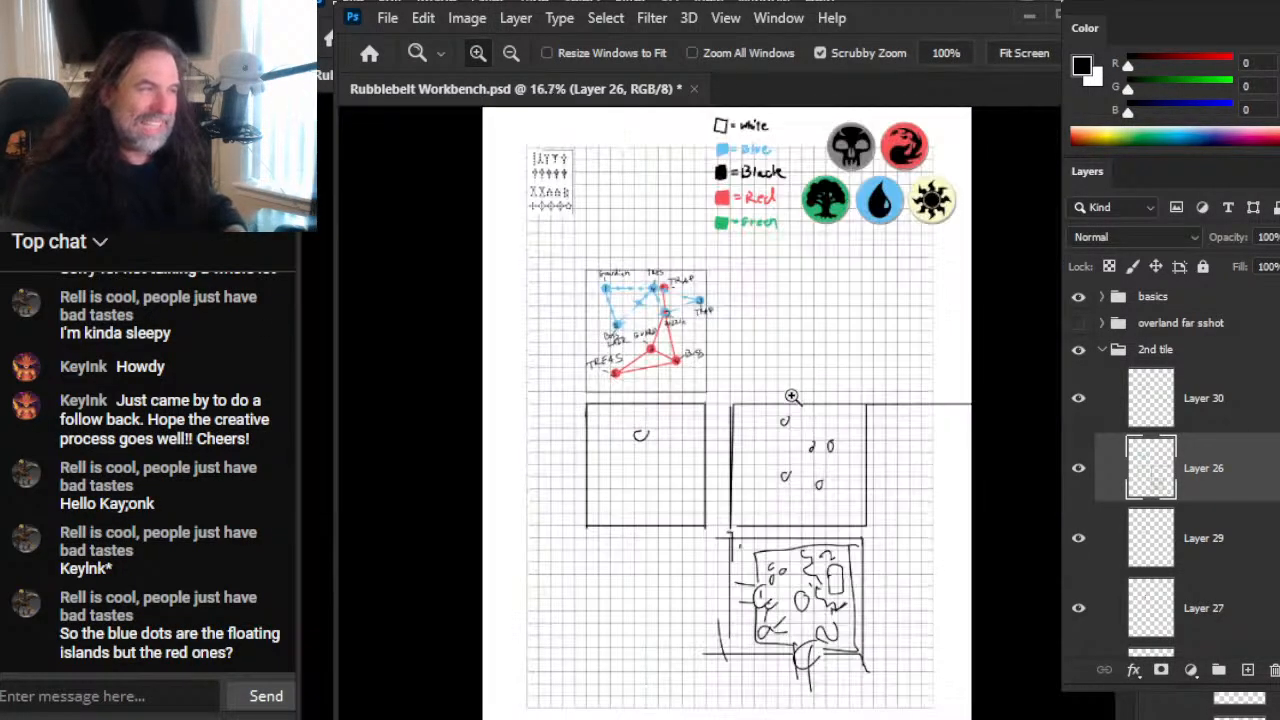
pyautogui.moveTo(802, 527); pyautogui.dragTo(975, 520)
# Step: Outline the second square's lower-left circle with a freehand selection and compare it with the labelled tile and the first square
pyautogui.press('l')
pyautogui.moveTo(767, 295)
pyautogui.mouseDown()
pyautogui.moveTo(806, 330)
pyautogui.moveTo(755, 294)
pyautogui.mouseUp()
pyautogui.press('z')
pyautogui.moveTo(848, 522)
pyautogui.mouseDown()
pyautogui.moveTo(713, 431)
pyautogui.moveTo(734, 431)
pyautogui.moveTo(689, 429)
pyautogui.mouseUp()
pyautogui.moveTo(914, 475); pyautogui.dragTo(1009, 506)
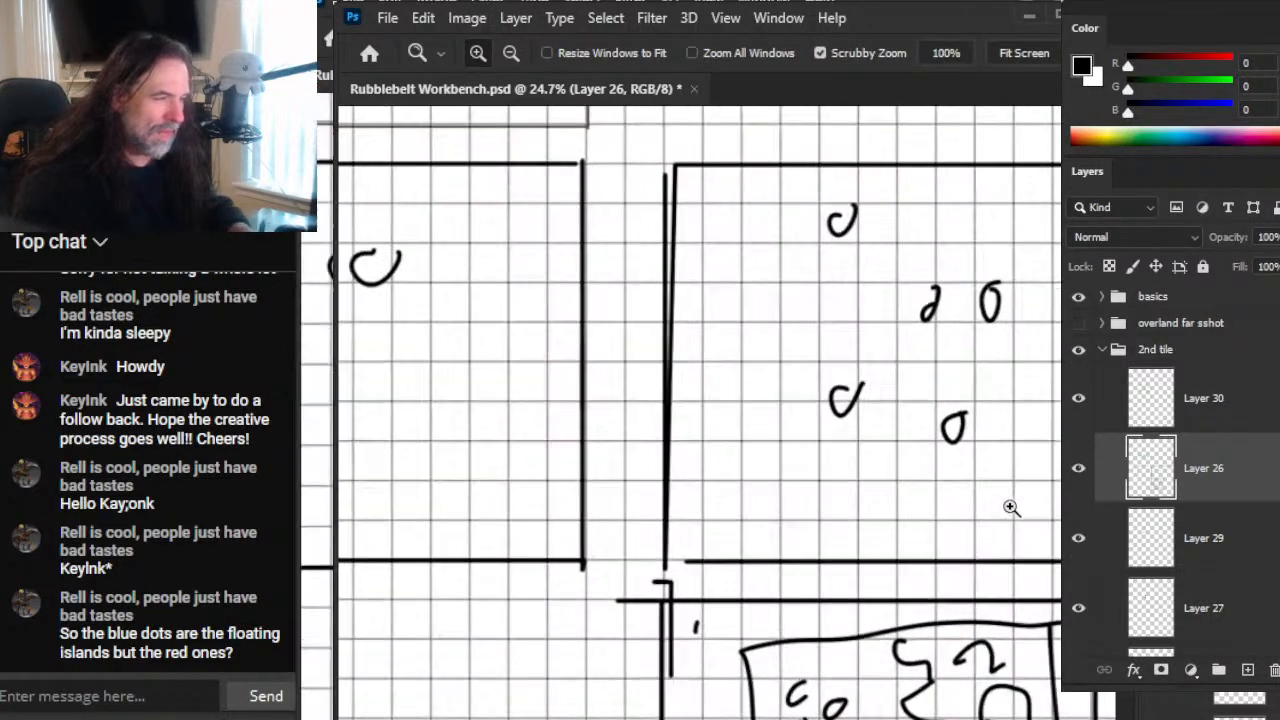
pyautogui.moveTo(932, 508); pyautogui.dragTo(846, 492)
pyautogui.moveTo(615, 469); pyautogui.dragTo(693, 590)
pyautogui.press('l')
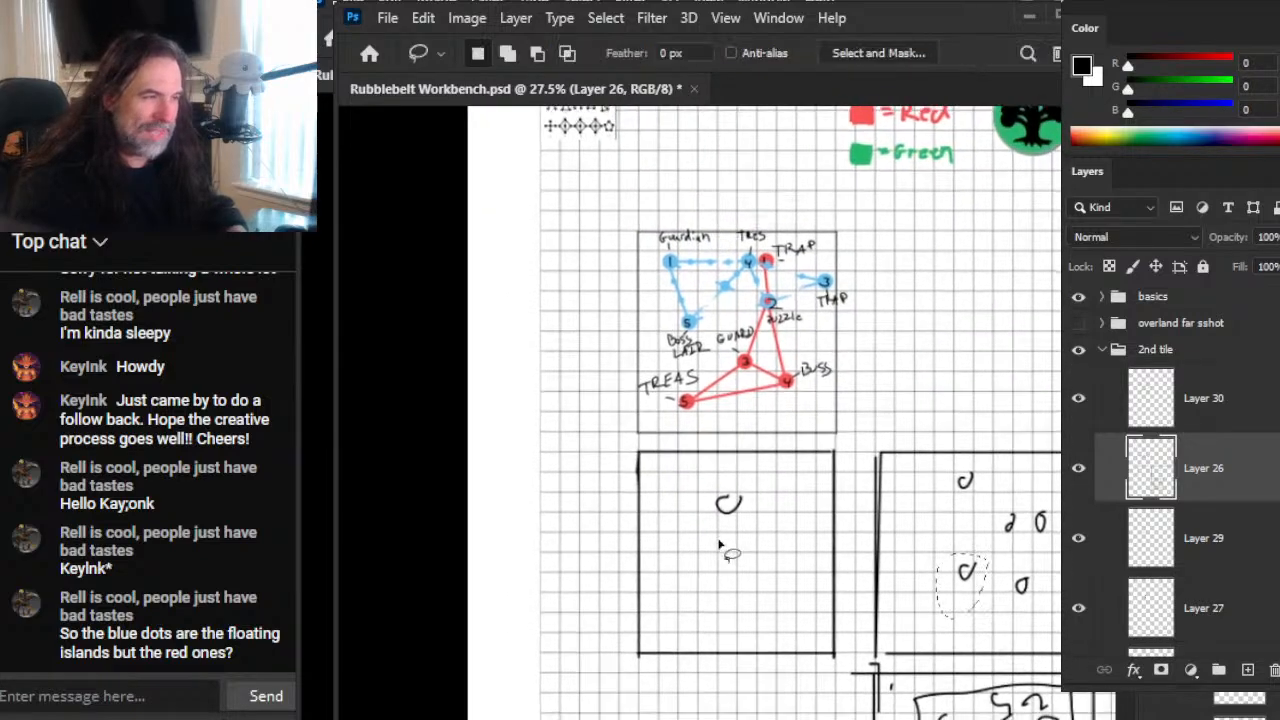
# Step: Select the single circle in the first square with a loose freehand outline
pyautogui.press('z')
pyautogui.moveTo(735, 521); pyautogui.dragTo(823, 554)
pyautogui.moveTo(786, 459); pyautogui.dragTo(842, 475)
pyautogui.press('l')
pyautogui.moveTo(648, 560)
pyautogui.mouseDown()
pyautogui.moveTo(761, 447)
pyautogui.moveTo(650, 564)
pyautogui.mouseUp()
# Step: Examine the labelled tile's nodes and paths, and compare them with the three sketched squares and the room layout
pyautogui.press('z')
pyautogui.moveTo(946, 497); pyautogui.dragTo(792, 494)
pyautogui.moveTo(940, 336)
pyautogui.mouseDown()
pyautogui.moveTo(804, 545)
pyautogui.moveTo(820, 521)
pyautogui.moveTo(852, 514)
pyautogui.mouseUp()
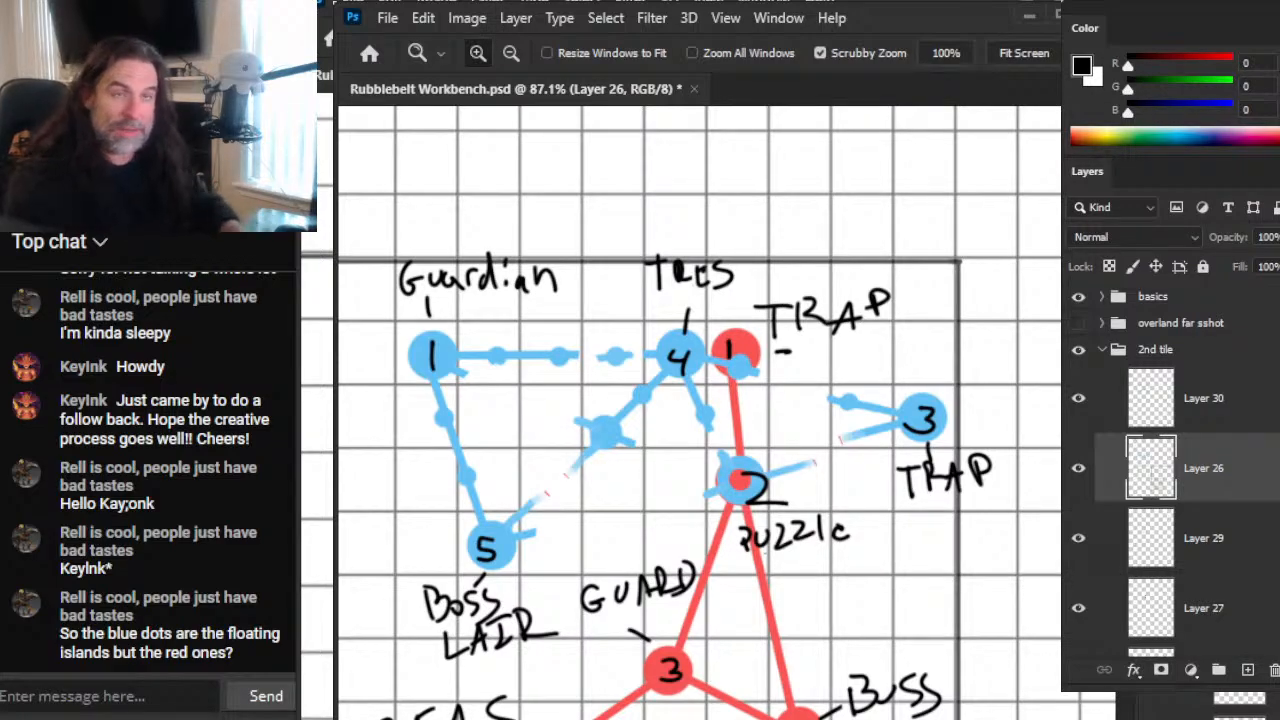
pyautogui.scroll(-3, 942, 520)
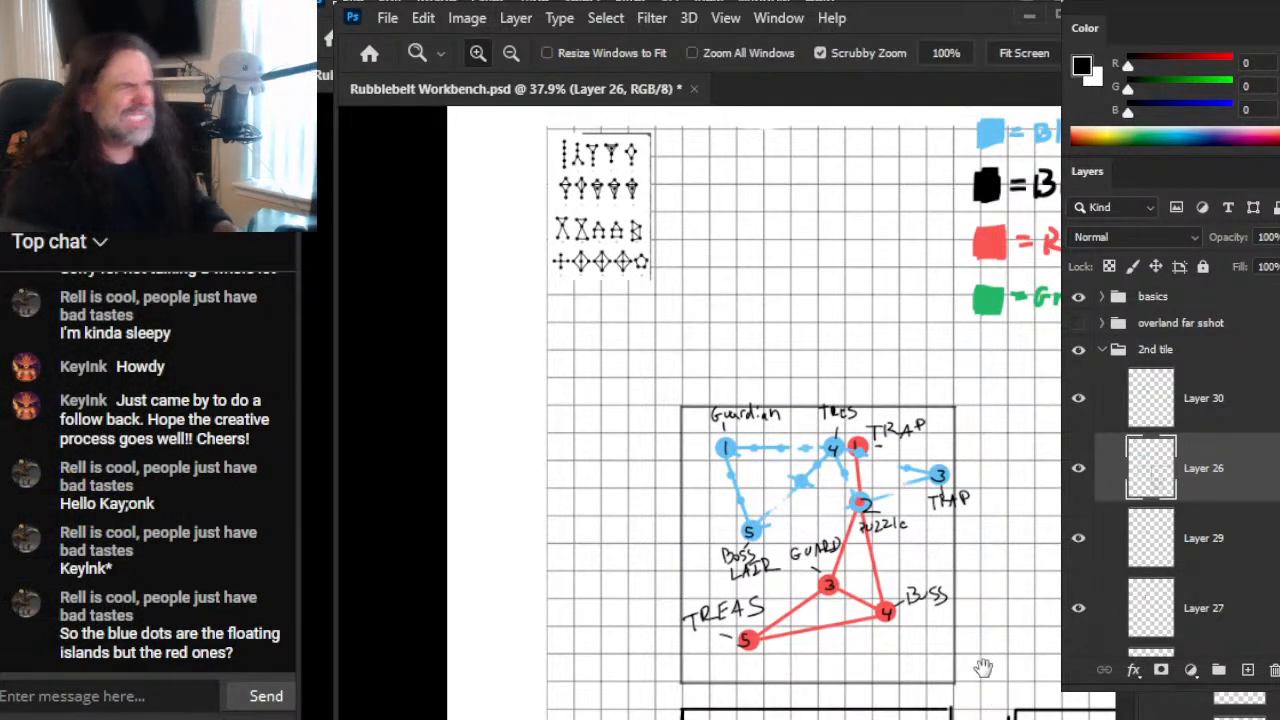
pyautogui.moveTo(990, 587); pyautogui.dragTo(838, 427)
pyautogui.scroll(-3, 1018, 570)
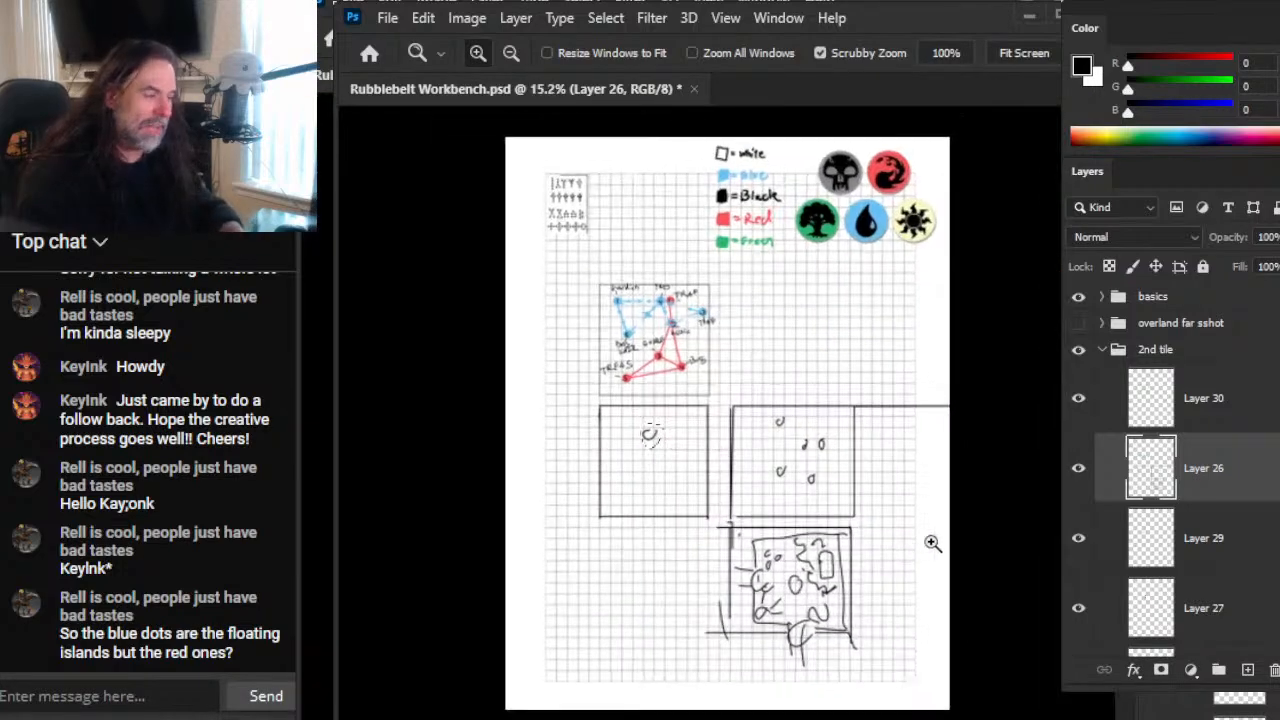
pyautogui.scroll(2, 805, 570)
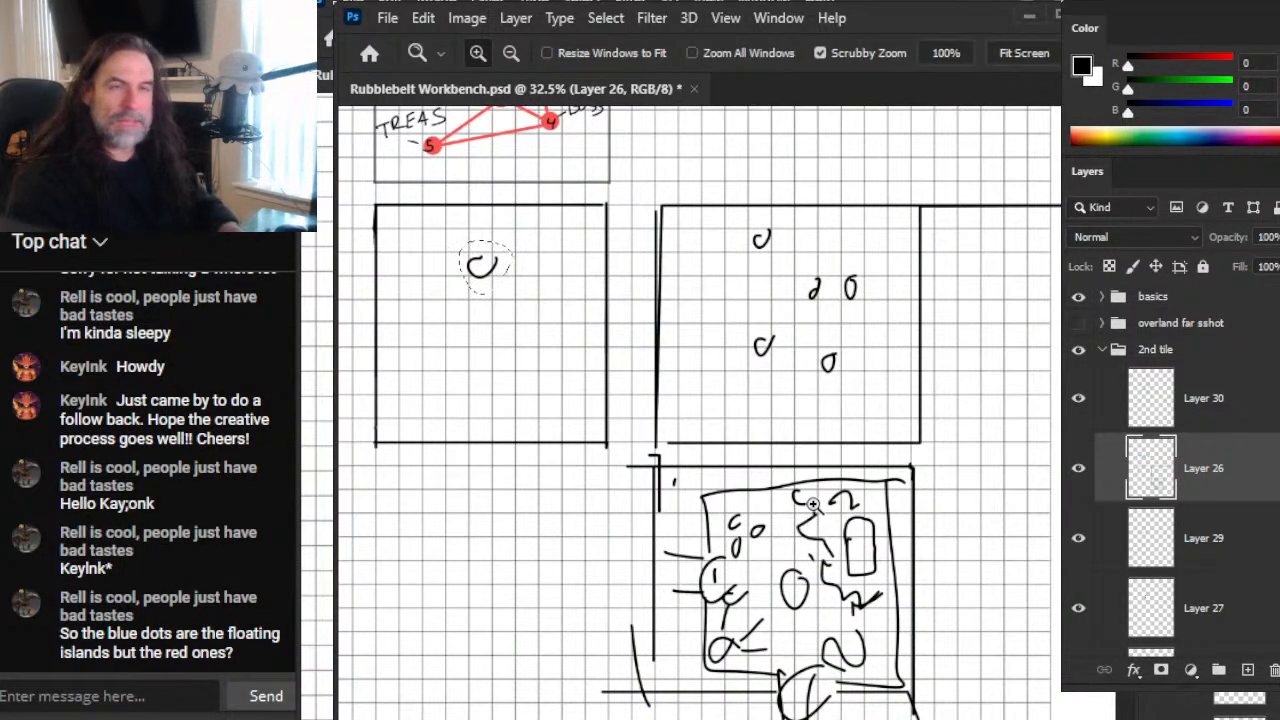
# Step: Hide and show Layer 26 repeatedly to check which parts of the tile and square sketches it holds
pyautogui.click(1079, 469)
pyautogui.click(1079, 469)
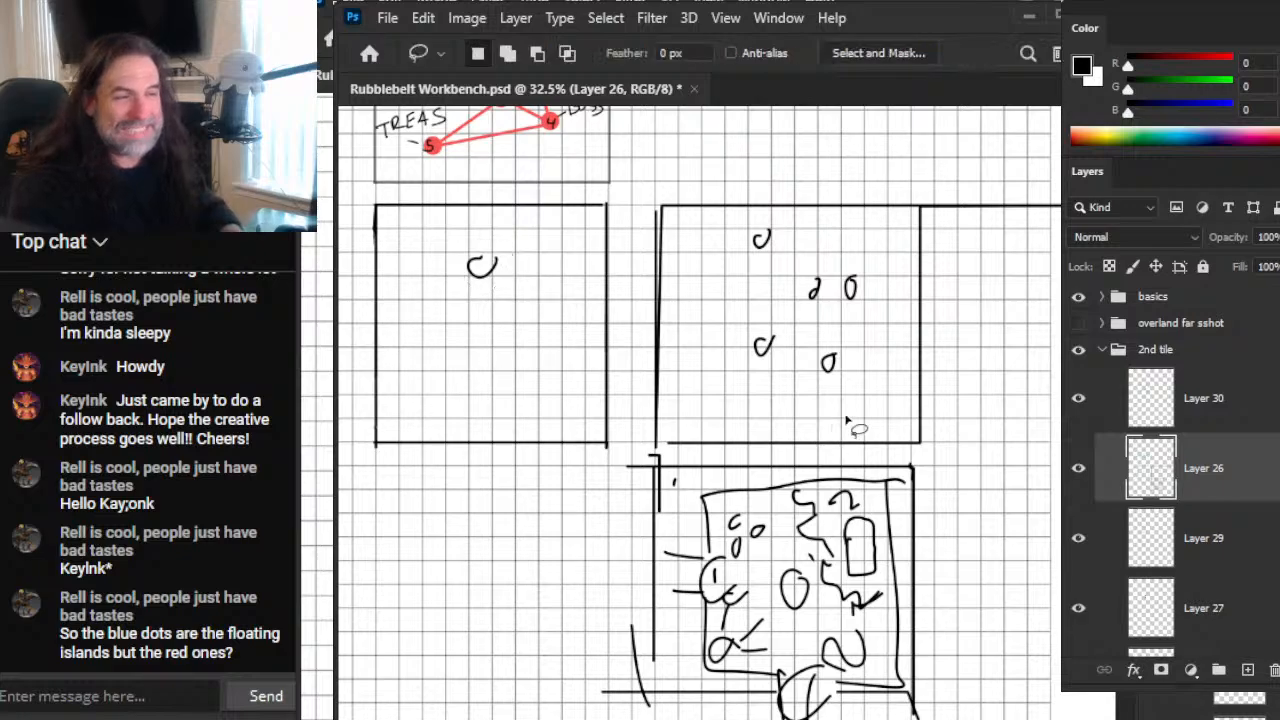
pyautogui.scroll(-2, 849, 428)
pyautogui.click(1080, 469)
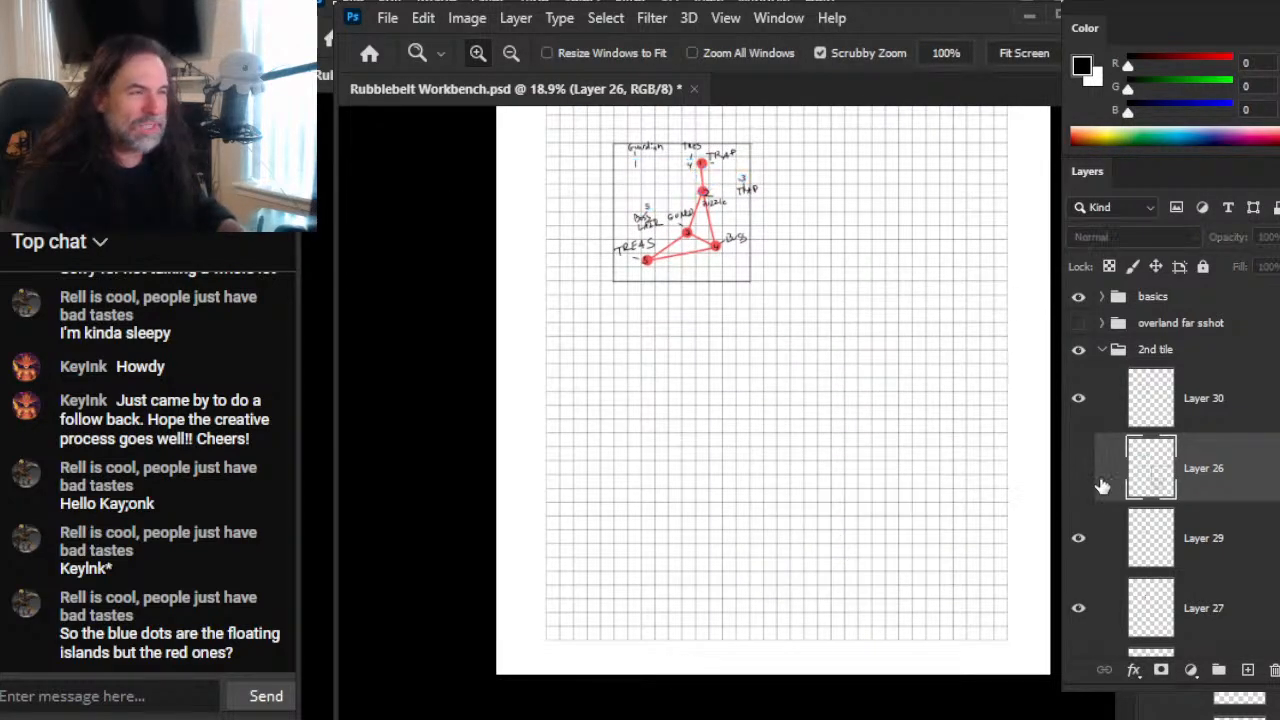
pyautogui.click(1086, 480)
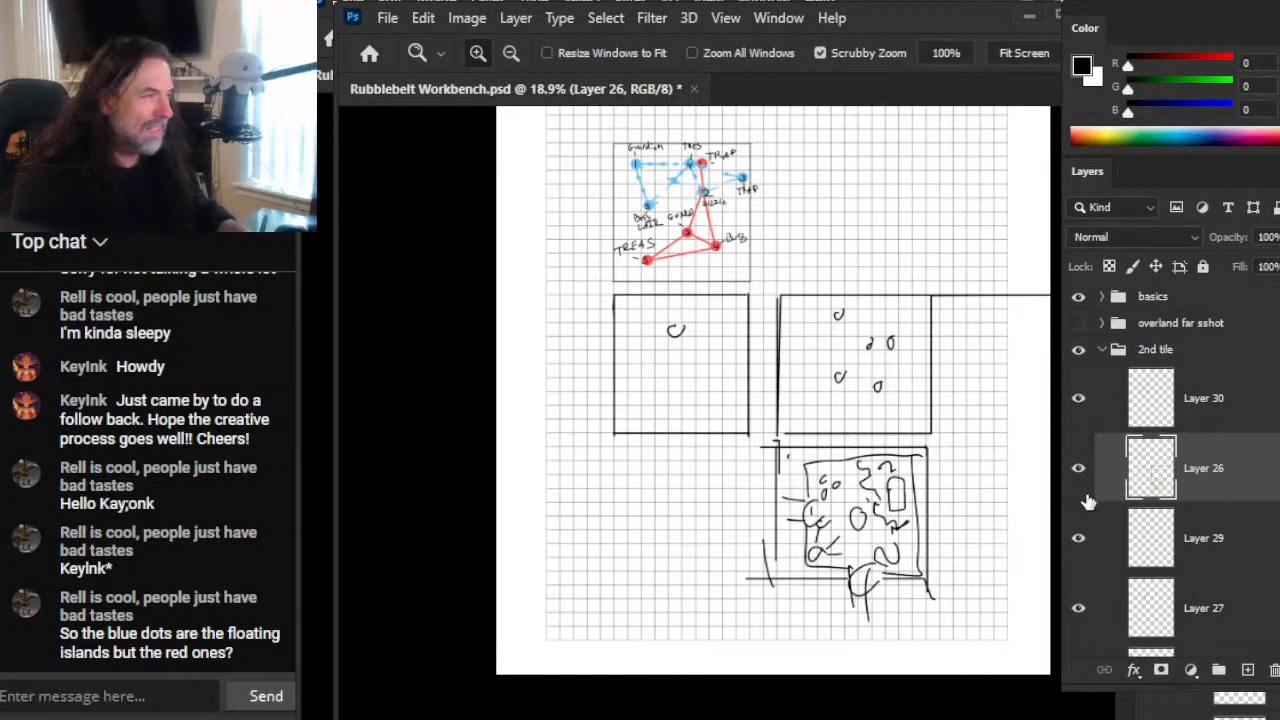
pyautogui.click(1084, 475)
pyautogui.click(1079, 476)
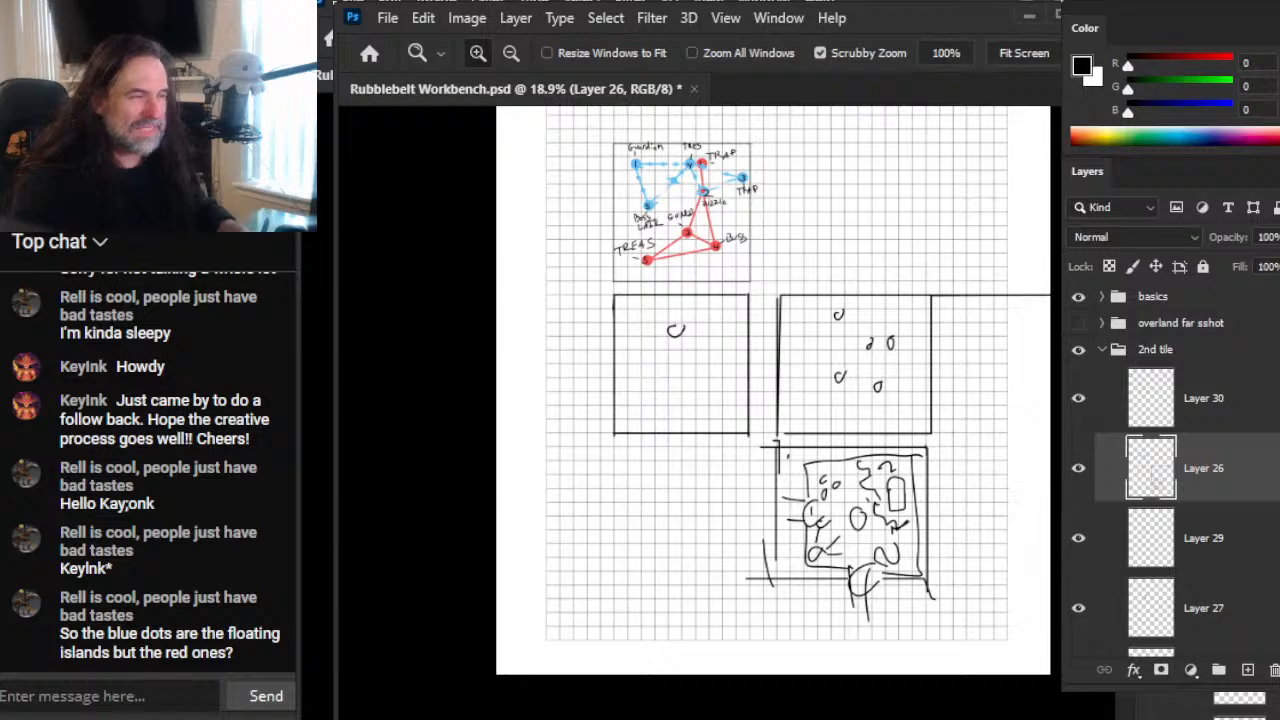
pyautogui.click(1080, 478)
pyautogui.click(1084, 482)
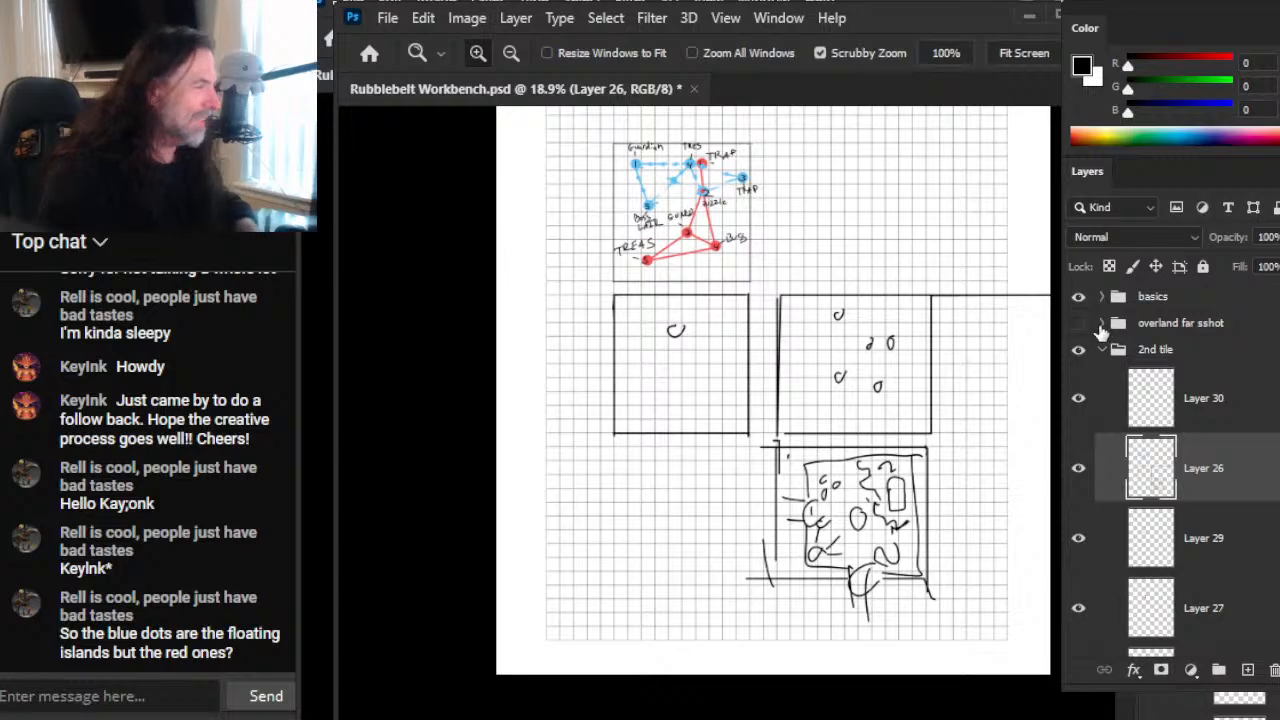
# Step: Show the overland far sshot group, inspect its coloured symbol grid and blue and red terrain sketch up close, and hide the group again
pyautogui.click(1078, 323)
pyautogui.moveTo(678, 300); pyautogui.dragTo(688, 397)
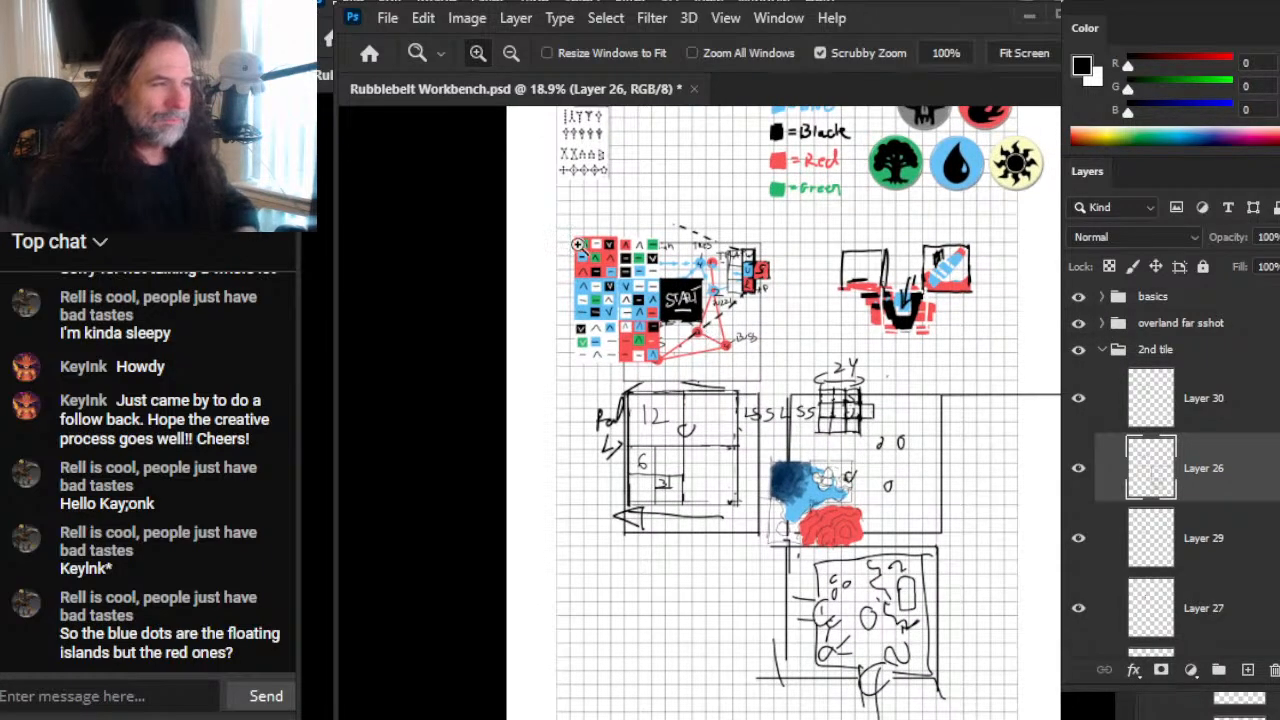
pyautogui.moveTo(581, 243); pyautogui.dragTo(708, 300)
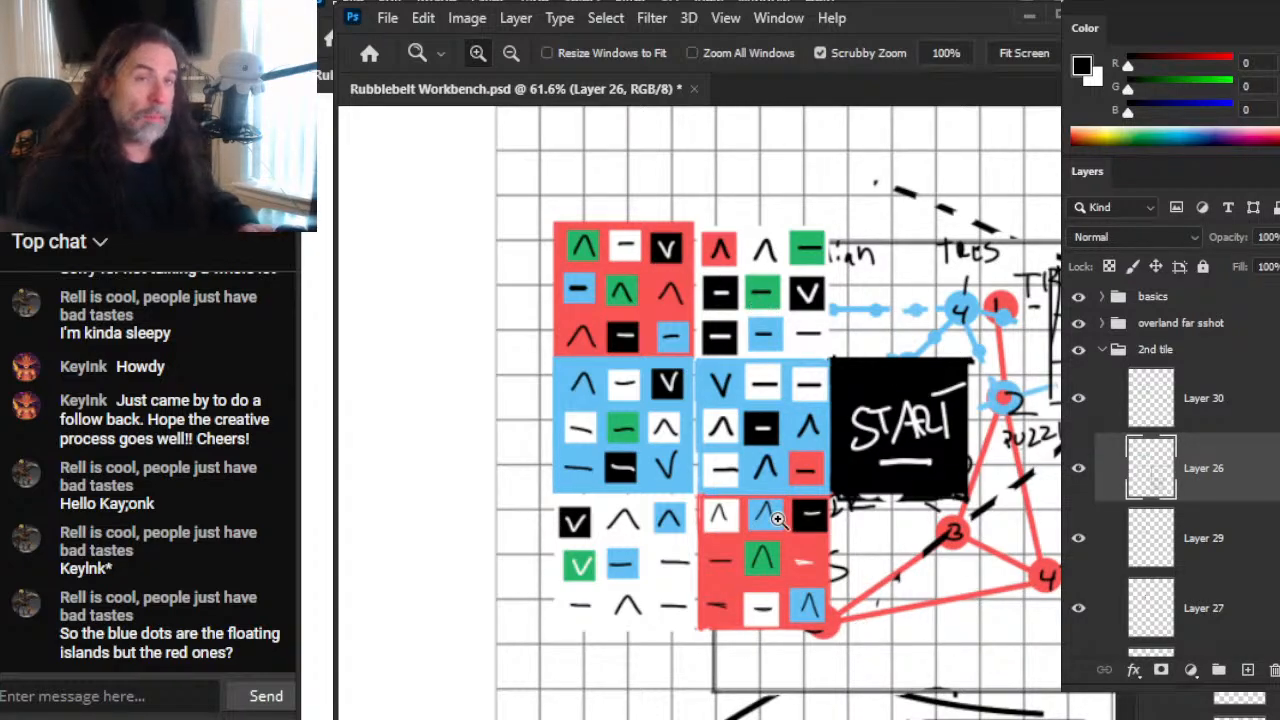
pyautogui.moveTo(916, 606)
pyautogui.mouseDown()
pyautogui.moveTo(694, 334)
pyautogui.moveTo(789, 192)
pyautogui.moveTo(779, 196)
pyautogui.mouseUp()
pyautogui.moveTo(980, 587)
pyautogui.mouseDown()
pyautogui.moveTo(604, 445)
pyautogui.moveTo(703, 313)
pyautogui.moveTo(877, 222)
pyautogui.moveTo(783, 336)
pyautogui.moveTo(754, 416)
pyautogui.mouseUp()
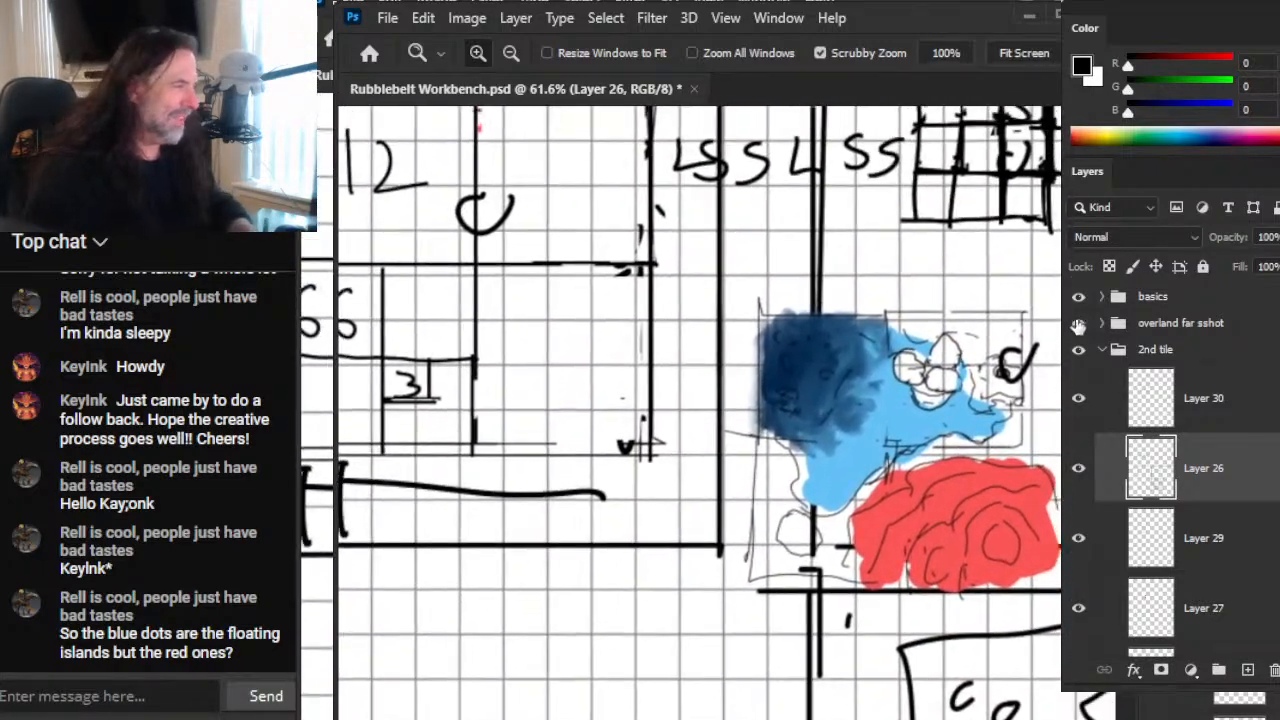
pyautogui.click(1092, 323)
pyautogui.click(1078, 323)
# Step: Examine the labelled tile's node networks above the sketched squares and read back through the live chat messages
pyautogui.scroll(-4, 920, 549)
pyautogui.scroll(3, 668, 358)
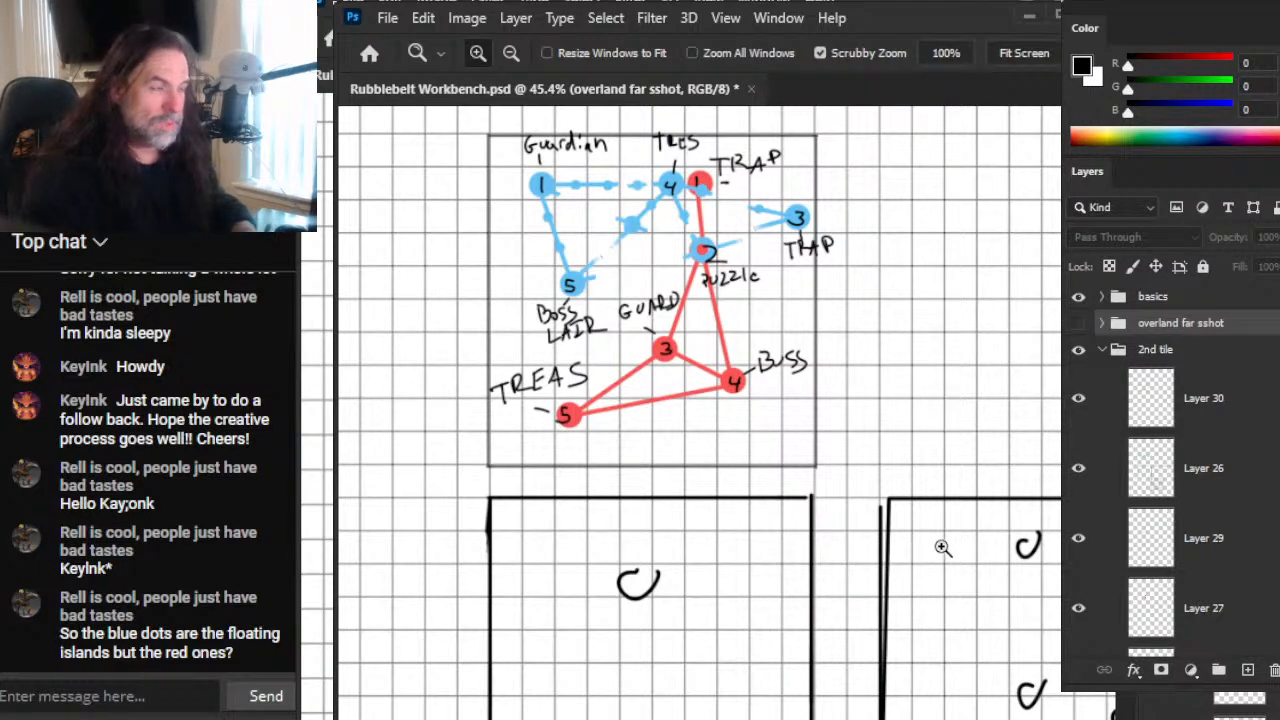
pyautogui.scroll(-3, 940, 550)
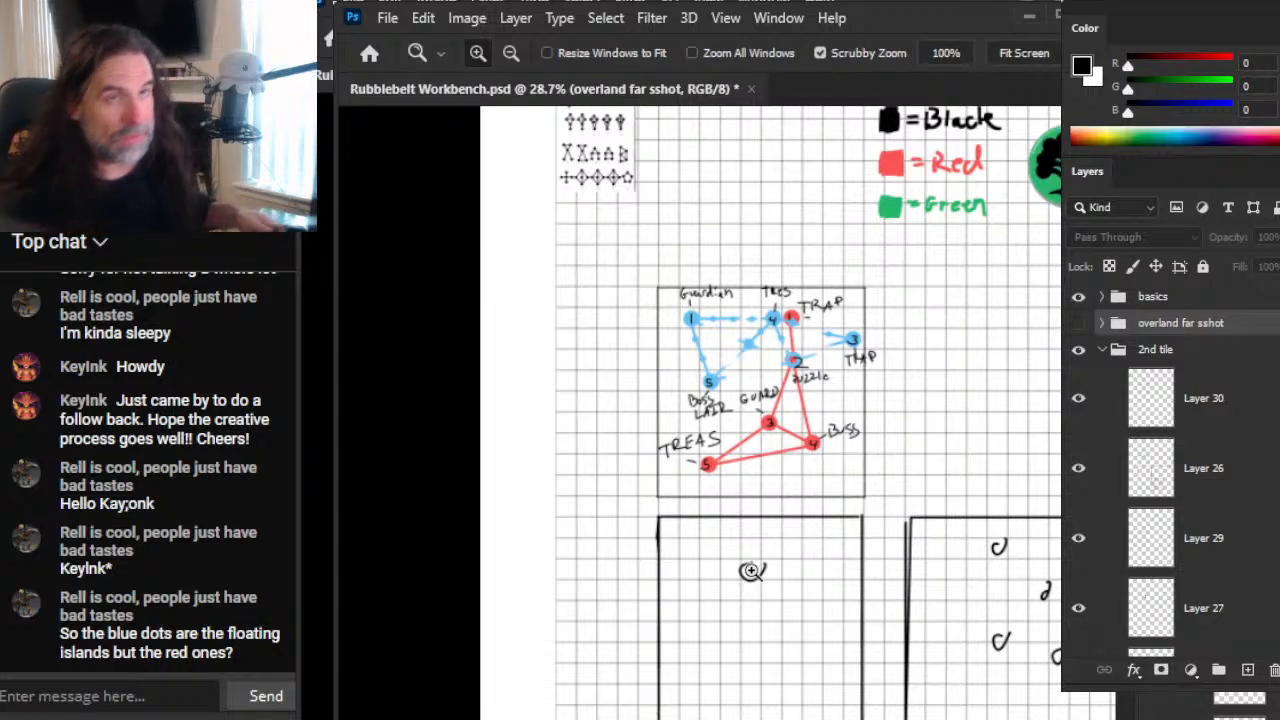
pyautogui.scroll(2, 265, 640)
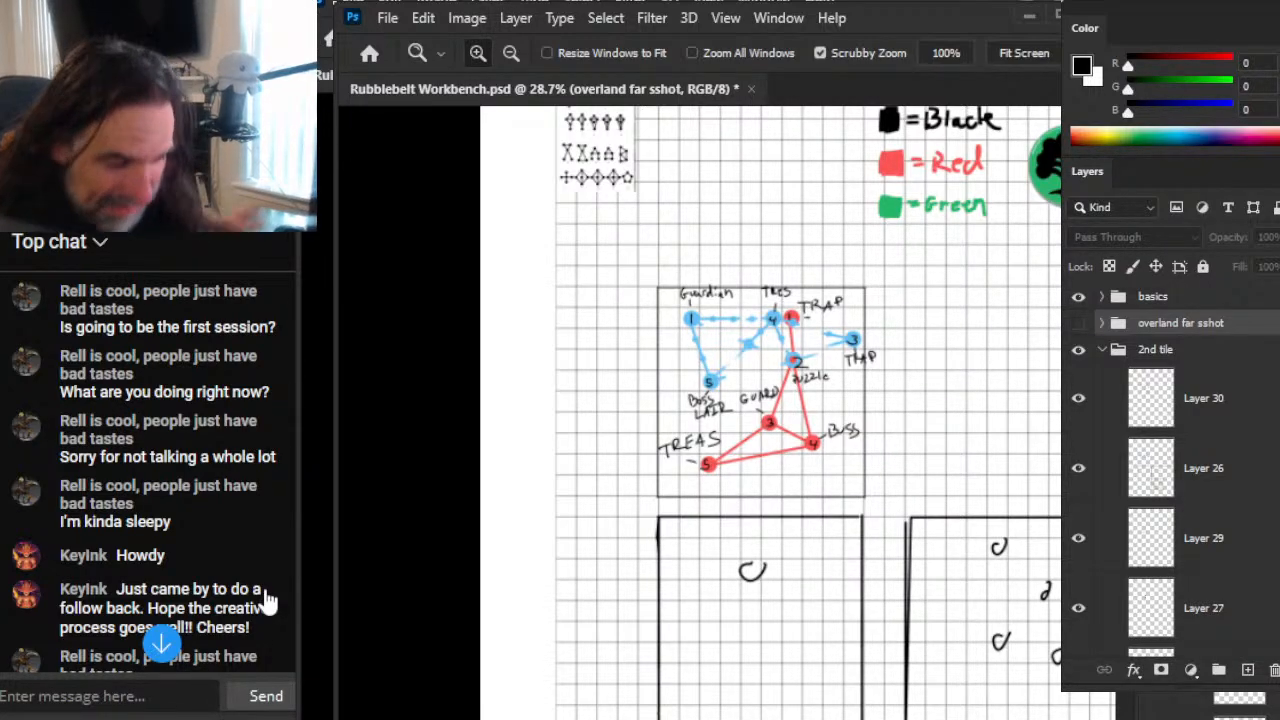
pyautogui.scroll(-5, 129, 443)
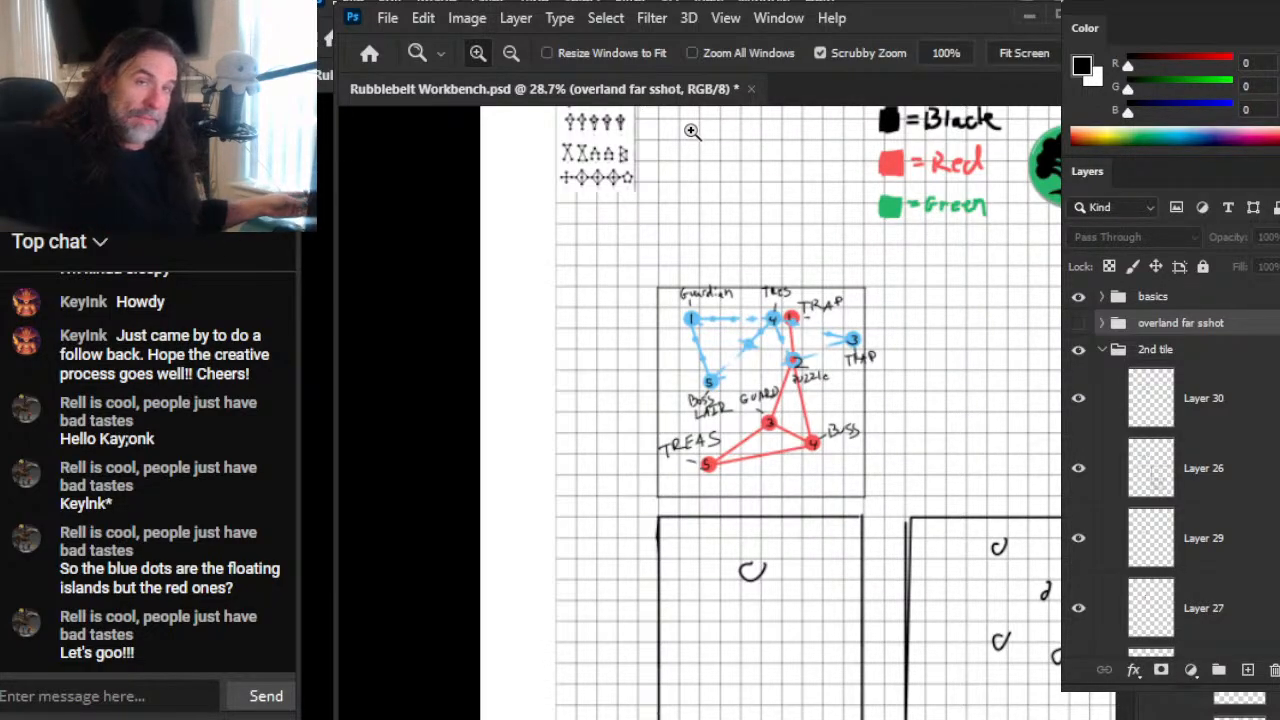
pyautogui.hotkey('alt', 'Tab')
pyautogui.hotkey('alt', 'Tab')
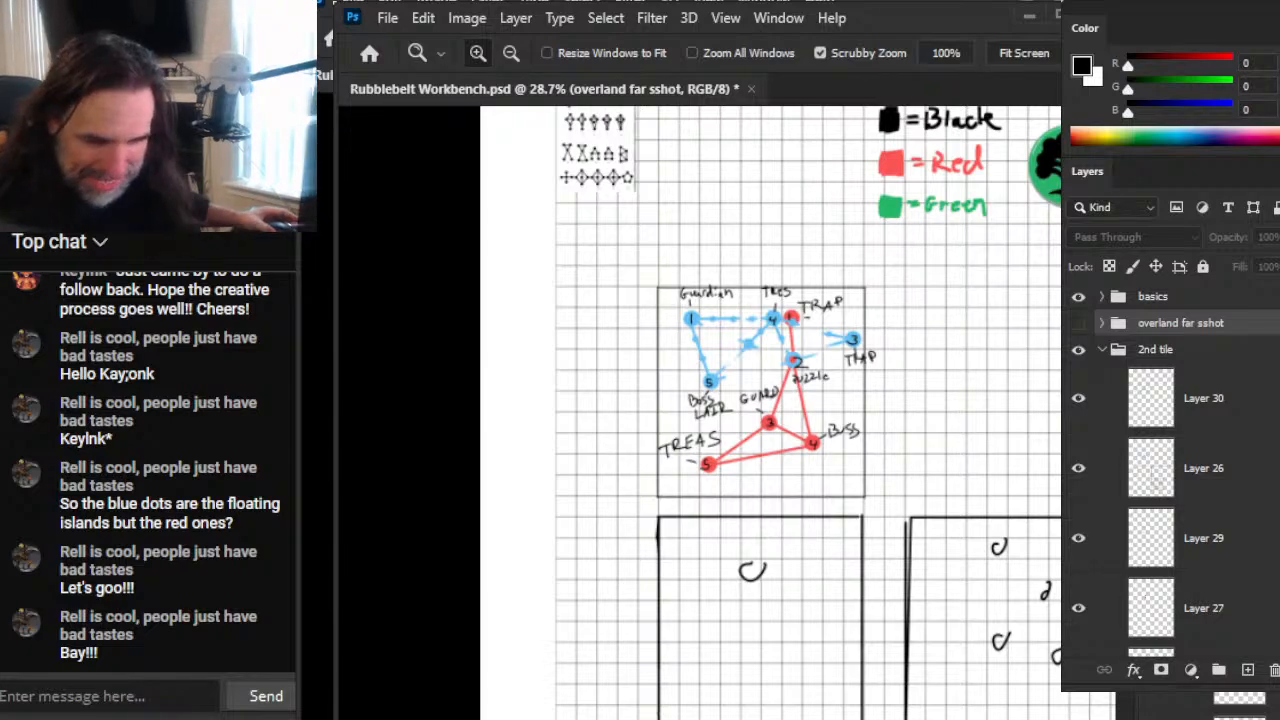
pyautogui.hotkey('alt', 'Tab')
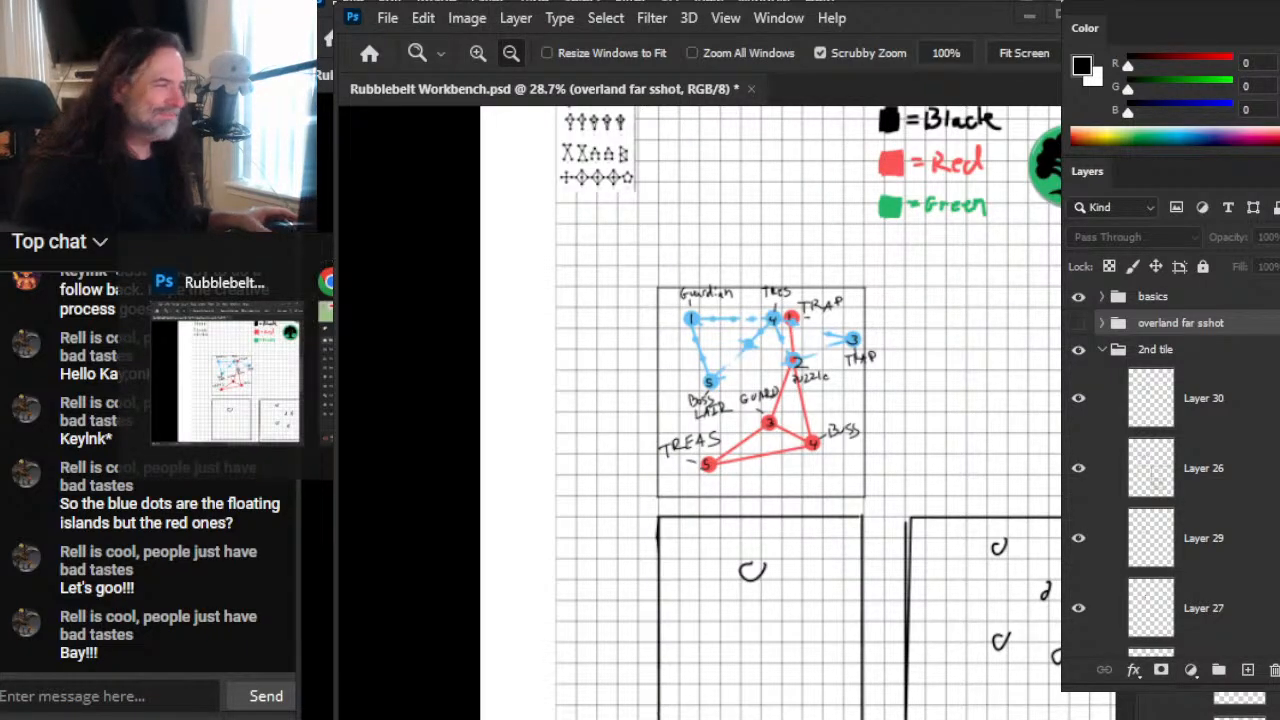